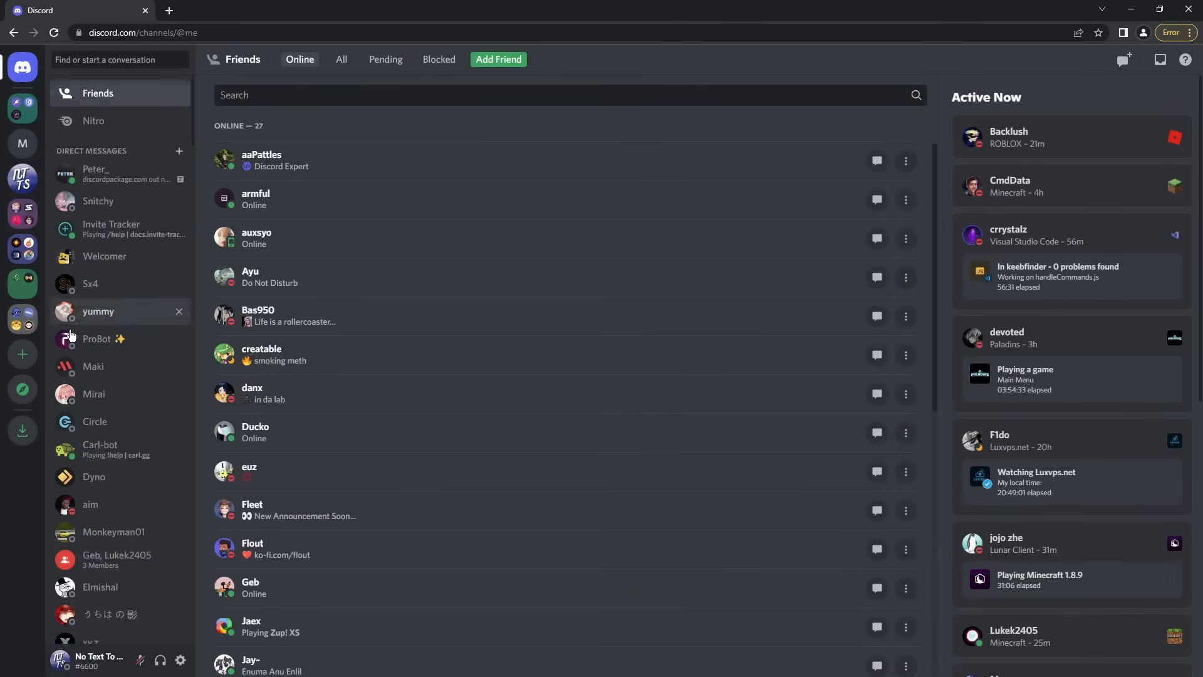
# Create a server from the Gaming template, skipping the audience question, named Minecraft Community server.
pyautogui.click(29, 352)
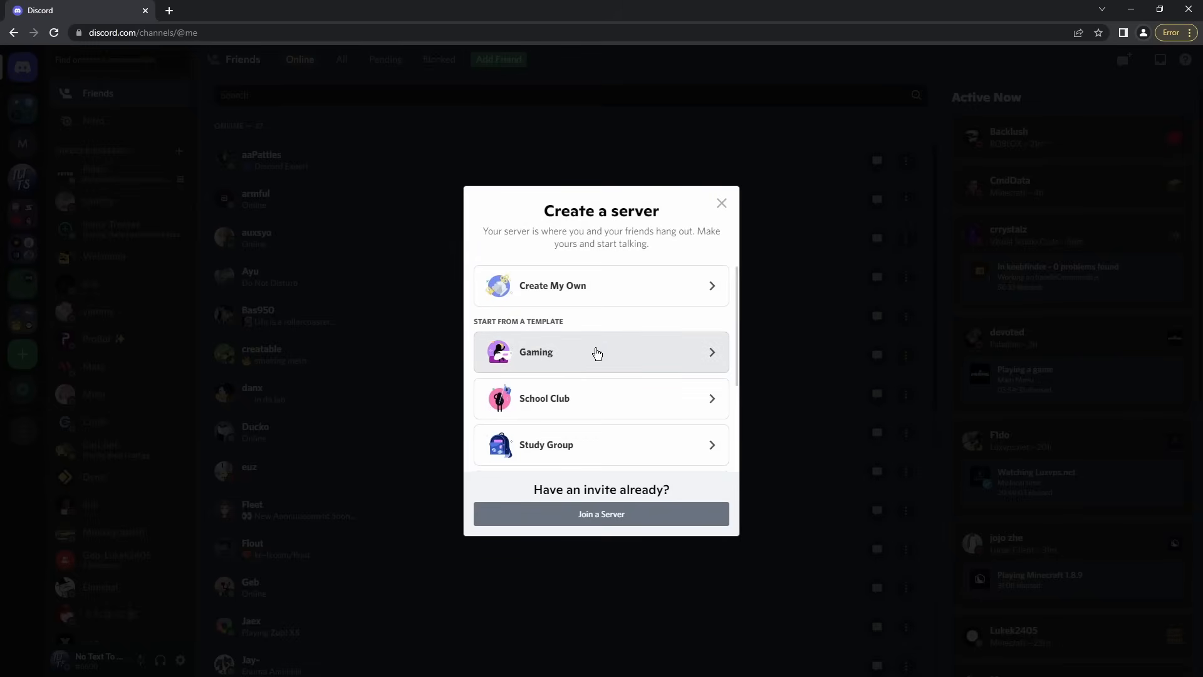
pyautogui.click(593, 351)
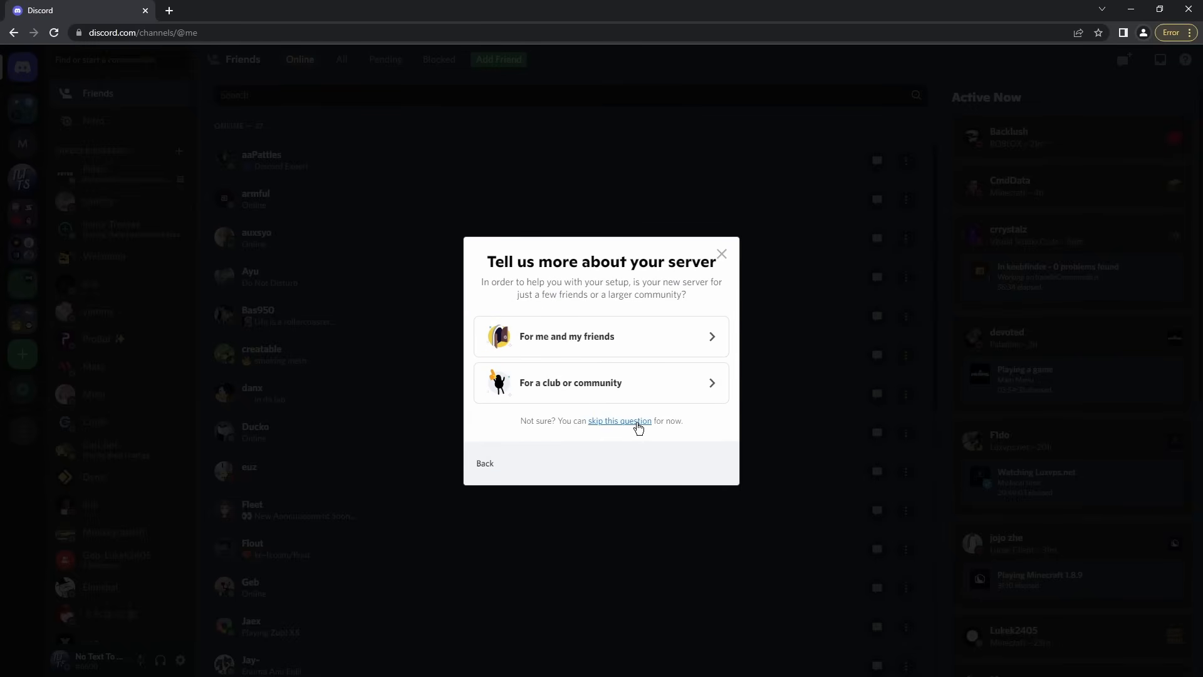
pyautogui.click(638, 421)
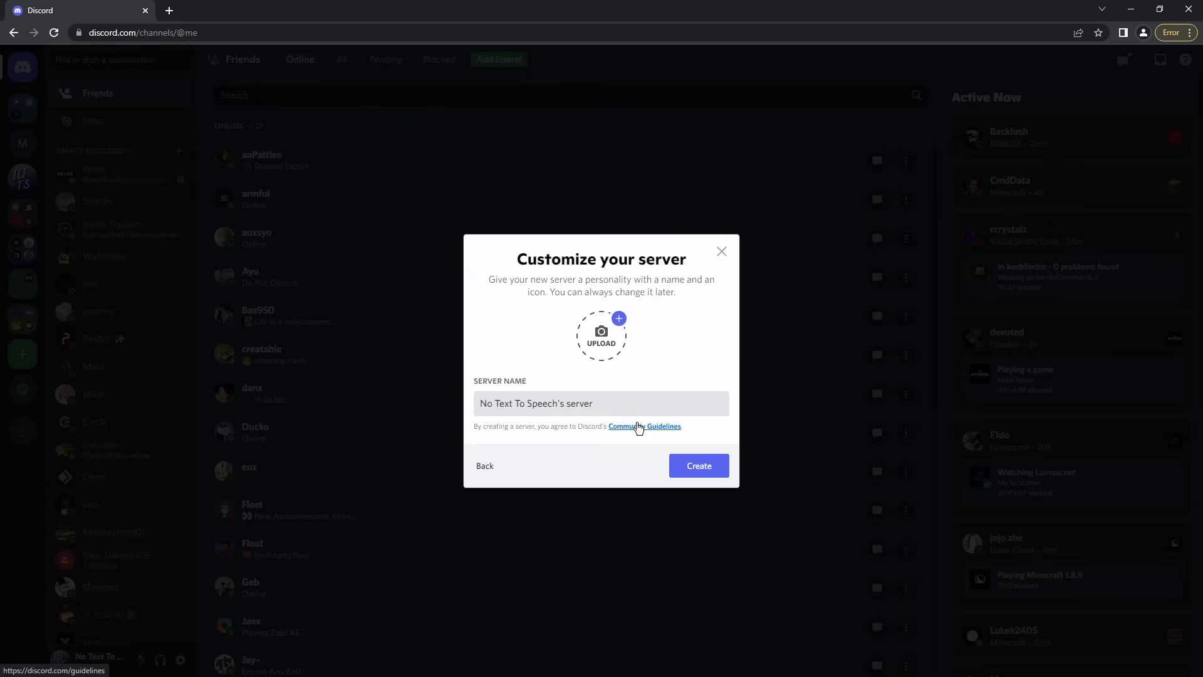
pyautogui.doubleClick(618, 404)
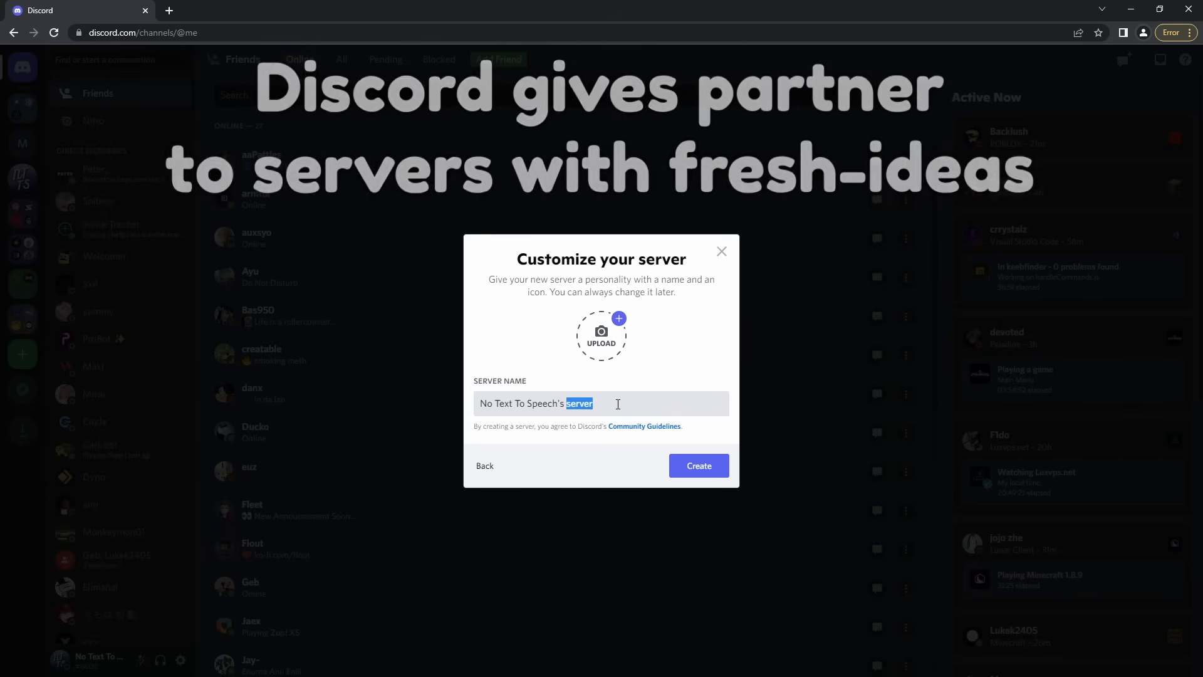
pyautogui.click(614, 404)
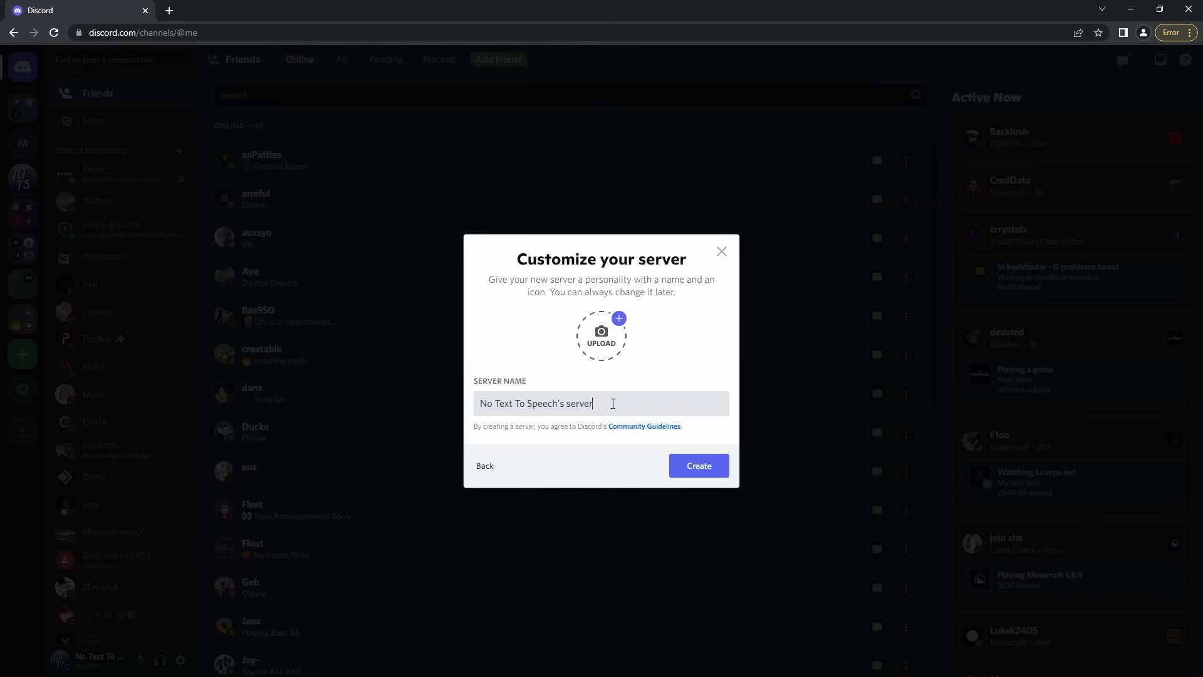
pyautogui.hotkey('ctrl', 'a')
pyautogui.press('BackSpace')
pyautogui.write('Minecraft Clommunity server')
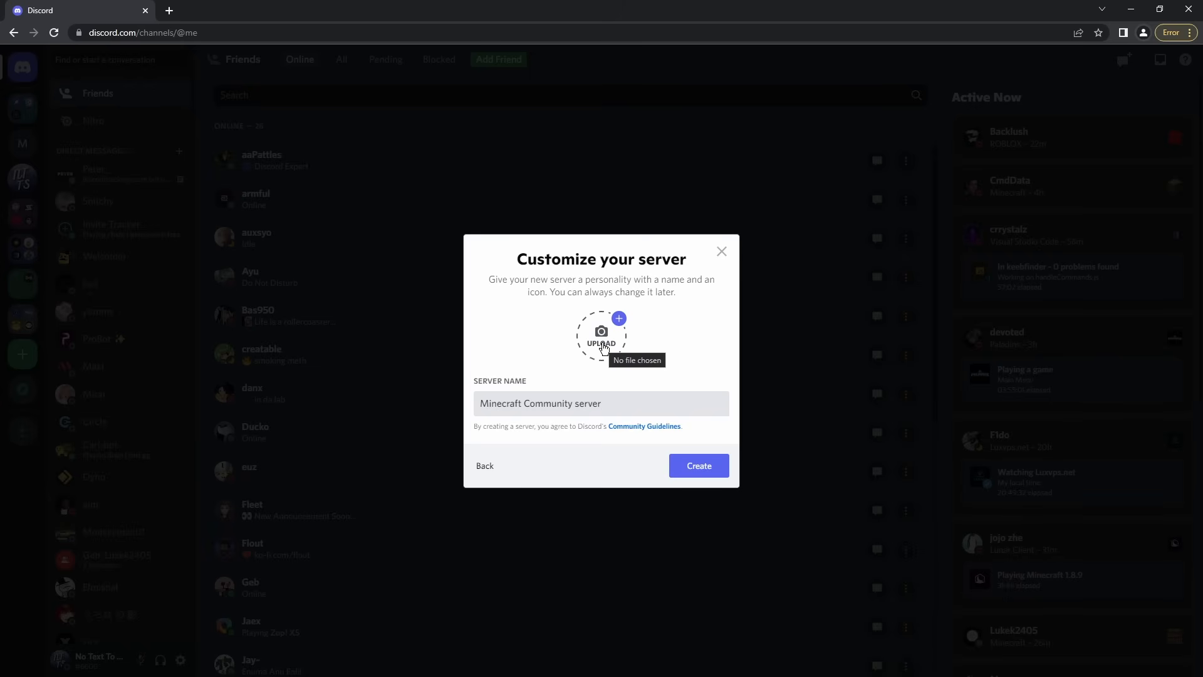
pyautogui.click(694, 470)
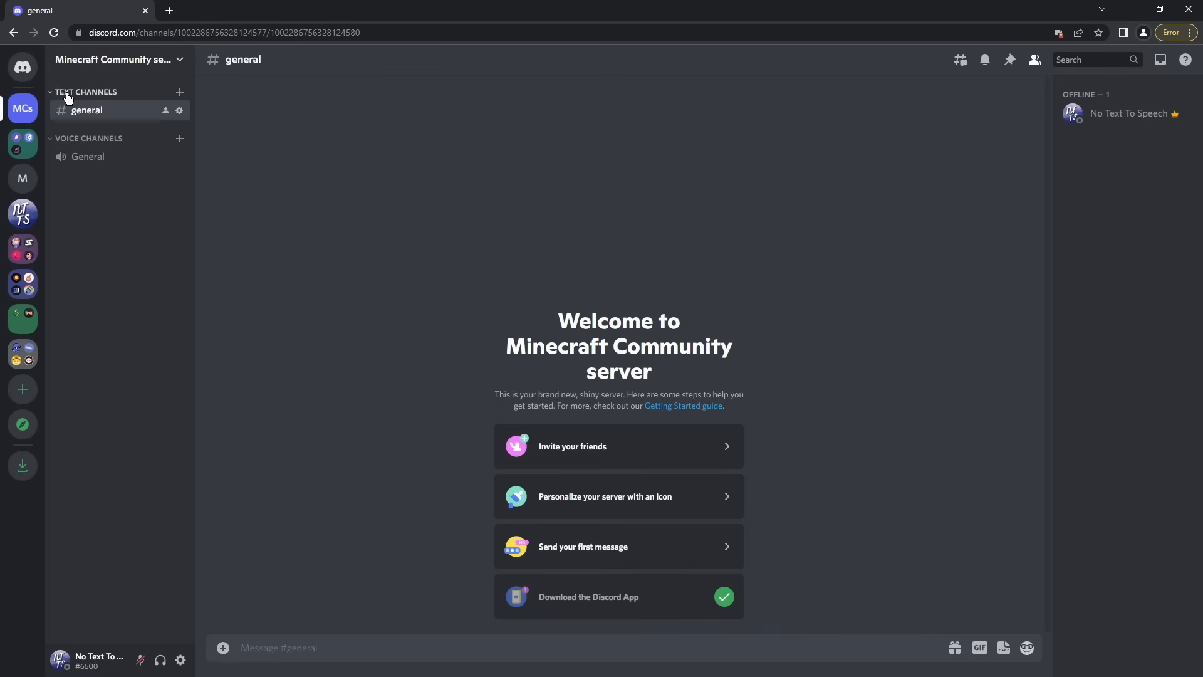
# Create an Information category whose name is prefixed with a 📜 scroll emoji.
pyautogui.rightClick(95, 245)
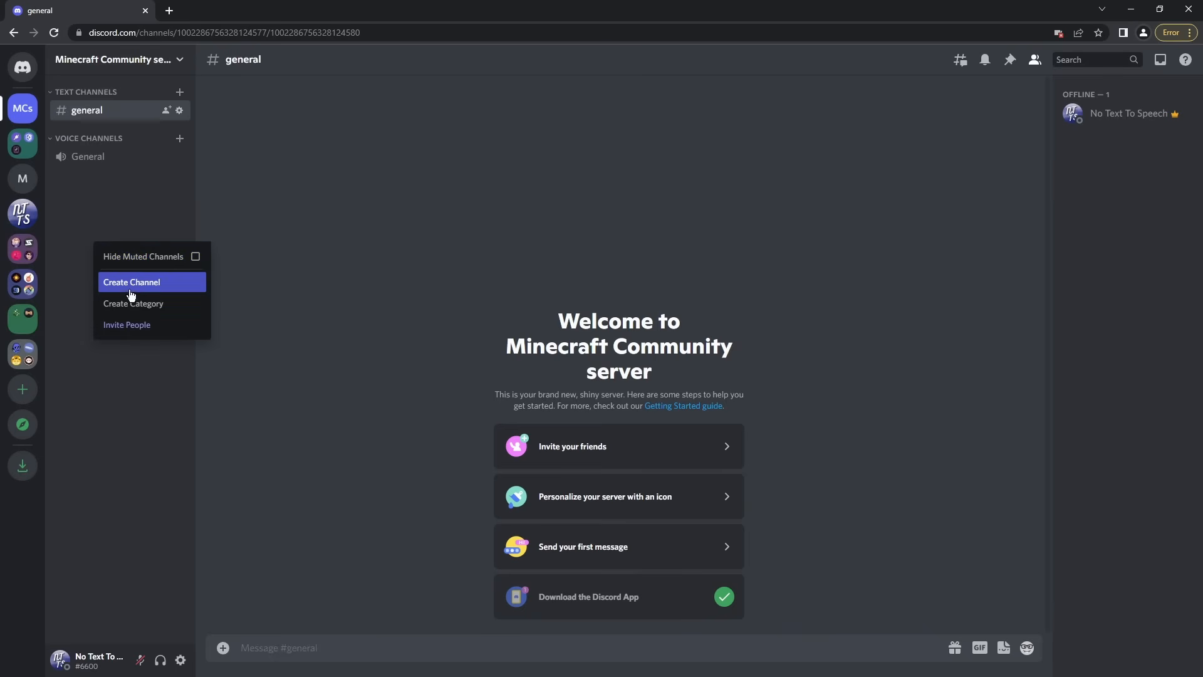
pyautogui.click(128, 303)
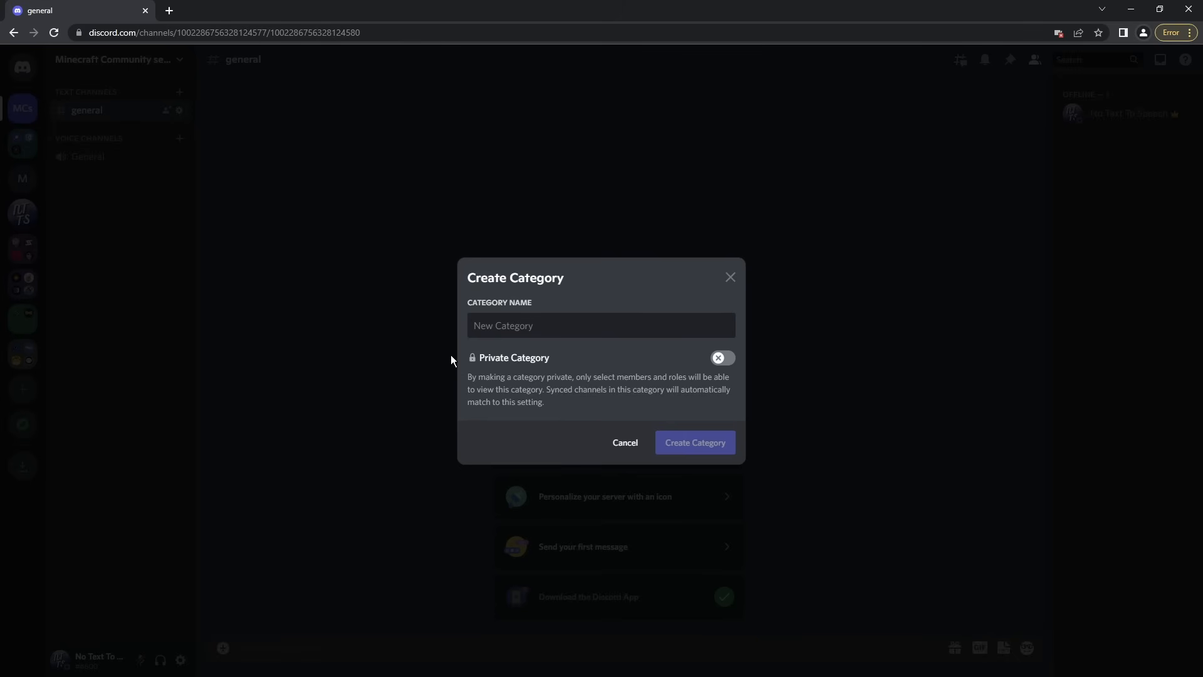
pyautogui.write('Information')
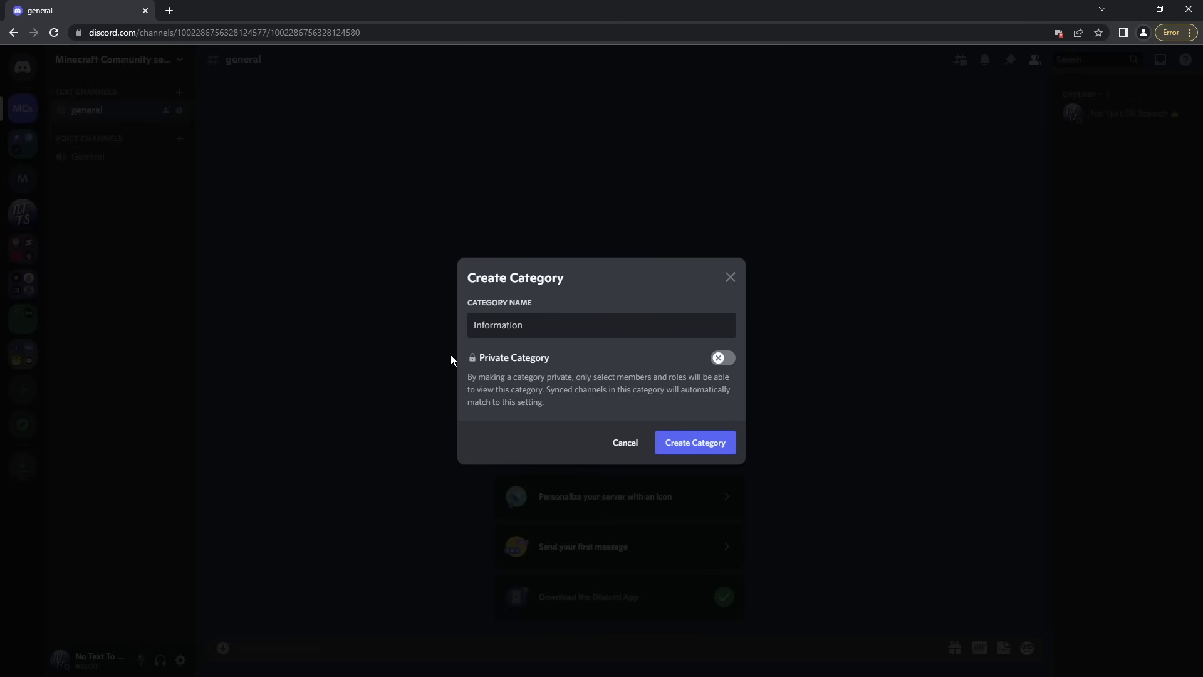
pyautogui.press('super+period')
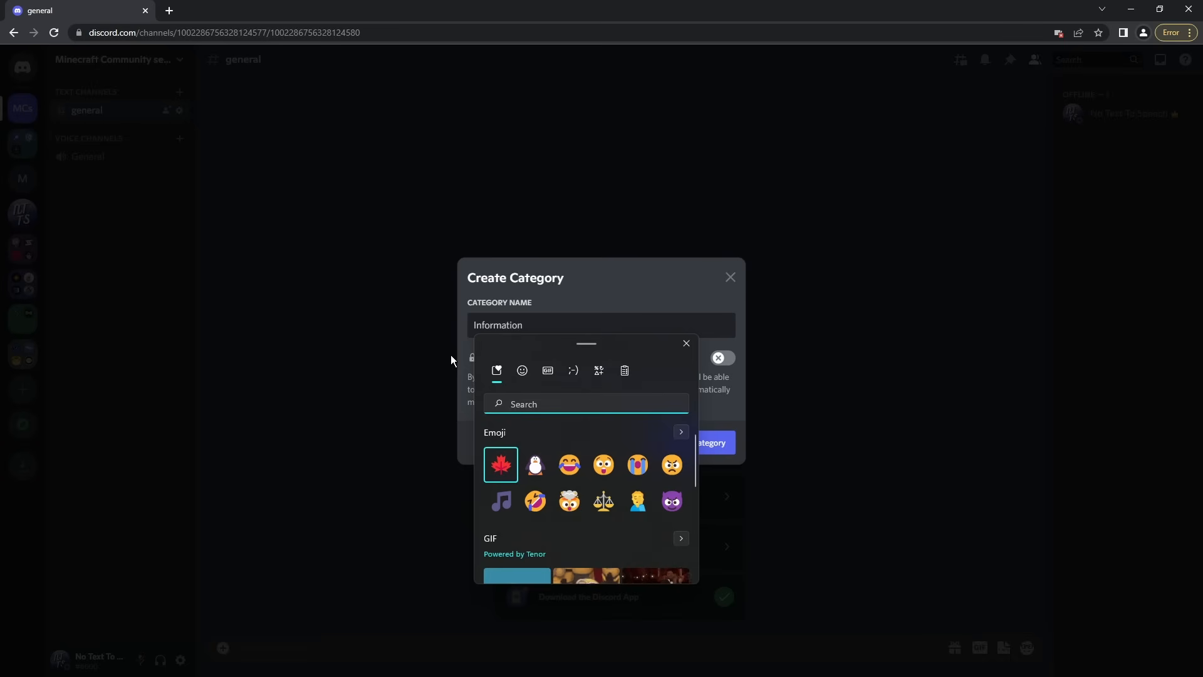
pyautogui.write('scri')
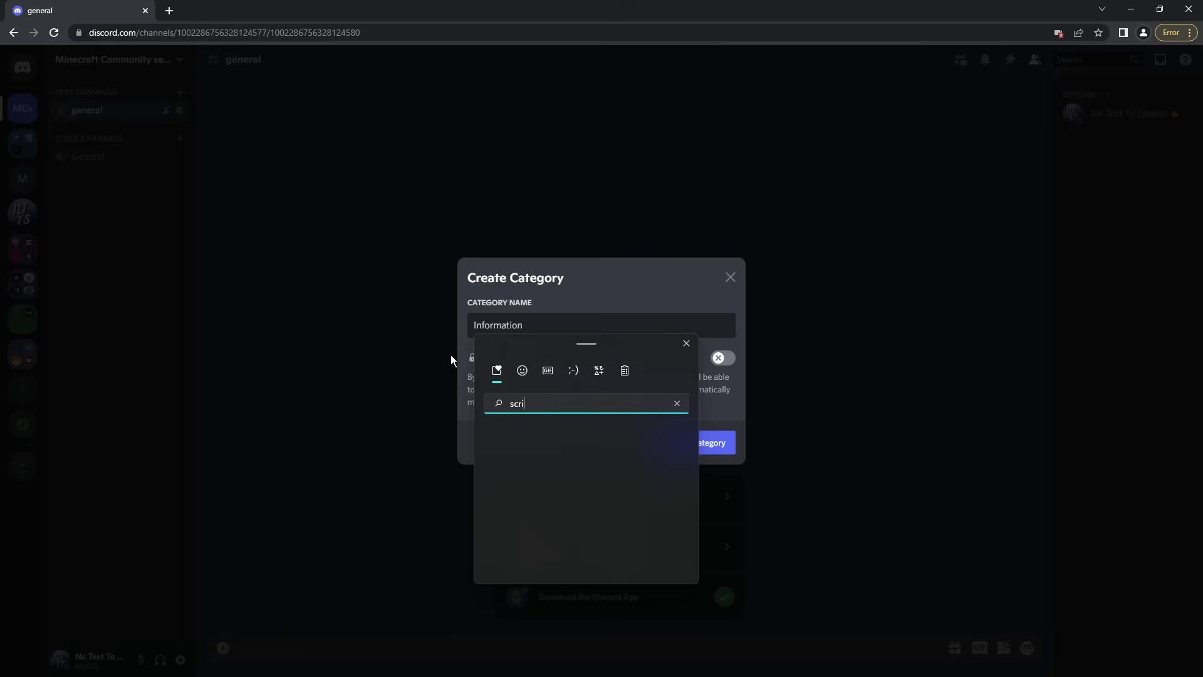
pyautogui.press('BackSpace')
pyautogui.click(535, 465)
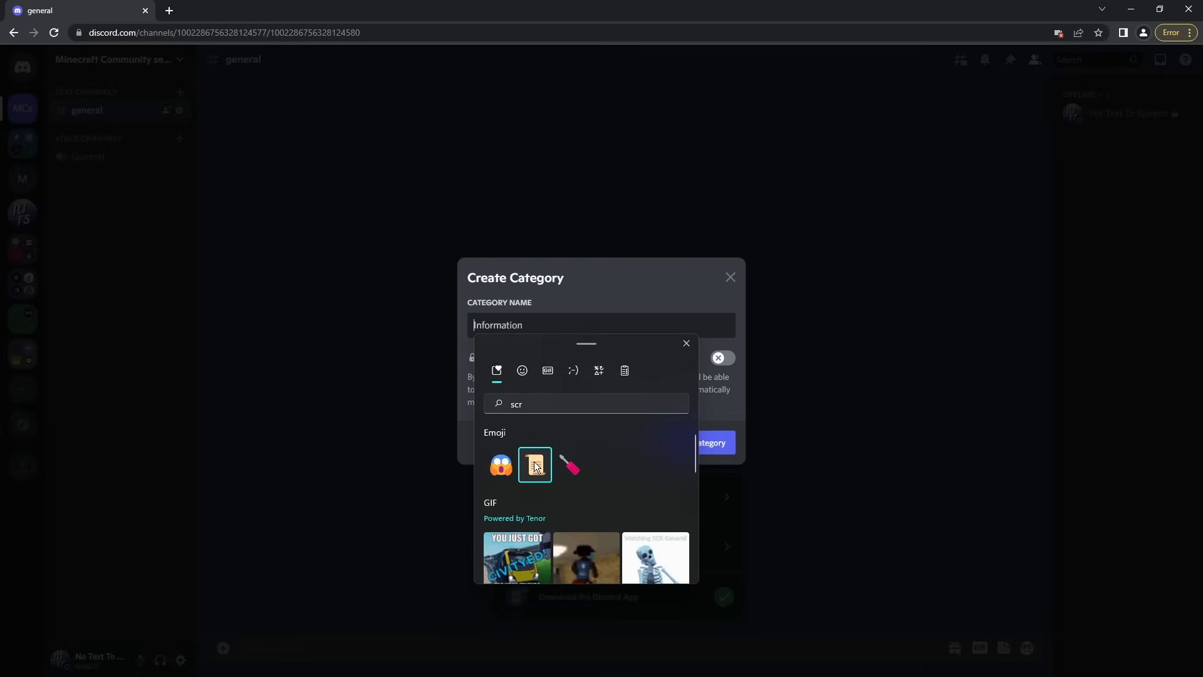
pyautogui.click(488, 324)
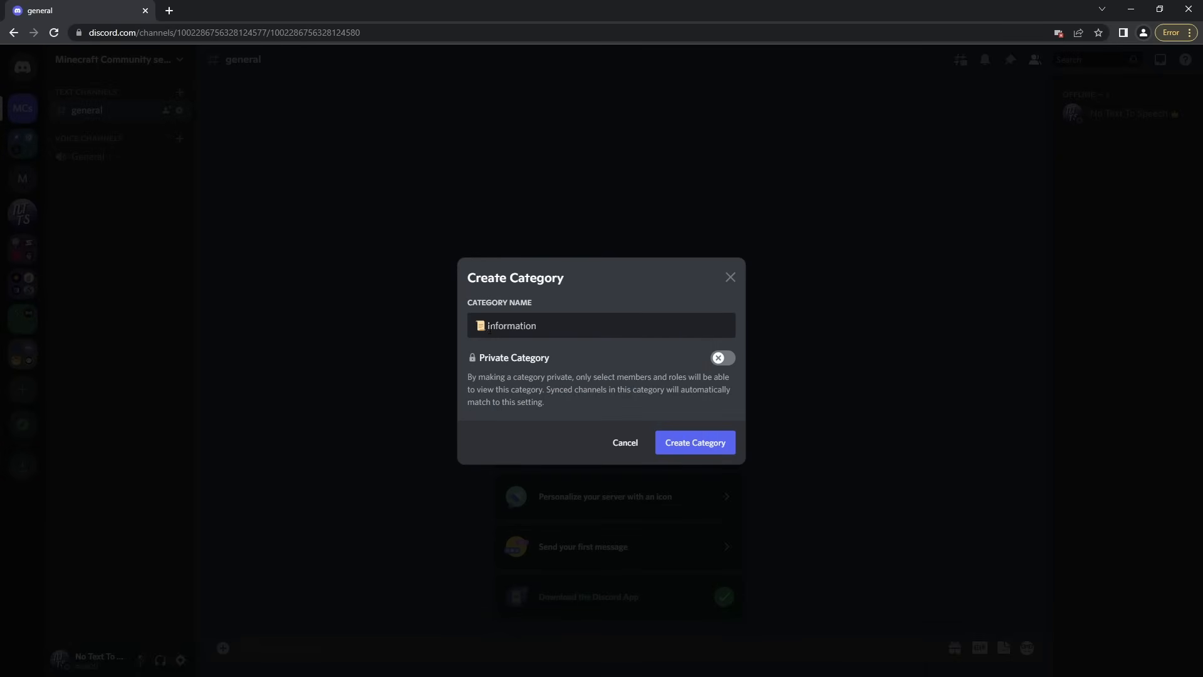
pyautogui.click(684, 446)
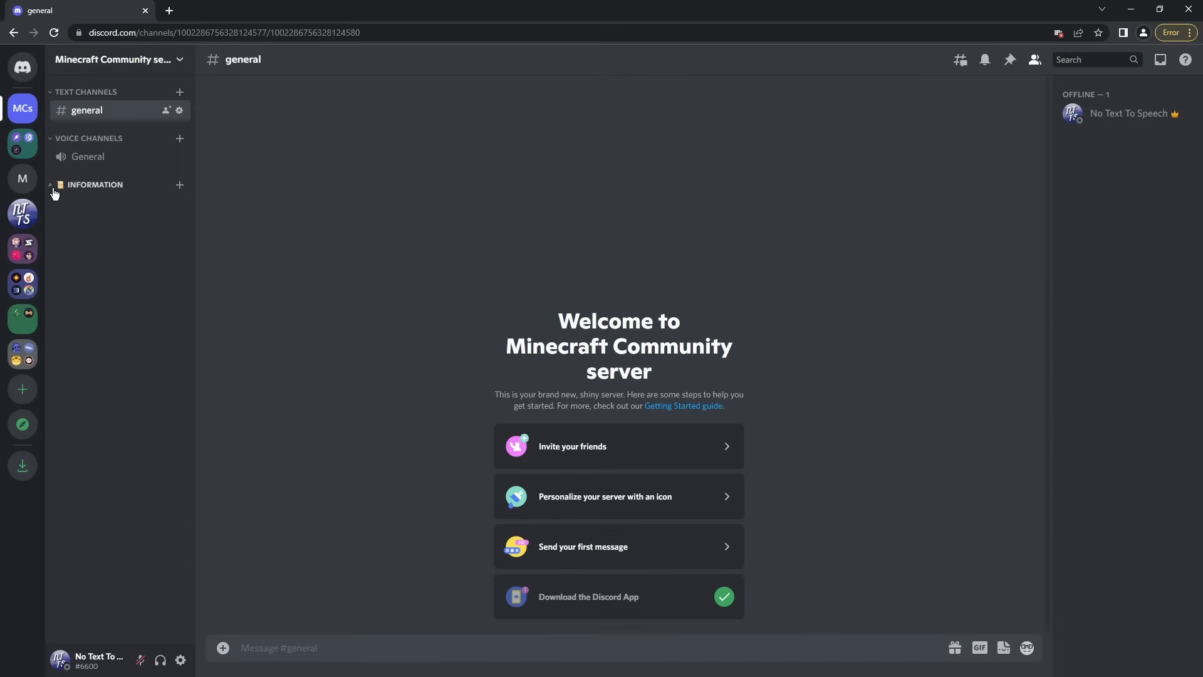
# Add rules and announcements text channels to the Information category.
pyautogui.click(63, 185)
pyautogui.click(50, 186)
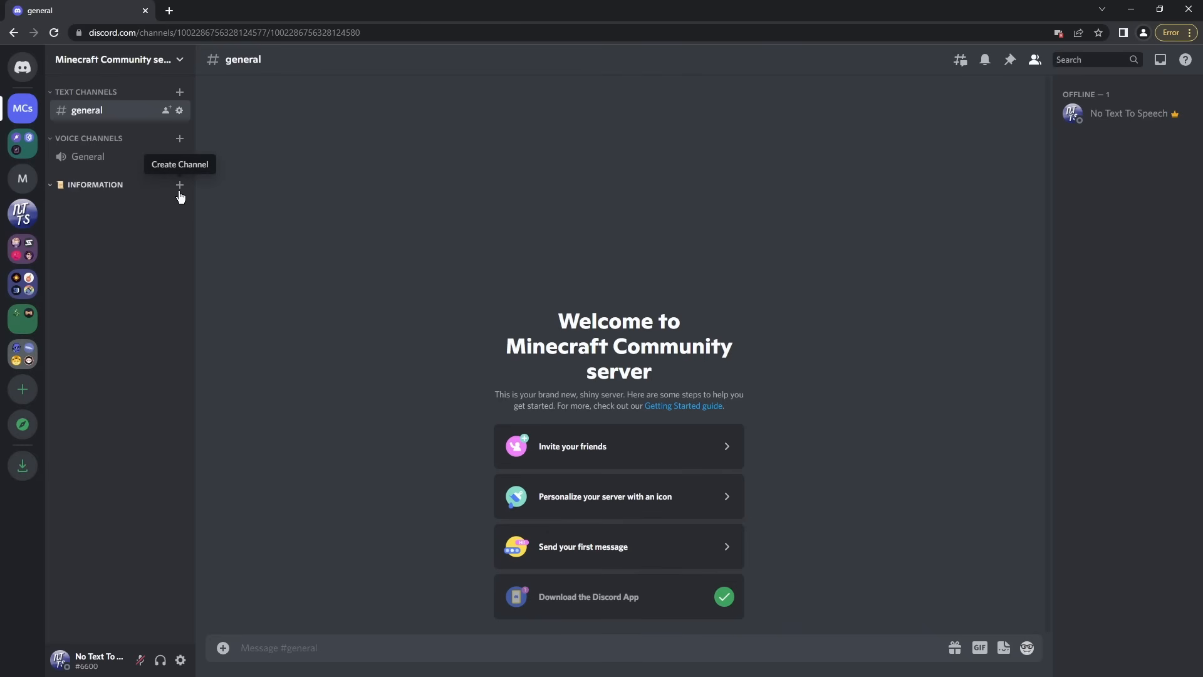
pyautogui.click(179, 195)
pyautogui.write('rul')
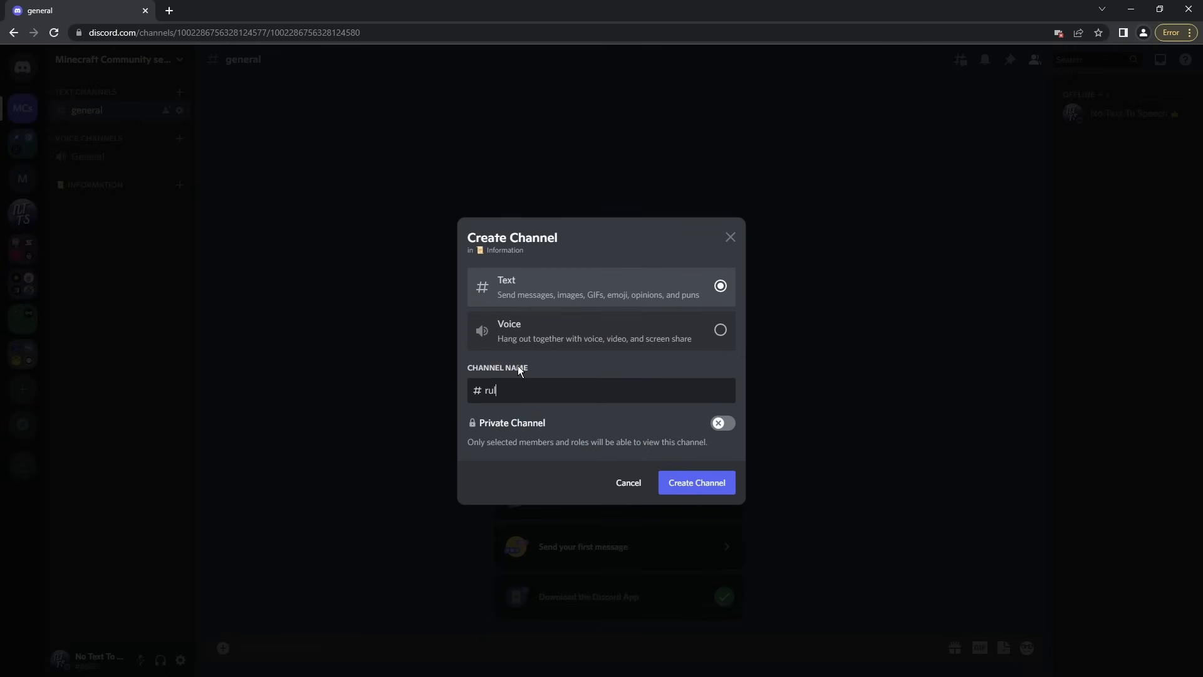
pyautogui.write('es')
pyautogui.click(693, 482)
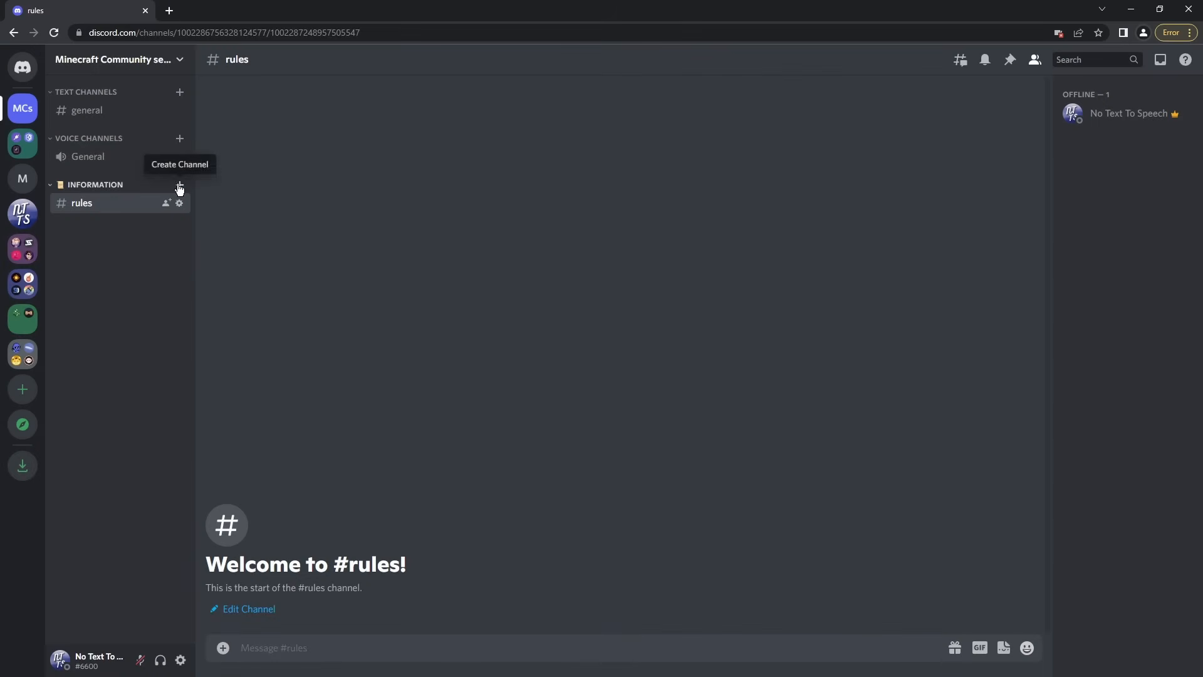
pyautogui.click(180, 186)
pyautogui.write('an')
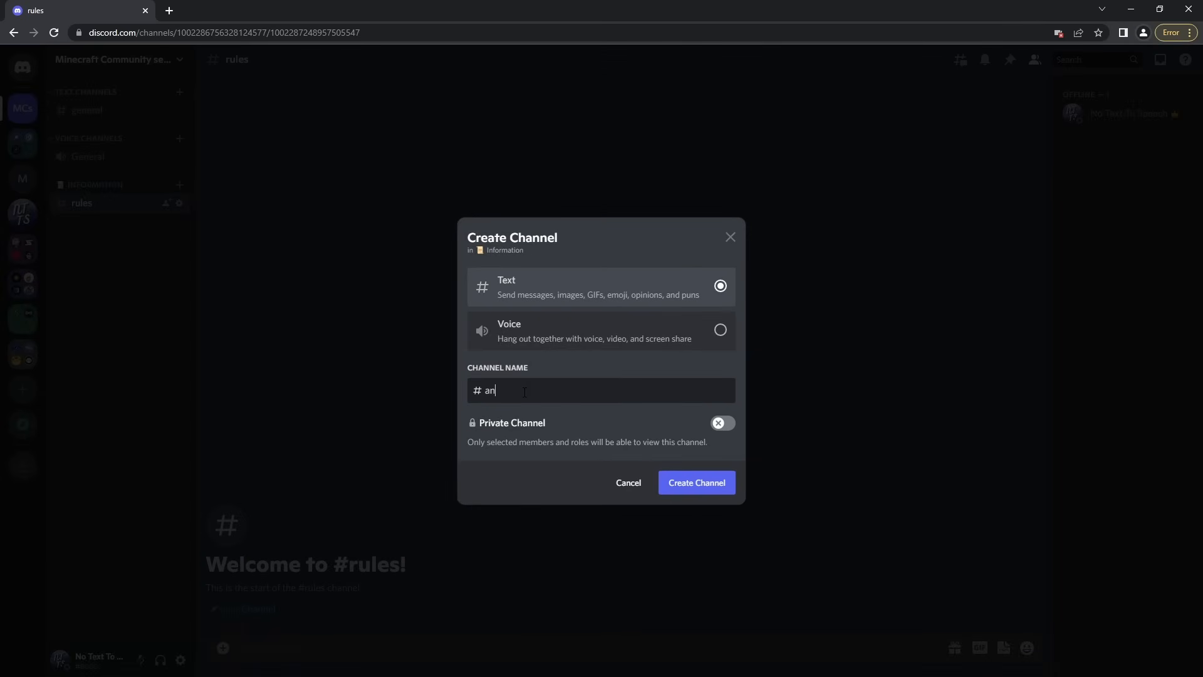
pyautogui.write('nouncements')
pyautogui.click(693, 489)
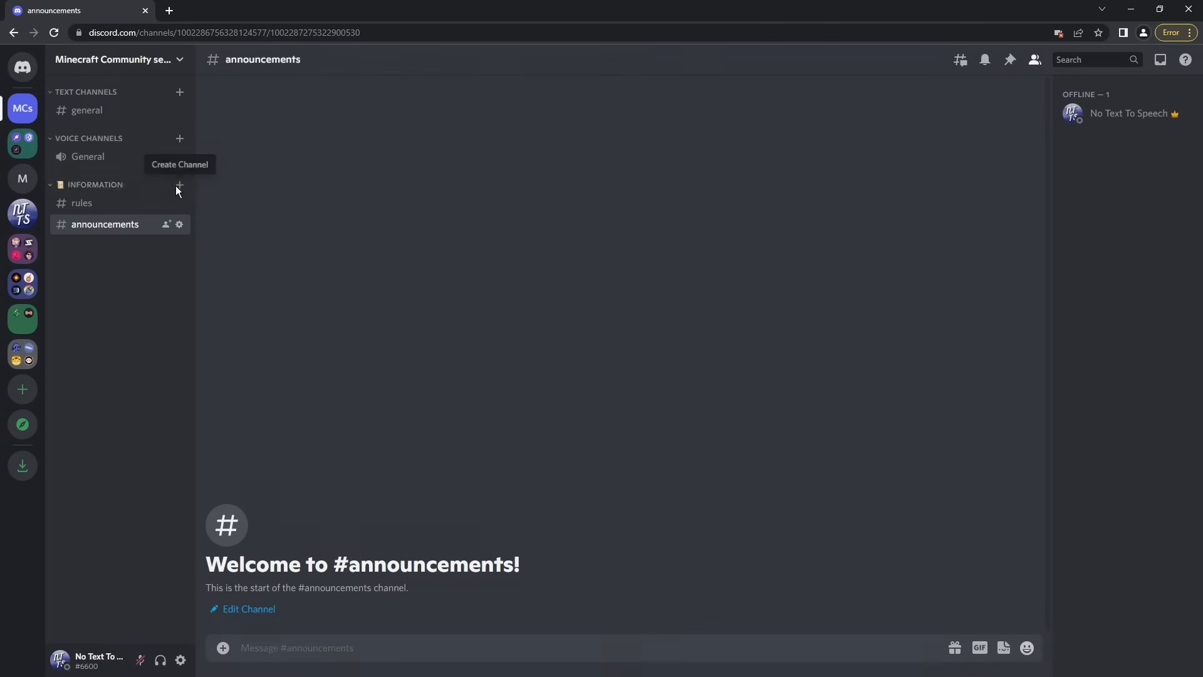
# Add a get-roles channel to Information and drag the category to the top of the list.
pyautogui.click(179, 185)
pyautogui.write('get-roles')
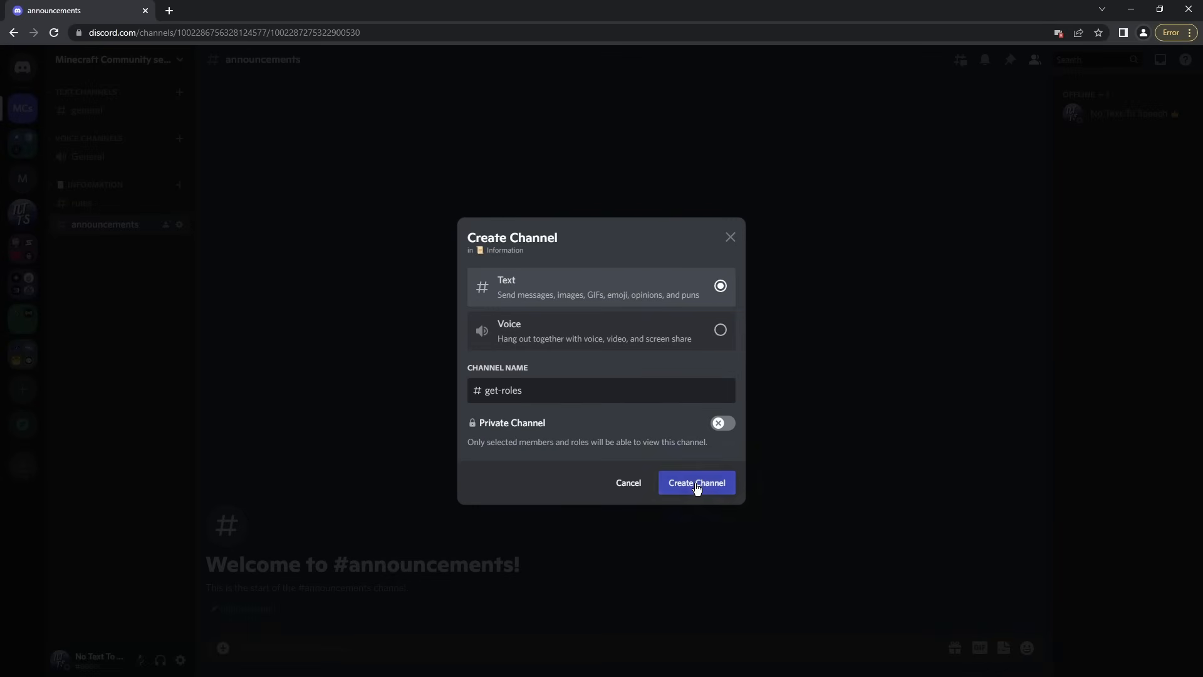
pyautogui.click(684, 483)
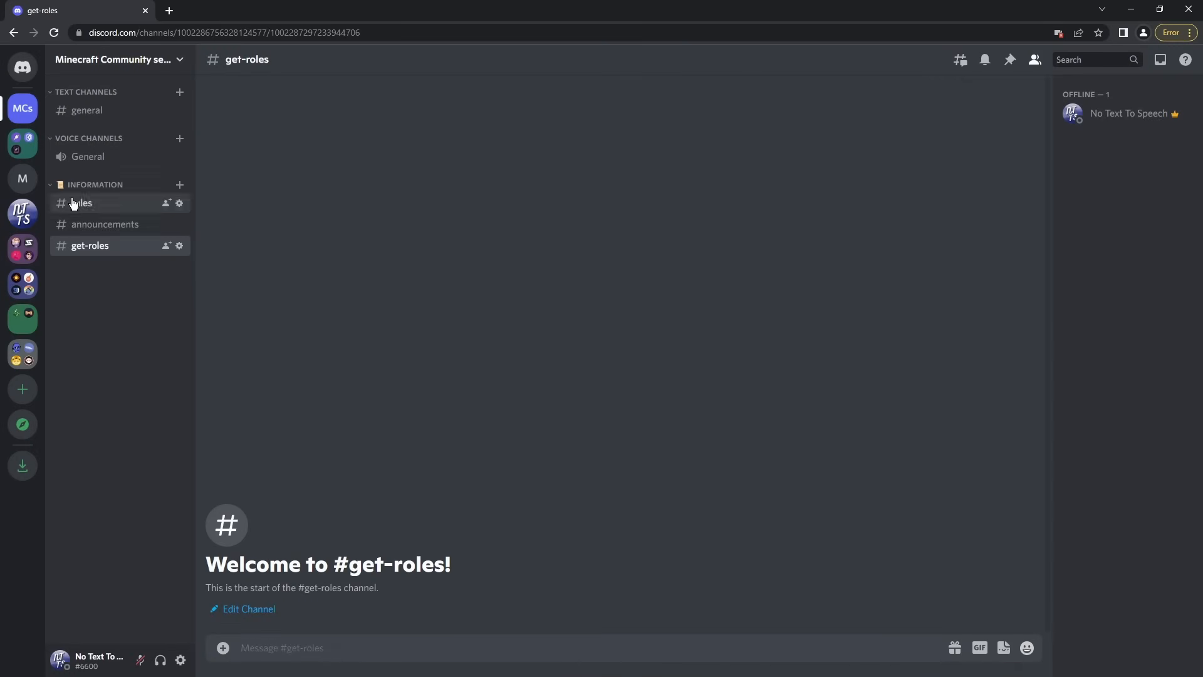
pyautogui.moveTo(73, 184); pyautogui.dragTo(70, 92)
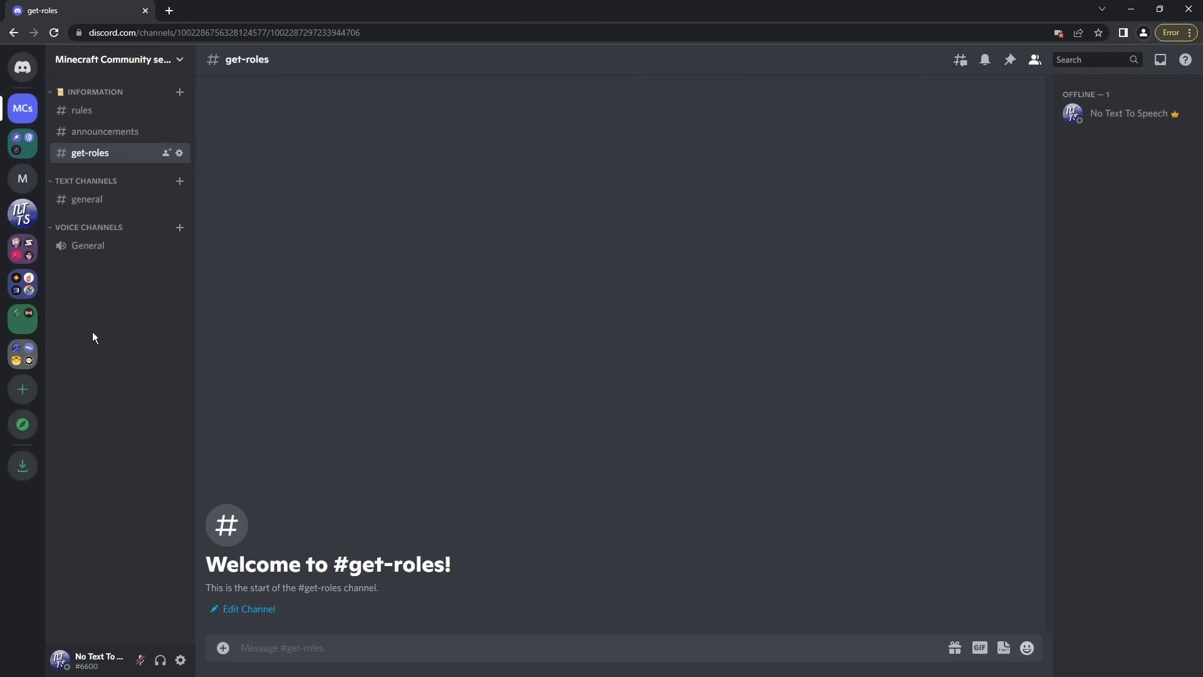
# Create a staff category prefixed with a 🔧 wrench emoji at the bottom of the channel list.
pyautogui.rightClick(100, 292)
pyautogui.click(141, 352)
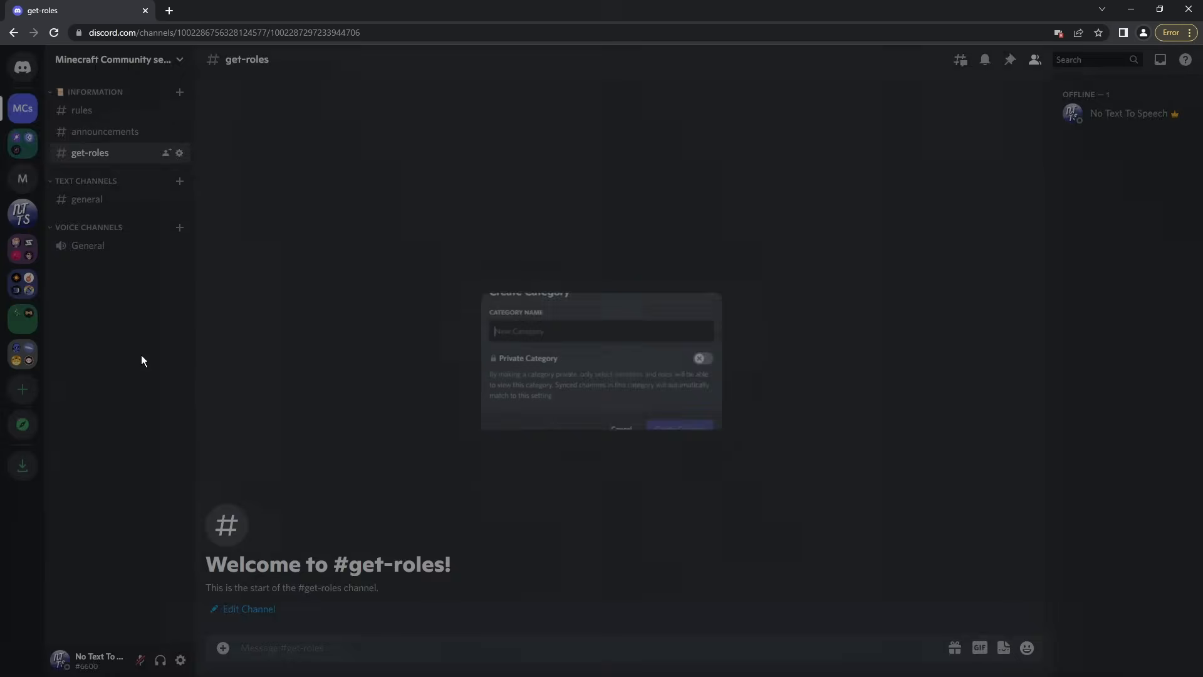
pyautogui.write('staff')
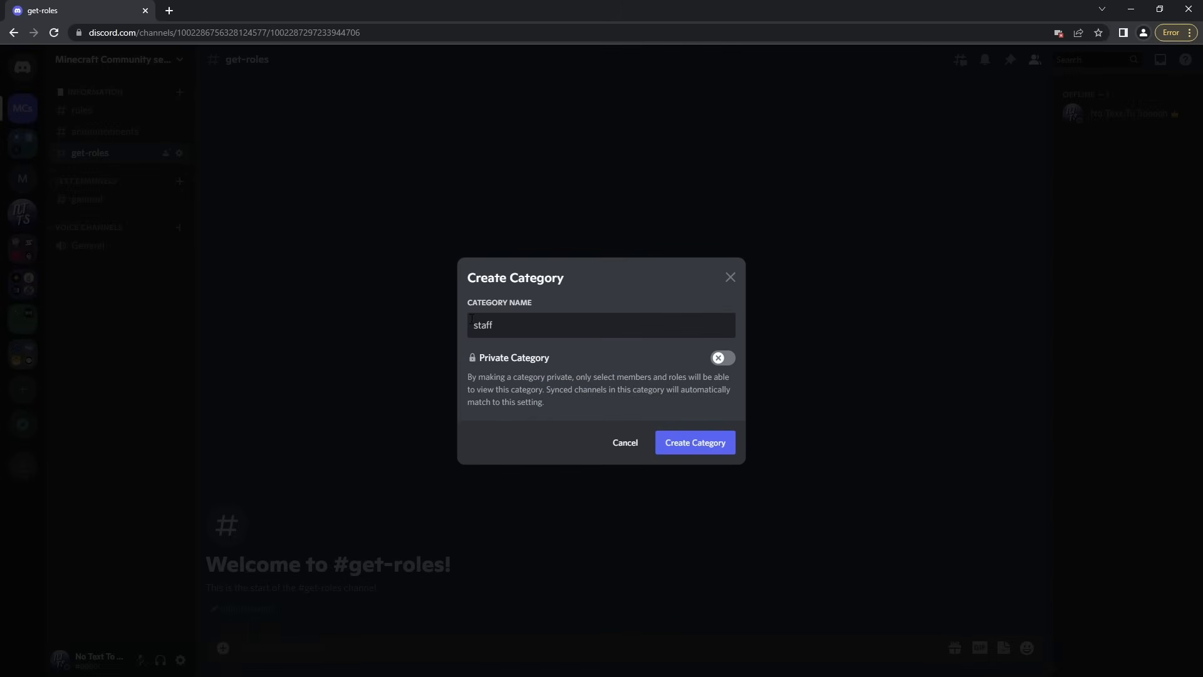
pyautogui.press('super+period')
pyautogui.write('wren')
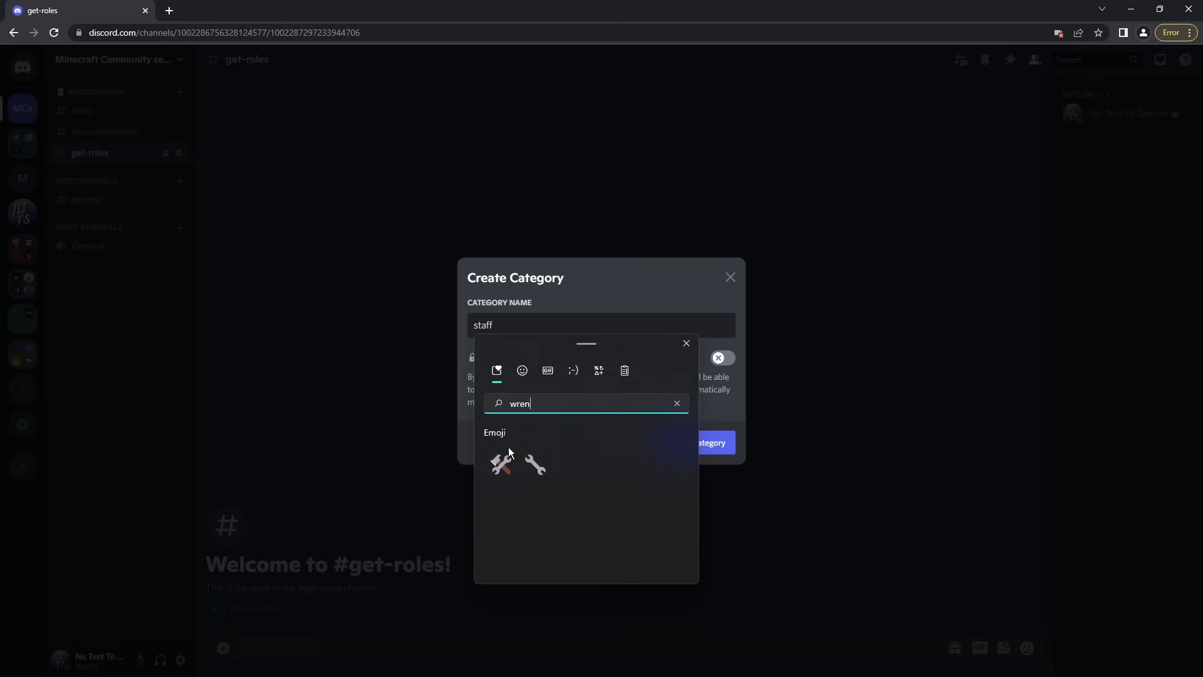
pyautogui.click(535, 464)
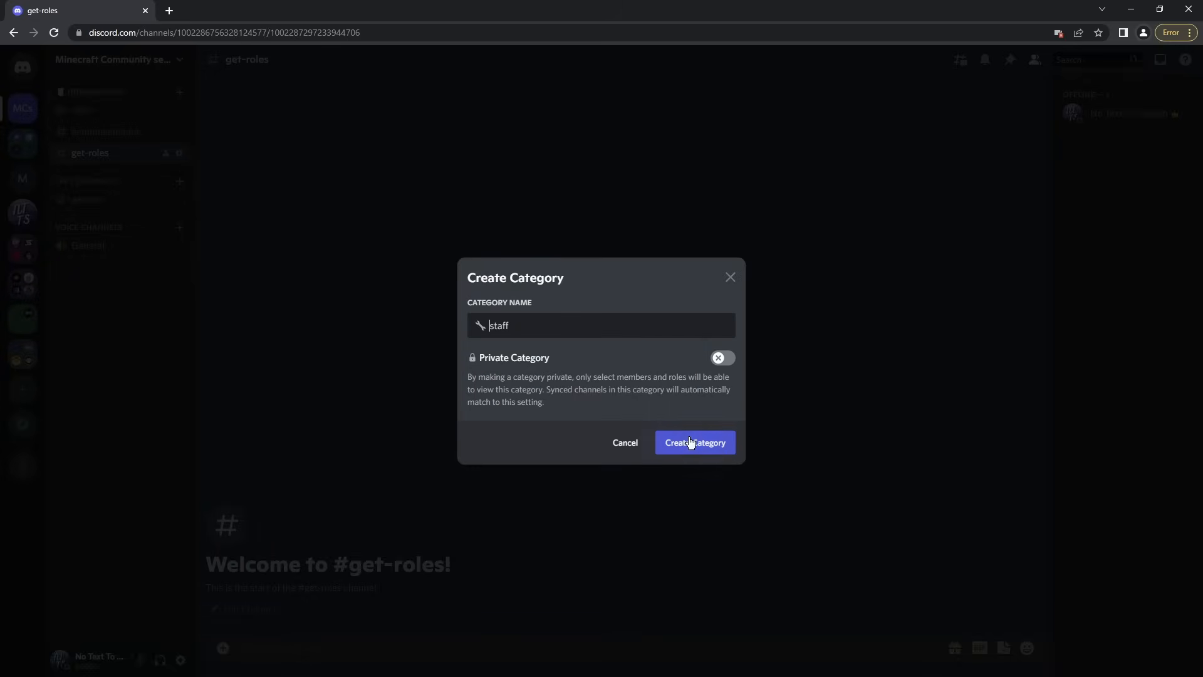
pyautogui.click(691, 443)
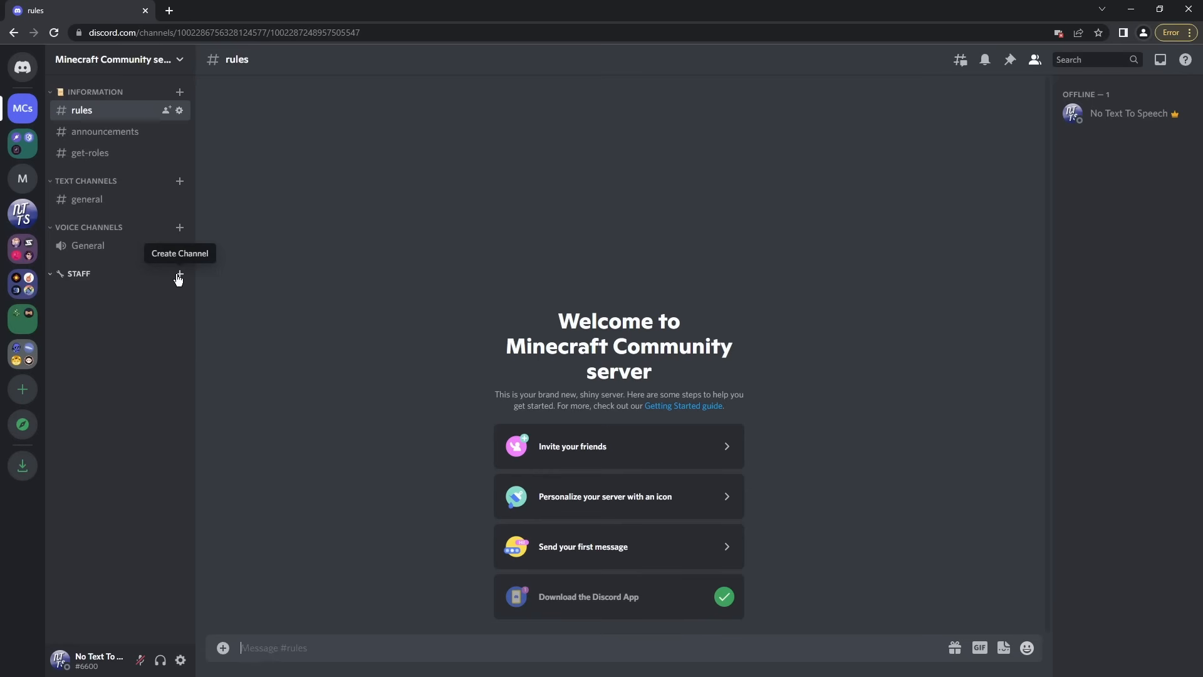
pyautogui.click(179, 276)
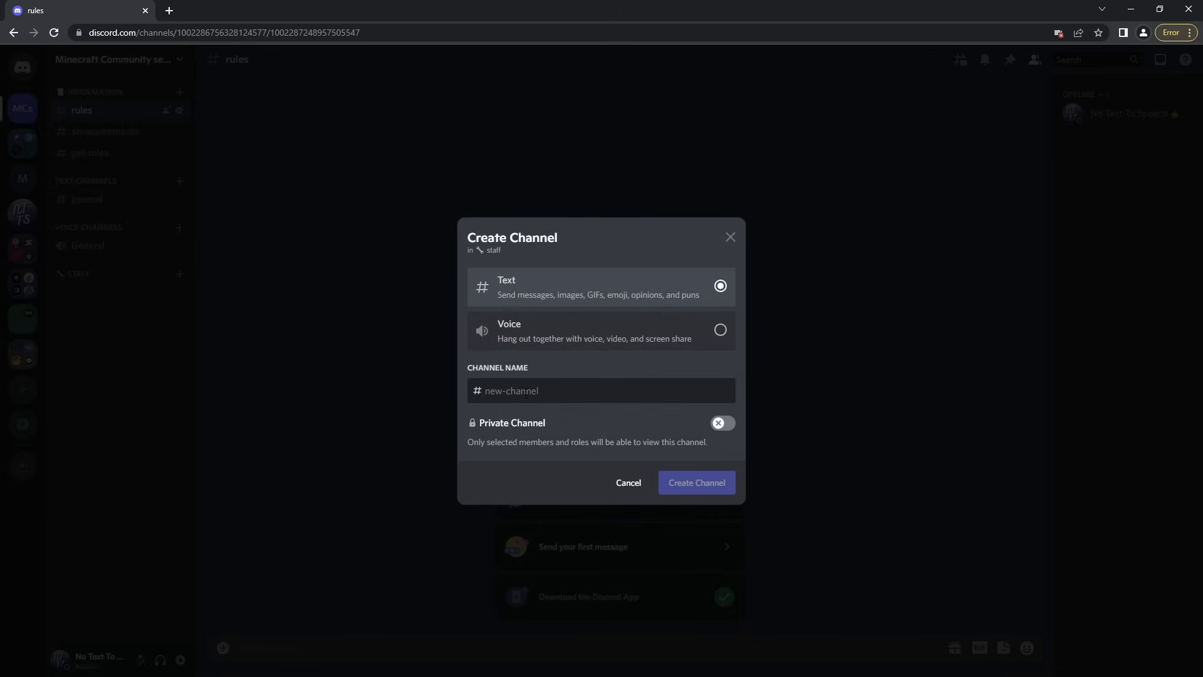
# Add a staff-chat text channel and a staff vc voice channel to STAFF.
pyautogui.write('staff-')
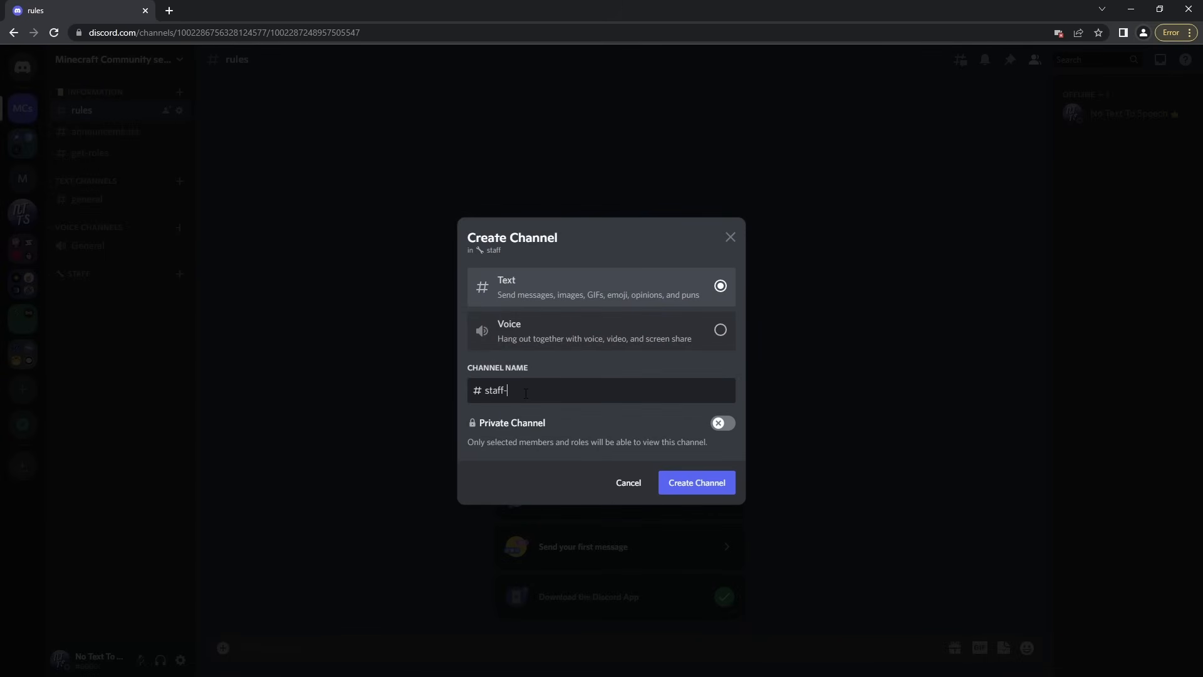
pyautogui.write('chat')
pyautogui.click(695, 484)
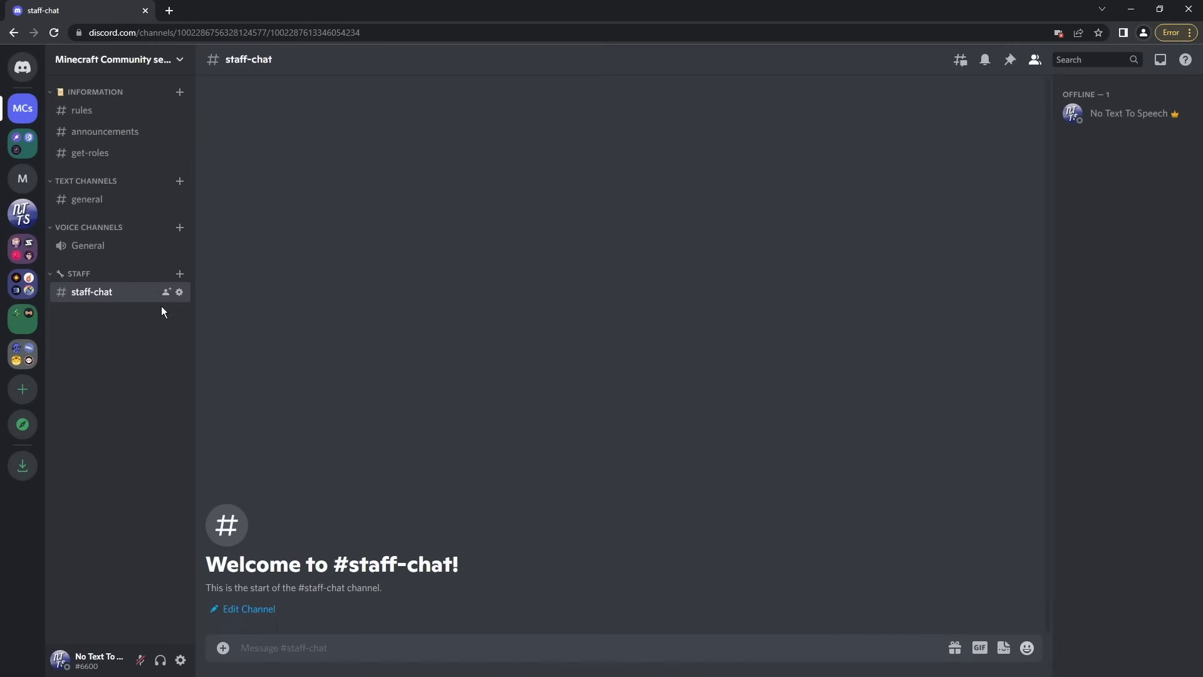
pyautogui.click(179, 274)
pyautogui.click(534, 339)
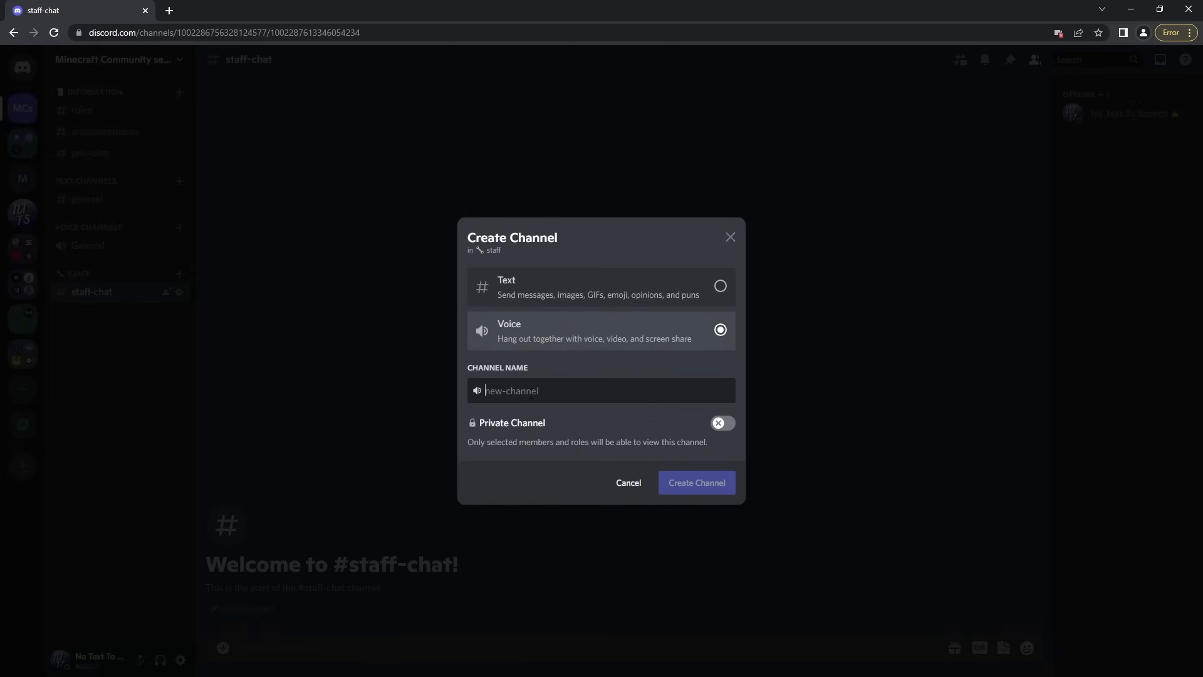
pyautogui.click(531, 392)
pyautogui.write('staff vc')
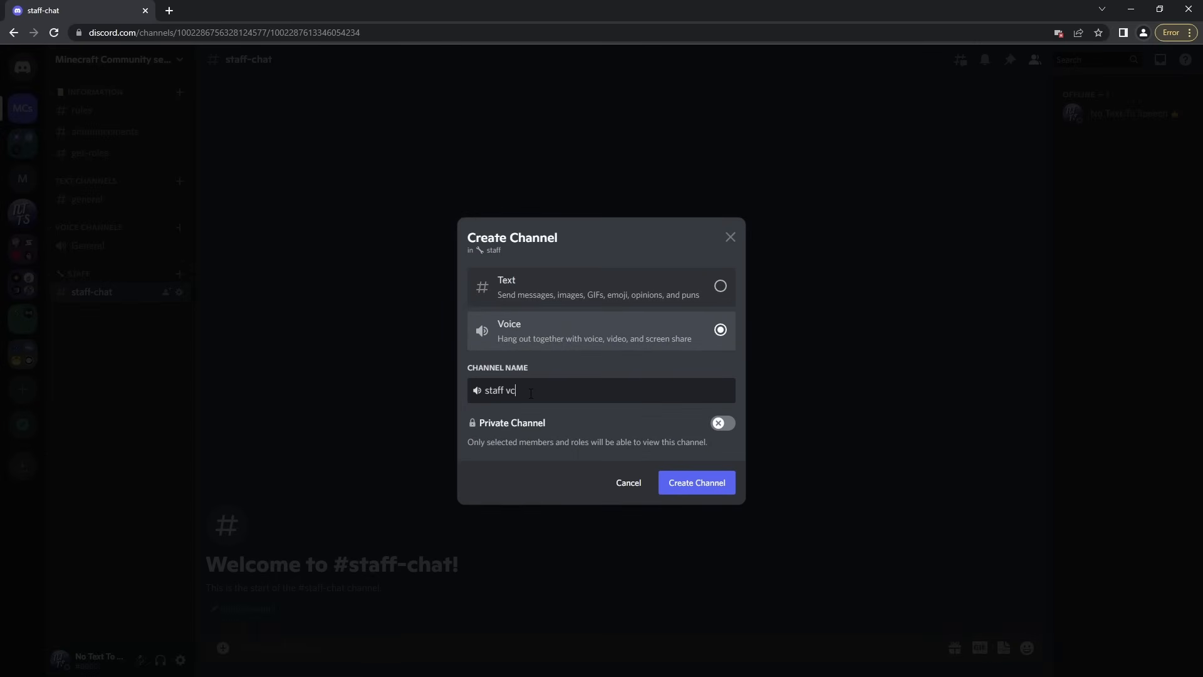
pyautogui.click(697, 485)
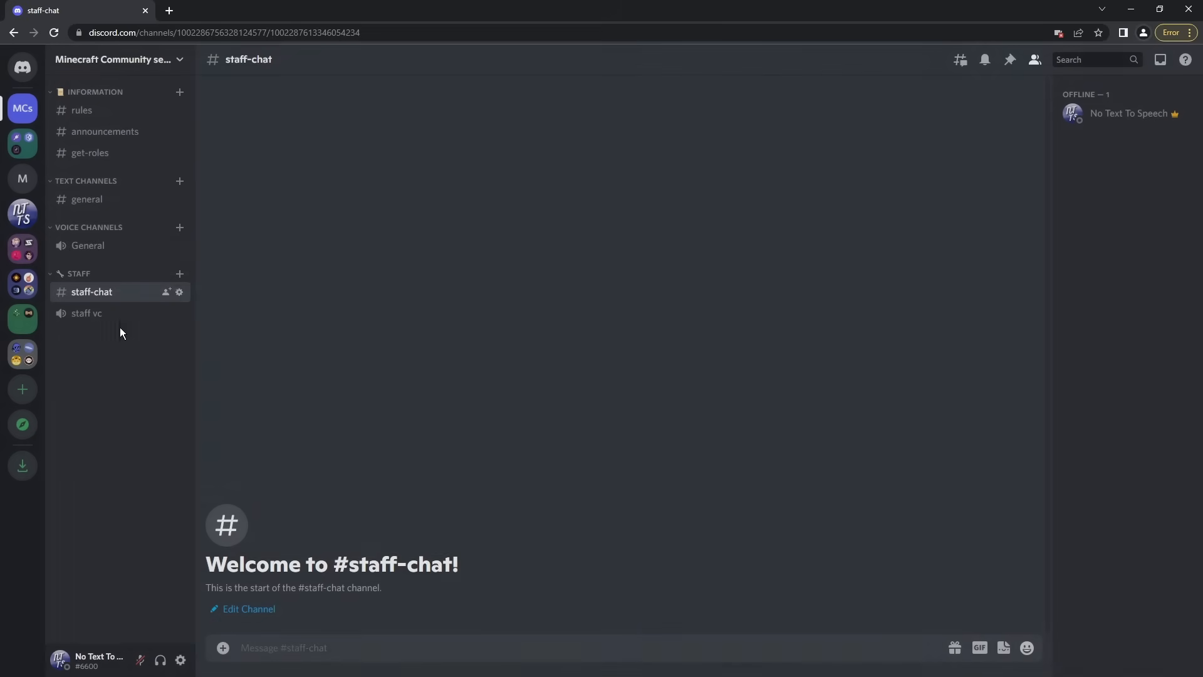
# Add mod-logs, updates and admin-chat text channels to STAFF.
pyautogui.click(181, 275)
pyautogui.write('mod-logs')
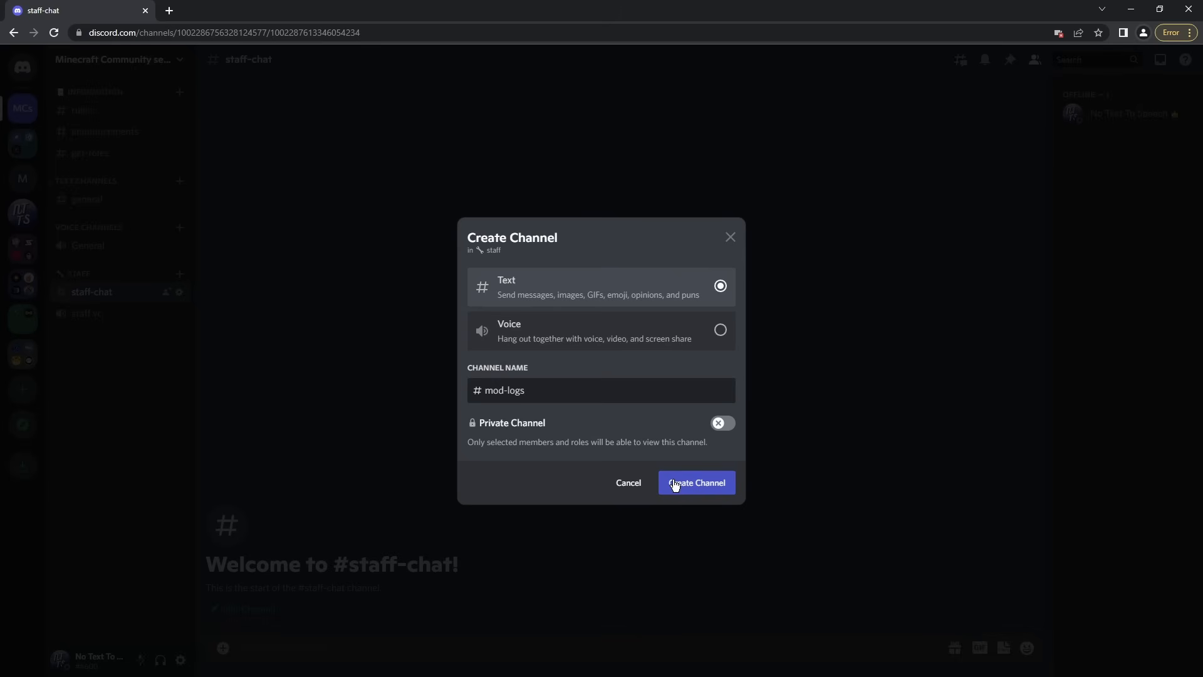
pyautogui.click(674, 484)
pyautogui.click(180, 276)
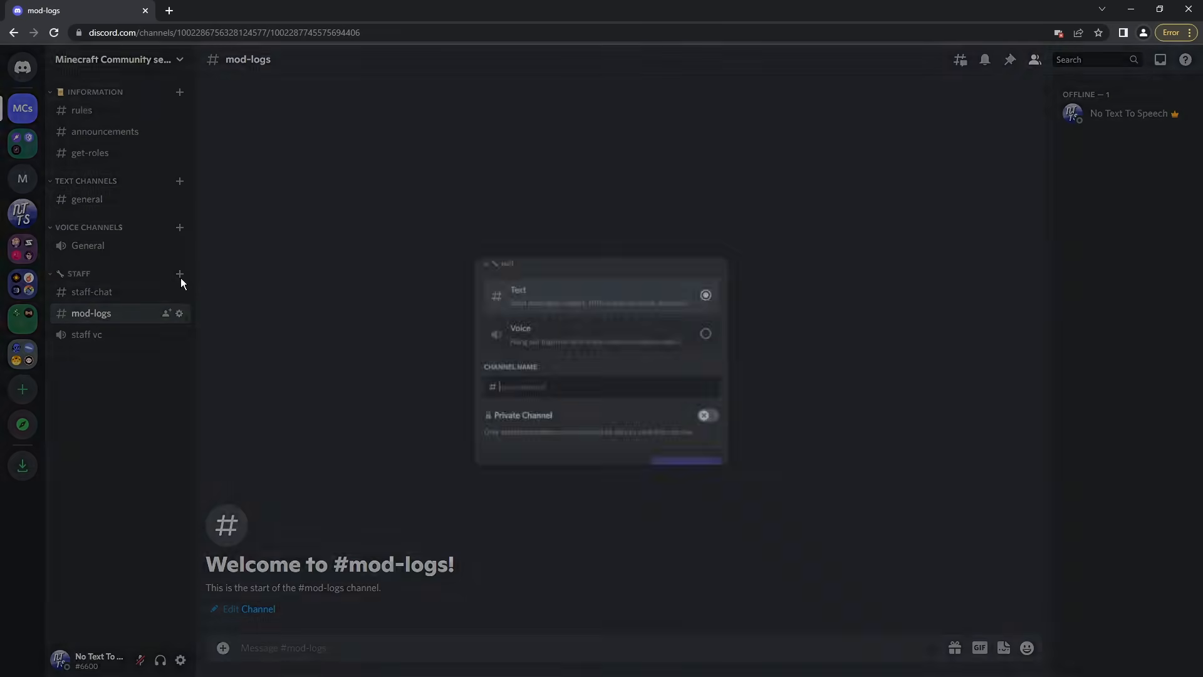
pyautogui.write('updates')
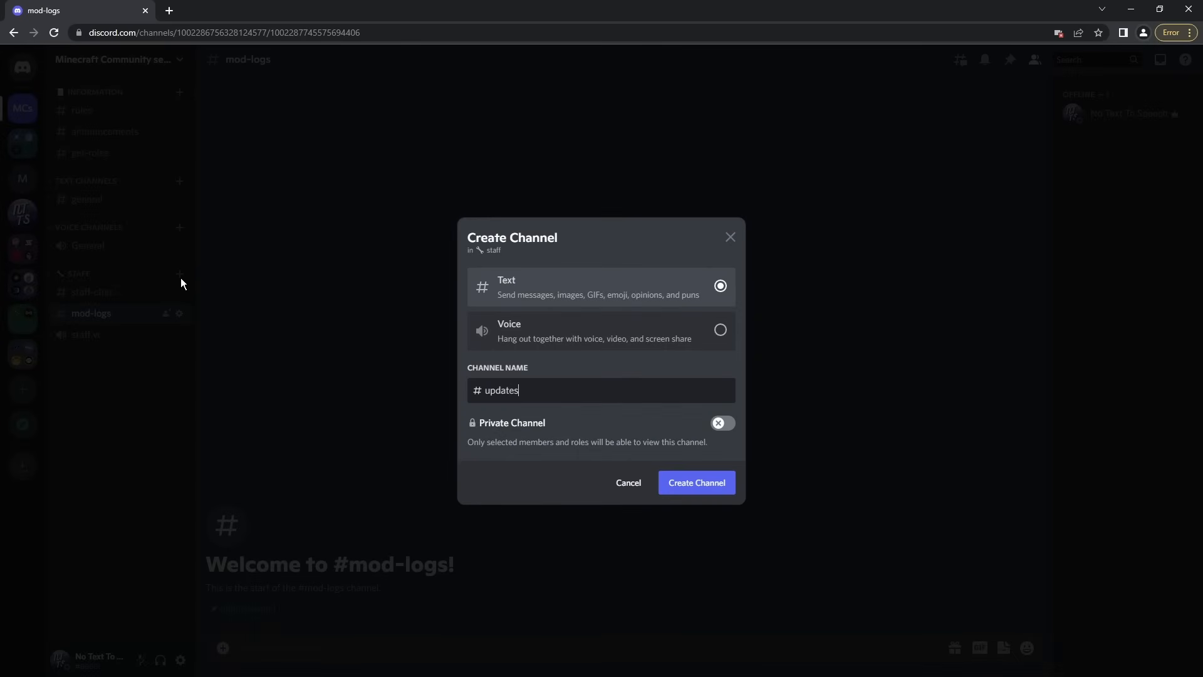
pyautogui.click(692, 485)
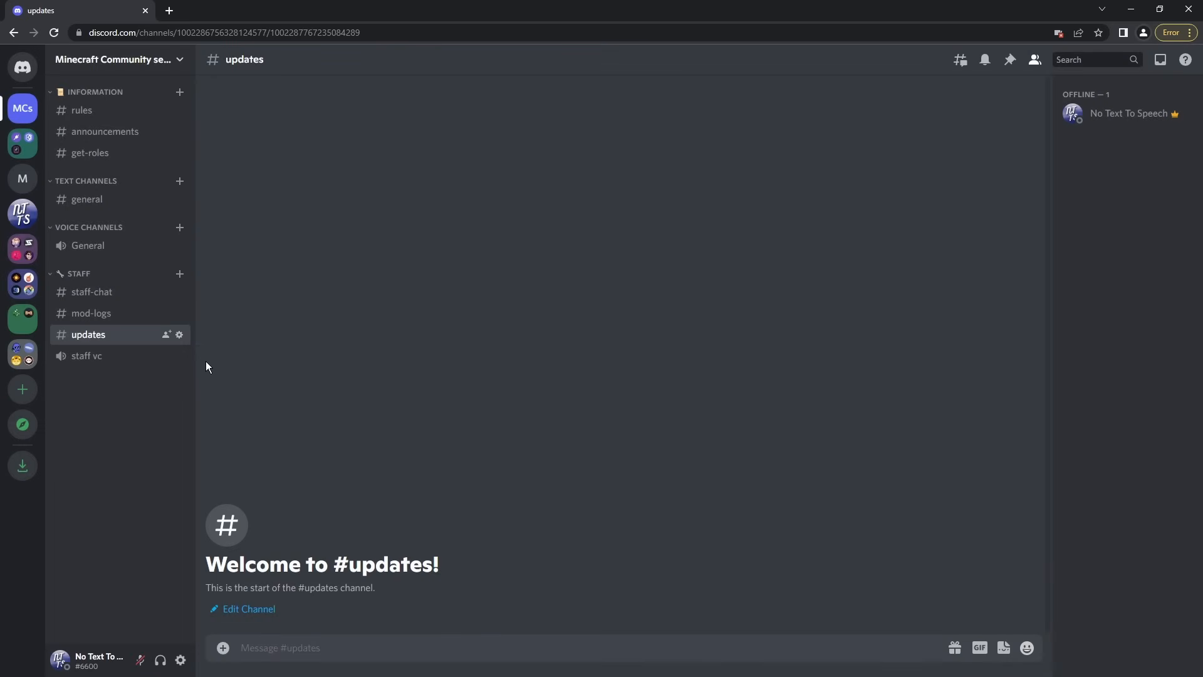
pyautogui.click(180, 274)
pyautogui.click(180, 274)
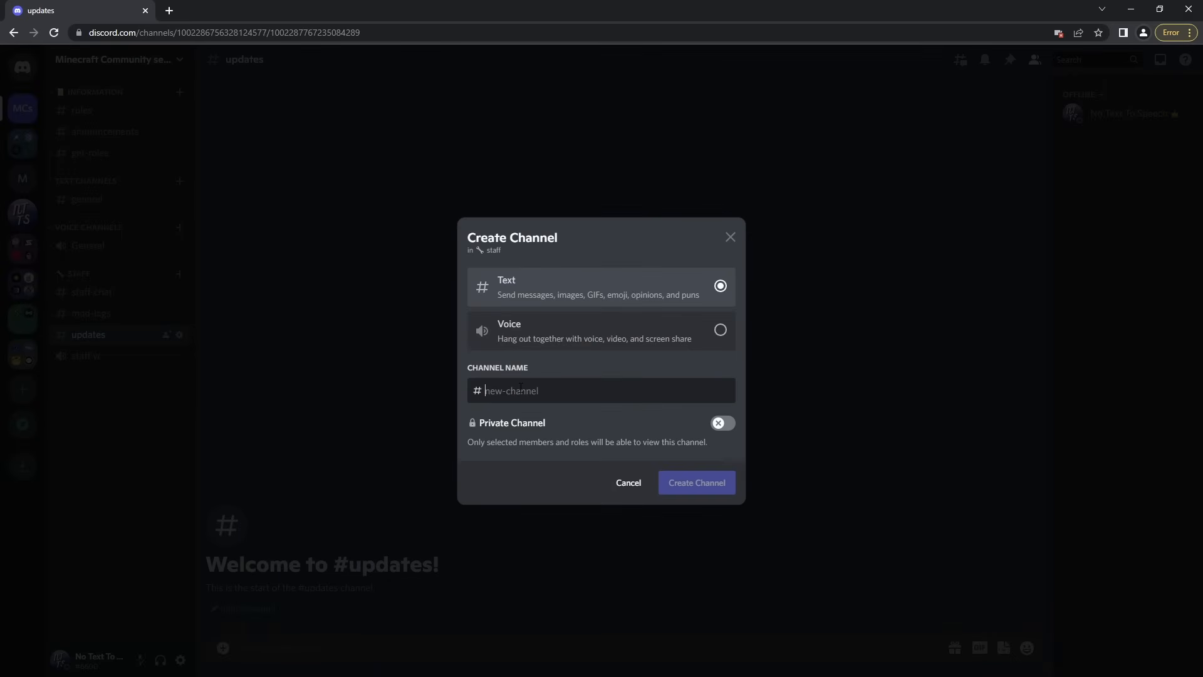
pyautogui.write('admin-')
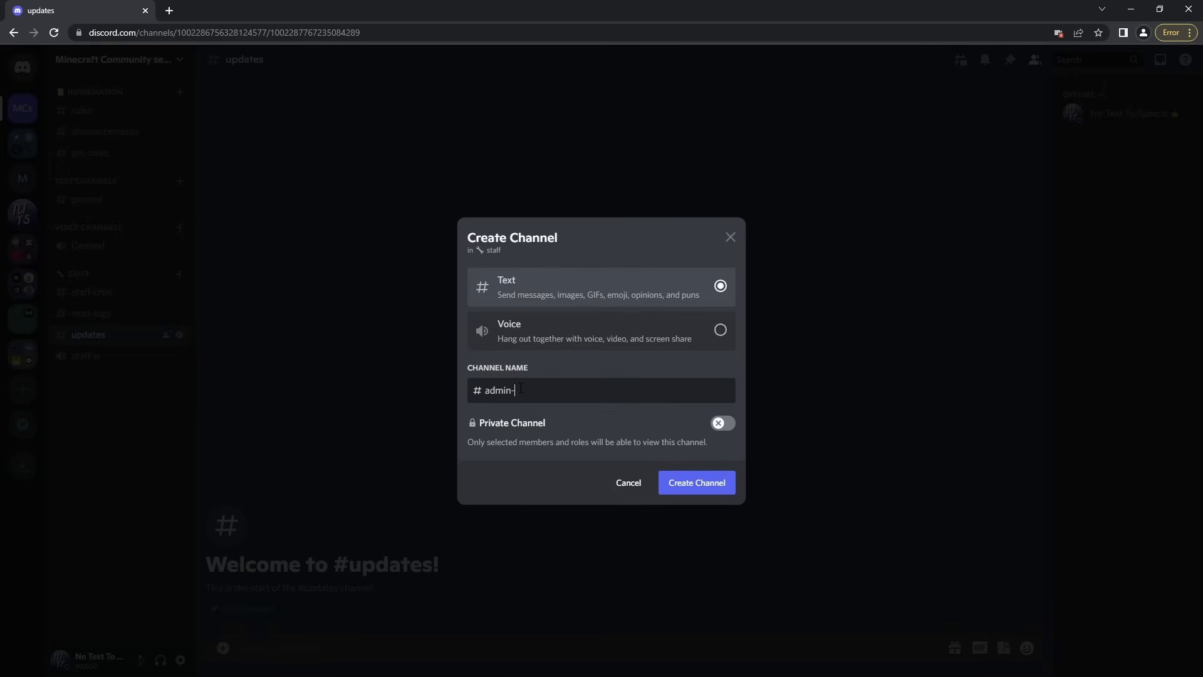
pyautogui.write('chat')
pyautogui.click(701, 483)
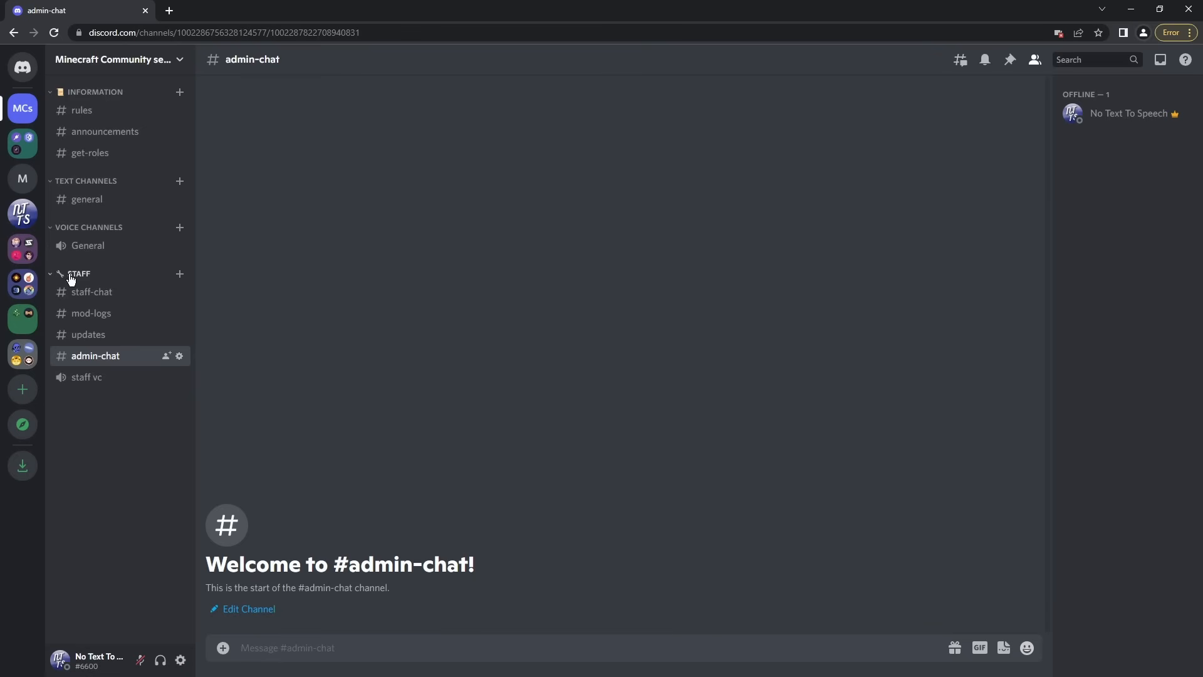
# Rename the Text Channels category with a 💬 speech-bubble emoji prefix and save.
pyautogui.rightClick(80, 181)
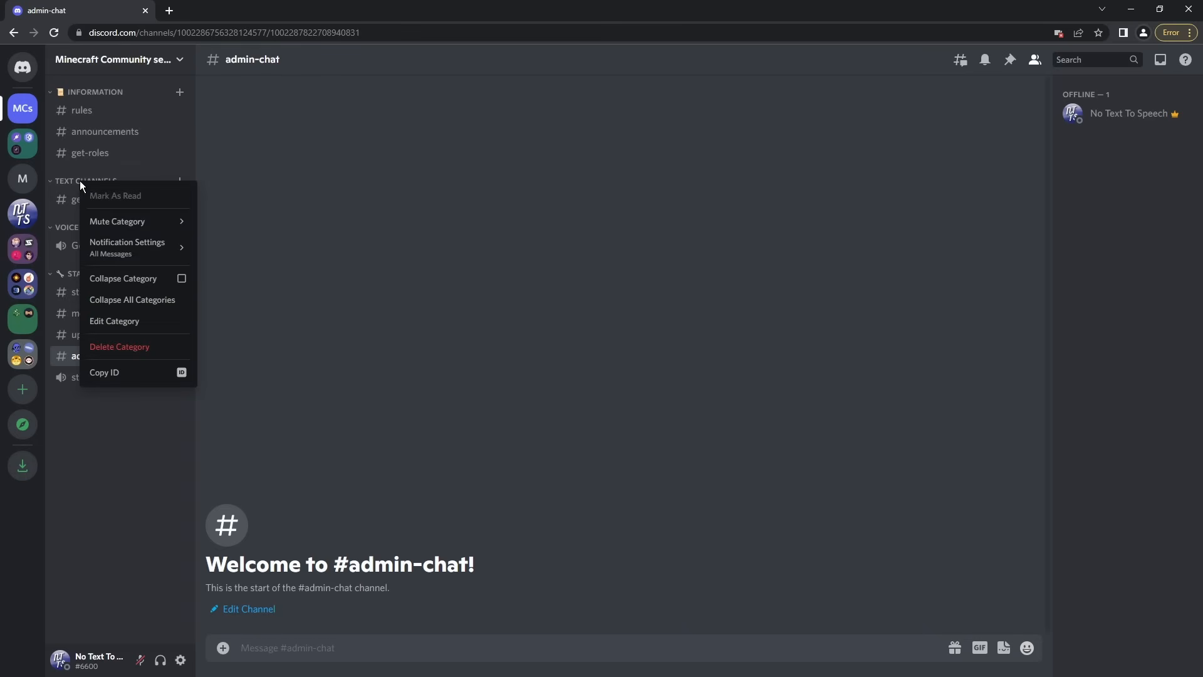
pyautogui.click(137, 322)
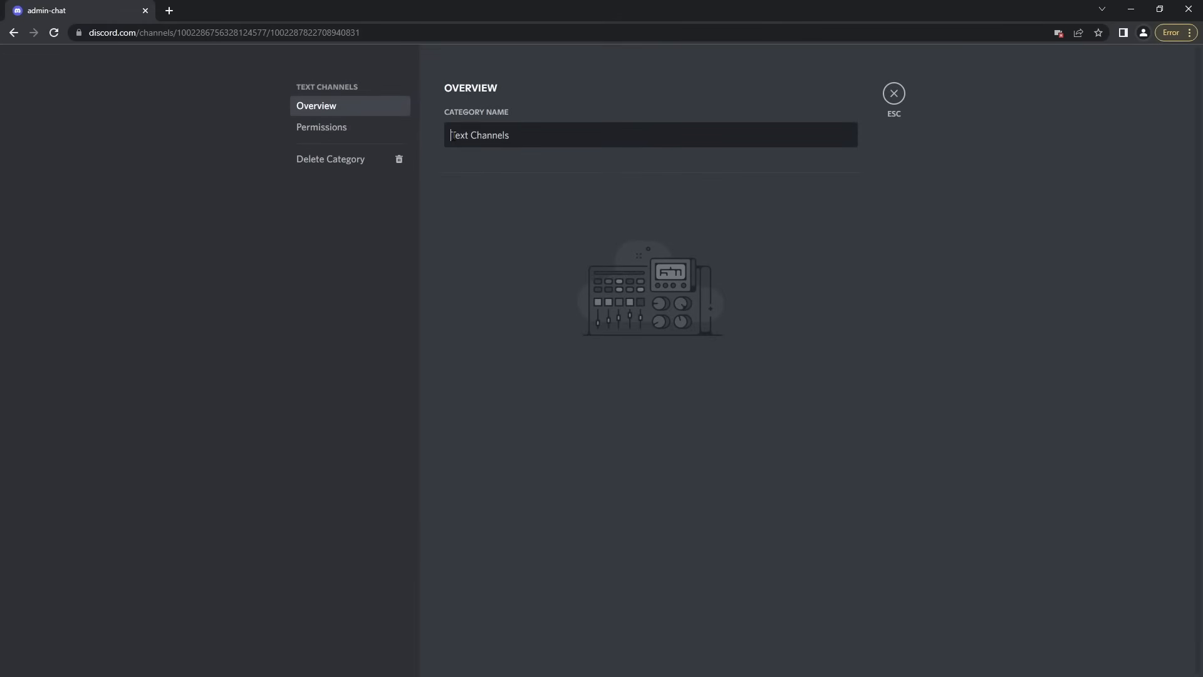
pyautogui.press('super+period')
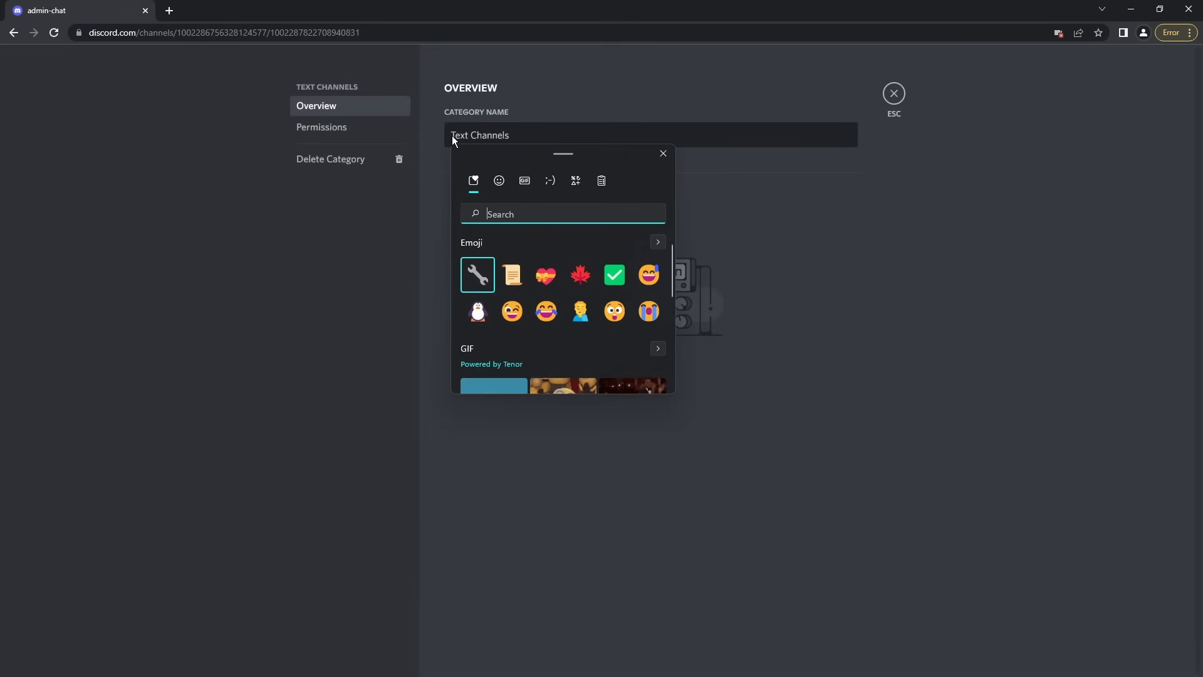
pyautogui.write('bubbl')
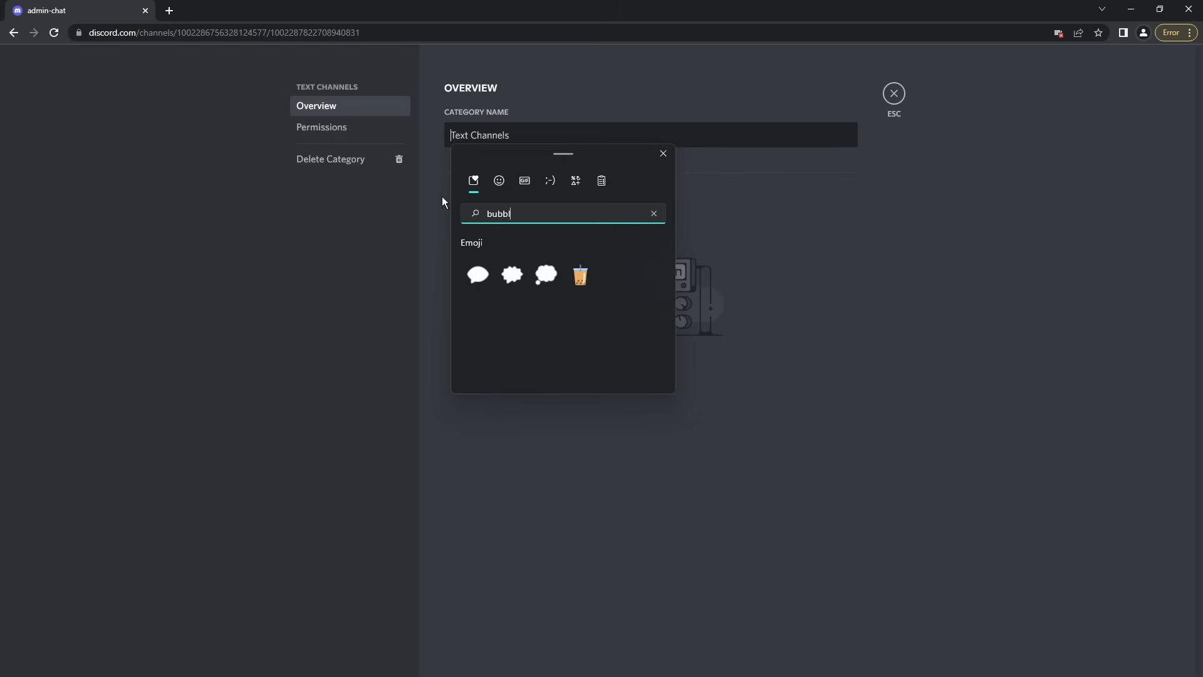
pyautogui.click(478, 273)
pyautogui.click(464, 135)
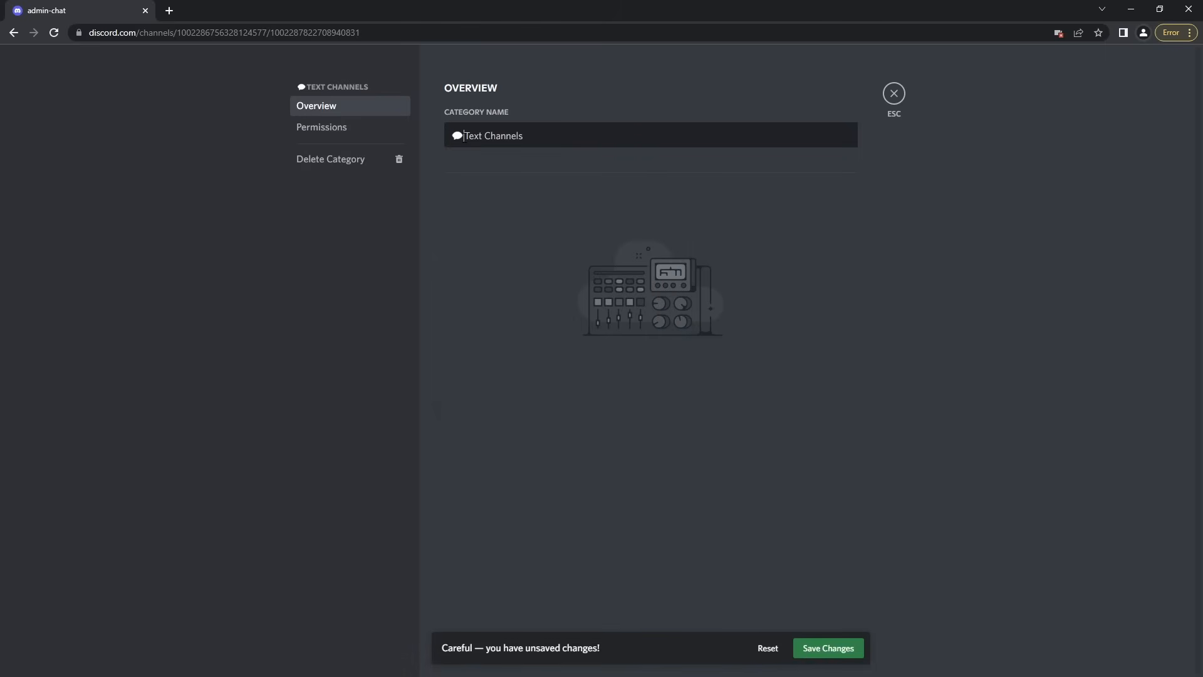
pyautogui.click(834, 649)
pyautogui.click(894, 96)
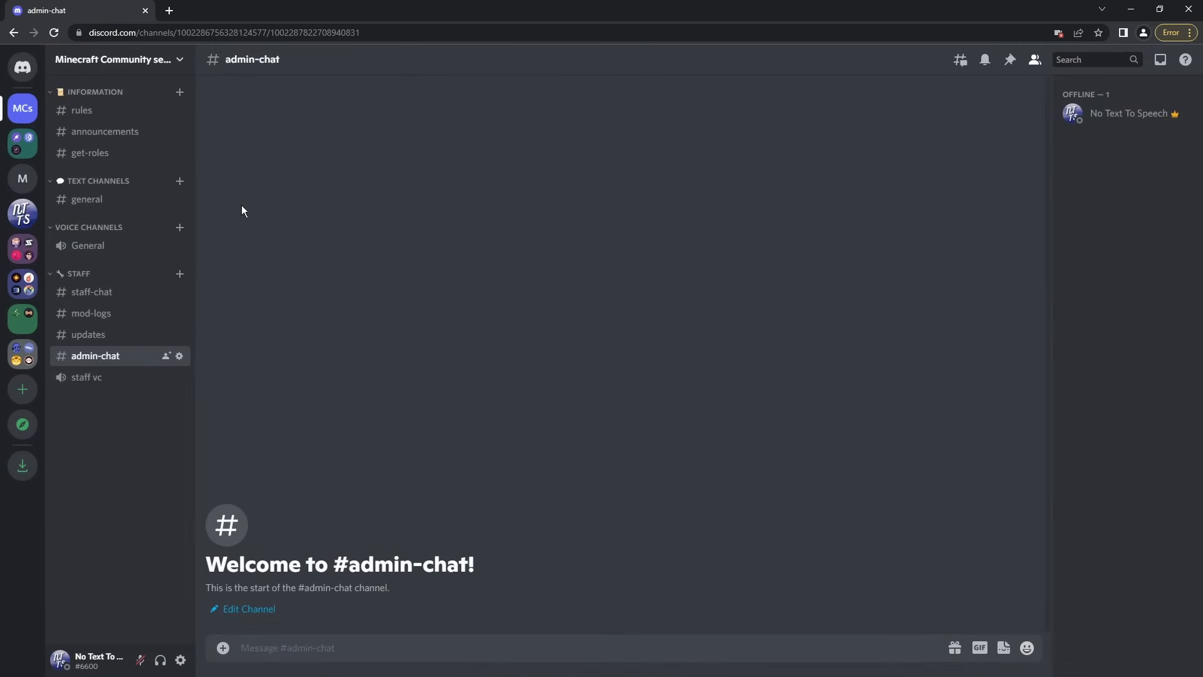
# Rename the Voice Channels category with a 📢 megaphone emoji prefix and save.
pyautogui.rightClick(107, 228)
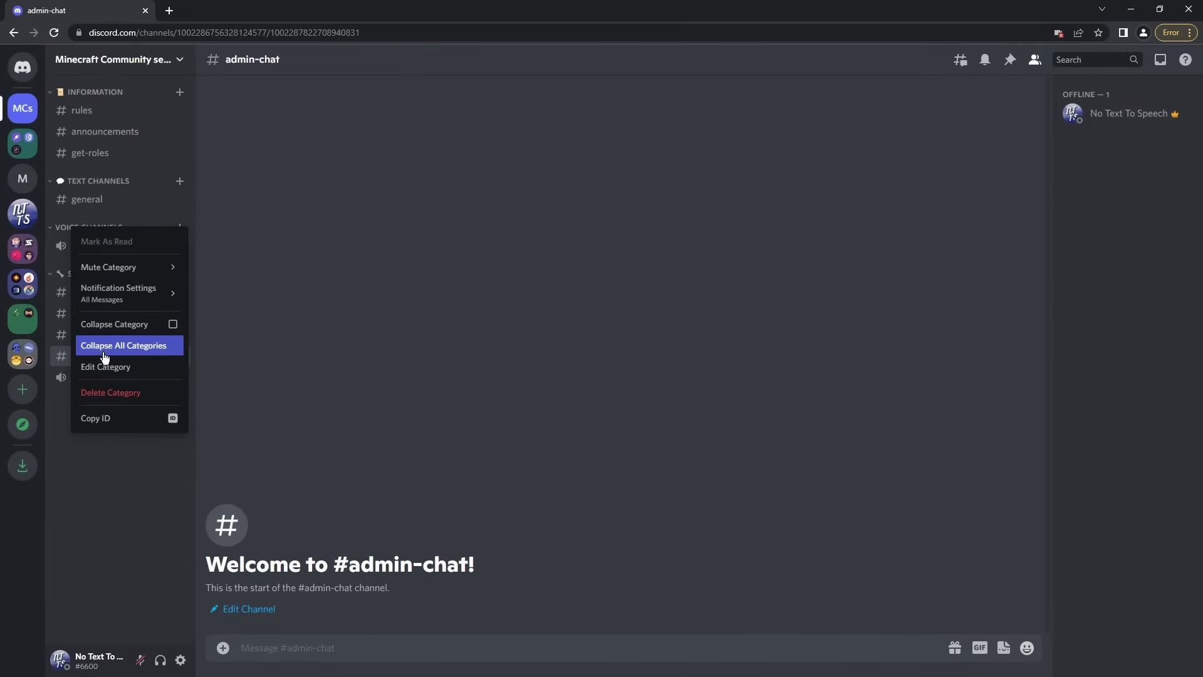
pyautogui.click(135, 367)
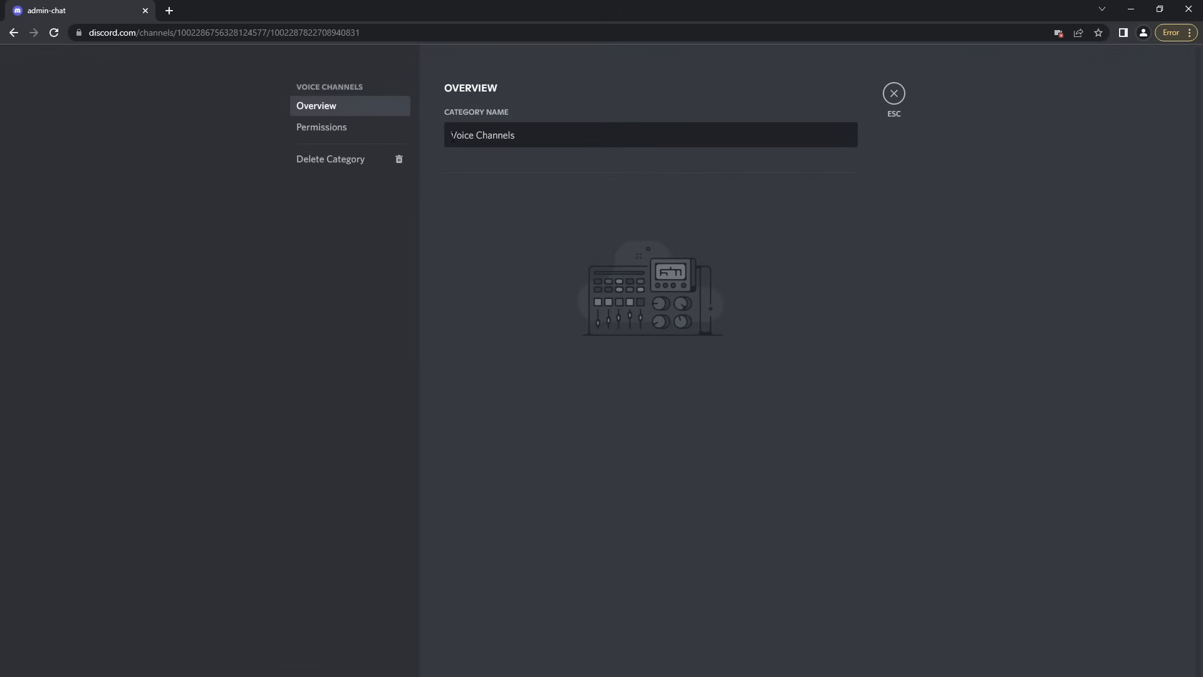
pyautogui.press('super+period')
pyautogui.write('mega')
pyautogui.press('Return')
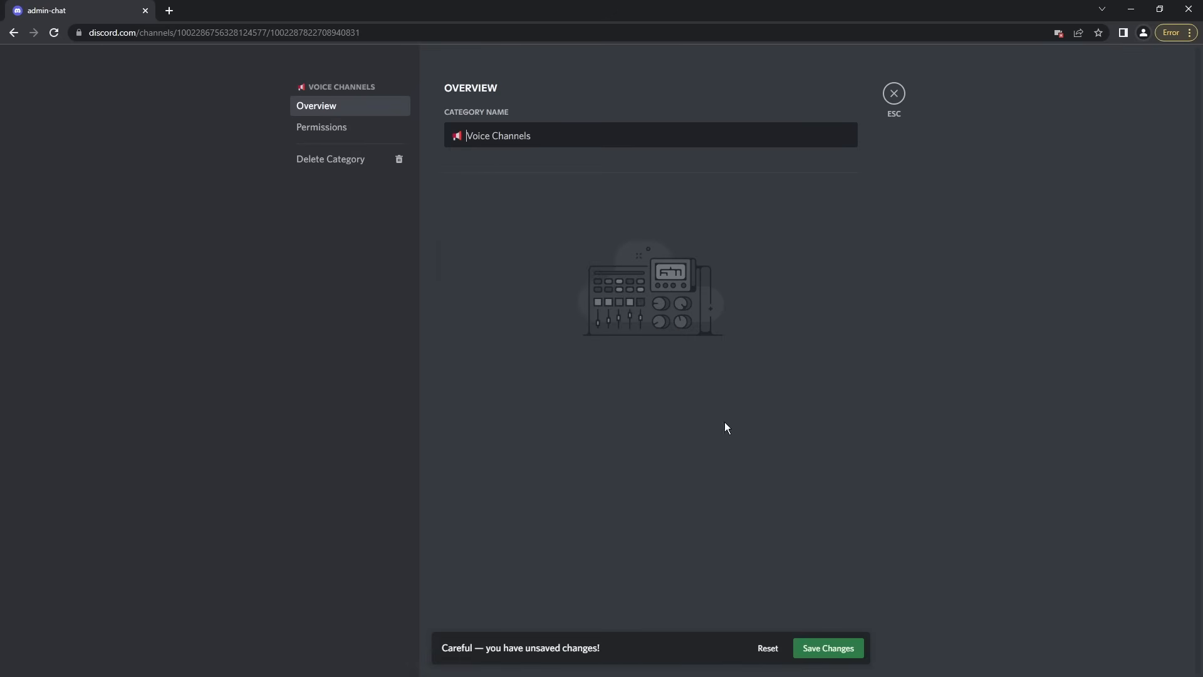
pyautogui.click(829, 650)
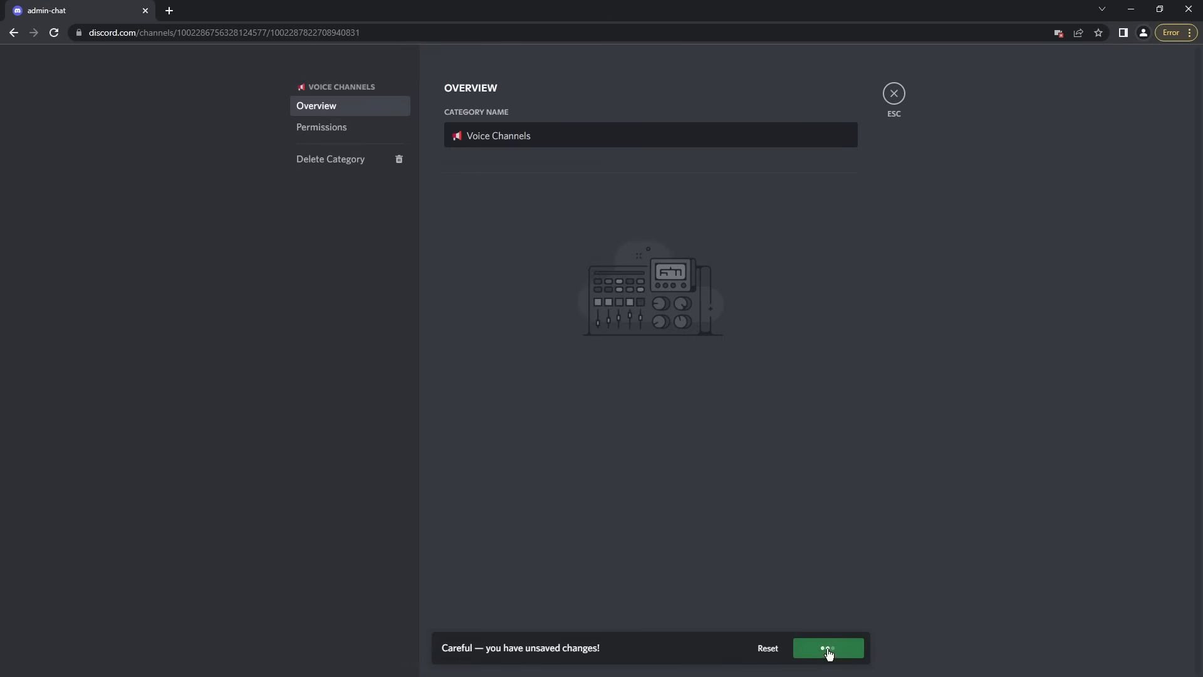
pyautogui.click(894, 94)
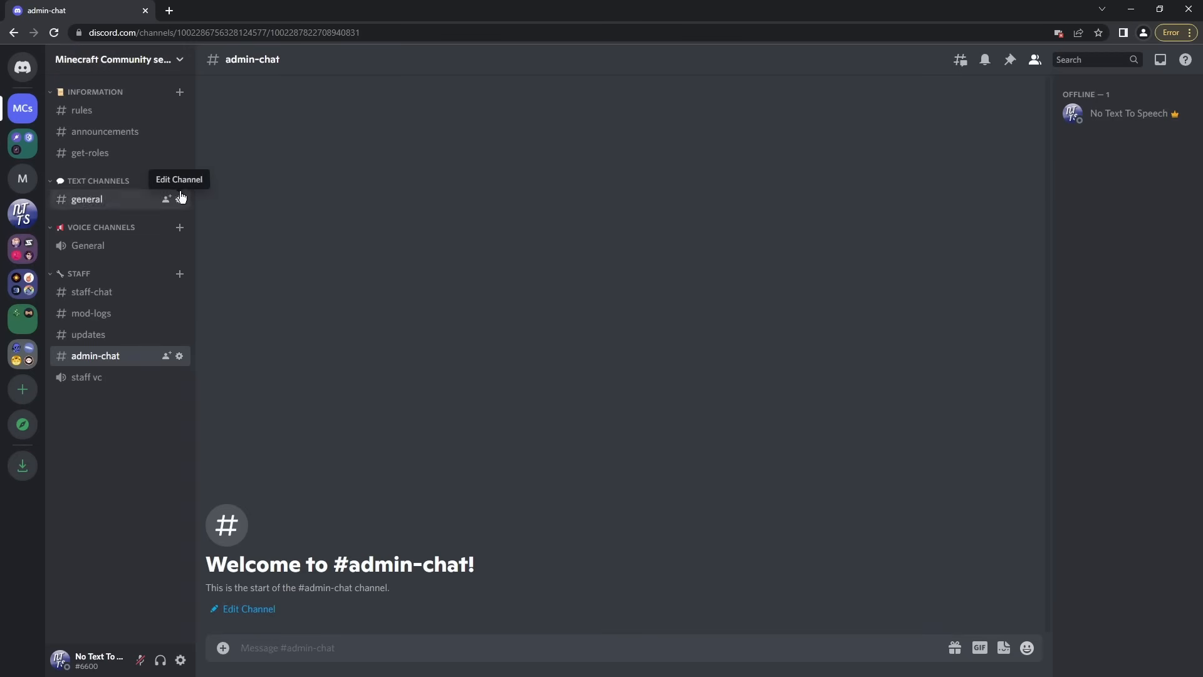
# Add minecraft, other-games and memes text channels under Text Channels.
pyautogui.click(180, 182)
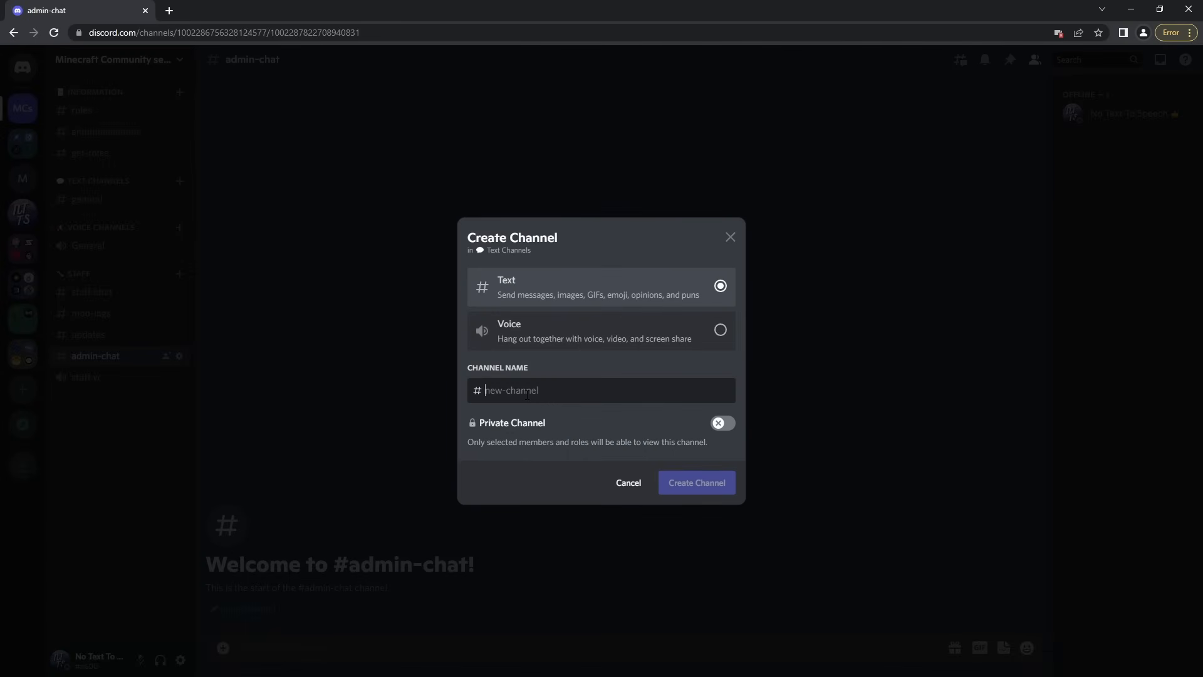
pyautogui.write('minecraft')
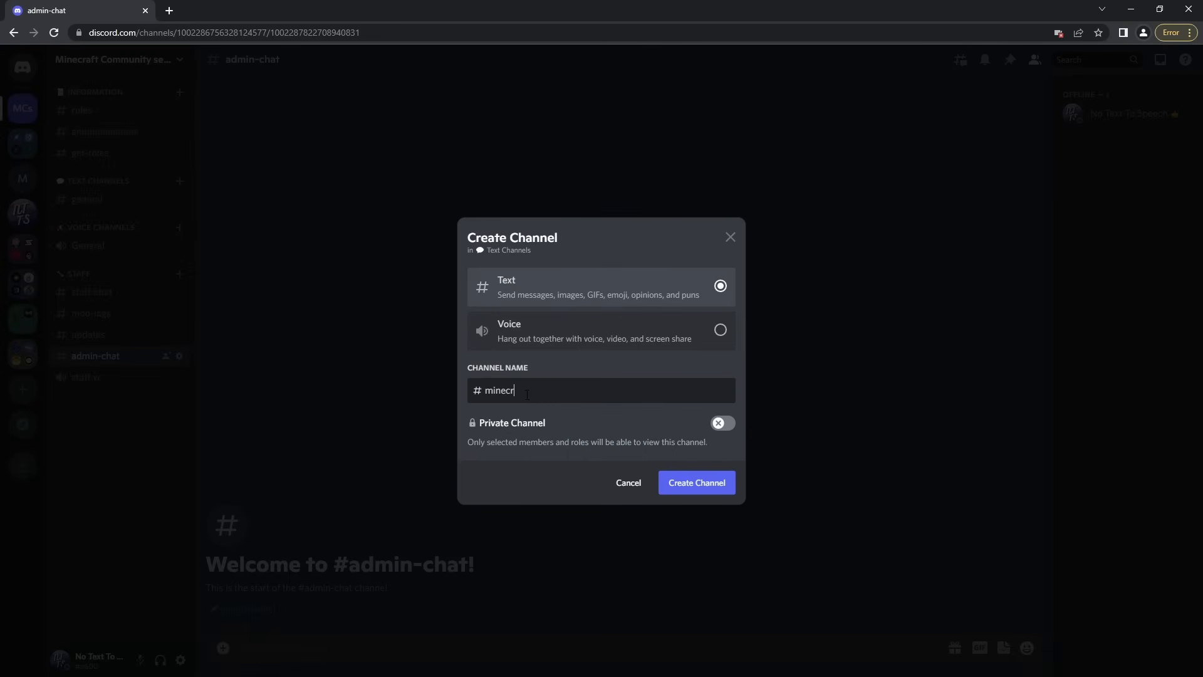
pyautogui.click(685, 483)
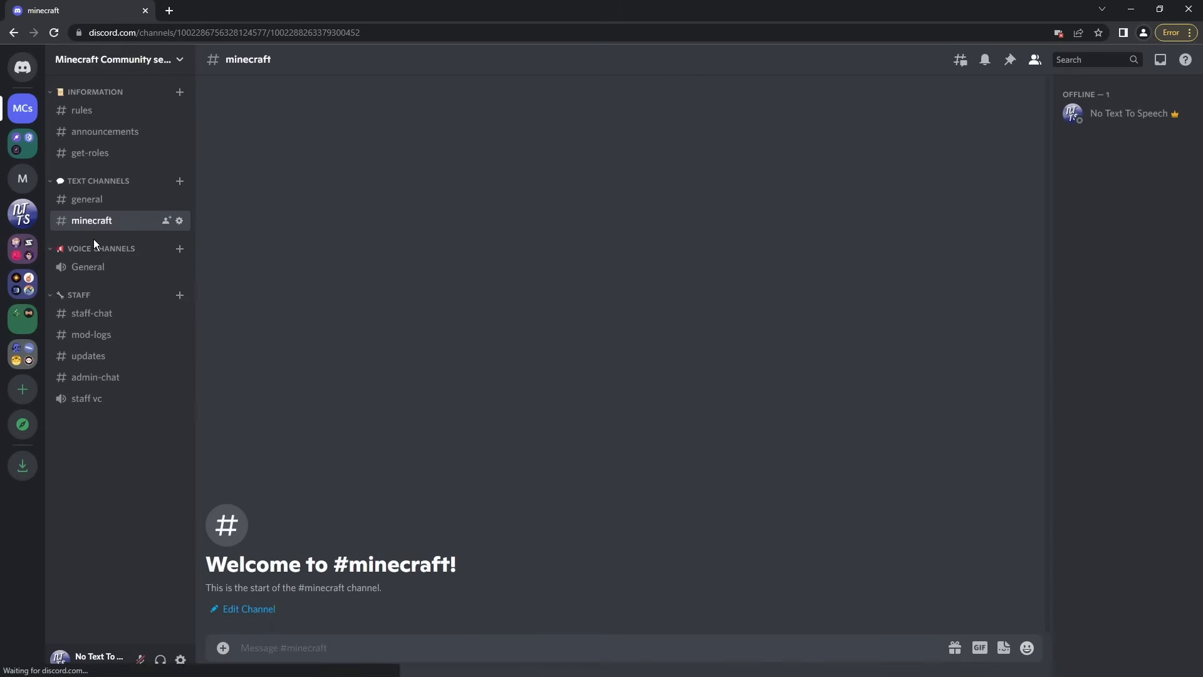
pyautogui.click(180, 183)
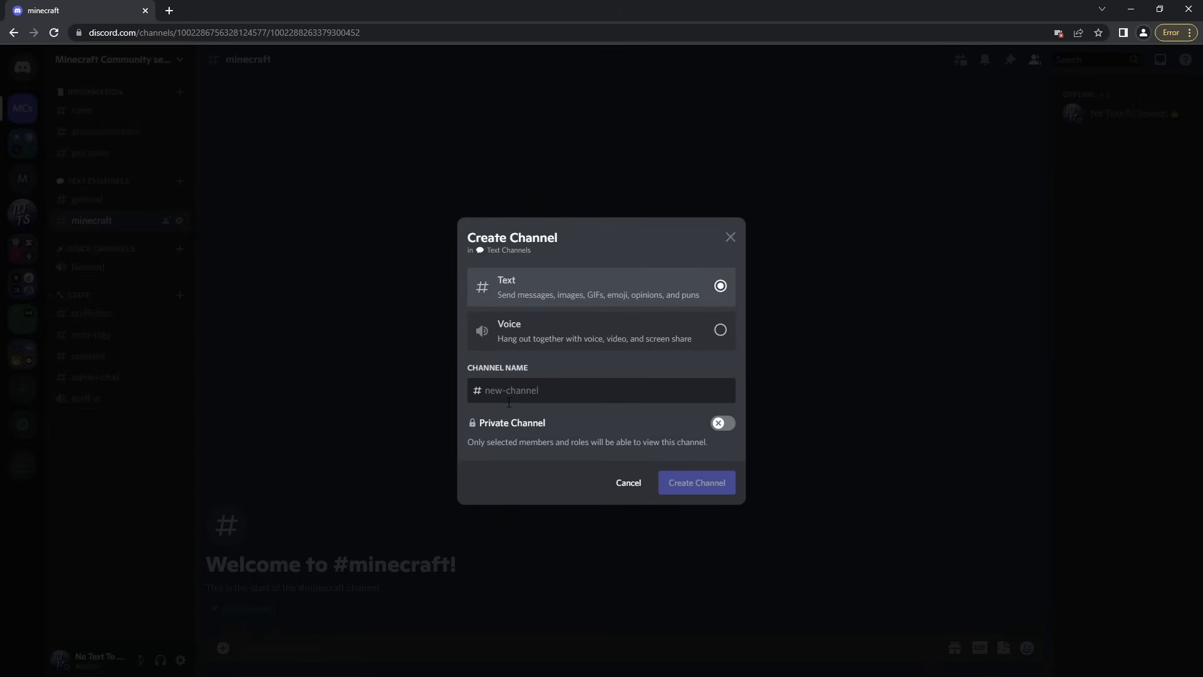
pyautogui.write('other-games')
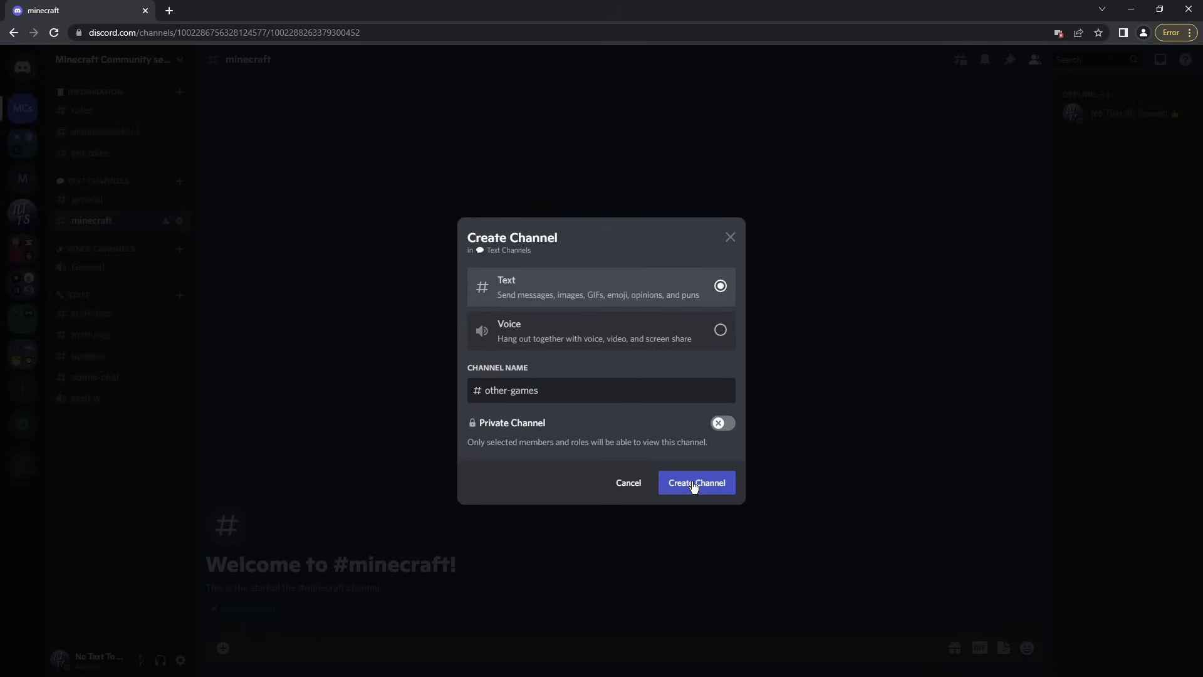
pyautogui.click(691, 487)
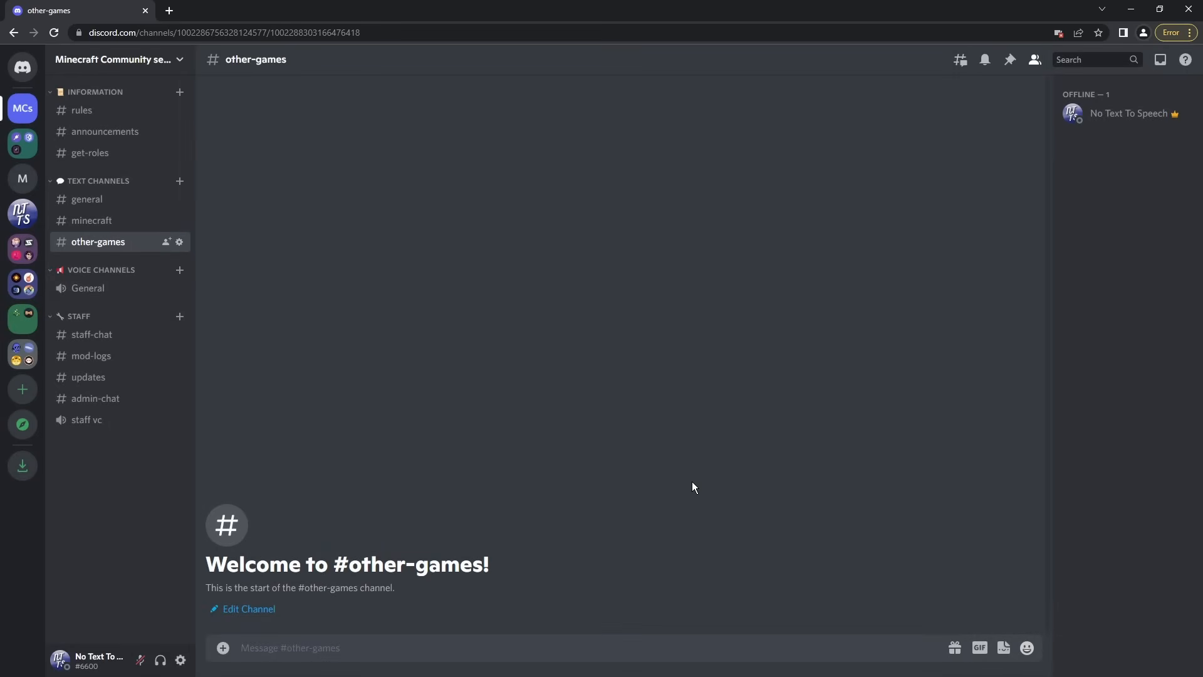
pyautogui.click(179, 186)
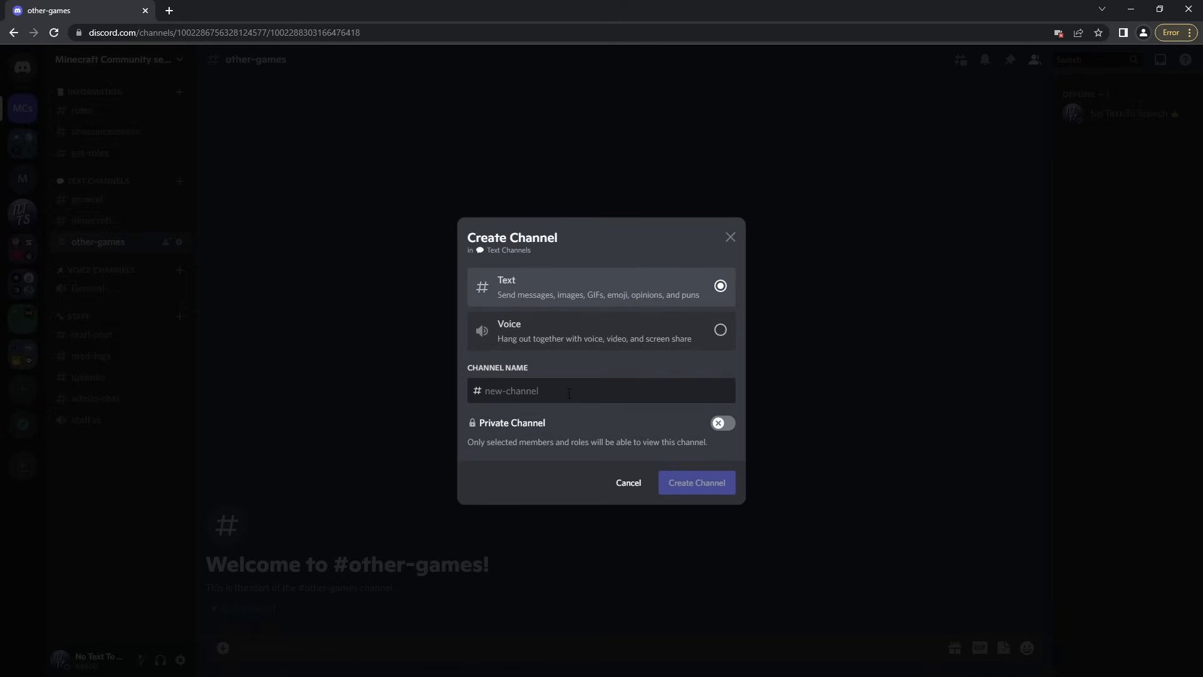
pyautogui.write('memes')
pyautogui.click(694, 483)
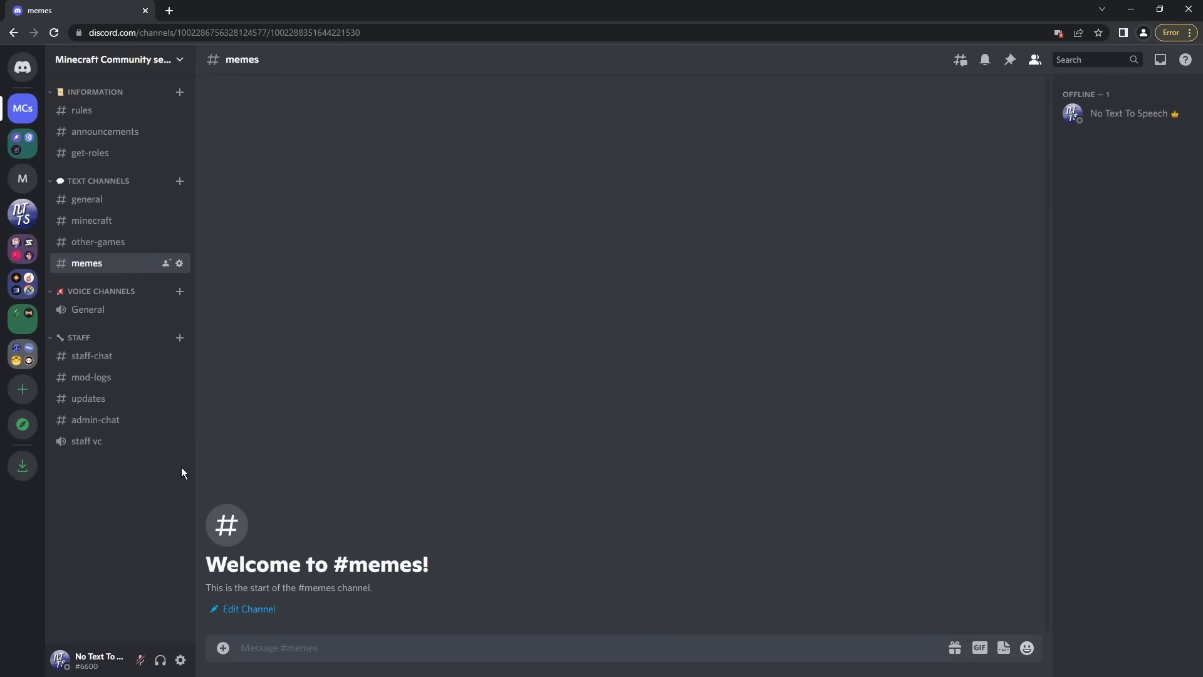
pyautogui.click(13, 229)
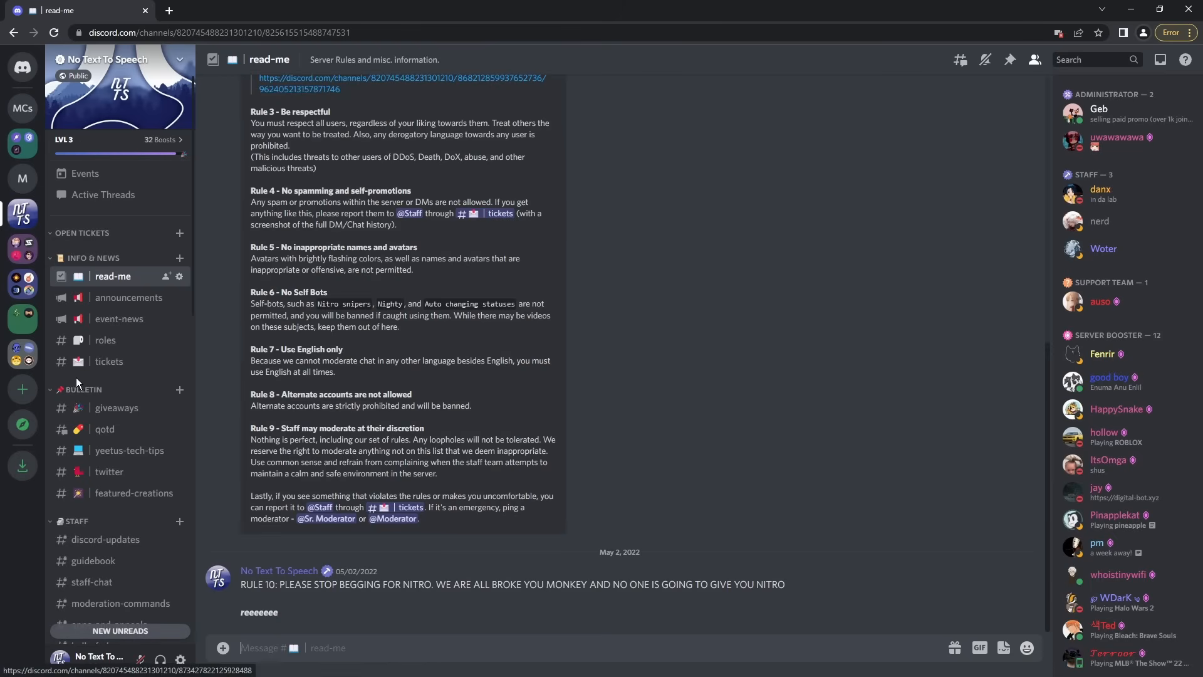
pyautogui.scroll(-6, 90, 397)
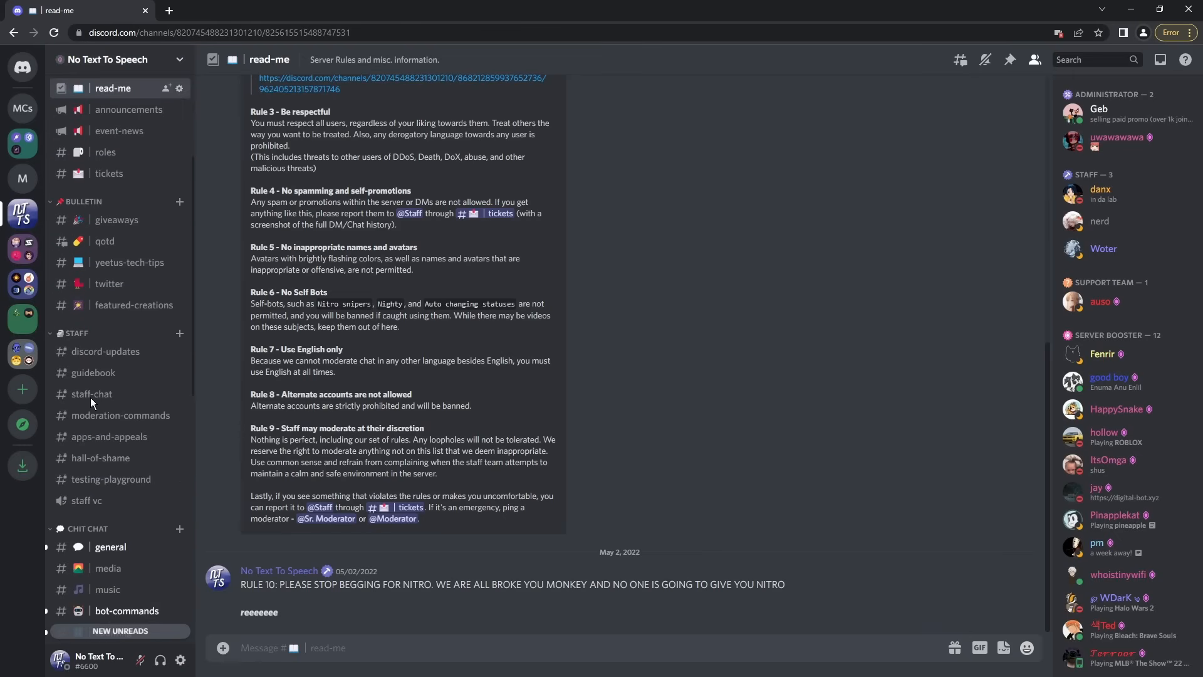
pyautogui.scroll(-6, 91, 398)
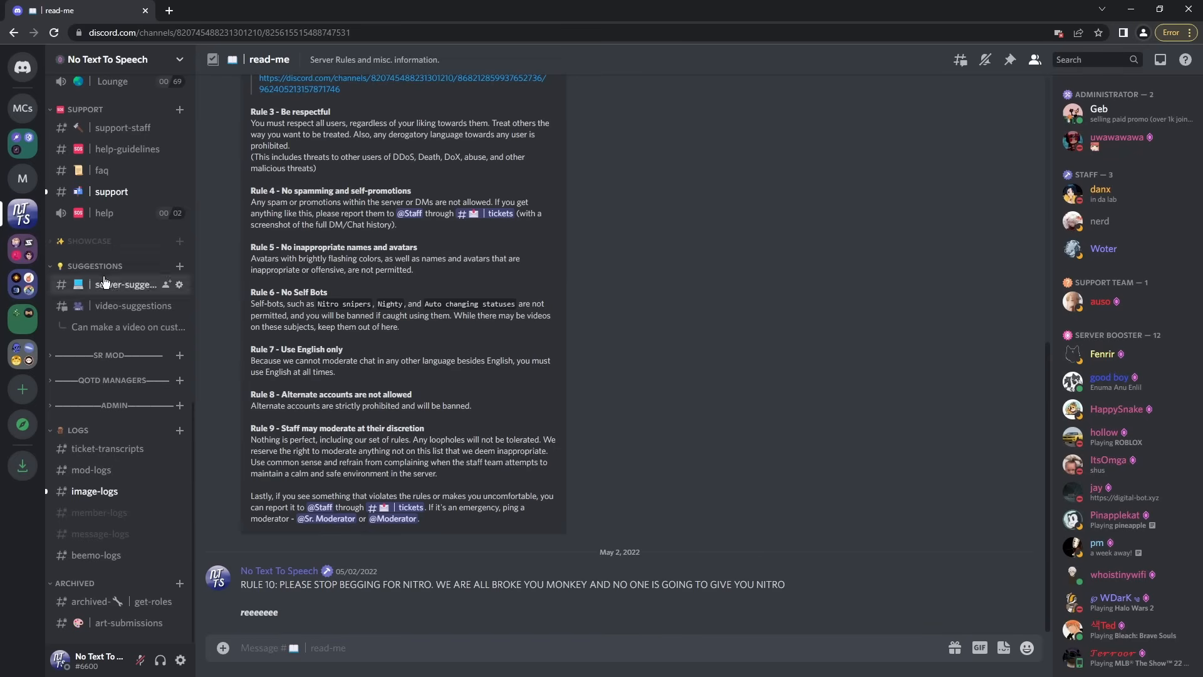
pyautogui.scroll(8, 97, 306)
pyautogui.scroll(5, 99, 264)
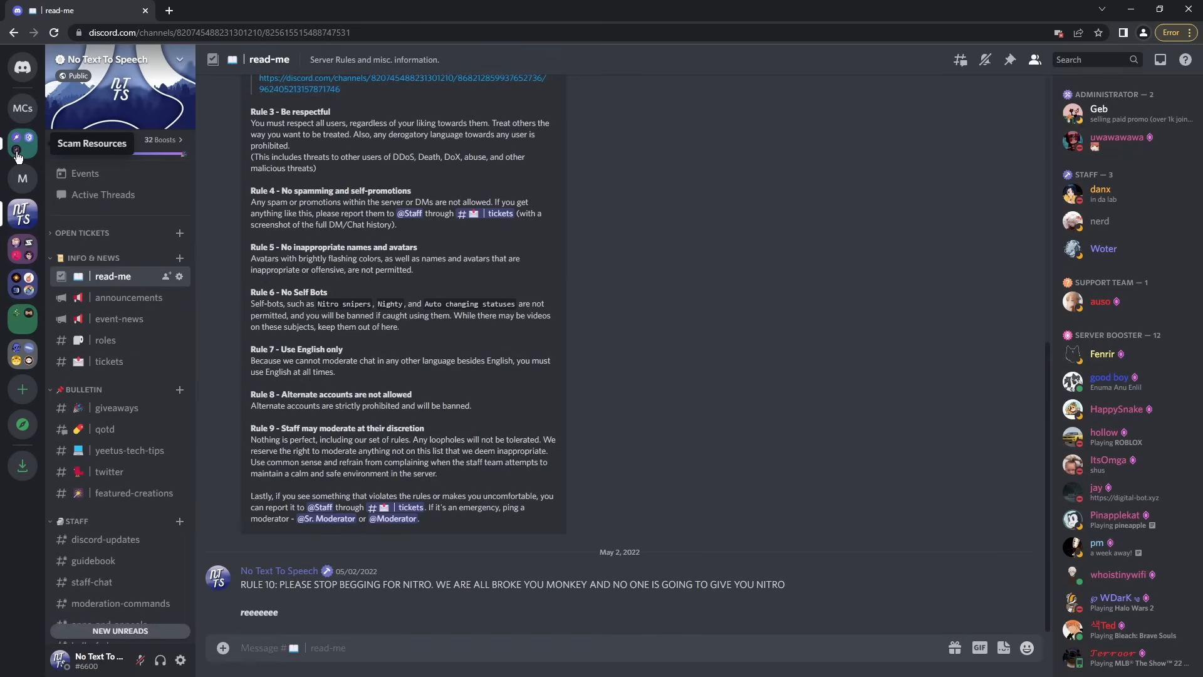
pyautogui.click(14, 107)
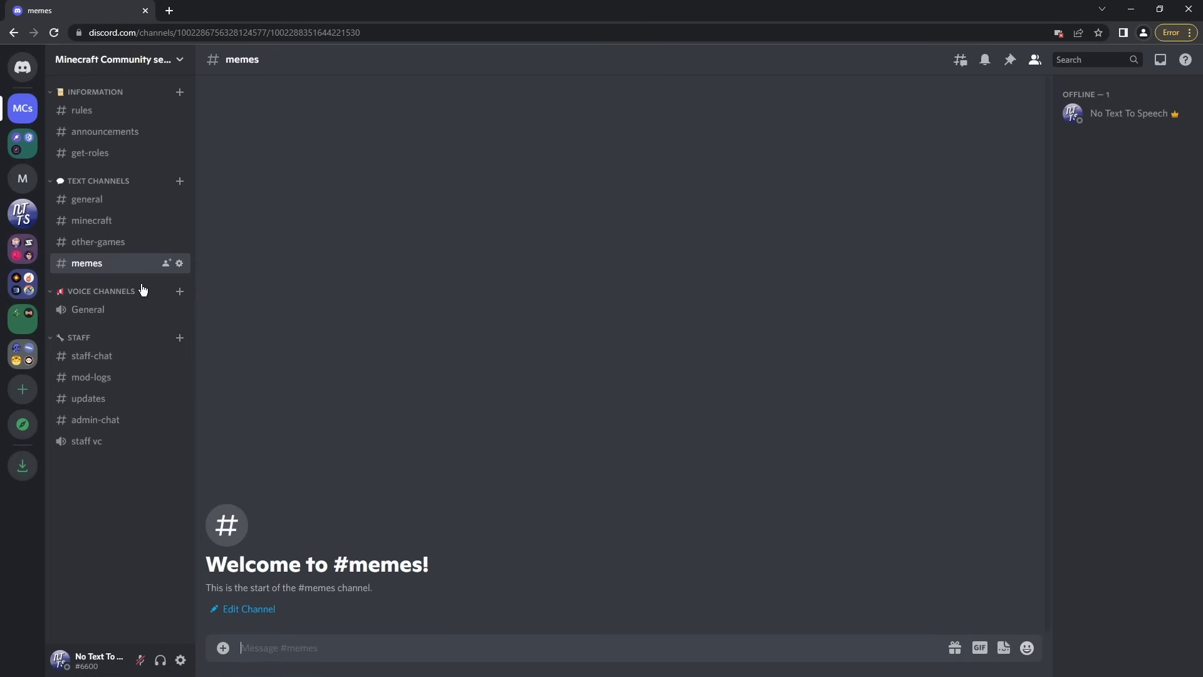
# Add Party 1 and Party 2 voice channels under Voice Channels.
pyautogui.click(180, 295)
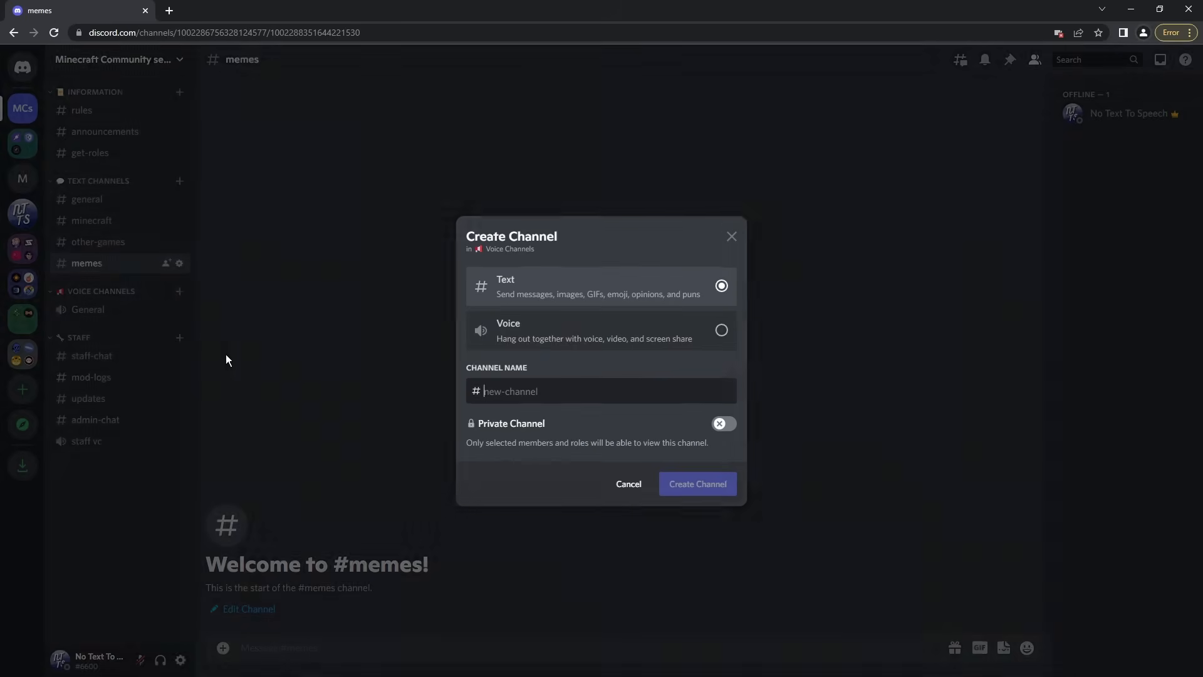
pyautogui.click(557, 339)
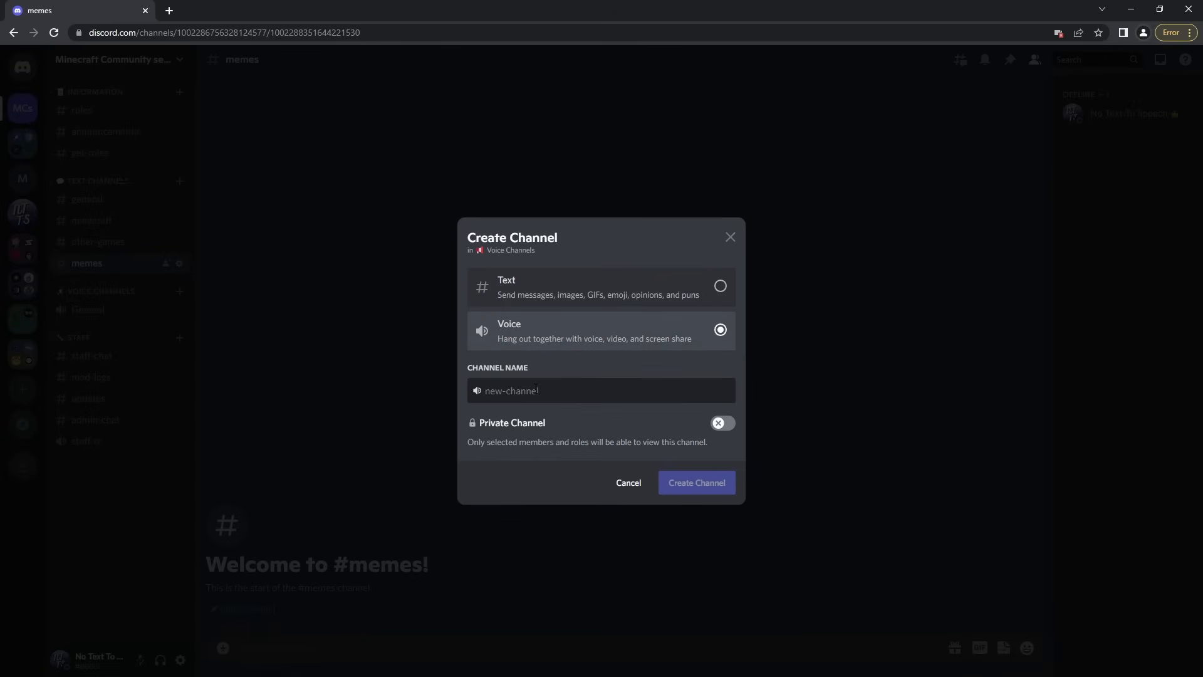
pyautogui.write('Party 1')
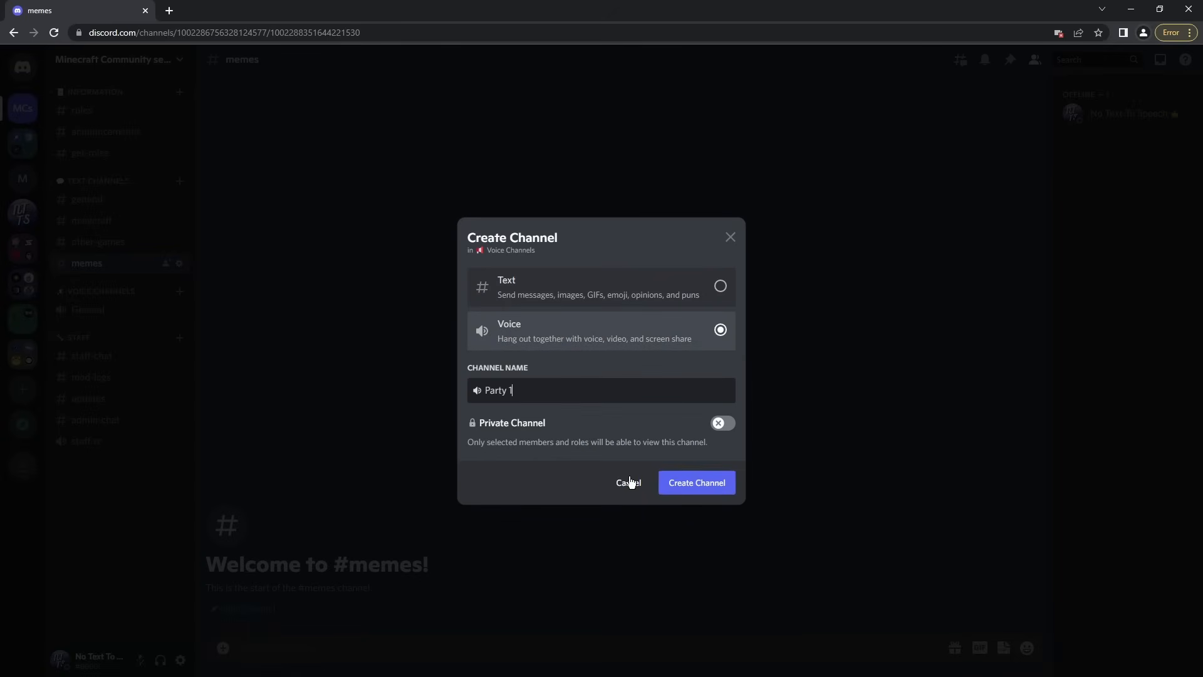
pyautogui.click(692, 487)
pyautogui.click(179, 292)
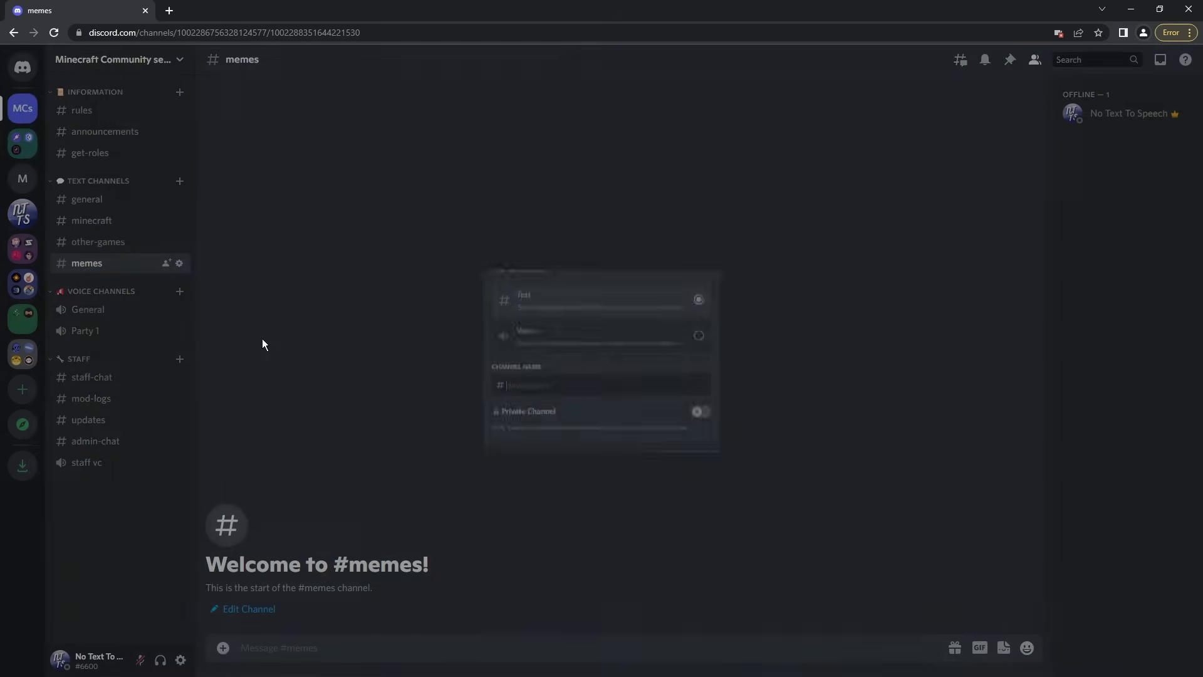
pyautogui.click(518, 338)
pyautogui.click(518, 388)
pyautogui.write('Par')
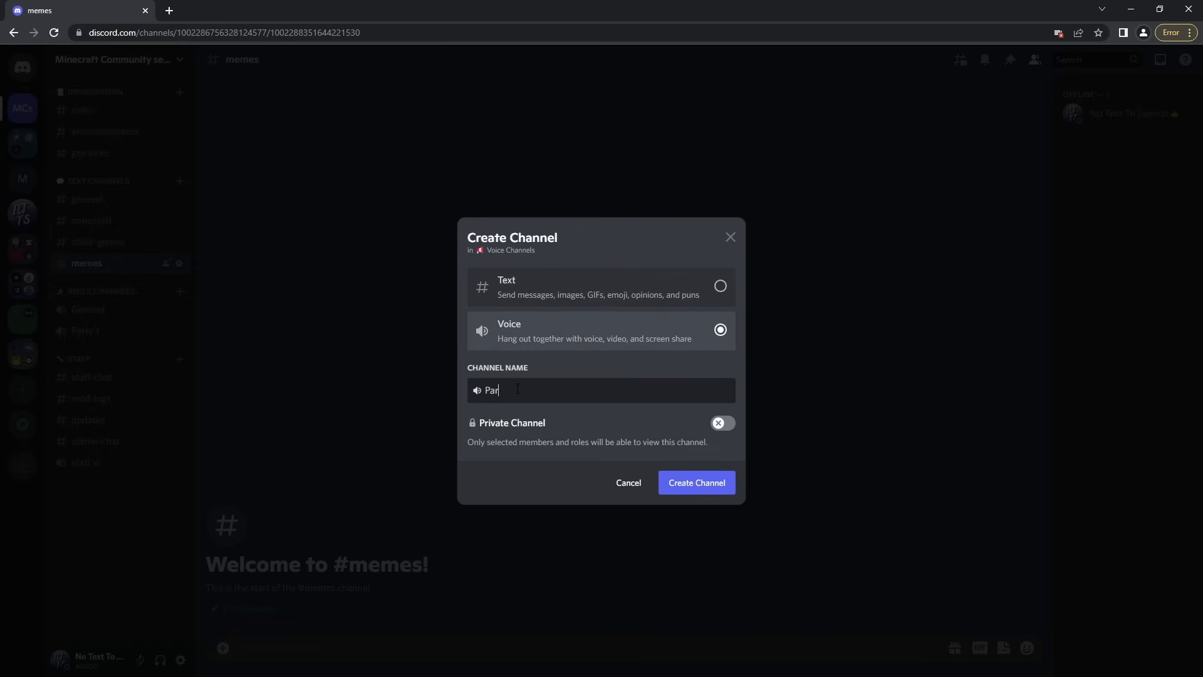
pyautogui.write('ty 2')
pyautogui.click(700, 486)
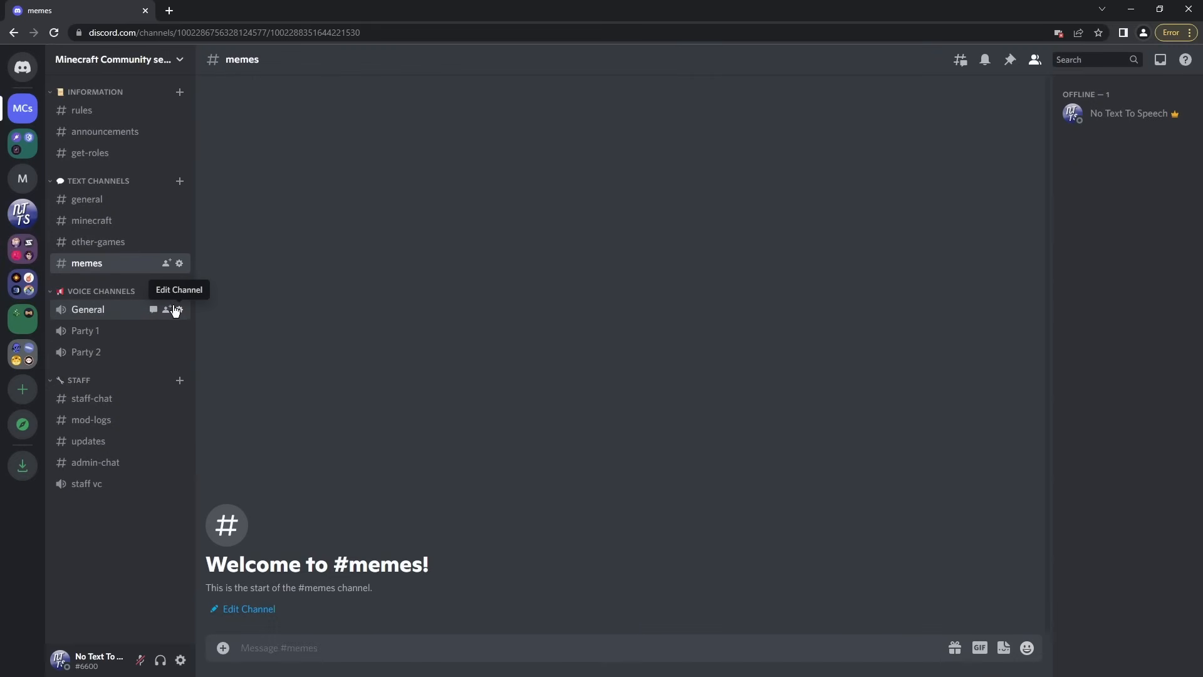
# Add 1v1 and AFK voice channels under Voice Channels.
pyautogui.click(179, 292)
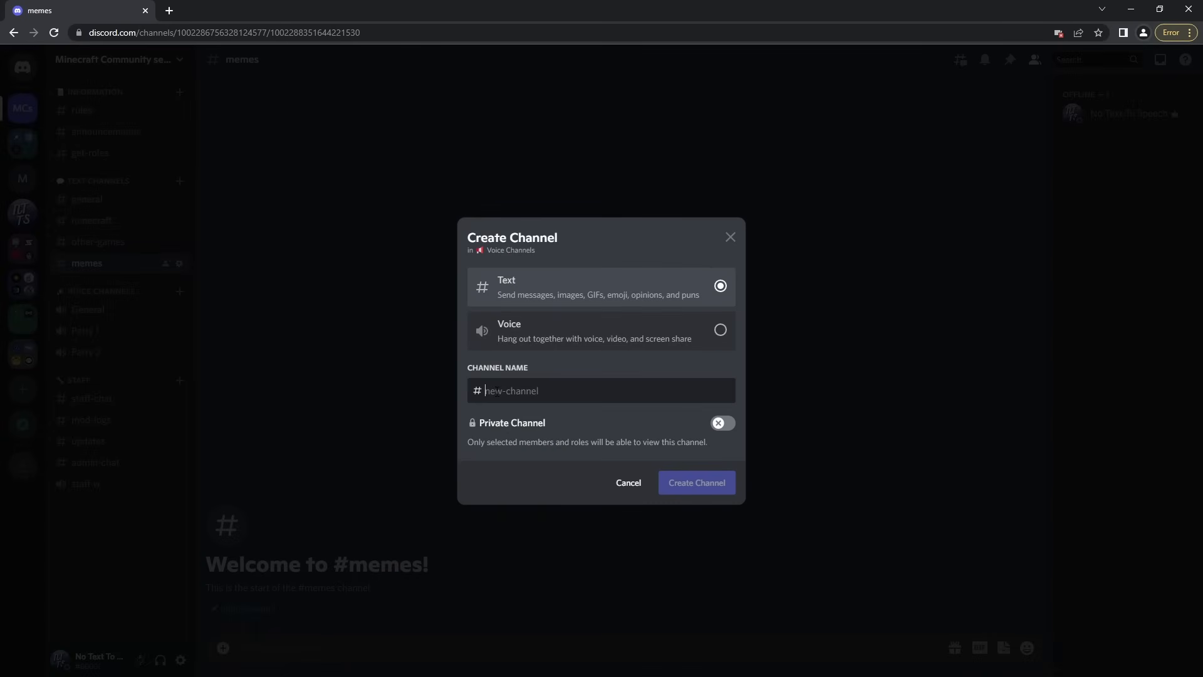
pyautogui.write('1')
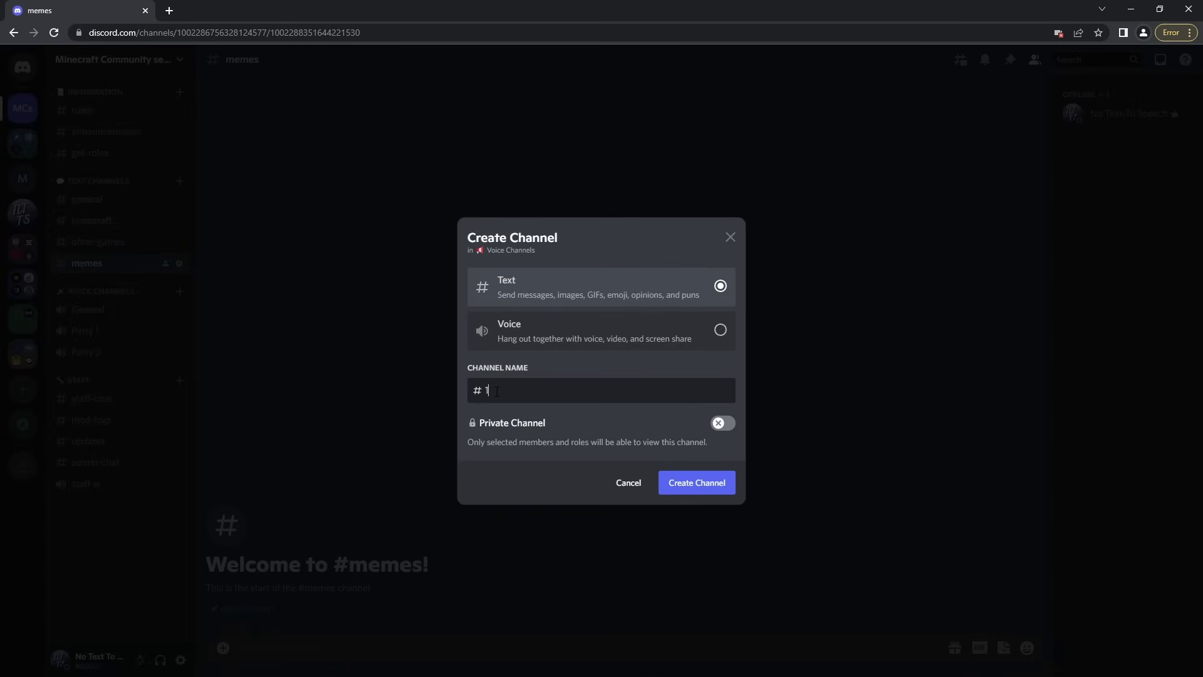
pyautogui.click(537, 338)
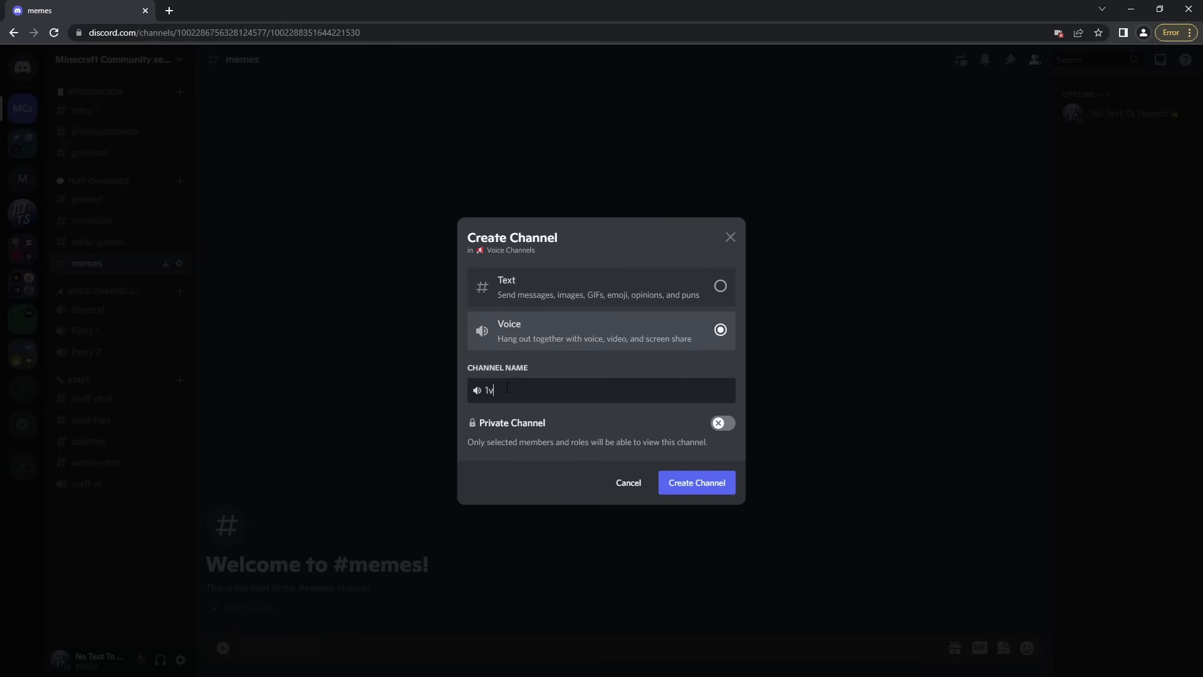
pyautogui.click(677, 486)
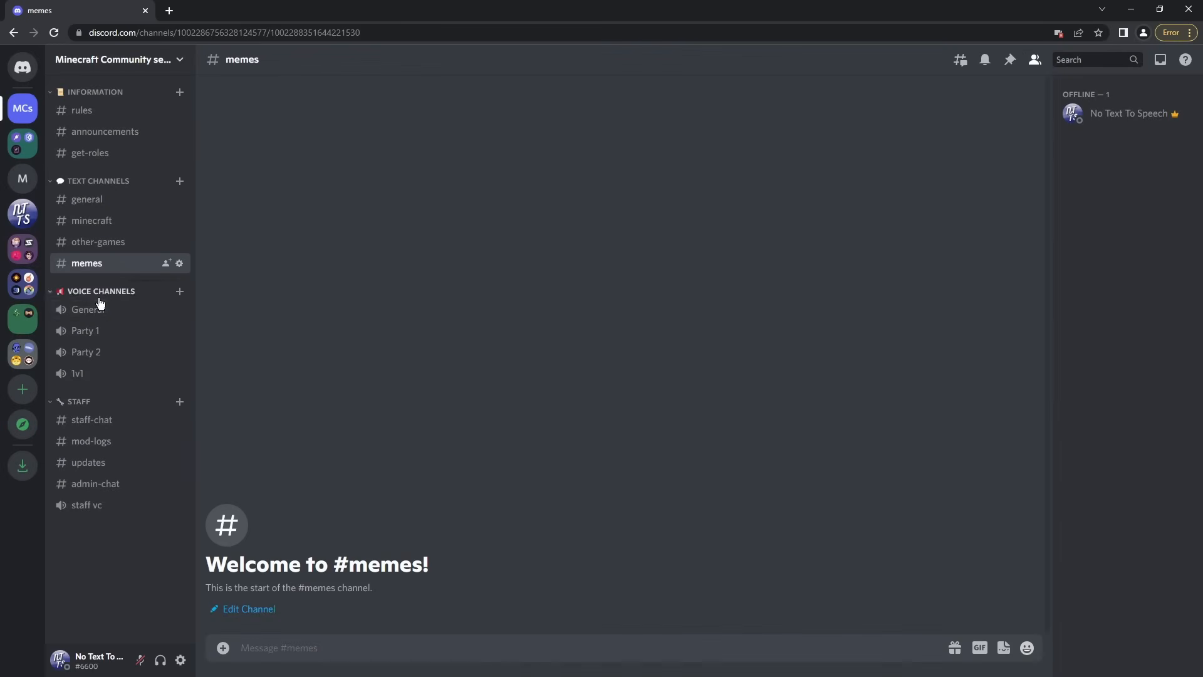
pyautogui.click(180, 292)
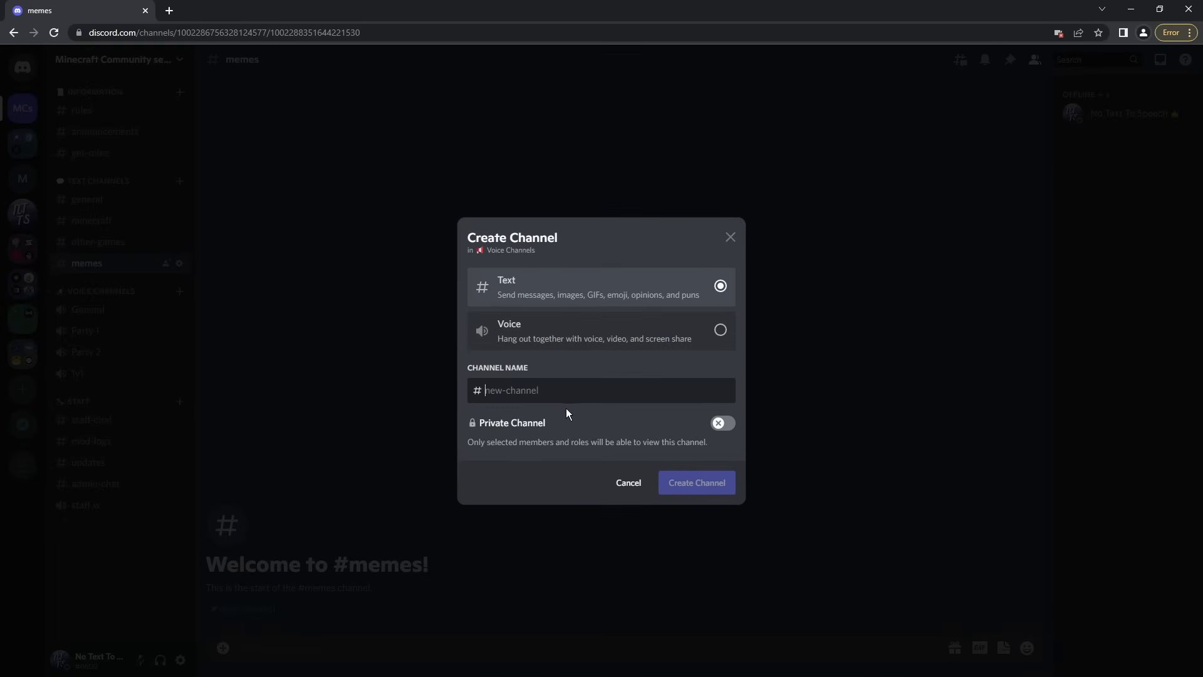
pyautogui.click(544, 345)
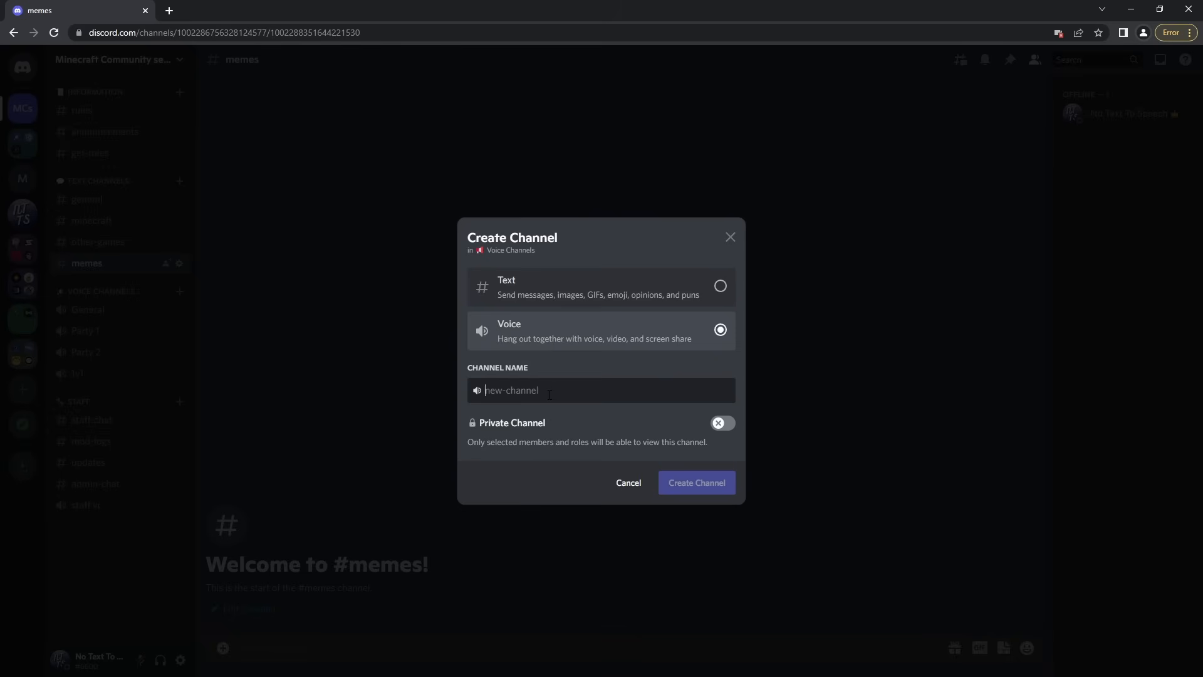
pyautogui.write('AFK')
pyautogui.click(698, 482)
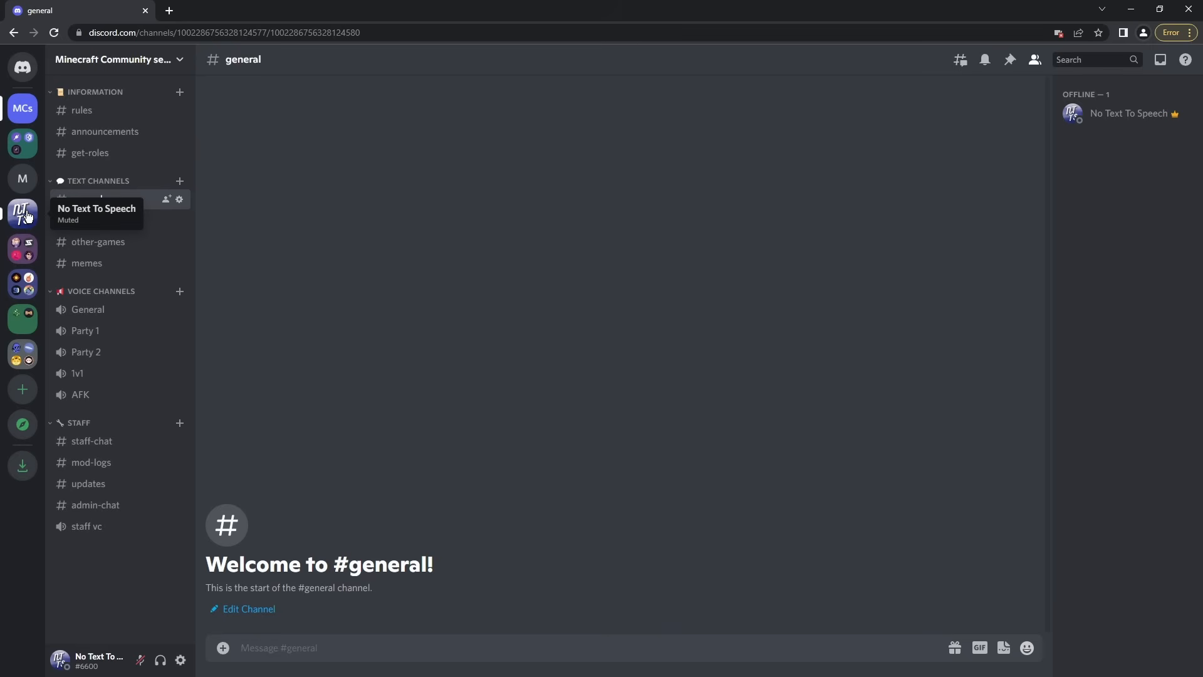
# Paste the '💬 | general' name copied from another server into chat to reuse it.
pyautogui.click(26, 217)
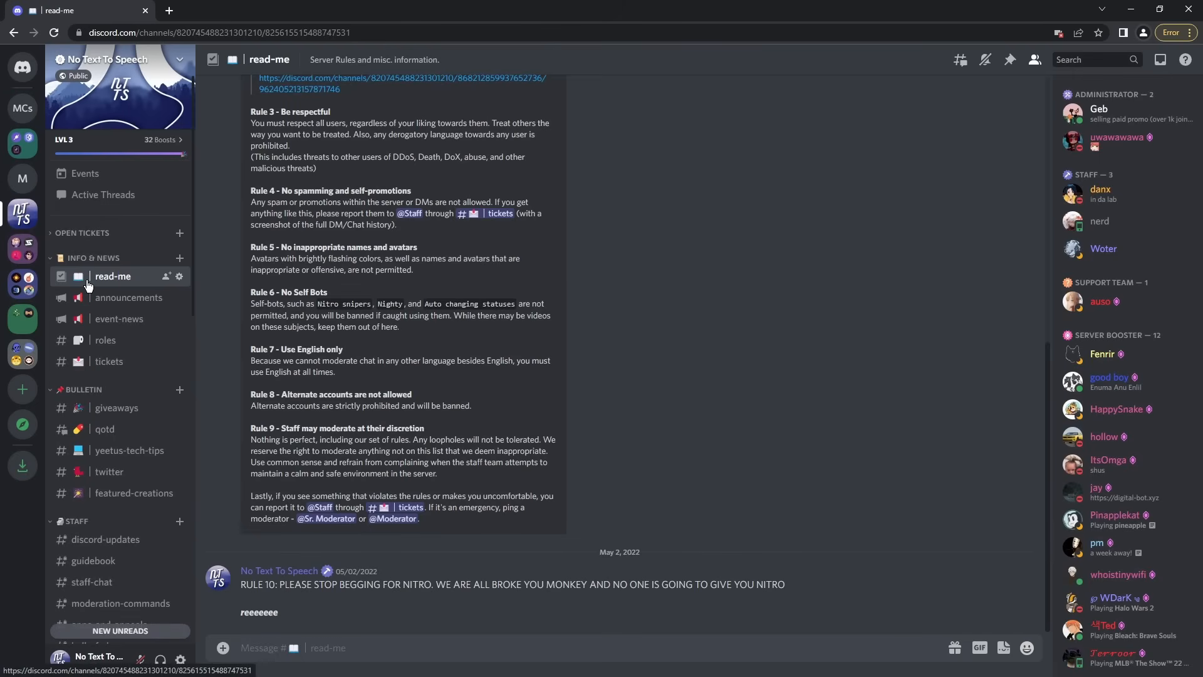
pyautogui.click(19, 122)
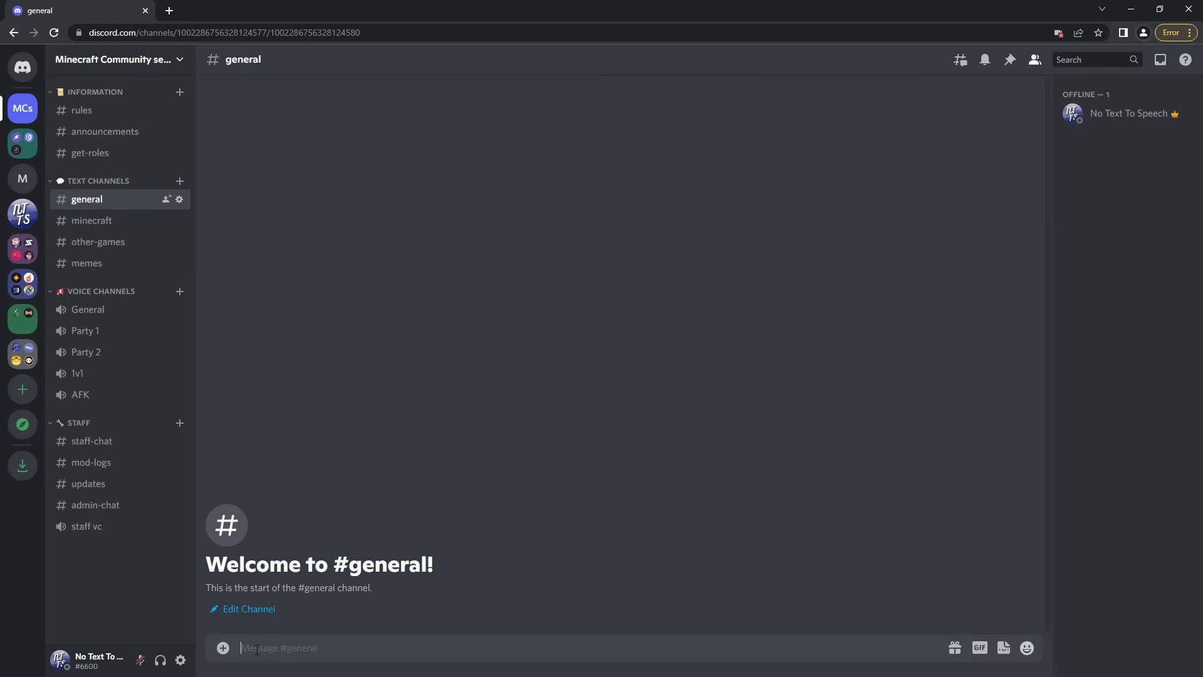
pyautogui.write('💬 | general')
pyautogui.press('Return')
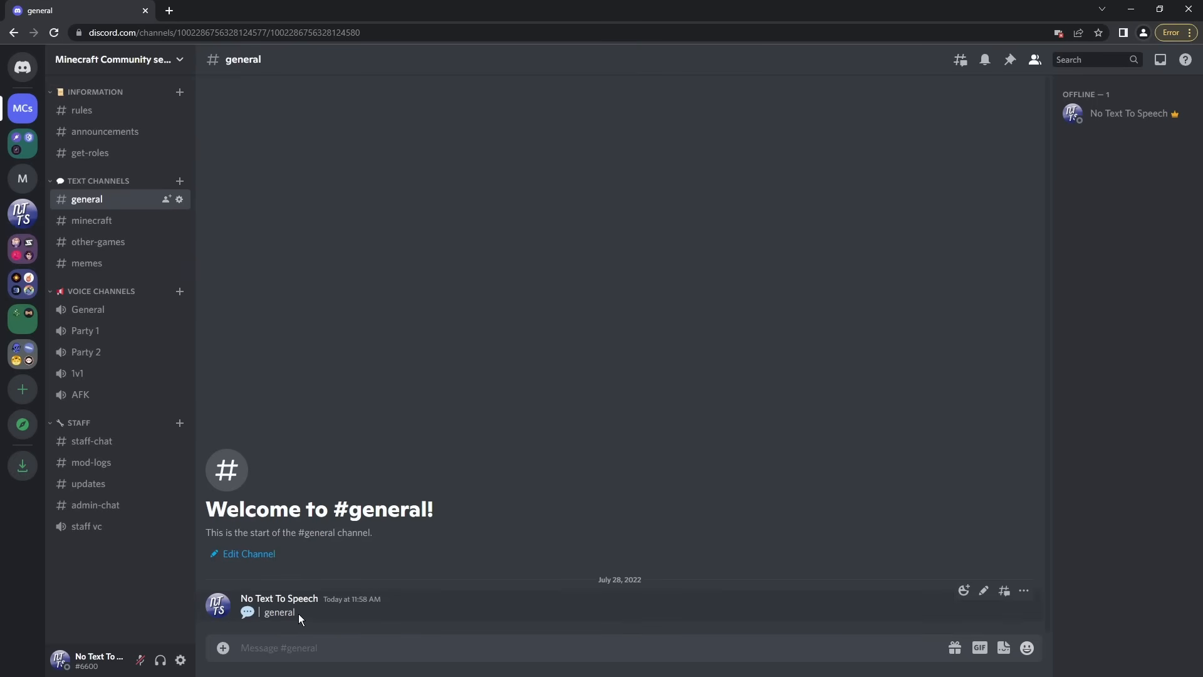
pyautogui.moveTo(299, 614); pyautogui.dragTo(238, 613)
pyautogui.hotkey('ctrl', 'c')
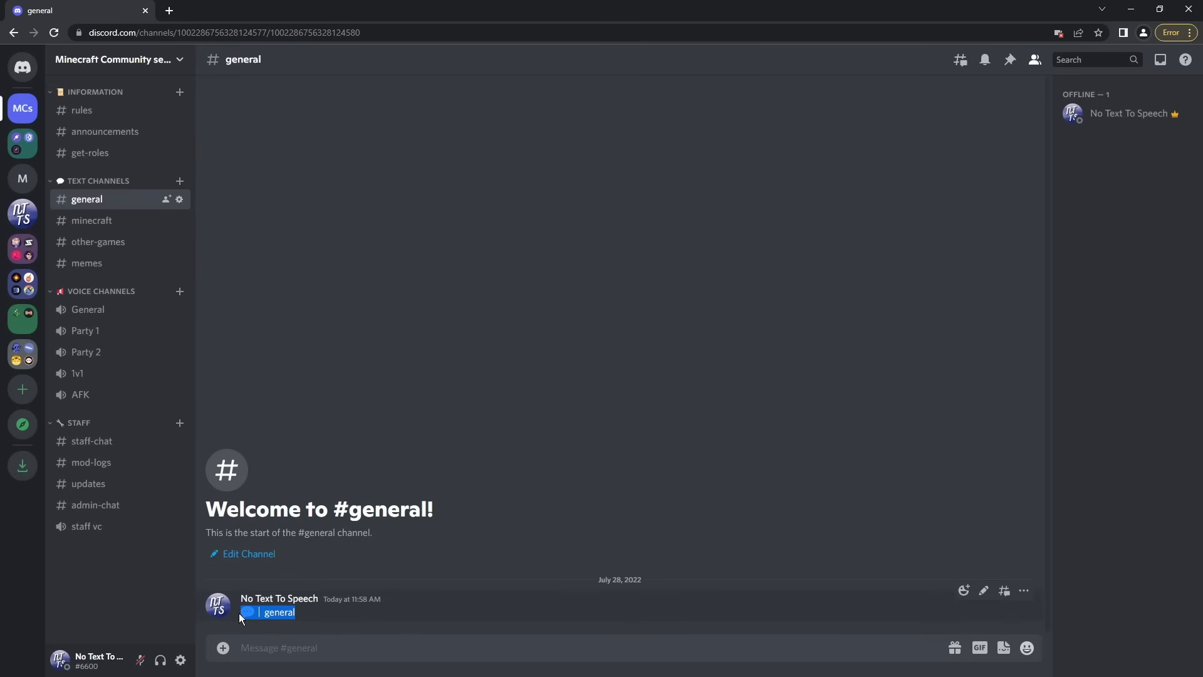
# Rename the general channel to '💬 | general' and save.
pyautogui.rightClick(87, 205)
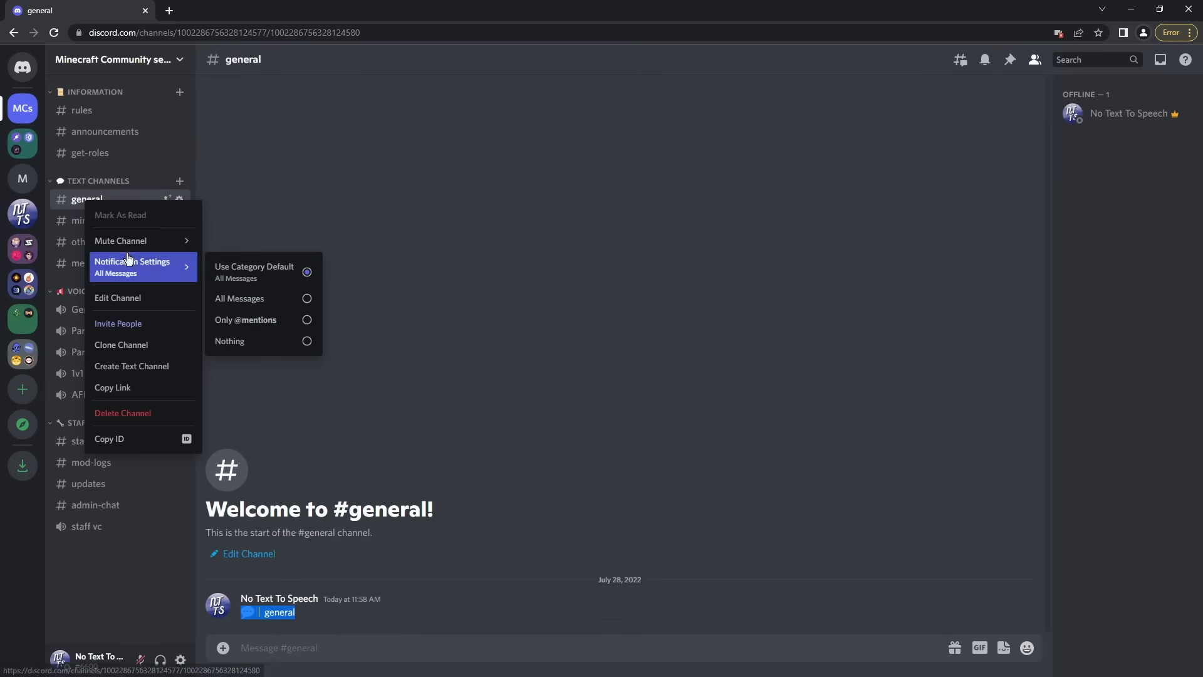
pyautogui.click(118, 300)
pyautogui.doubleClick(484, 131)
pyautogui.hotkey('ctrl', 'v')
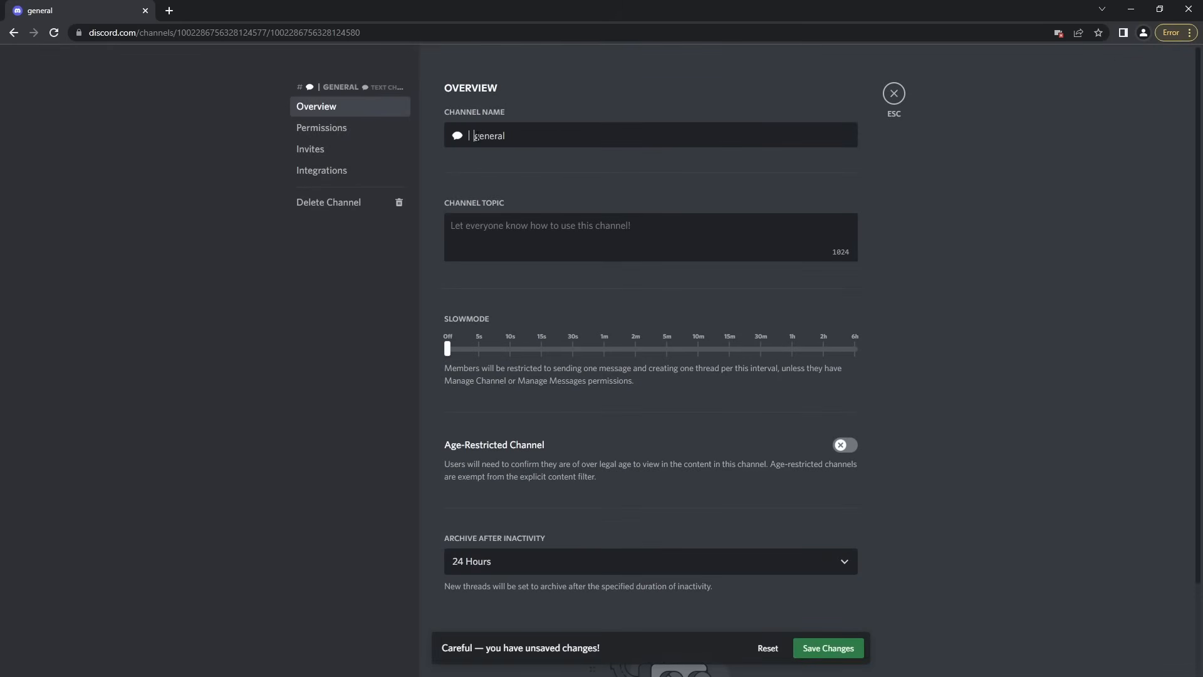
pyautogui.click(818, 651)
pyautogui.click(894, 95)
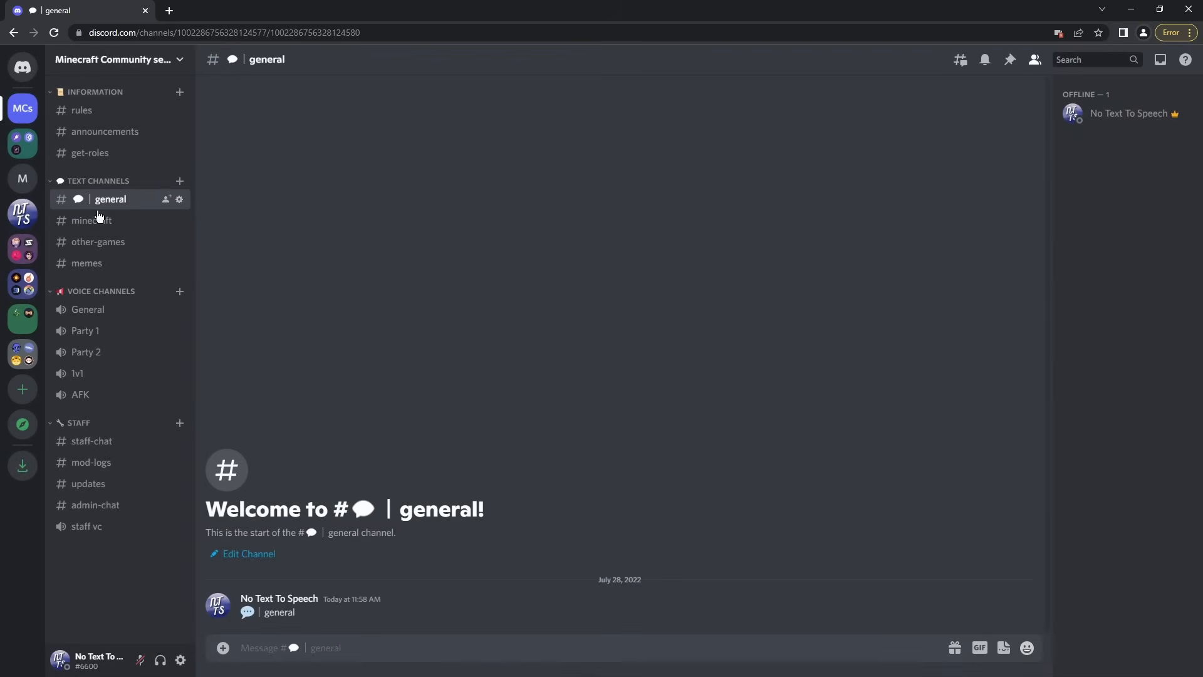
# Rename the minecraft channel to '⛏ | minecraft' with a pickaxe emoji prefix and save.
pyautogui.rightClick(120, 220)
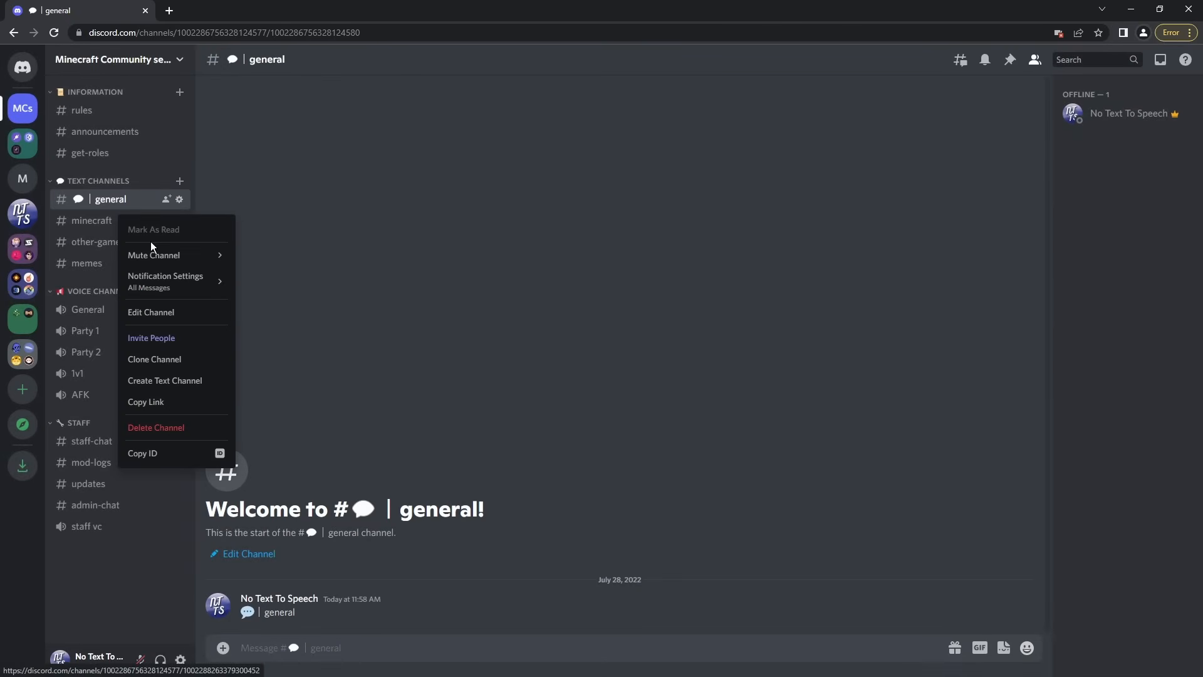
pyautogui.click(162, 312)
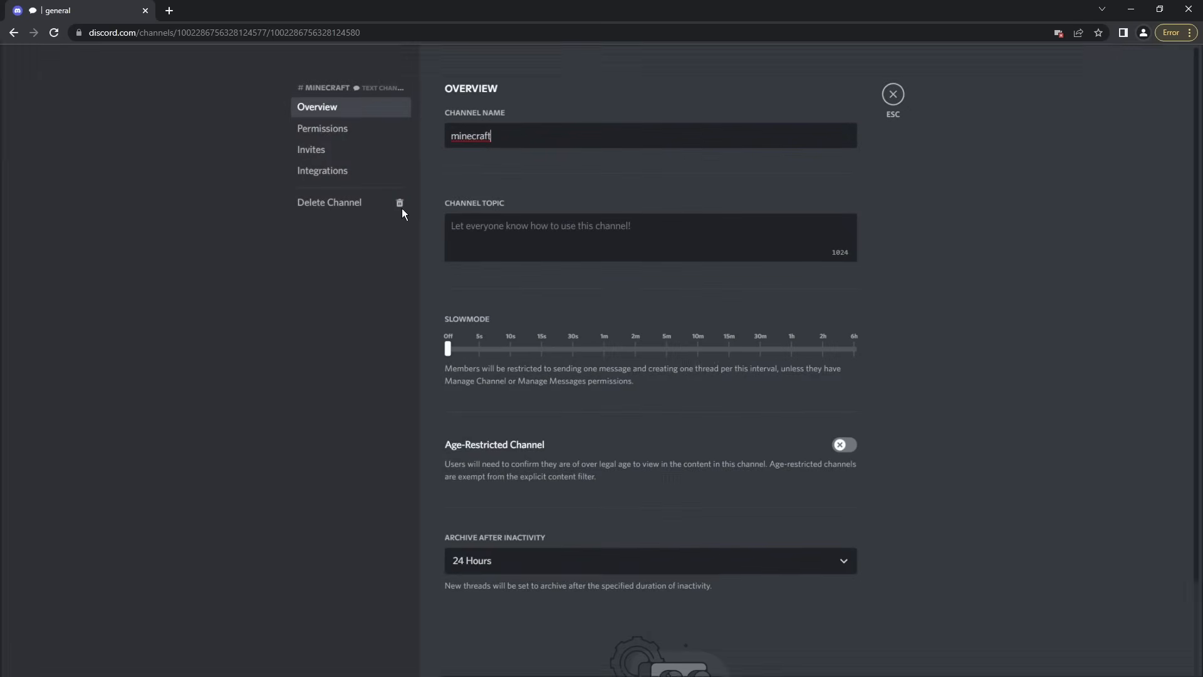
pyautogui.hotkey('ctrl', 'a')
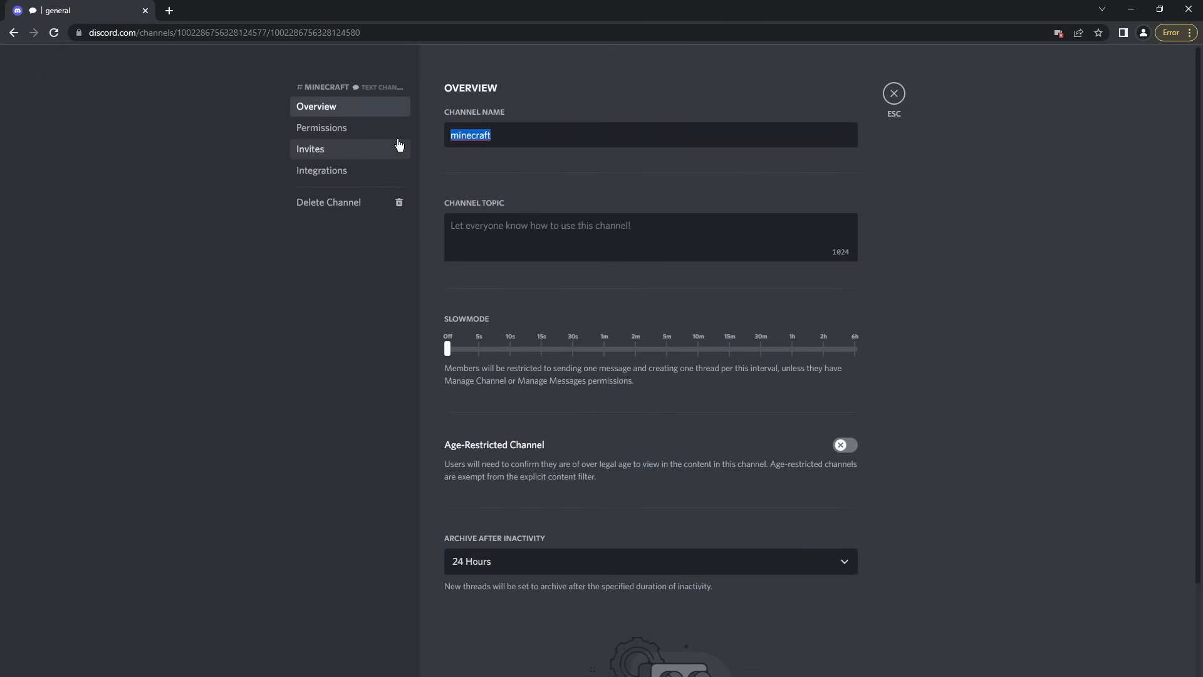
pyautogui.hotkey('ctrl', 'v')
pyautogui.press('BackSpace')
pyautogui.press('BackSpace')
pyautogui.press('BackSpace')
pyautogui.press('BackSpace')
pyautogui.press('BackSpace')
pyautogui.press('BackSpace')
pyautogui.press('BackSpace')
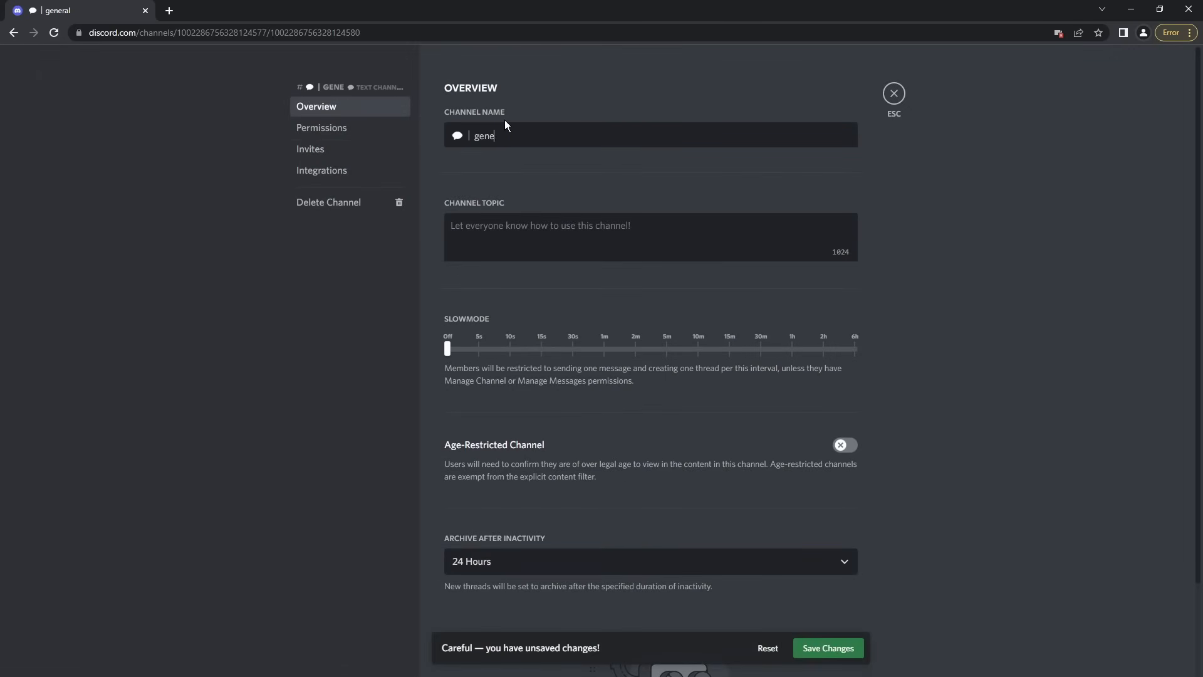
pyautogui.write('minecraft')
pyautogui.press('BackSpace')
pyautogui.press('super+period')
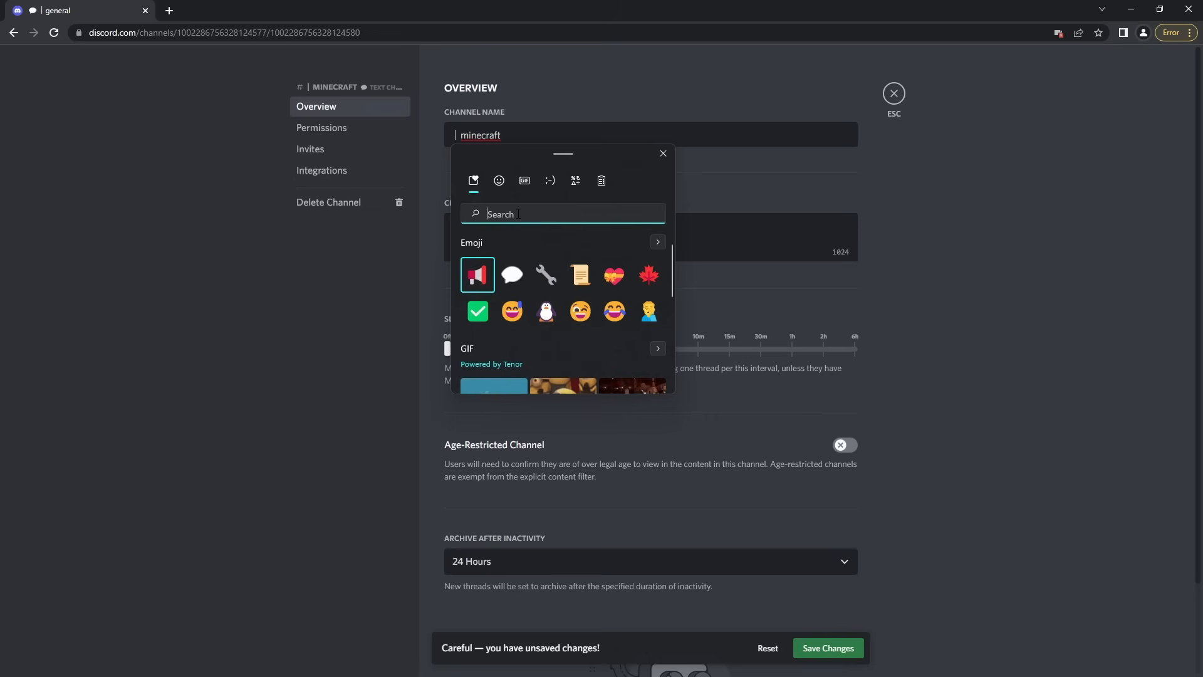
pyautogui.write('pick')
pyautogui.press('Return')
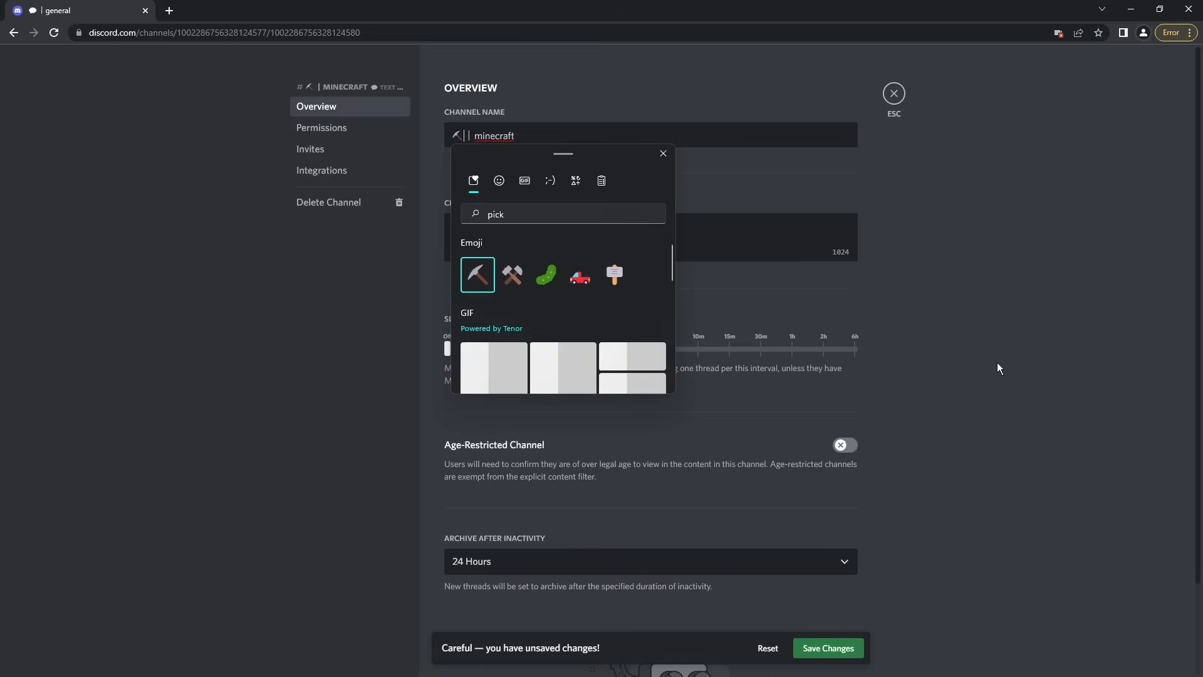
pyautogui.click(998, 368)
pyautogui.click(809, 649)
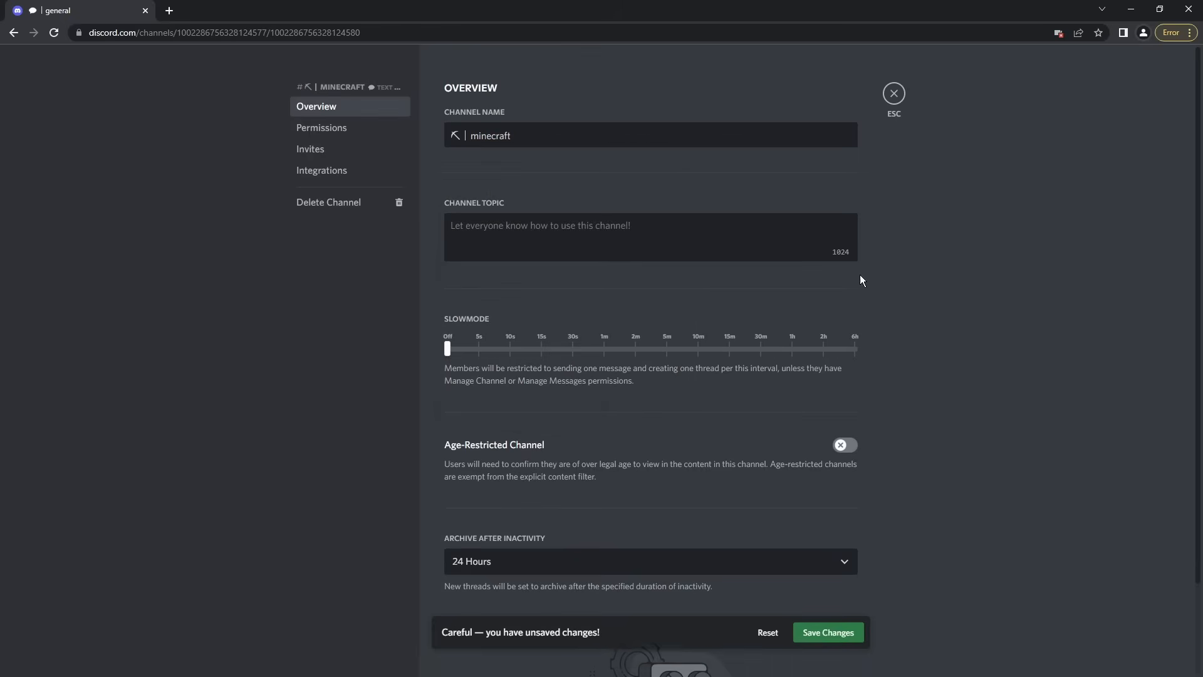
pyautogui.click(897, 94)
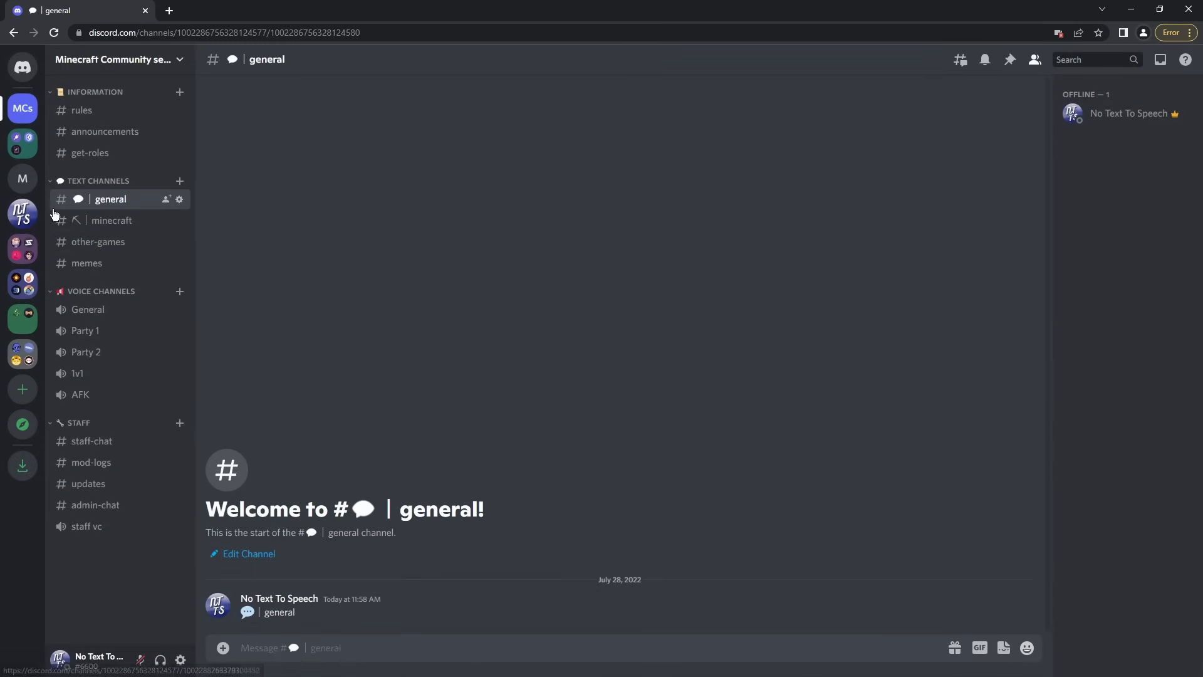
# Replace the minecraft channel's pickaxe emoji prefix with a penguin emoji and save.
pyautogui.click(23, 213)
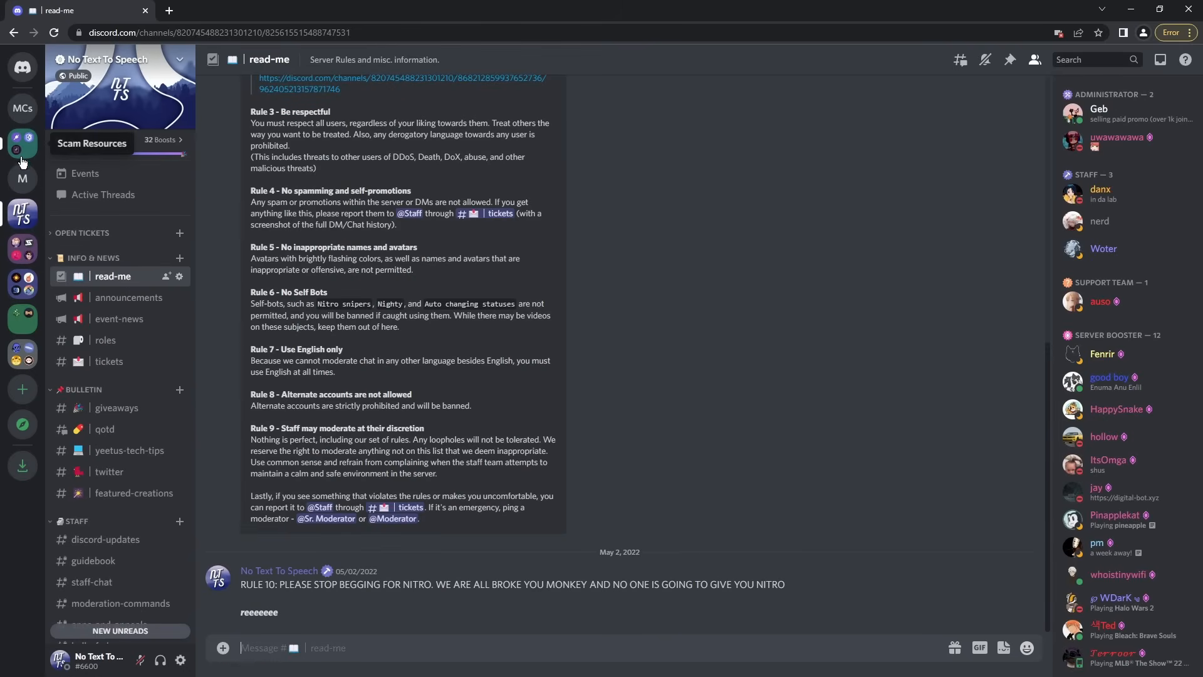
pyautogui.click(23, 108)
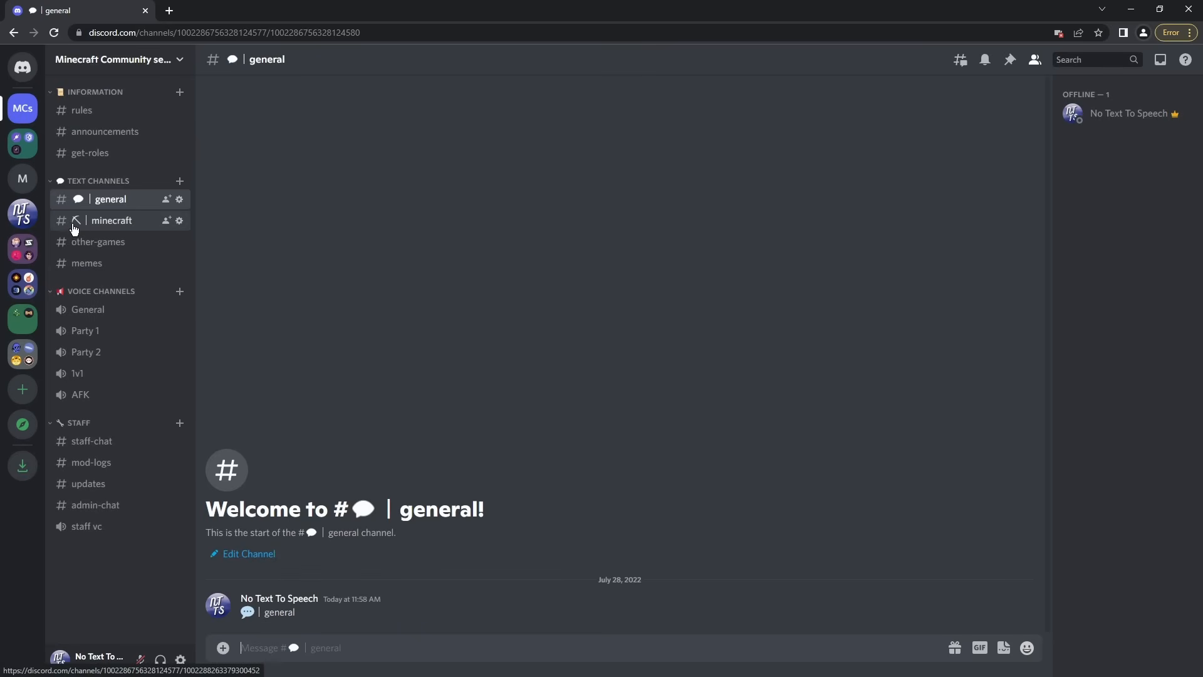
pyautogui.click(94, 221)
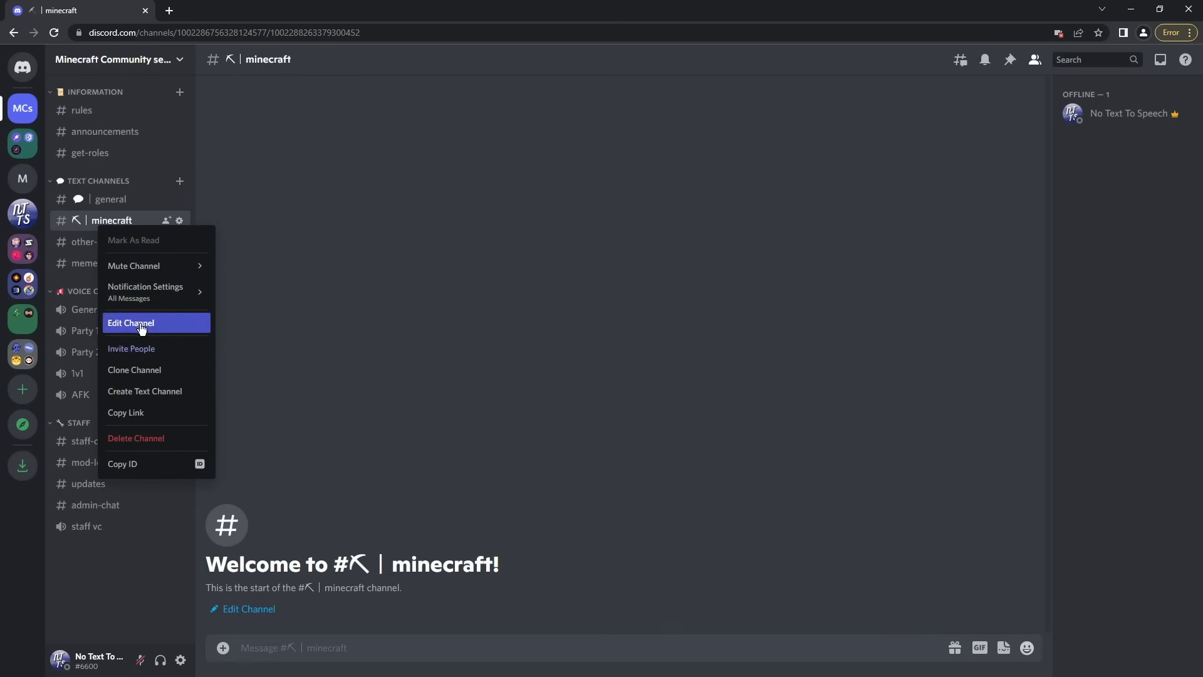
pyautogui.click(113, 323)
pyautogui.press('BackSpace')
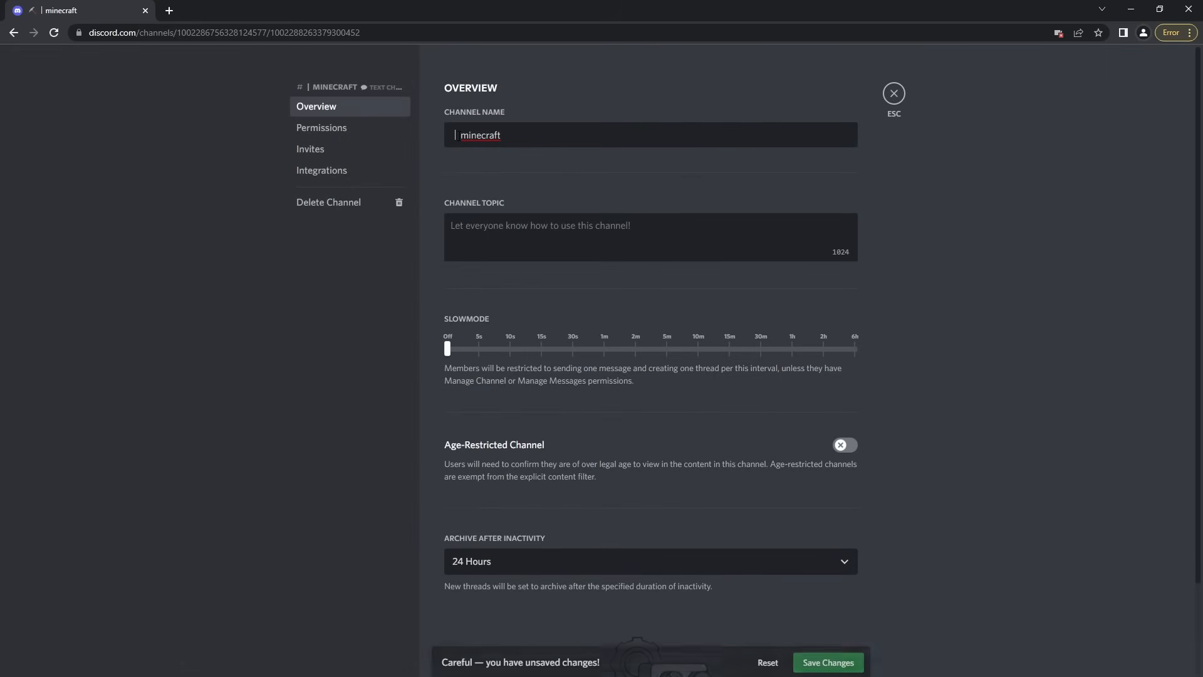
pyautogui.press('super+period')
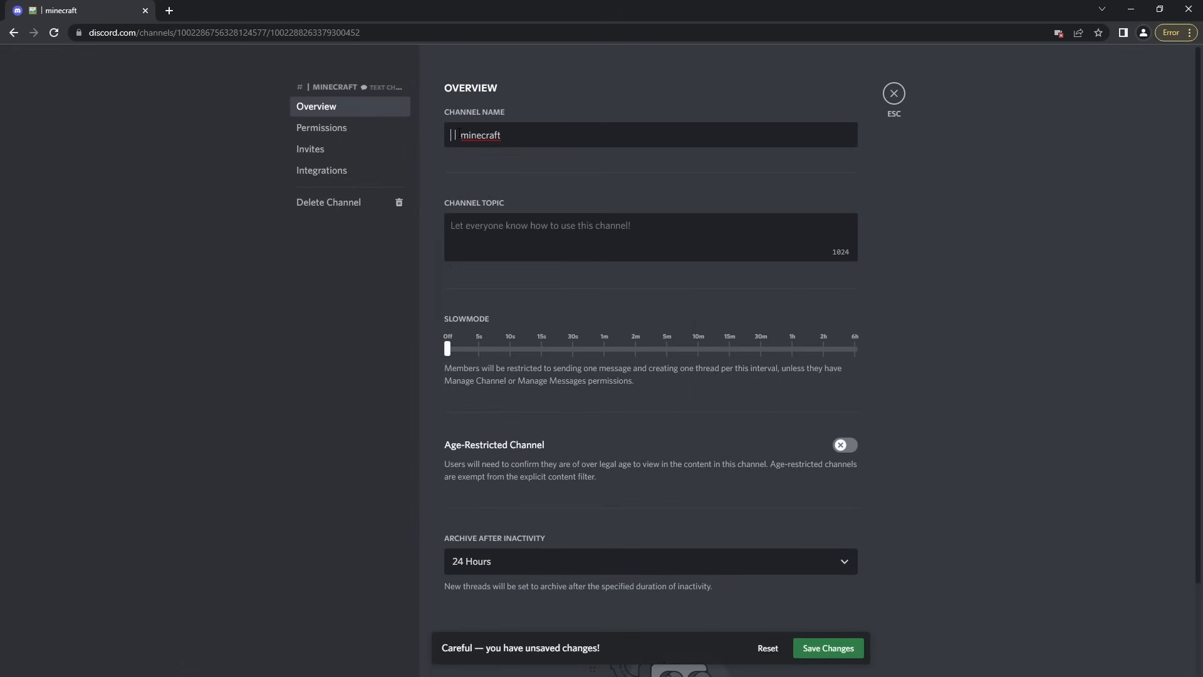
pyautogui.press('super+period')
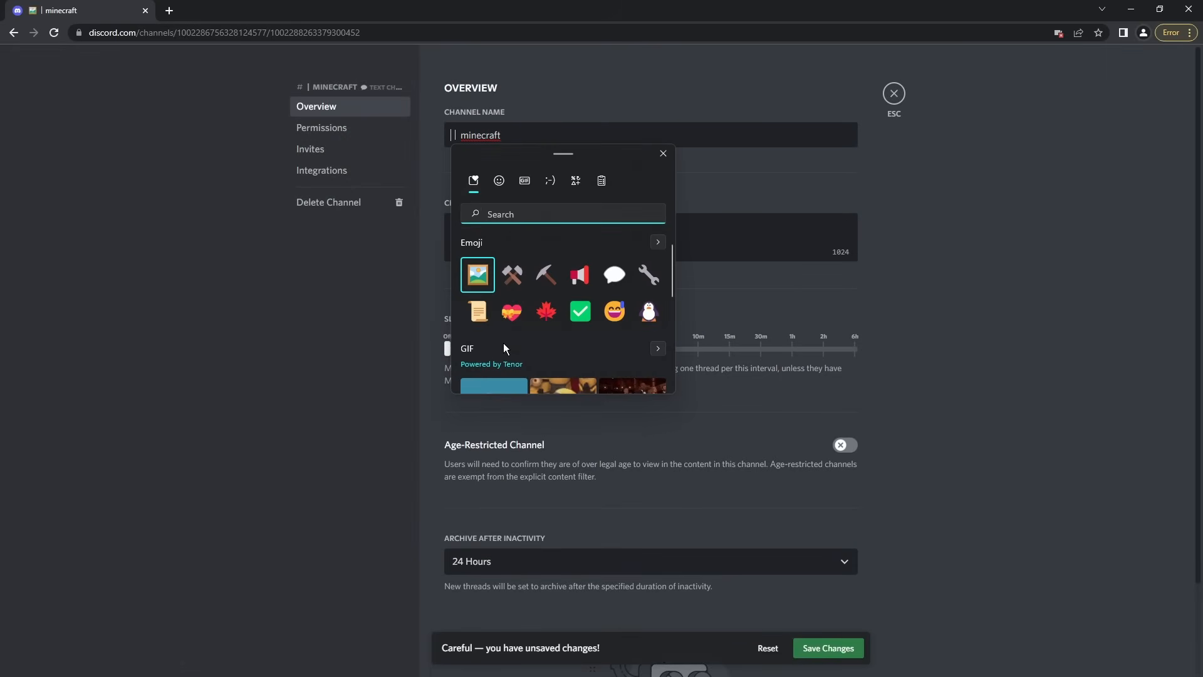
pyautogui.click(646, 311)
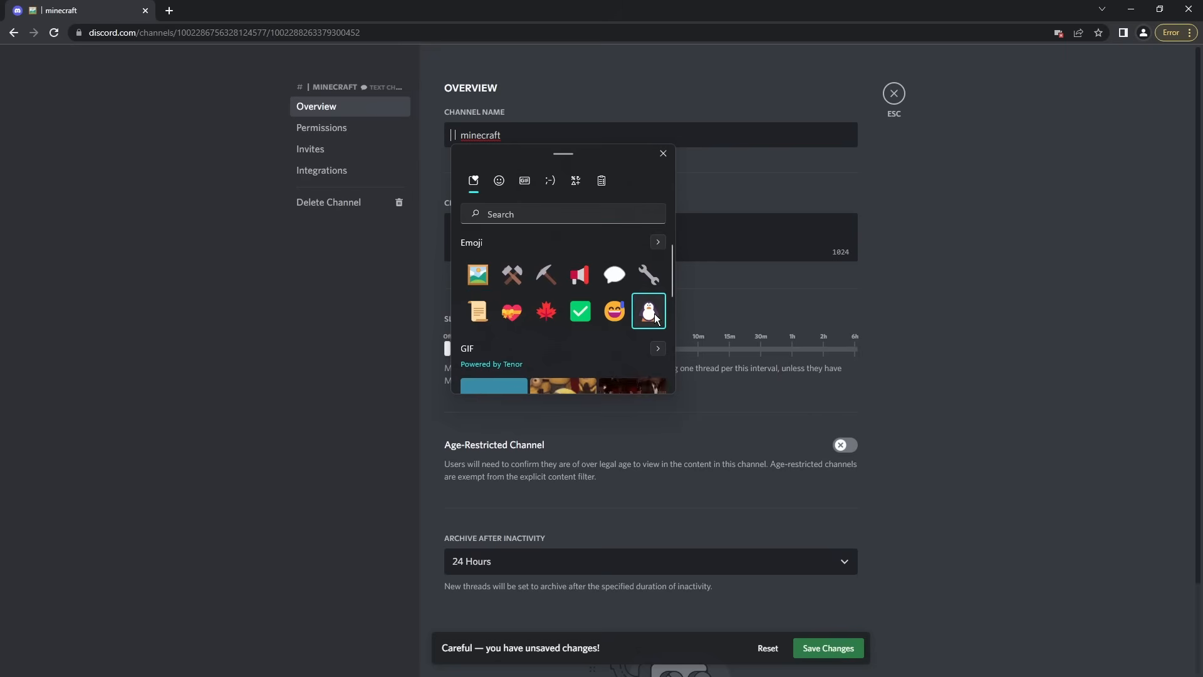
pyautogui.click(814, 648)
pyautogui.click(893, 94)
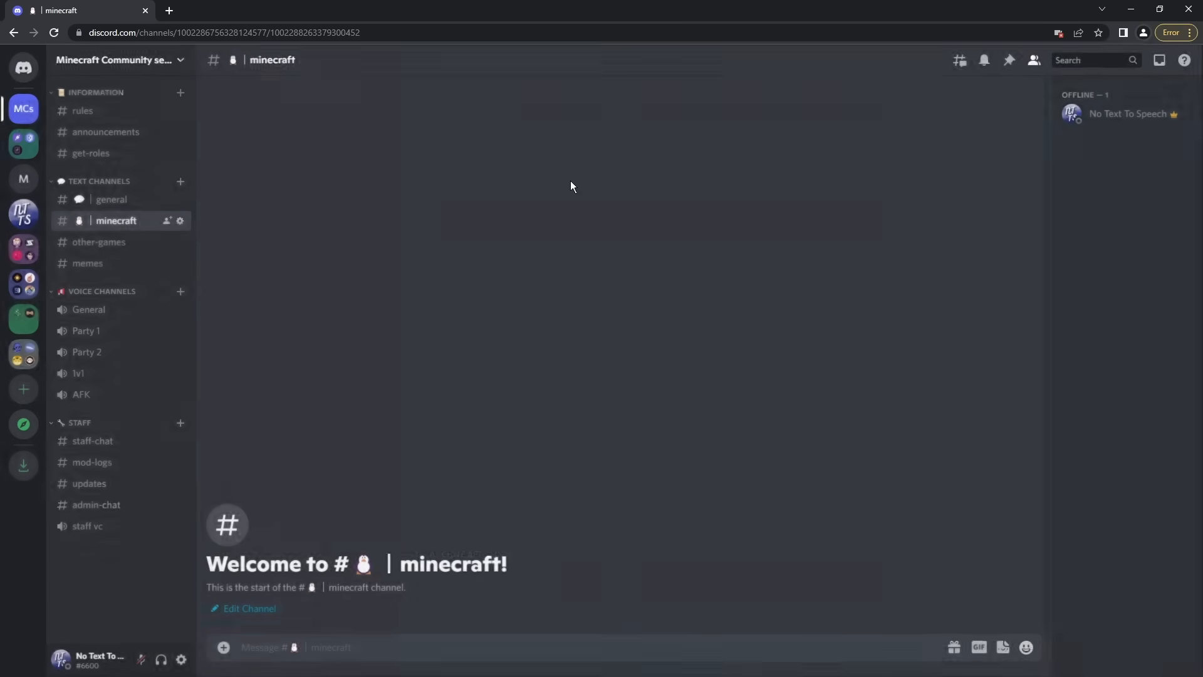
# Delete the emoji and divider prefix so the channel is named plain minecraft, and save.
pyautogui.rightClick(84, 219)
pyautogui.moveTo(134, 293)
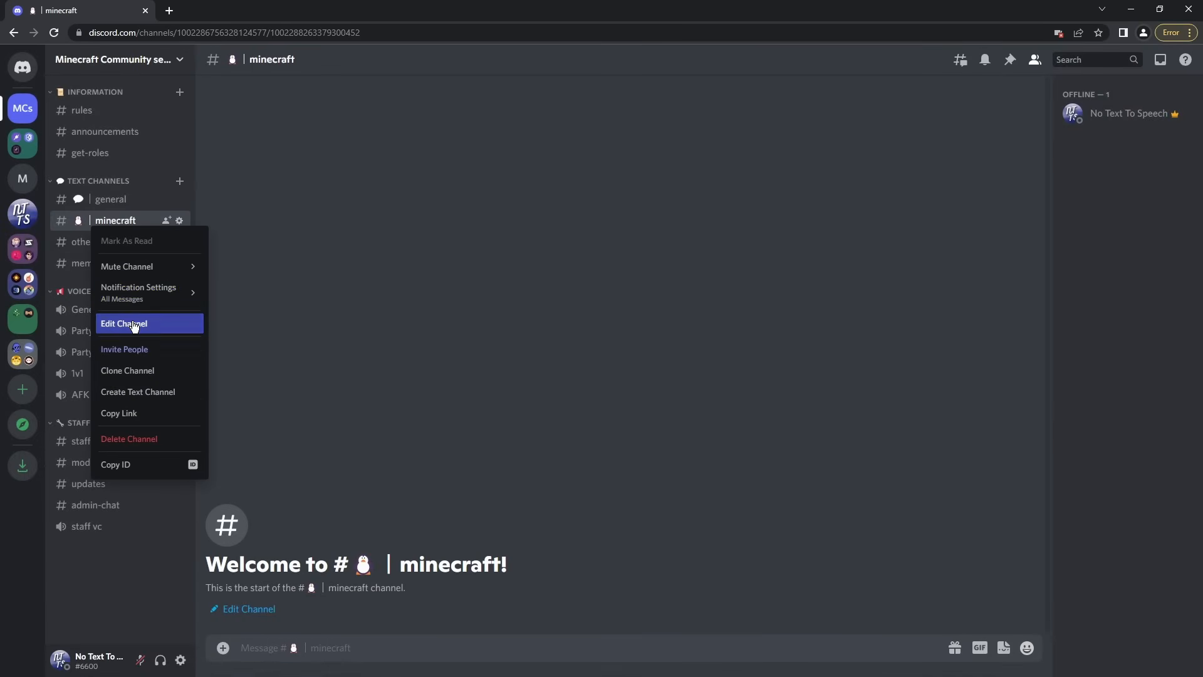
pyautogui.click(124, 323)
pyautogui.moveTo(477, 133); pyautogui.dragTo(426, 132)
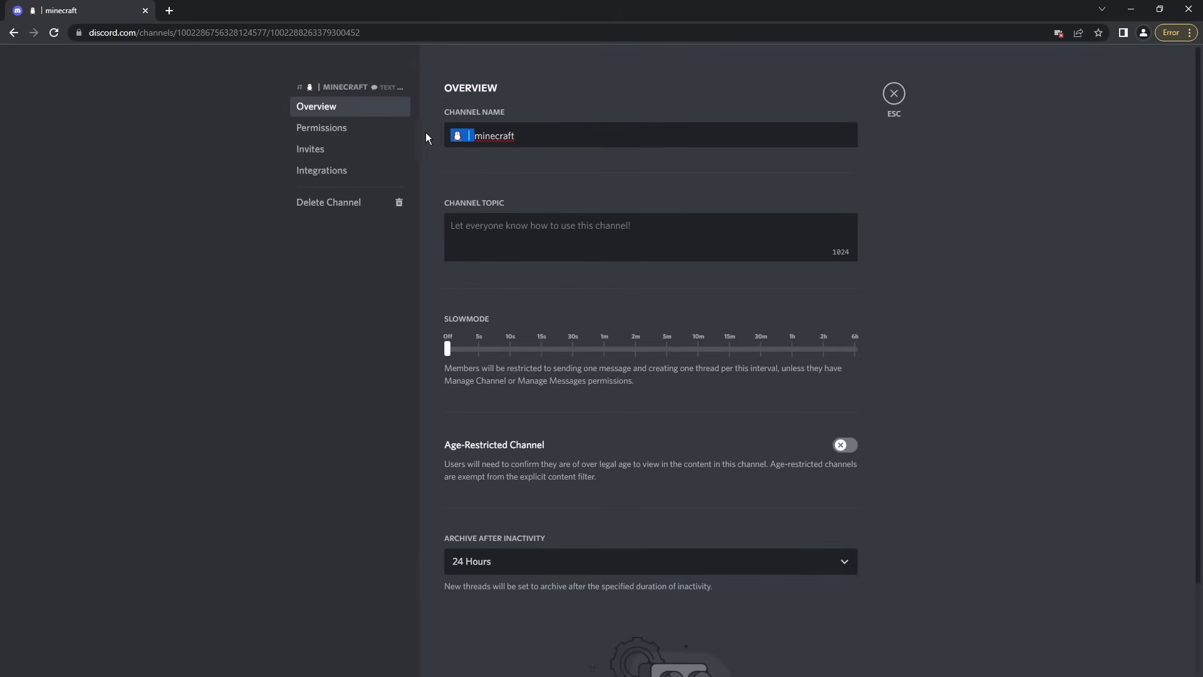
pyautogui.press('BackSpace')
pyautogui.click(826, 650)
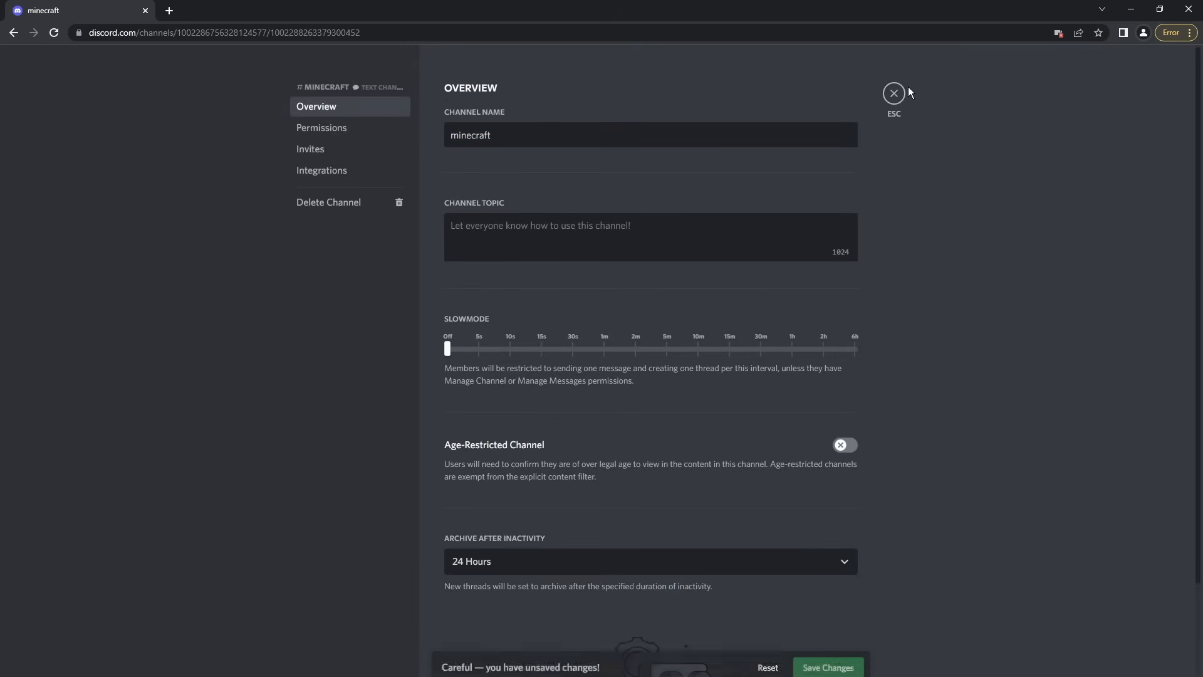
pyautogui.press('Escape')
pyautogui.rightClick(129, 199)
pyautogui.moveTo(152, 260)
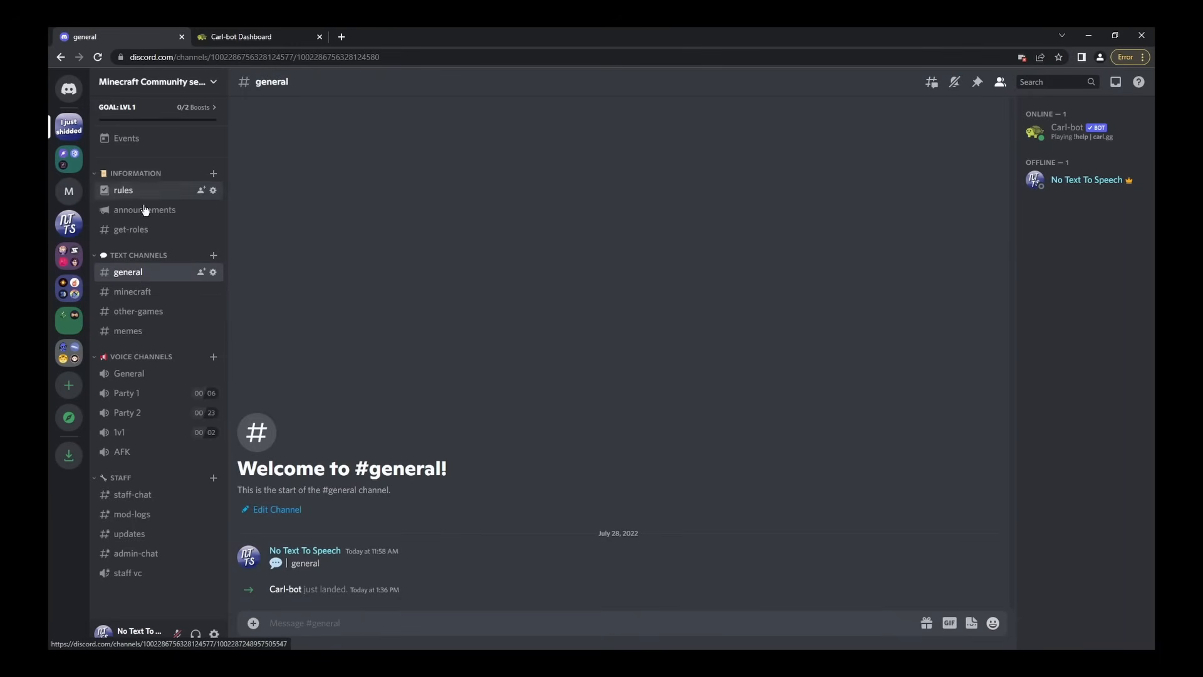
# Give #general the topic 'Talk about whatever you want in here' and a 5-second slowmode.
pyautogui.rightClick(134, 274)
pyautogui.click(165, 364)
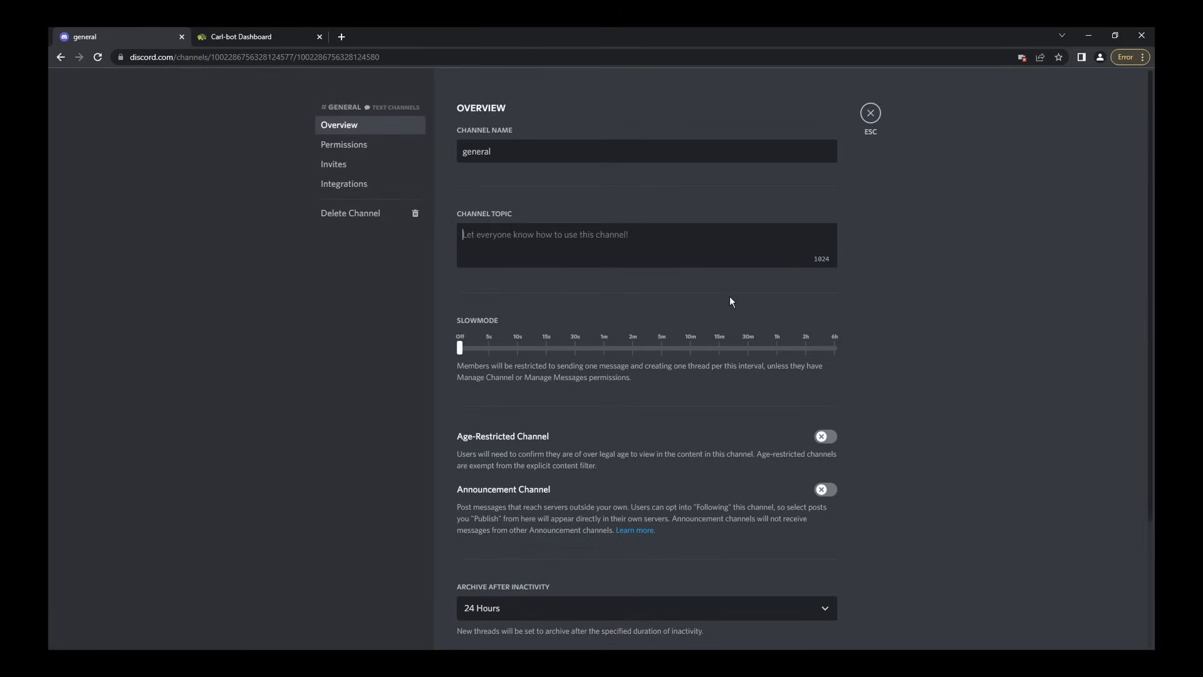
pyautogui.write('Talk about w')
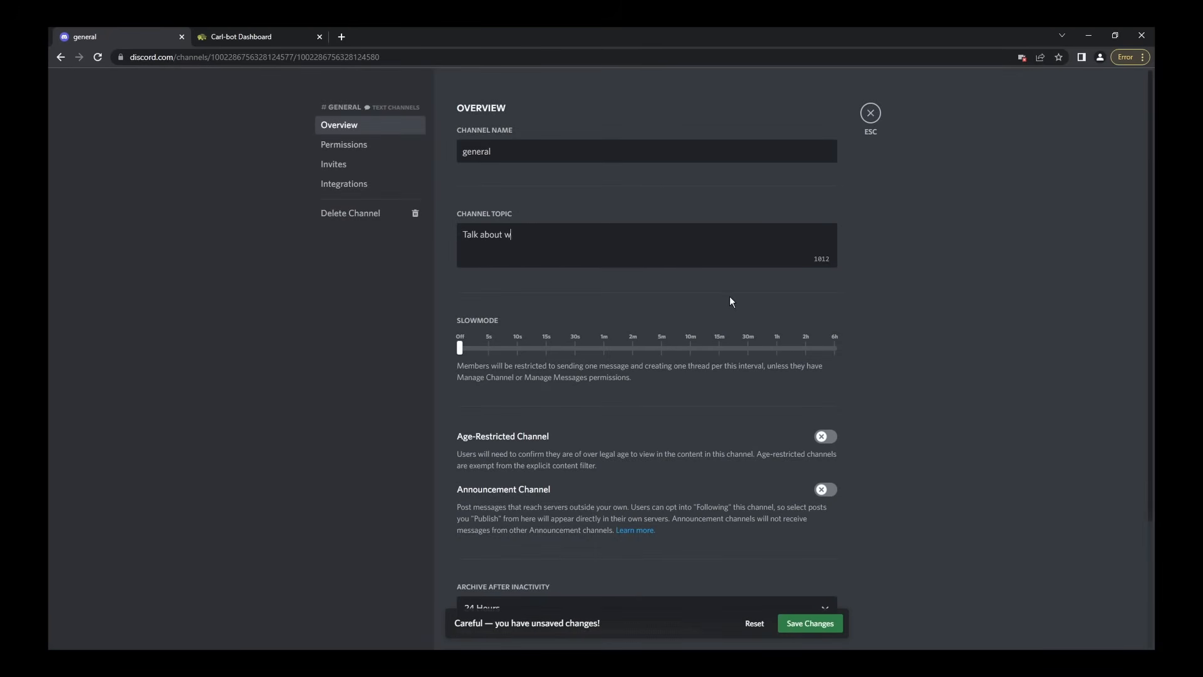
pyautogui.write('hatever you want in here')
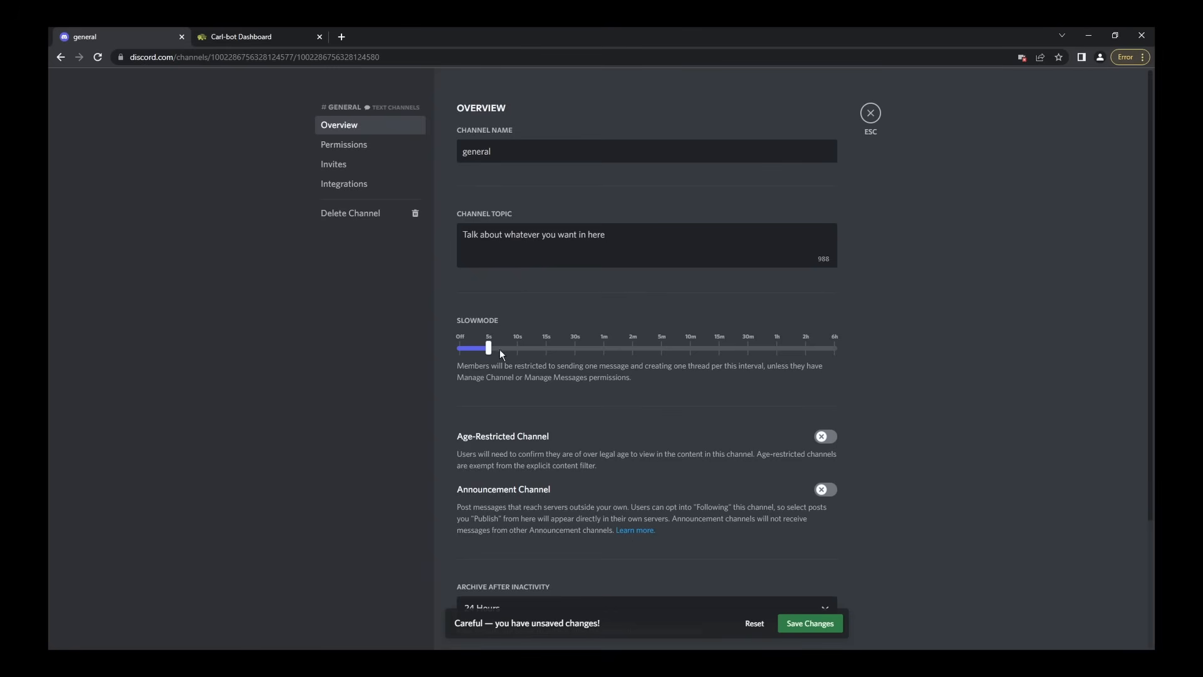
pyautogui.scroll(-1, 649, 395)
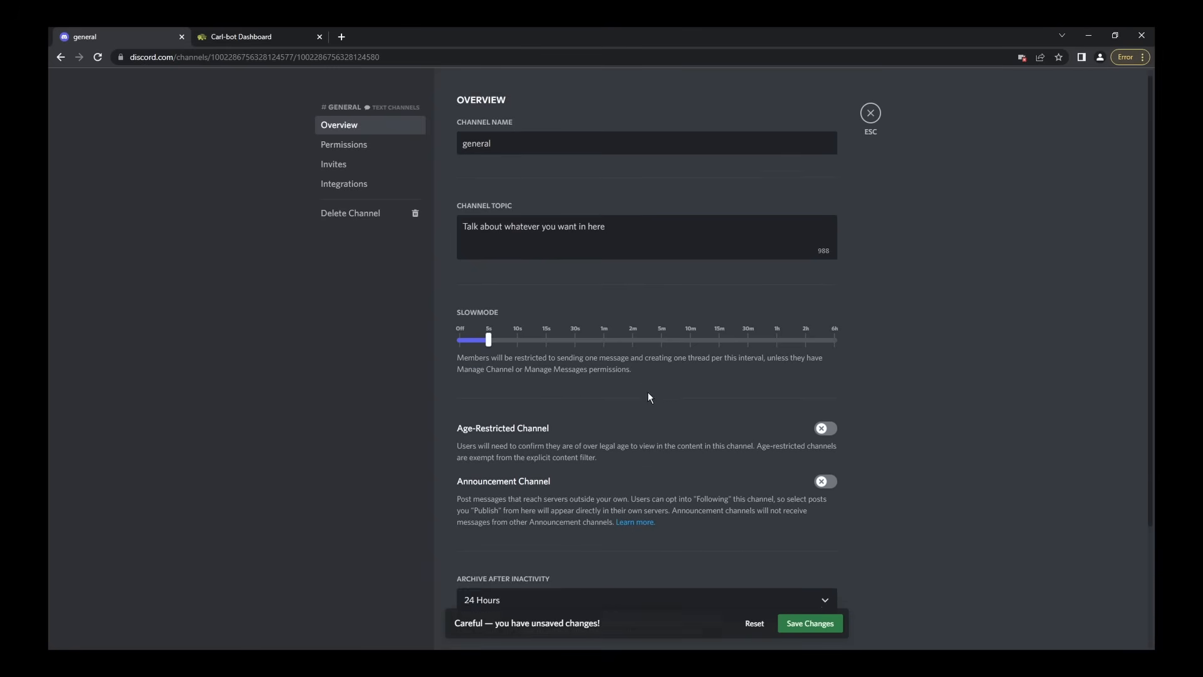
pyautogui.scroll(-2, 648, 398)
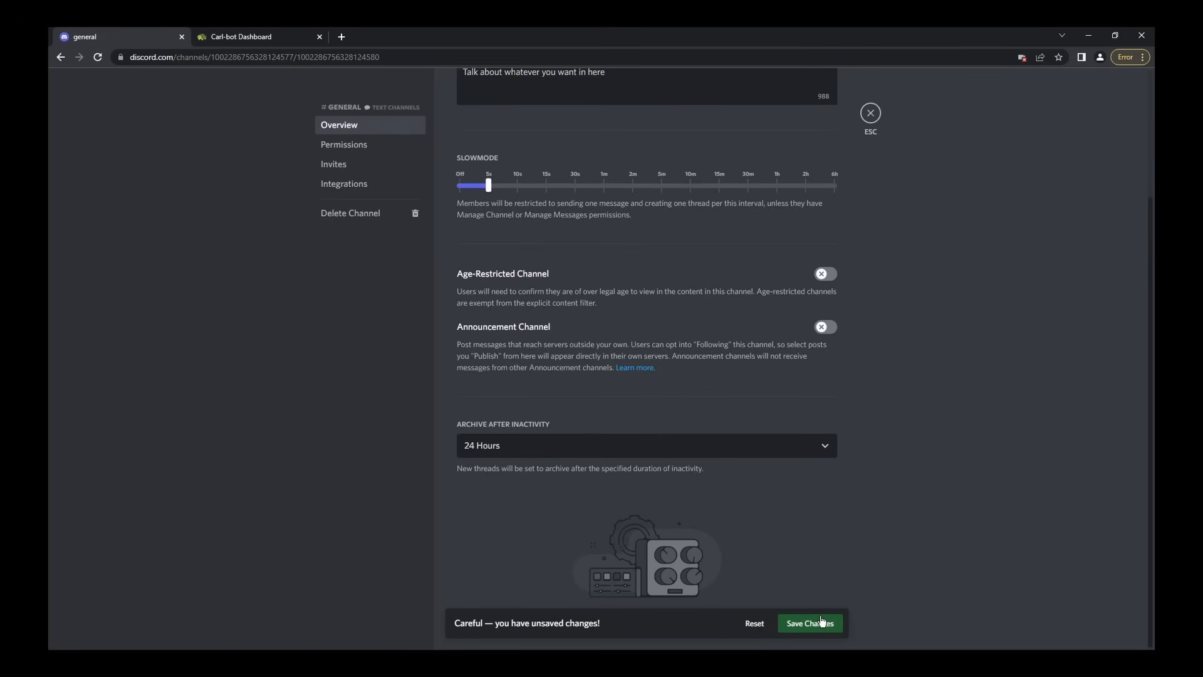
pyautogui.click(823, 622)
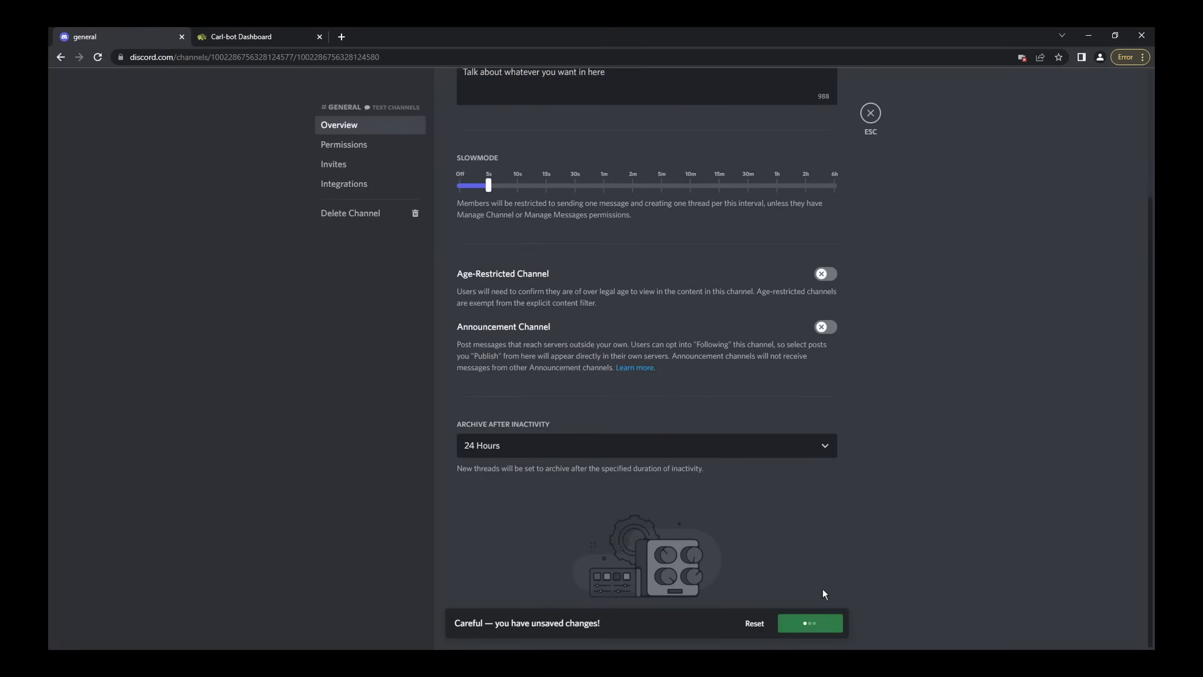
pyautogui.click(871, 114)
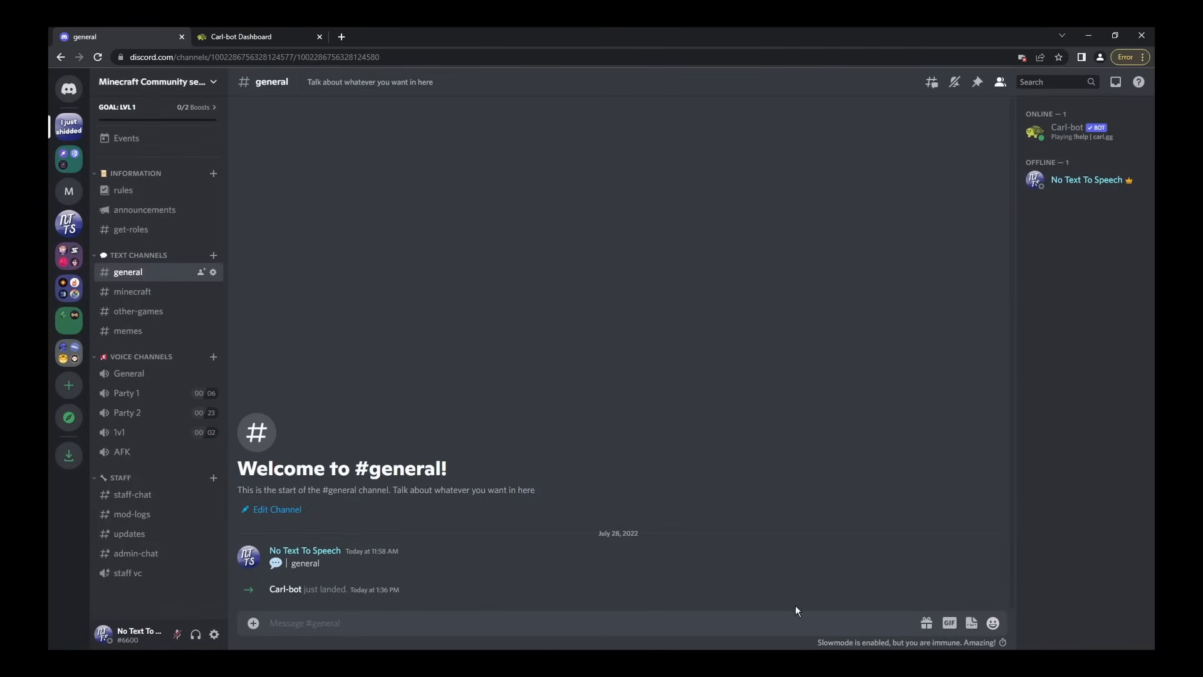
# Send several rapid test messages in #general to confirm slowmode, dismissing the too-fast warning.
pyautogui.moveTo(986, 645)
pyautogui.write('sadfsdf')
pyautogui.press('Return')
pyautogui.write('sdaf')
pyautogui.press('Return')
pyautogui.write('asd')
pyautogui.press('Return')
pyautogui.write('f')
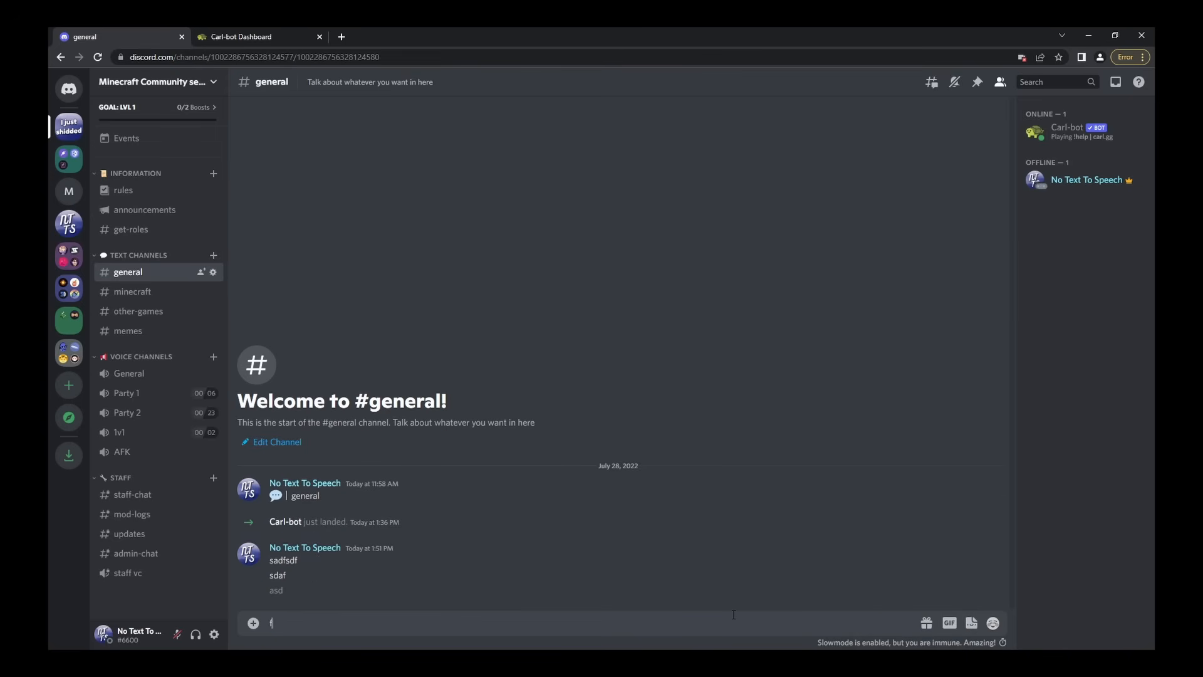
pyautogui.press('Return')
pyautogui.press('Return')
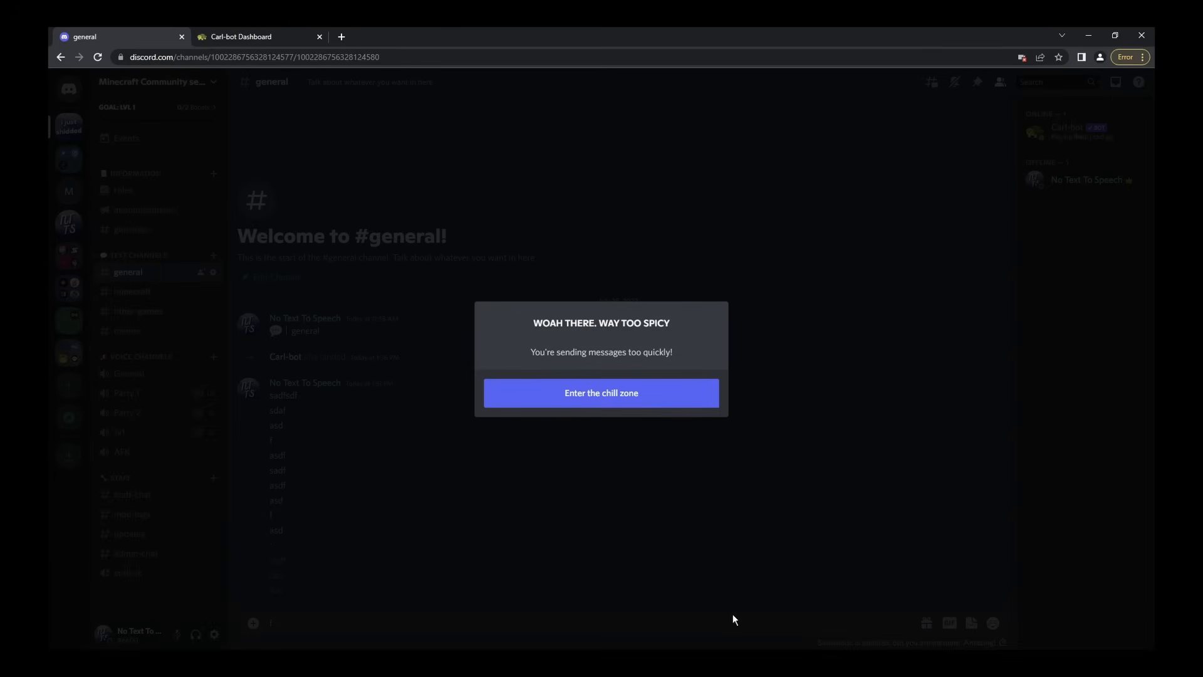
pyautogui.click(571, 393)
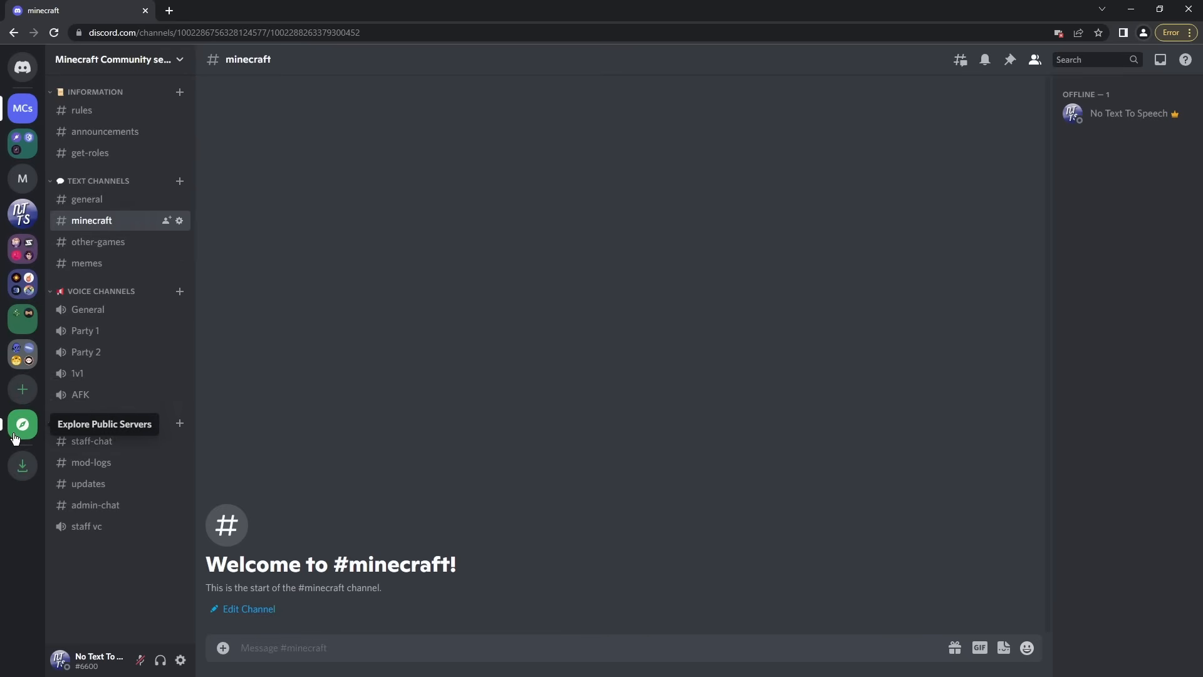
# Glance at Discover's Gaming communities, then open Minecraft Community's Server Settings overview.
pyautogui.click(22, 427)
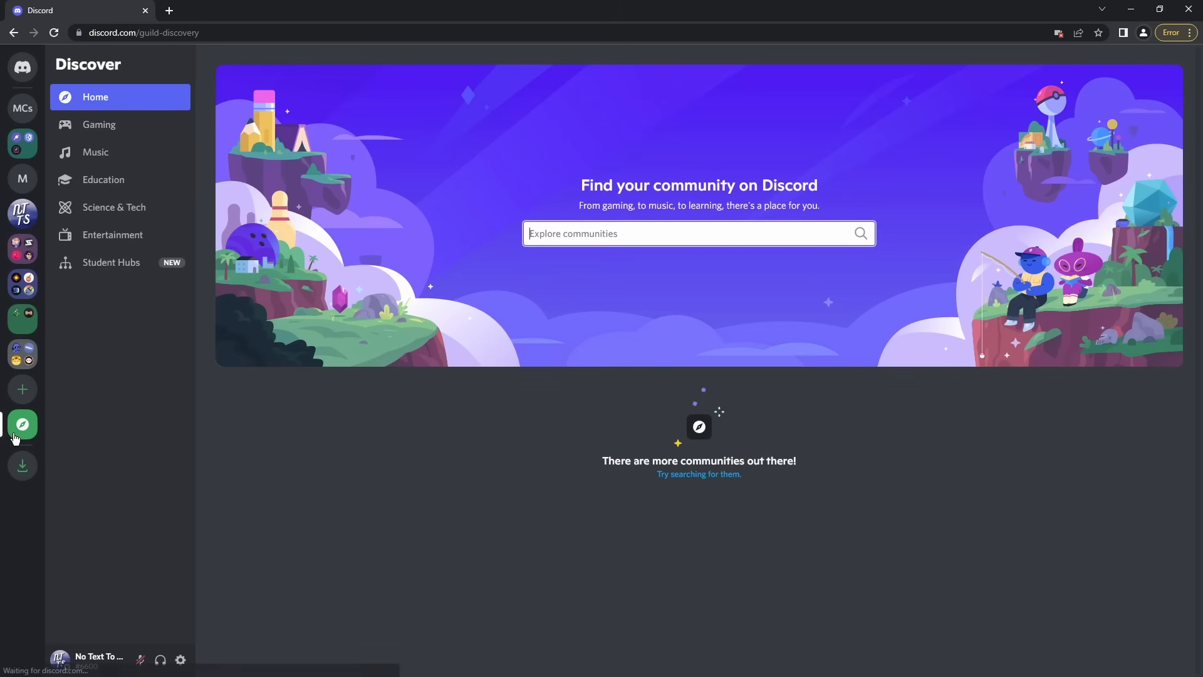
pyautogui.click(151, 128)
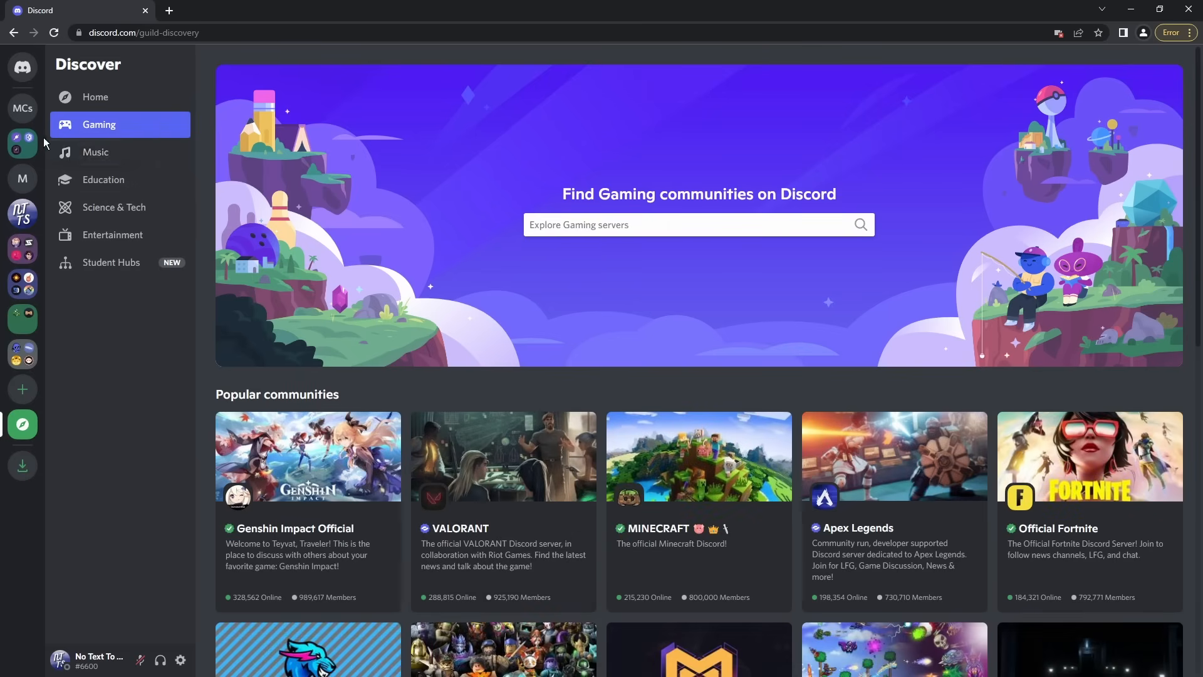
pyautogui.click(18, 110)
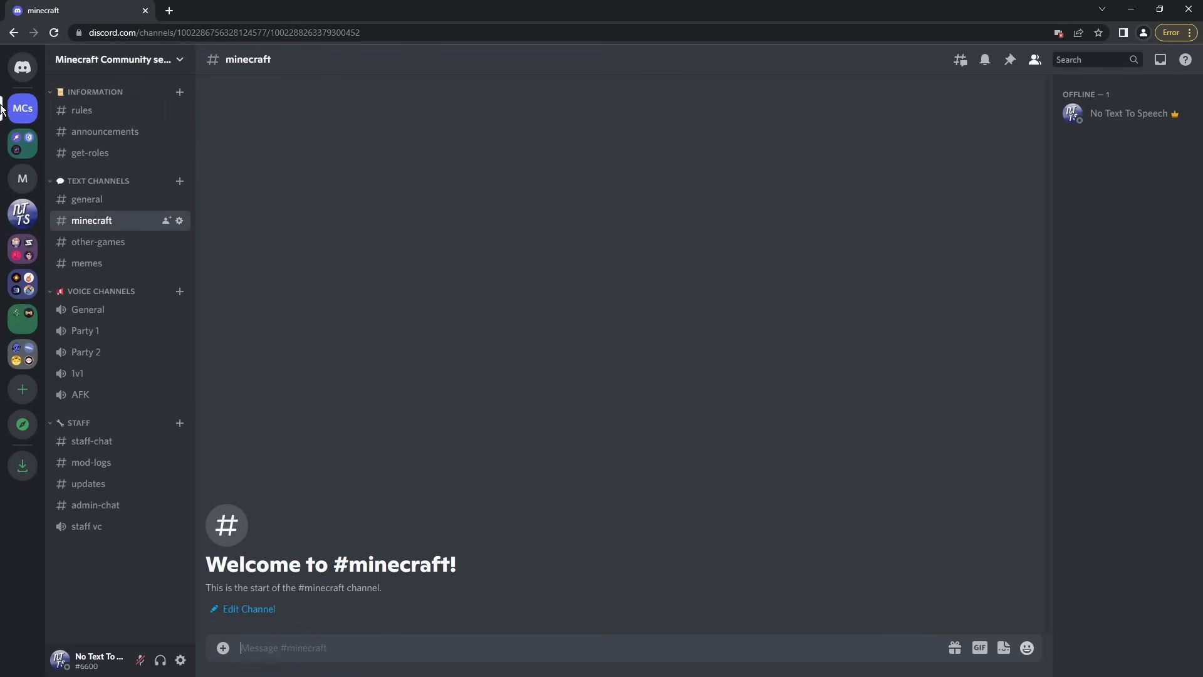
pyautogui.click(161, 61)
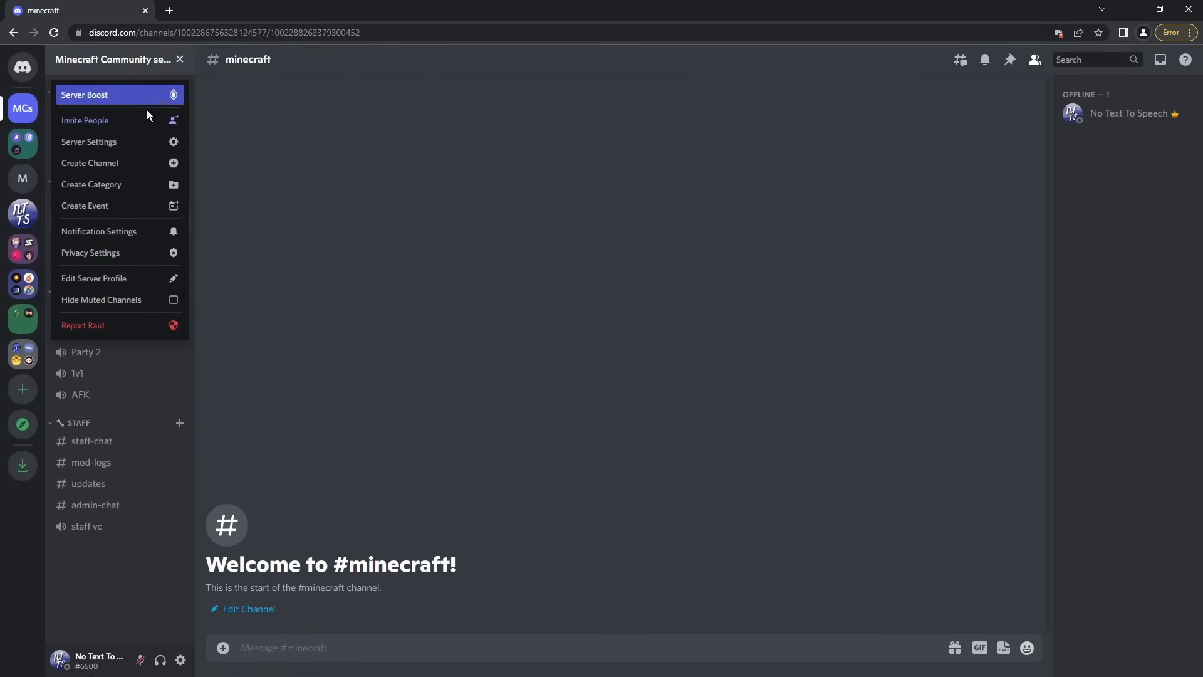
pyautogui.click(142, 146)
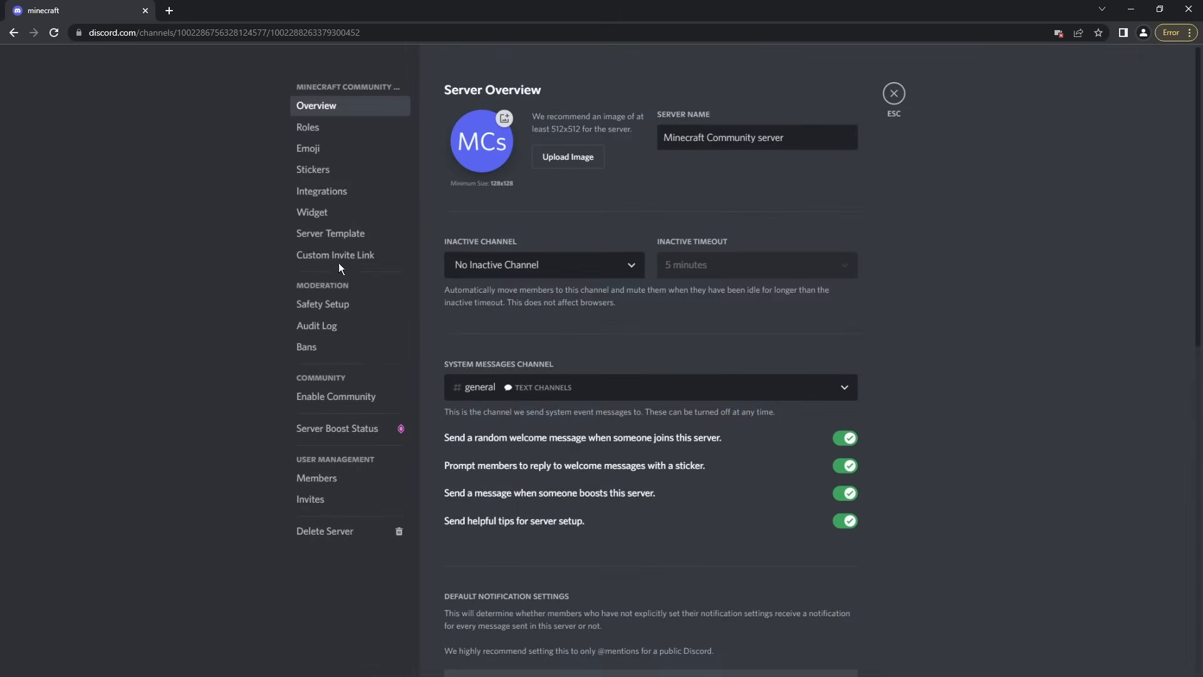
# Start Community setup with verified email required and media scanning for all members.
pyautogui.click(332, 398)
pyautogui.click(626, 316)
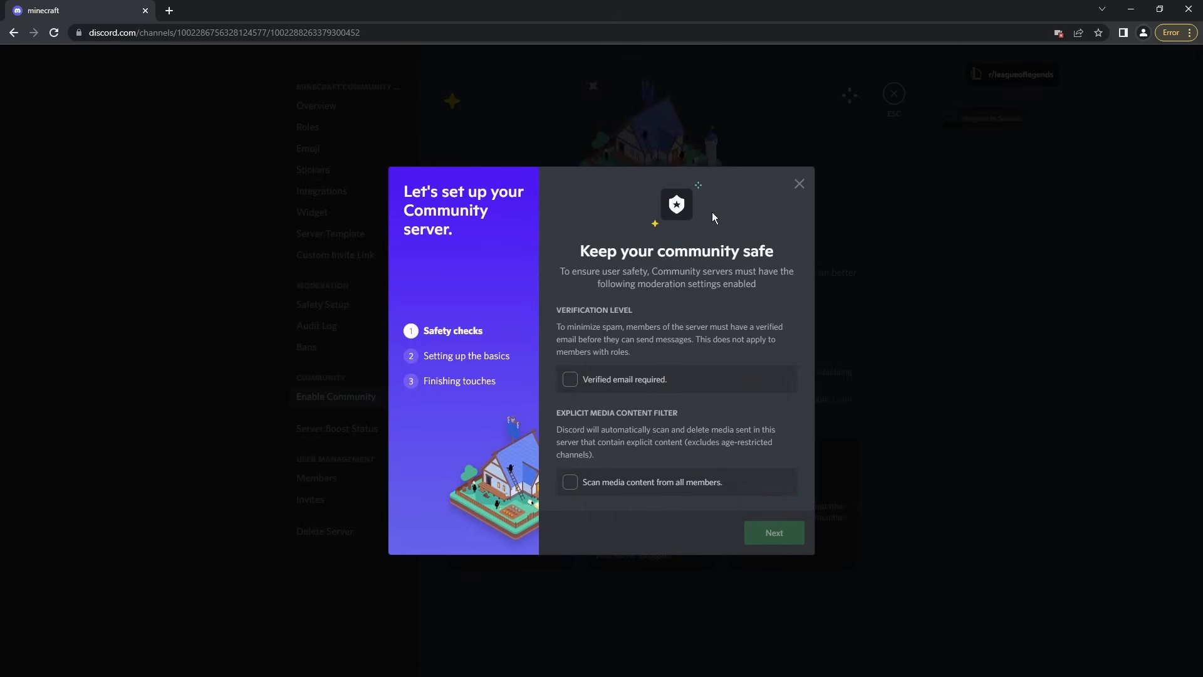
pyautogui.click(570, 380)
pyautogui.click(570, 482)
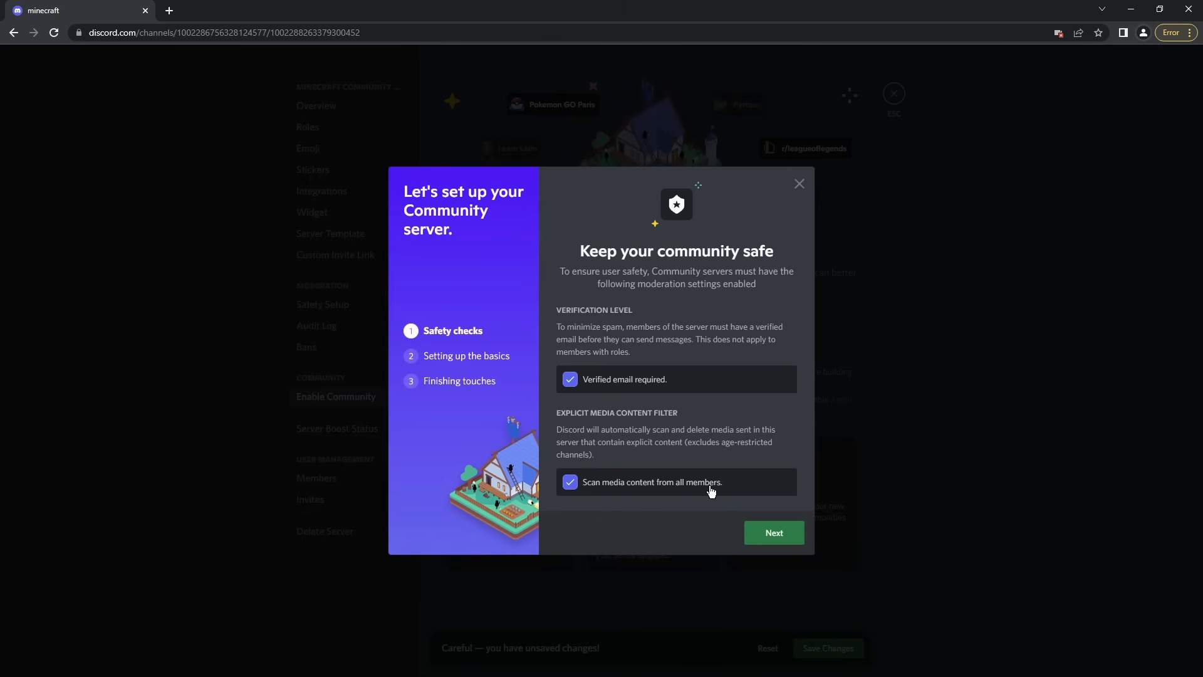
pyautogui.click(775, 534)
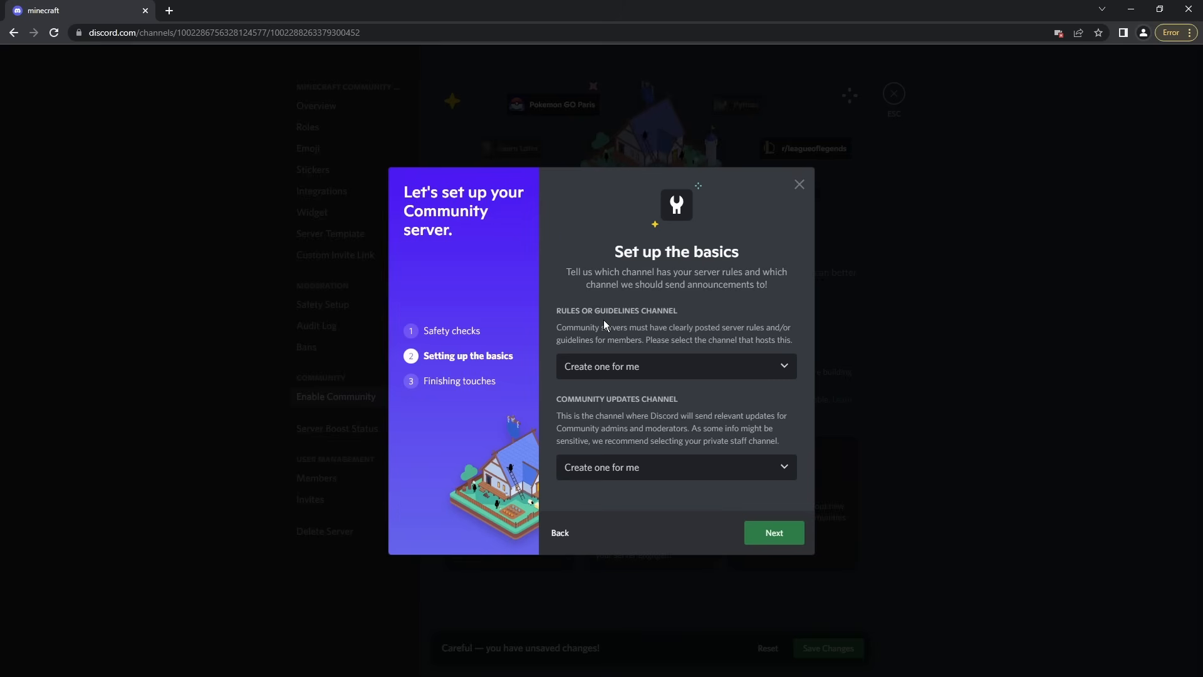
# Choose #rules as the rules channel and #updates as the community updates channel.
pyautogui.click(631, 376)
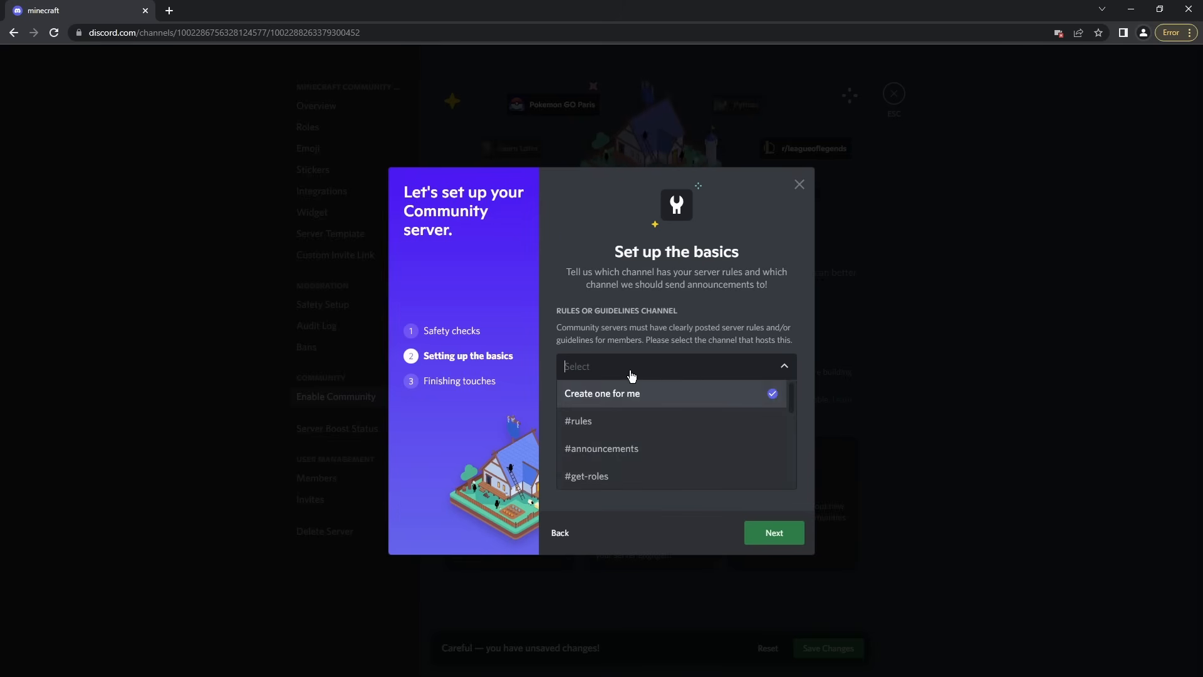
pyautogui.click(601, 430)
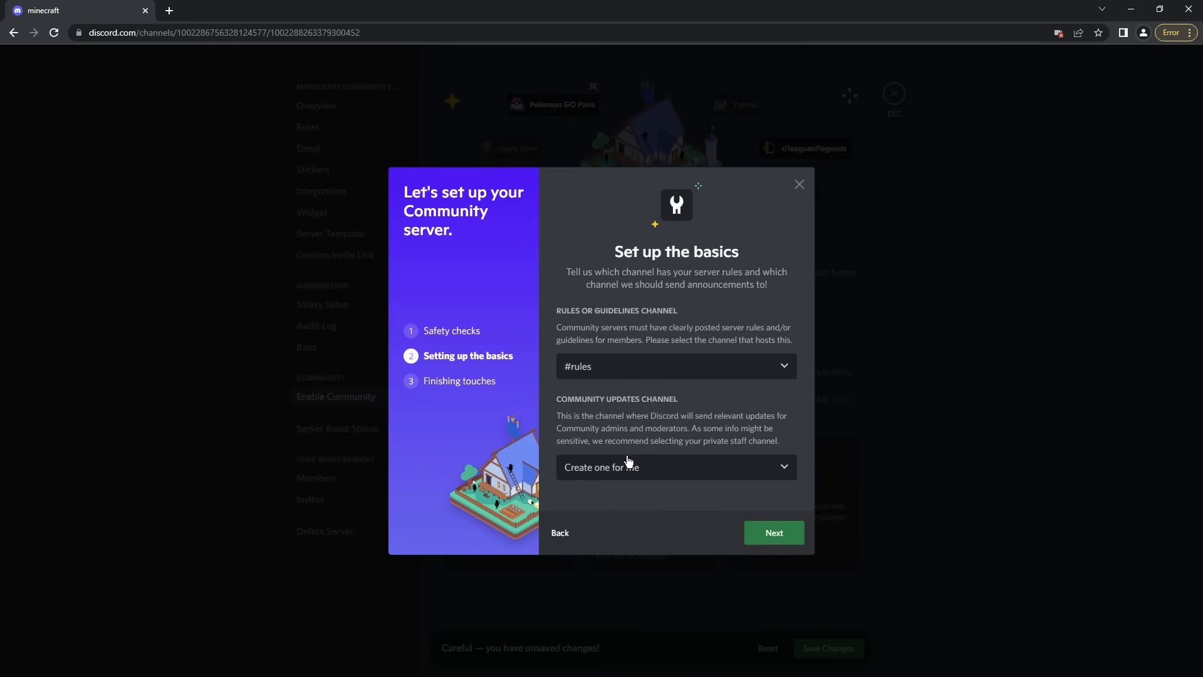
pyautogui.click(644, 478)
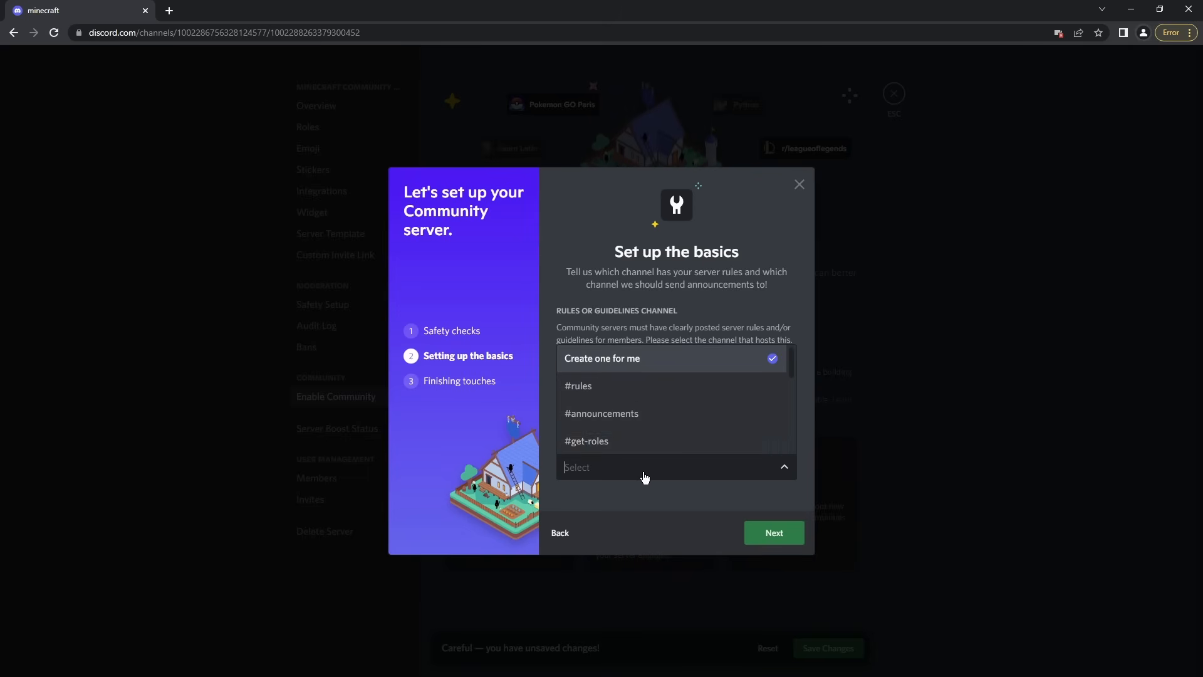
pyautogui.scroll(-5, 638, 435)
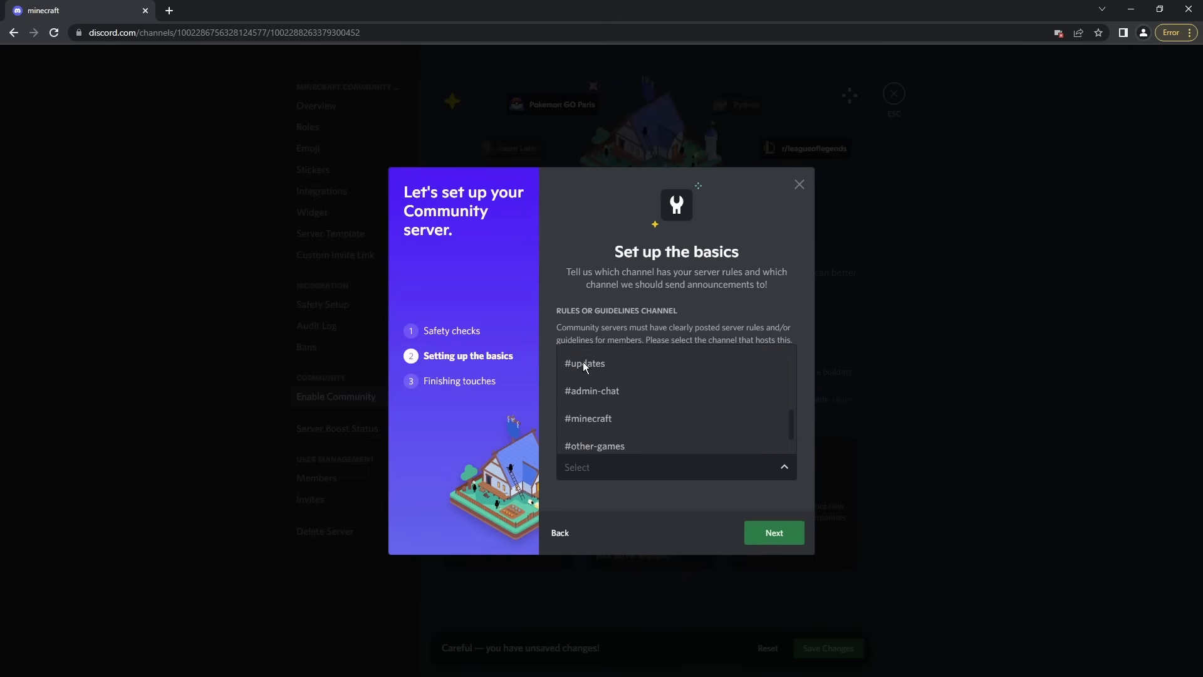
pyautogui.click(584, 365)
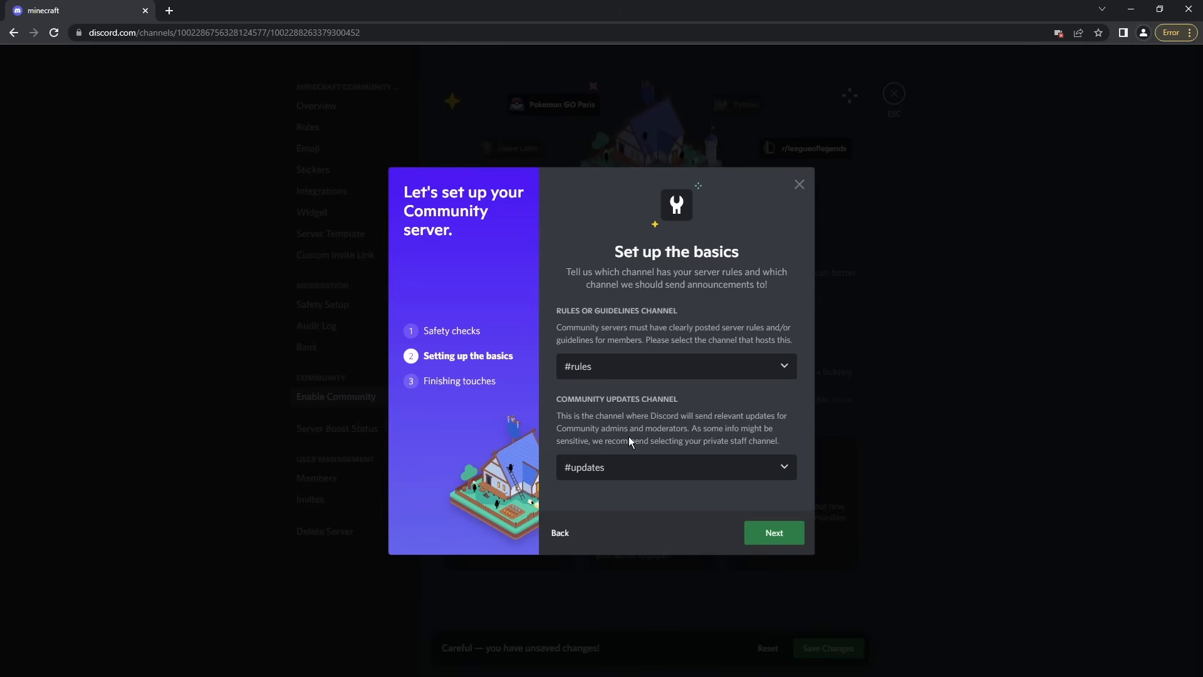
pyautogui.click(758, 539)
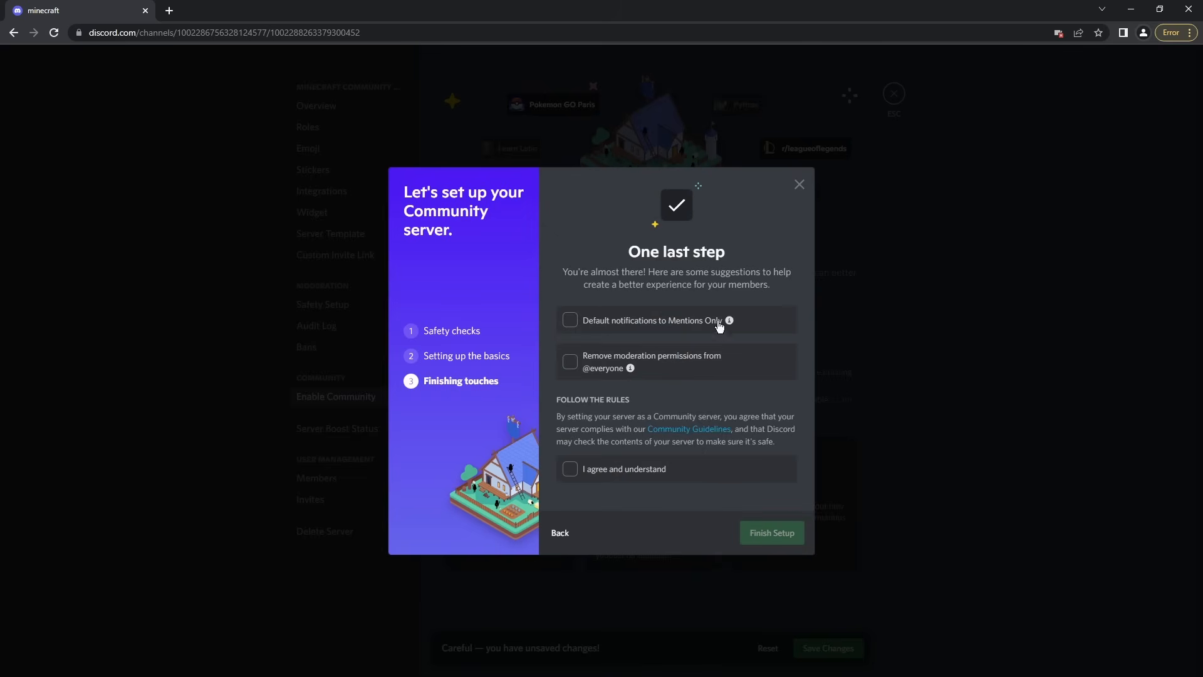
pyautogui.click(569, 320)
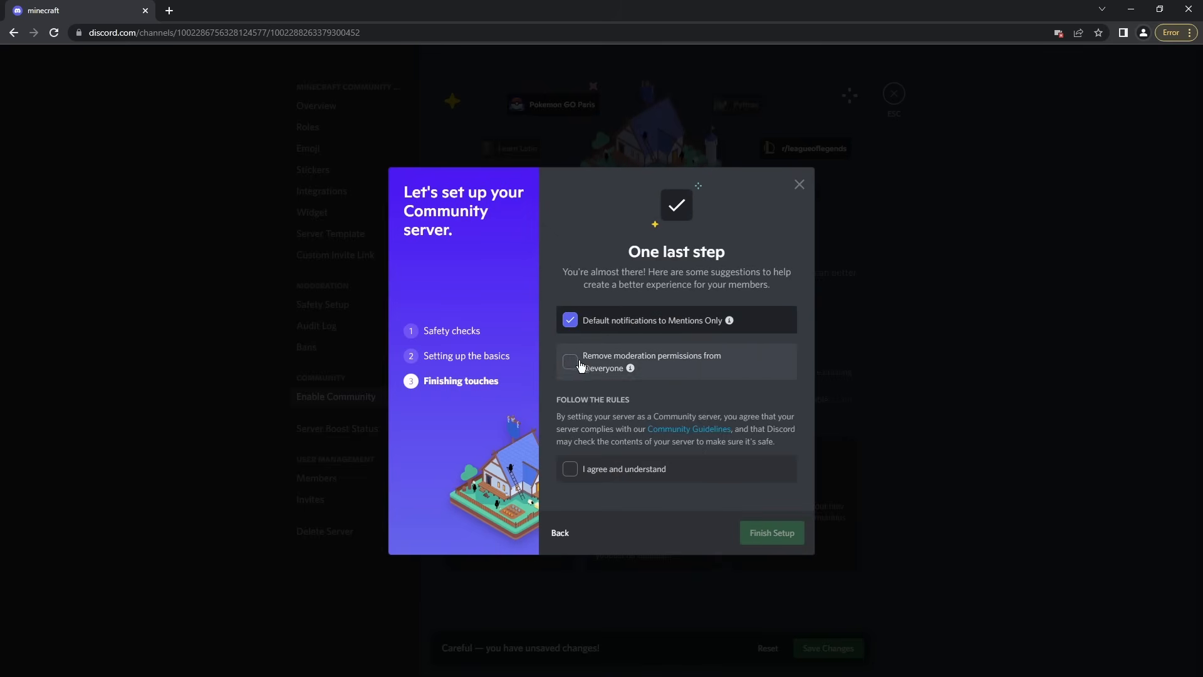
pyautogui.click(578, 363)
pyautogui.click(571, 468)
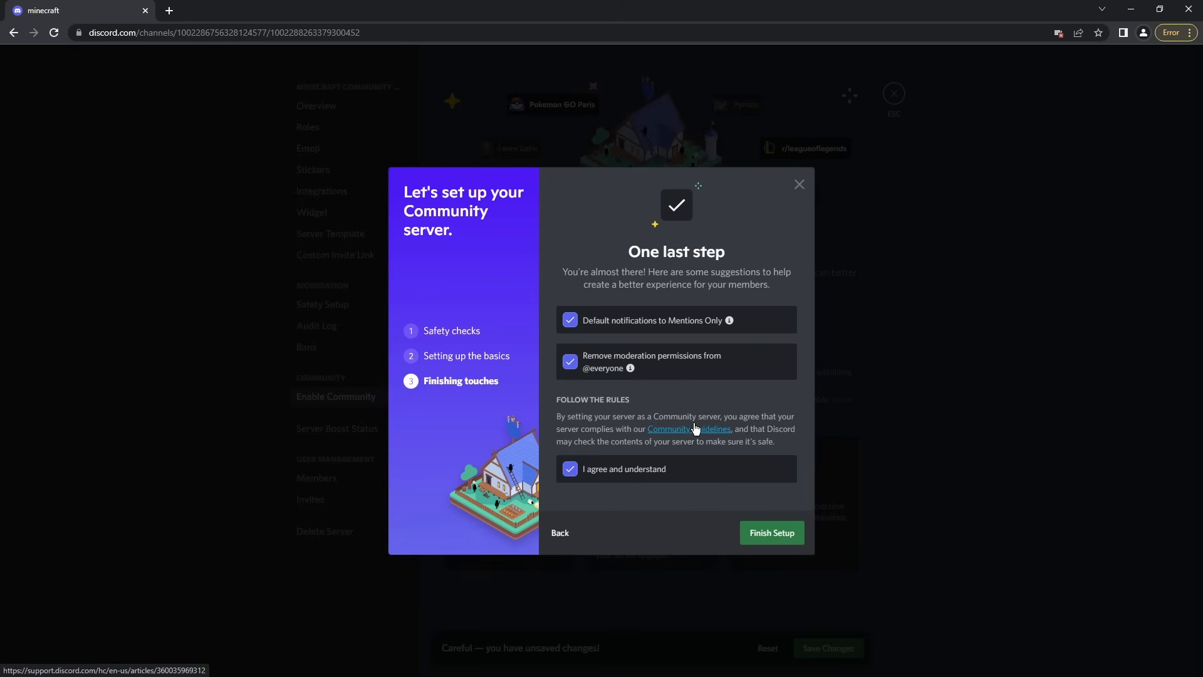
pyautogui.click(765, 538)
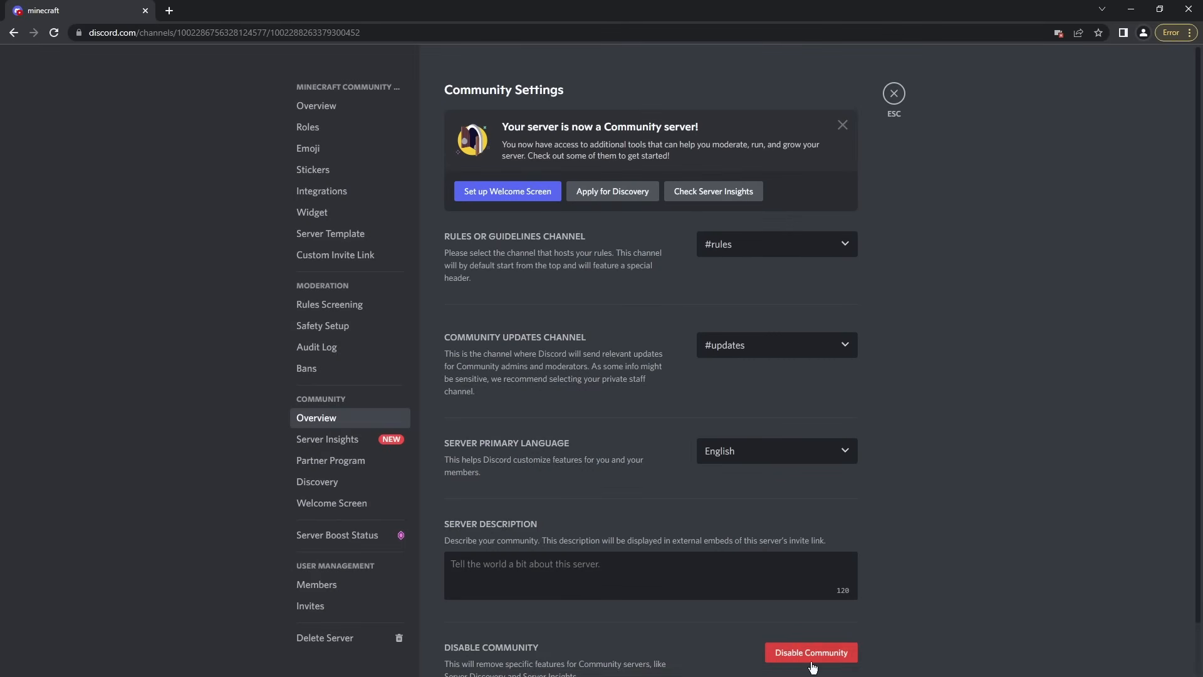
pyautogui.scroll(-1, 530, 487)
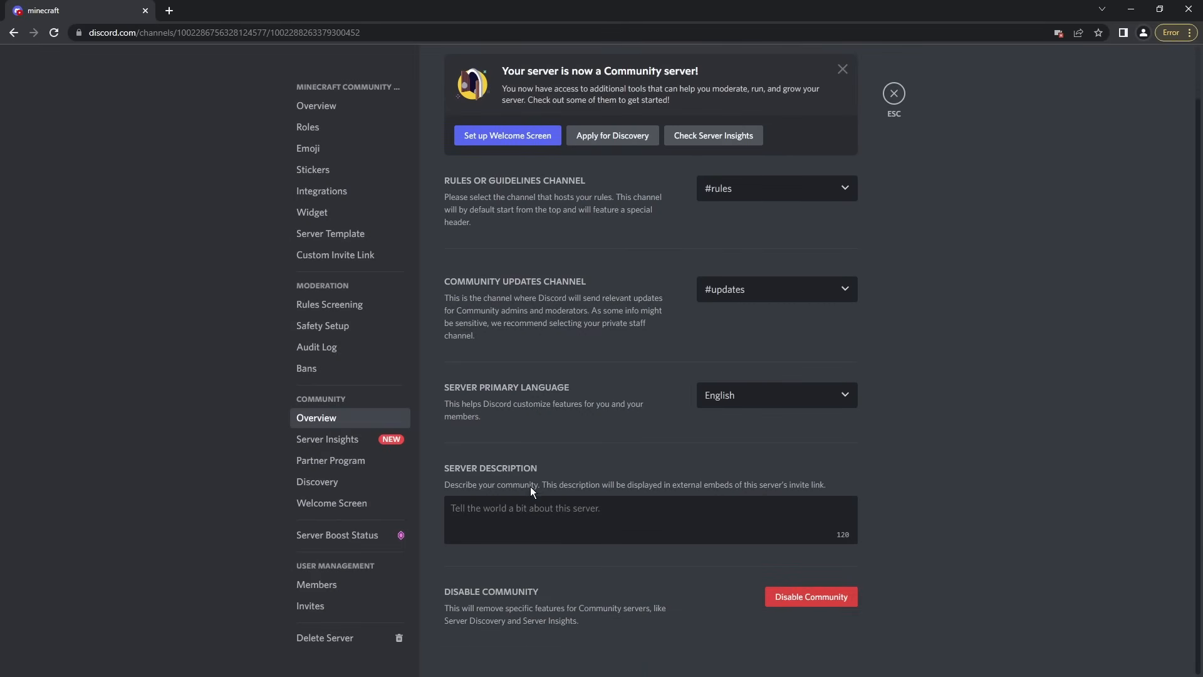
# Enter 'This is a server focused on Minecraft' as the server description and save.
pyautogui.click(492, 507)
pyautogui.write('This ')
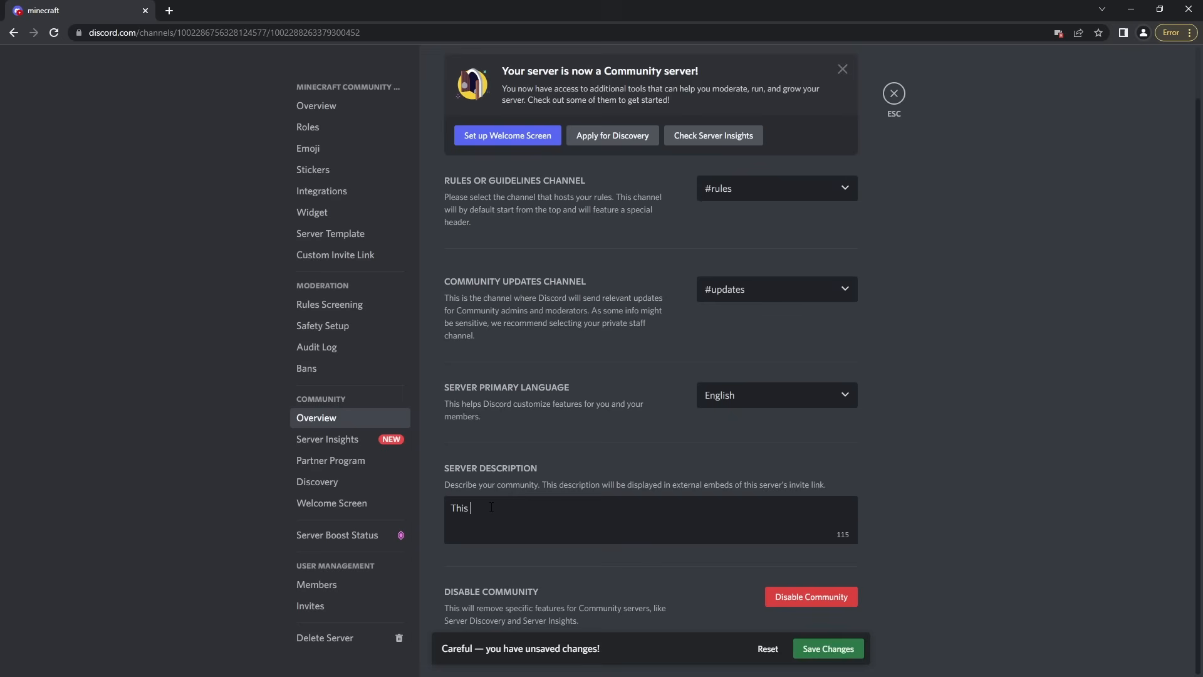
pyautogui.write('is a server focus')
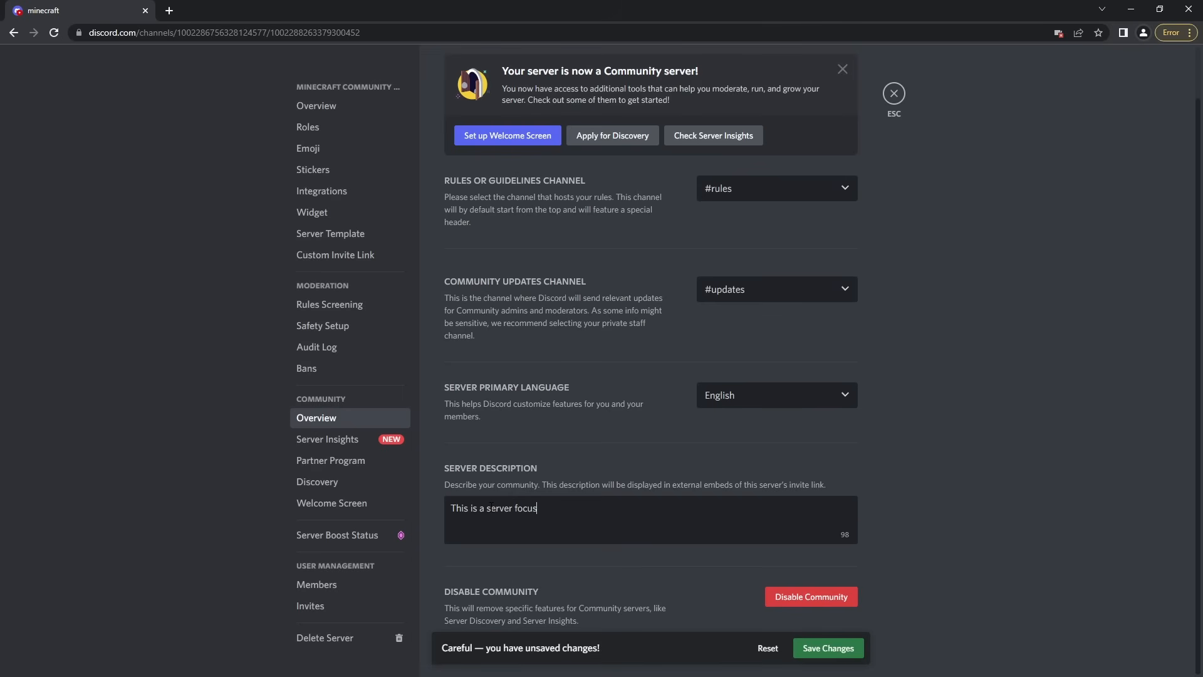
pyautogui.write('ed on Minecv')
pyautogui.write('aft')
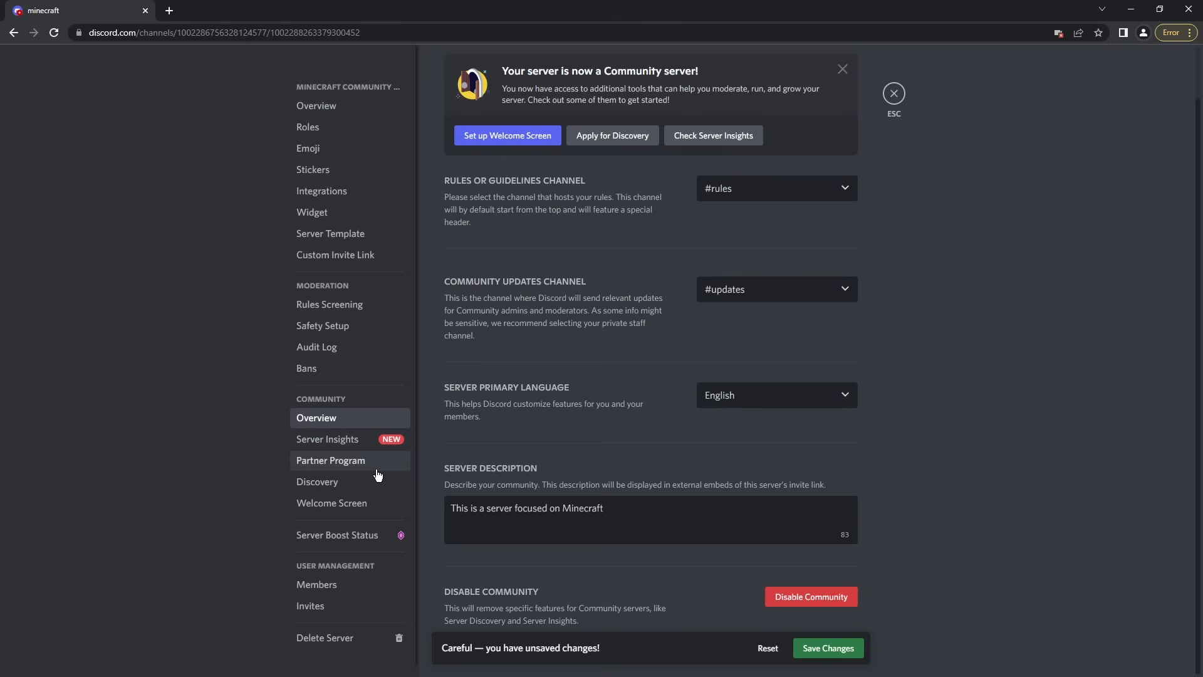
pyautogui.click(830, 649)
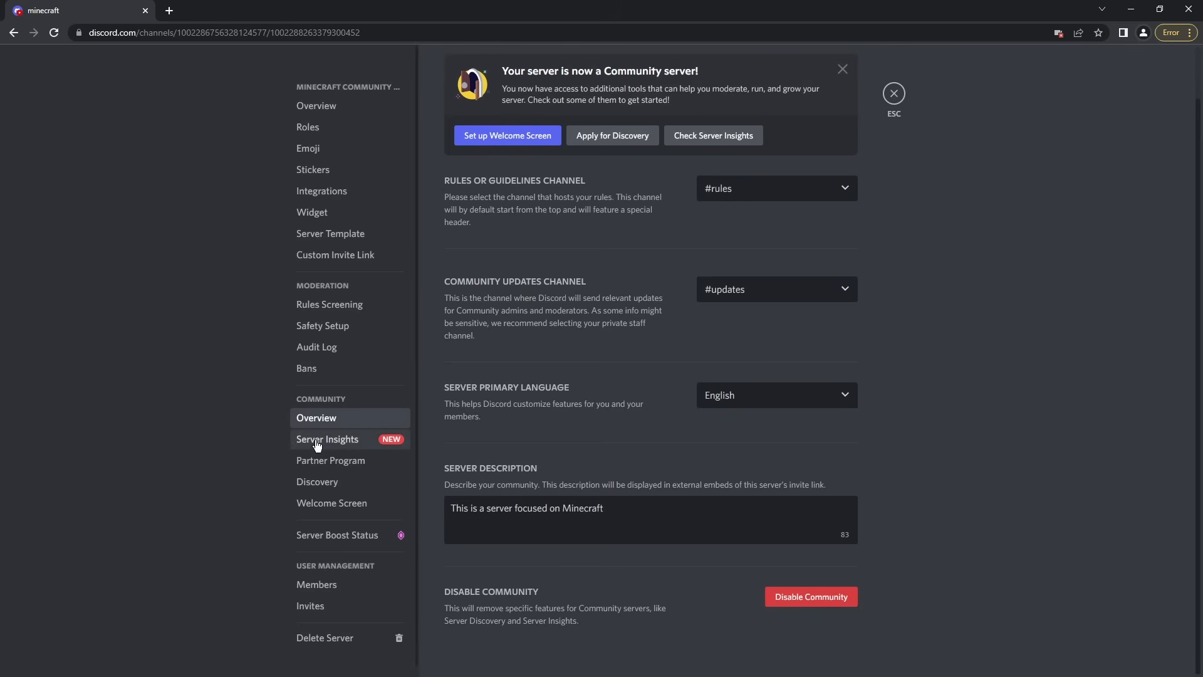
# Look through Server Insights, Partner Program and Discovery pages, ending on Welcome Screen settings.
pyautogui.click(339, 439)
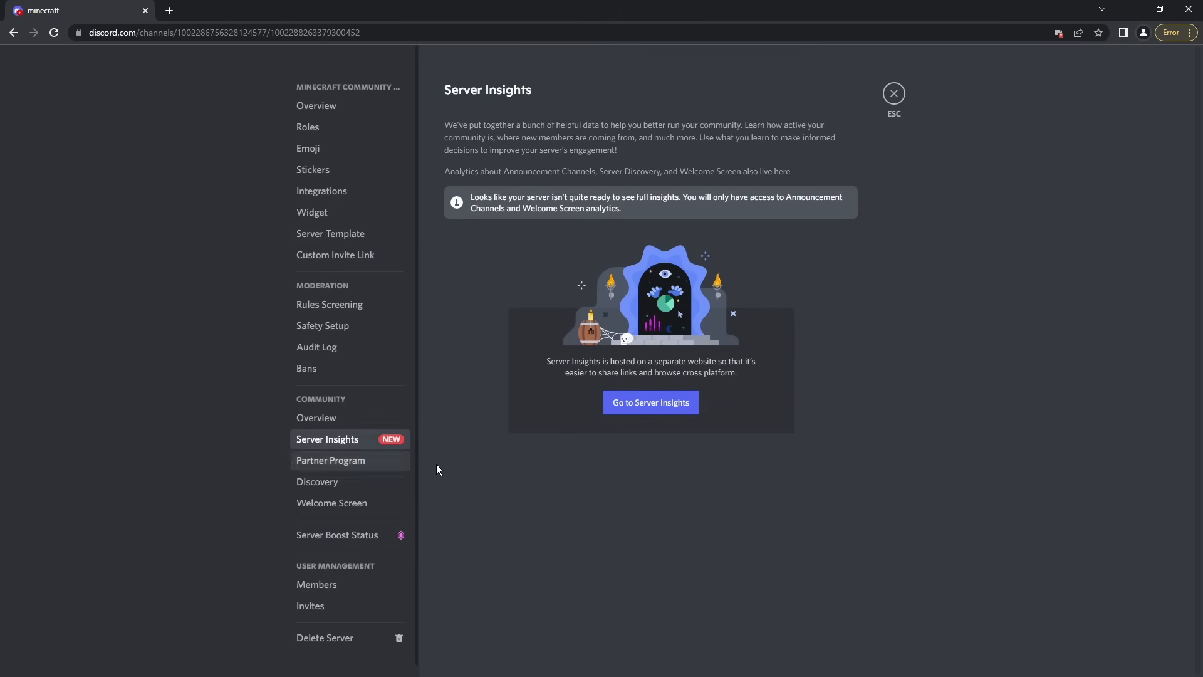
pyautogui.click(318, 463)
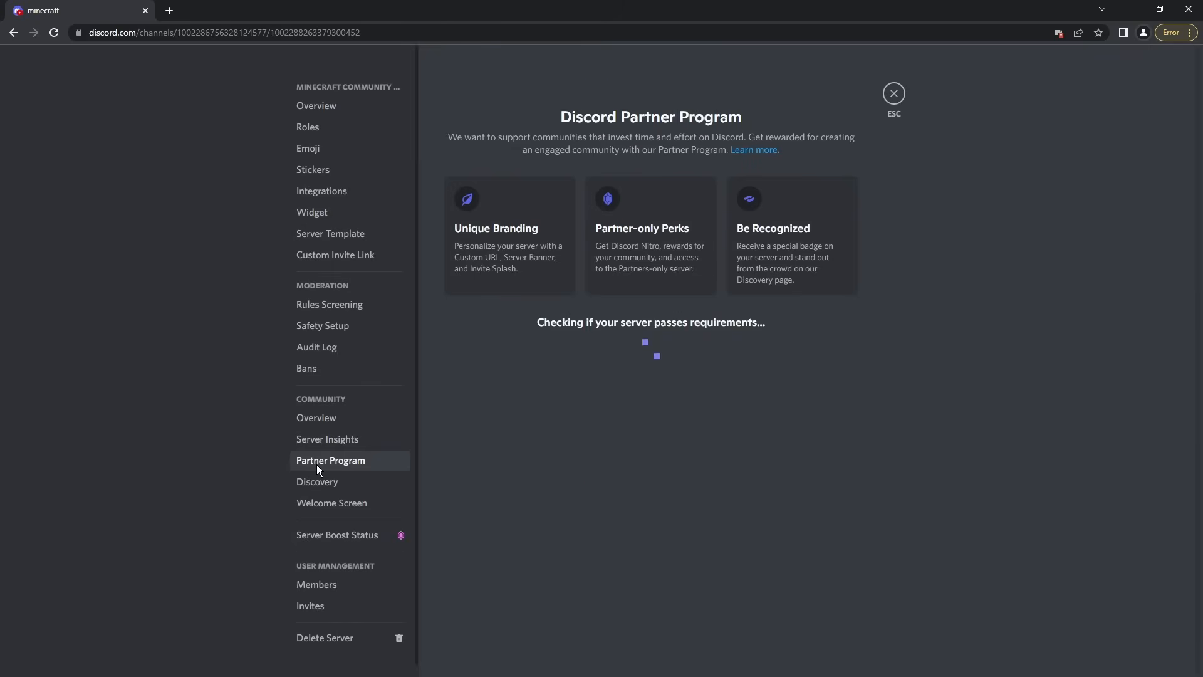
pyautogui.scroll(-1, 384, 500)
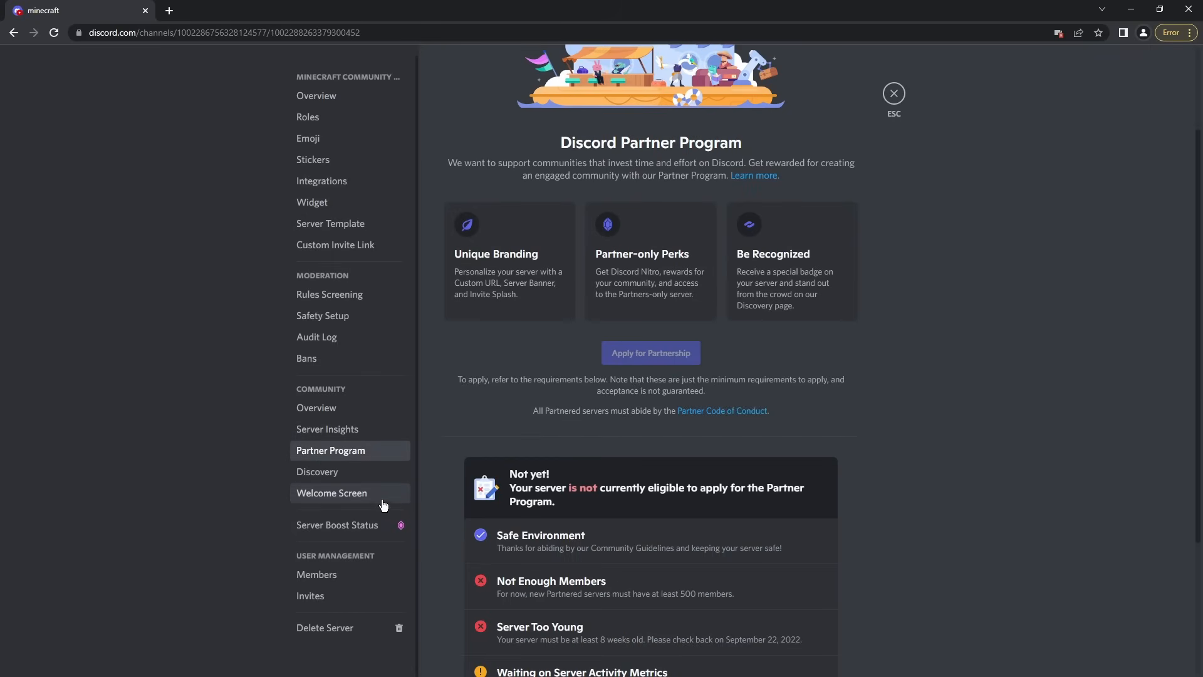
pyautogui.click(336, 477)
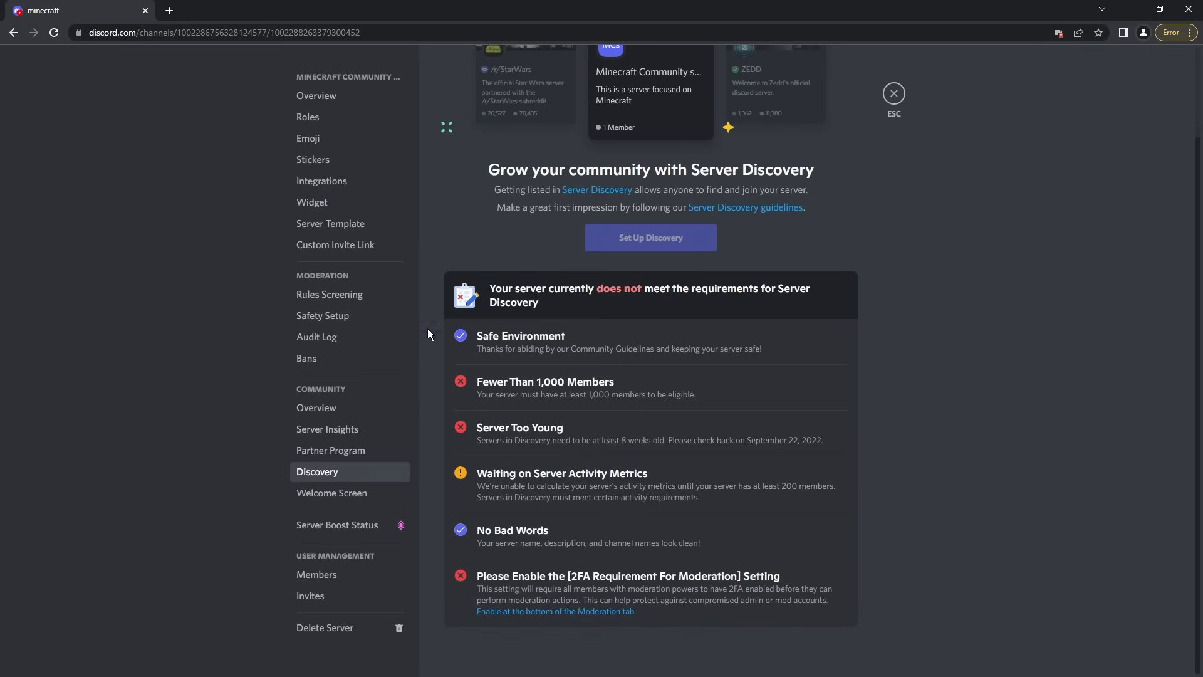
pyautogui.click(320, 495)
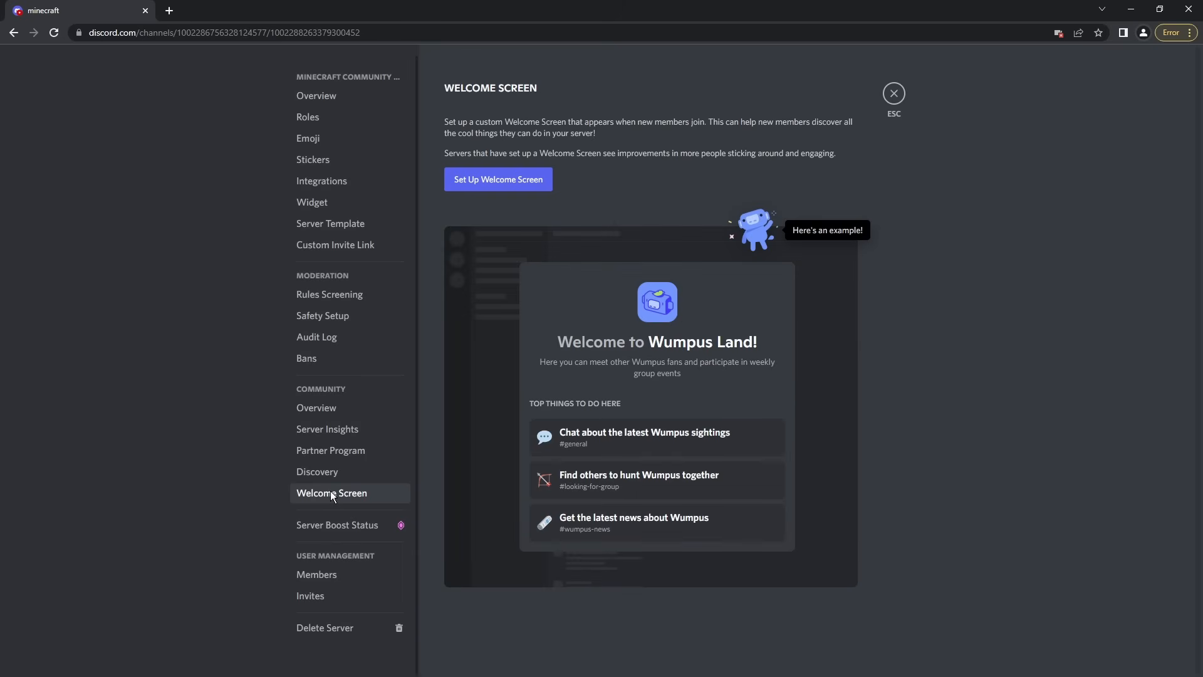
# Recommend #rules on the welcome screen with the straight ruler emoji and 'Read the rules!'.
pyautogui.click(498, 179)
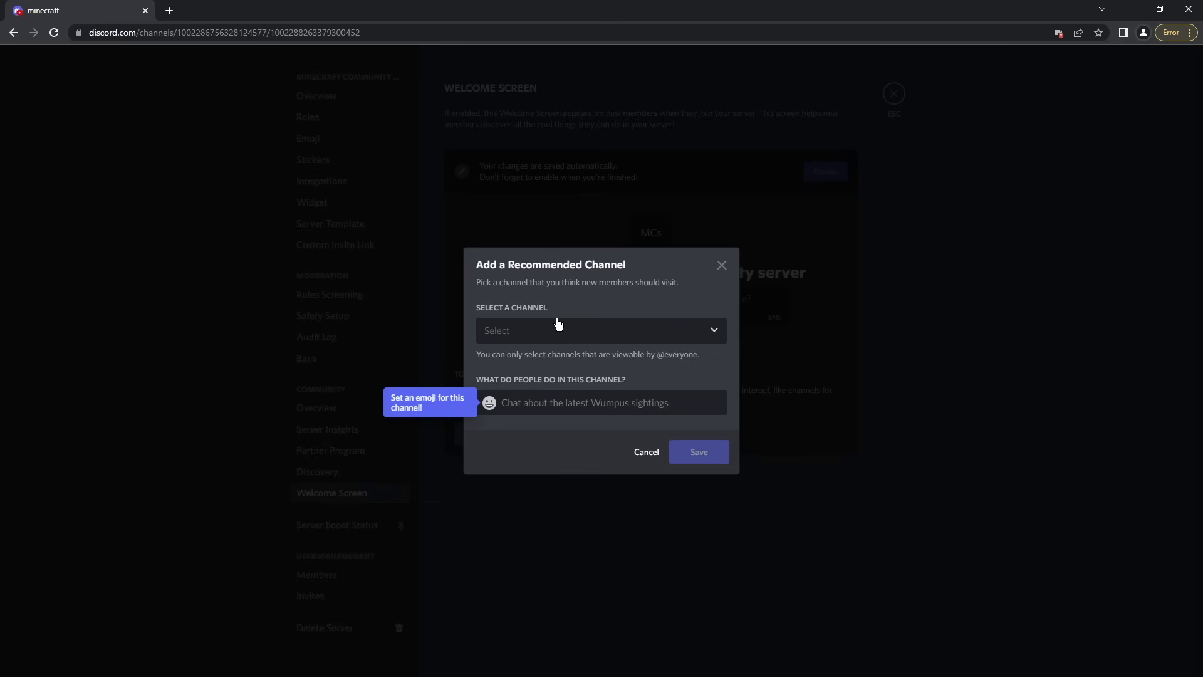
pyautogui.click(543, 331)
pyautogui.click(507, 369)
pyautogui.click(490, 403)
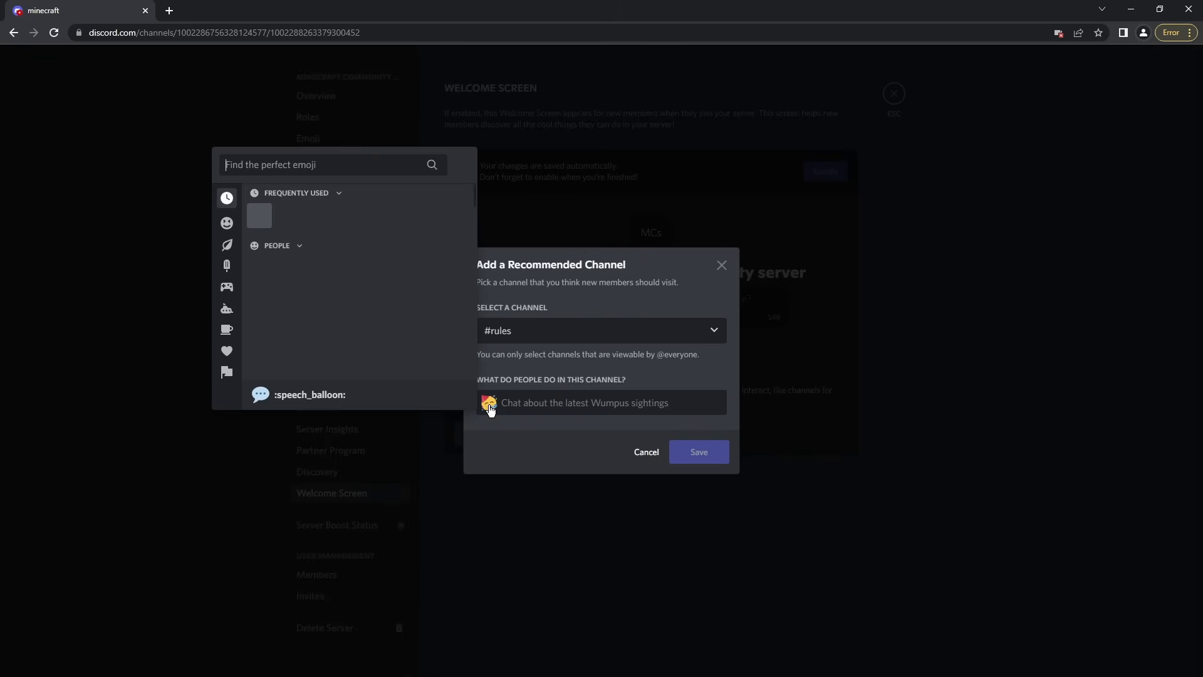
pyautogui.write('rule')
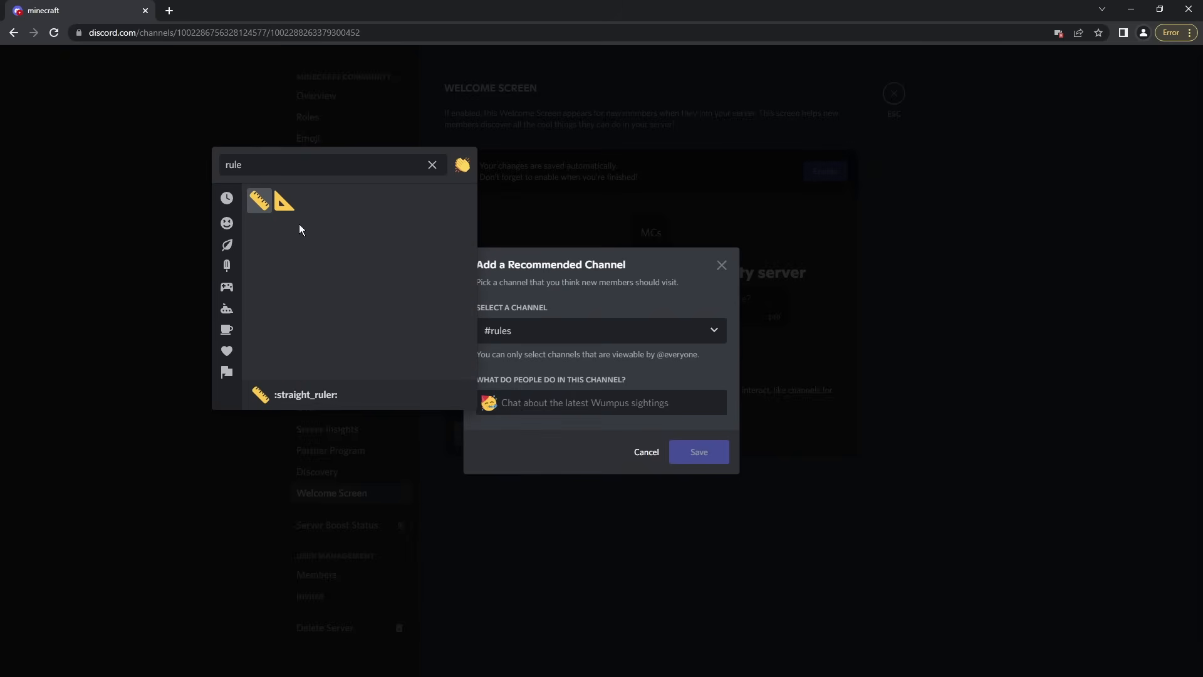
pyautogui.click(258, 201)
pyautogui.write('Rea')
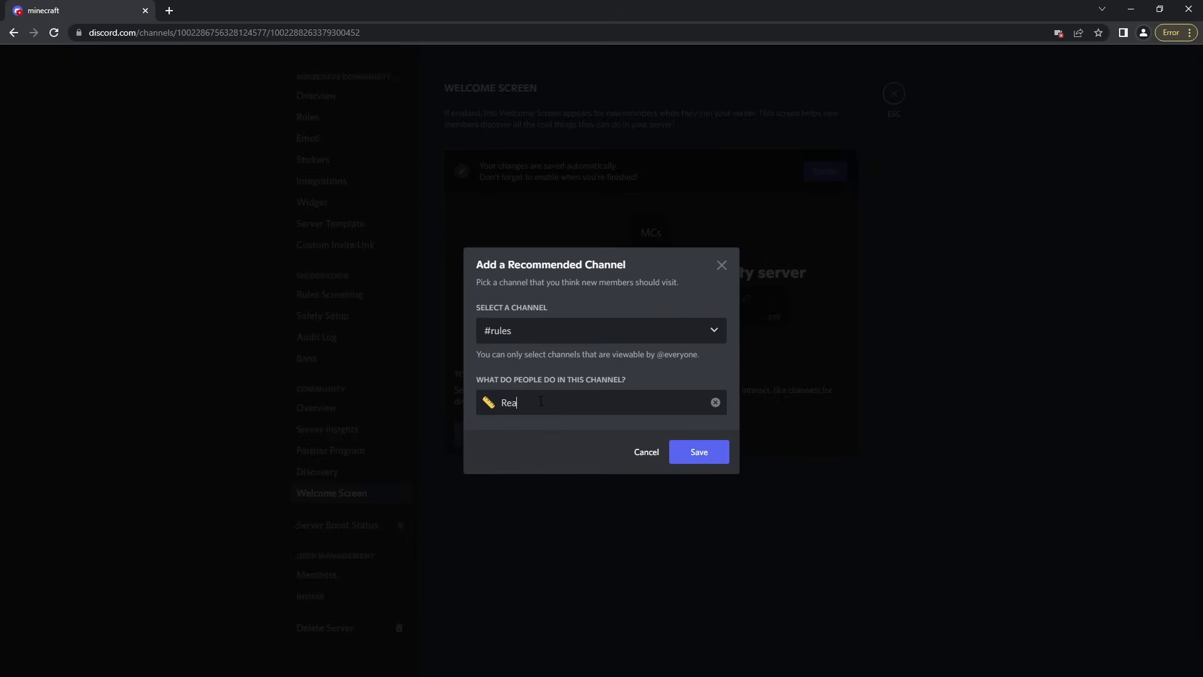
pyautogui.write('d the rules!')
pyautogui.click(685, 451)
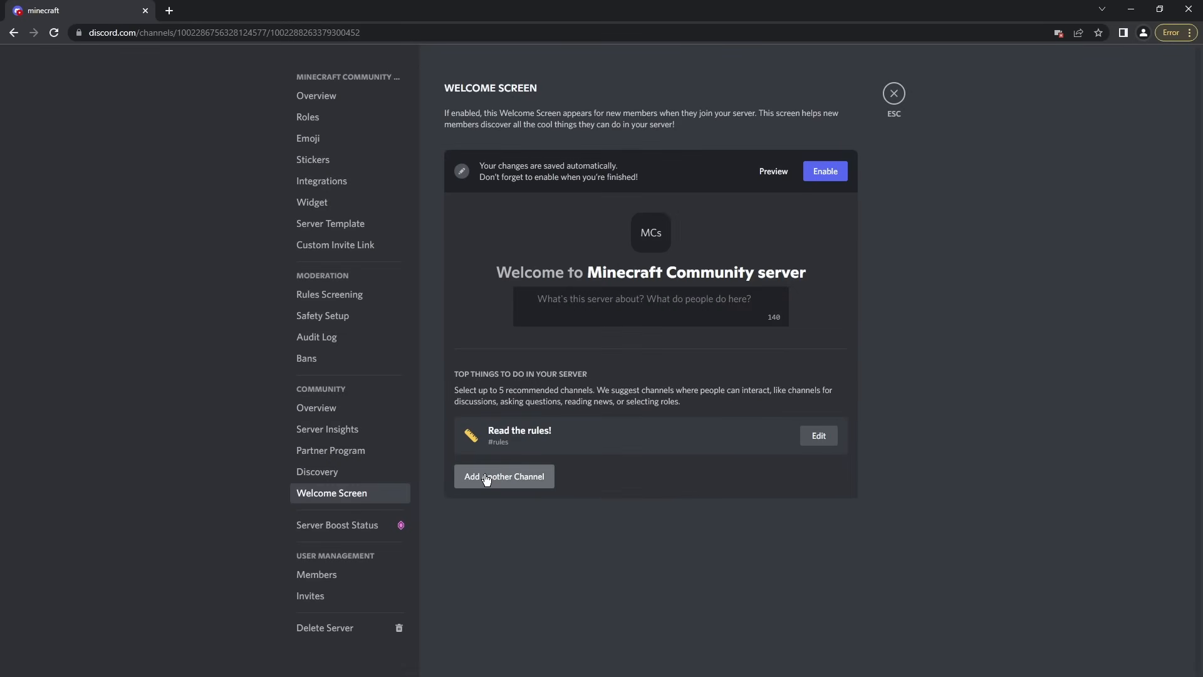
# Recommend #general with a speech balloon emoji and 'Chit chat about anything!'.
pyautogui.click(486, 478)
pyautogui.click(531, 330)
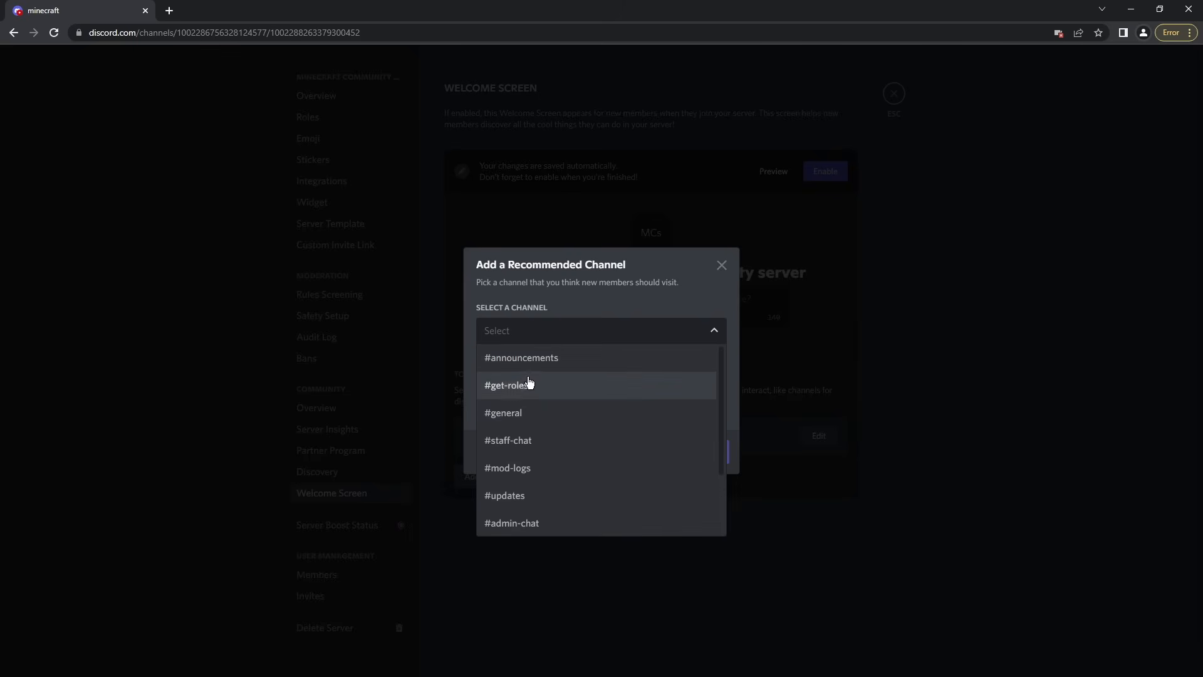
pyautogui.click(514, 422)
pyautogui.click(490, 404)
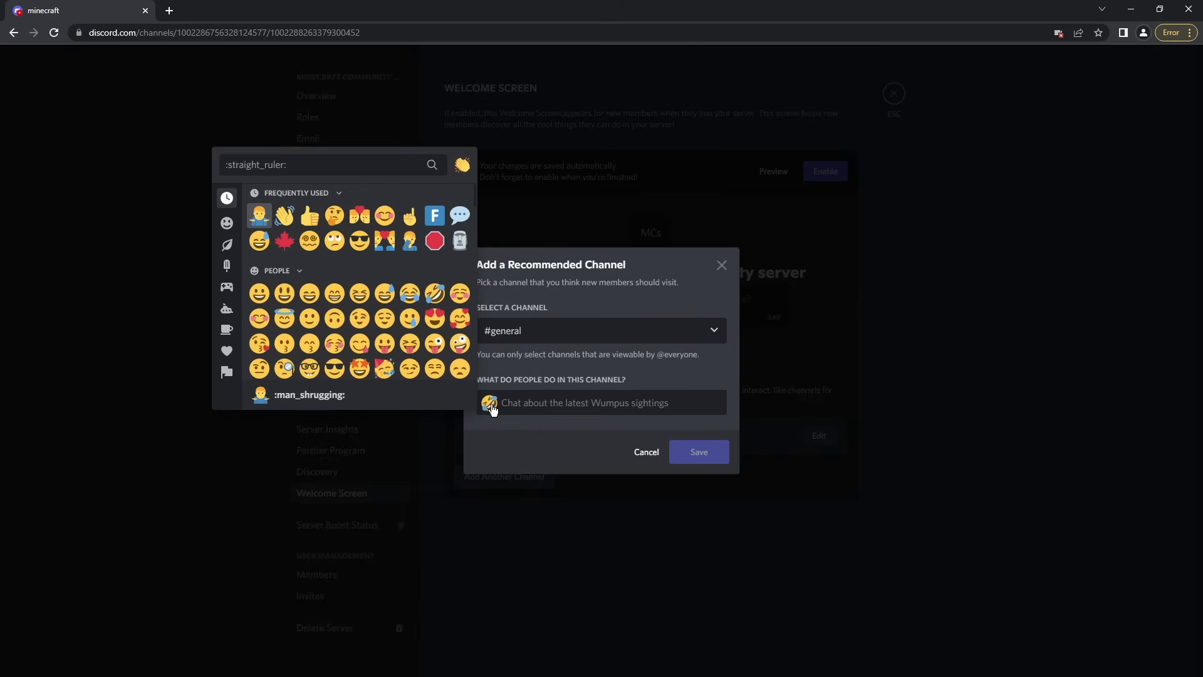
pyautogui.write('bubb')
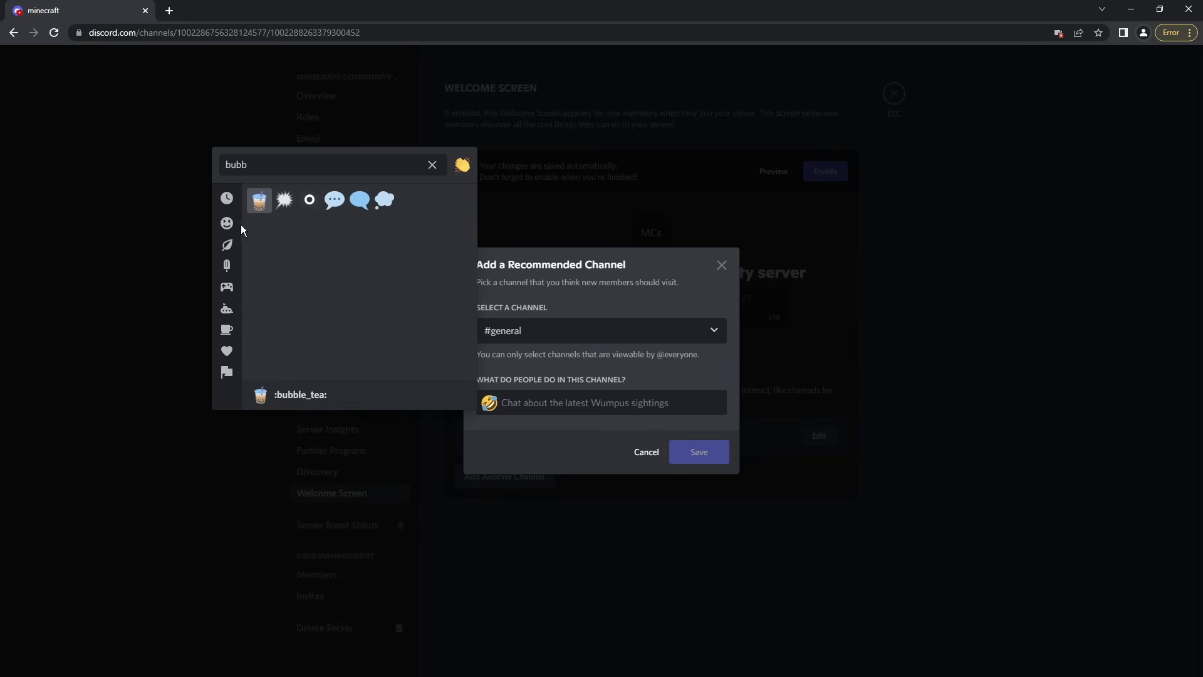
pyautogui.click(337, 199)
pyautogui.write('Chi')
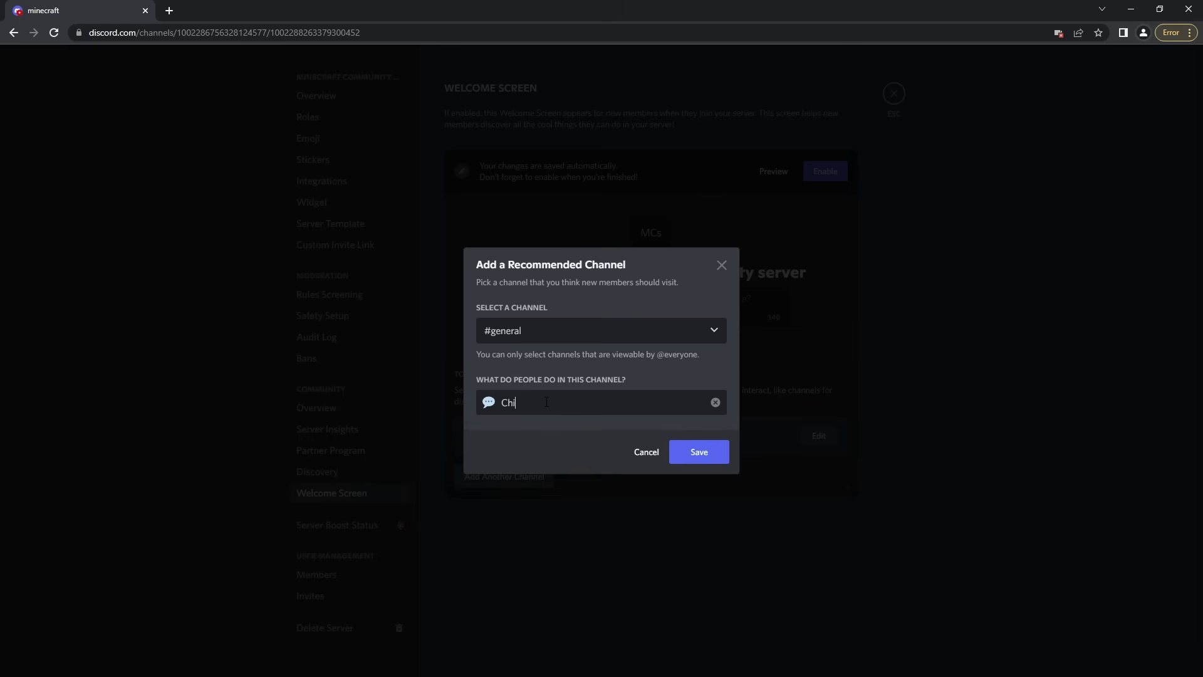
pyautogui.write('t chat about anything!')
pyautogui.click(697, 454)
# Recommend #minecraft with a pickaxe emoji and 'Talk about minecraft!'.
pyautogui.click(514, 523)
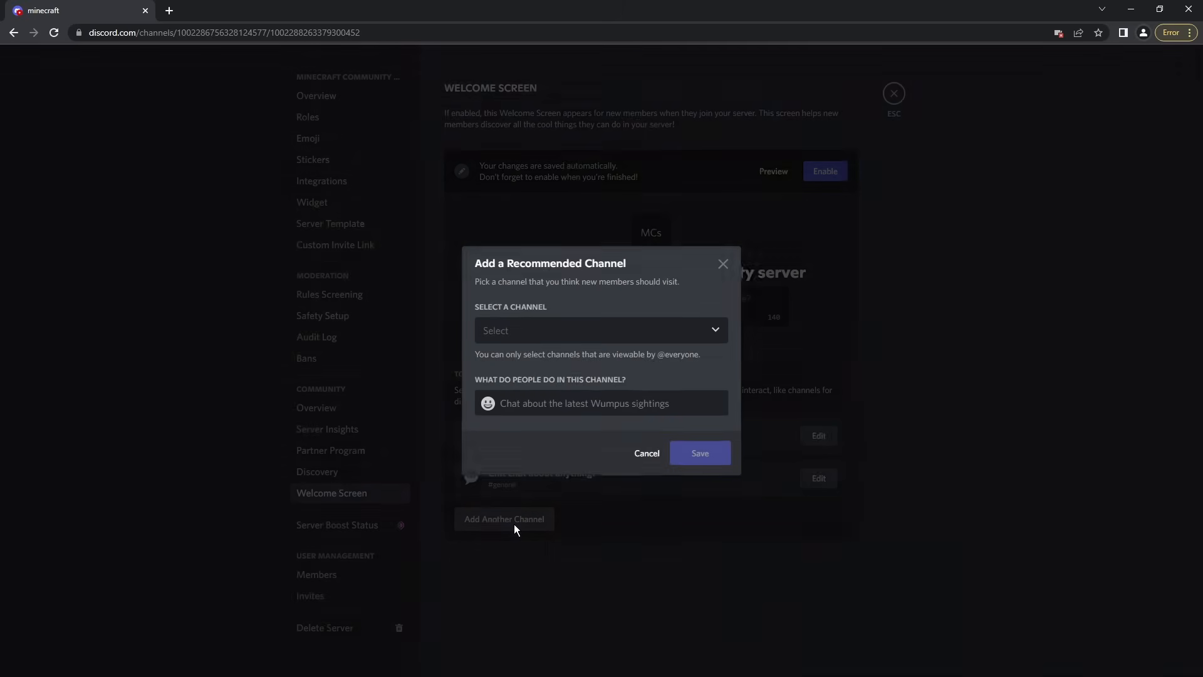
pyautogui.click(528, 333)
pyautogui.scroll(-2, 518, 450)
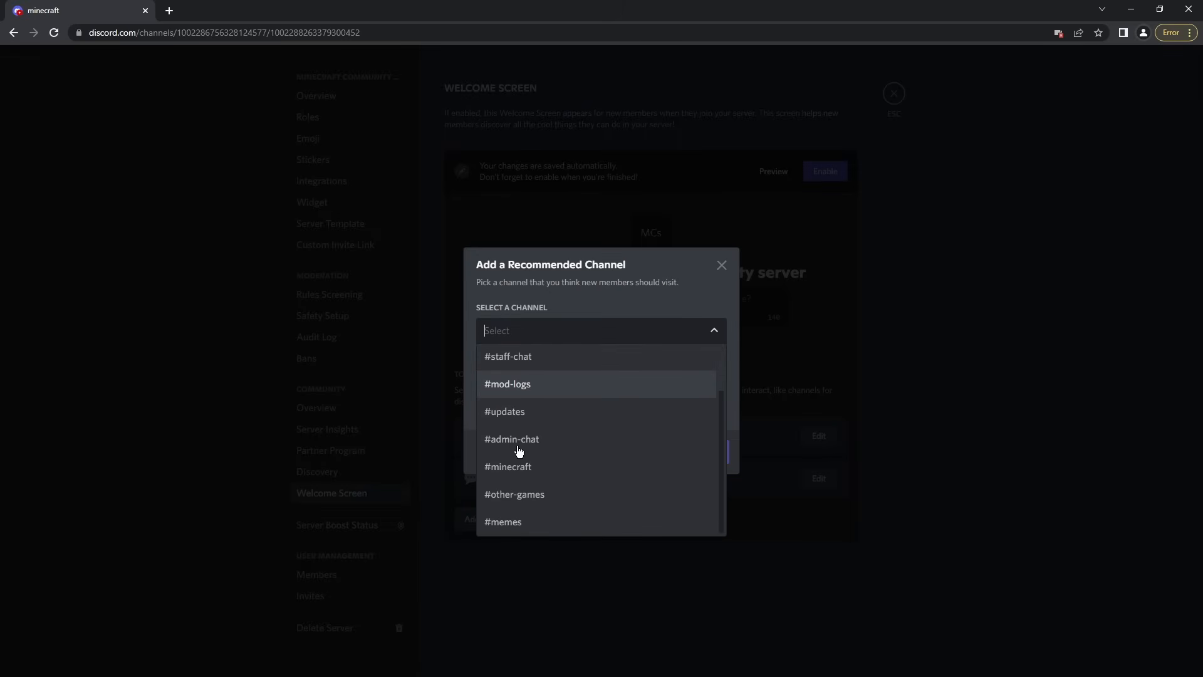
pyautogui.click(513, 470)
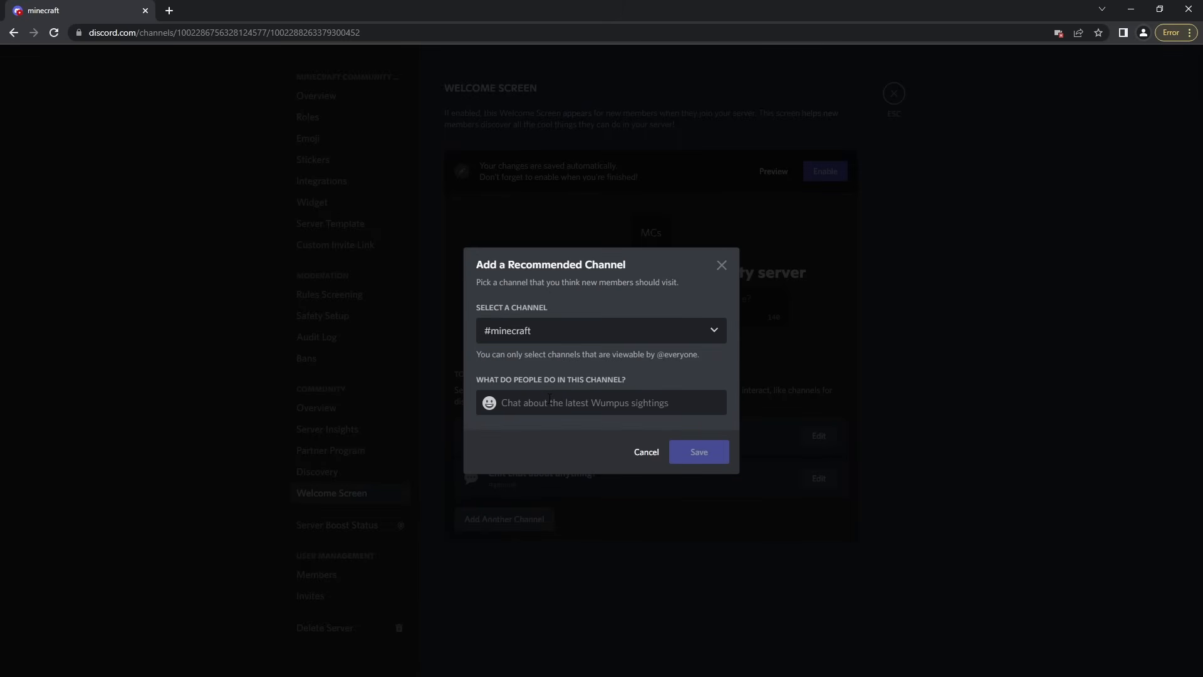
pyautogui.click(549, 399)
pyautogui.write('Talk about minecr')
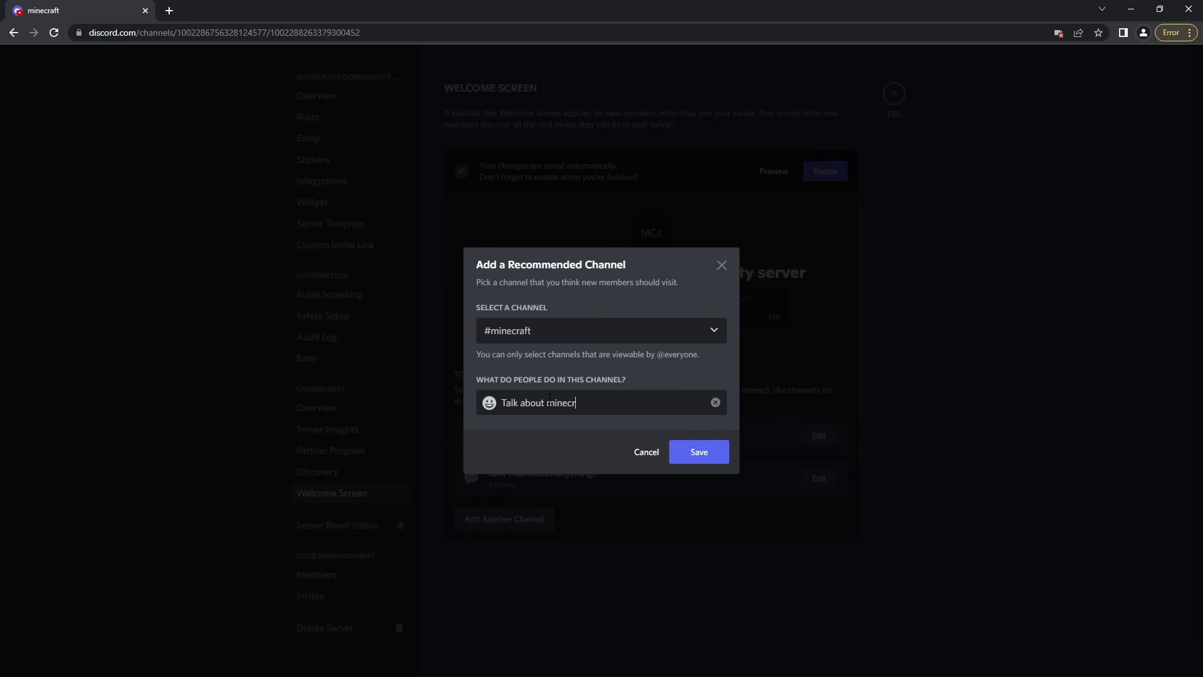
pyautogui.write('aft!')
pyautogui.click(489, 402)
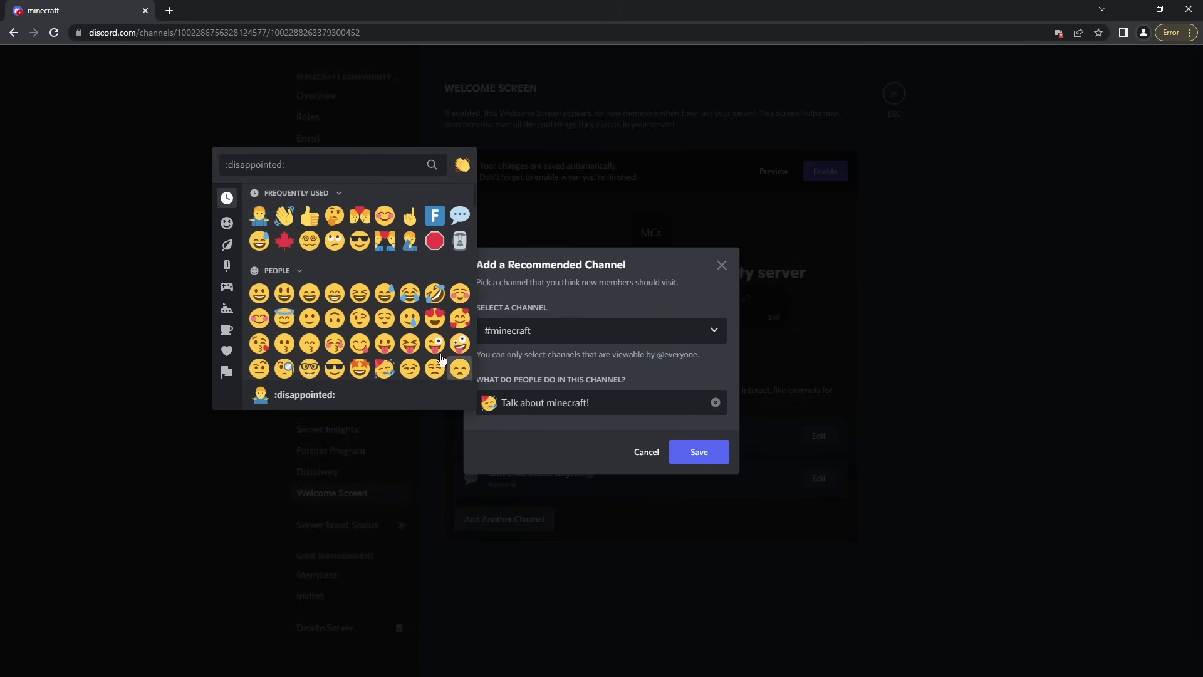
pyautogui.scroll(-2, 419, 300)
pyautogui.scroll(-3, 417, 313)
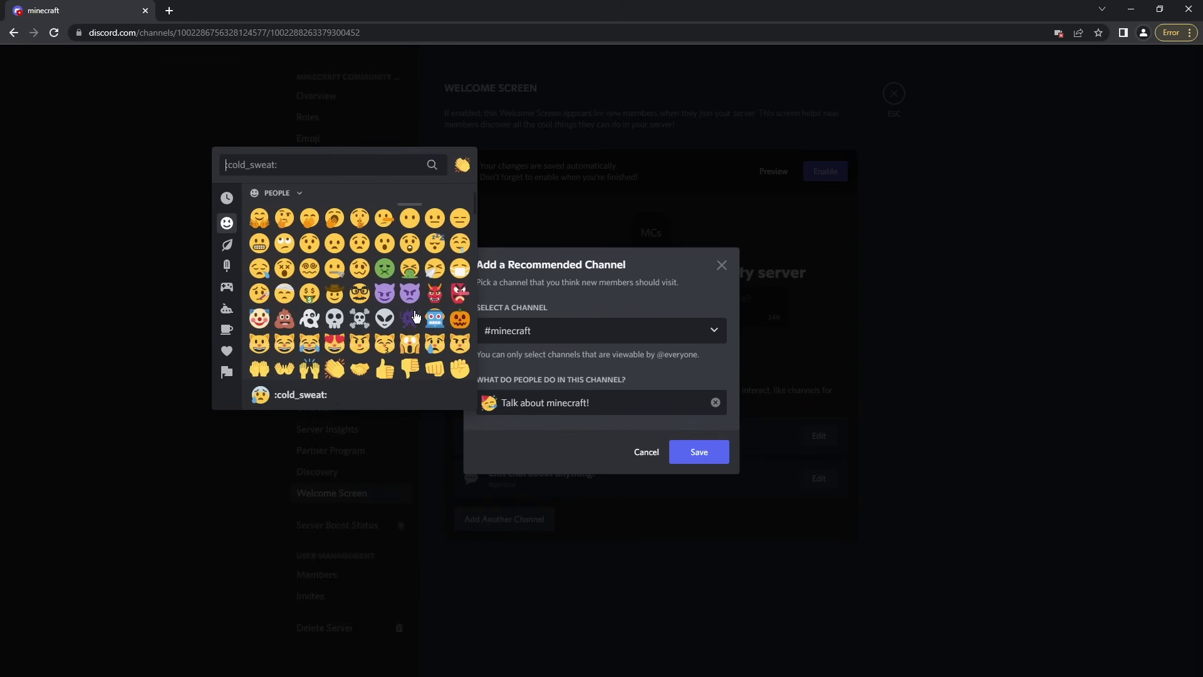
pyautogui.write('pick')
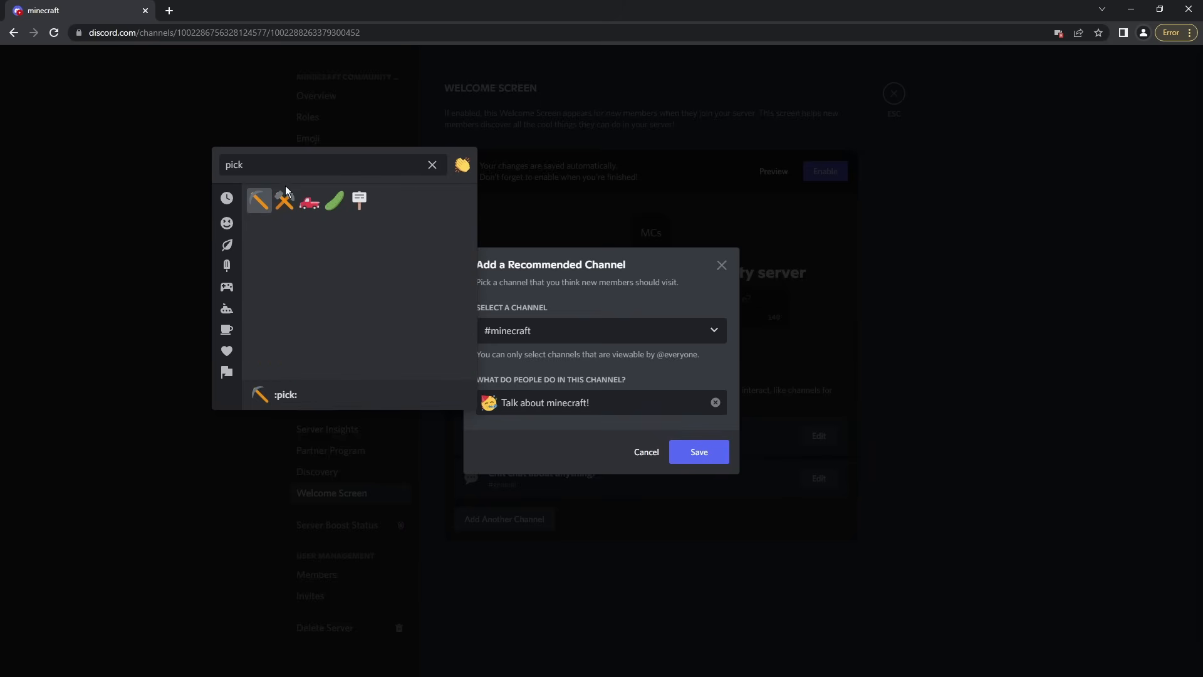
pyautogui.click(267, 208)
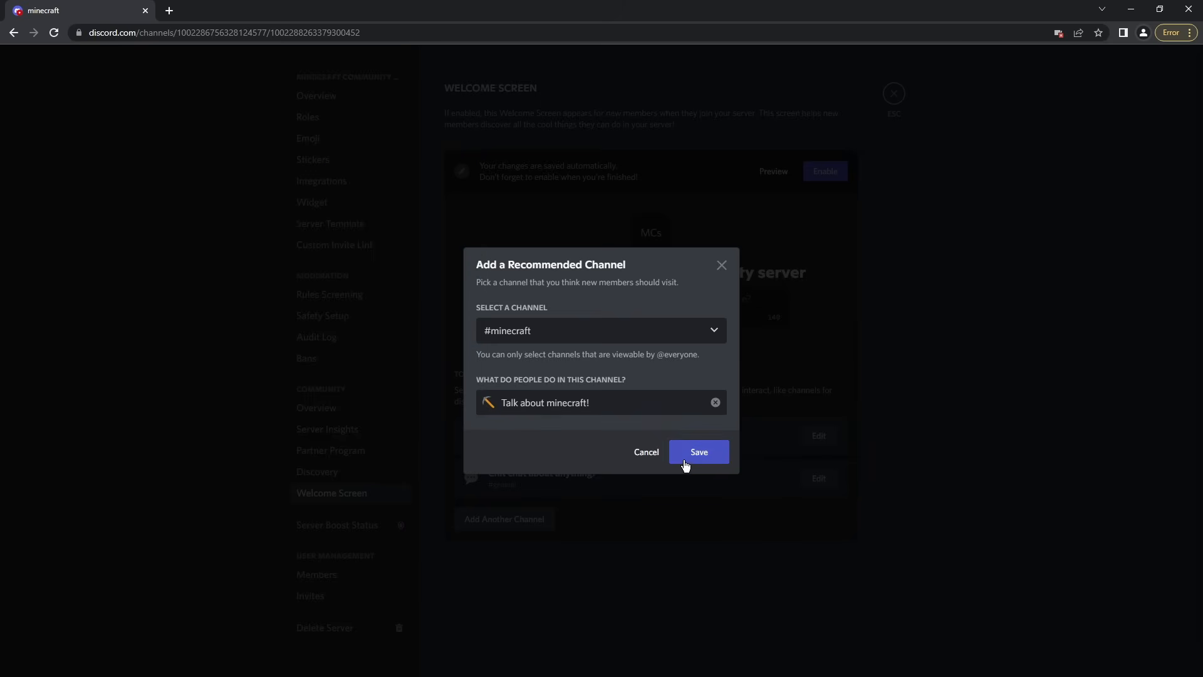
pyautogui.click(686, 460)
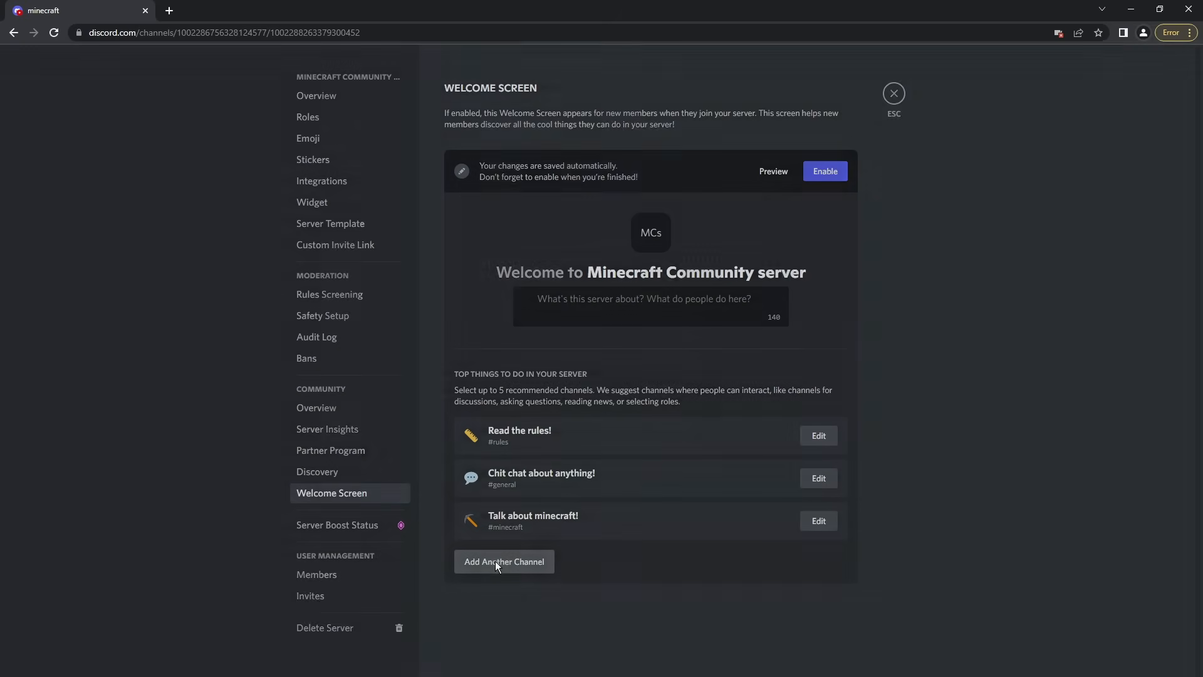
# Recommend #get-roles with a game die emoji and 'Get your roles here!'.
pyautogui.click(496, 562)
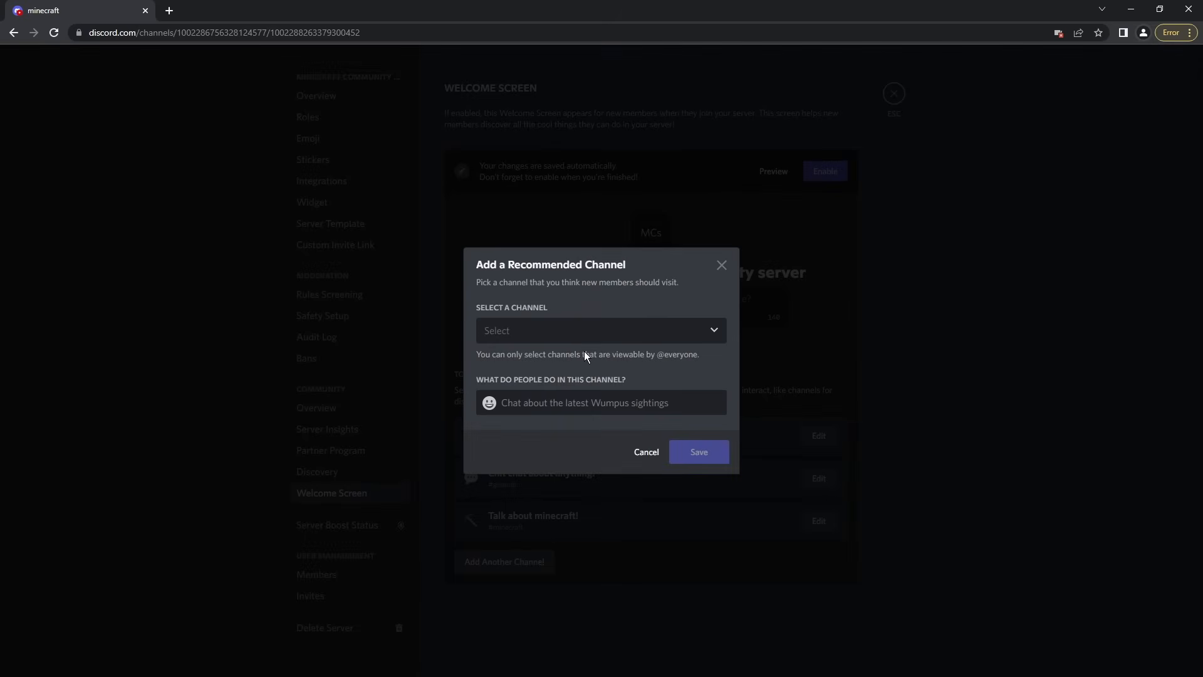
pyautogui.click(561, 331)
pyautogui.click(511, 384)
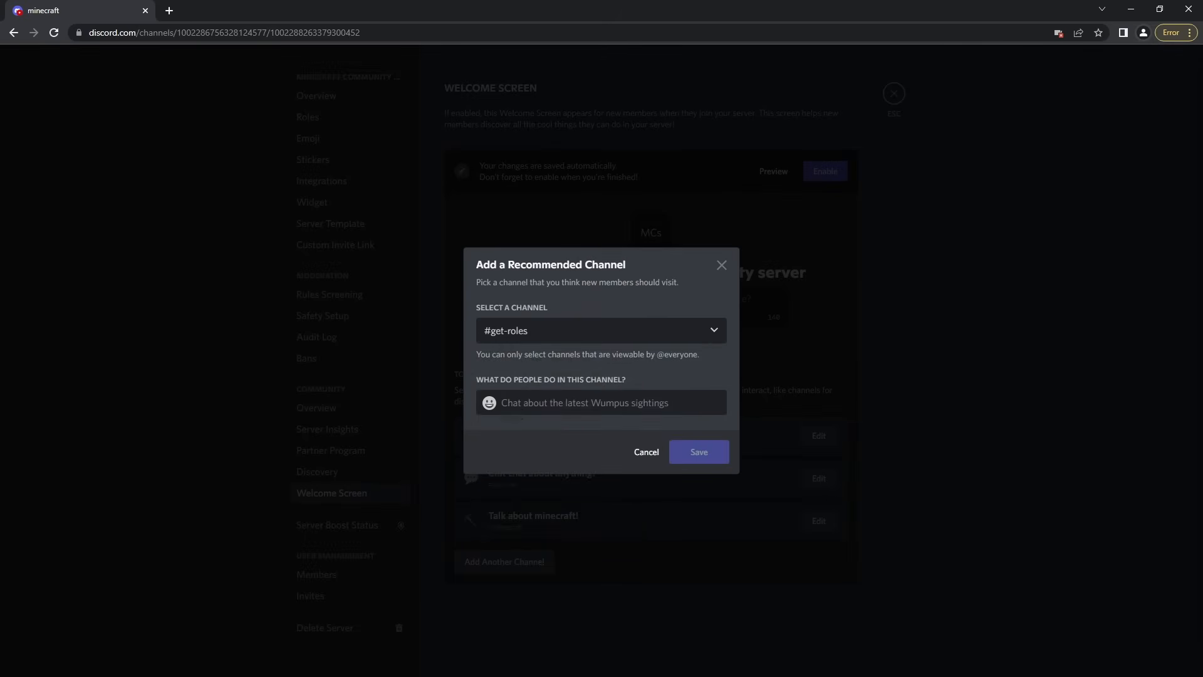
pyautogui.click(520, 413)
pyautogui.write('Get your rol')
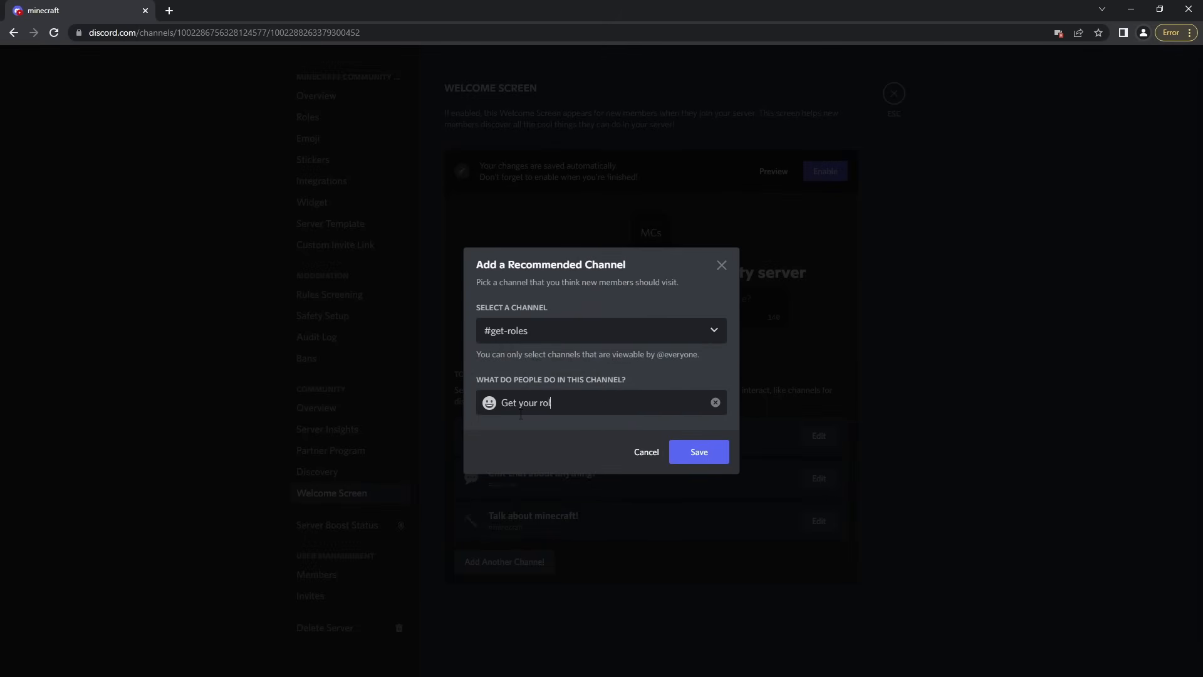
pyautogui.write('es here!')
pyautogui.click(489, 402)
pyautogui.write('dice')
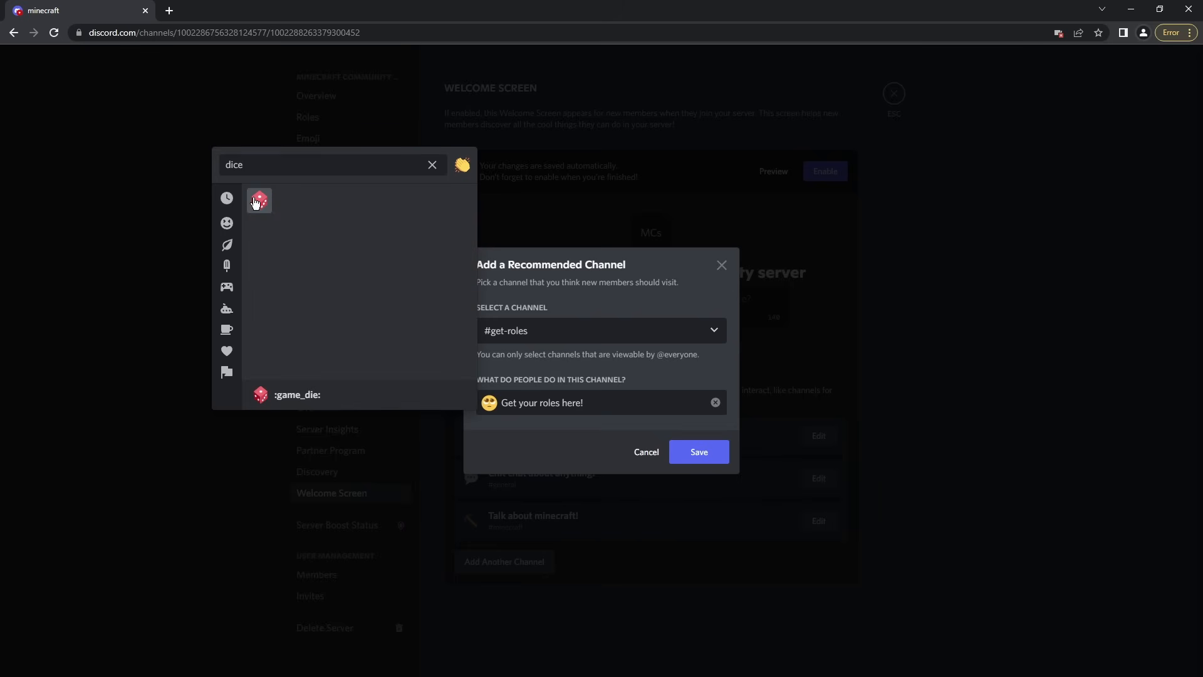
pyautogui.click(257, 202)
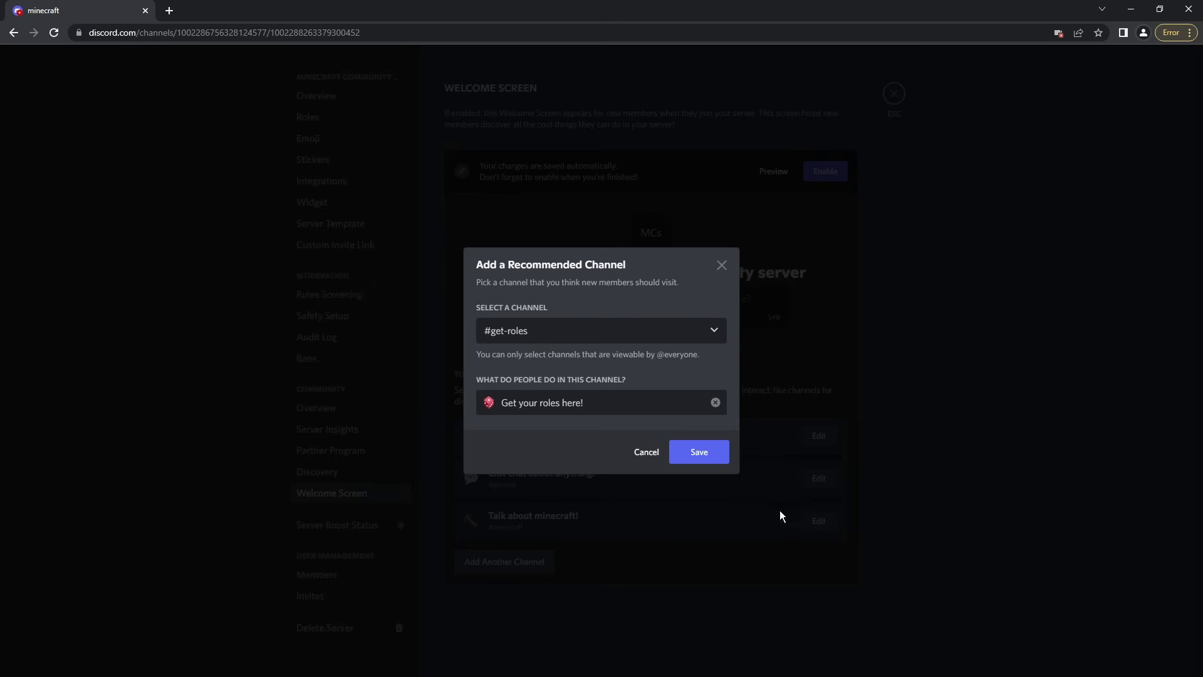
pyautogui.click(697, 453)
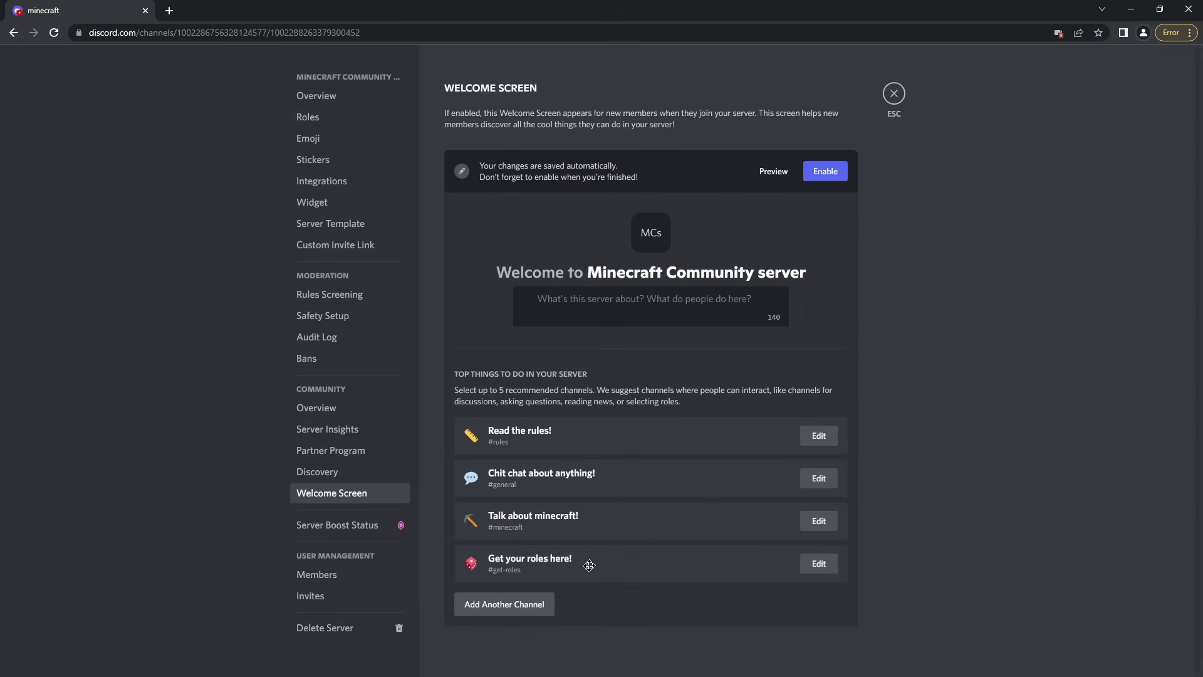
# Move #get-roles to second place, paste the server description, enable the Welcome Screen and preview it.
pyautogui.moveTo(590, 566); pyautogui.dragTo(585, 520)
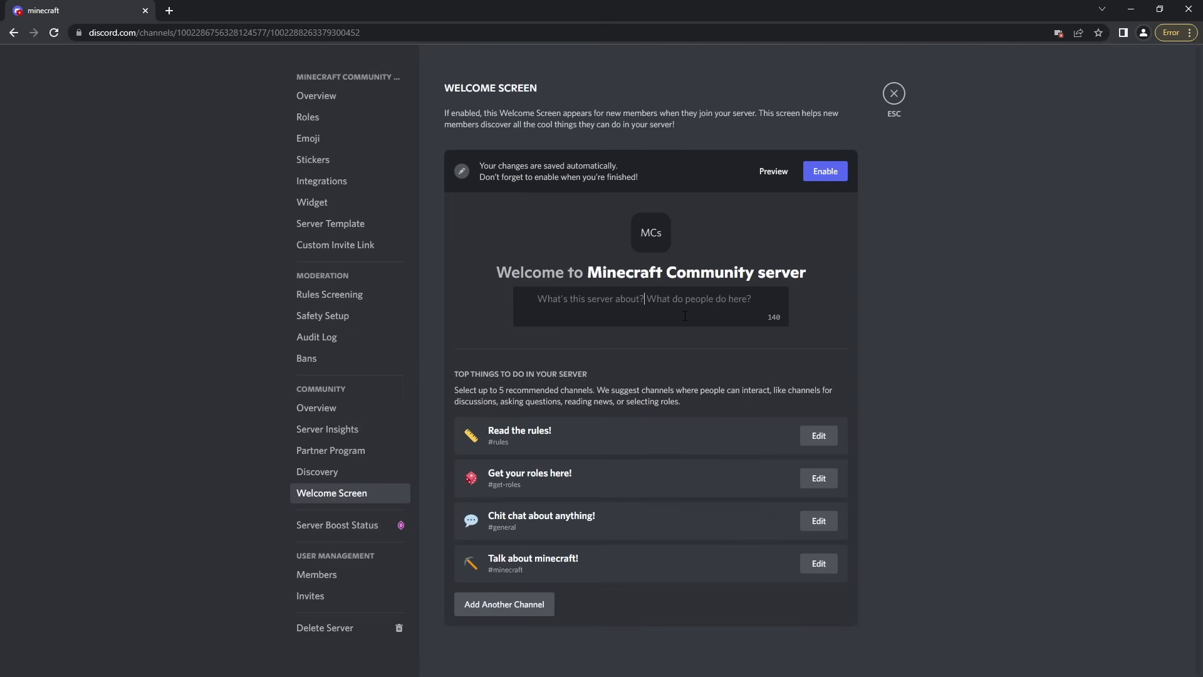
pyautogui.write('Talk about minecraft and minecraft related content in here with like minded individuals!')
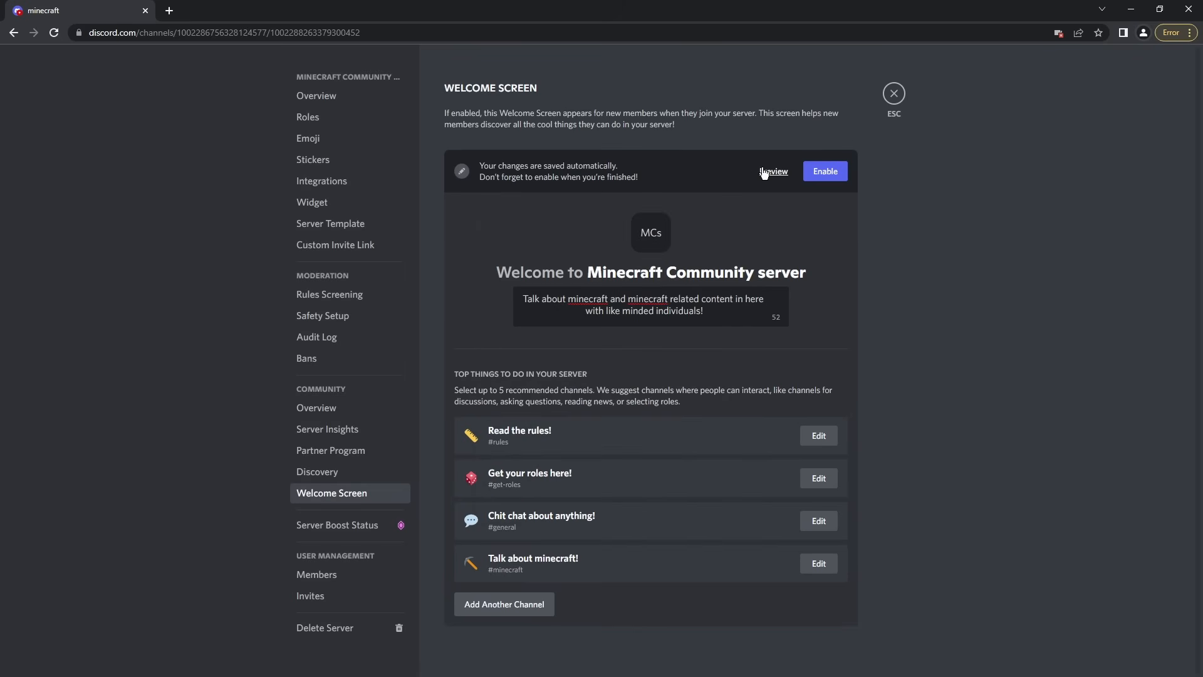
pyautogui.click(818, 182)
pyautogui.click(770, 177)
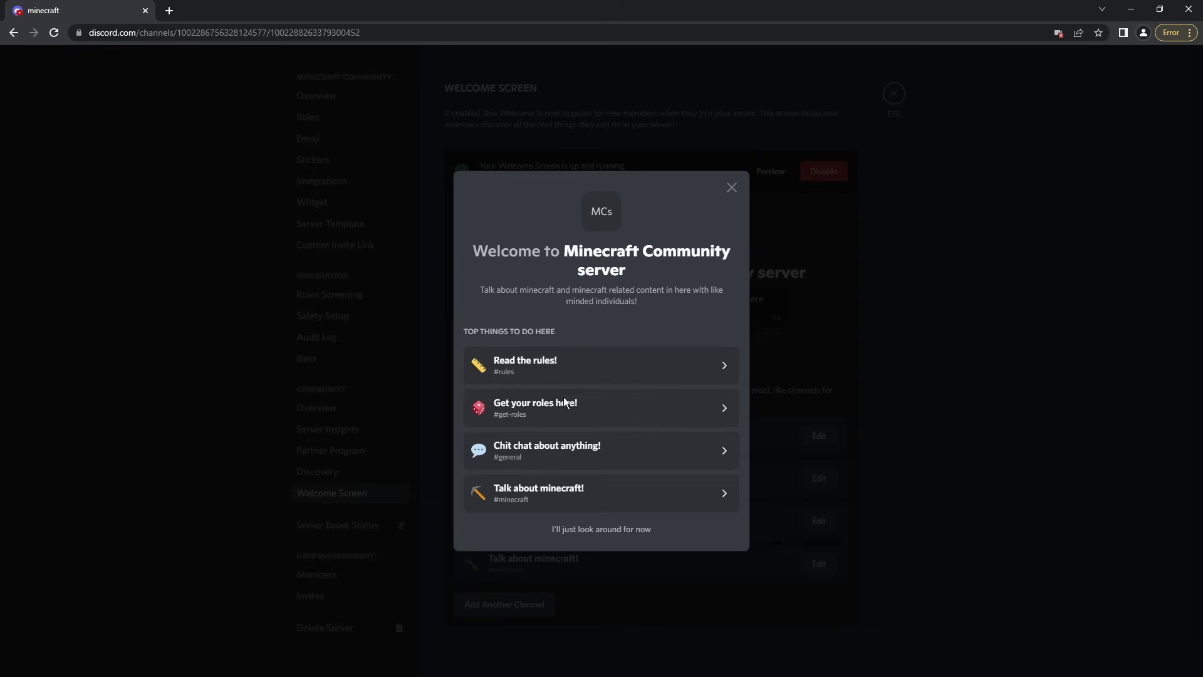
pyautogui.click(559, 372)
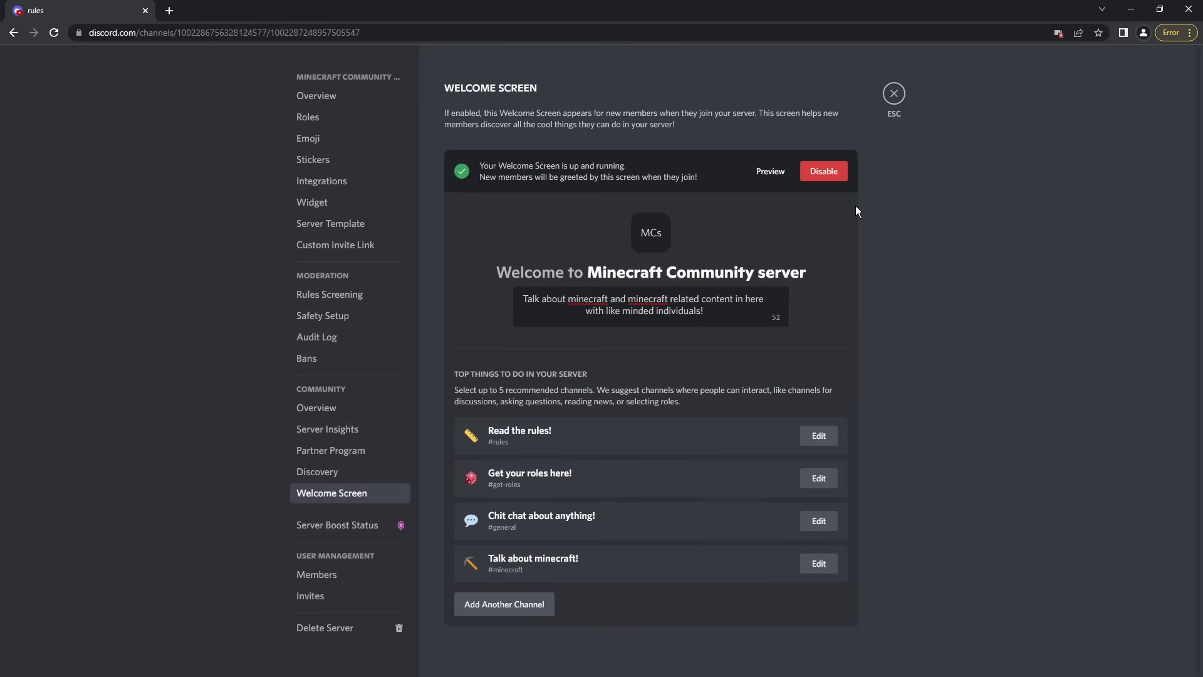
# Close server settings, check the Events panel, and bring up the #announcements channel's options.
pyautogui.click(895, 94)
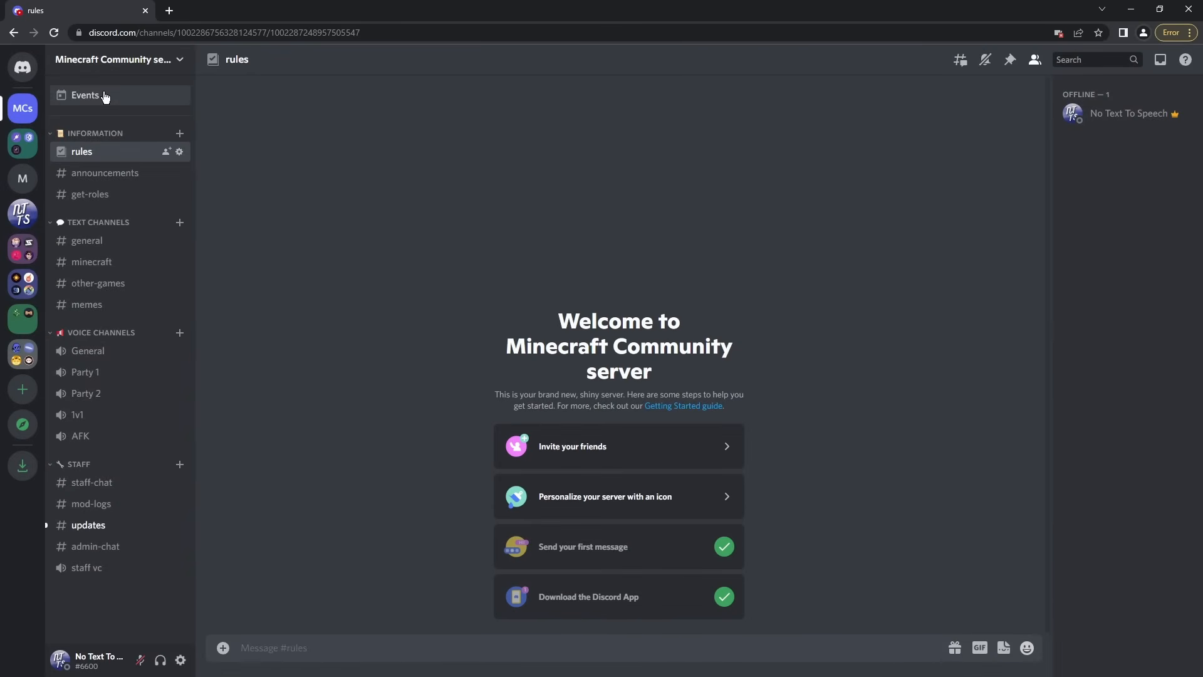
pyautogui.click(125, 95)
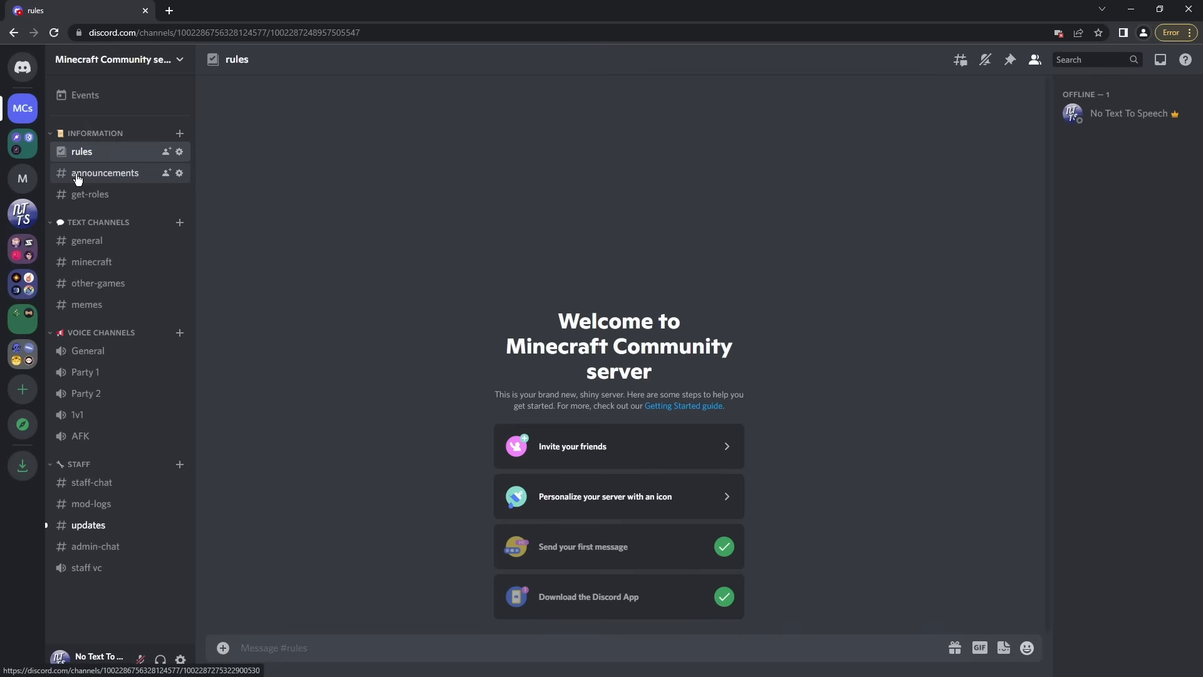
pyautogui.rightClick(77, 179)
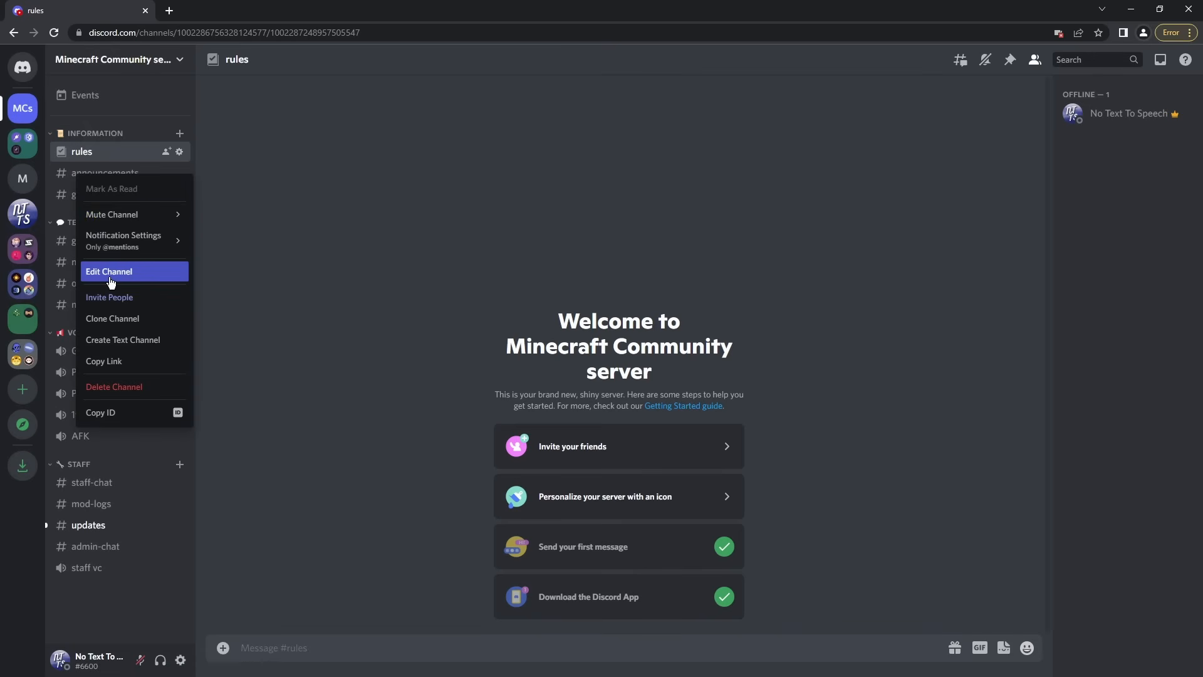
# Turn #announcements into an Announcement Channel and save the change.
pyautogui.click(107, 277)
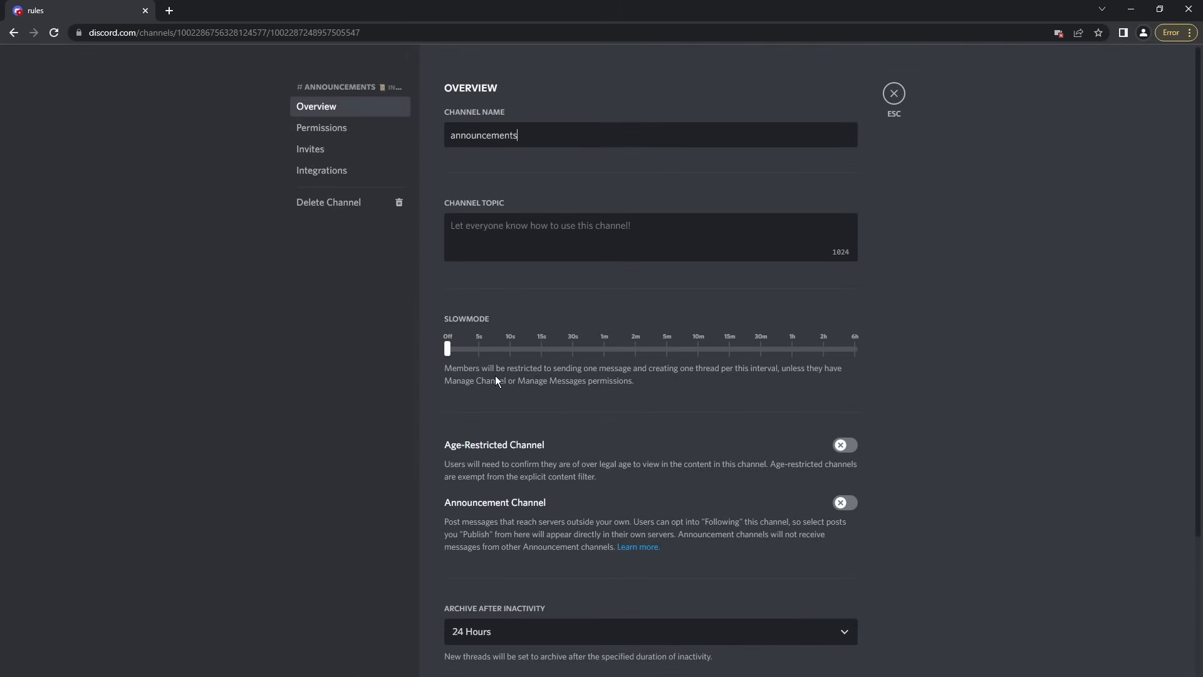
pyautogui.scroll(-1, 467, 420)
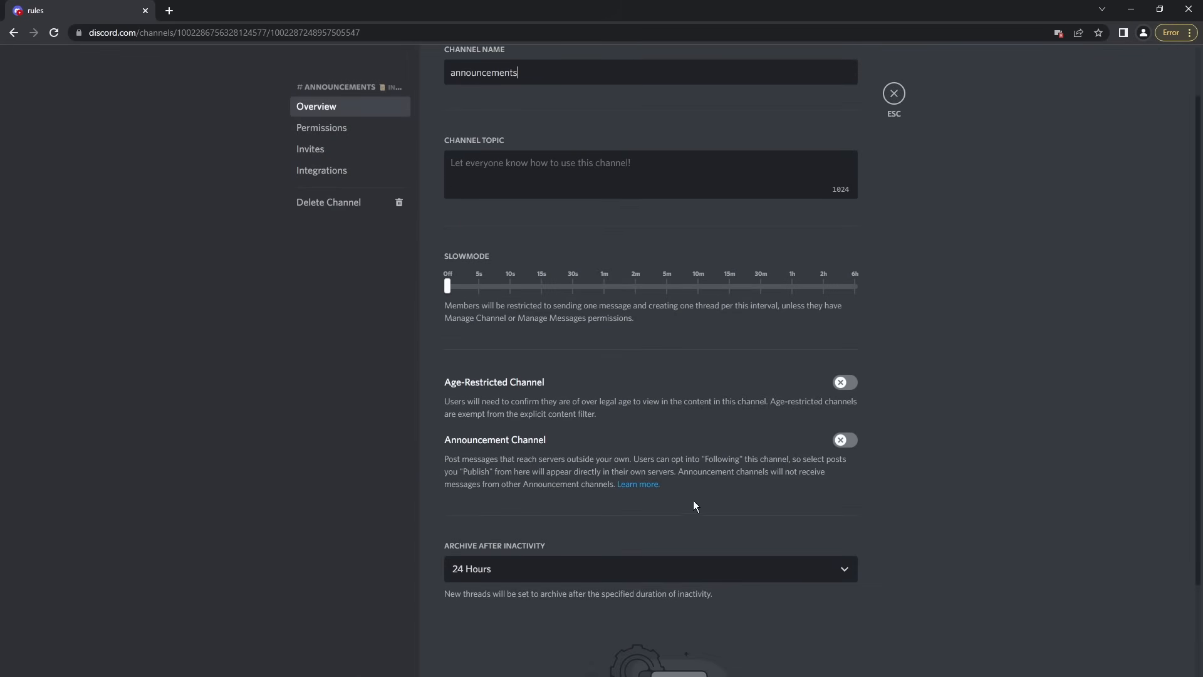
pyautogui.click(845, 440)
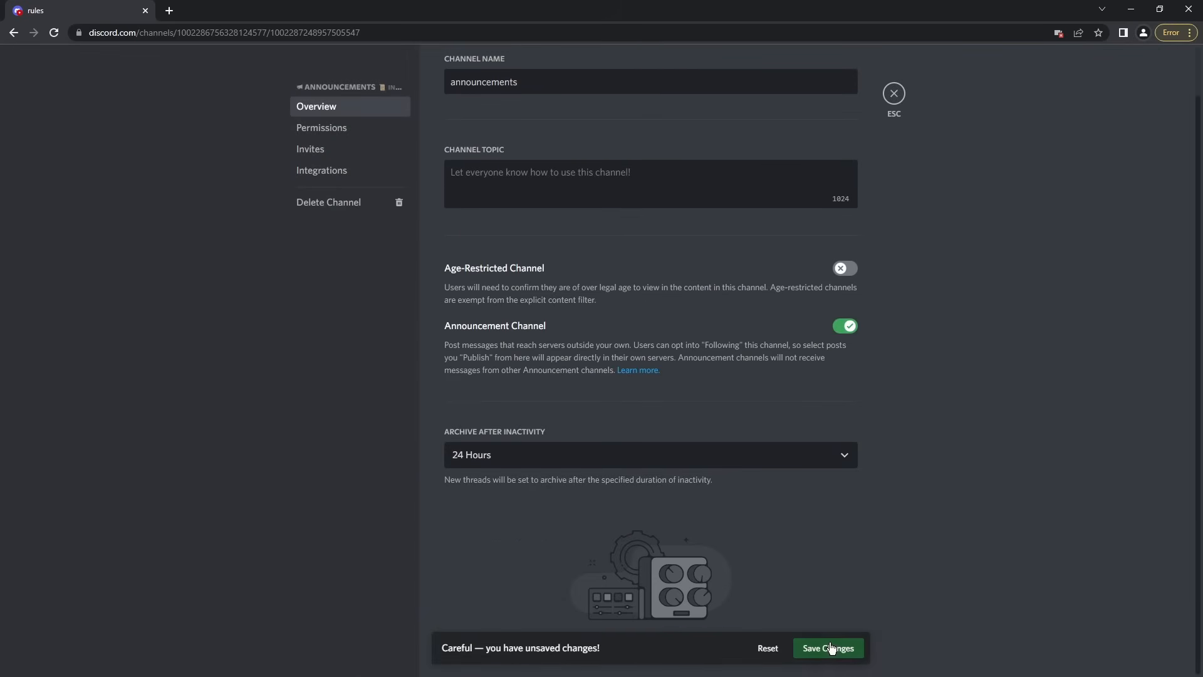
pyautogui.click(832, 651)
pyautogui.click(895, 94)
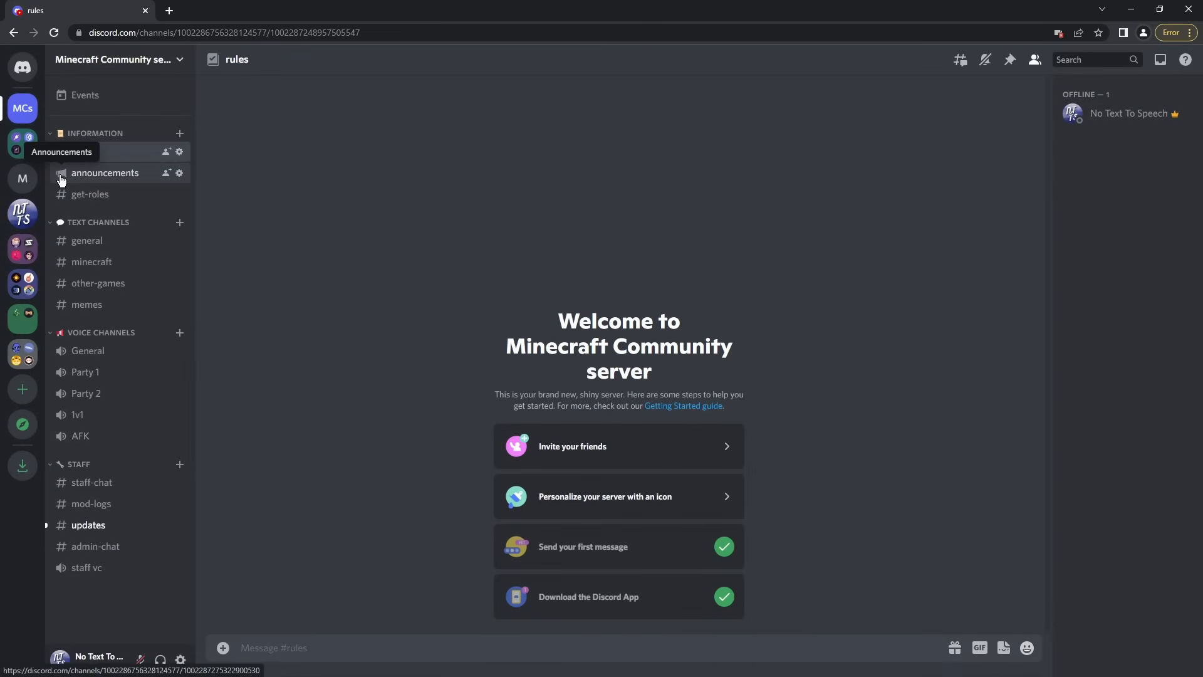
# Post the test message 'asjkhdjkashd' in #announcements, publish it, then switch to No Text To Speech.
pyautogui.click(62, 178)
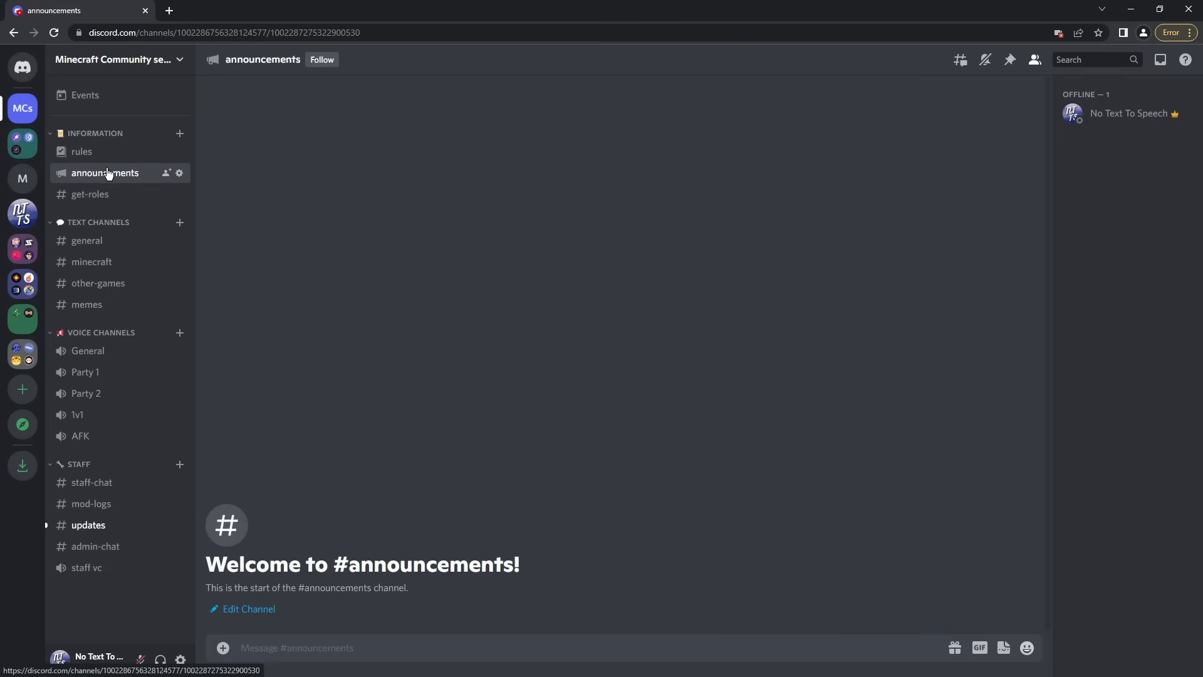
pyautogui.write('asjkhdjkashd')
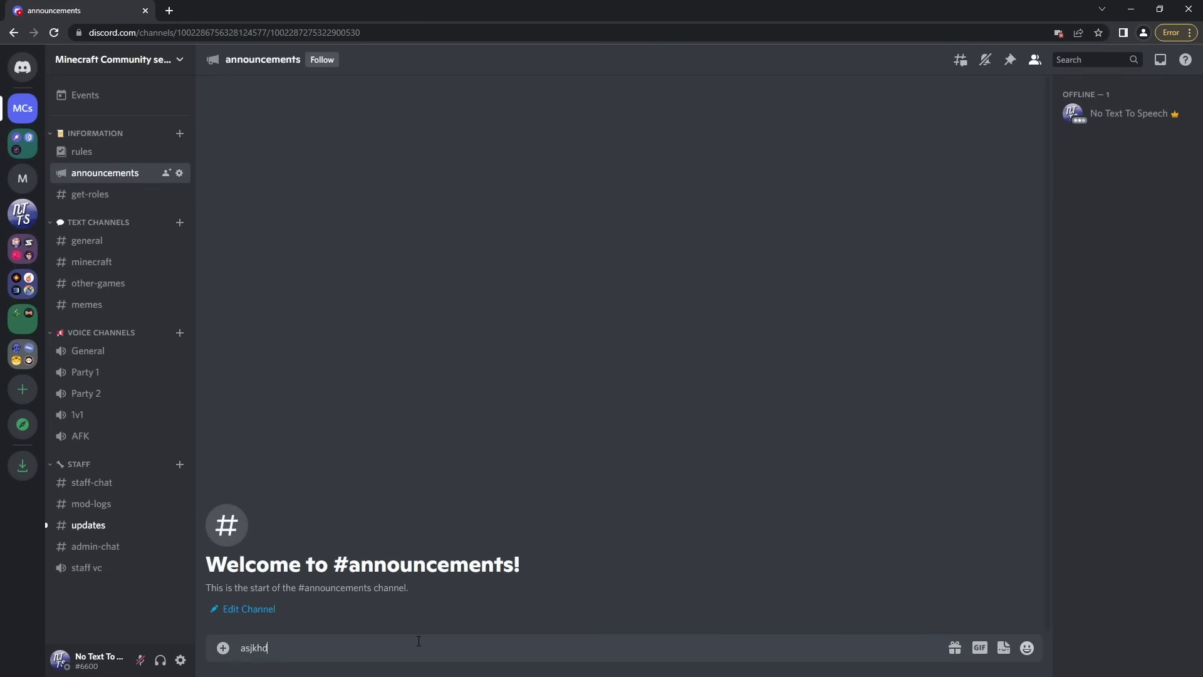
pyautogui.press('Return')
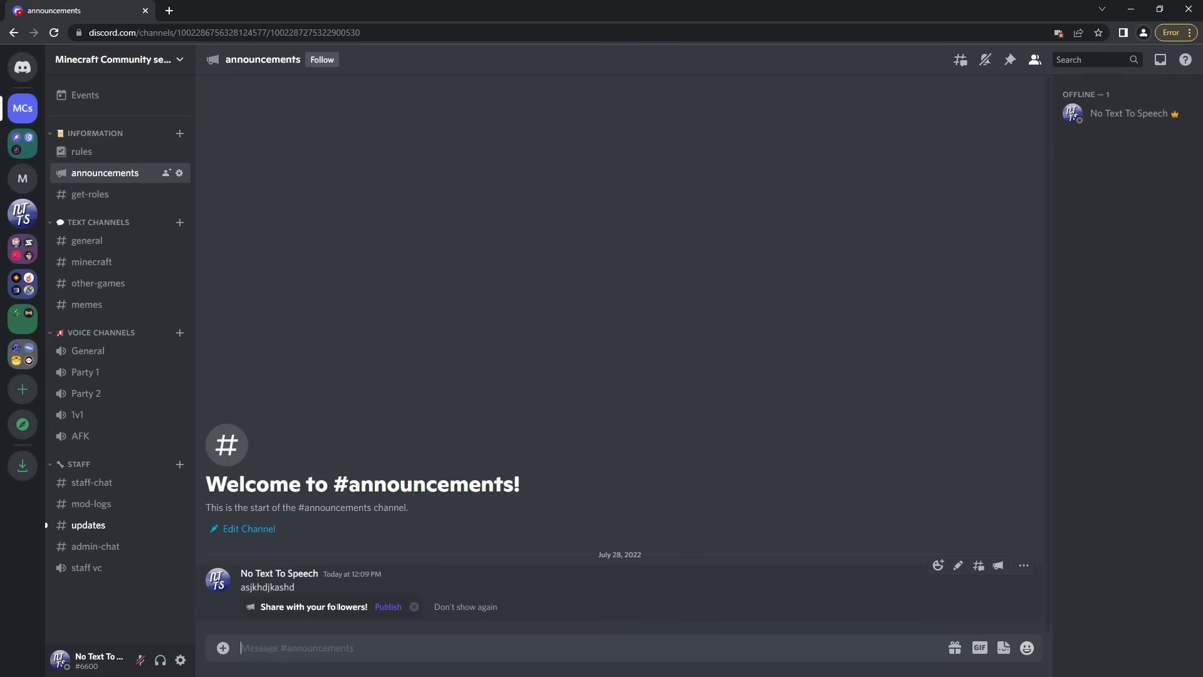
pyautogui.click(389, 607)
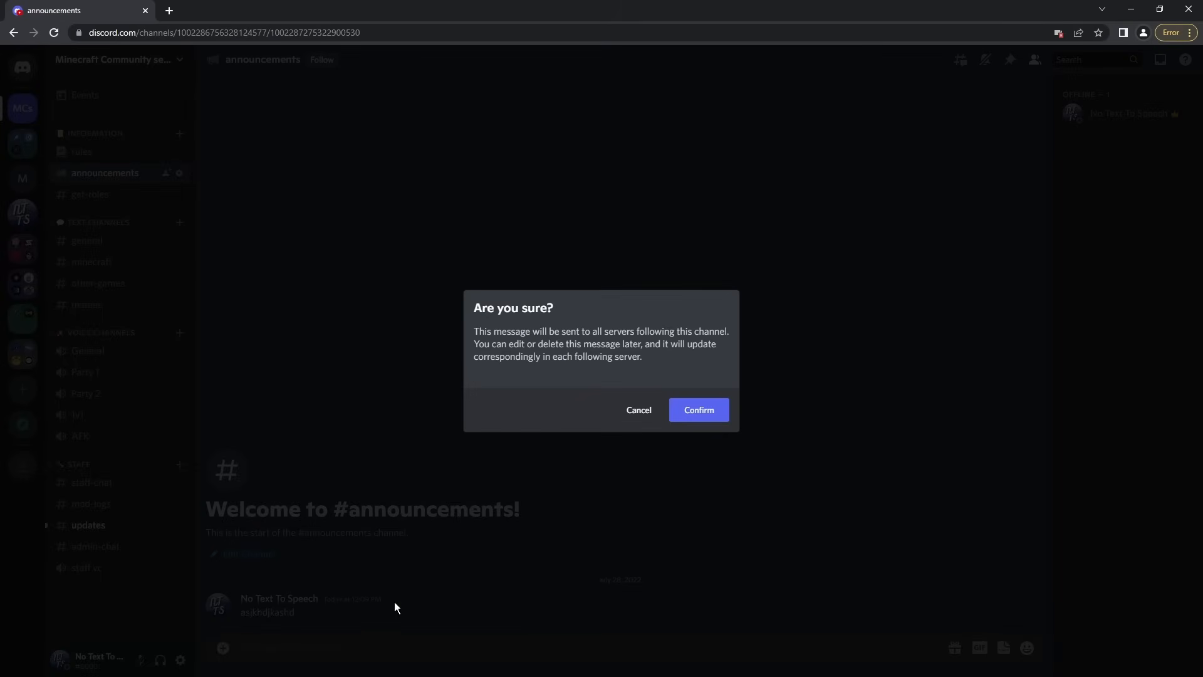
pyautogui.click(680, 414)
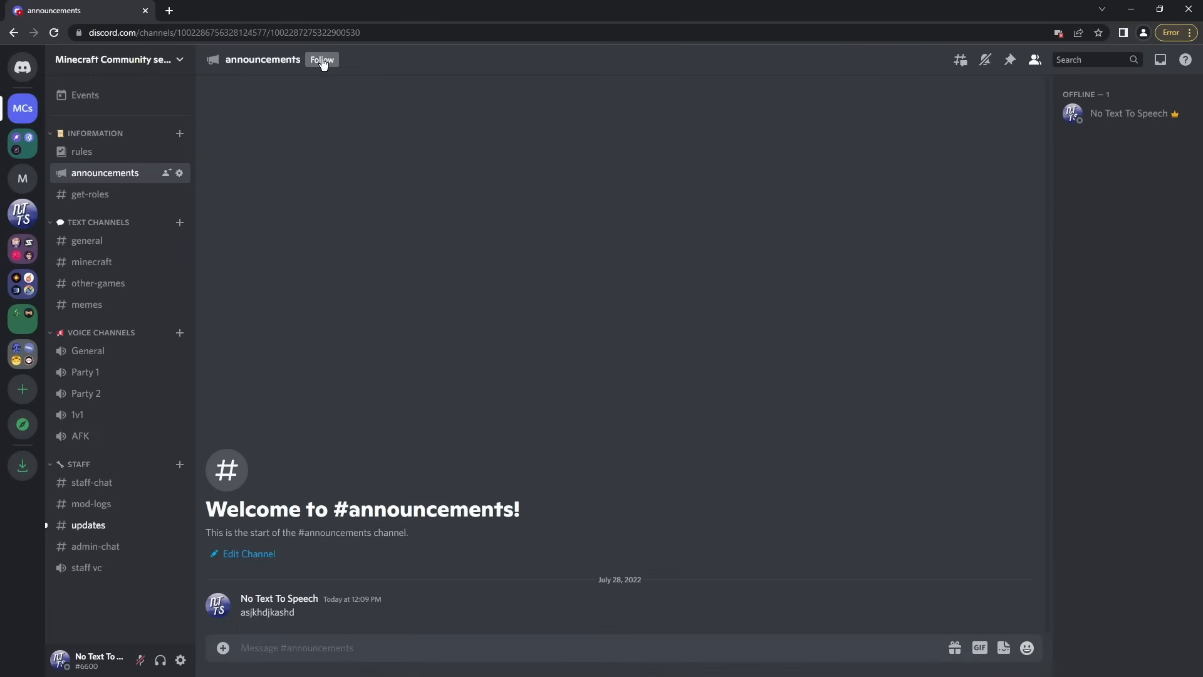
pyautogui.click(22, 213)
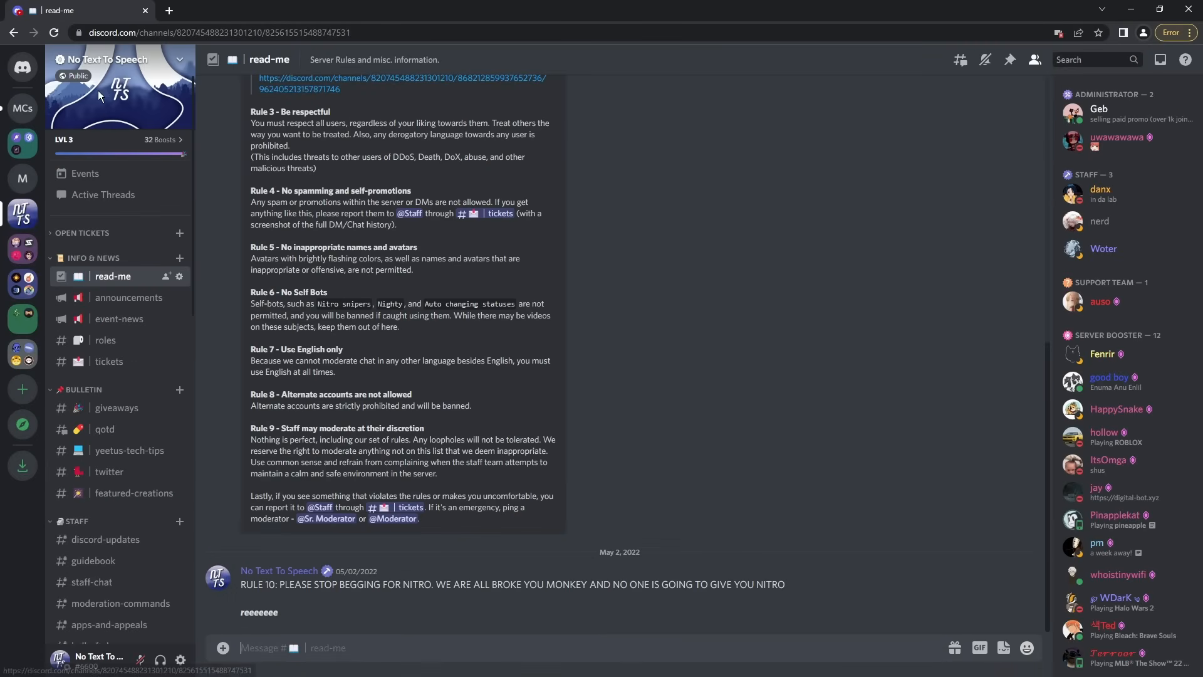
# Open the other server's #announcements and start following it into the Minecraft Community server.
pyautogui.click(119, 297)
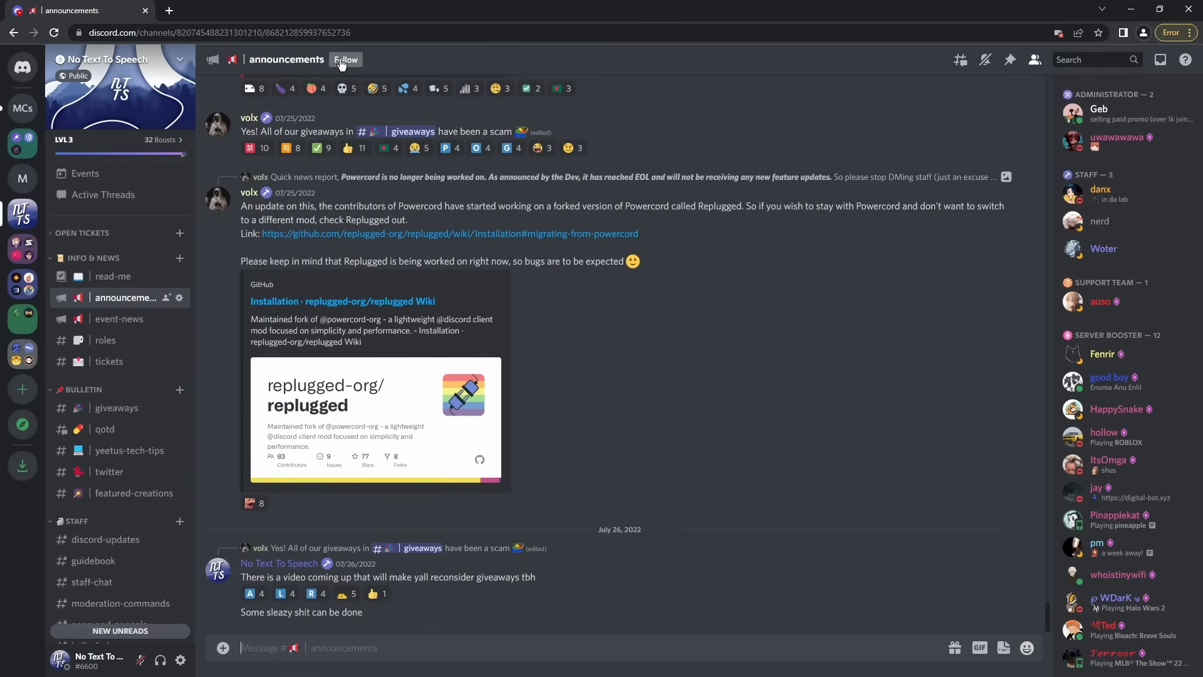
pyautogui.click(345, 60)
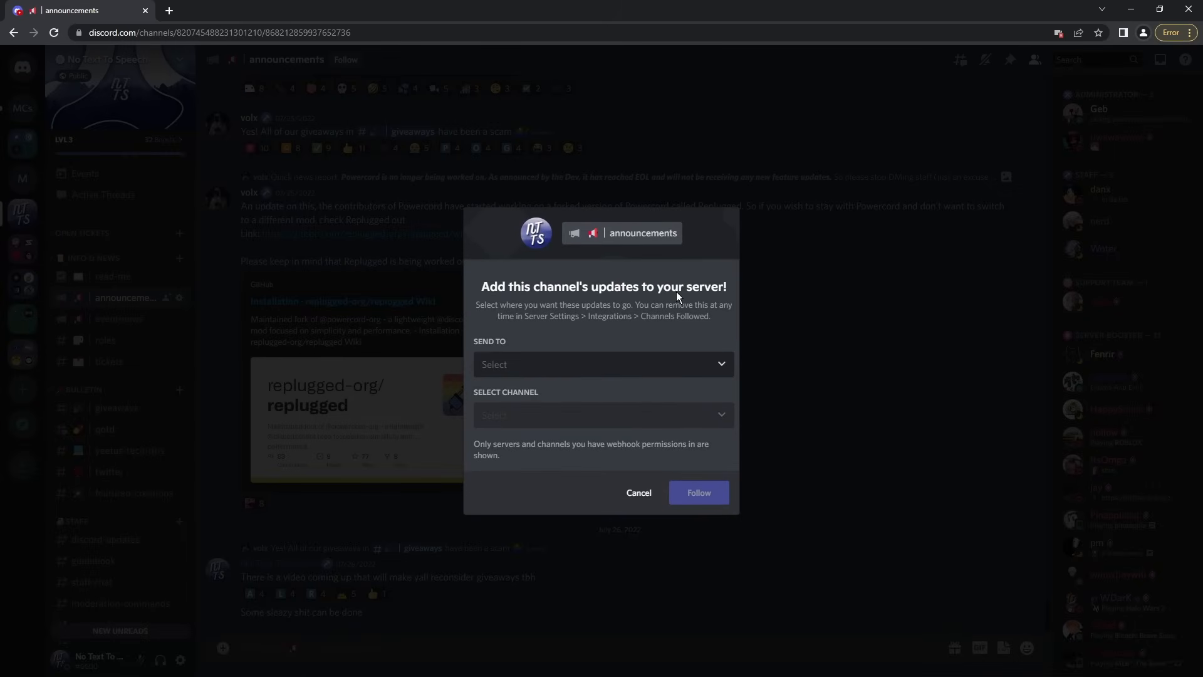
pyautogui.click(527, 368)
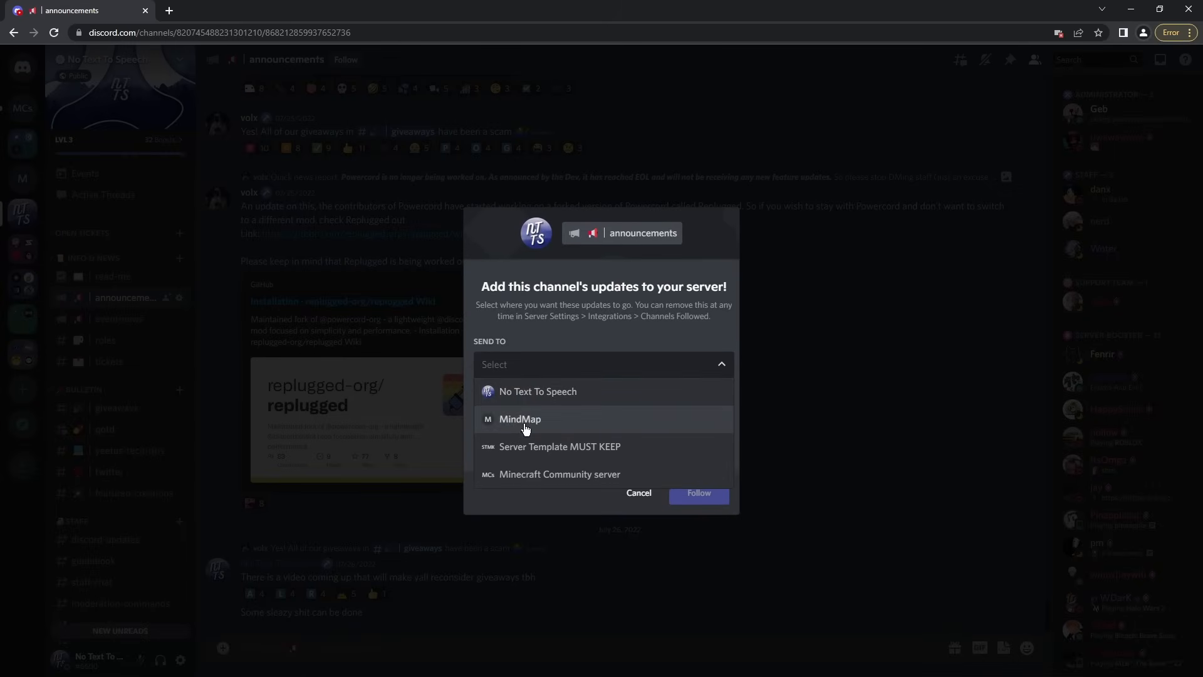
pyautogui.click(558, 474)
# Pick #general as the destination, cancel the follow, and return to Minecraft Community.
pyautogui.click(531, 415)
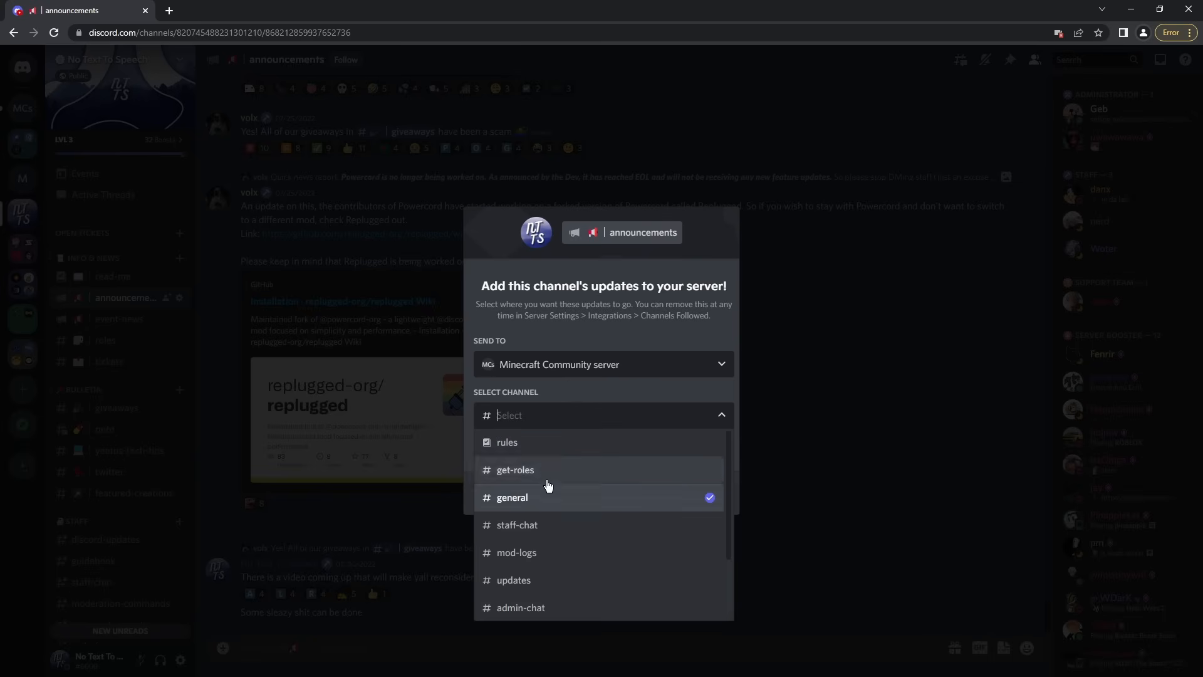
pyautogui.scroll(-2, 527, 549)
pyautogui.scroll(2, 524, 545)
pyautogui.scroll(-1, 533, 456)
pyautogui.scroll(1, 533, 456)
pyautogui.click(514, 493)
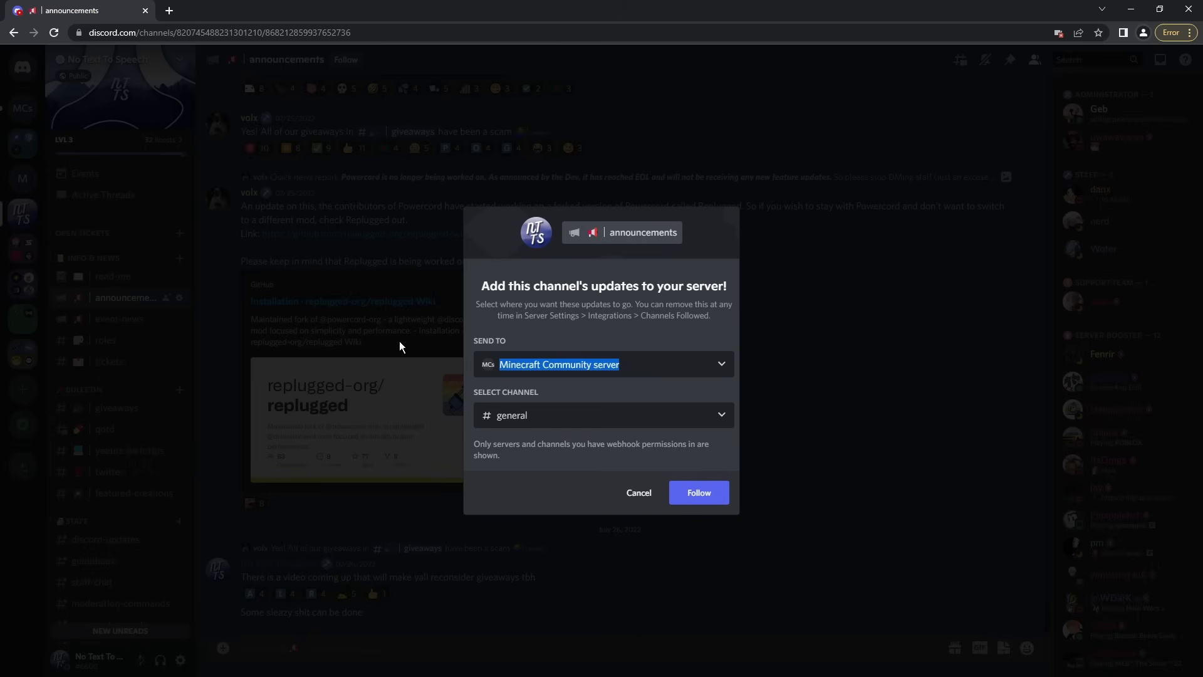
pyautogui.click(640, 494)
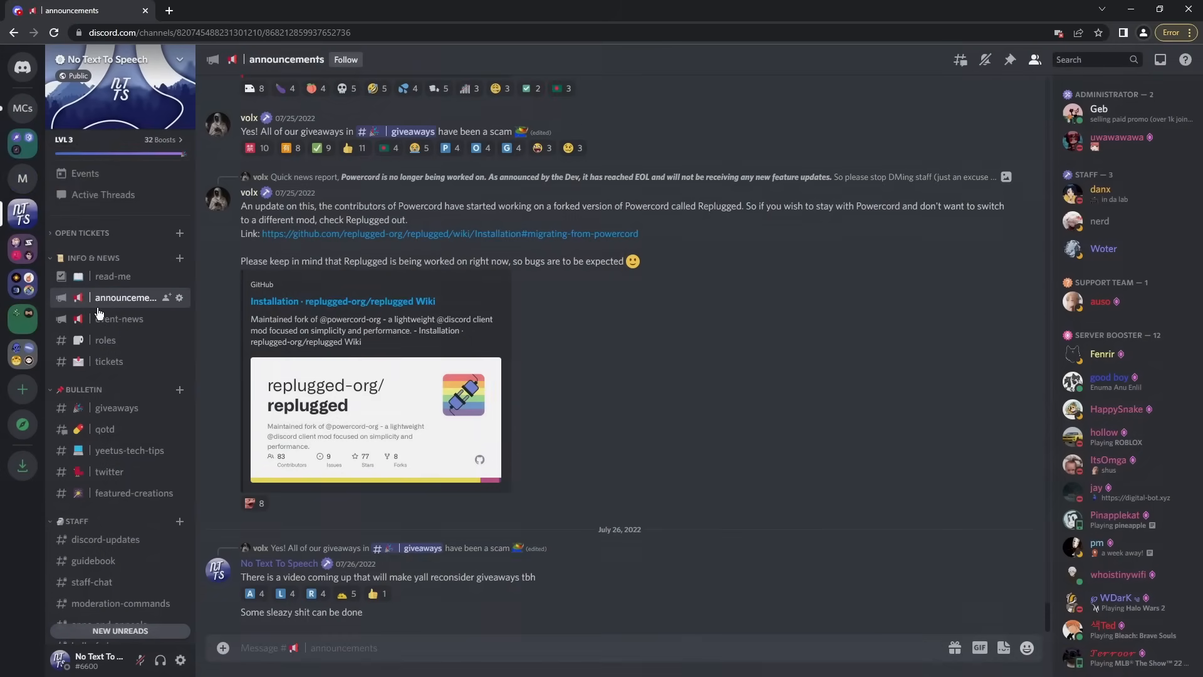
pyautogui.click(16, 109)
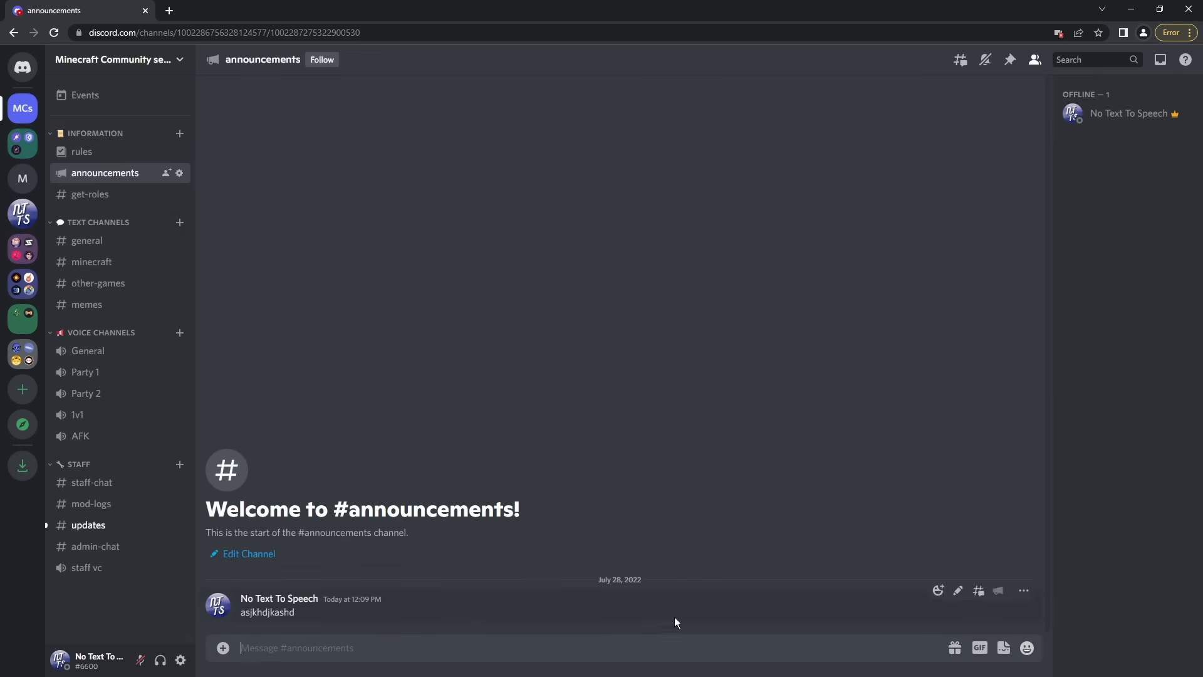
pyautogui.click(119, 60)
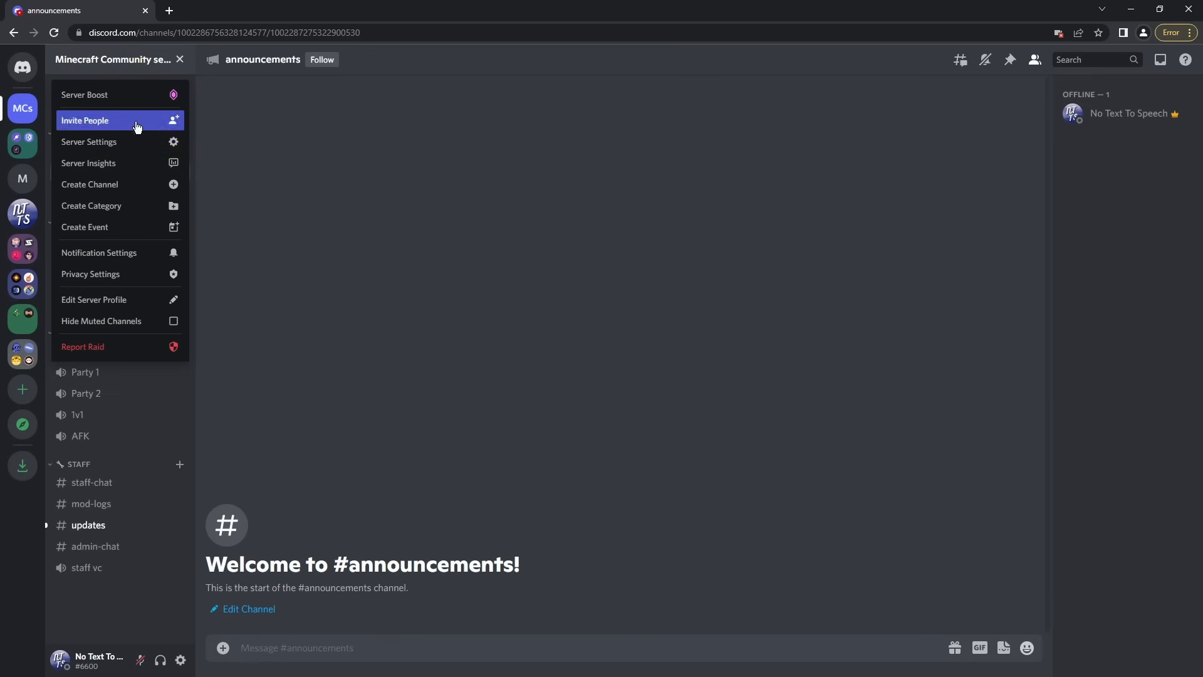
# Remove the test message and set AFK as the inactive channel with a 15-minute timeout.
pyautogui.press('Escape')
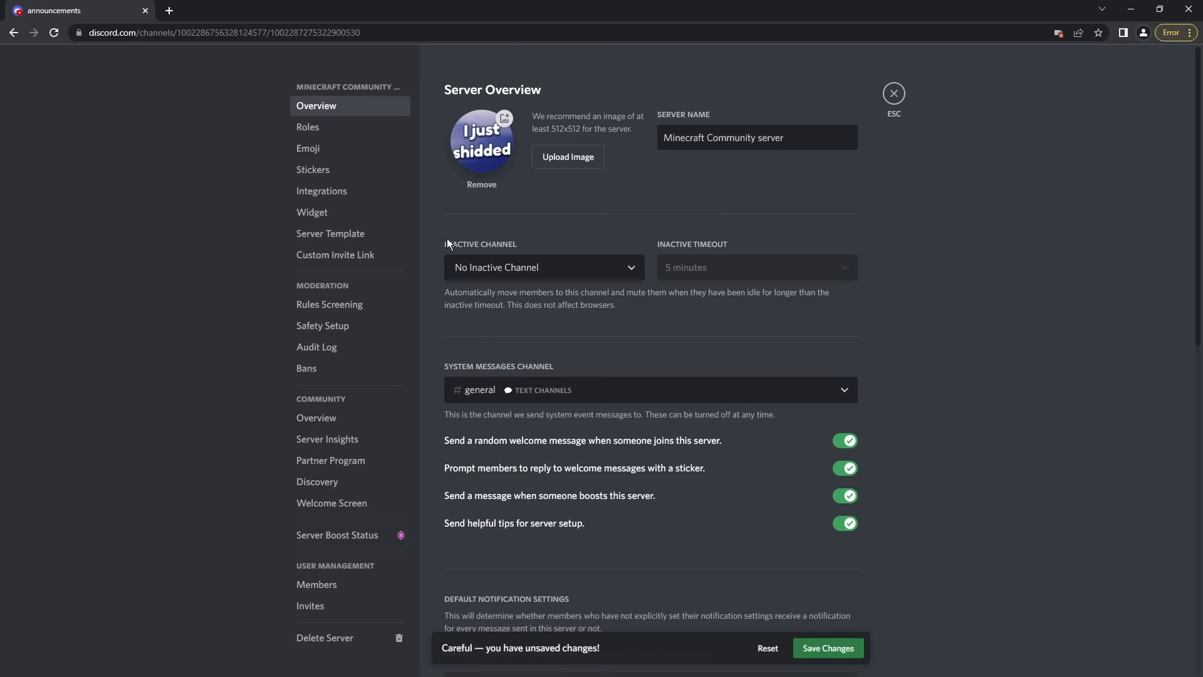
pyautogui.click(496, 262)
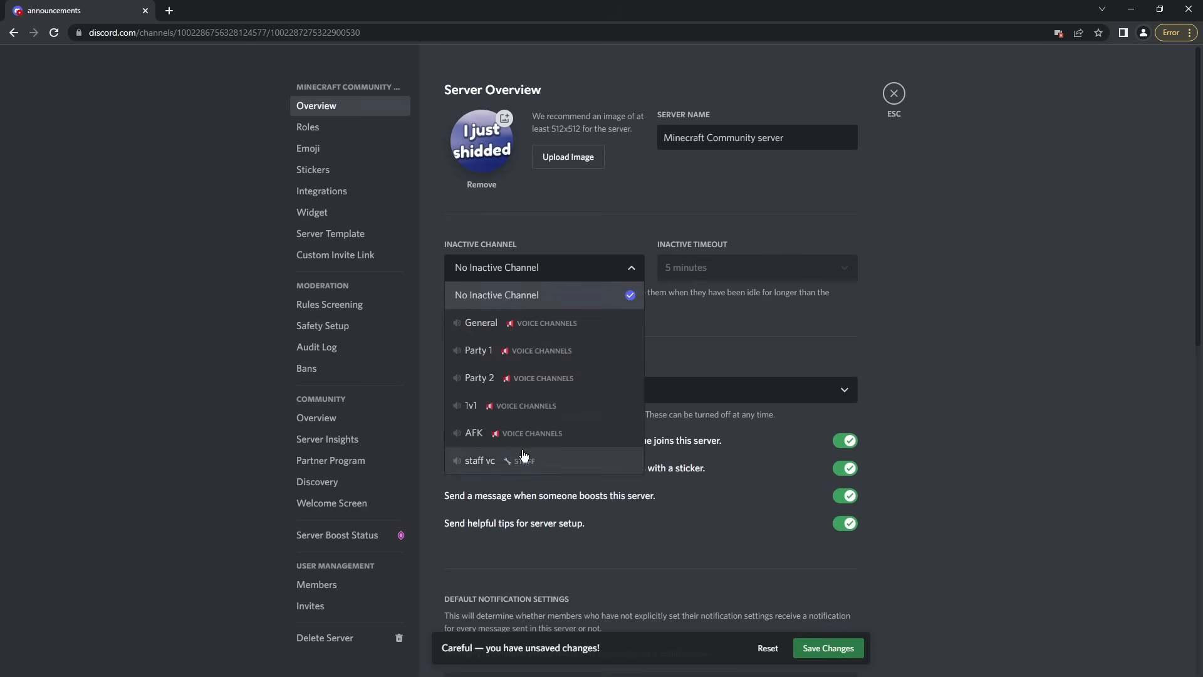
pyautogui.click(511, 435)
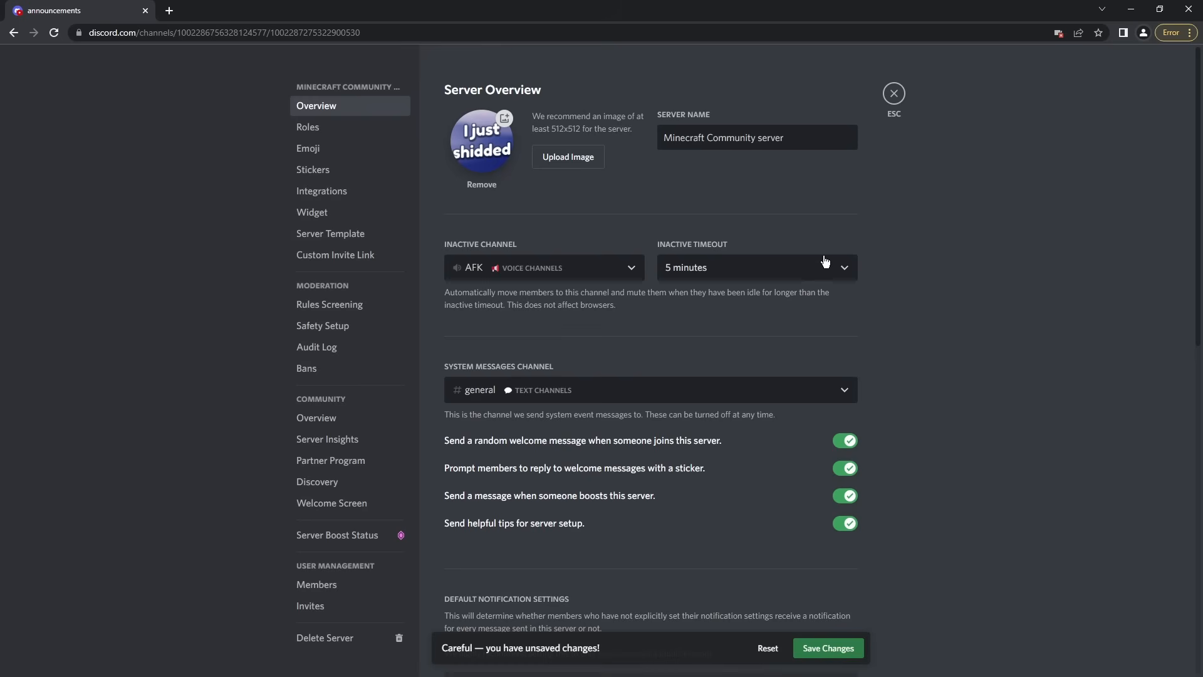
pyautogui.click(749, 269)
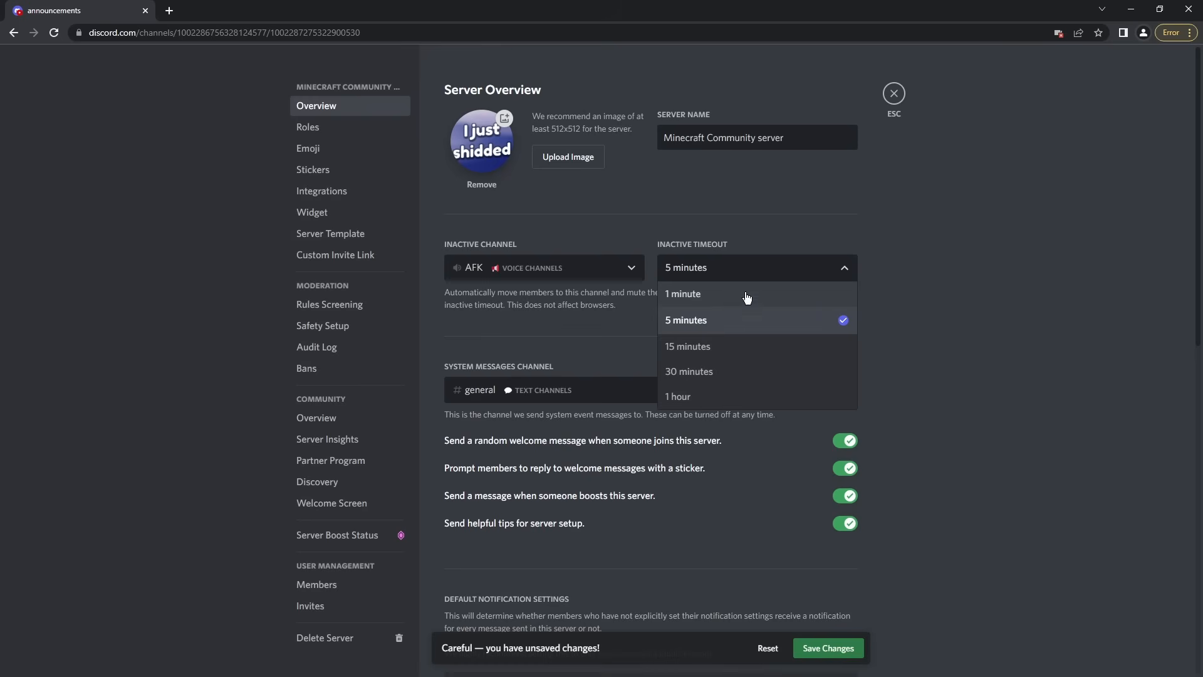
pyautogui.click(699, 347)
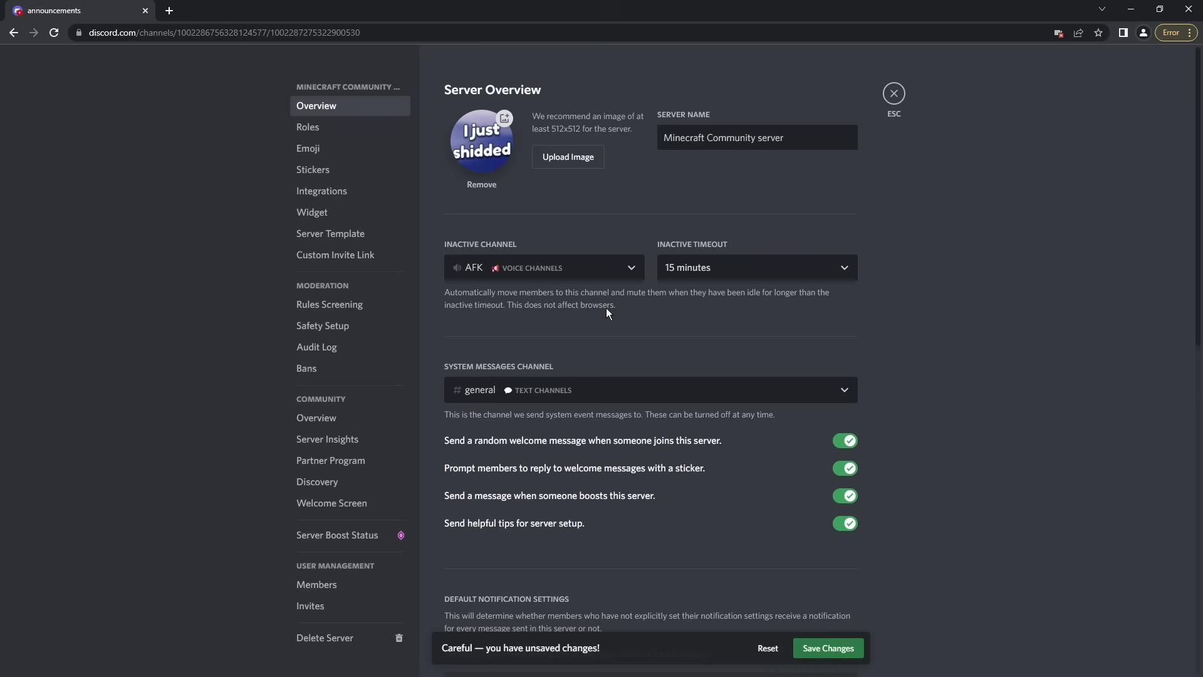
# Turn off server setup tips, show the boost progress bar, and save the settings.
pyautogui.scroll(-2, 607, 309)
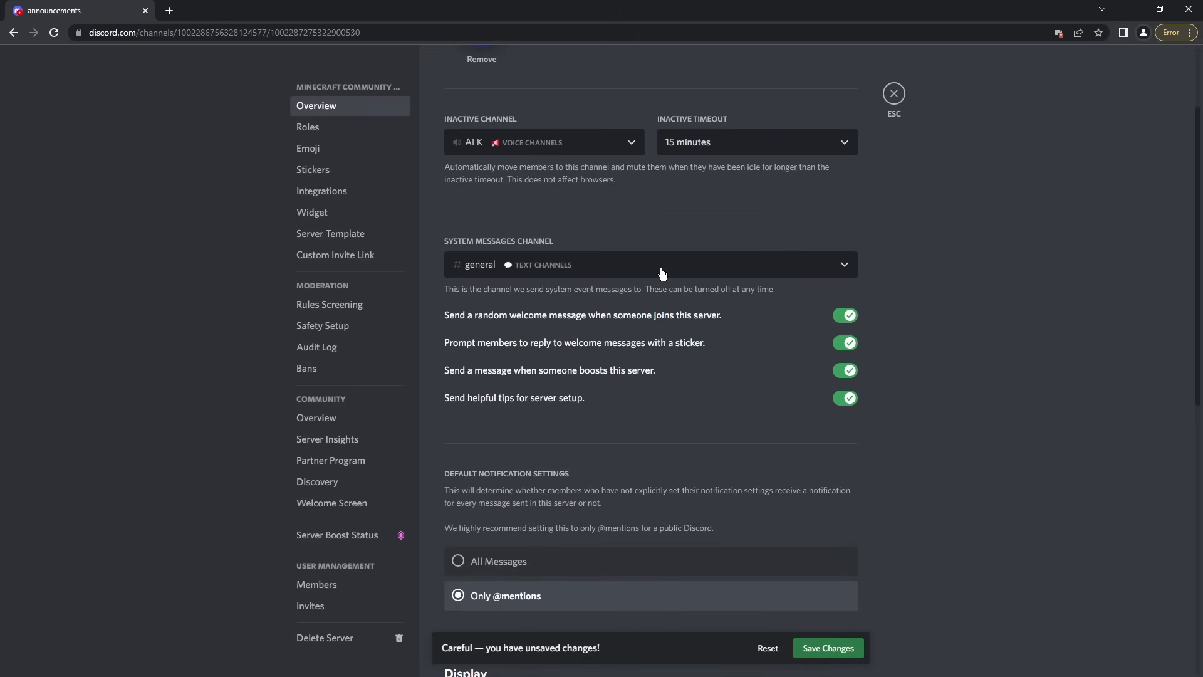
pyautogui.click(845, 400)
pyautogui.scroll(-3, 729, 289)
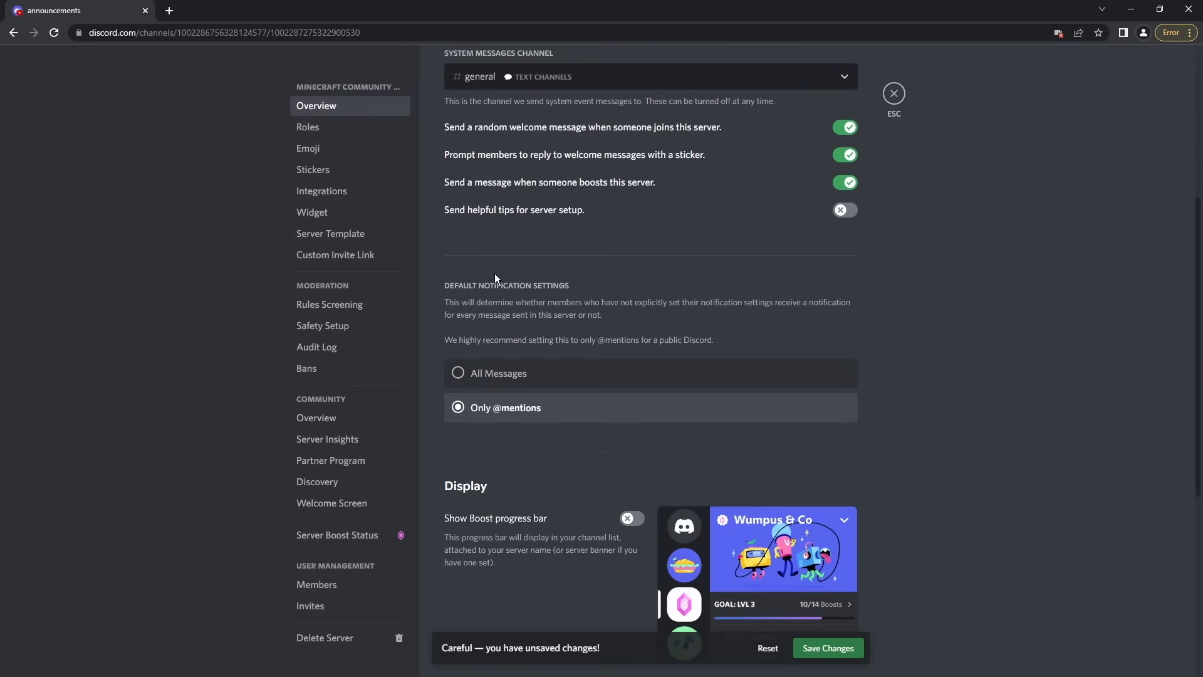
pyautogui.scroll(-3, 490, 376)
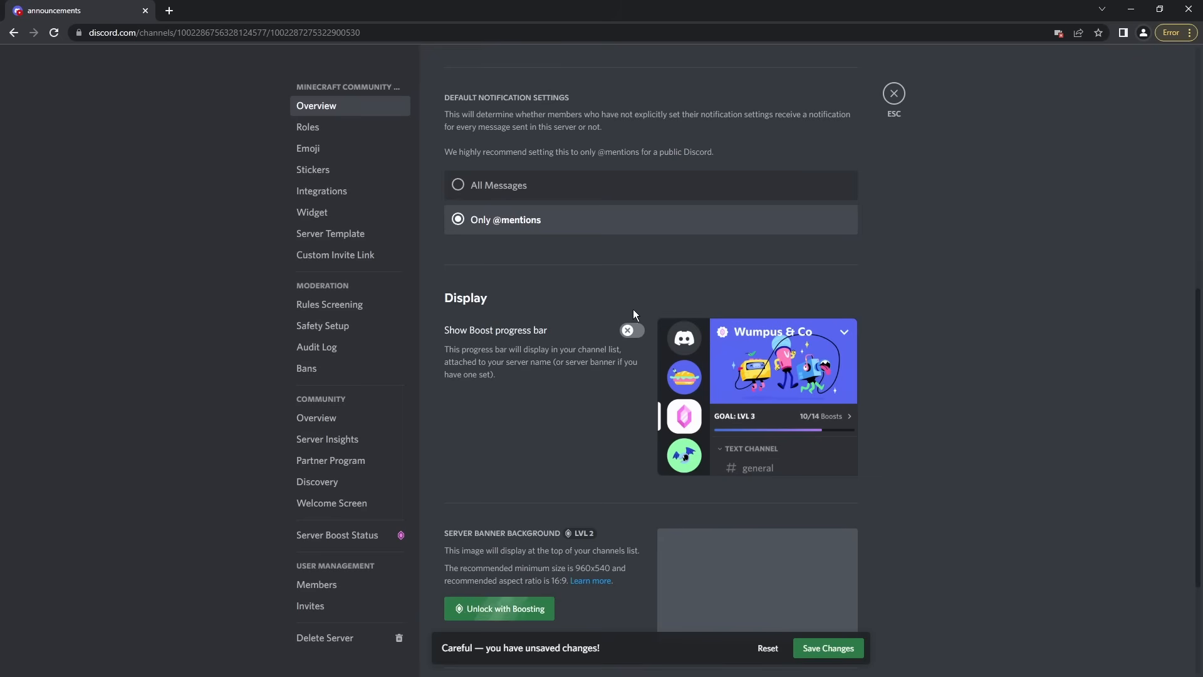
pyautogui.click(631, 331)
pyautogui.scroll(-2, 625, 435)
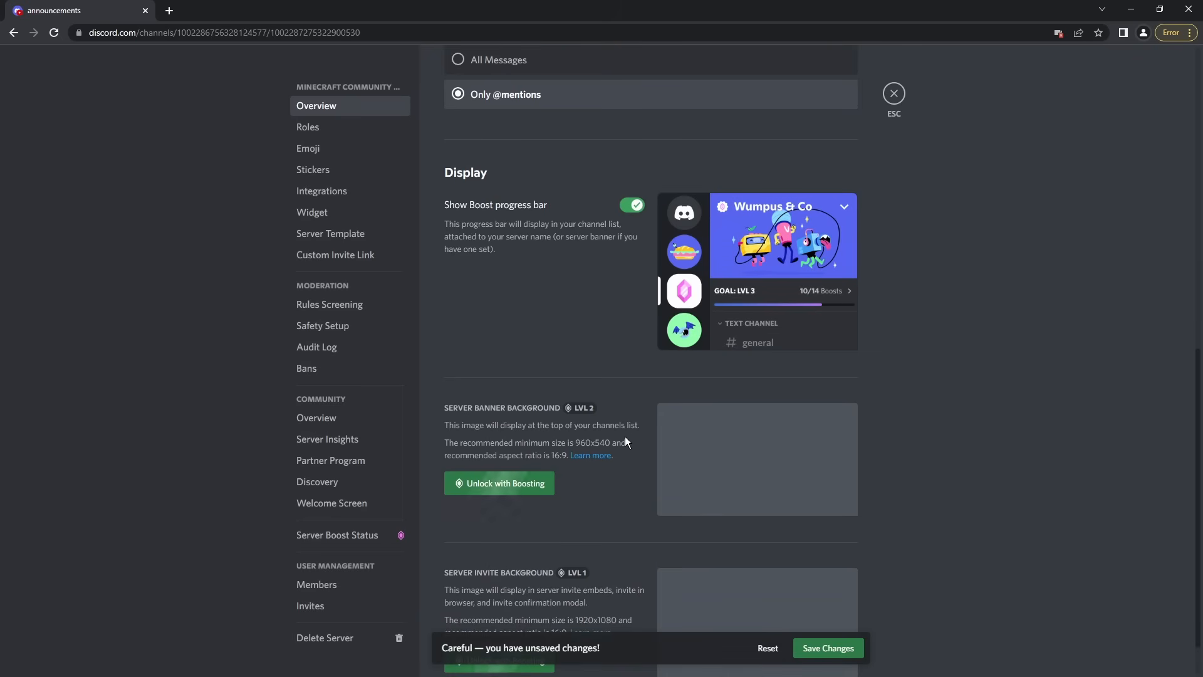
pyautogui.click(815, 650)
pyautogui.click(331, 537)
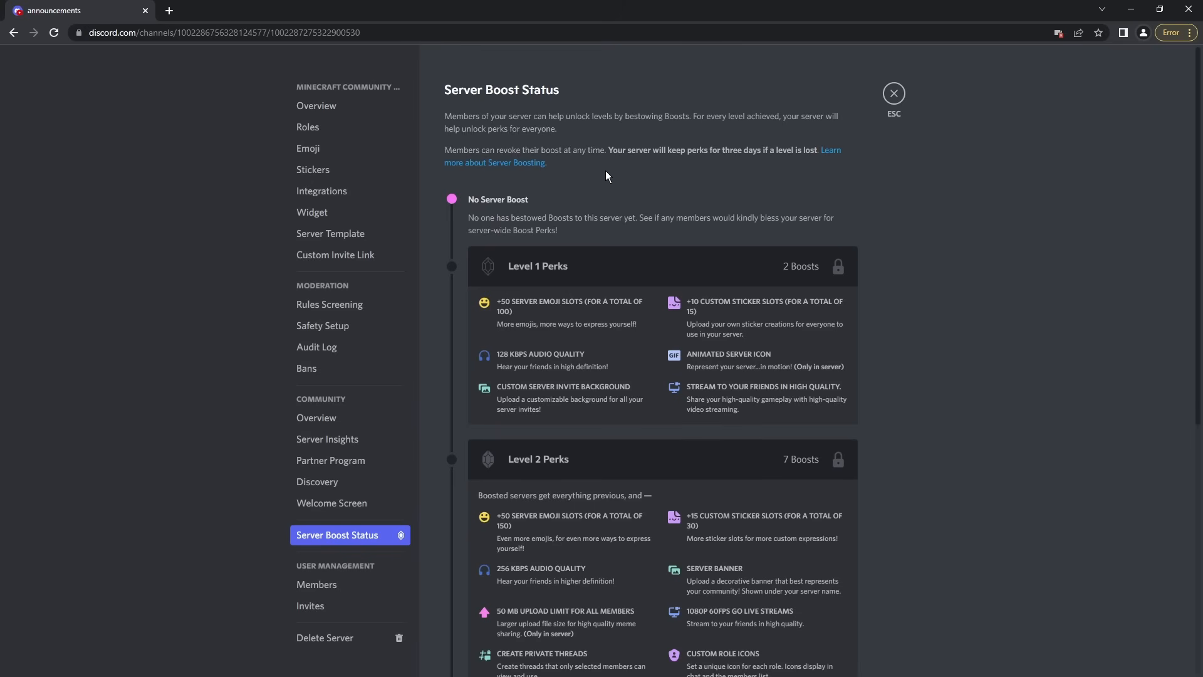
# Scroll the boost page, close settings, and briefly visit the No Text To Speech server.
pyautogui.scroll(-2, 628, 431)
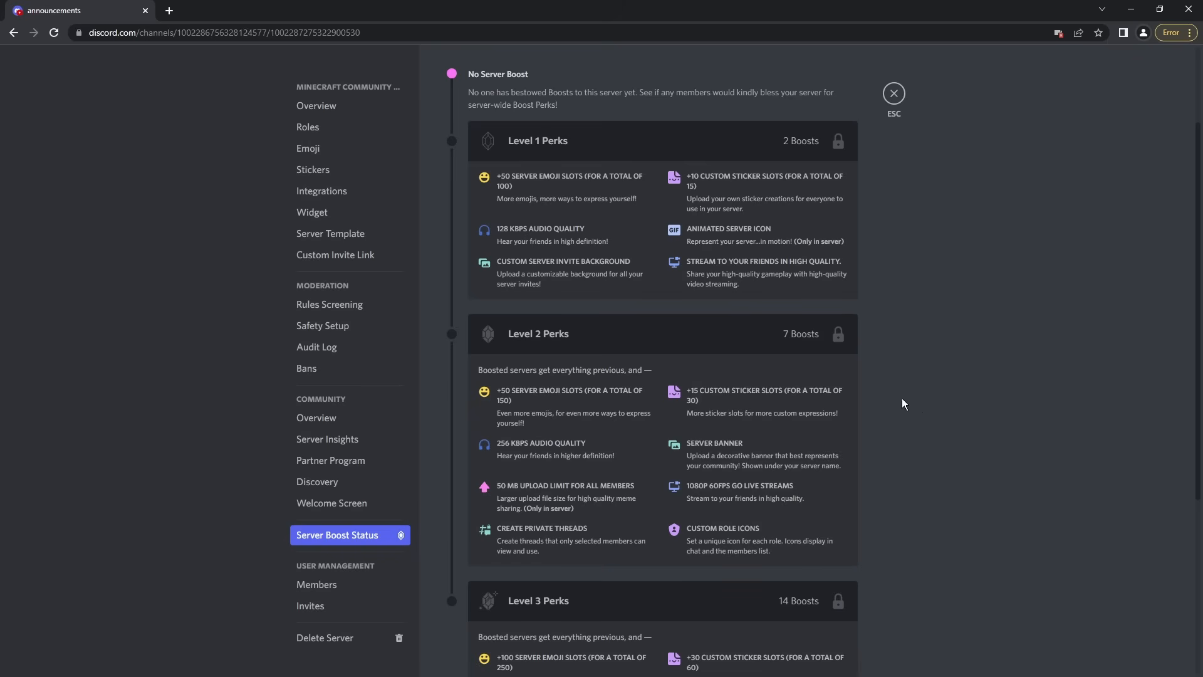
pyautogui.scroll(-1, 801, 375)
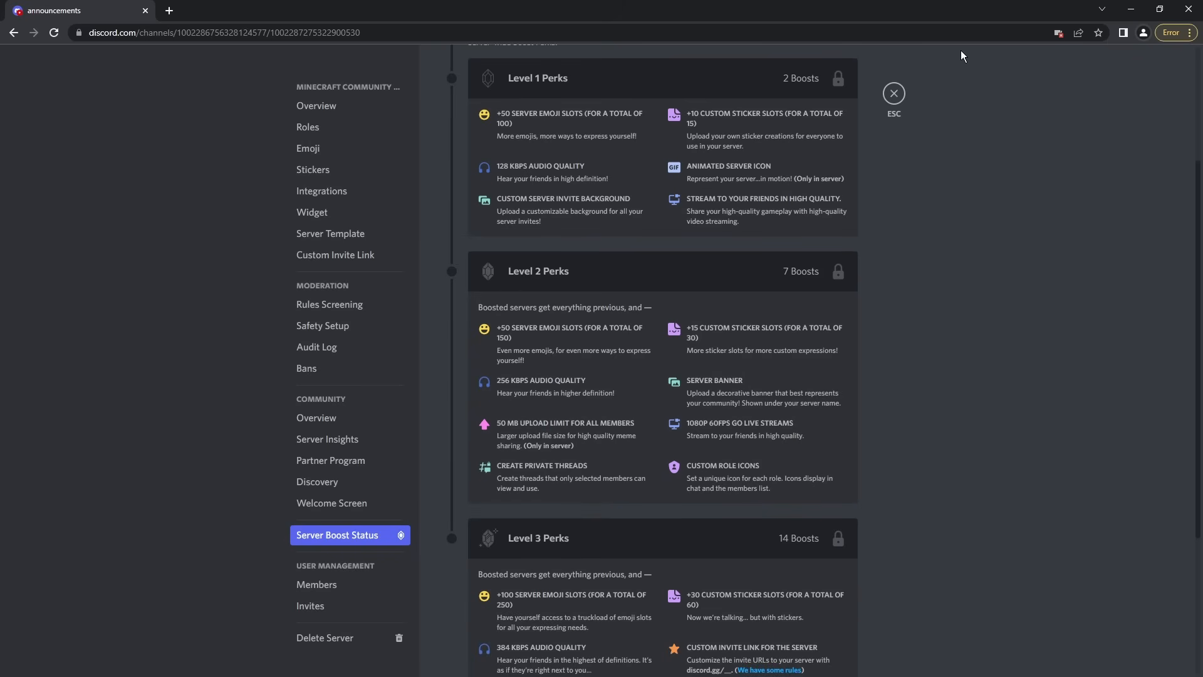
pyautogui.click(897, 93)
pyautogui.click(23, 210)
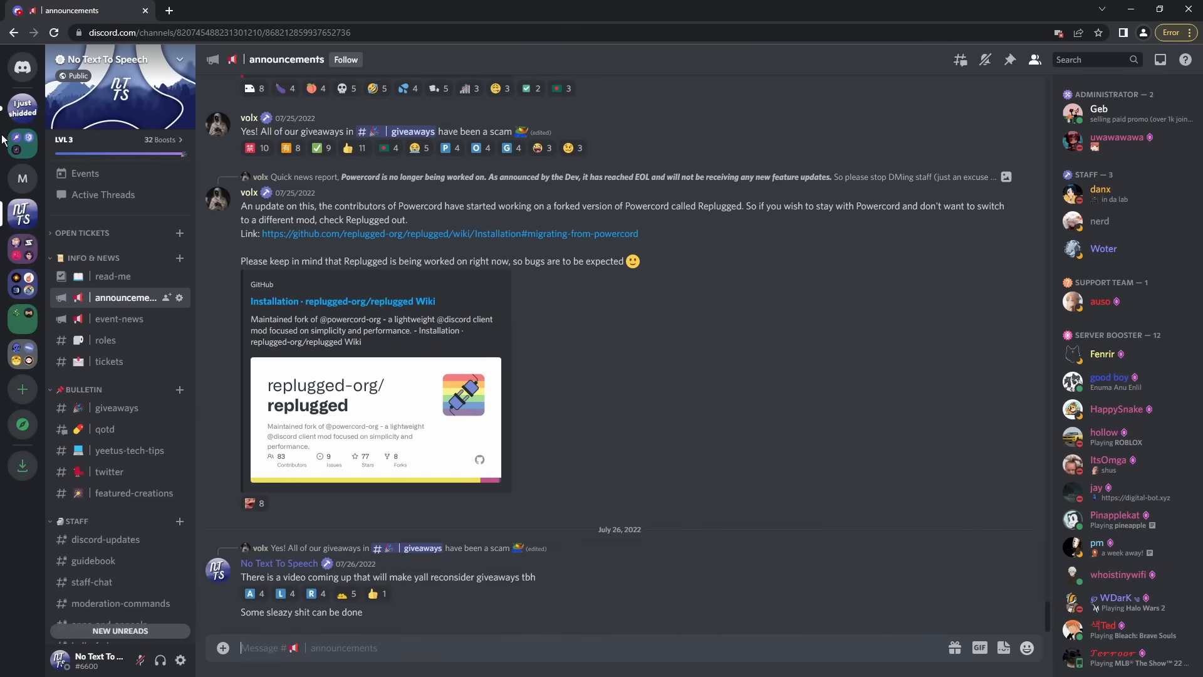
# Reopen Minecraft Community's Server Boost Status and scroll through the Level 1, 2 and 3 perks.
pyautogui.click(13, 116)
pyautogui.click(112, 54)
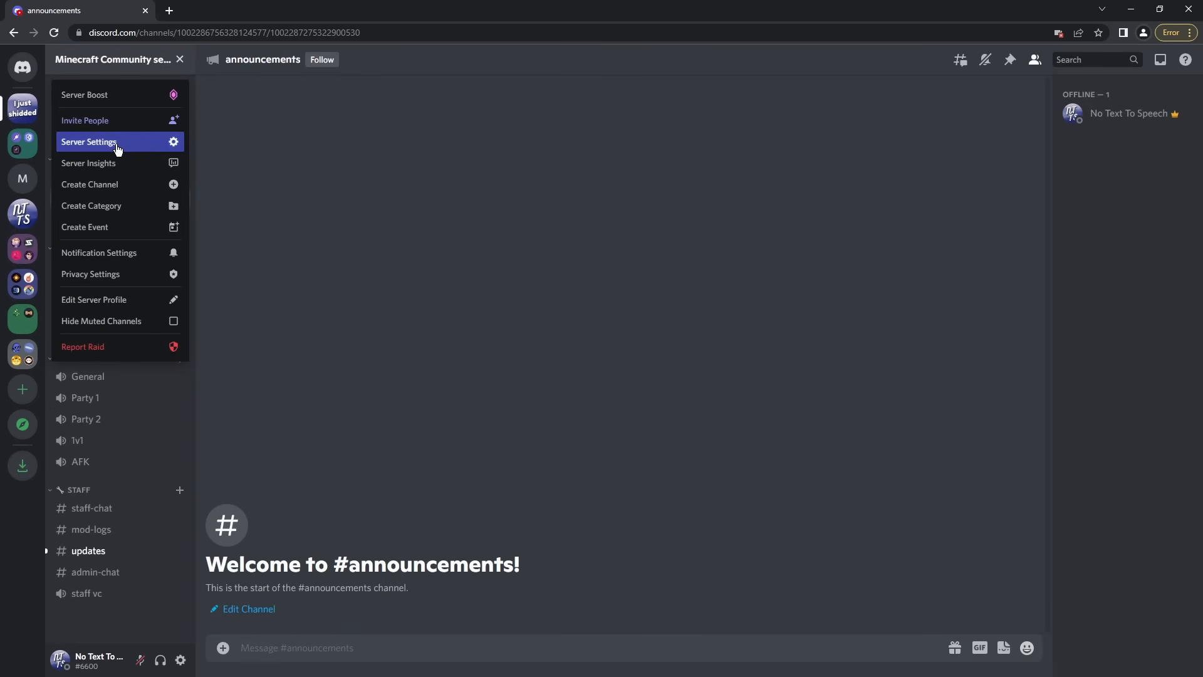
pyautogui.click(94, 143)
pyautogui.click(328, 538)
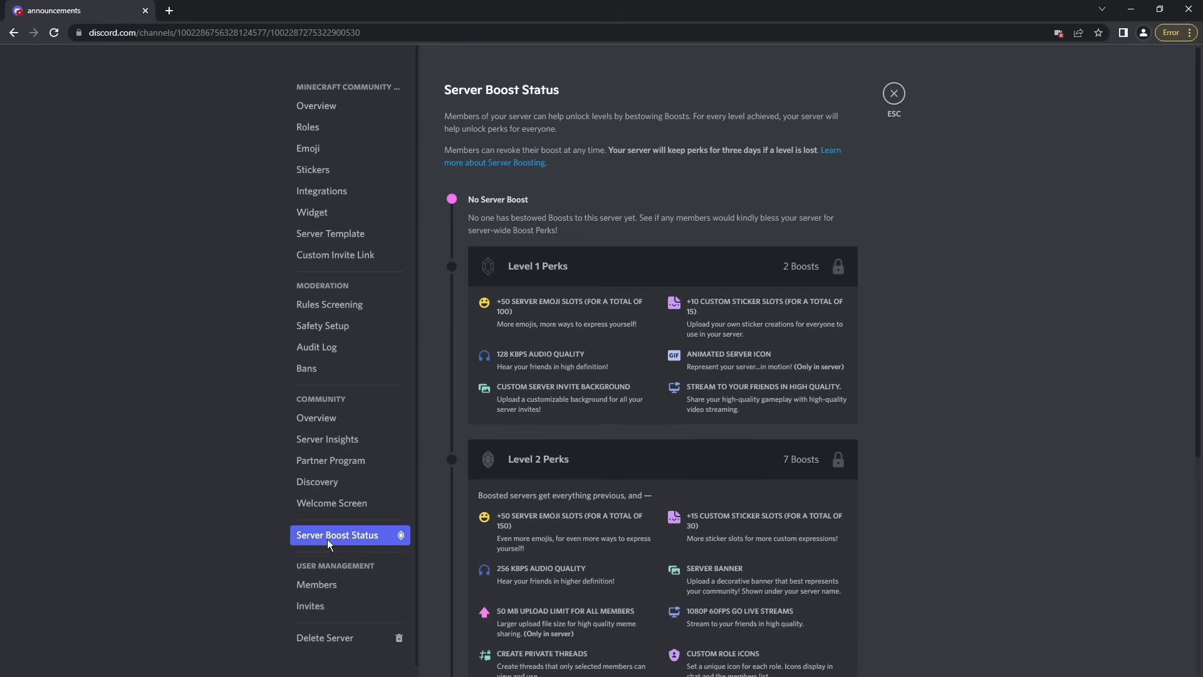
pyautogui.scroll(-3, 635, 473)
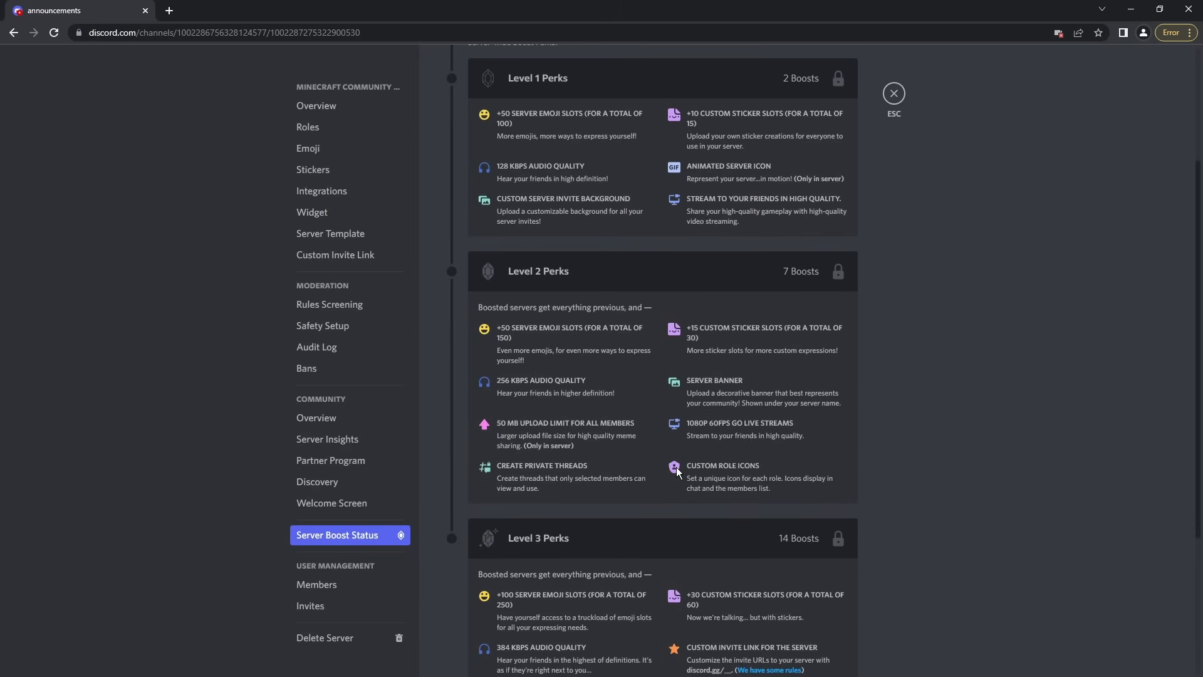
pyautogui.scroll(-1, 635, 443)
pyautogui.scroll(-2, 634, 445)
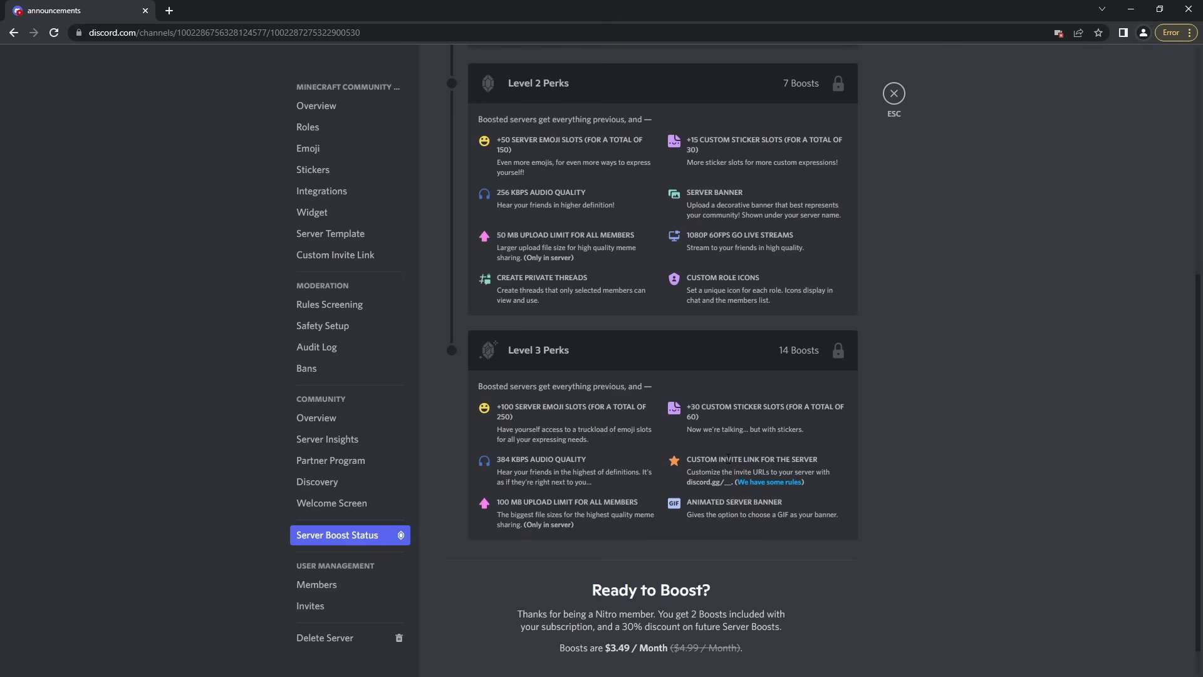
# Select the server's invite link, then type 'discord.gg/minecraftserver' into the #announcements message box.
pyautogui.click(894, 93)
pyautogui.rightClick(27, 115)
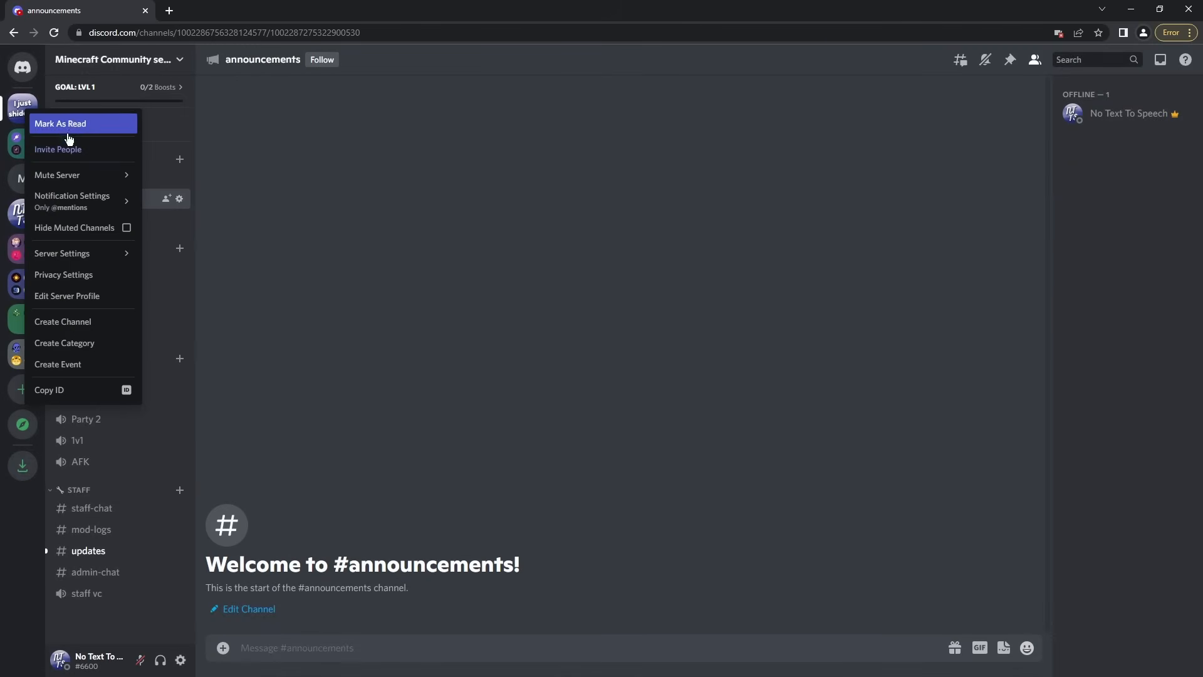
pyautogui.click(69, 137)
pyautogui.click(613, 447)
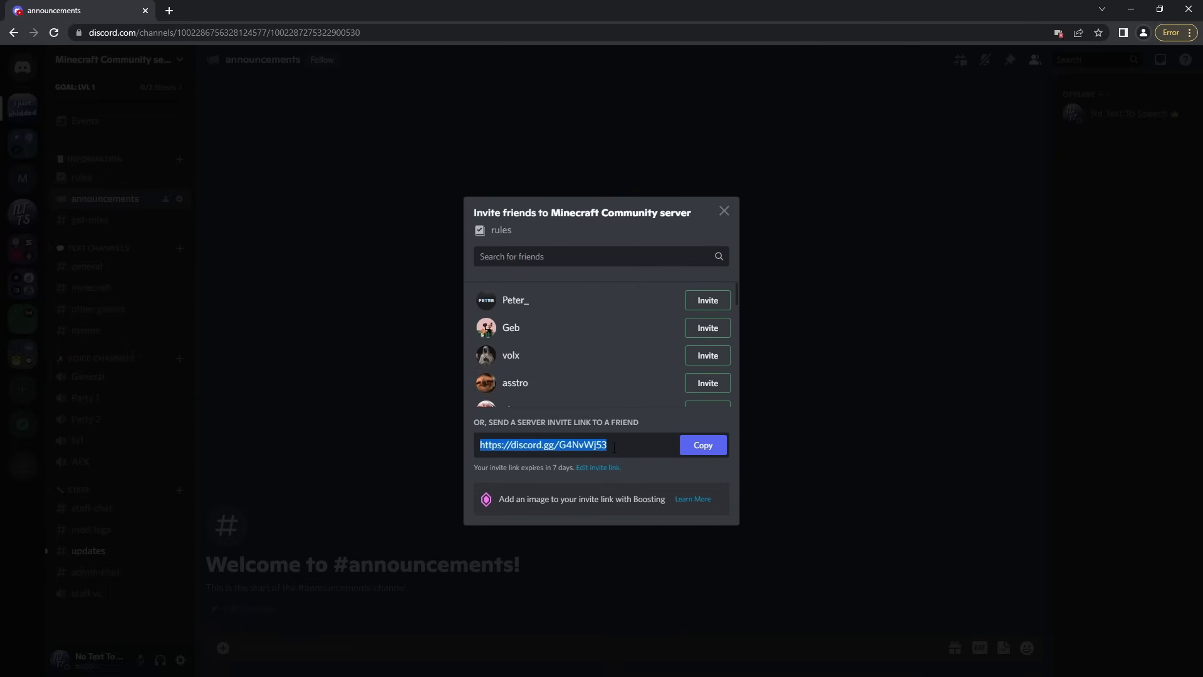
pyautogui.click(341, 652)
pyautogui.write('discord.gg/')
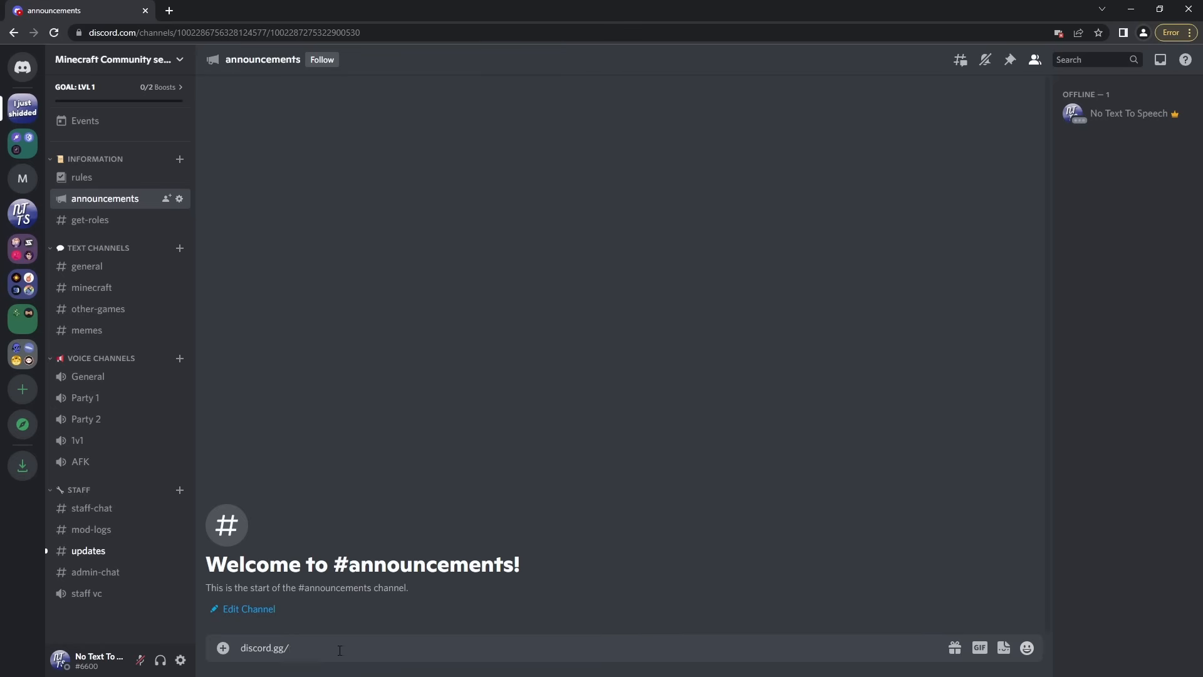
pyautogui.write('minecraftserver')
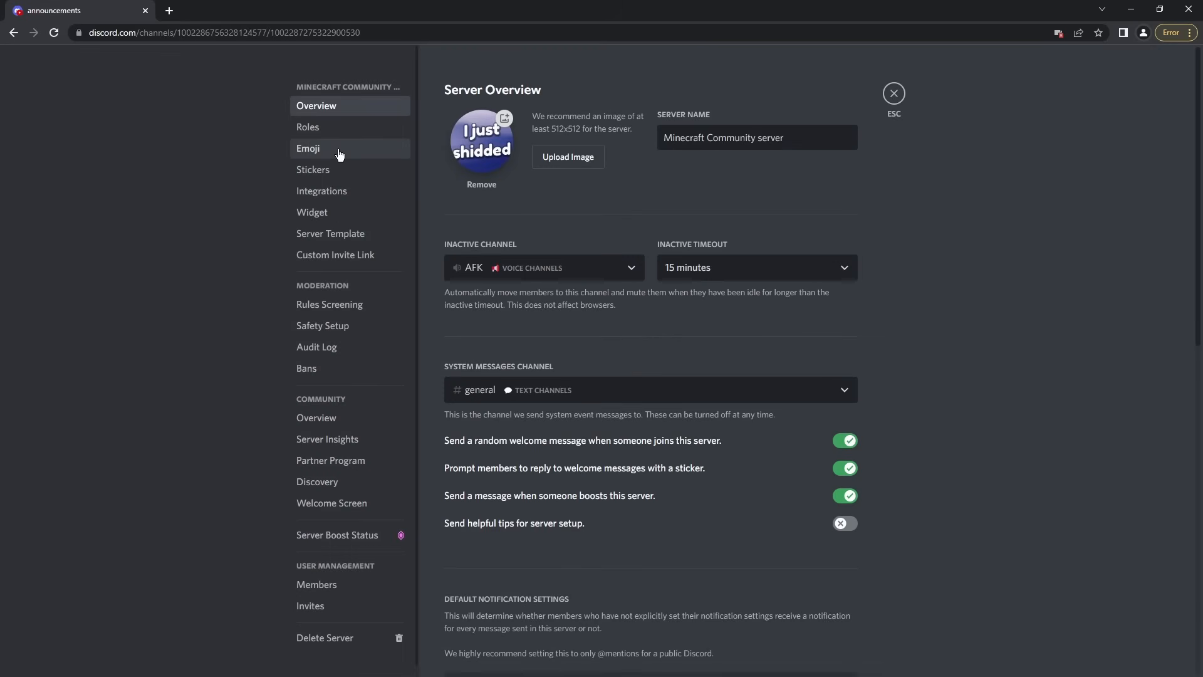
# Browse the Emoji and Stickers pages, open and cancel Upload Sticker, then view Integrations.
pyautogui.click(339, 155)
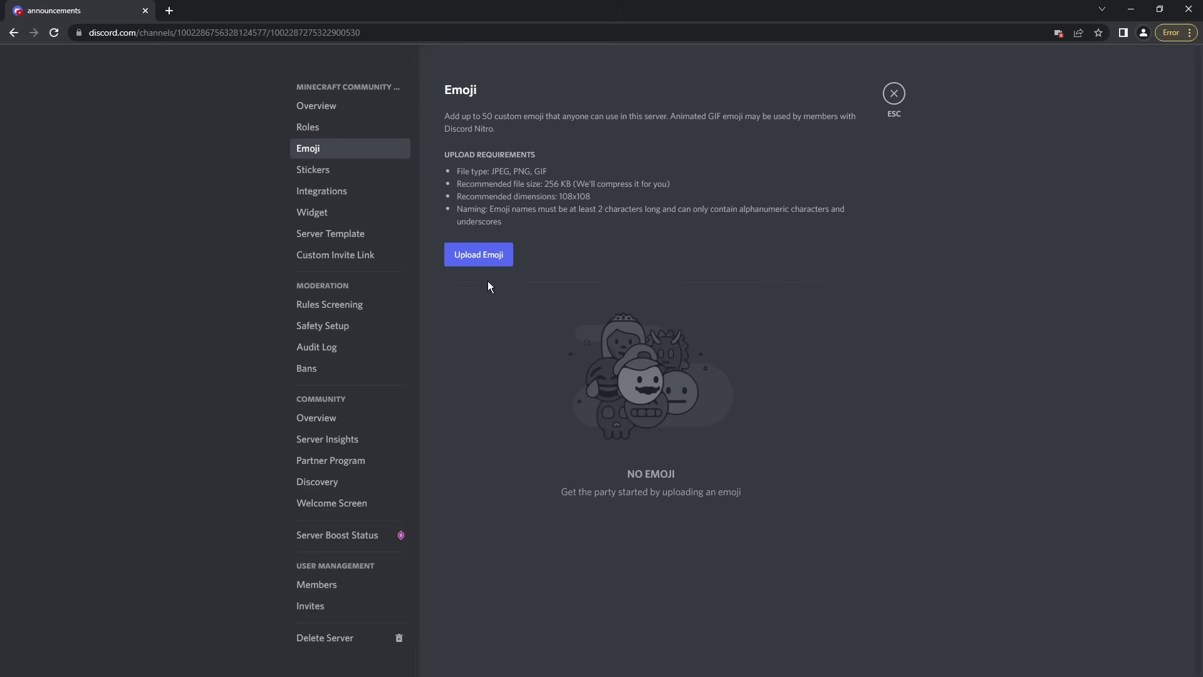
pyautogui.click(337, 170)
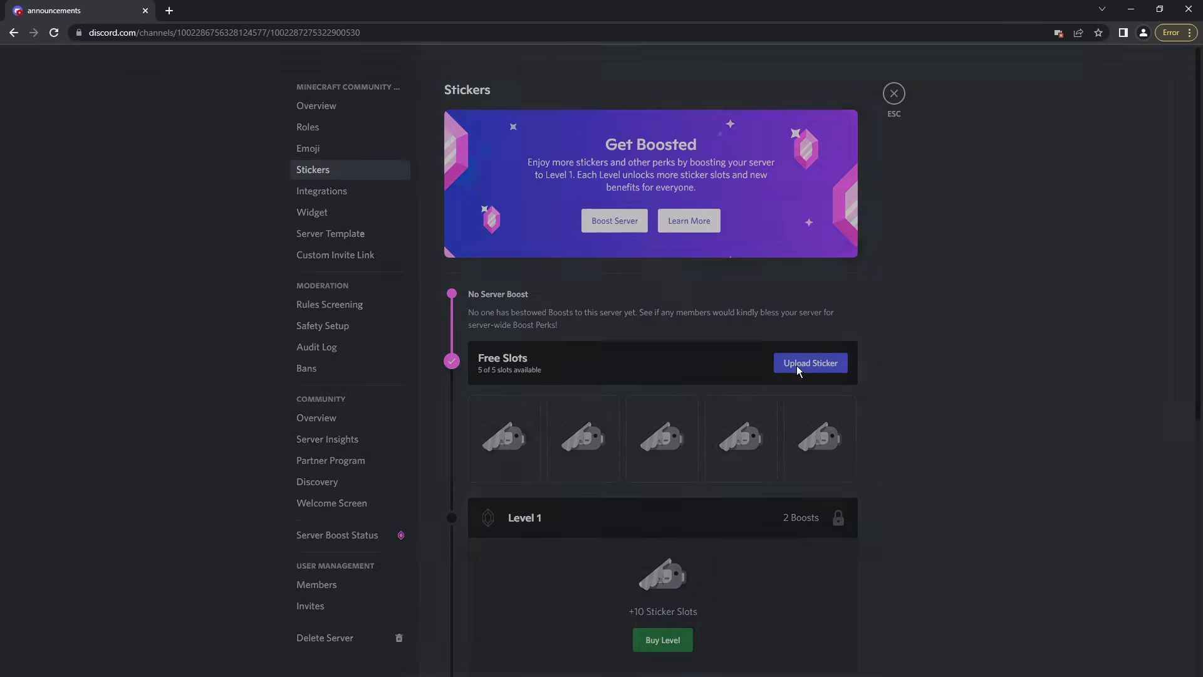
pyautogui.click(798, 365)
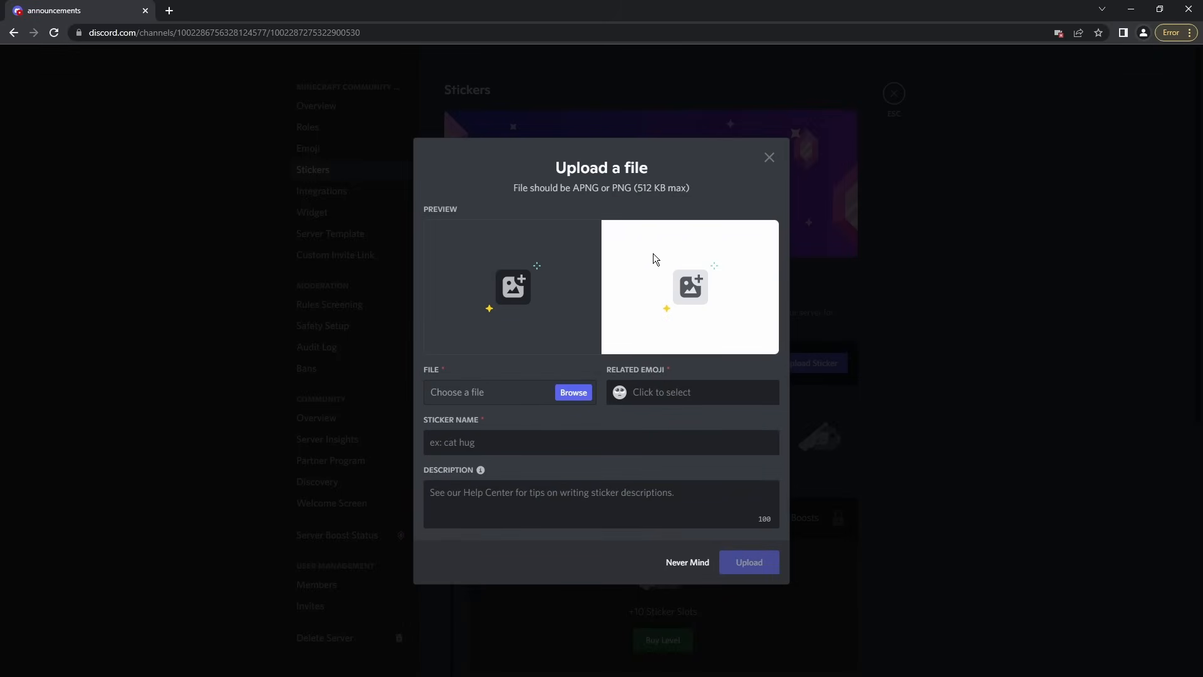
pyautogui.click(769, 157)
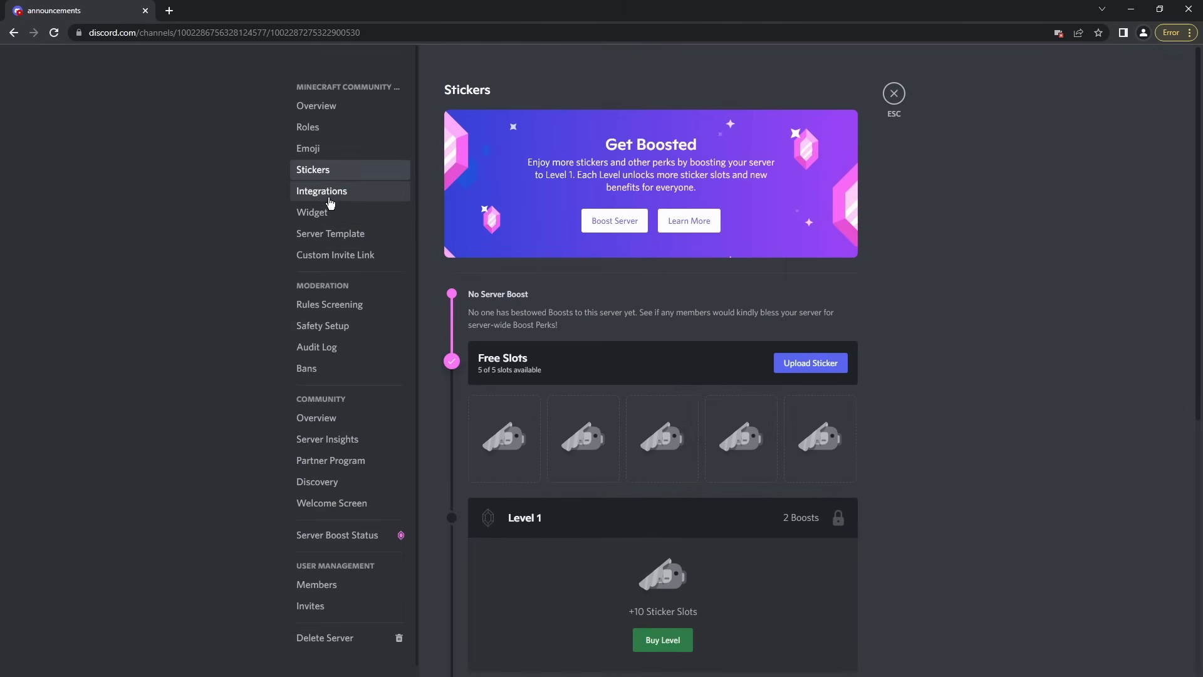
pyautogui.click(345, 194)
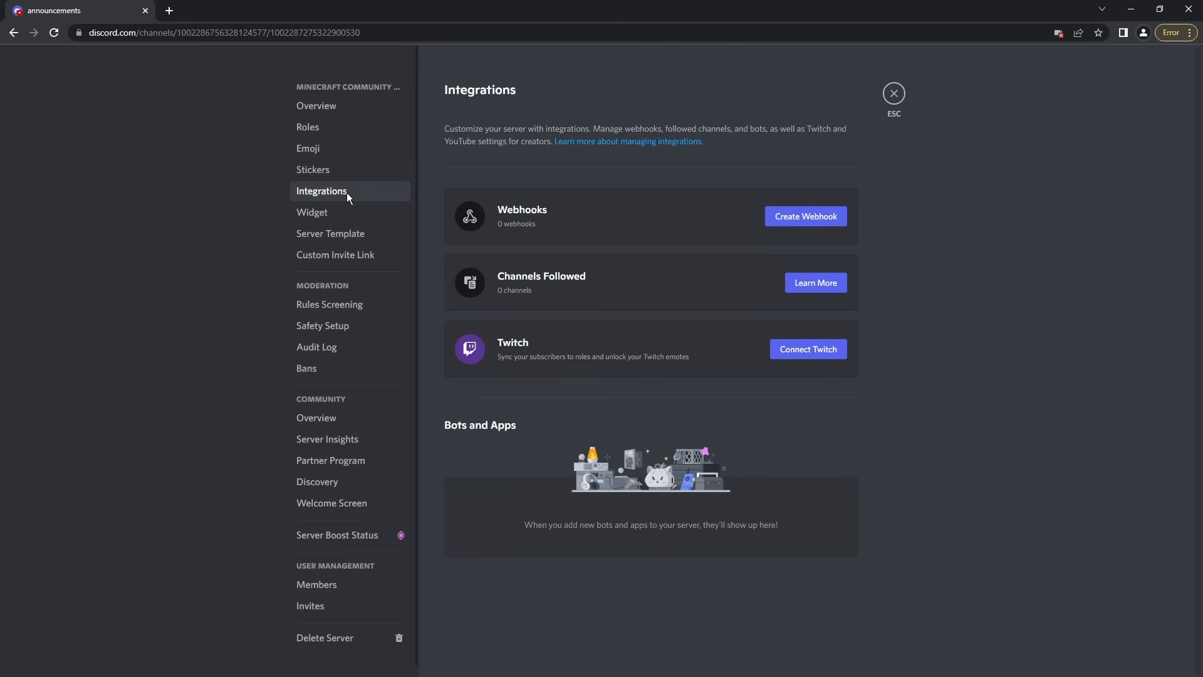
# Close settings and read the other server's #read-me rules channel.
pyautogui.click(890, 95)
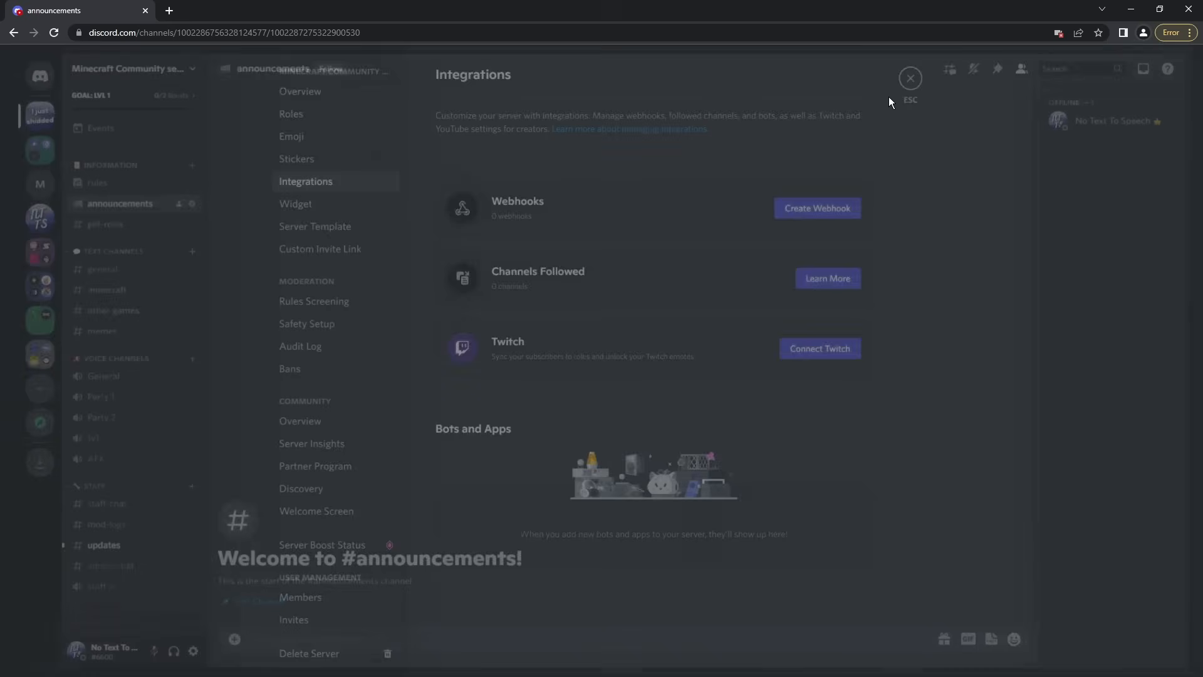
pyautogui.click(23, 213)
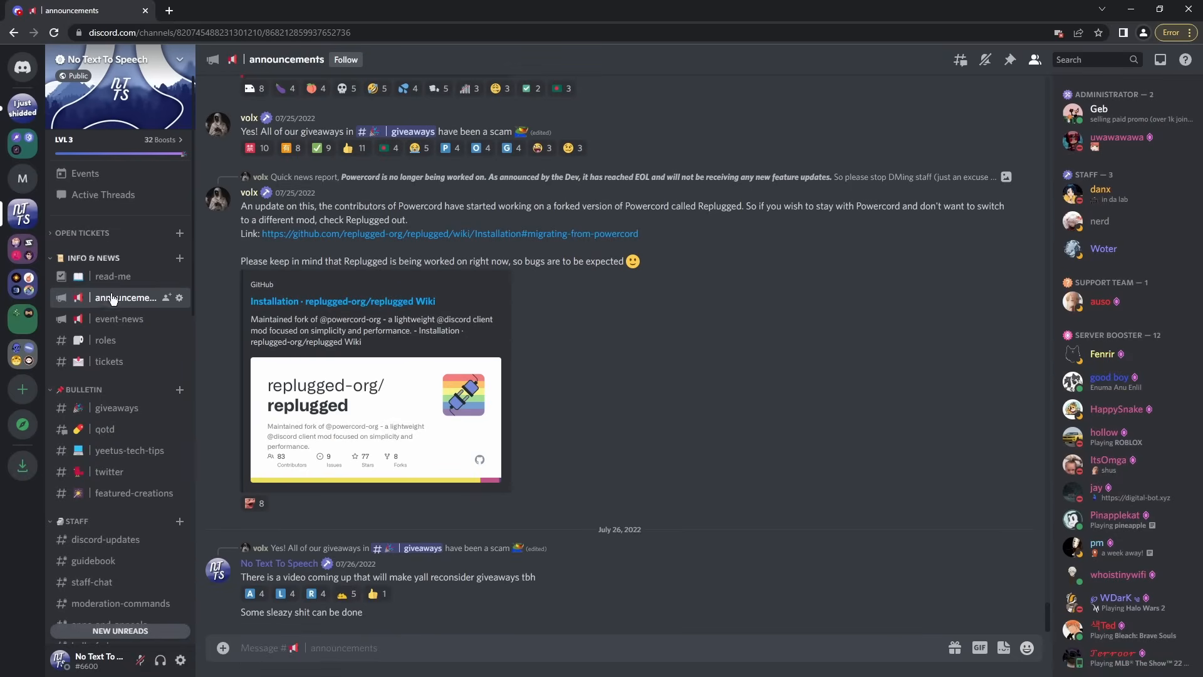
pyautogui.click(113, 275)
pyautogui.scroll(10, 353, 358)
pyautogui.scroll(3, 335, 356)
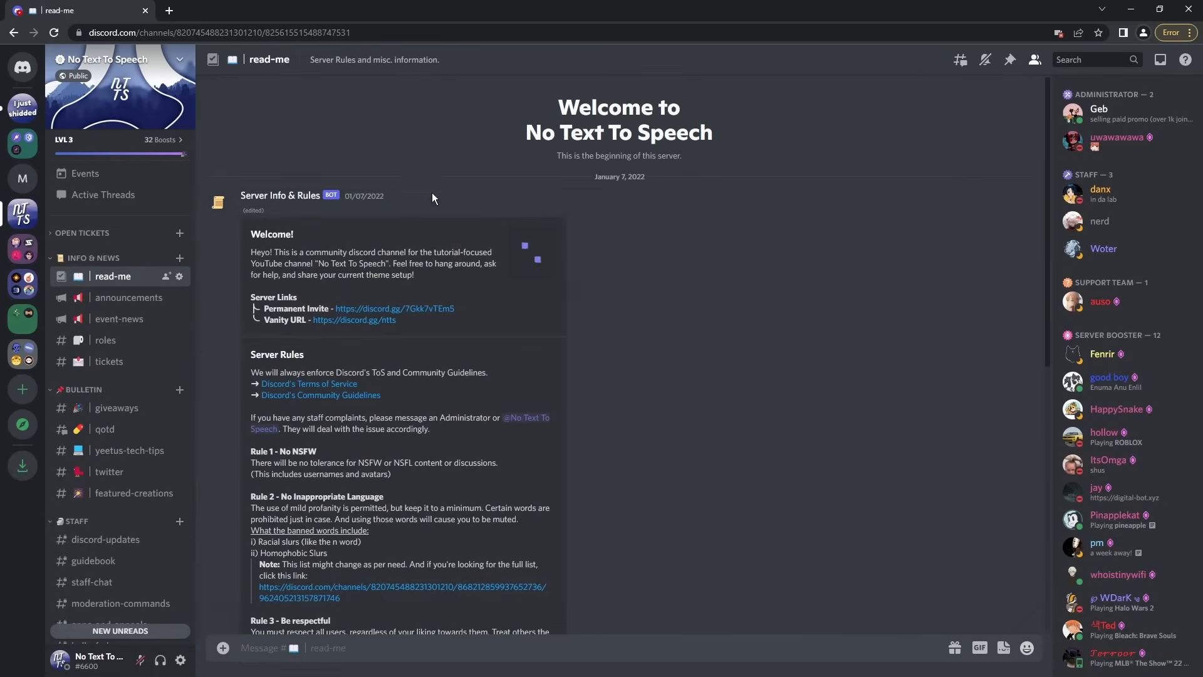
# Back in Minecraft Community's Server Settings, view the Widget and Server Template pages.
pyautogui.click(22, 106)
pyautogui.click(107, 59)
pyautogui.click(108, 140)
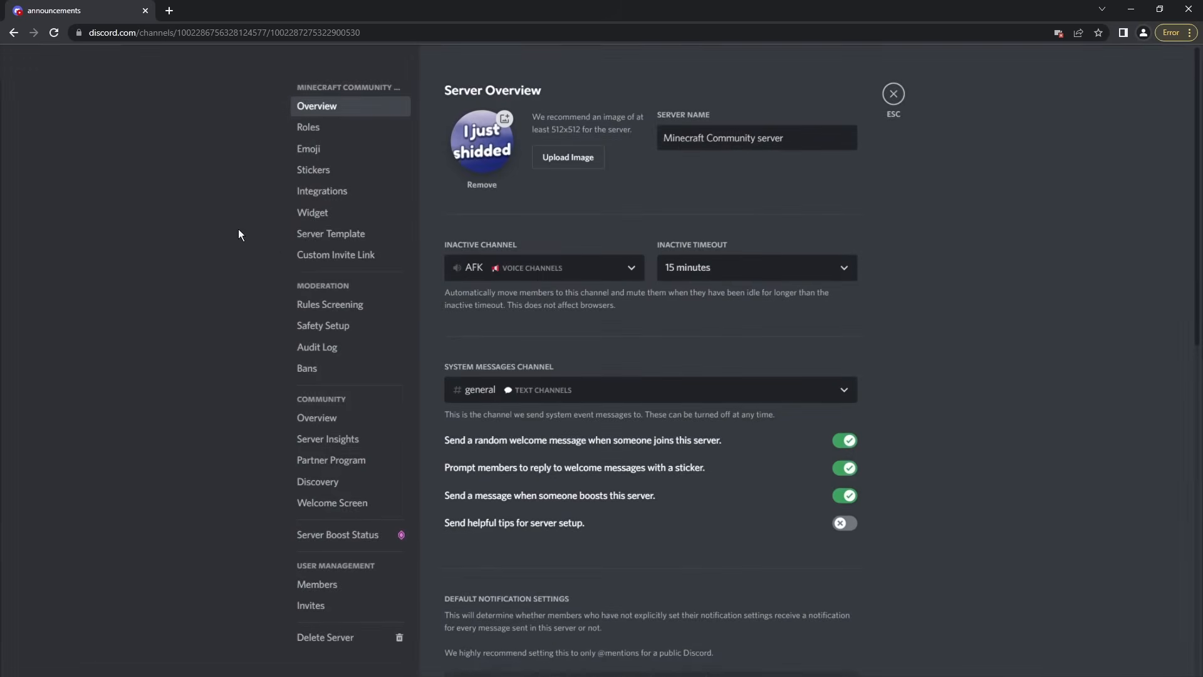
pyautogui.click(309, 216)
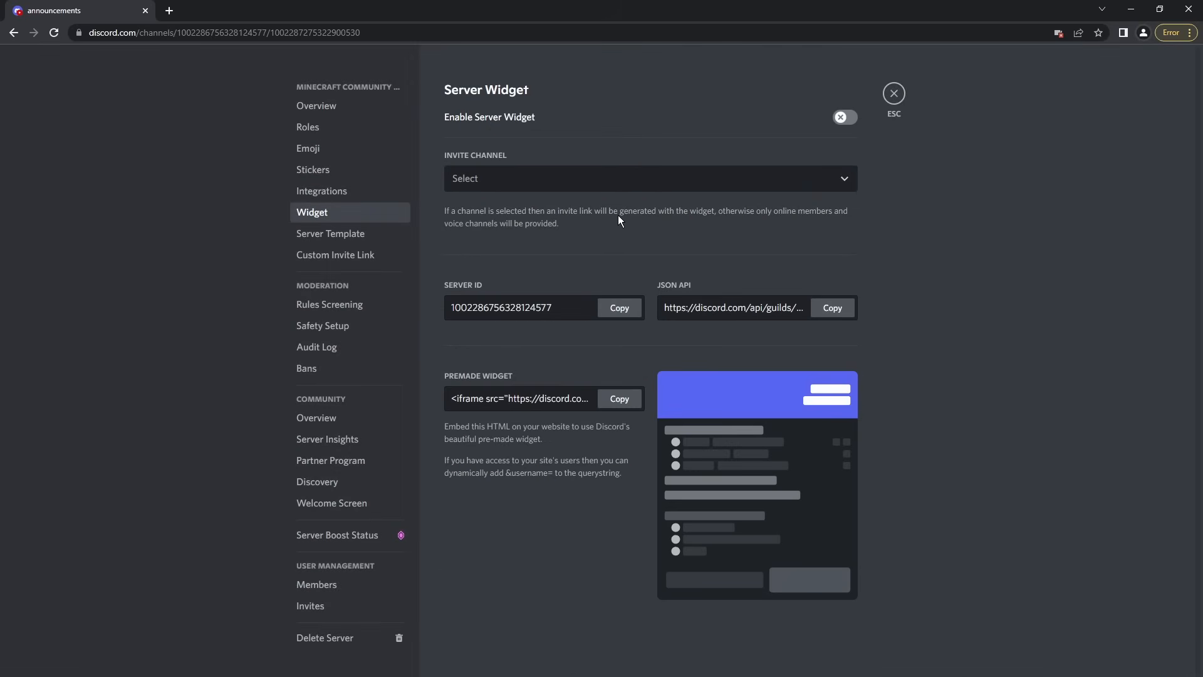
pyautogui.click(317, 235)
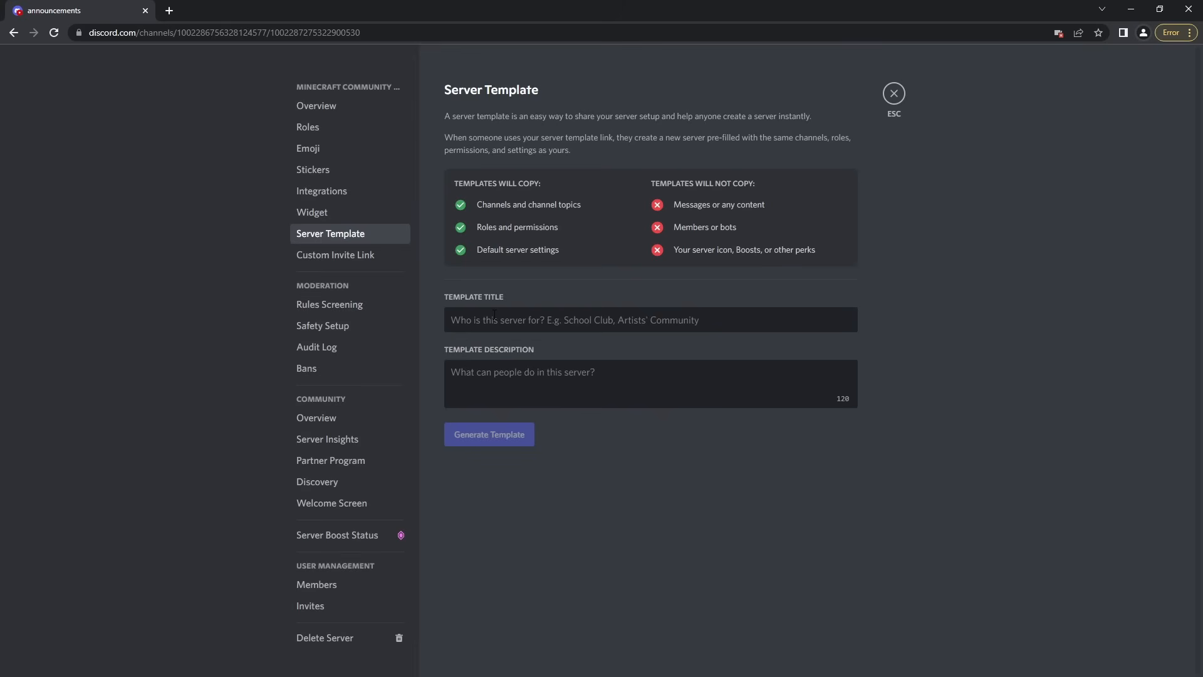
# Check Custom Invite Link, then open Rules Screening and begin setting up Membership Screening.
pyautogui.click(373, 252)
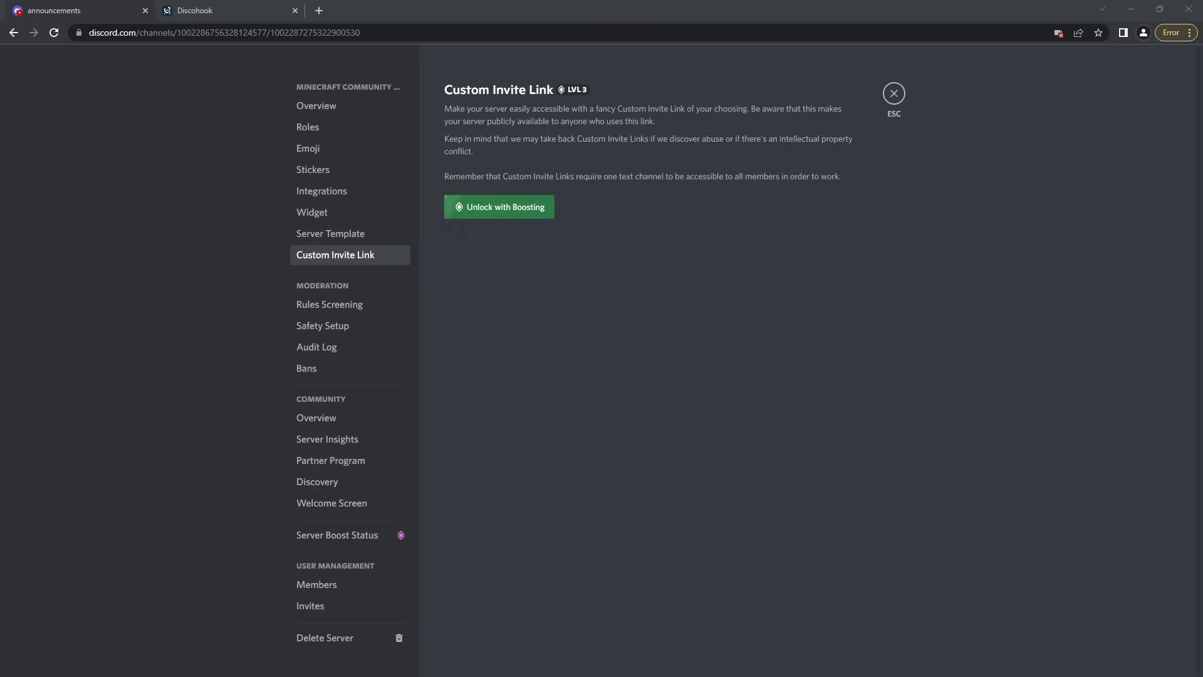
pyautogui.click(814, 6)
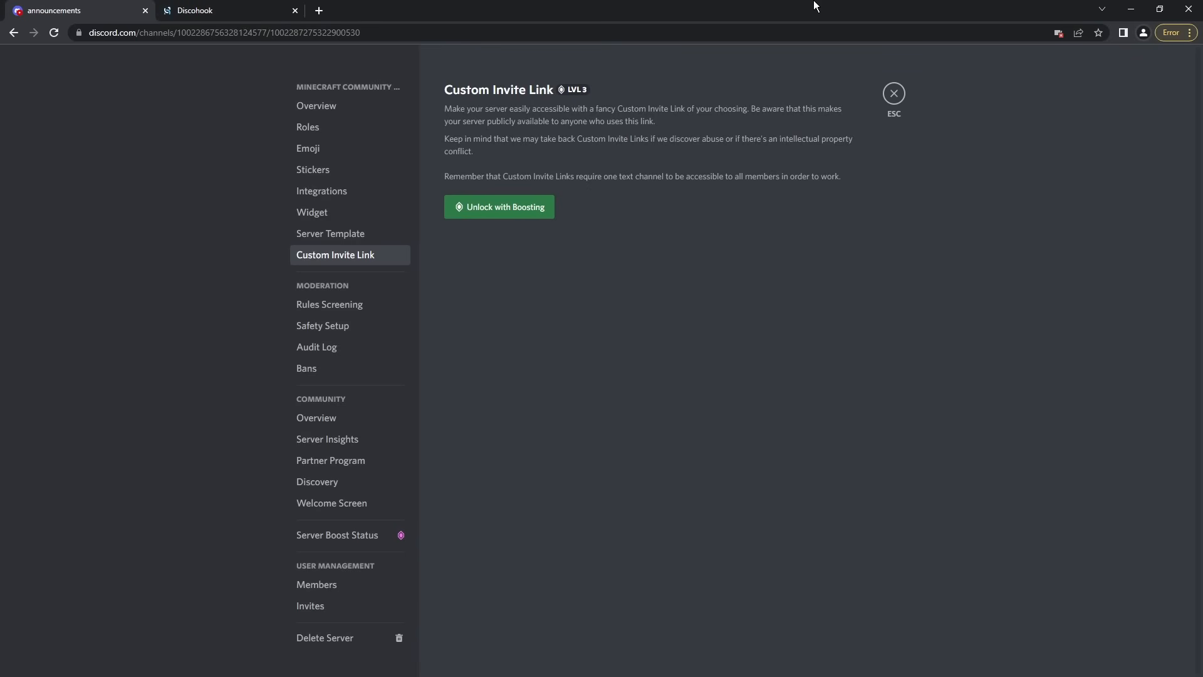
pyautogui.click(338, 311)
pyautogui.click(517, 176)
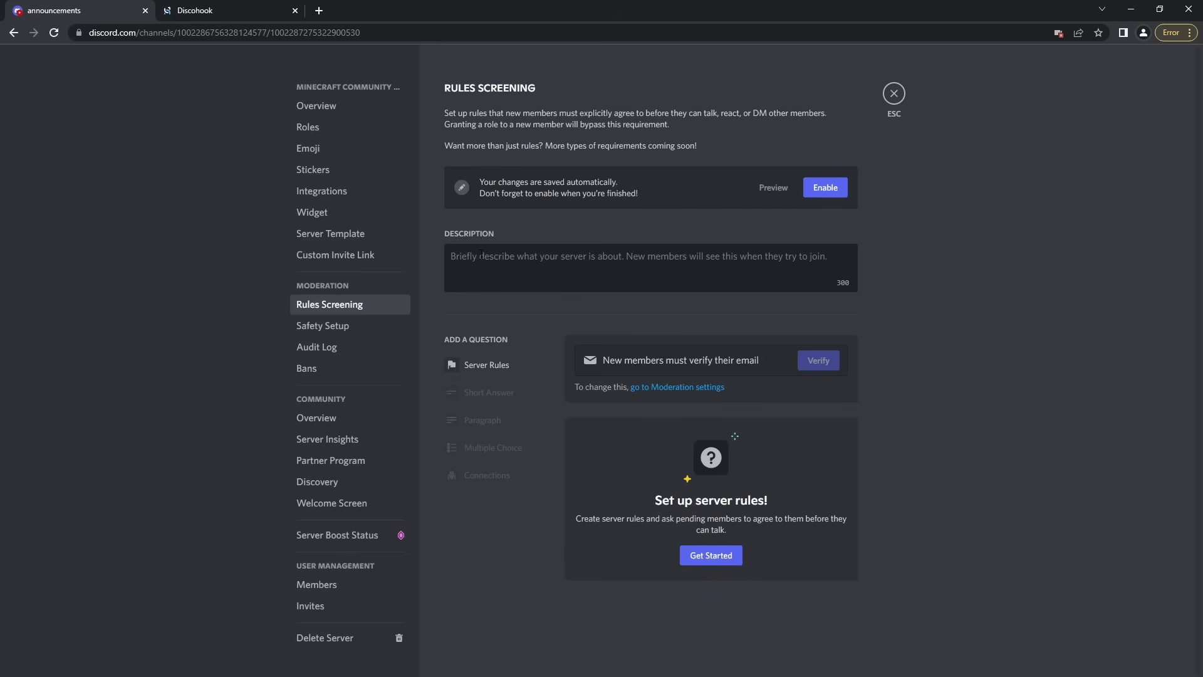
# Paste 'Minecraft server please follow these rules' as the screening description and go to Moderation settings.
pyautogui.write('Minecraft server please follow these rules')
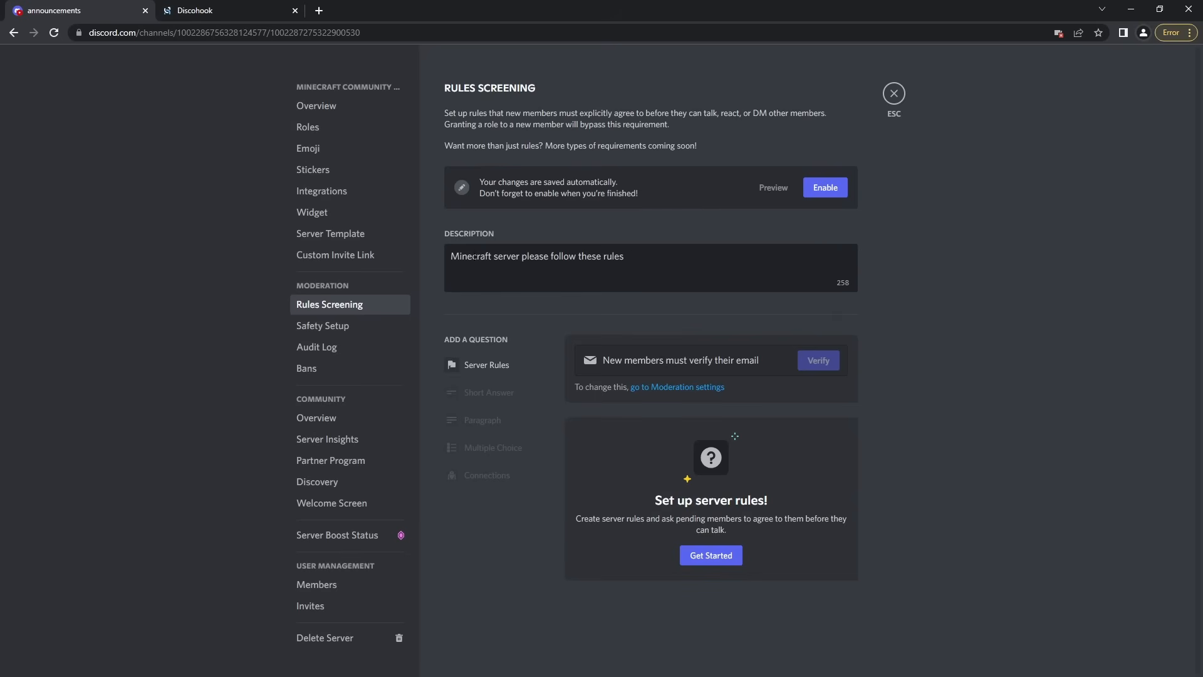
pyautogui.click(663, 388)
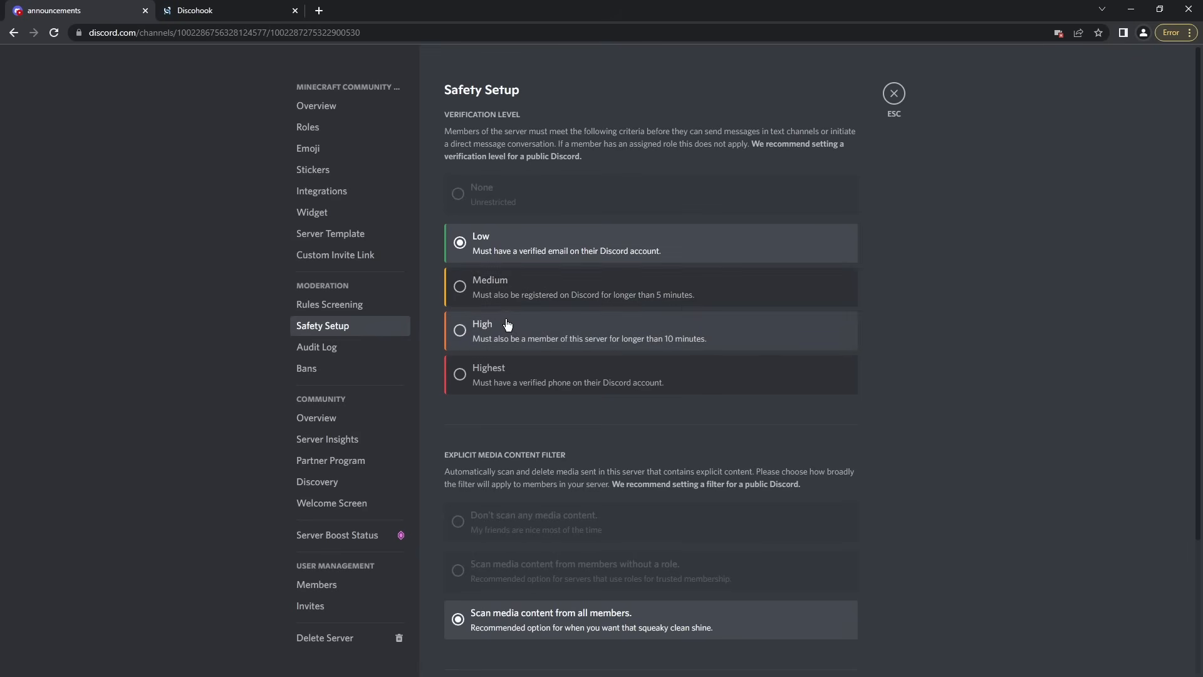
# Set verification level to Medium, enable the 2FA moderation requirement, and save the safety changes.
pyautogui.click(480, 297)
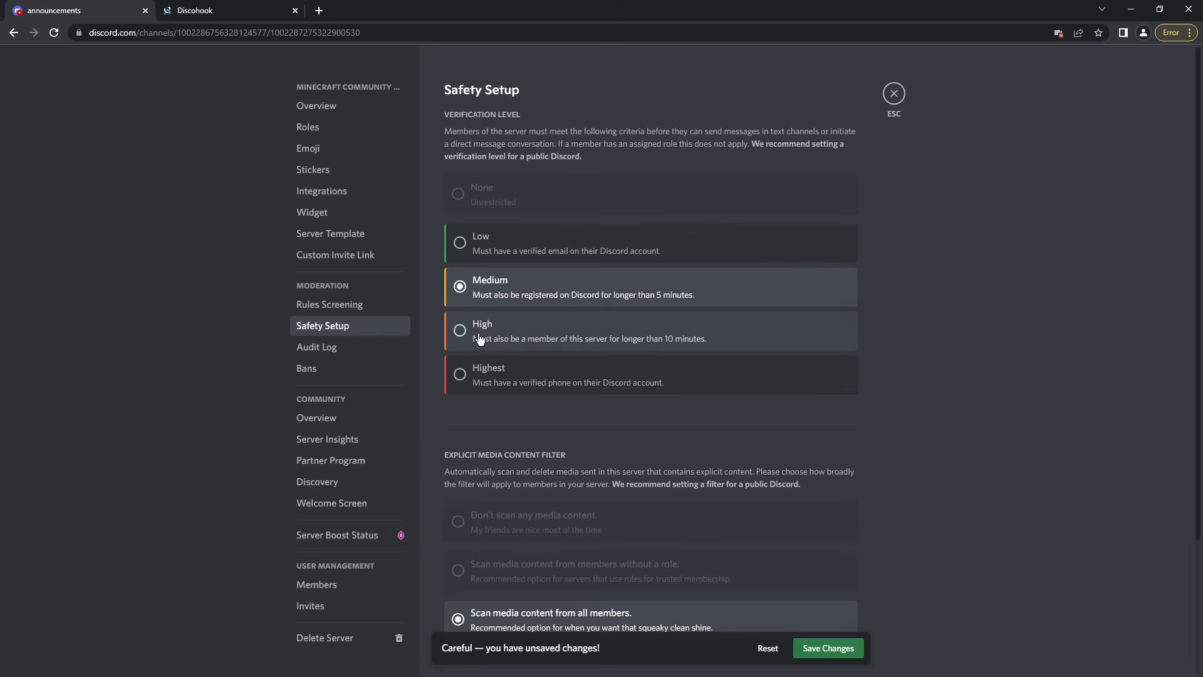
pyautogui.scroll(-3, 652, 452)
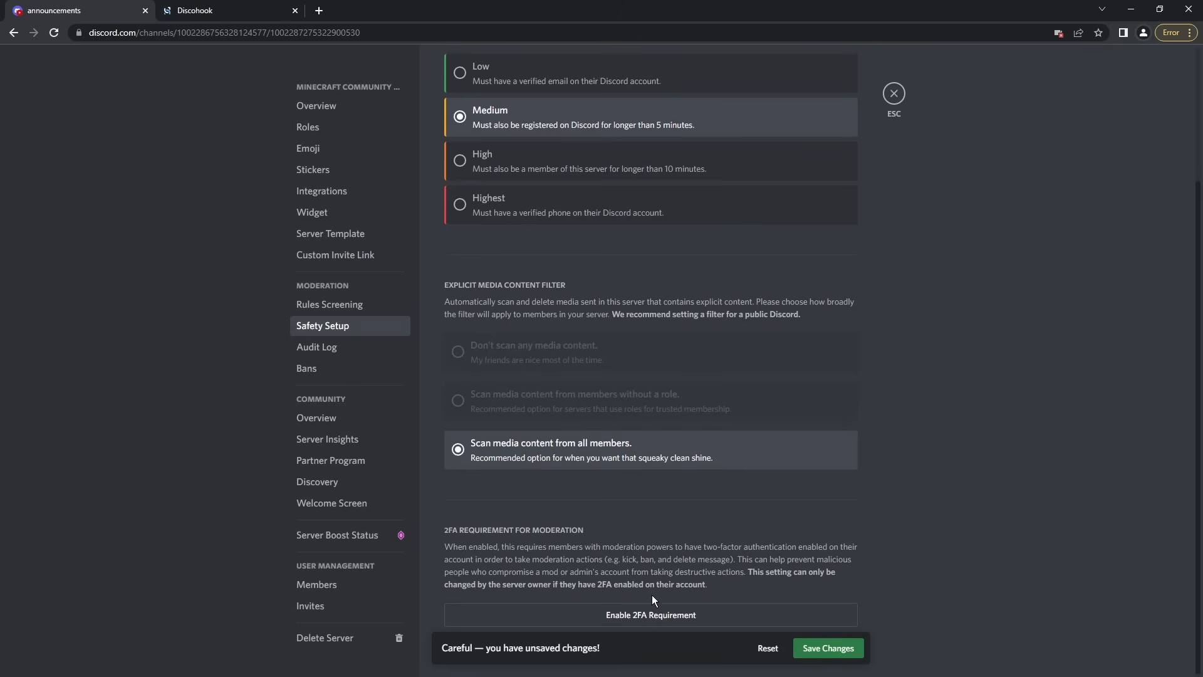
pyautogui.click(652, 613)
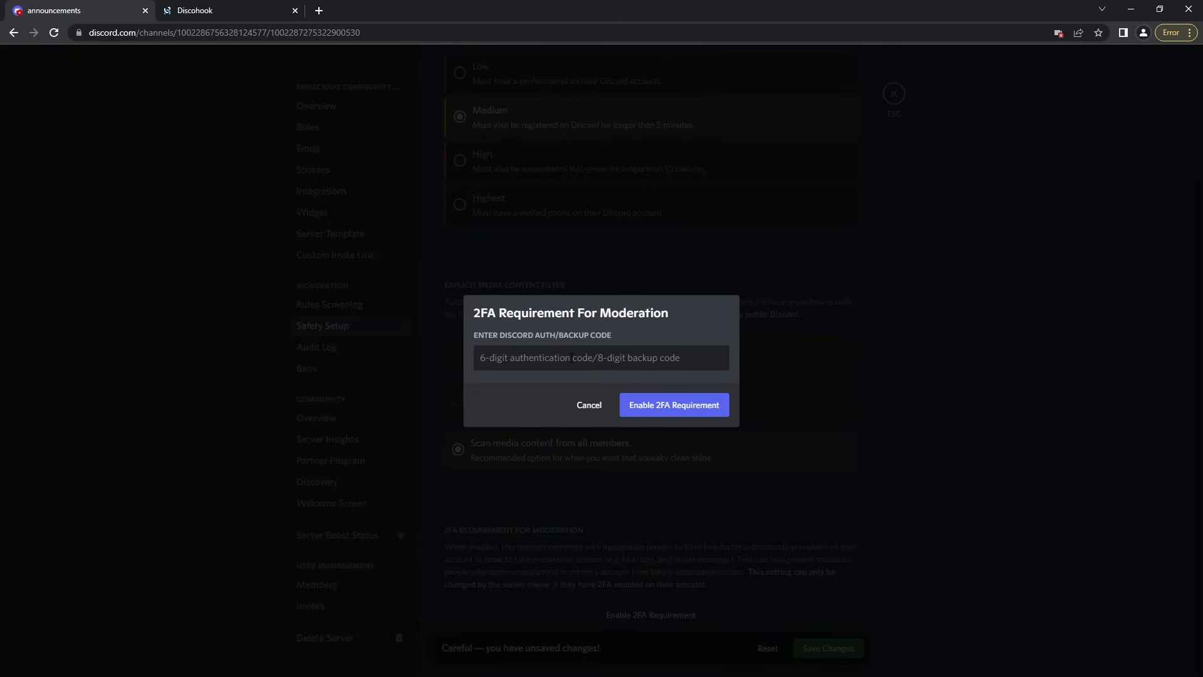
pyautogui.click(567, 404)
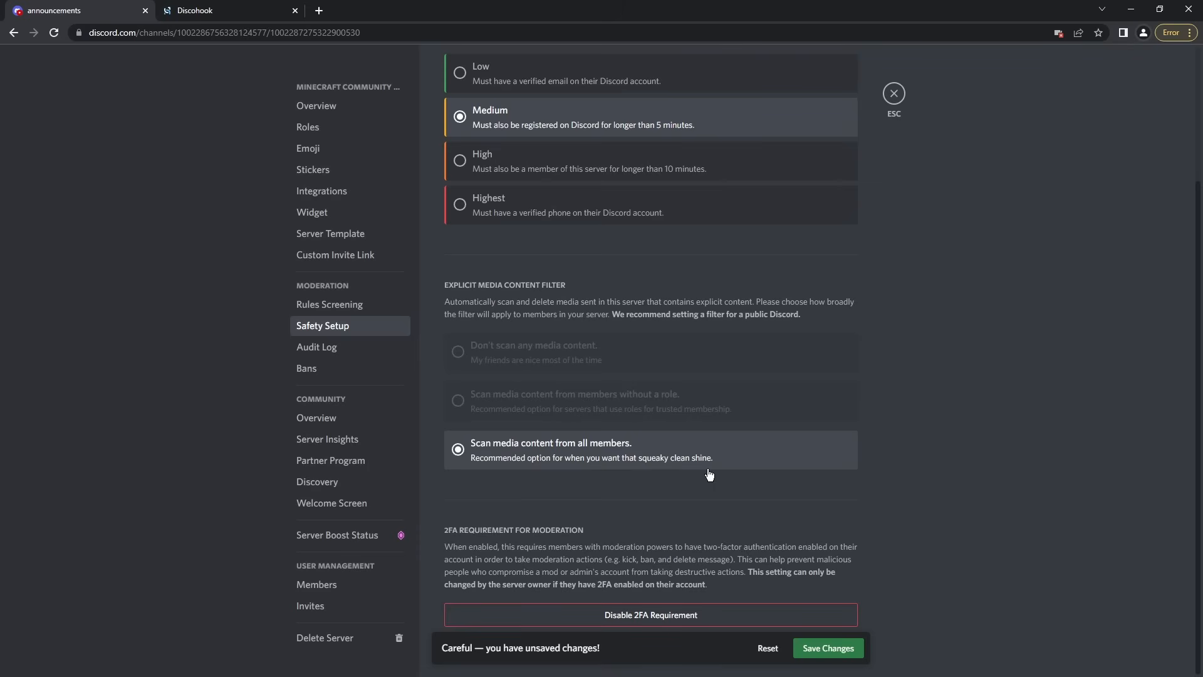
pyautogui.click(836, 652)
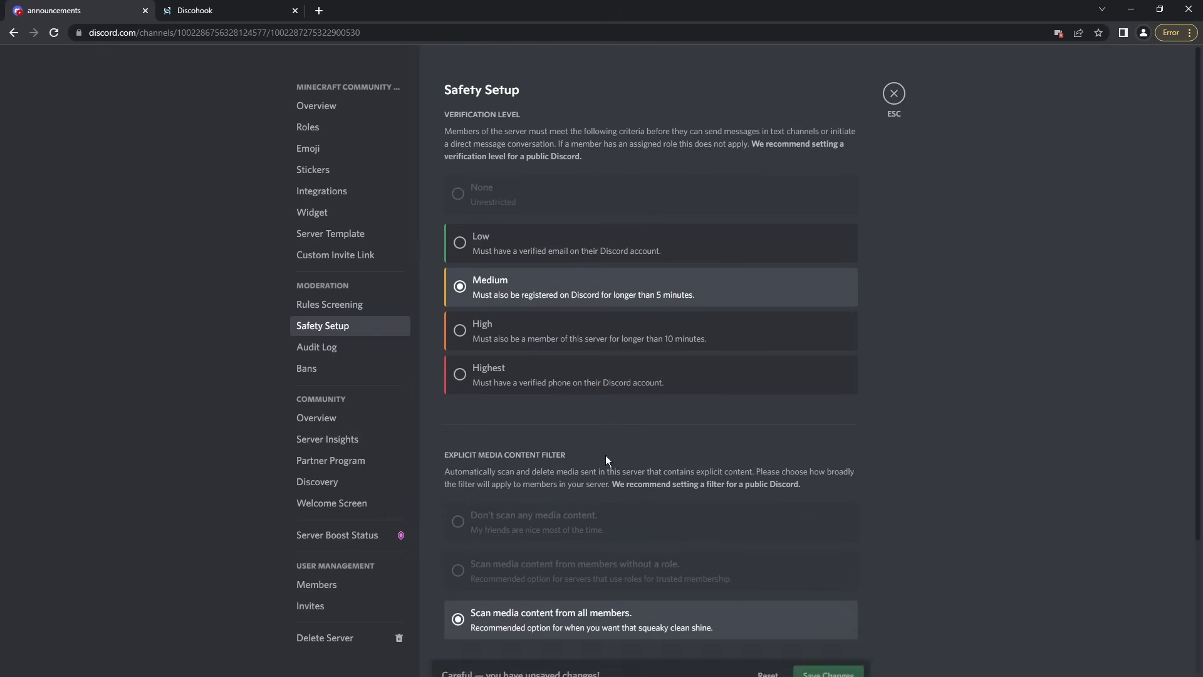
pyautogui.click(325, 304)
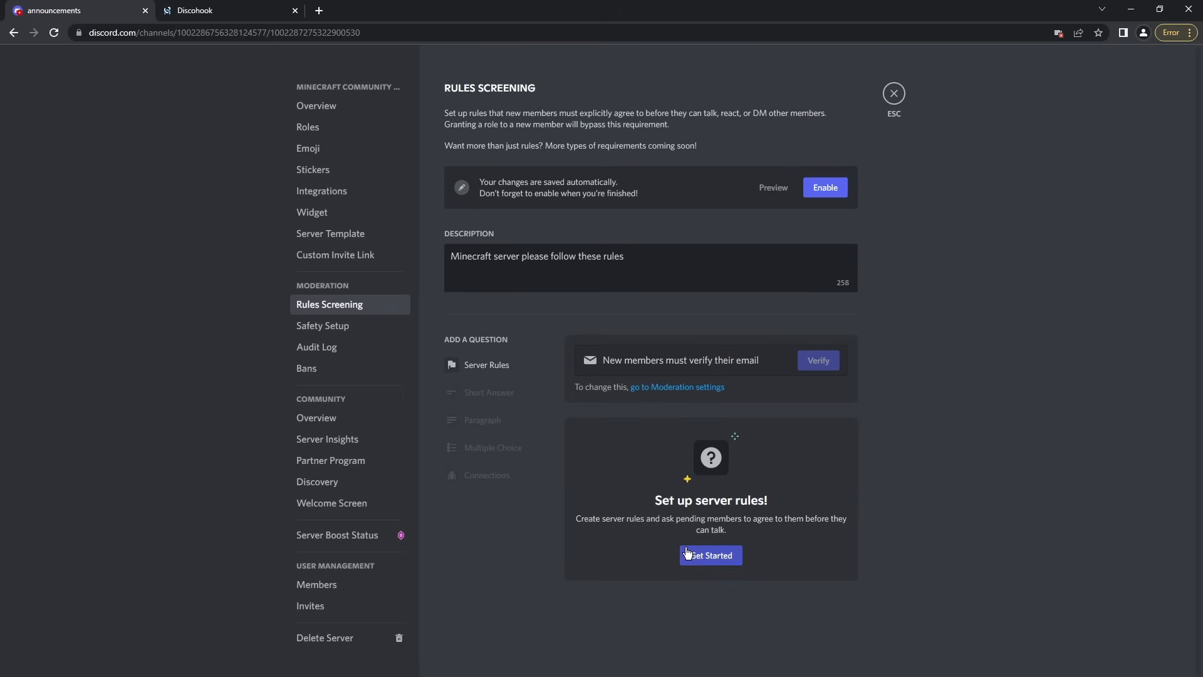
# Start writing the server rules, briefly checking another server's rules window for reference.
pyautogui.click(715, 555)
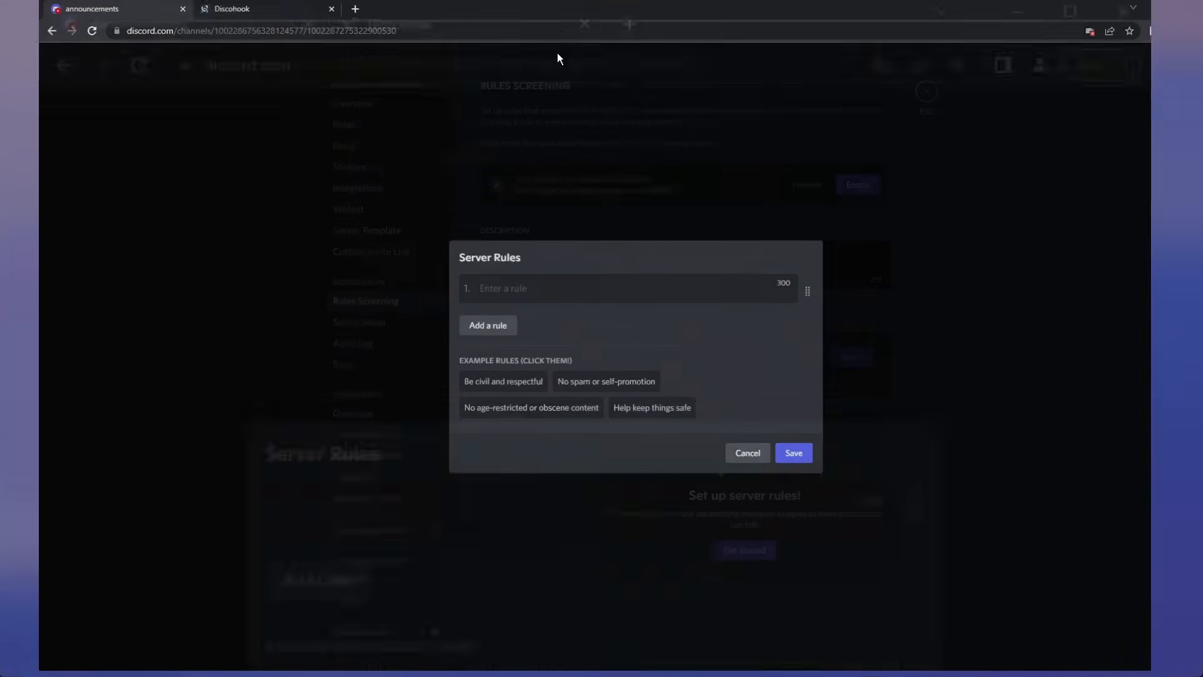
pyautogui.moveTo(1202, 495); pyautogui.dragTo(735, 304)
pyautogui.moveTo(440, 304); pyautogui.dragTo(518, 165)
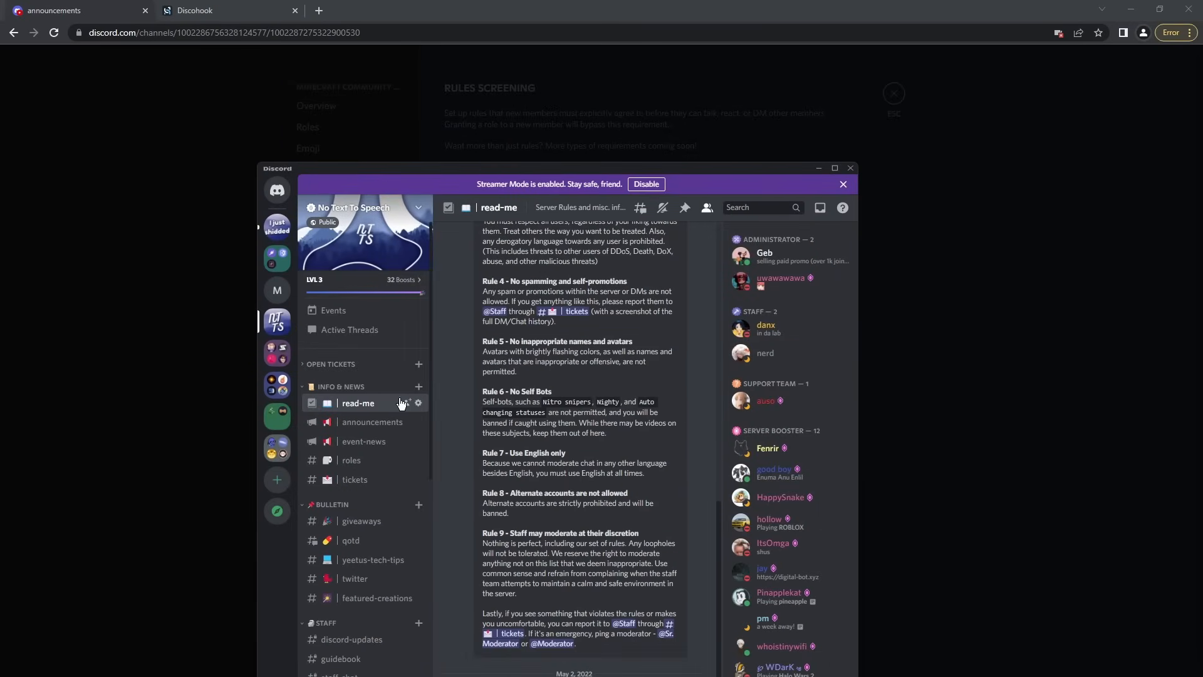
pyautogui.scroll(2, 572, 445)
pyautogui.scroll(-2, 551, 449)
pyautogui.scroll(5, 550, 438)
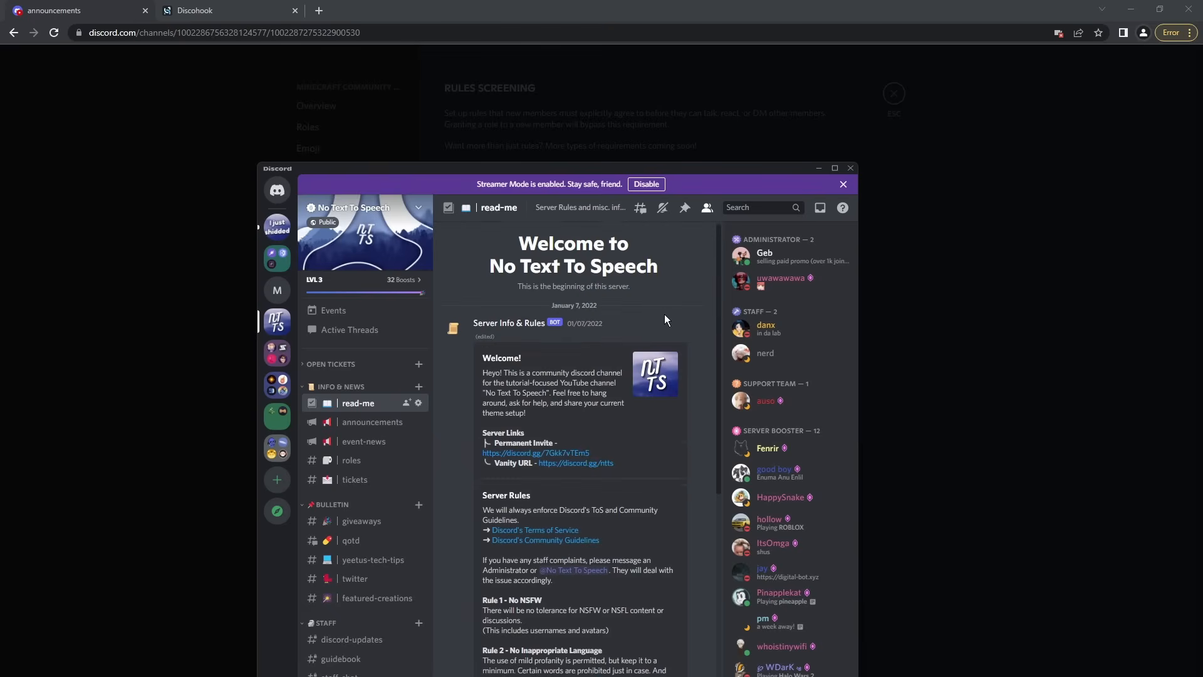
pyautogui.click(818, 168)
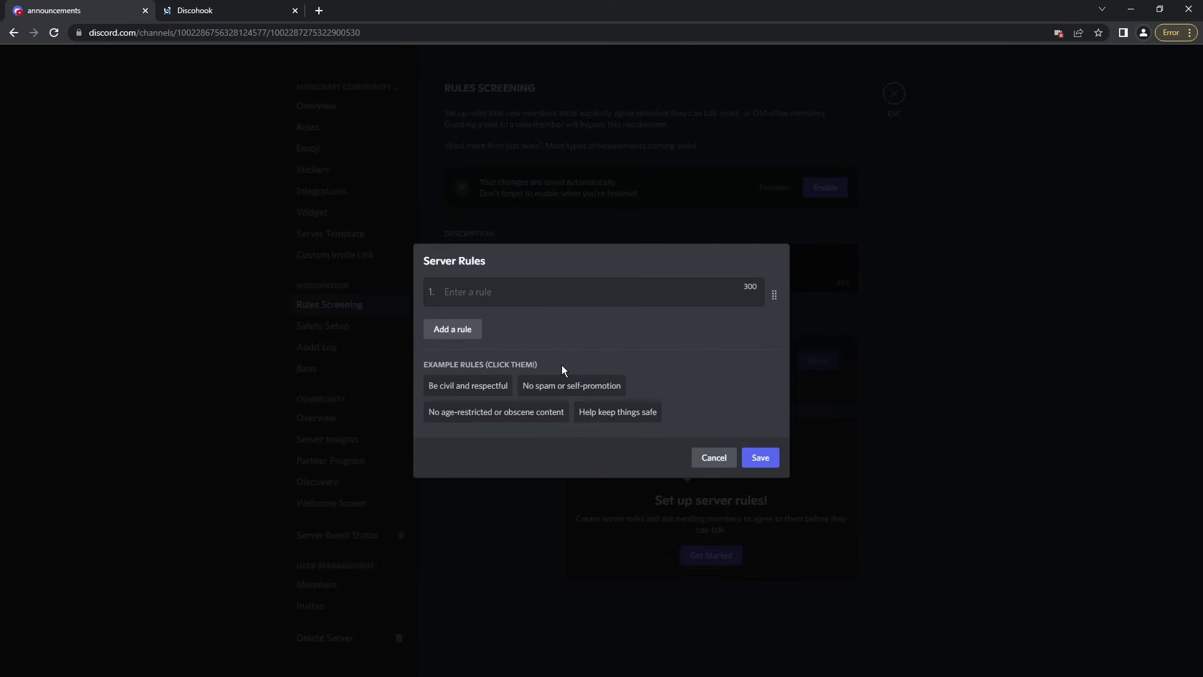
# Fill four rules from the examples (respect, no spam, no obscene content, keep things safe) and save them.
pyautogui.click(468, 385)
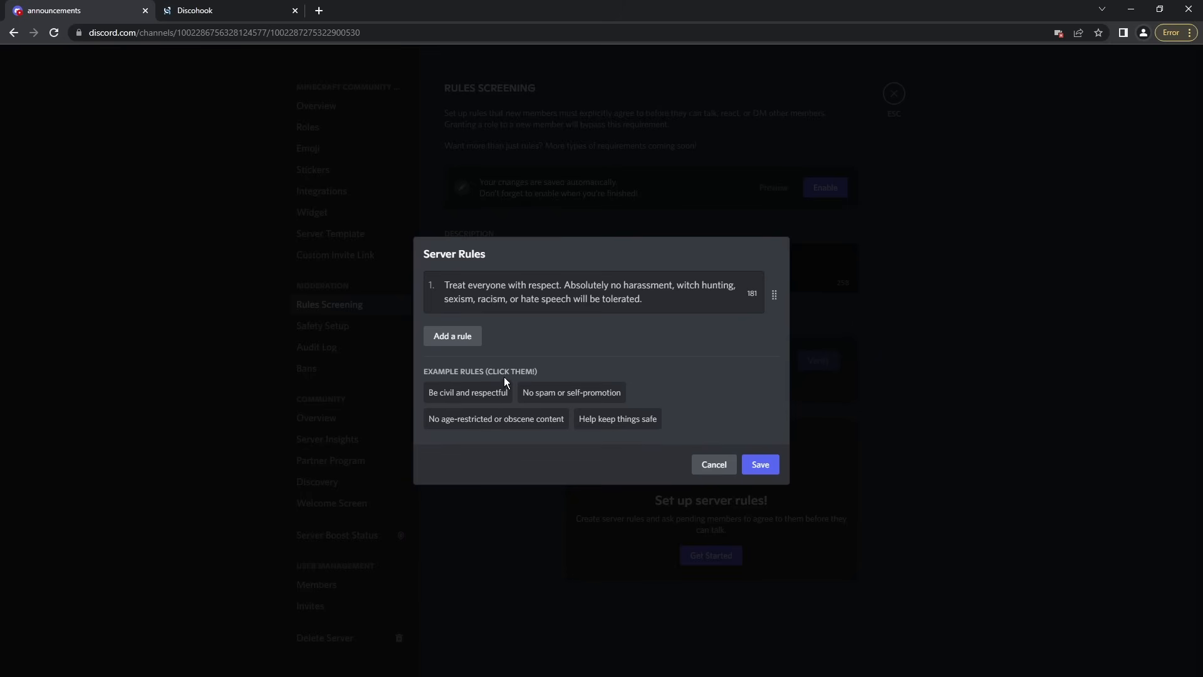
pyautogui.click(464, 343)
pyautogui.click(551, 418)
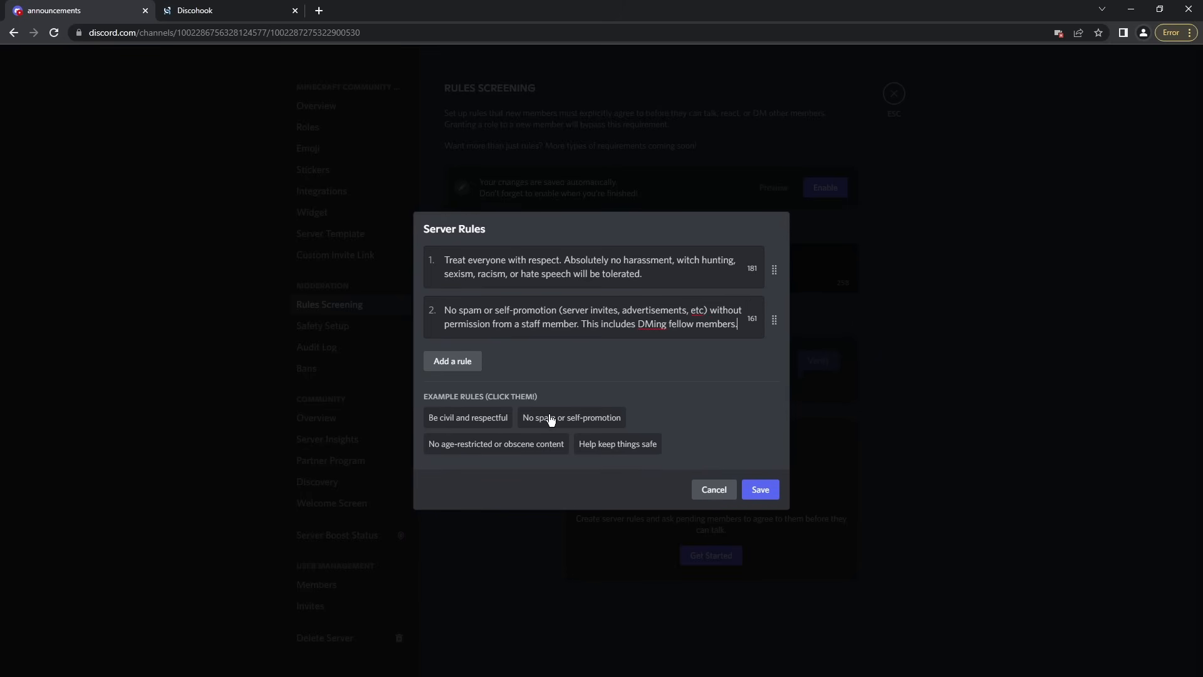
pyautogui.click(448, 366)
pyautogui.click(482, 476)
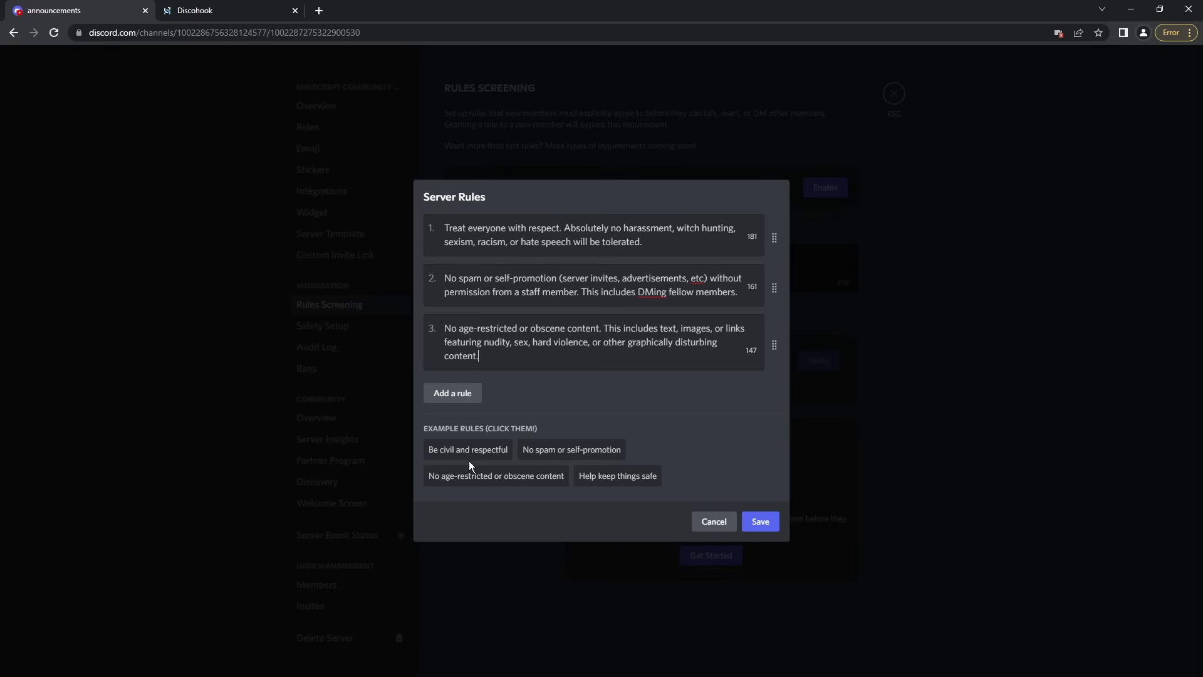
pyautogui.click(453, 395)
pyautogui.click(620, 500)
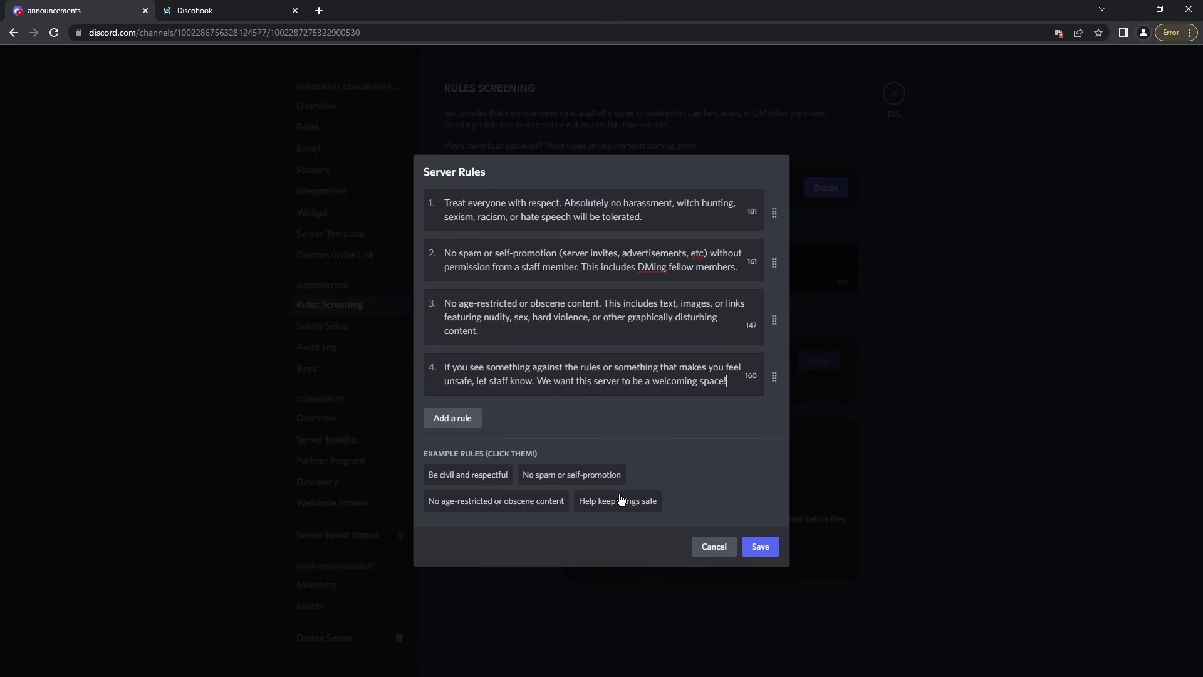
pyautogui.click(762, 548)
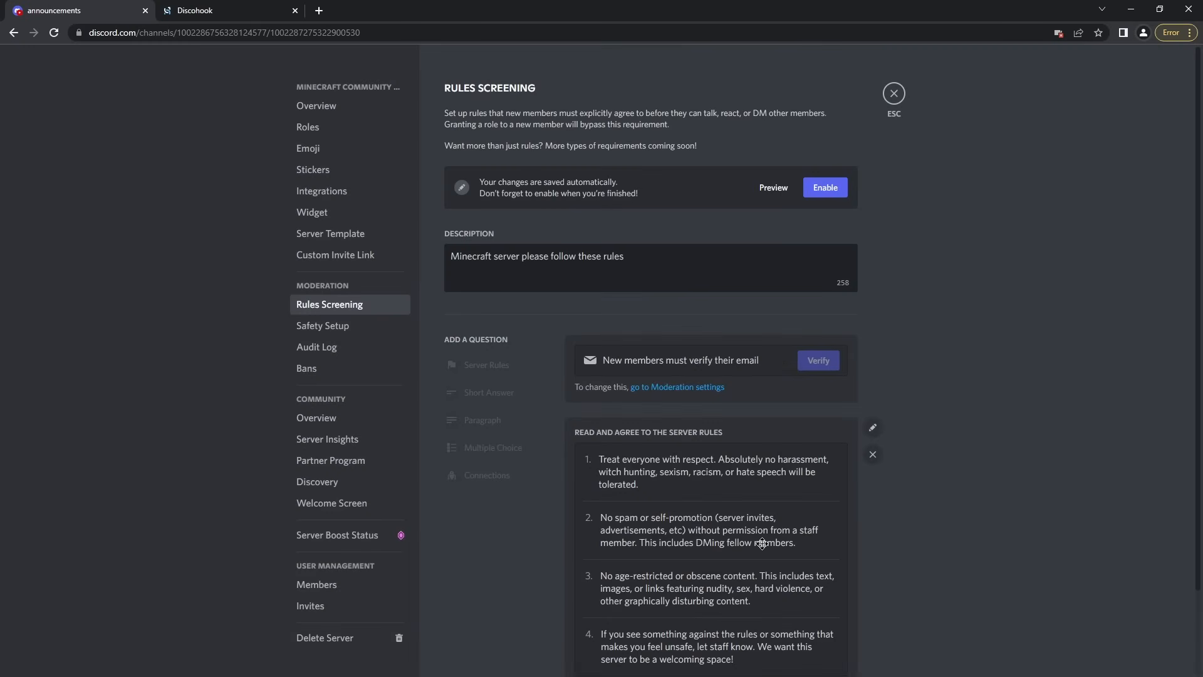
pyautogui.scroll(-2, 832, 467)
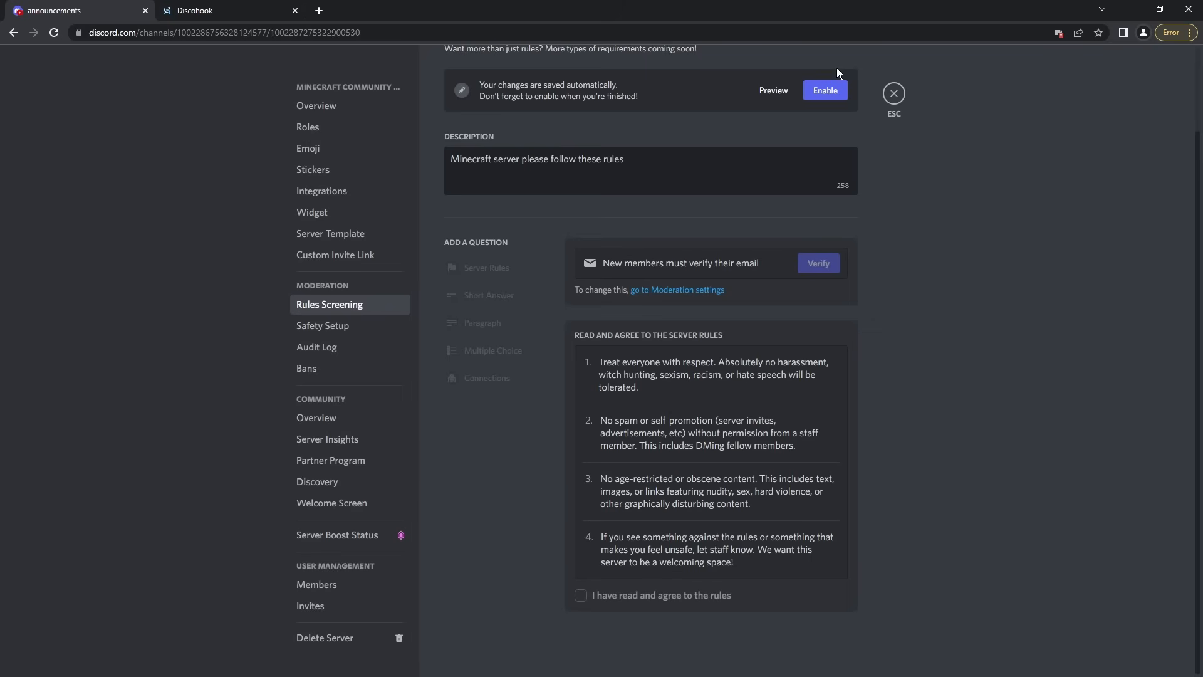
pyautogui.scroll(3, 852, 199)
# Enable rules screening and preview it as a new member, ticking the agree checkbox.
pyautogui.click(825, 187)
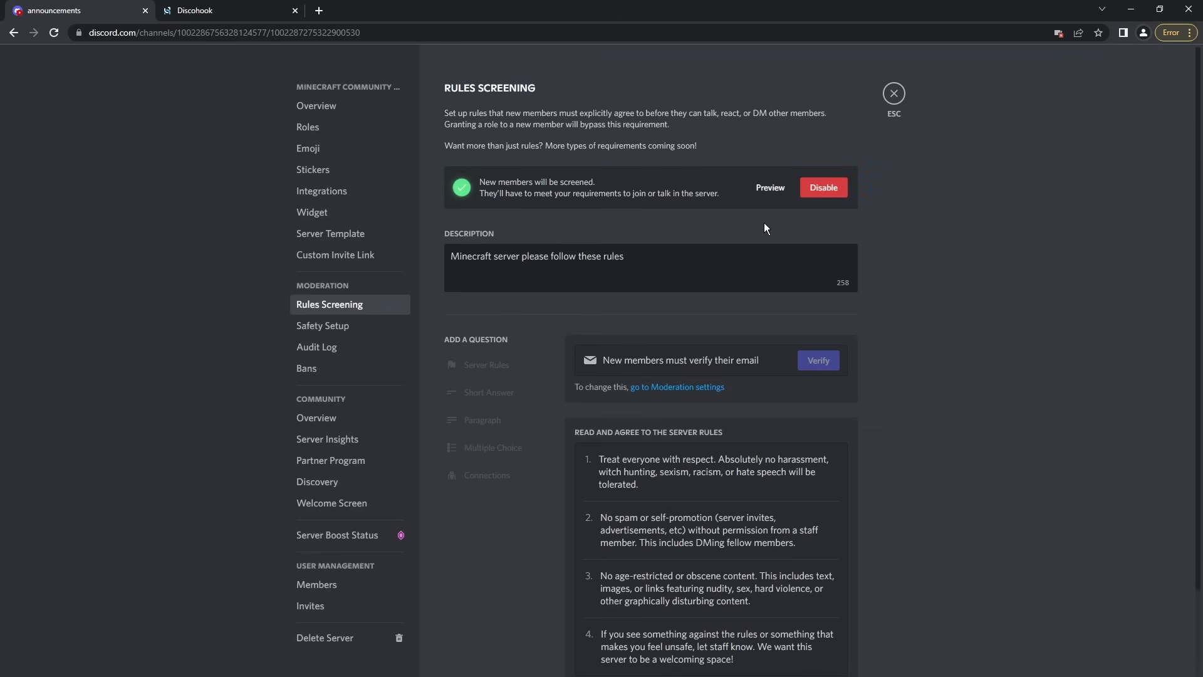
pyautogui.click(770, 189)
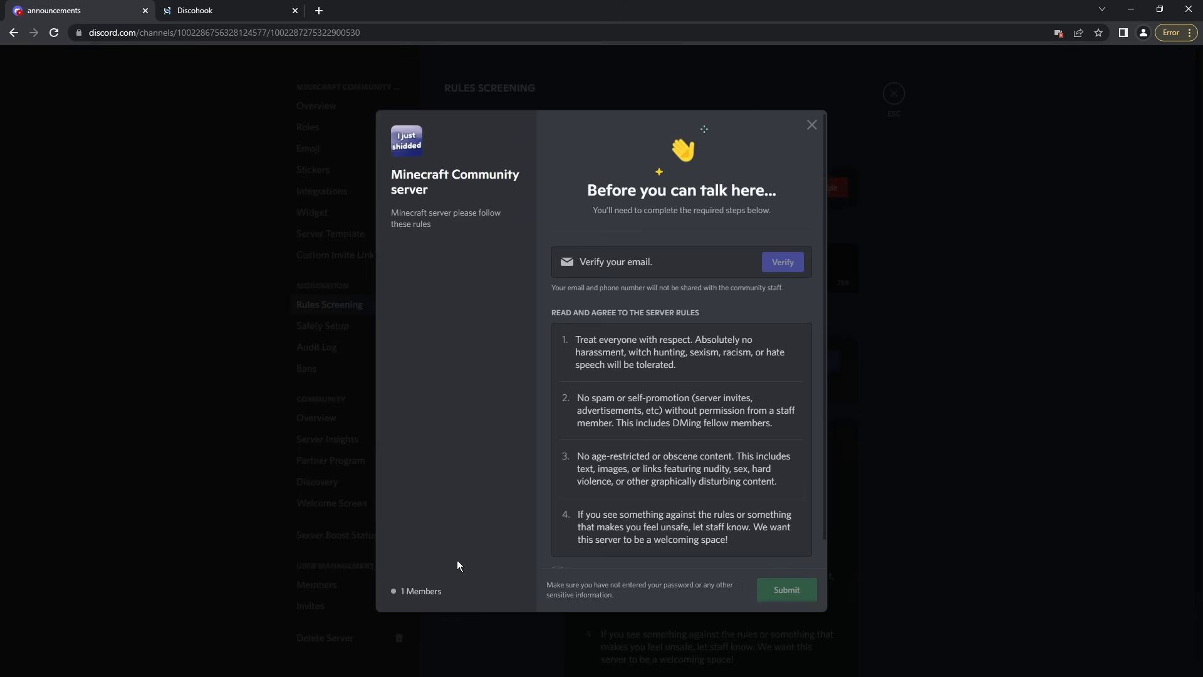
pyautogui.scroll(-1, 730, 273)
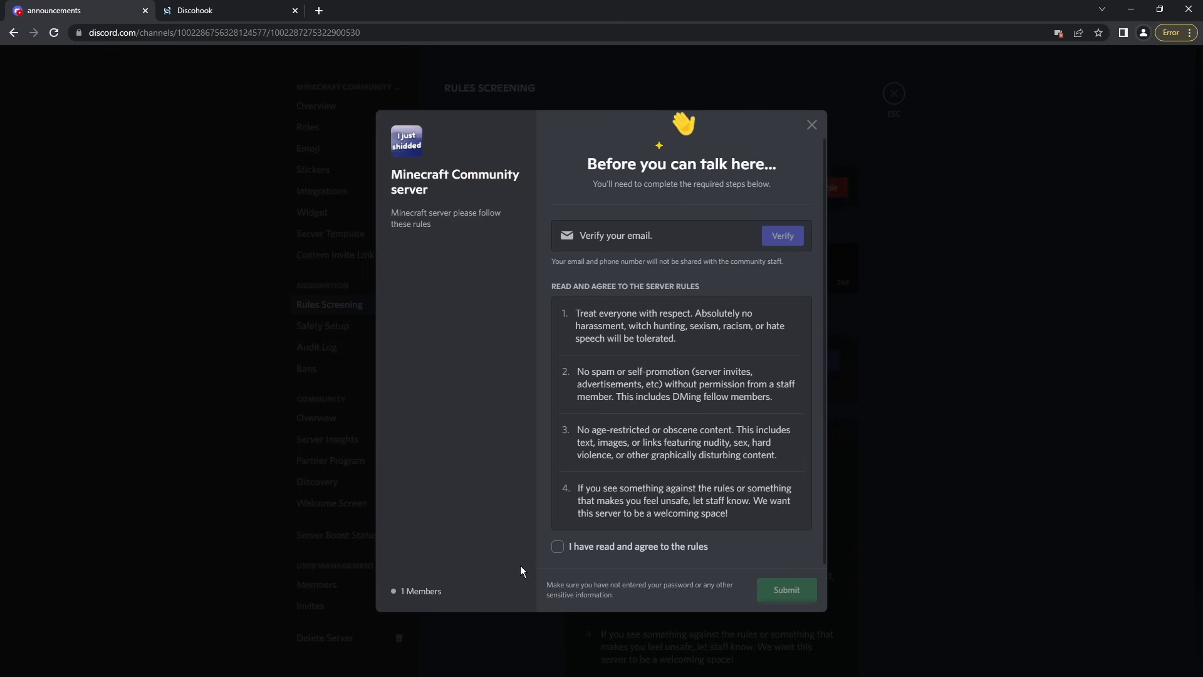
pyautogui.click(557, 546)
pyautogui.click(811, 126)
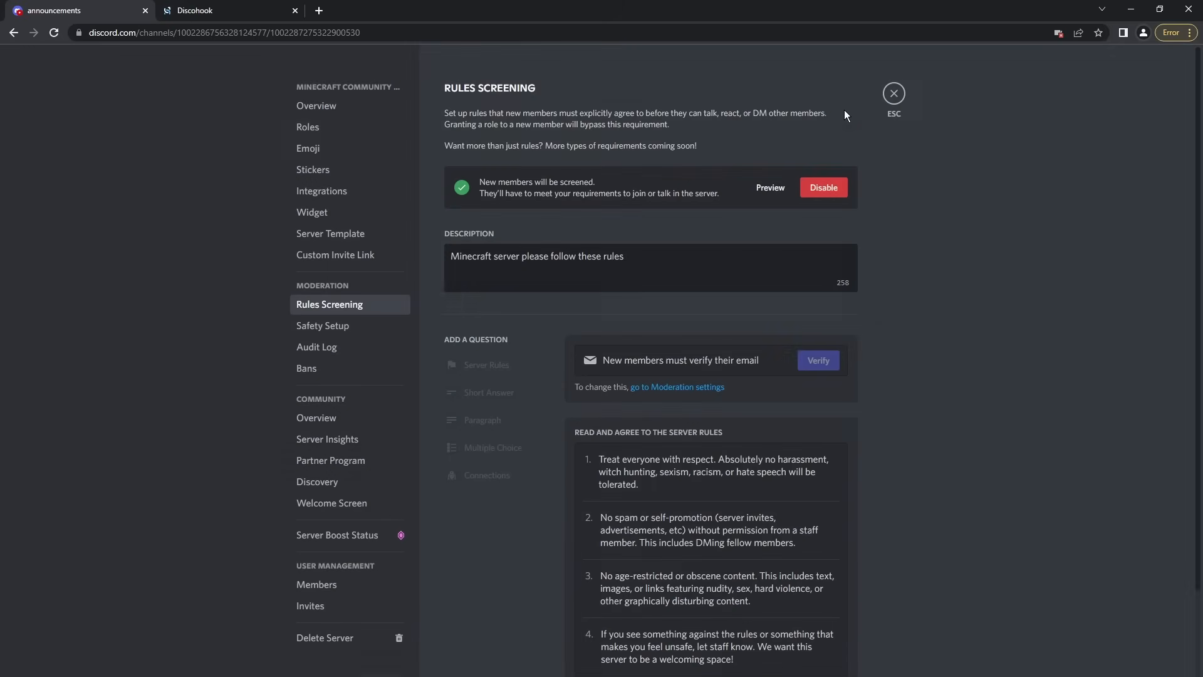
# Preview the screening once more, then exit server settings.
pyautogui.scroll(-2, 766, 225)
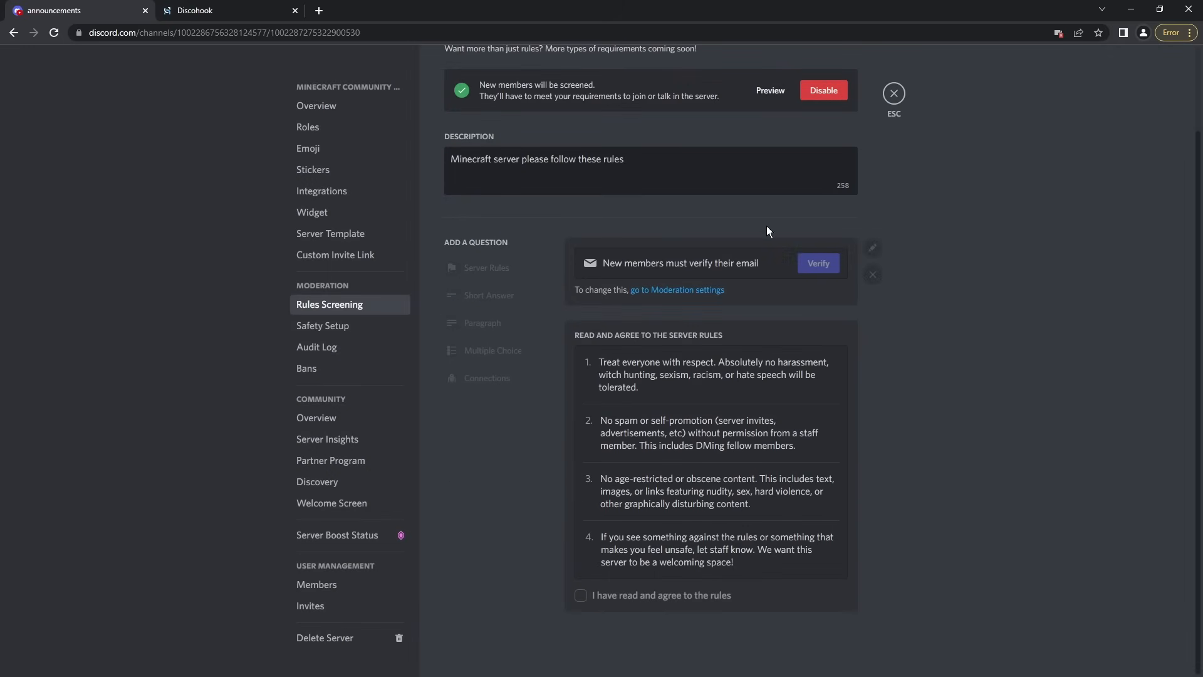
pyautogui.click(766, 94)
pyautogui.click(969, 287)
pyautogui.click(893, 93)
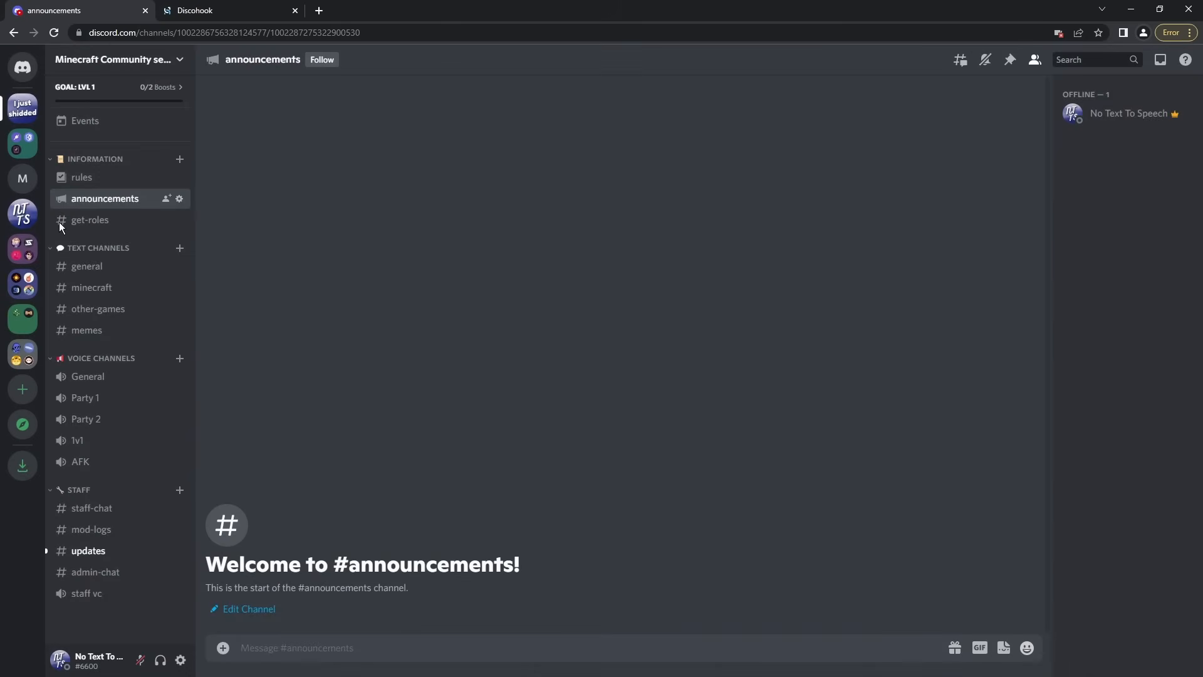
# Post a gibberish test message in #rules, then look over the No Text To Speech server for reference.
pyautogui.click(82, 177)
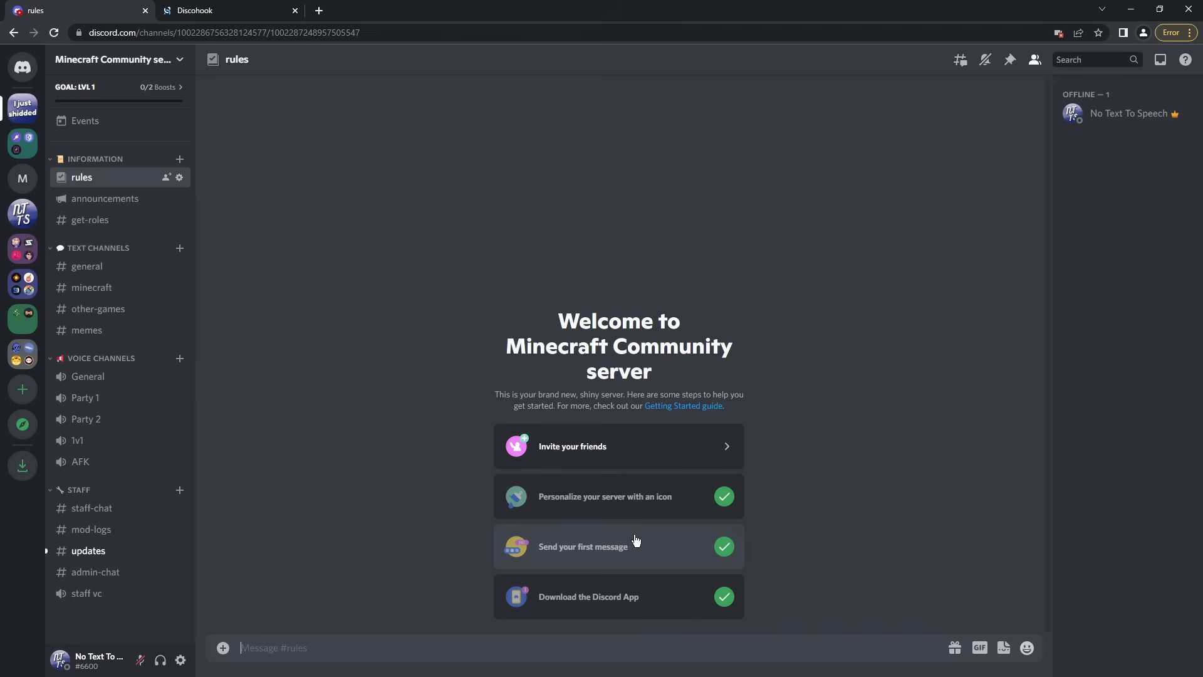
pyautogui.write('jkhalskjdhlkahskldhlkhlkh')
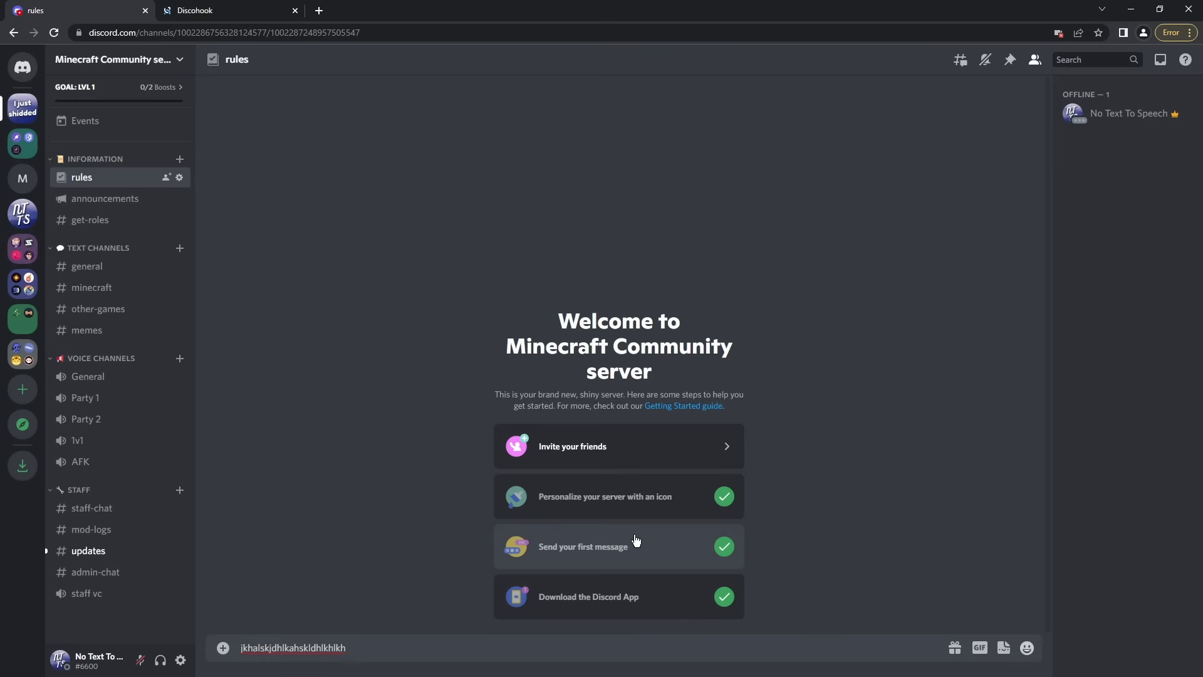
pyautogui.press('Return')
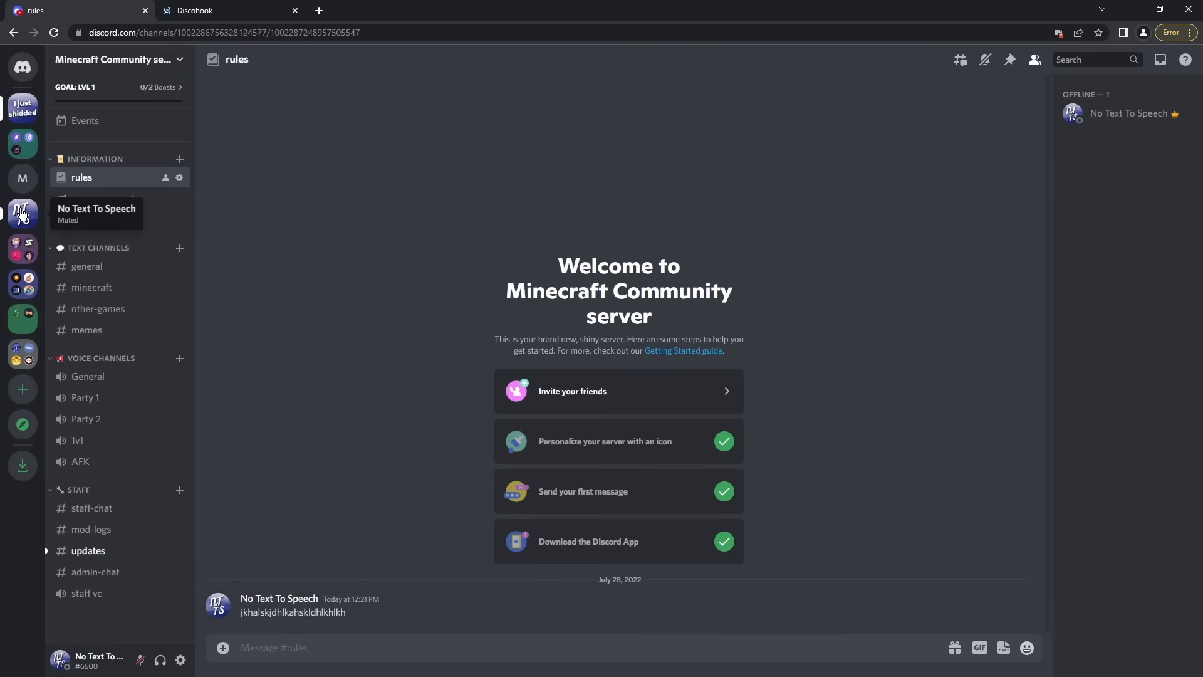
pyautogui.click(23, 215)
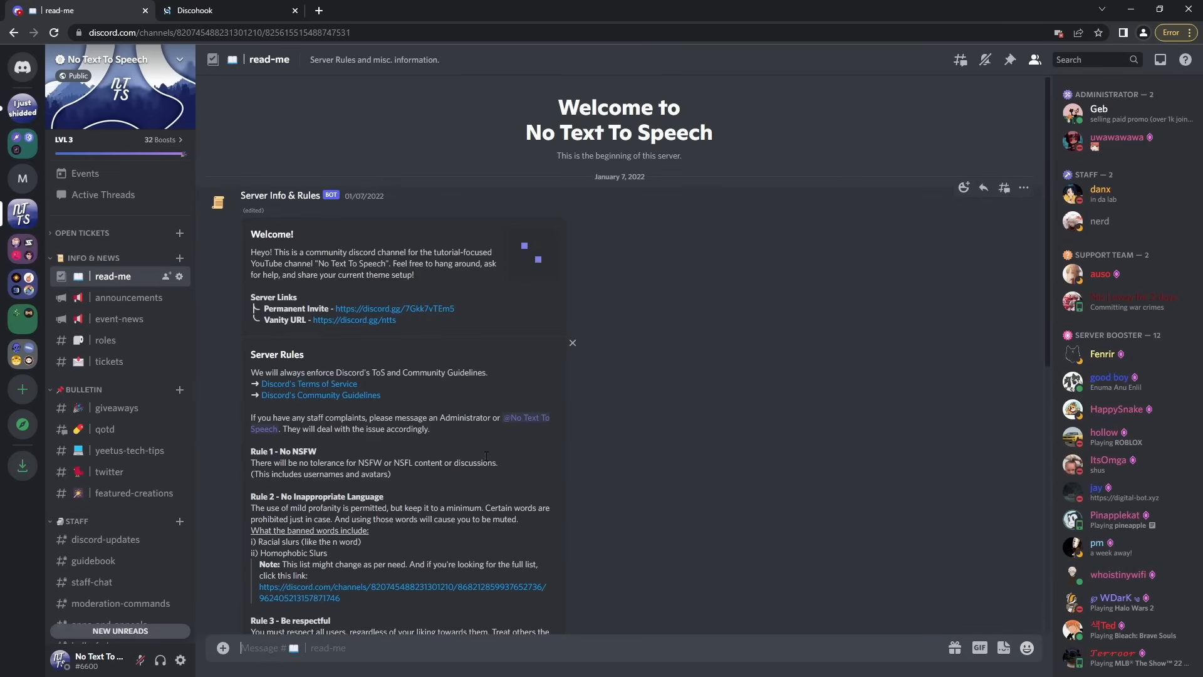
pyautogui.scroll(-5, 394, 299)
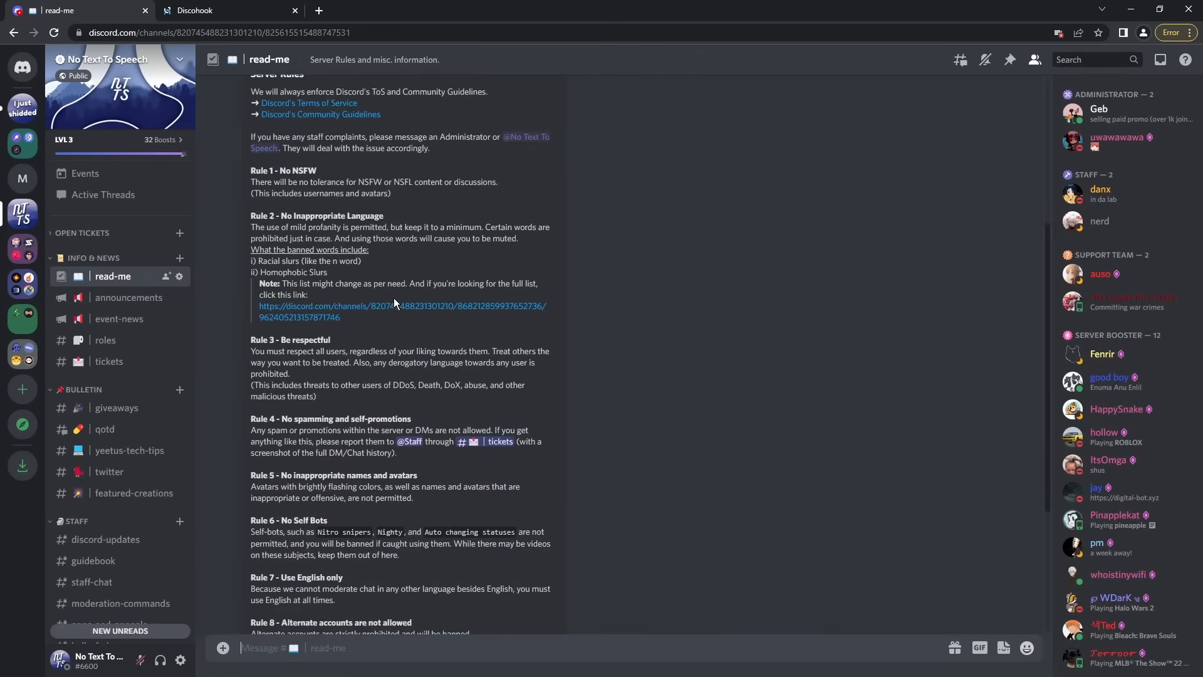
pyautogui.scroll(5, 394, 298)
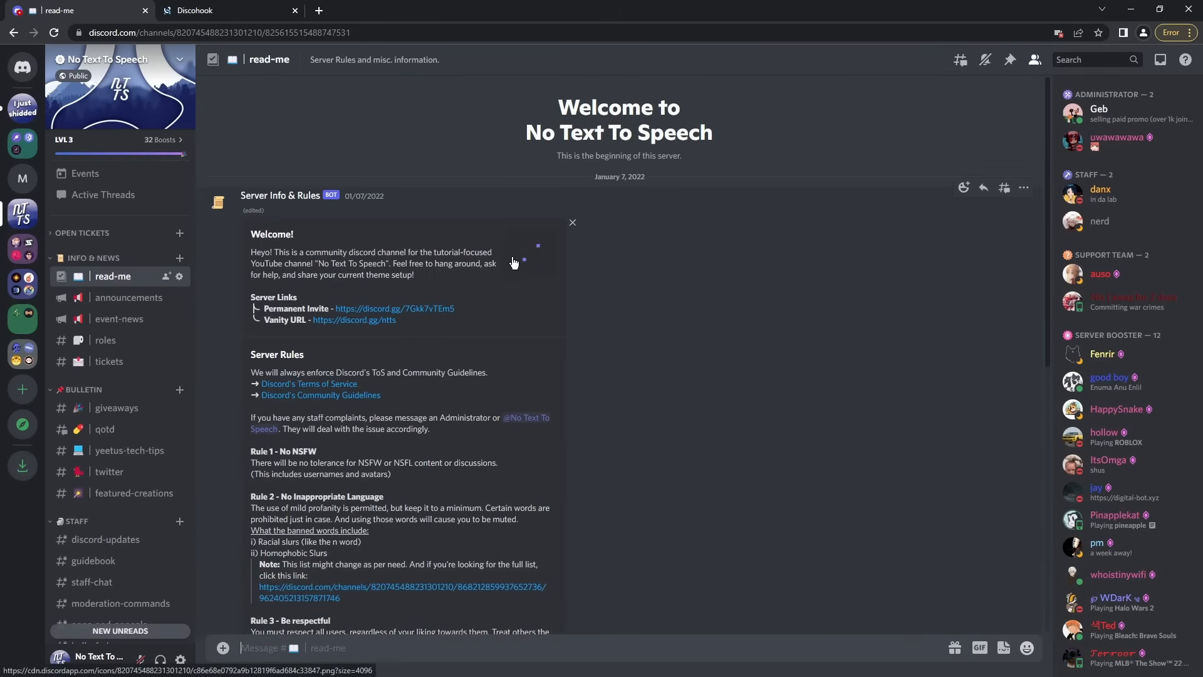
# Return to Minecraft Community and delete the gibberish test message from #rules.
pyautogui.click(28, 110)
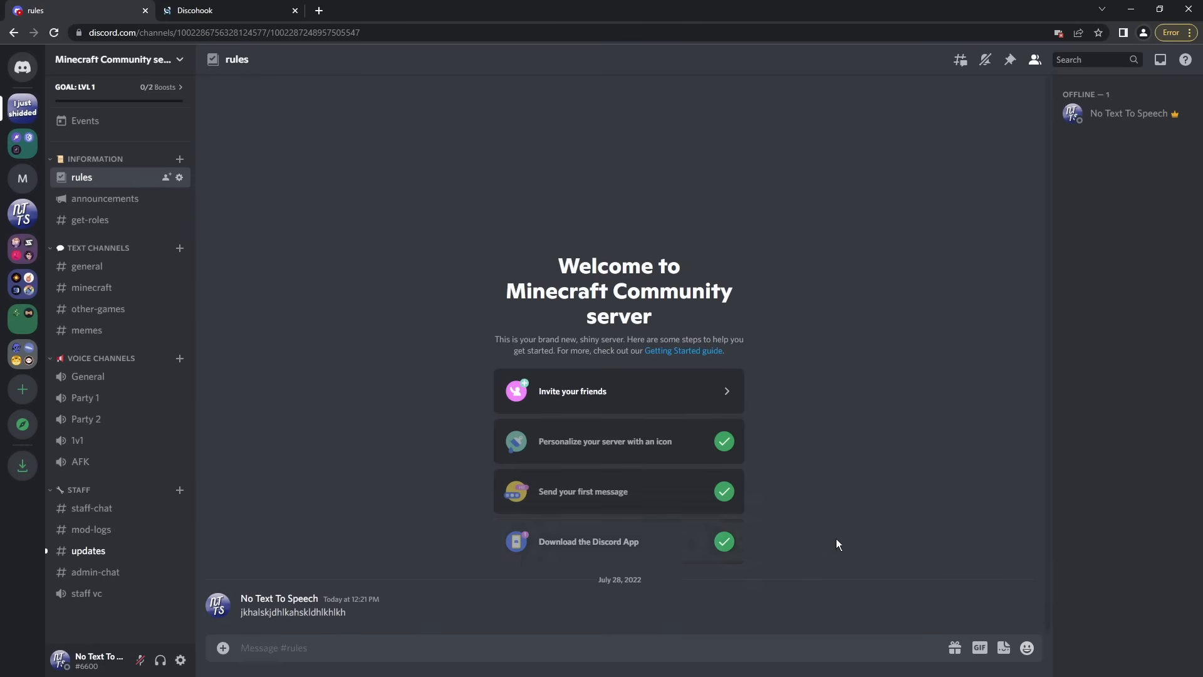
pyautogui.keyDown('shift'); pyautogui.click(1023, 591); pyautogui.keyUp('shift')
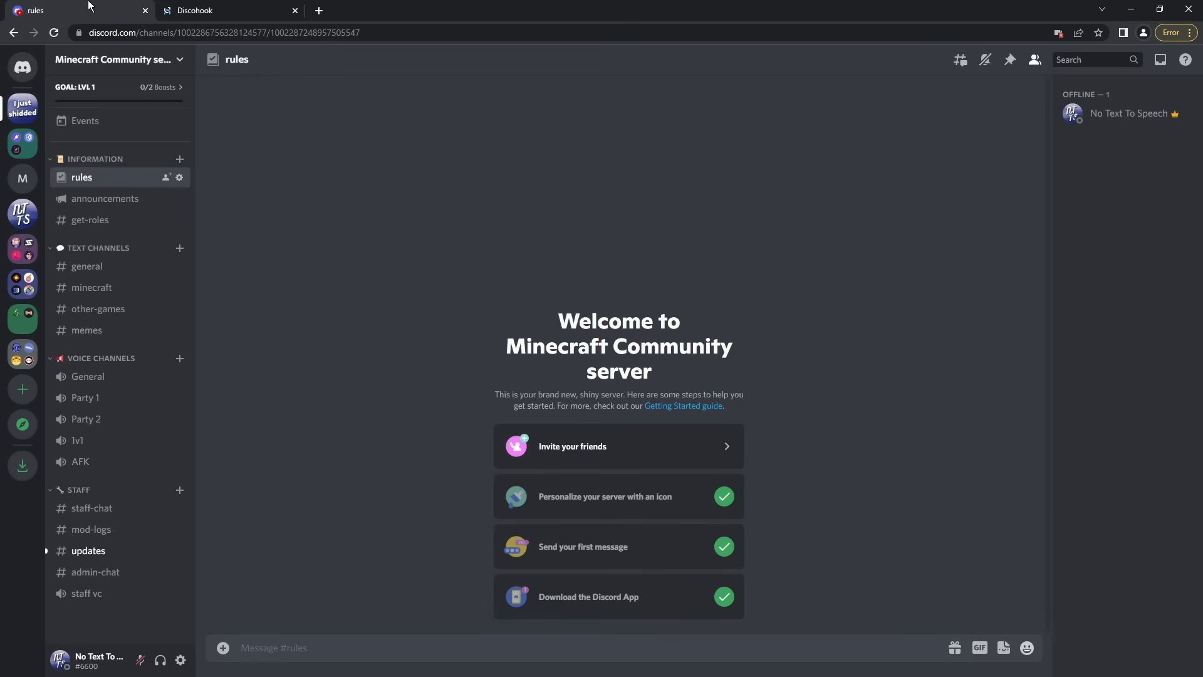
pyautogui.click(156, 63)
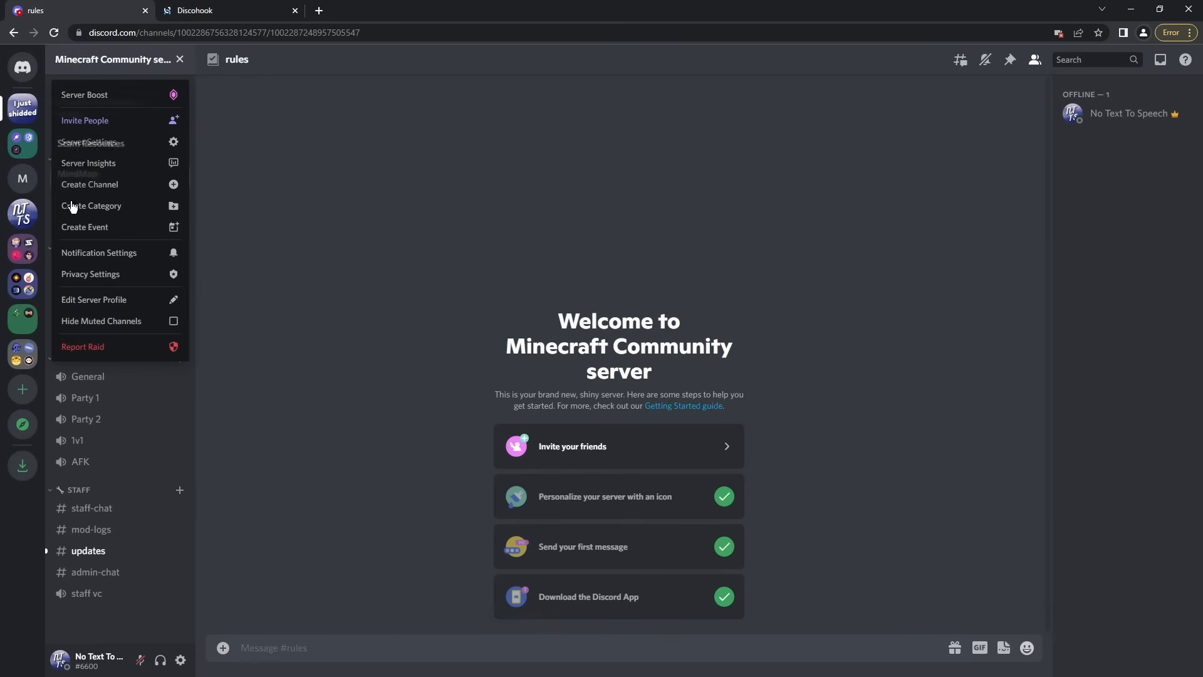
# Create a new webhook under Integrations and rename it 'Rules!'.
pyautogui.click(84, 141)
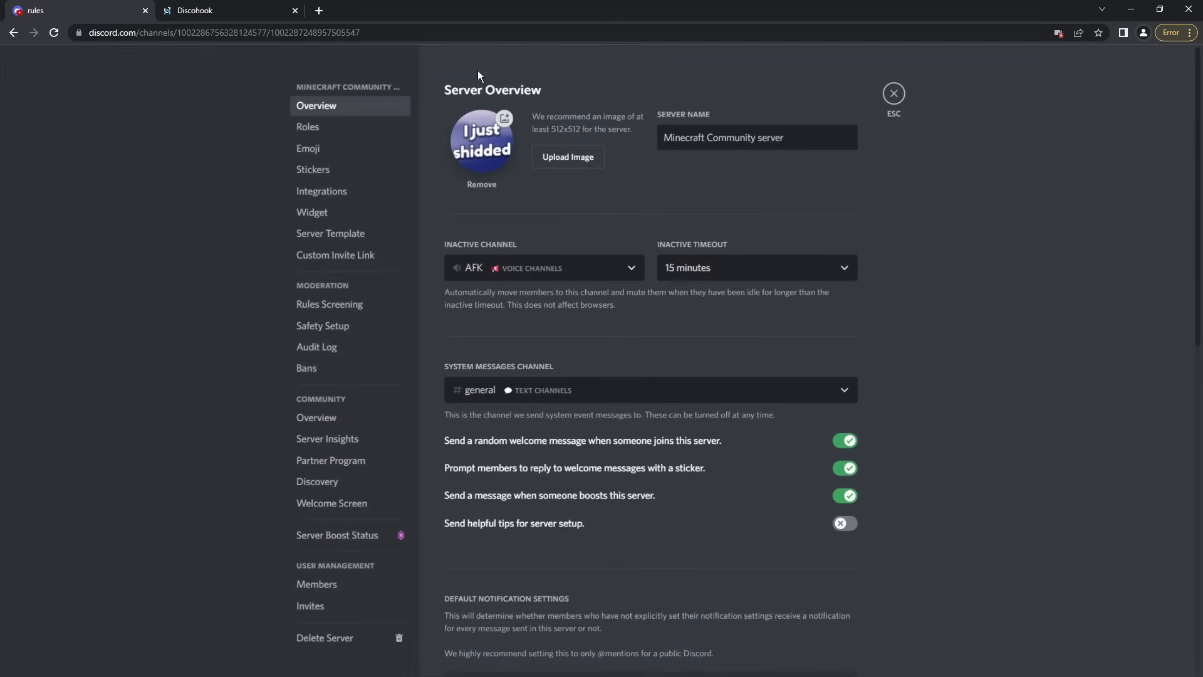
pyautogui.click(316, 196)
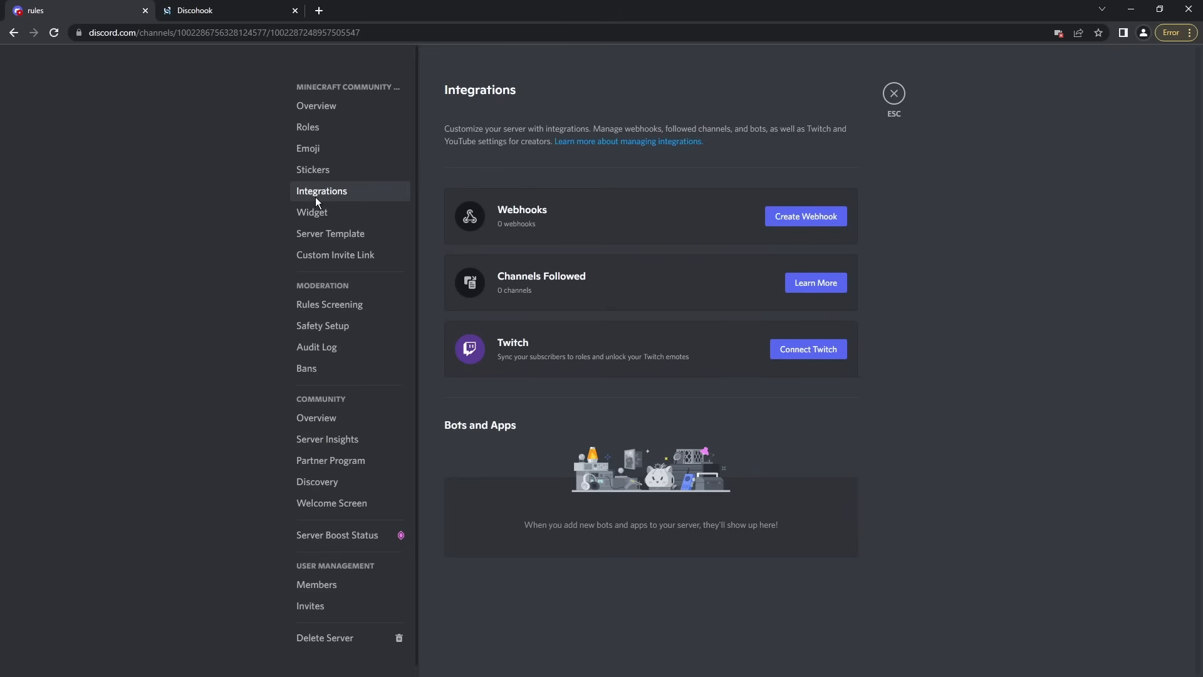
pyautogui.click(777, 217)
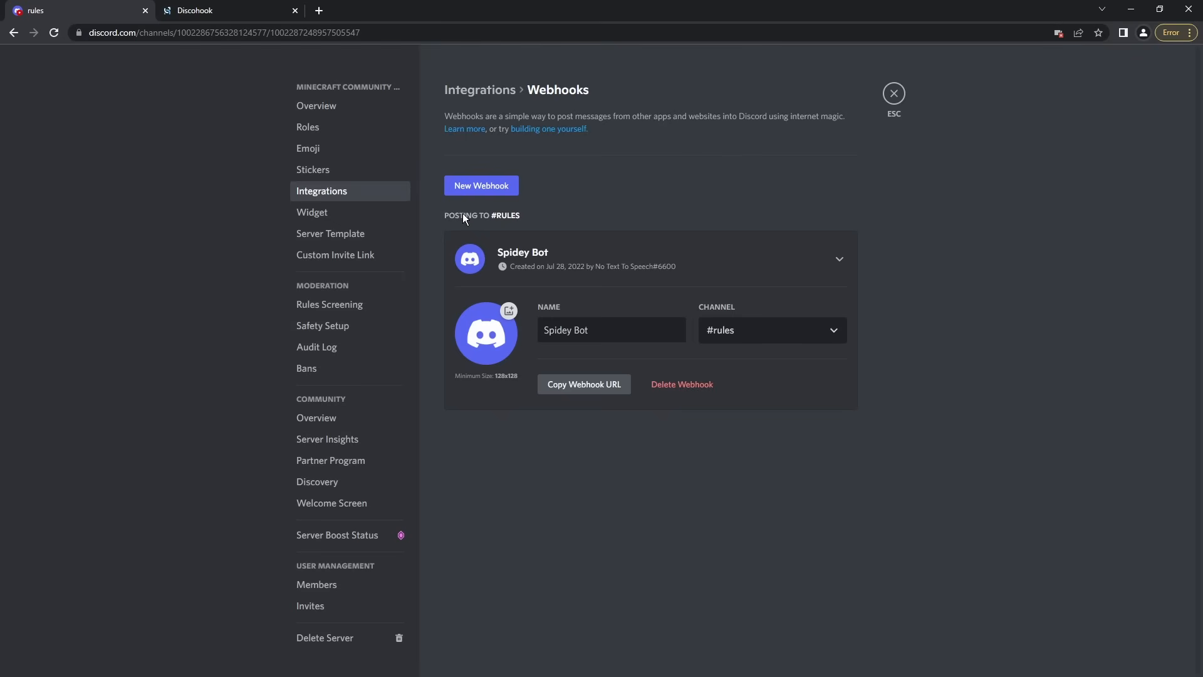
pyautogui.hotkey('ctrl', 'a')
pyautogui.press('BackSpace')
pyautogui.write('Rules')
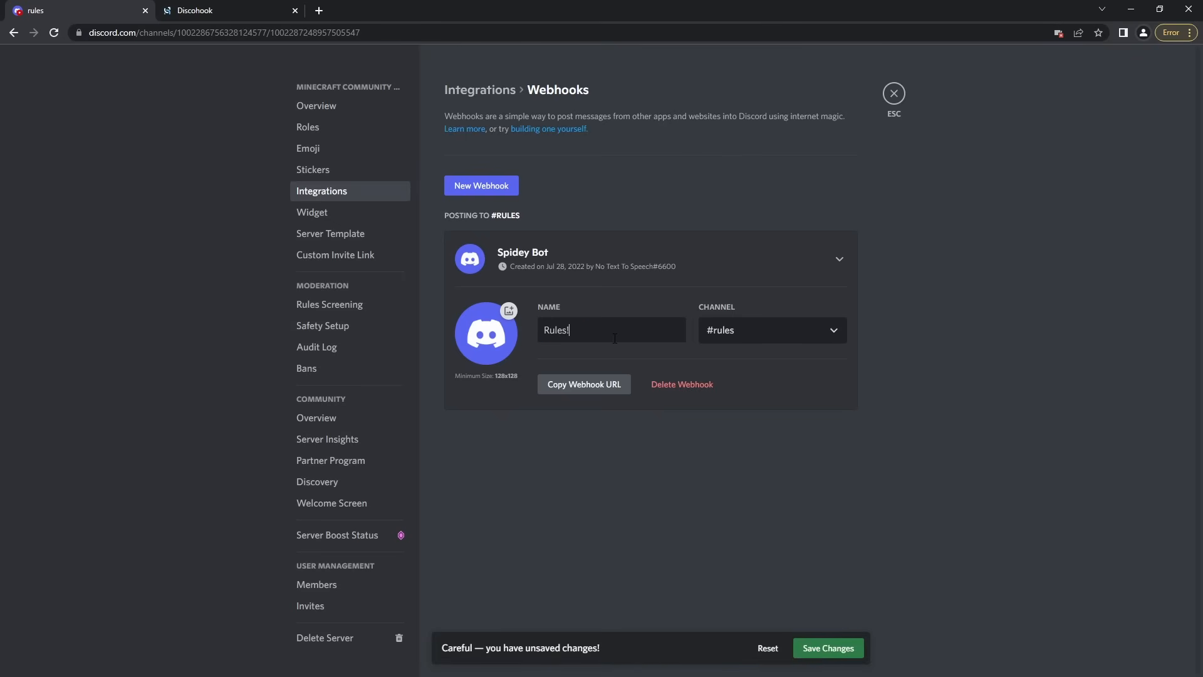
# Give the webhook the NewLogoNewMe.jpg avatar, copy its URL, save, and keep it posting to #rules.
pyautogui.click(492, 331)
pyautogui.click(295, 122)
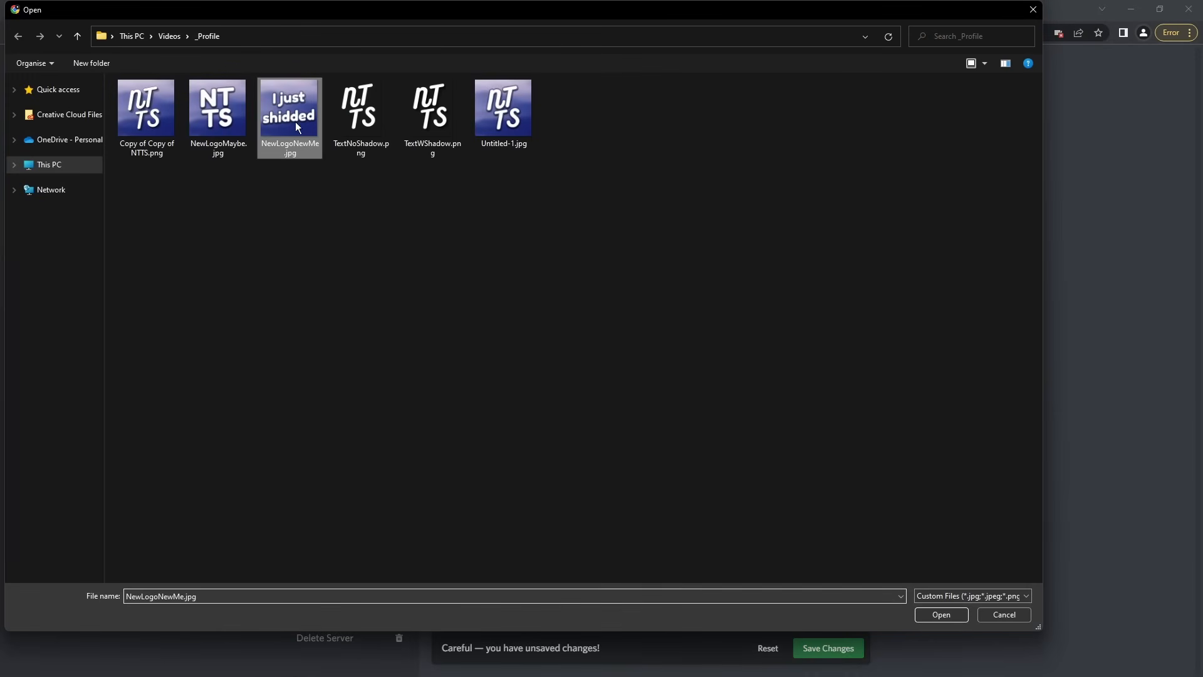
pyautogui.click(937, 617)
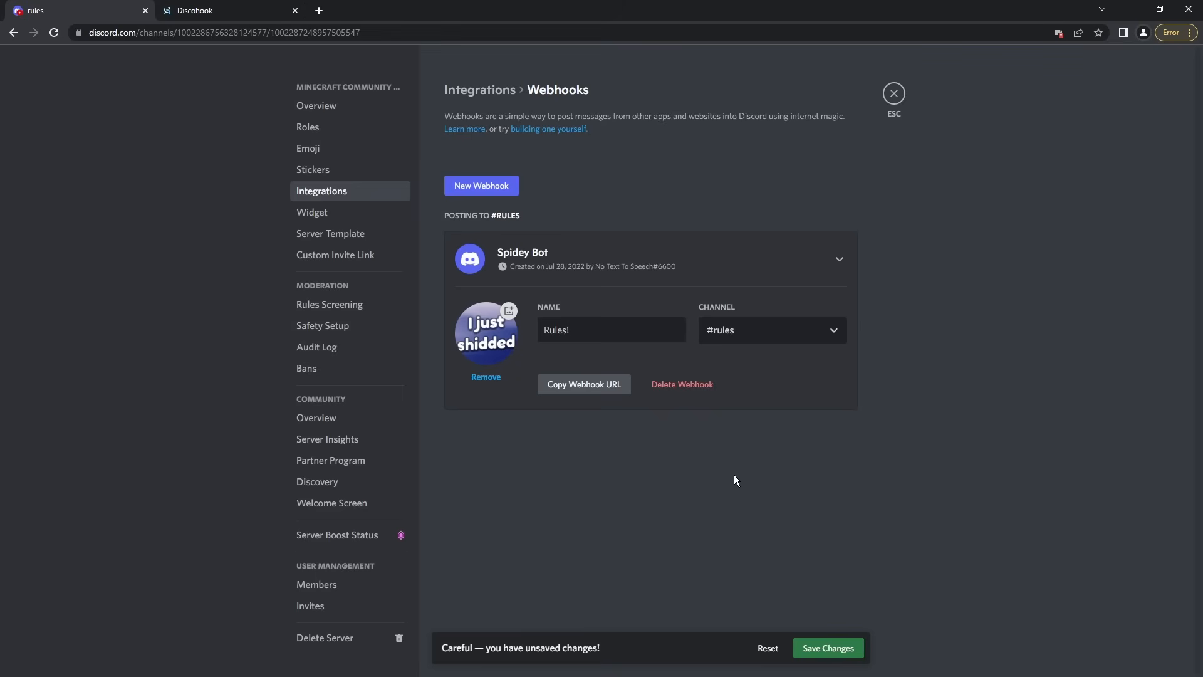
pyautogui.click(595, 385)
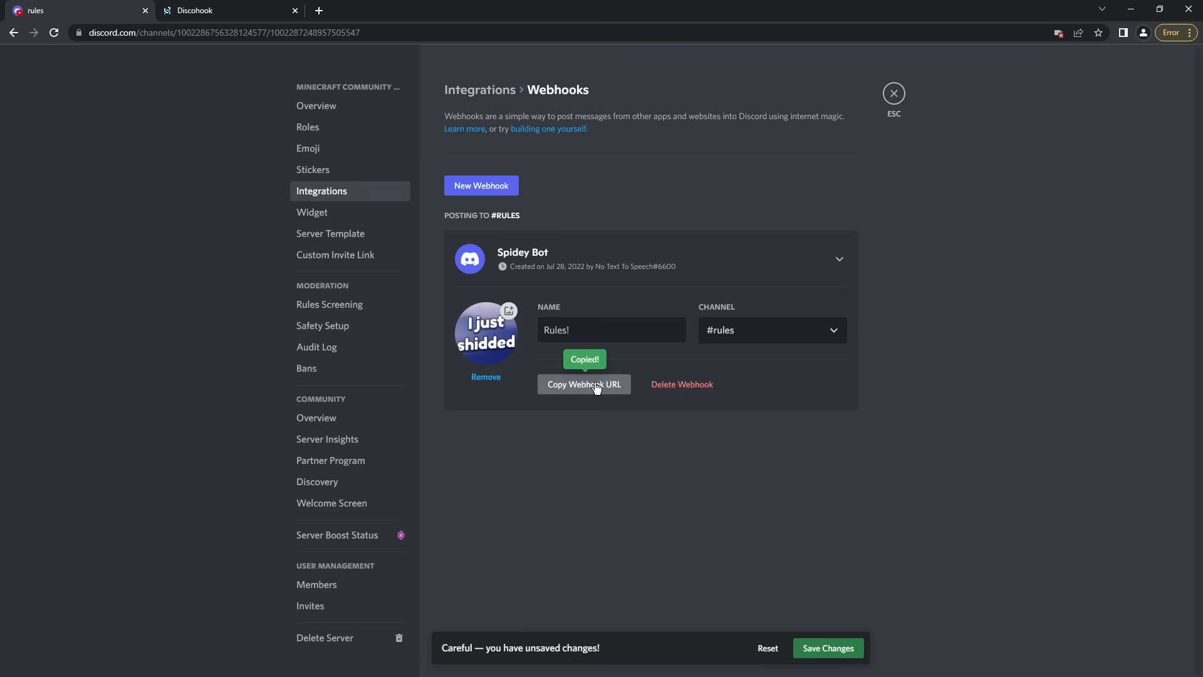
pyautogui.click(808, 649)
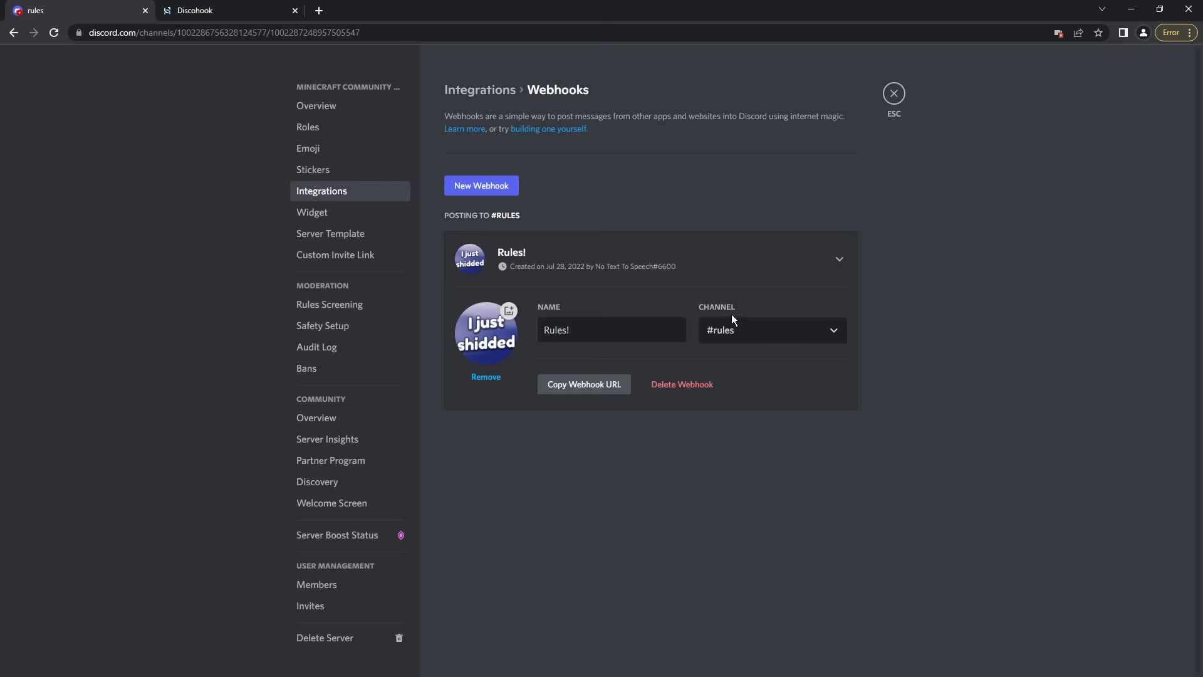
pyautogui.click(725, 330)
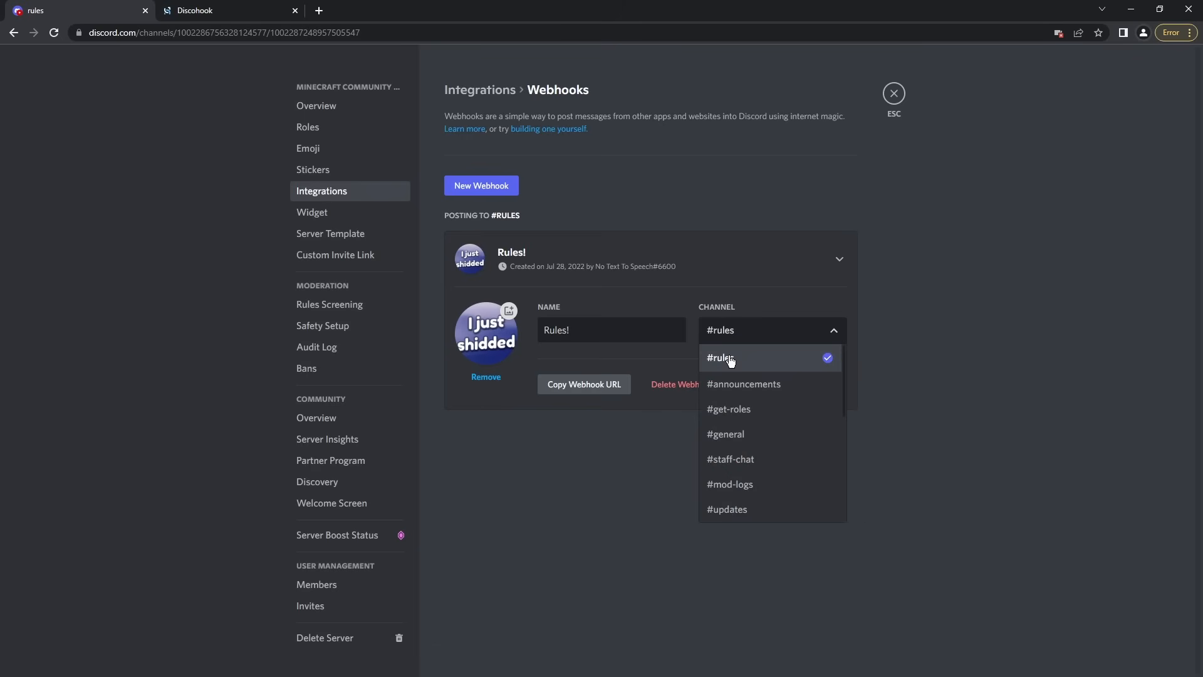
pyautogui.click(888, 169)
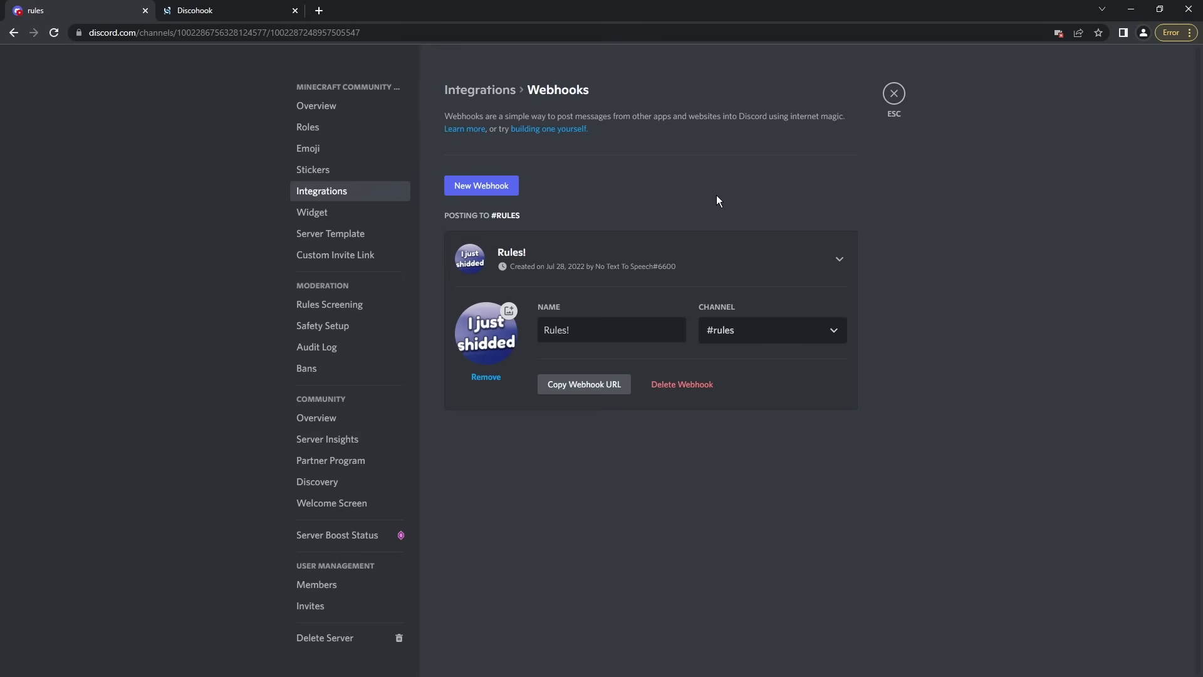
pyautogui.click(213, 11)
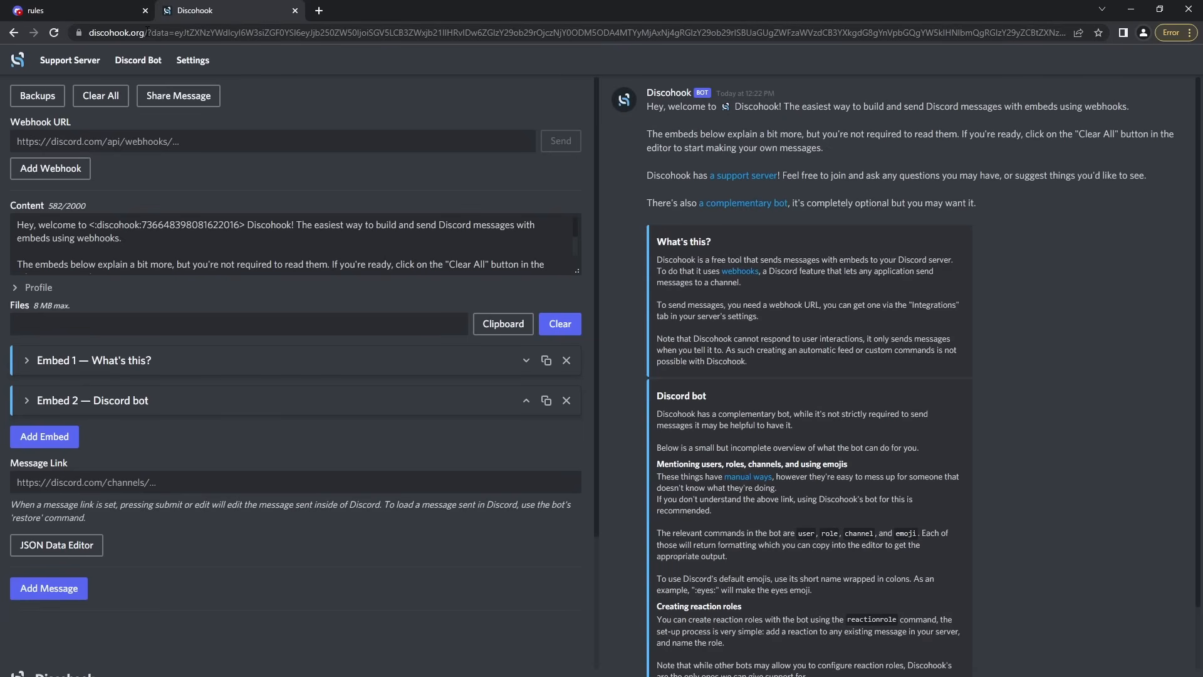
# Clear Discohook's example message and paste in the Rules! webhook URL.
pyautogui.moveTo(148, 32); pyautogui.dragTo(76, 39)
pyautogui.click(269, 254)
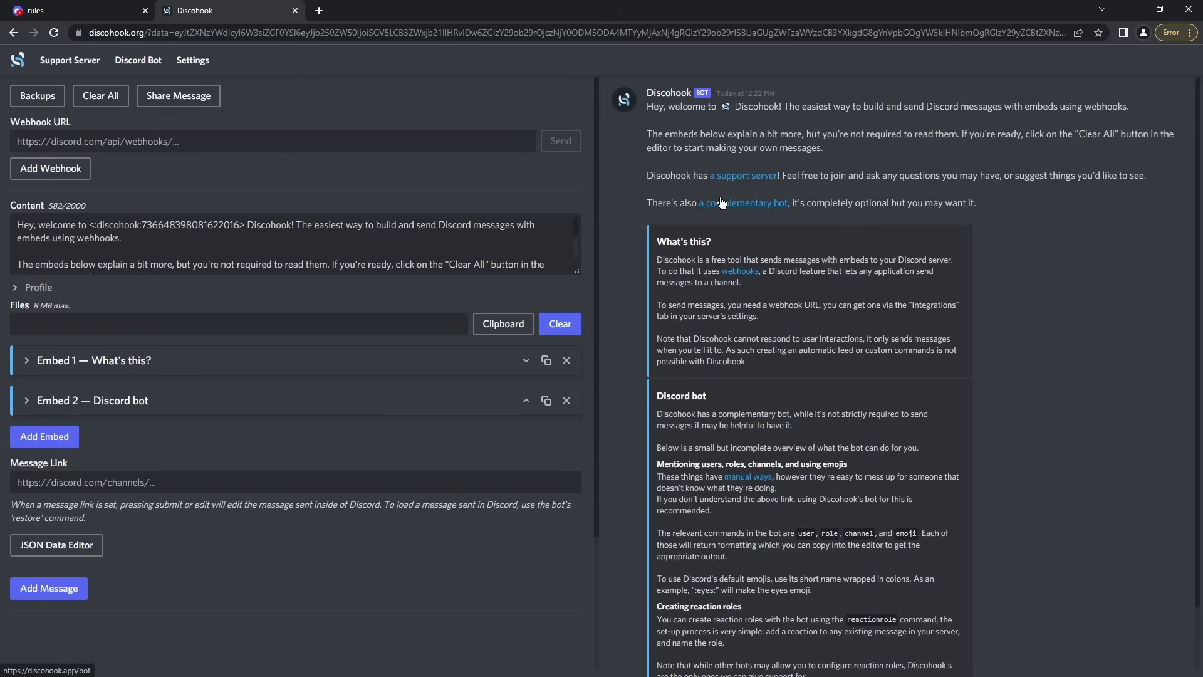
pyautogui.click(102, 97)
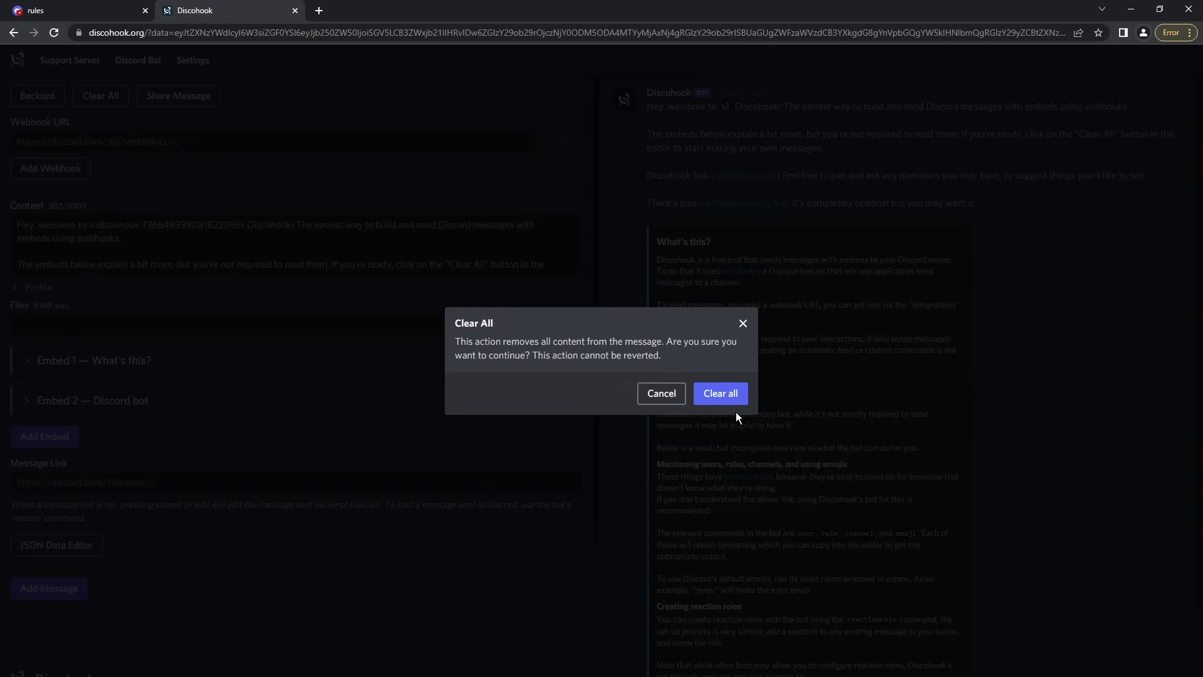
pyautogui.click(721, 393)
pyautogui.click(122, 141)
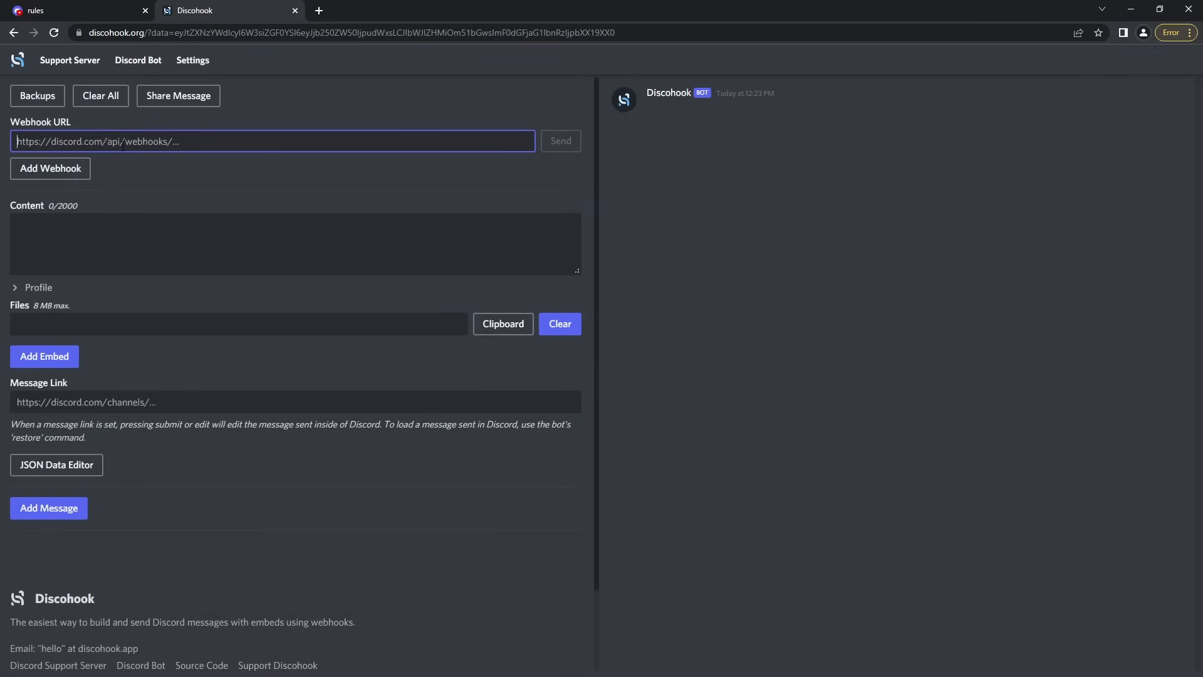
pyautogui.hotkey('ctrl', 'v')
pyautogui.click(470, 181)
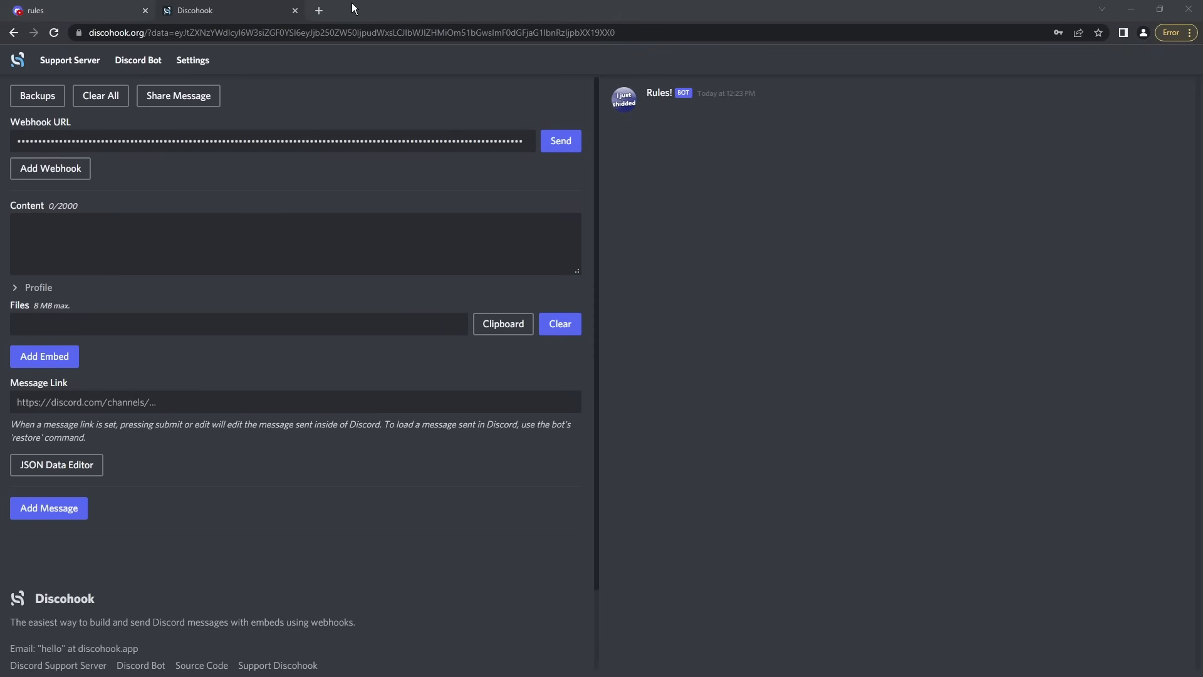
pyautogui.moveTo(388, 7); pyautogui.dragTo(0, 50)
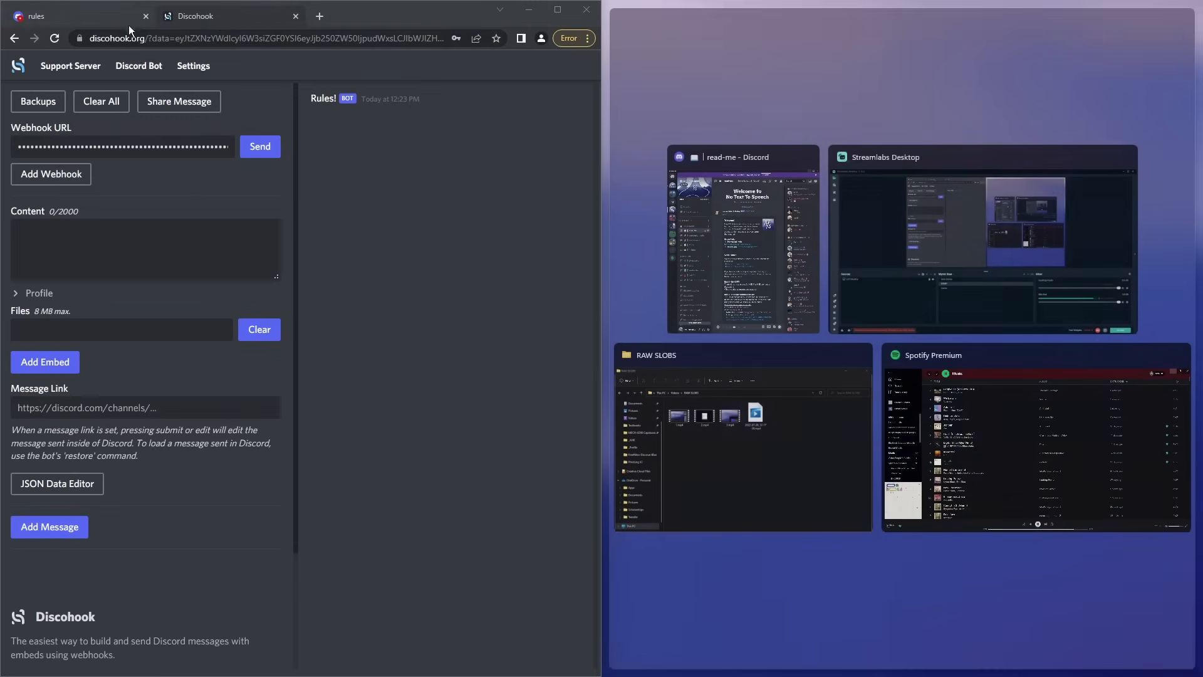
# Put Discohook in its own window on the right and open Discord's screening rules for editing.
pyautogui.moveTo(216, 18); pyautogui.dragTo(1202, 162)
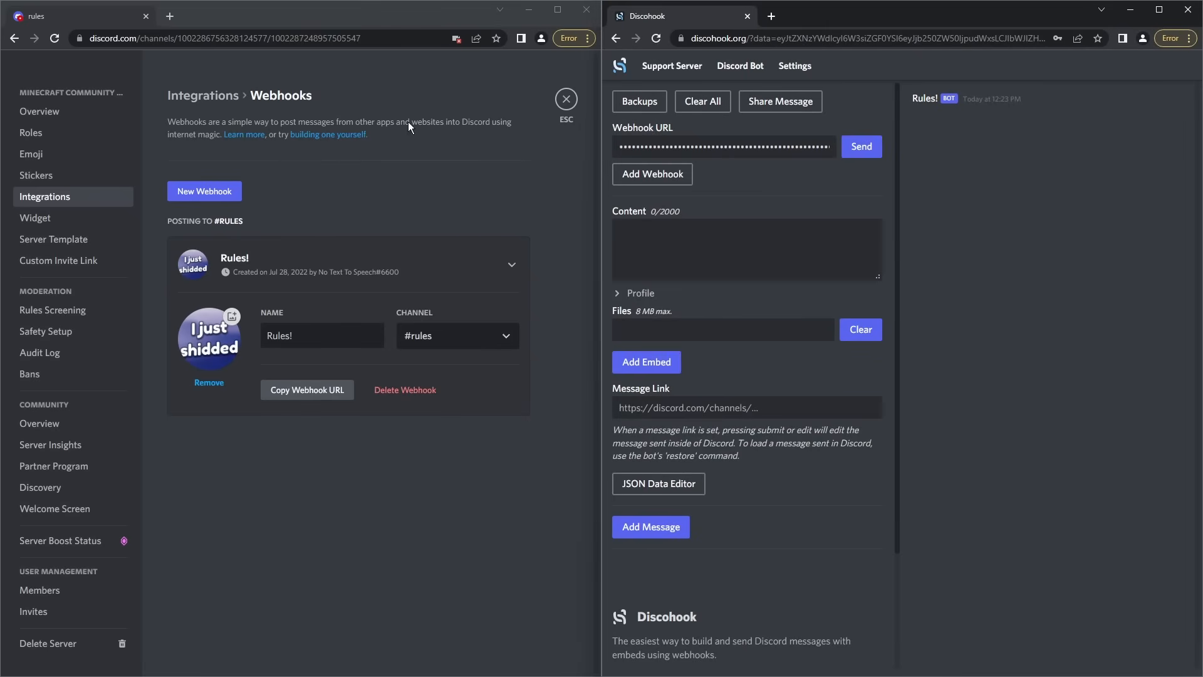
pyautogui.click(55, 310)
pyautogui.scroll(-2, 385, 408)
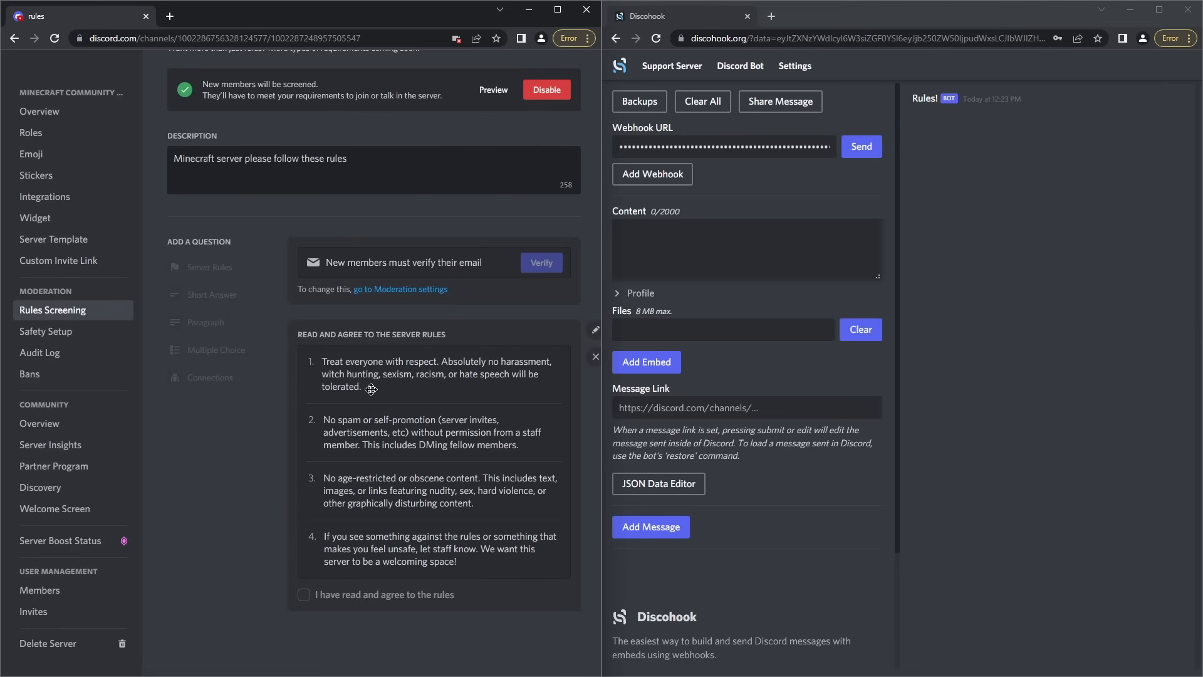
pyautogui.click(595, 331)
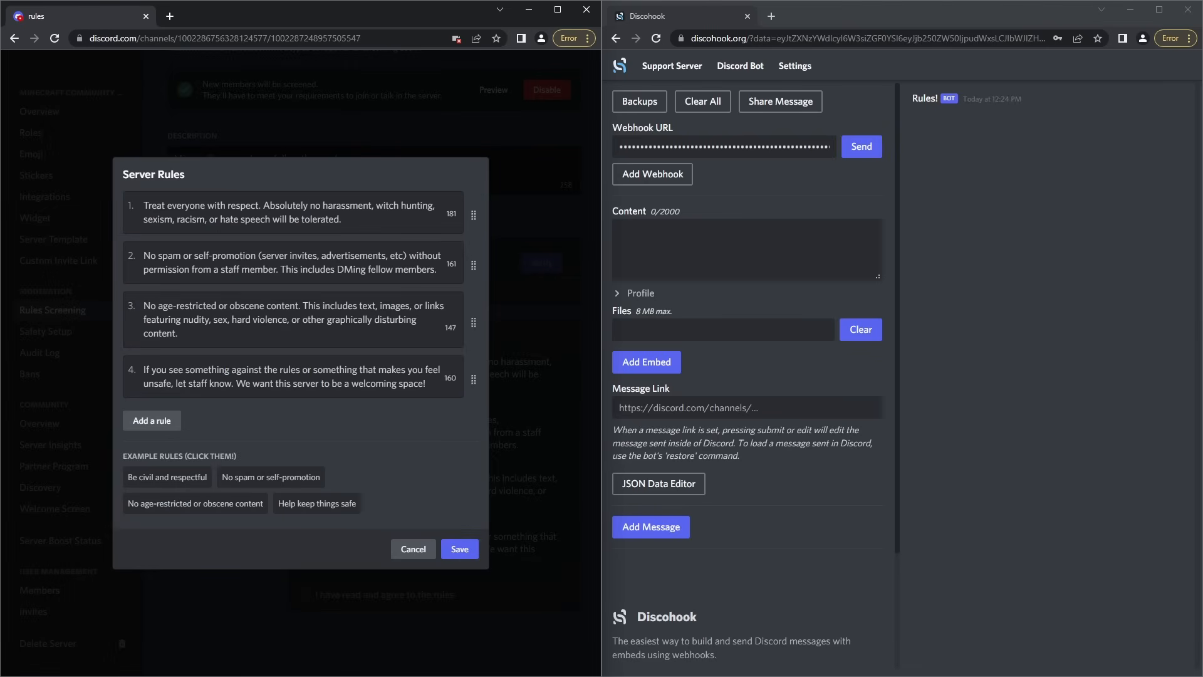
# Add an embed to the Discohook message, clearing test text from the content and author fields.
pyautogui.click(697, 249)
pyautogui.write('hlkjahsldkhjaklj')
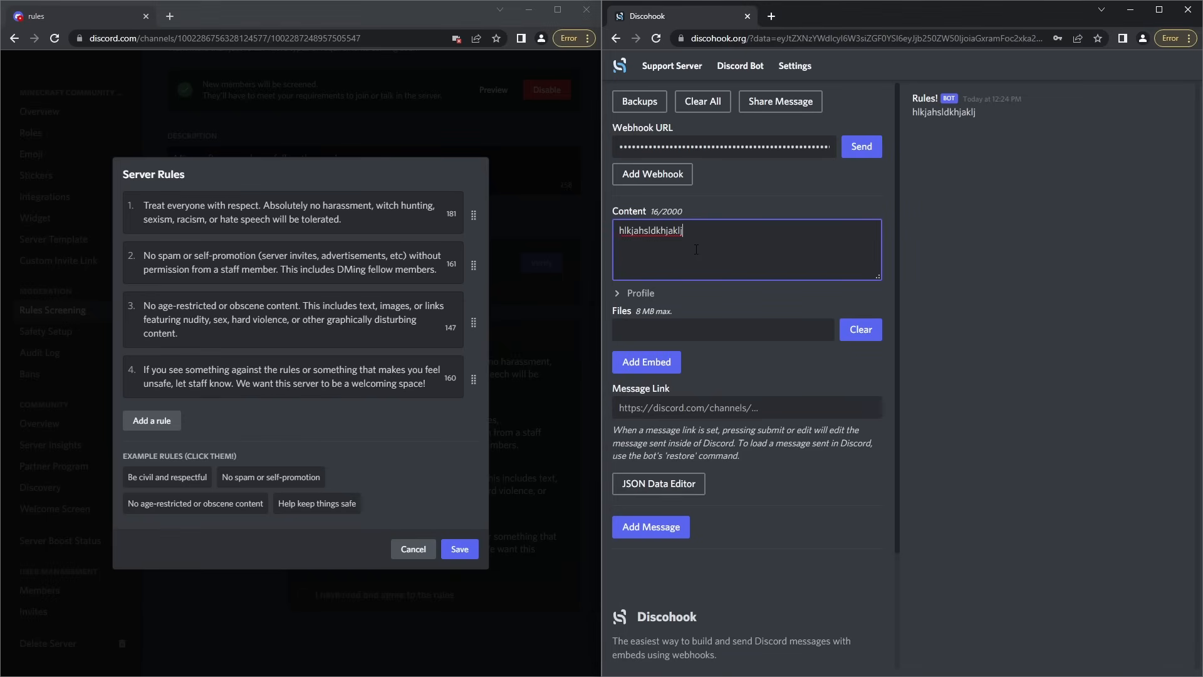
pyautogui.hotkey('ctrl', 'a')
pyautogui.press('BackSpace')
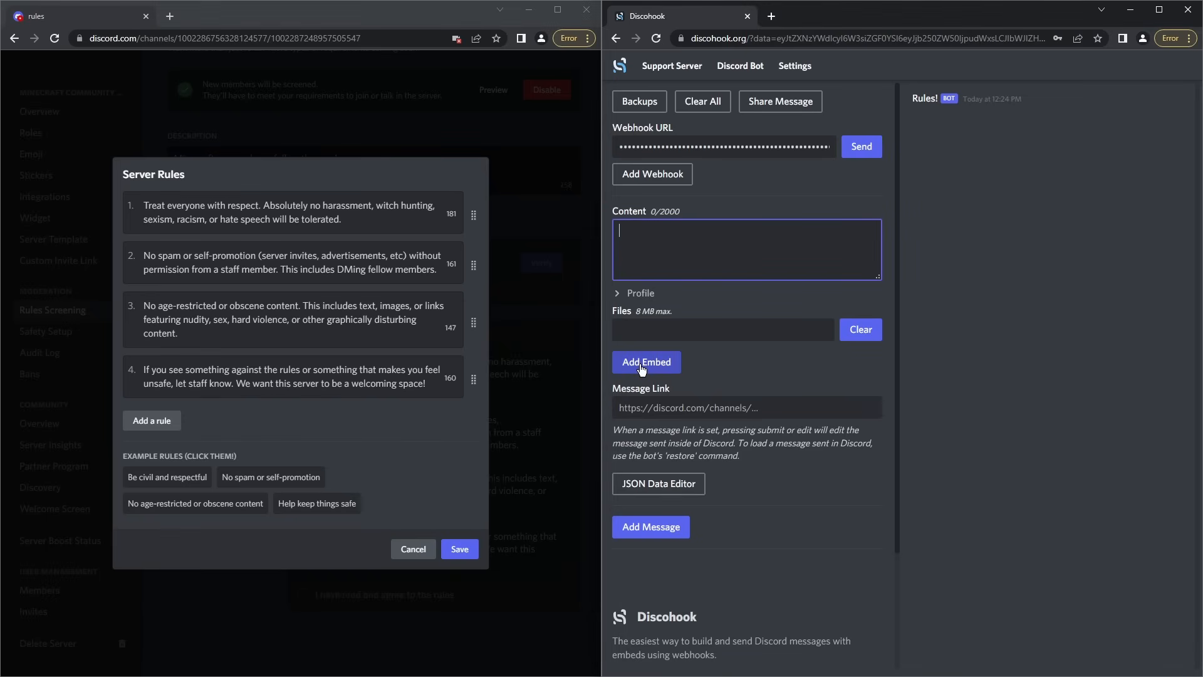
pyautogui.click(641, 366)
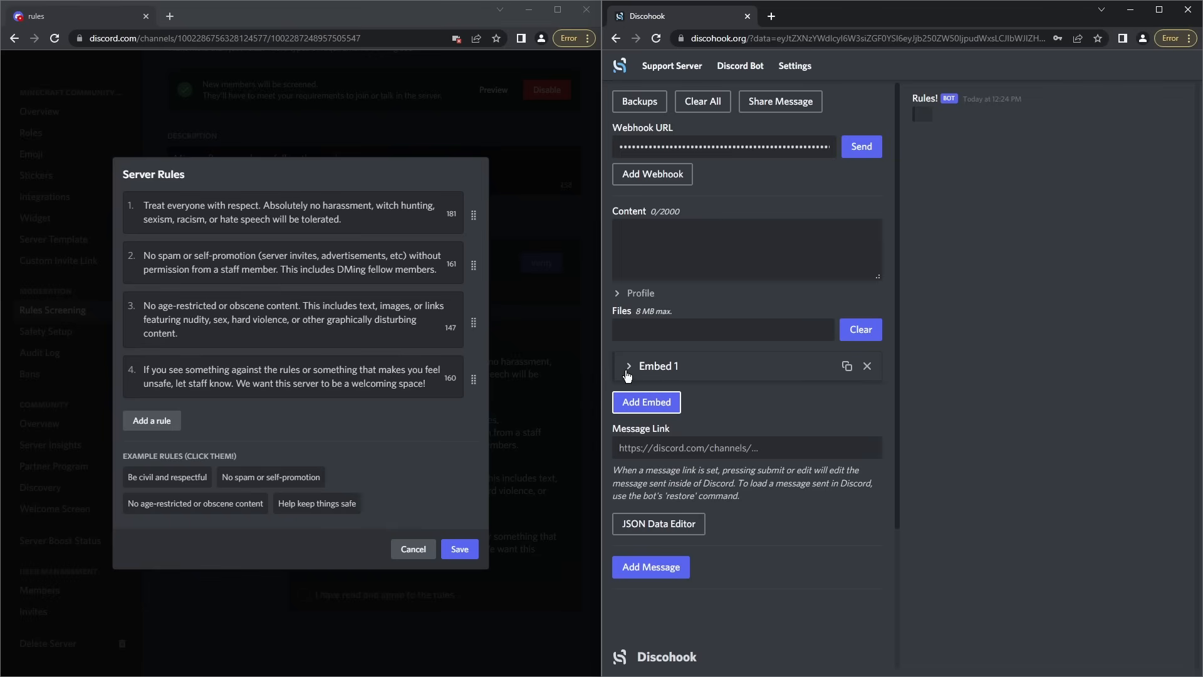
pyautogui.click(627, 370)
pyautogui.click(631, 386)
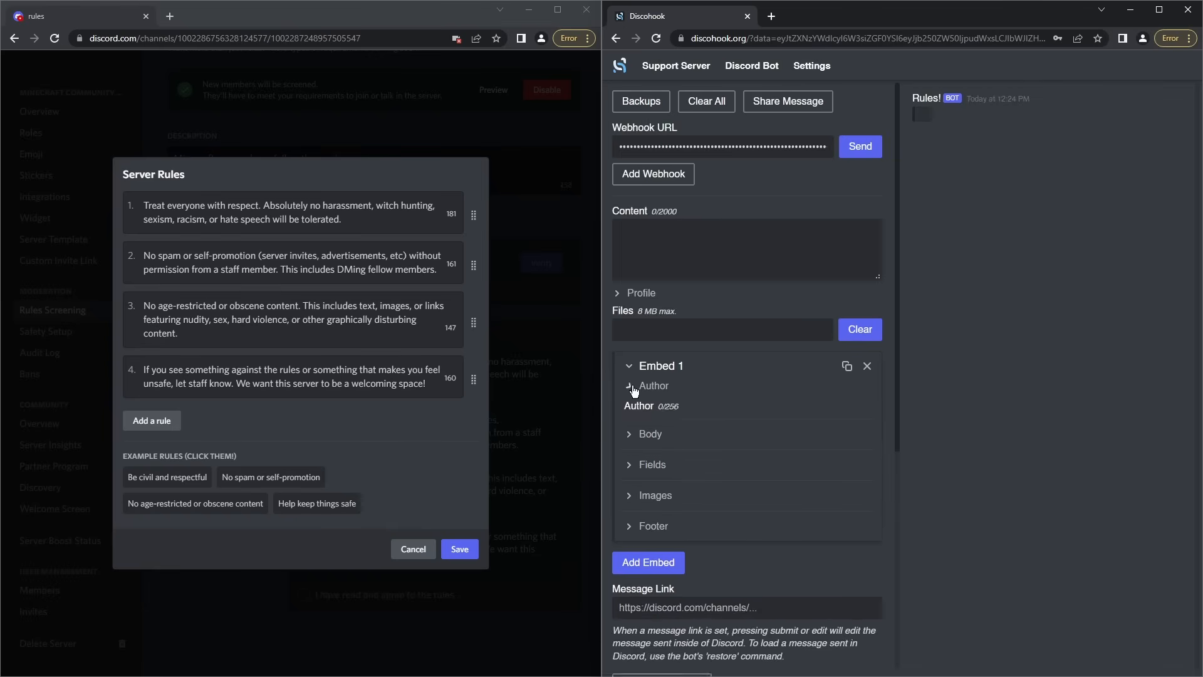
pyautogui.click(666, 426)
pyautogui.write('asdasd')
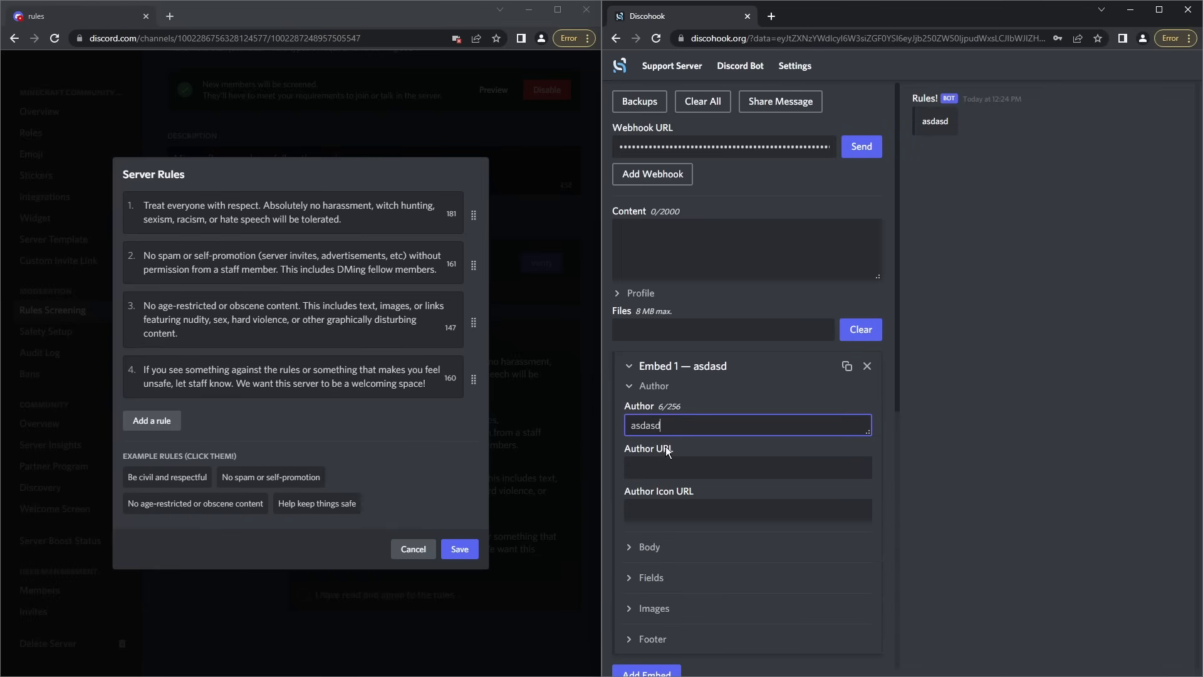
pyautogui.click(665, 464)
pyautogui.click(669, 429)
pyautogui.press('BackSpace')
pyautogui.press('BackSpace')
pyautogui.press('BackSpace')
pyautogui.press('BackSpace')
pyautogui.press('BackSpace')
pyautogui.press('BackSpace')
pyautogui.click(634, 390)
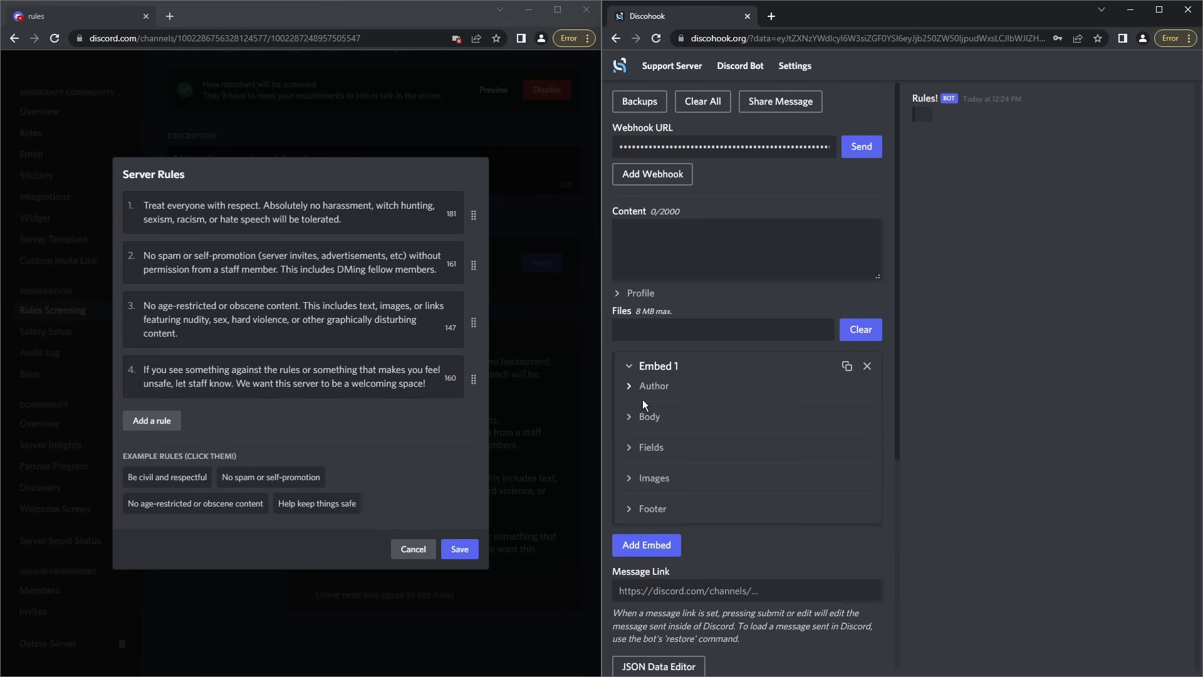
# Title the first embed 'Be civil and respectful'.
pyautogui.click(648, 416)
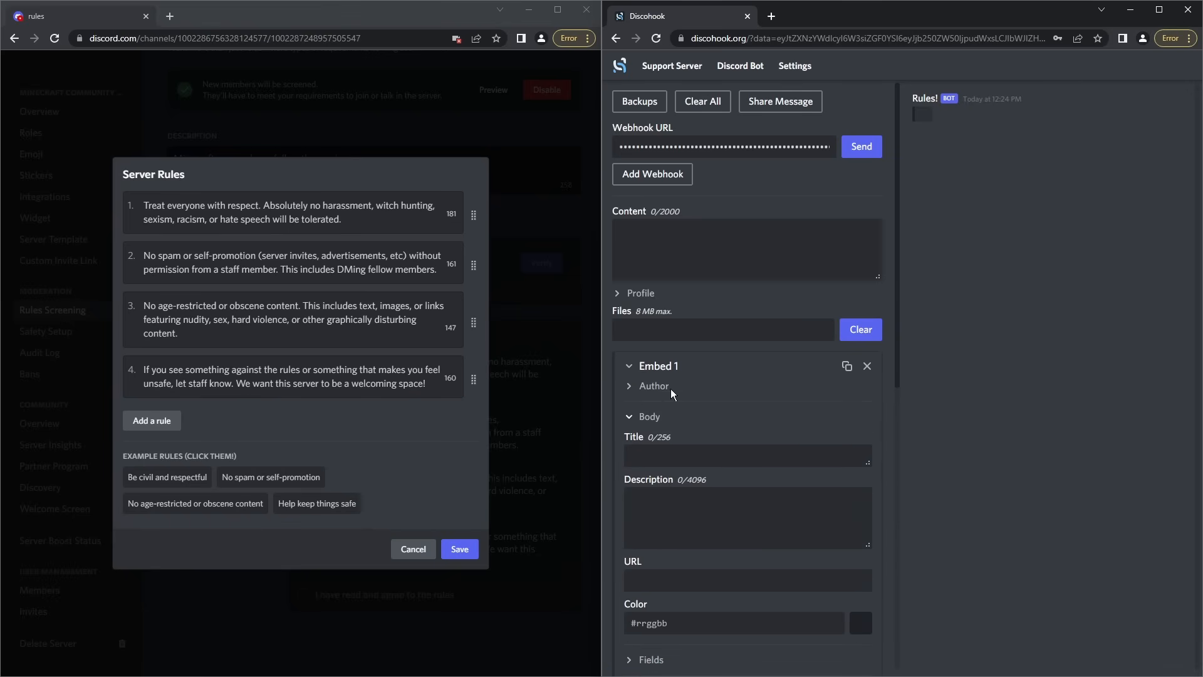
pyautogui.scroll(-1, 659, 420)
pyautogui.click(659, 395)
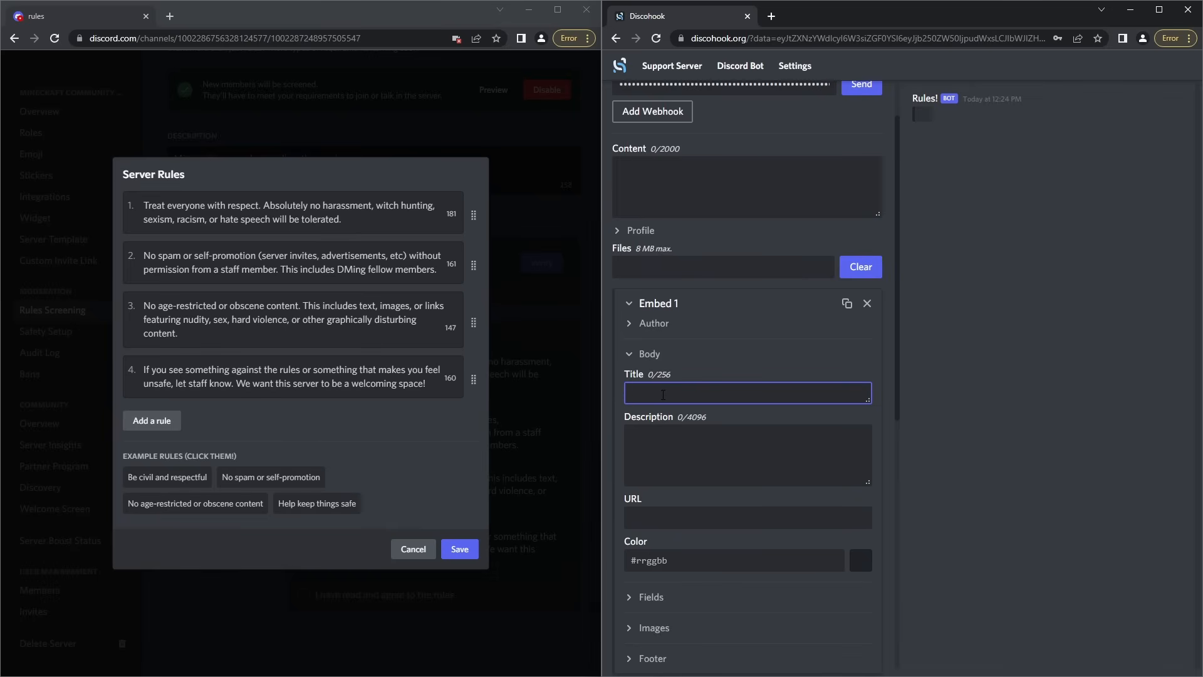
pyautogui.write('Be Civil')
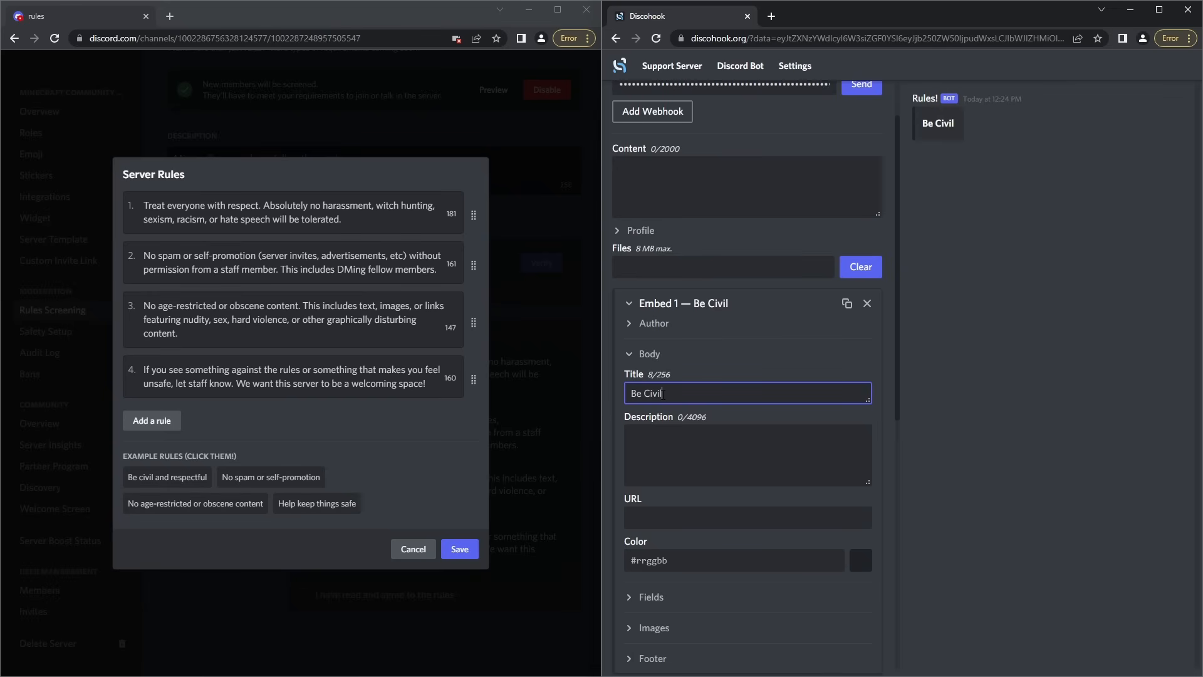
pyautogui.write(' and Resapect')
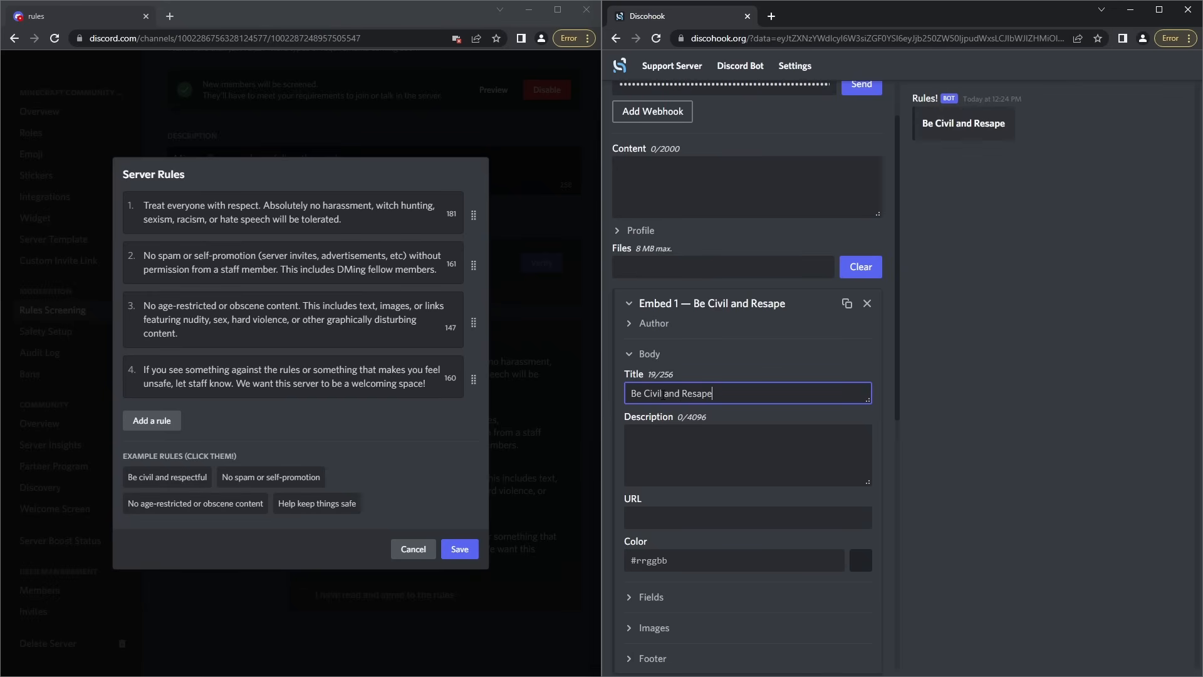
pyautogui.press('BackSpace')
pyautogui.press('BackSpace')
pyautogui.press('BackSpace')
pyautogui.press('BackSpace')
pyautogui.press('BackSpace')
pyautogui.press('BackSpace')
pyautogui.press('BackSpace')
pyautogui.press('BackSpace')
pyautogui.press('BackSpace')
pyautogui.press('BackSpace')
pyautogui.press('BackSpace')
pyautogui.press('BackSpace')
pyautogui.press('BackSpace')
pyautogui.press('BackSpace')
pyautogui.press('BackSpace')
pyautogui.press('BackSpace')
pyautogui.press('BackSpace')
pyautogui.press('BackSpace')
pyautogui.write('ci')
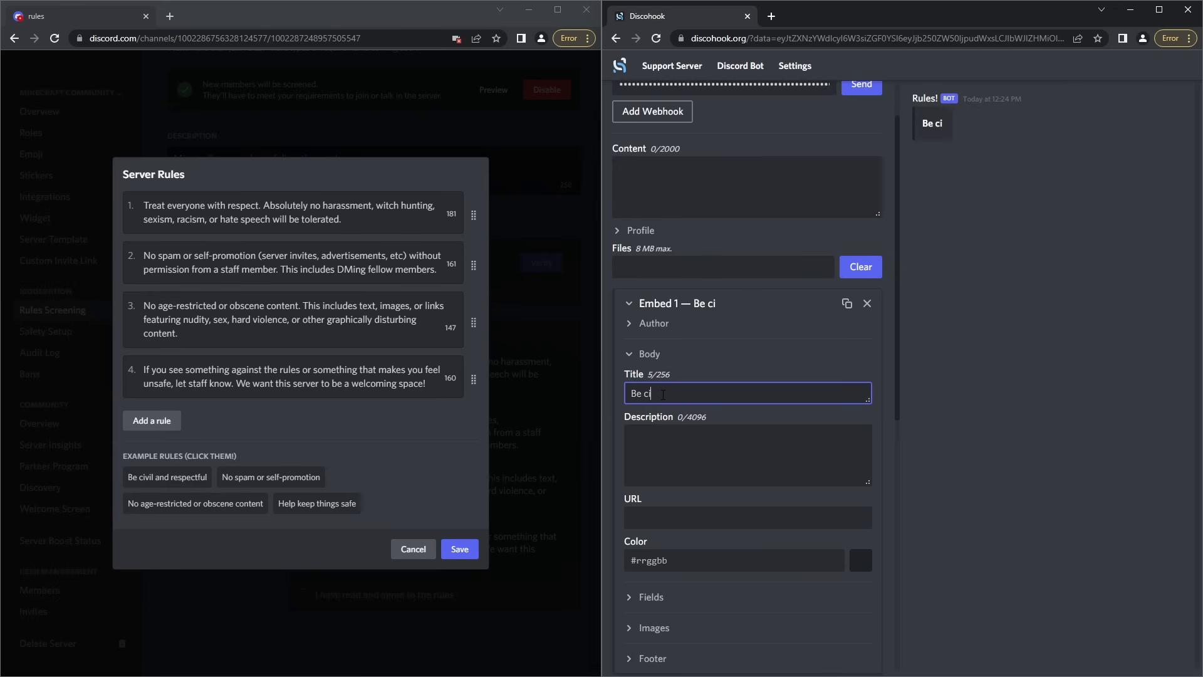
pyautogui.write('vil and ')
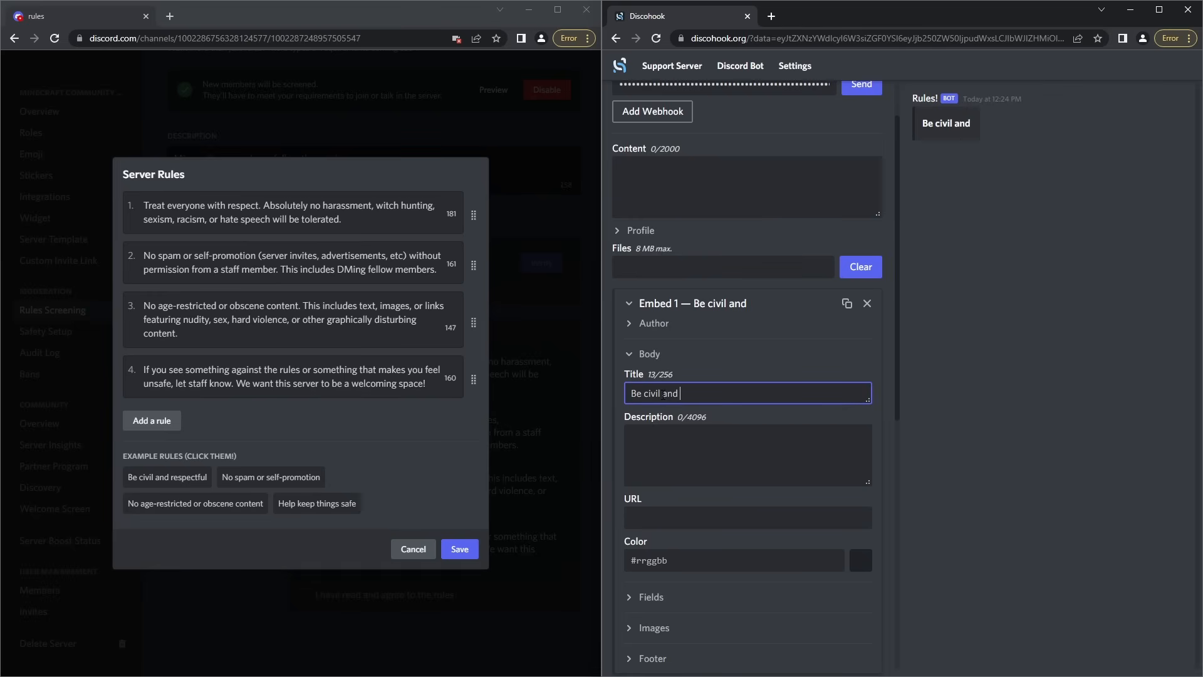
pyautogui.write('respectful')
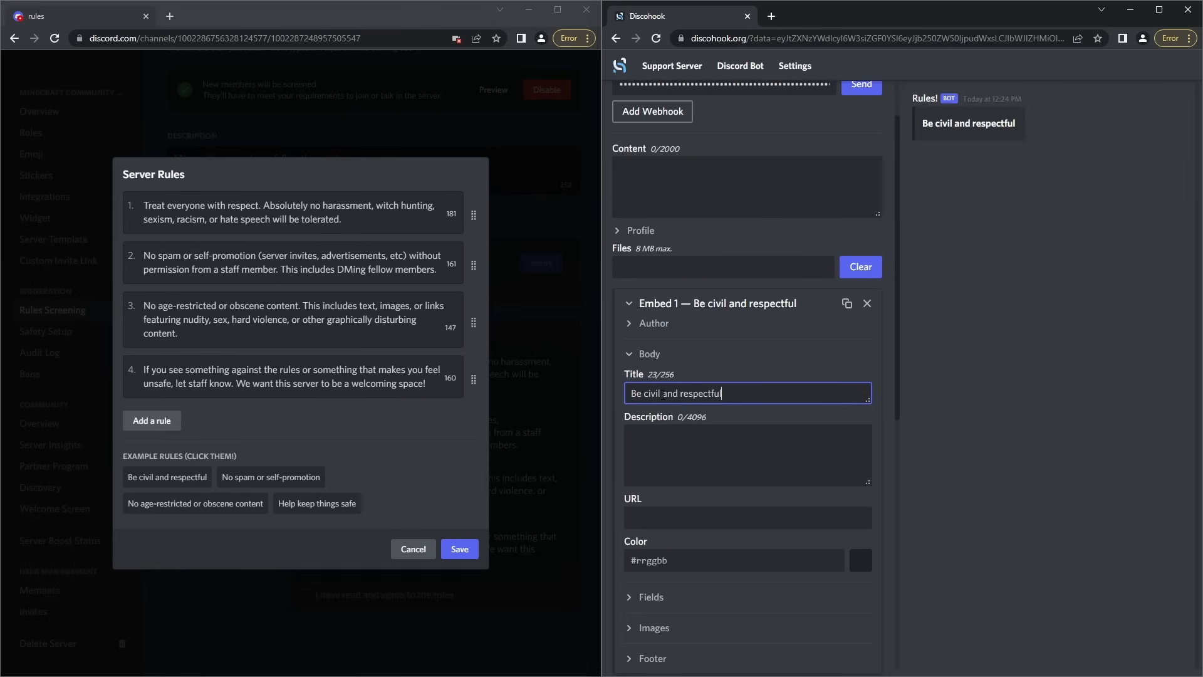
# Paste rule 1's text as the embed description and set its colour to #00c2ff.
pyautogui.tripleClick(280, 220)
pyautogui.hotkey('ctrl', 'c')
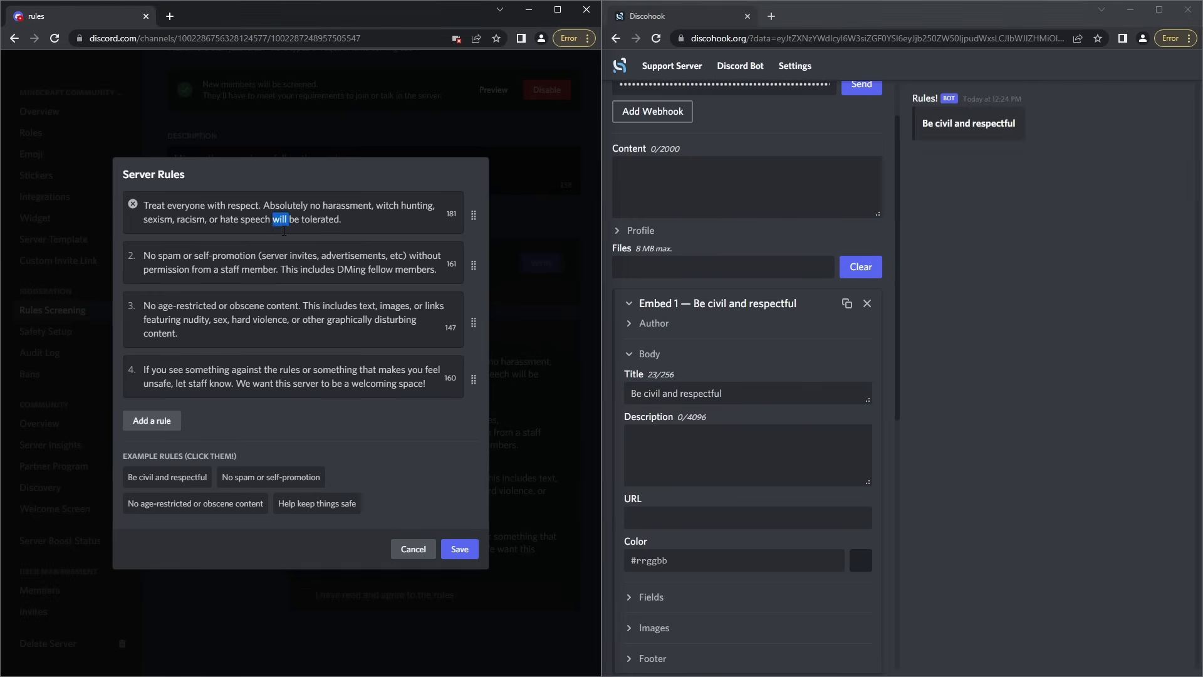
pyautogui.click(683, 460)
pyautogui.hotkey('ctrl', 'v')
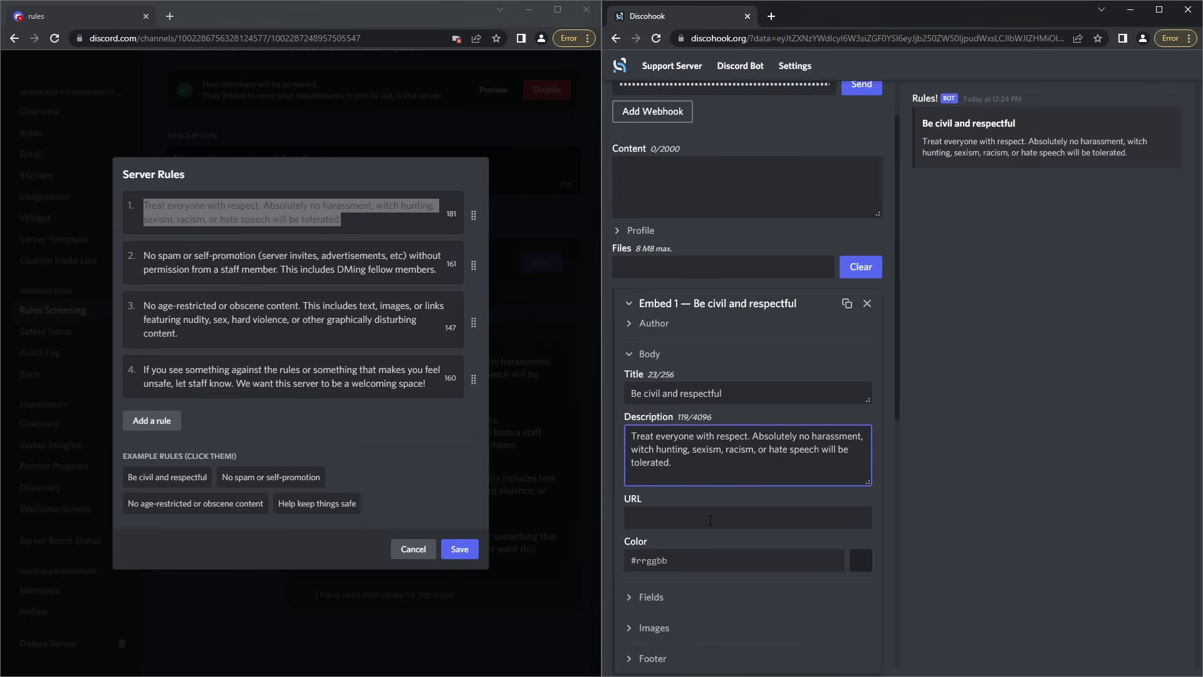
pyautogui.click(860, 560)
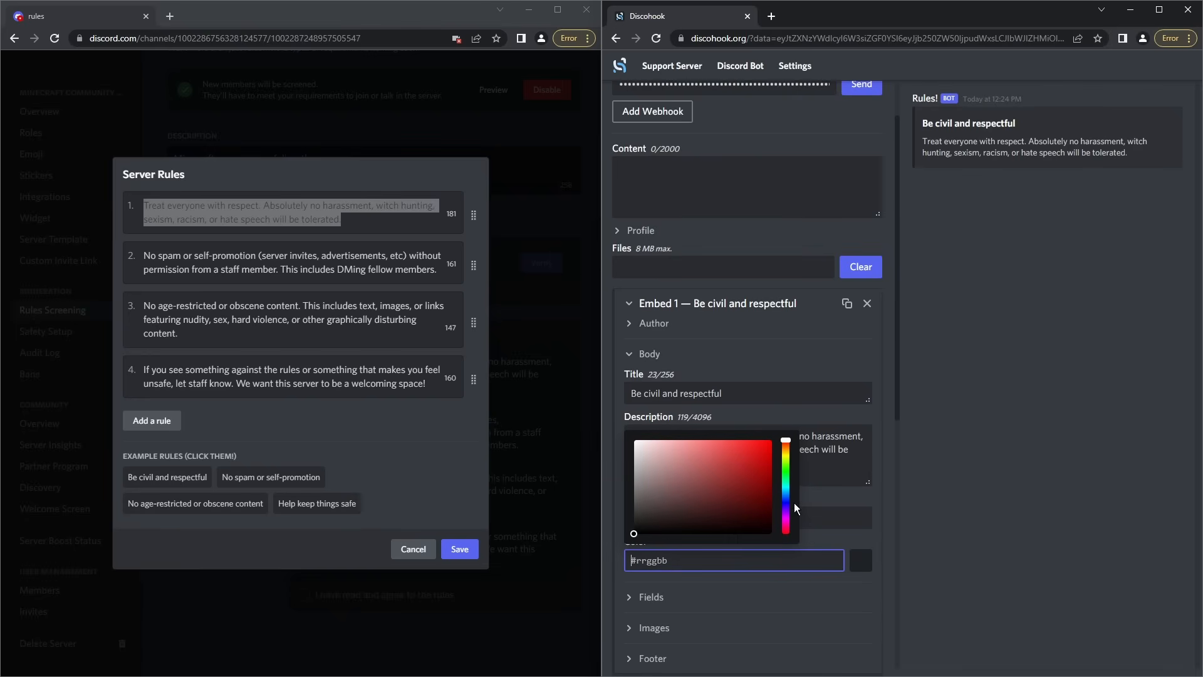
pyautogui.click(786, 490)
pyautogui.moveTo(769, 454)
pyautogui.mouseDown()
pyautogui.moveTo(786, 497)
pyautogui.moveTo(774, 439)
pyautogui.mouseUp()
pyautogui.click(786, 493)
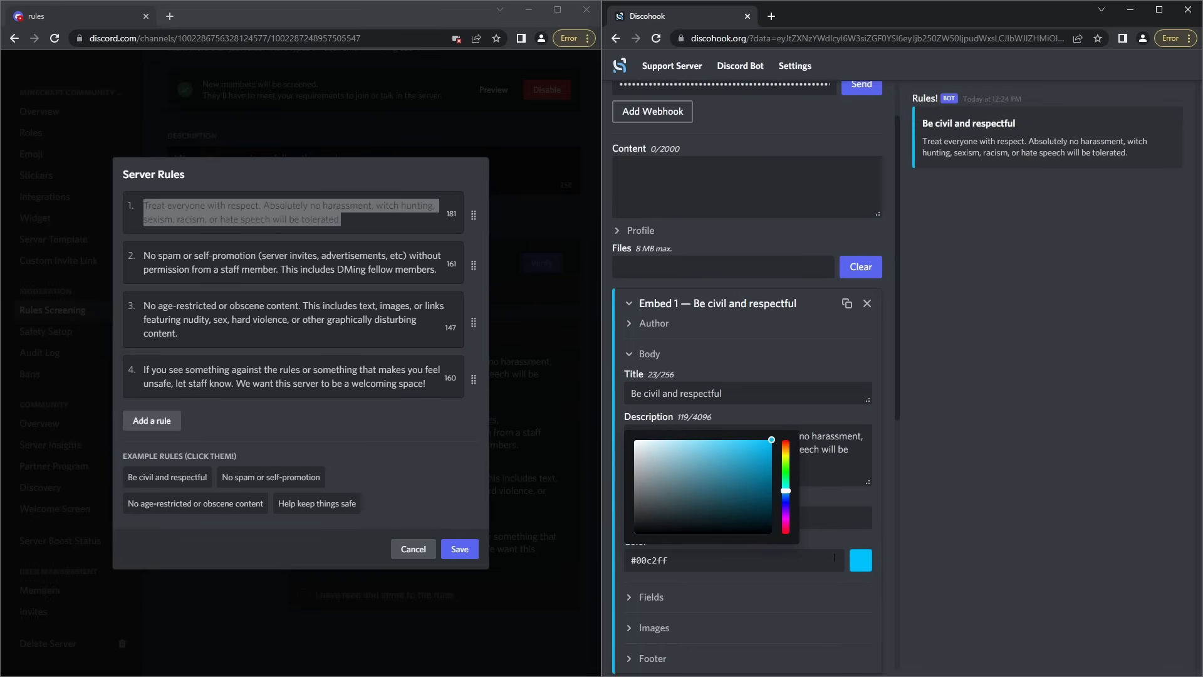
pyautogui.click(847, 539)
pyautogui.scroll(-1, 745, 543)
pyautogui.scroll(-3, 746, 548)
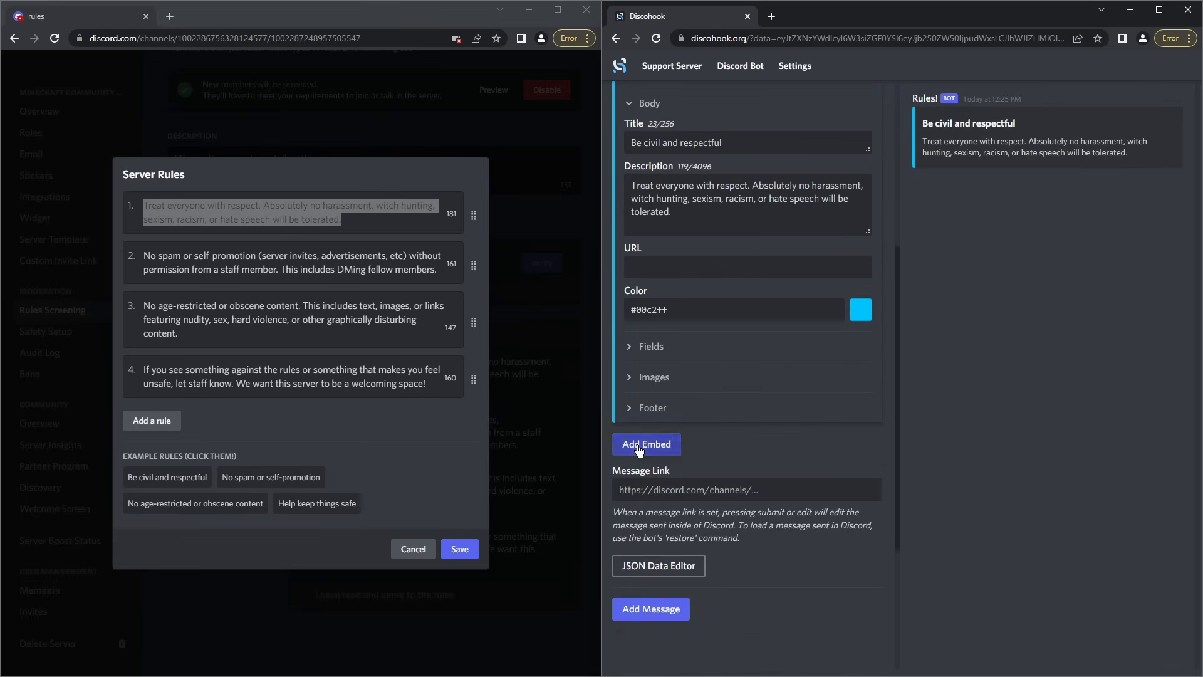
pyautogui.click(644, 444)
# Title the second embed 'No spam or self-promotion'.
pyautogui.click(658, 446)
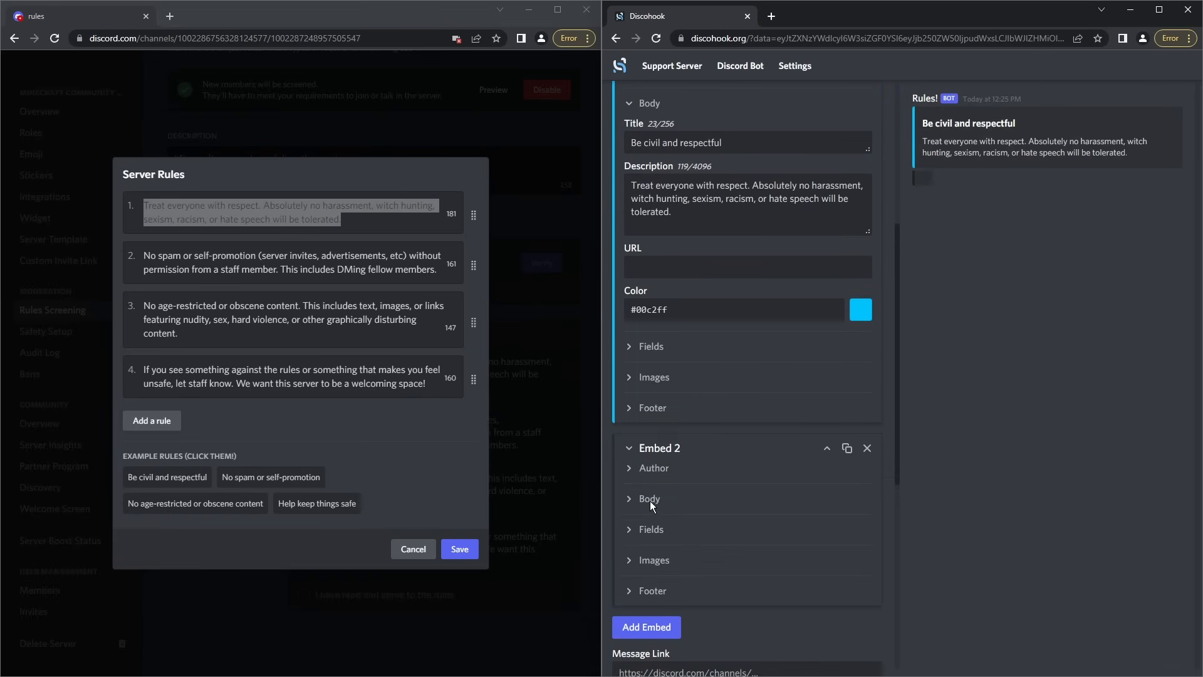
pyautogui.click(648, 500)
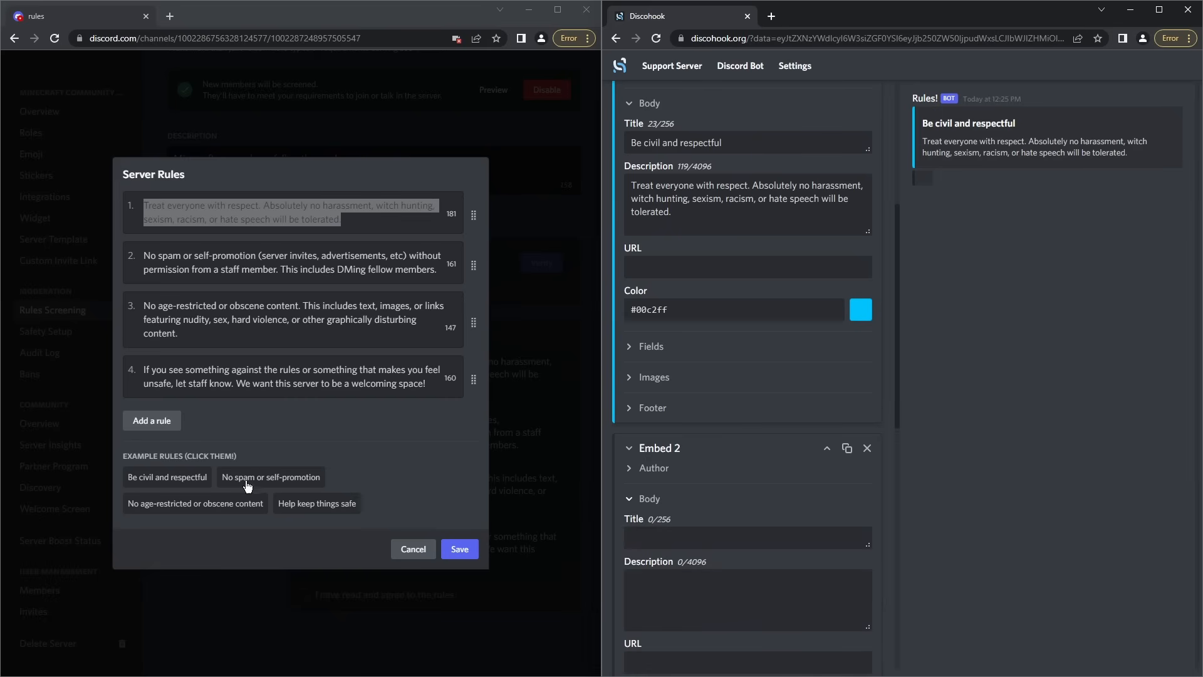
pyautogui.click(671, 539)
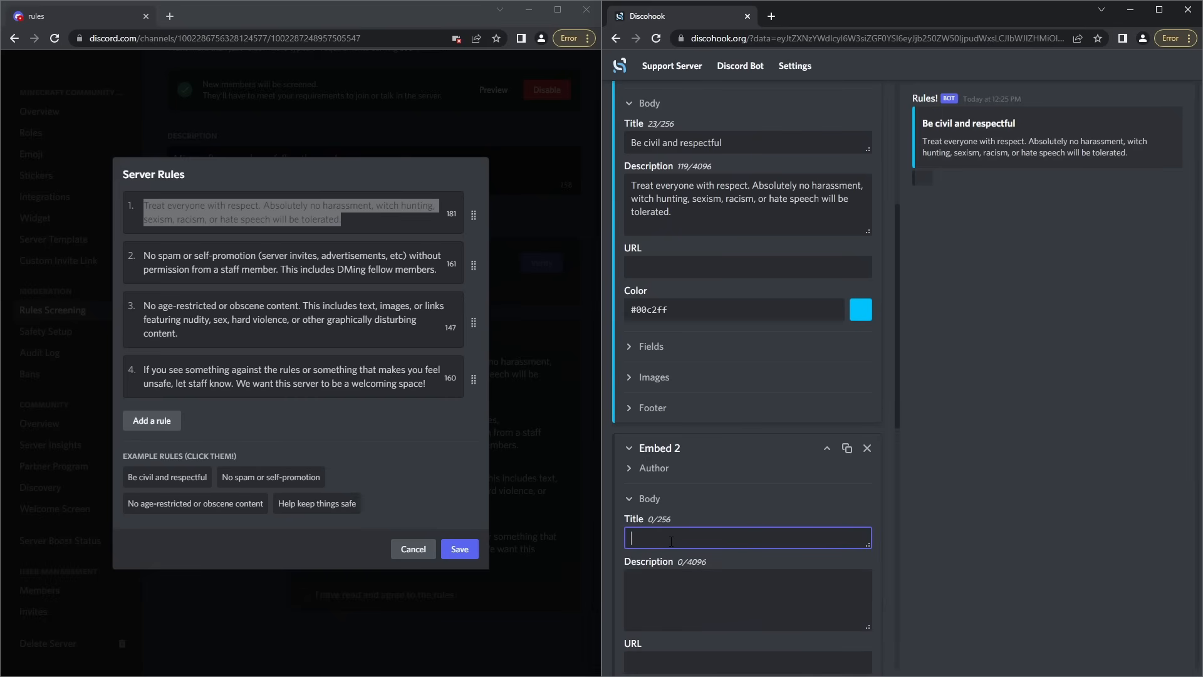
pyautogui.write('No spam or se')
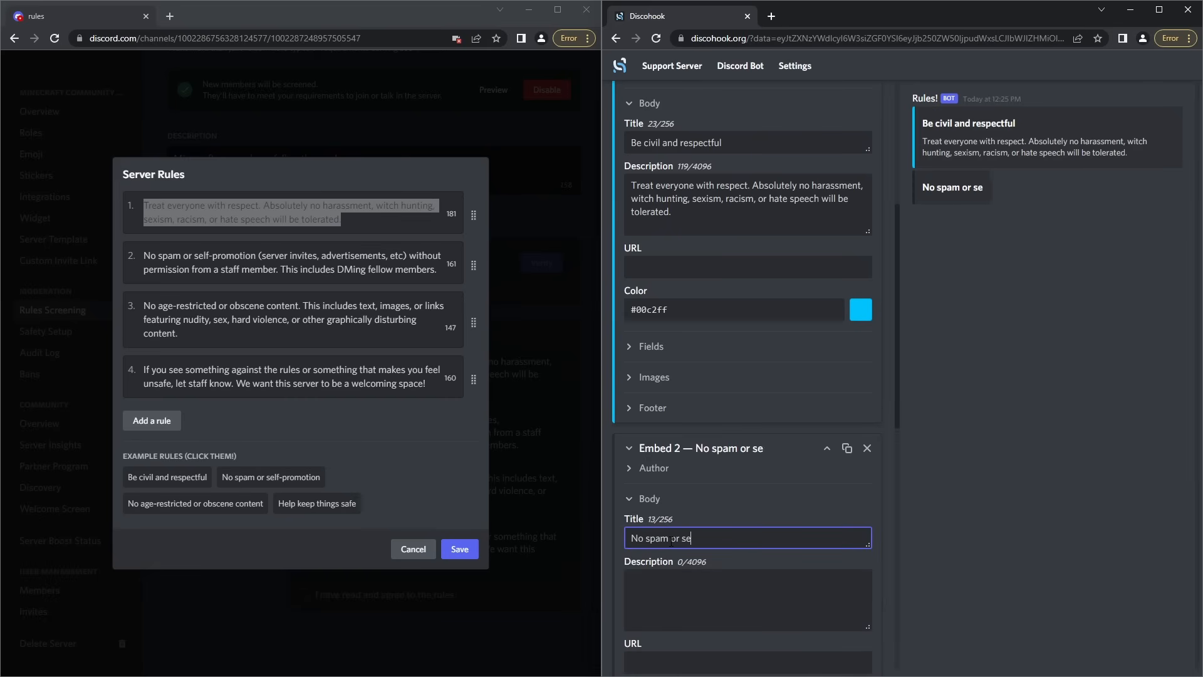
pyautogui.write('lf-promotion')
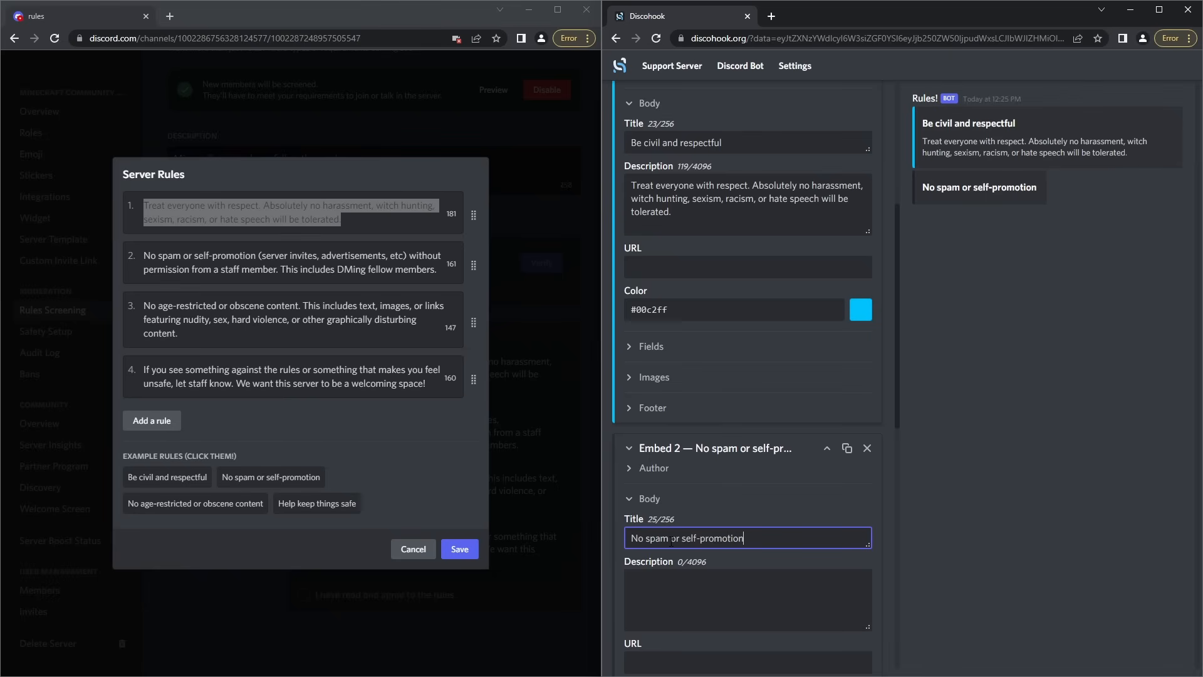
# Paste rule 2's text as the second embed's description and colour it #0085ff.
pyautogui.click(313, 269)
pyautogui.moveTo(438, 272); pyautogui.dragTo(144, 255)
pyautogui.hotkey('ctrl', 'c')
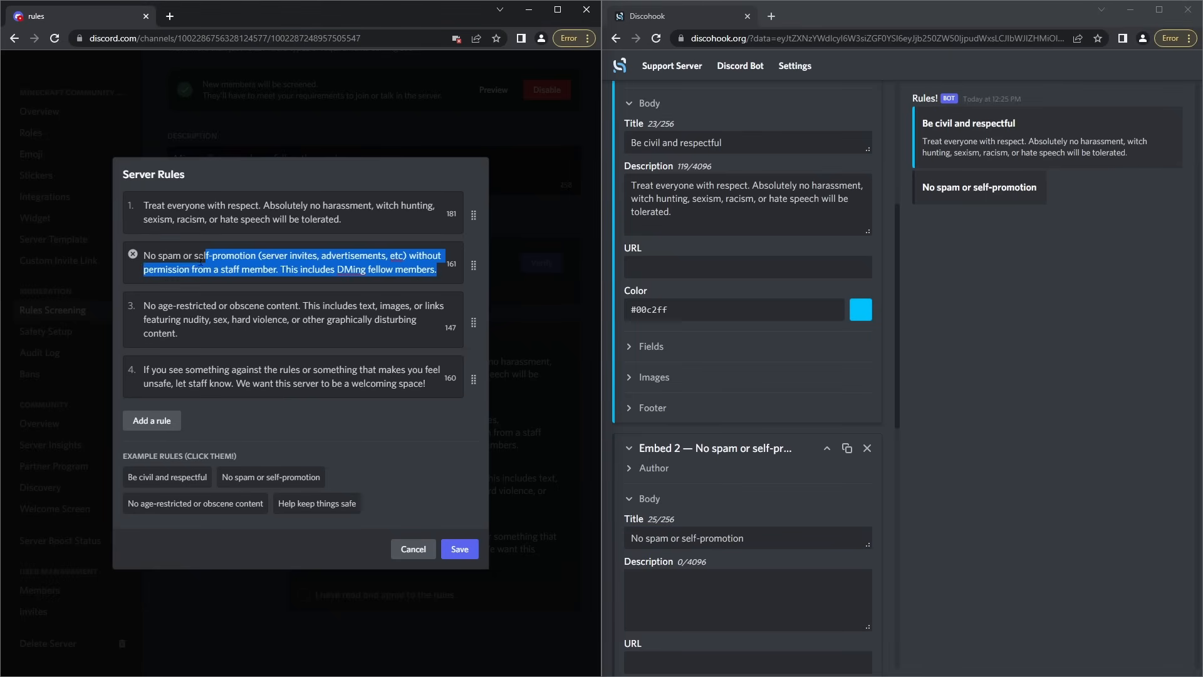
pyautogui.click(671, 586)
pyautogui.hotkey('ctrl', 'v')
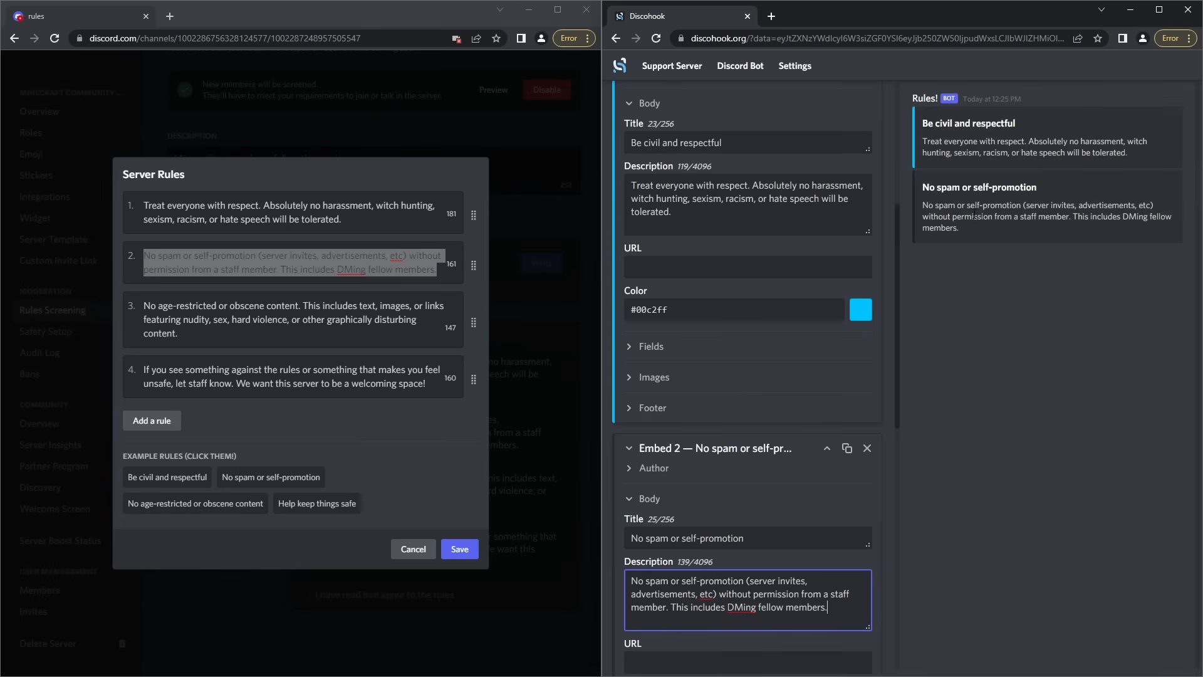
pyautogui.scroll(-2, 692, 574)
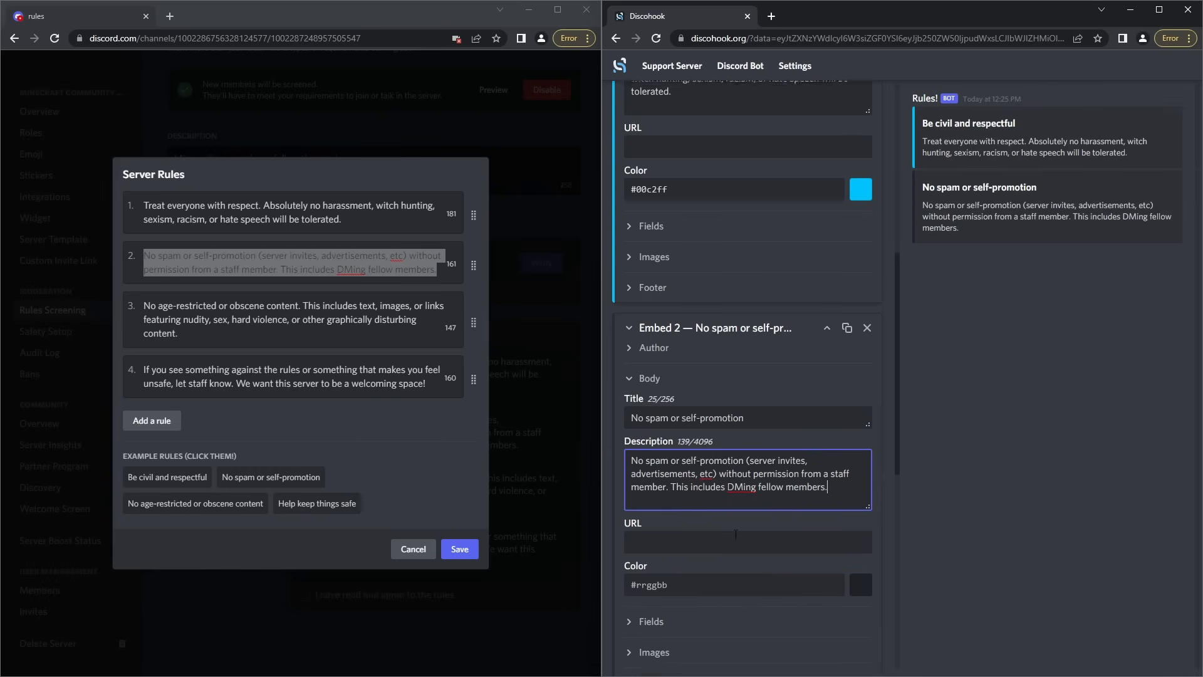
pyautogui.click(862, 586)
pyautogui.moveTo(785, 509)
pyautogui.mouseDown()
pyautogui.moveTo(786, 462)
pyautogui.moveTo(792, 514)
pyautogui.mouseUp()
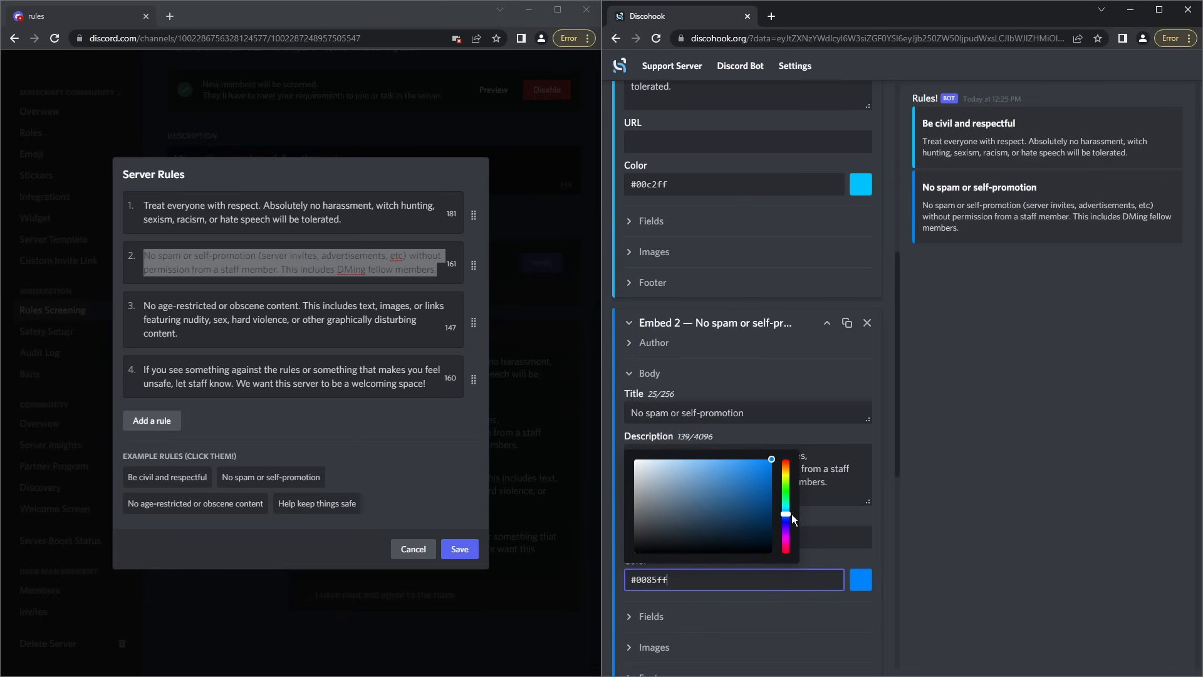
pyautogui.click(879, 433)
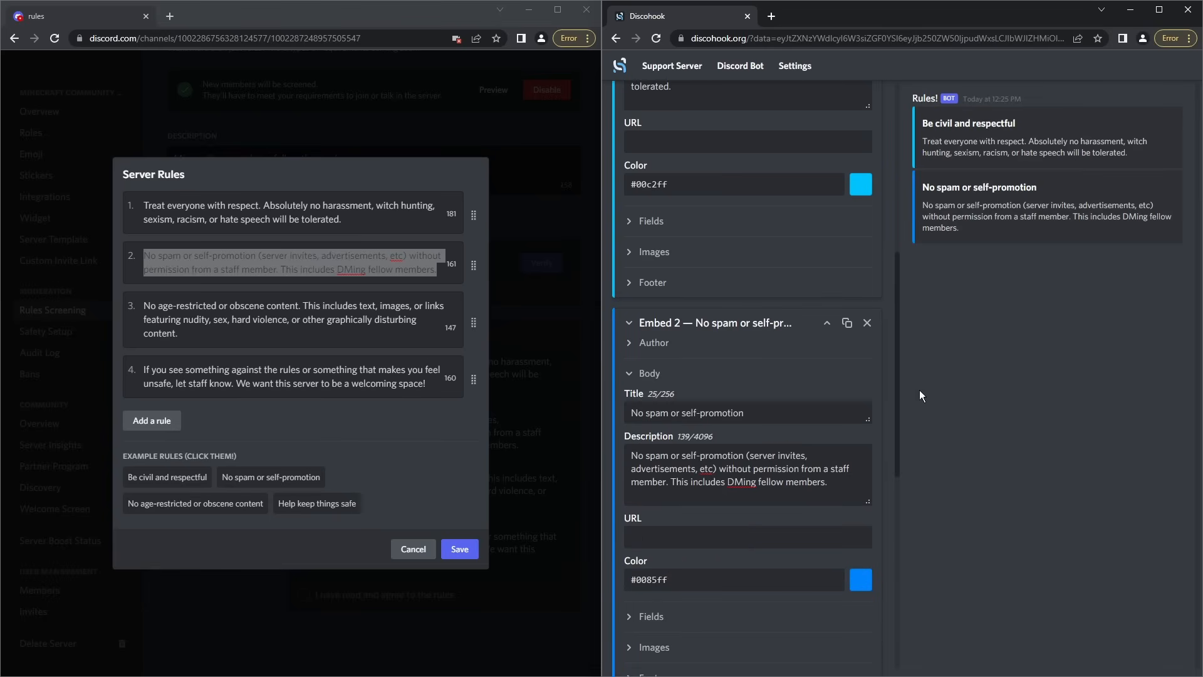
# Collapse the three open embed panels and send all four rule embeds to #rules.
pyautogui.scroll(-2, 670, 529)
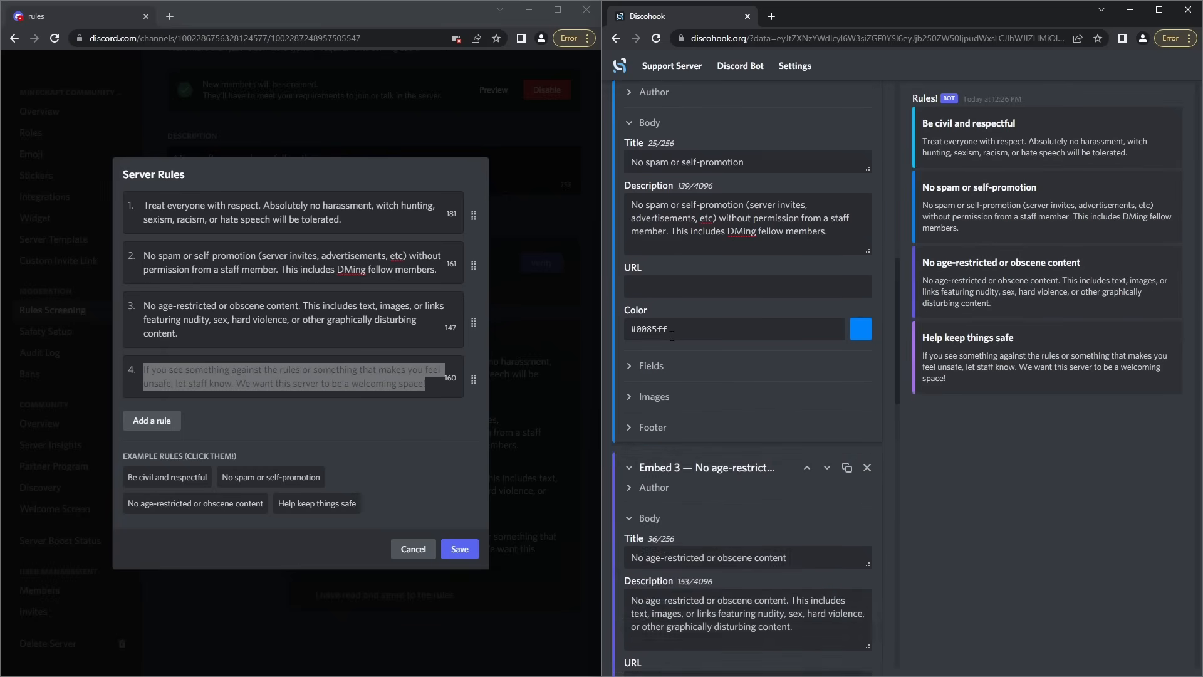
pyautogui.scroll(5, 640, 388)
pyautogui.scroll(5, 659, 370)
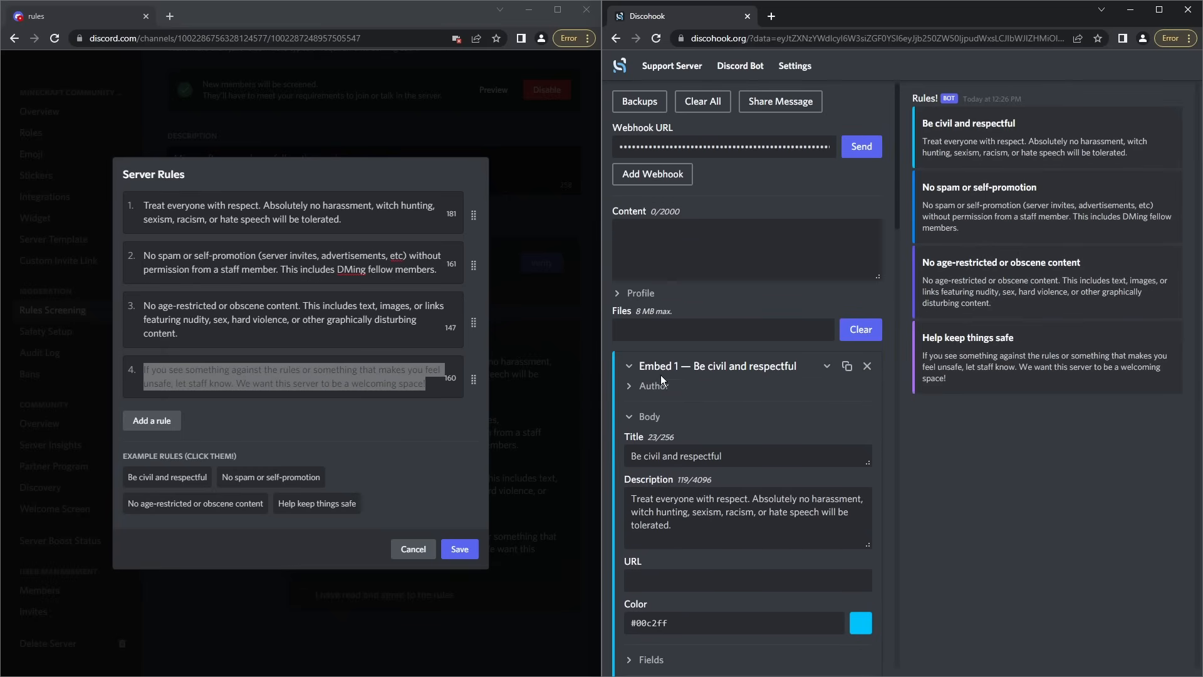
pyautogui.click(661, 375)
pyautogui.click(660, 406)
pyautogui.click(629, 449)
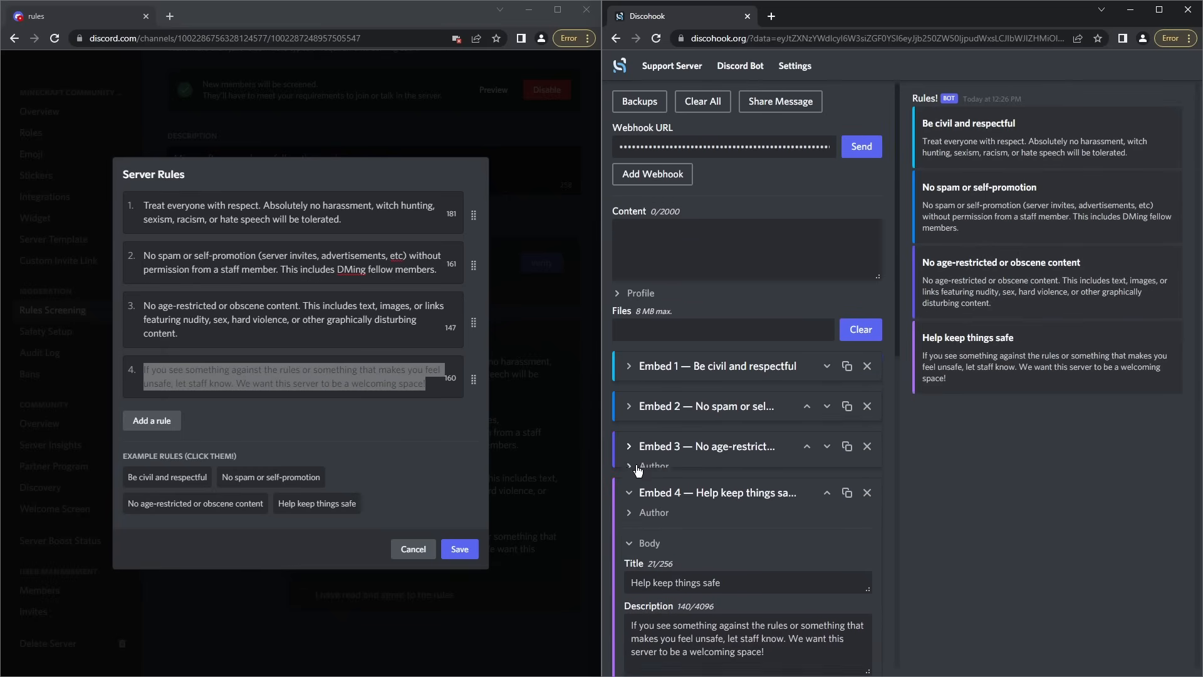
pyautogui.scroll(-3, 623, 376)
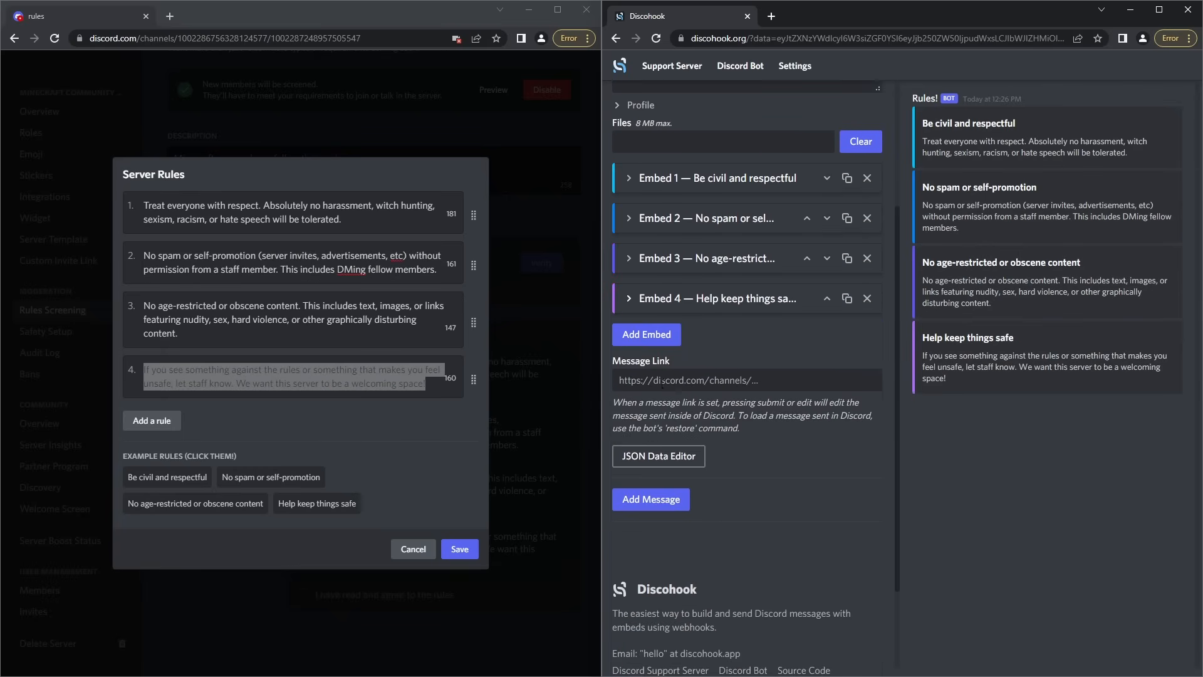
pyautogui.scroll(3, 792, 198)
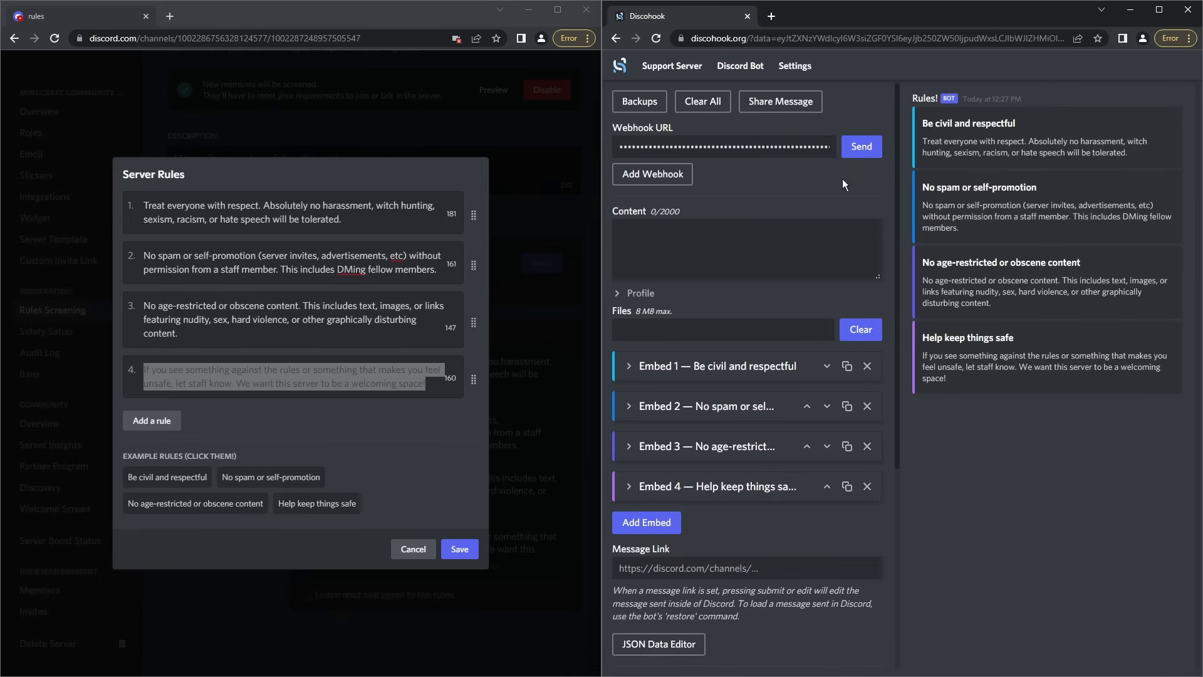
pyautogui.click(856, 145)
# Back in Discord, close the server rules dialog and server settings to return to #rules.
pyautogui.click(313, 19)
pyautogui.click(411, 549)
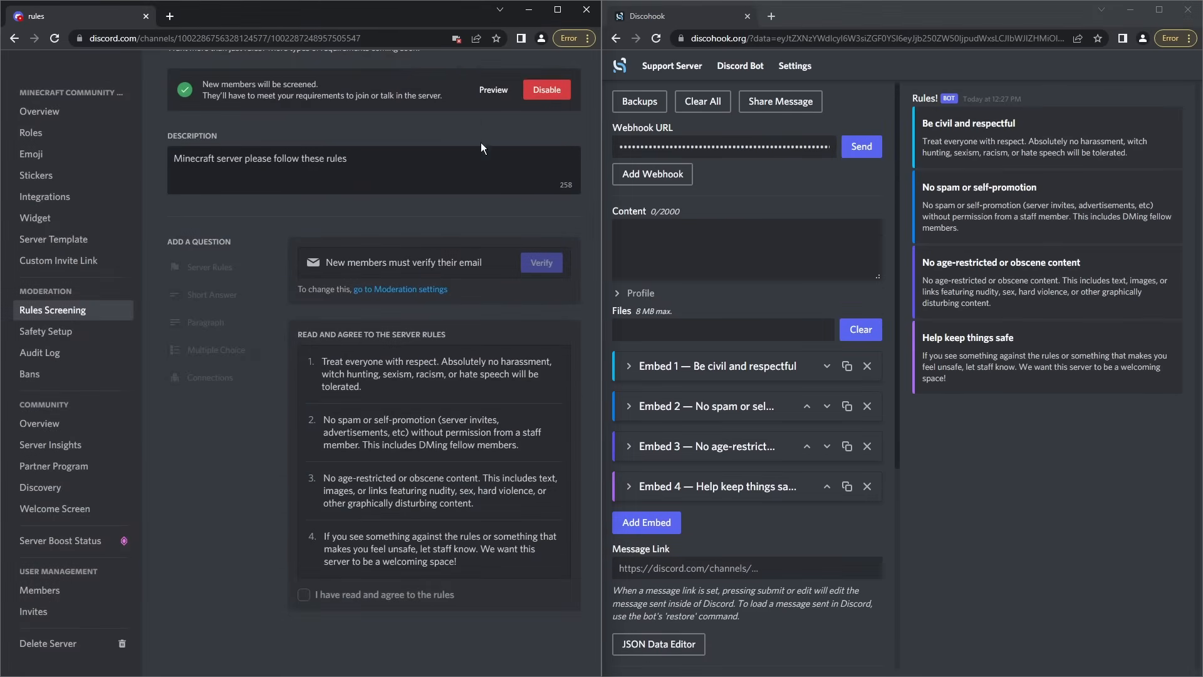
pyautogui.press('Escape')
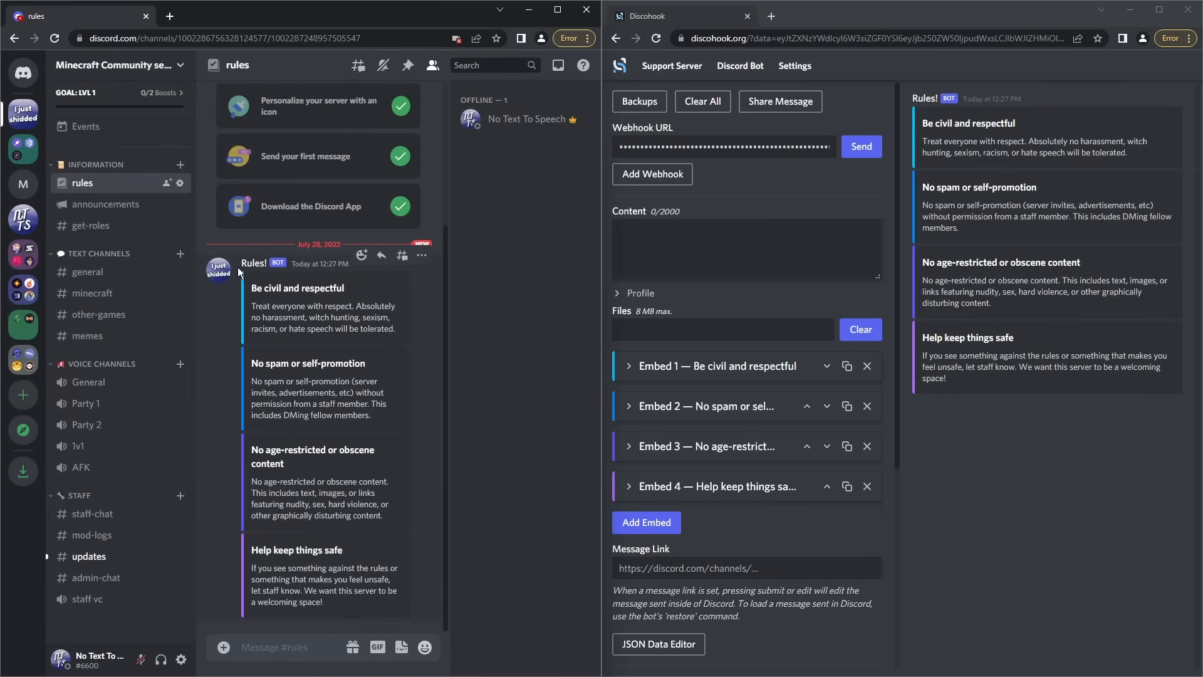
pyautogui.scroll(3, 296, 326)
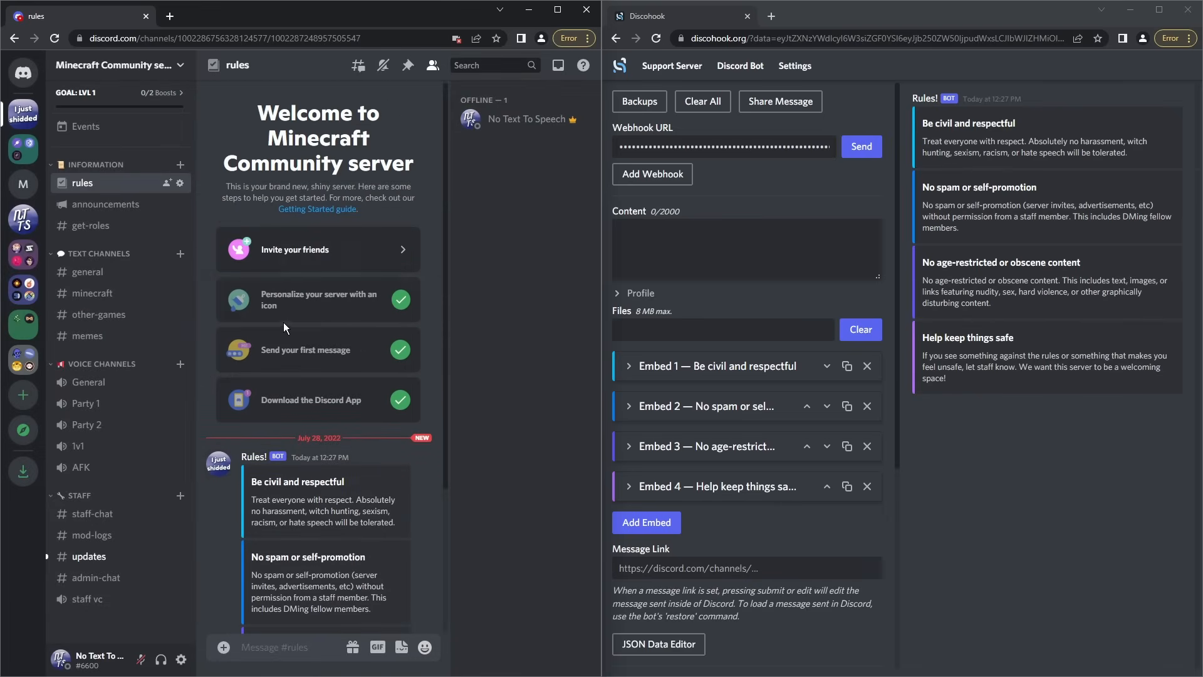
pyautogui.scroll(-3, 283, 322)
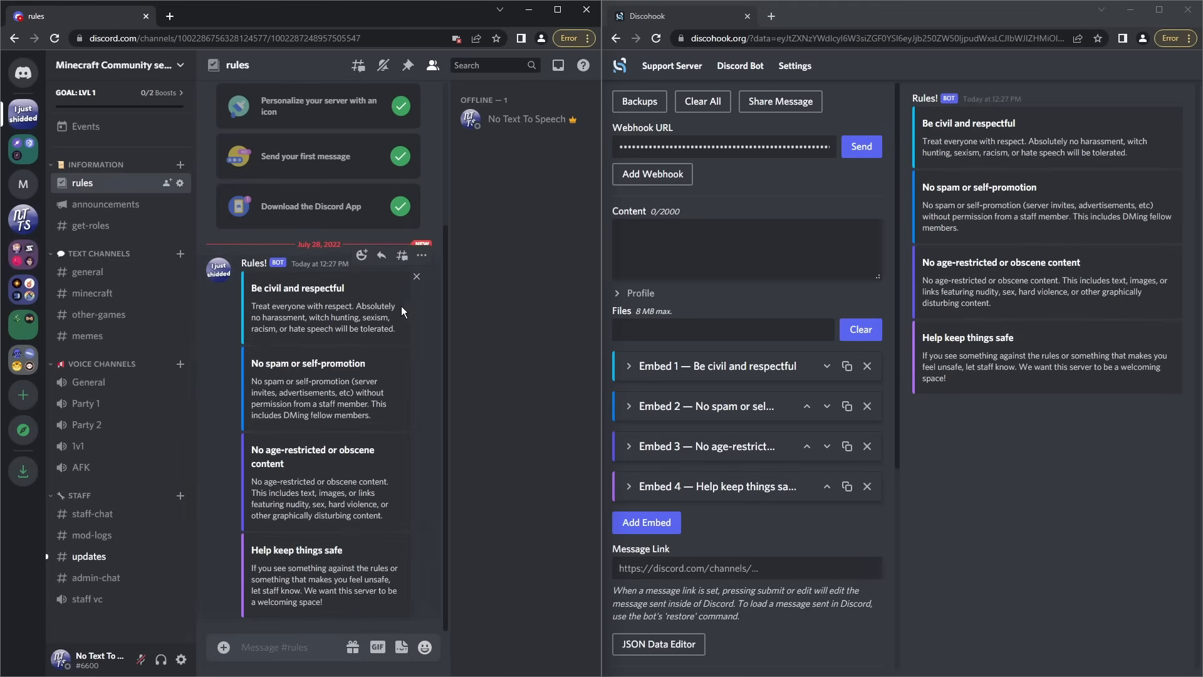
# Delete the old Rules! message, repost the embeds, and copy the new message's link.
pyautogui.keyDown('shift'); pyautogui.click(423, 257); pyautogui.keyUp('shift')
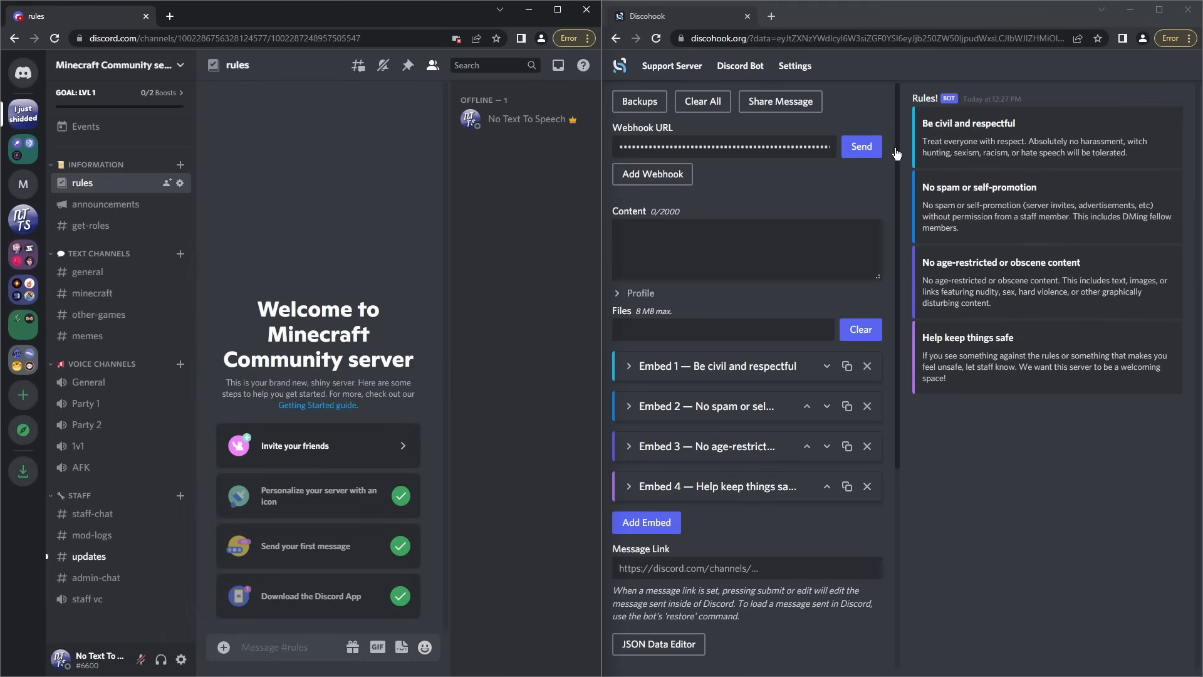
pyautogui.click(863, 148)
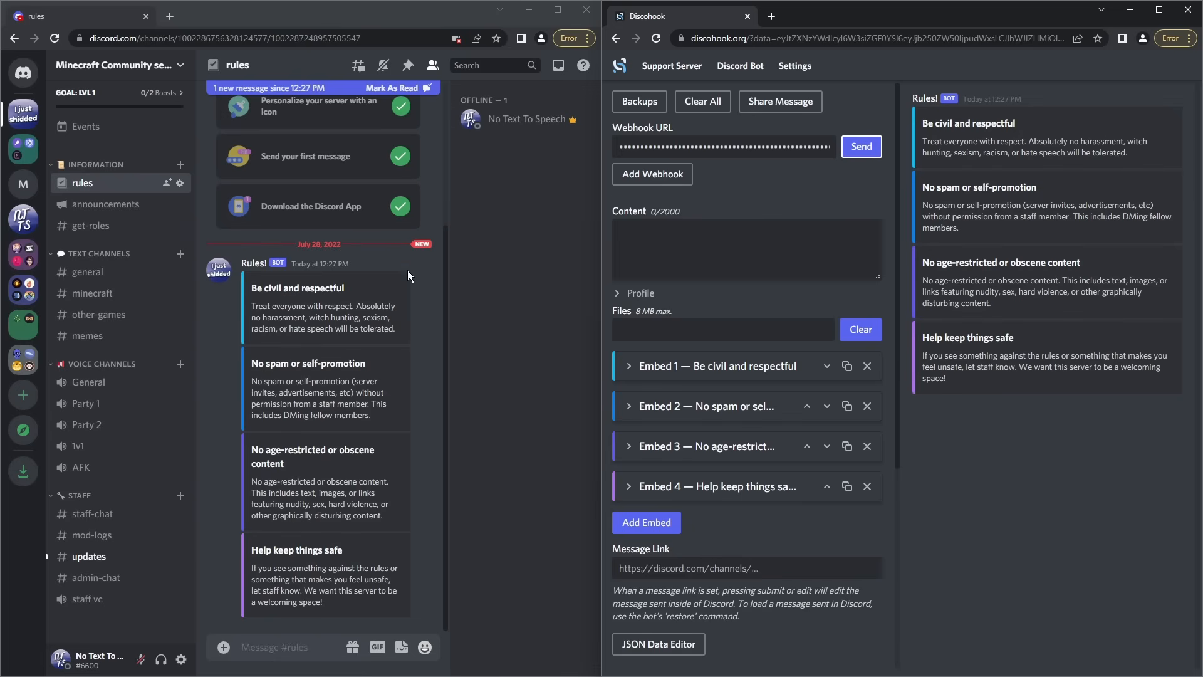
pyautogui.click(382, 255)
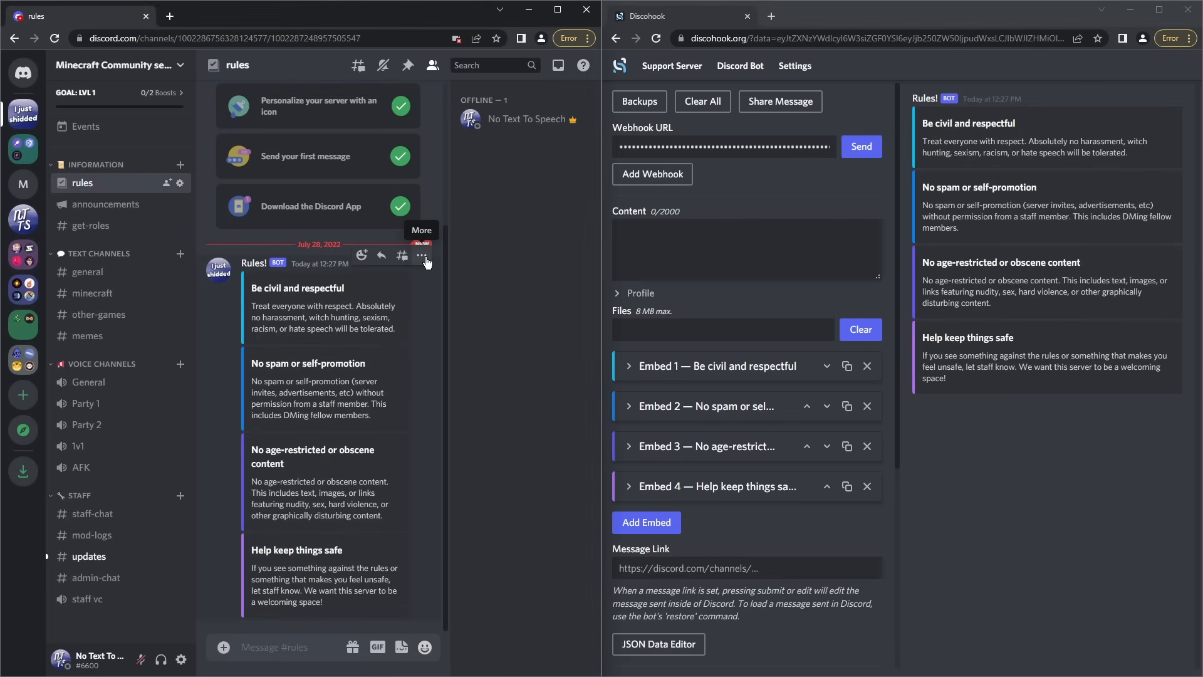
pyautogui.click(424, 257)
pyautogui.click(376, 346)
# Load the posted rules message into Discohook by its link and insert VERY into Embed 3's title.
pyautogui.click(731, 569)
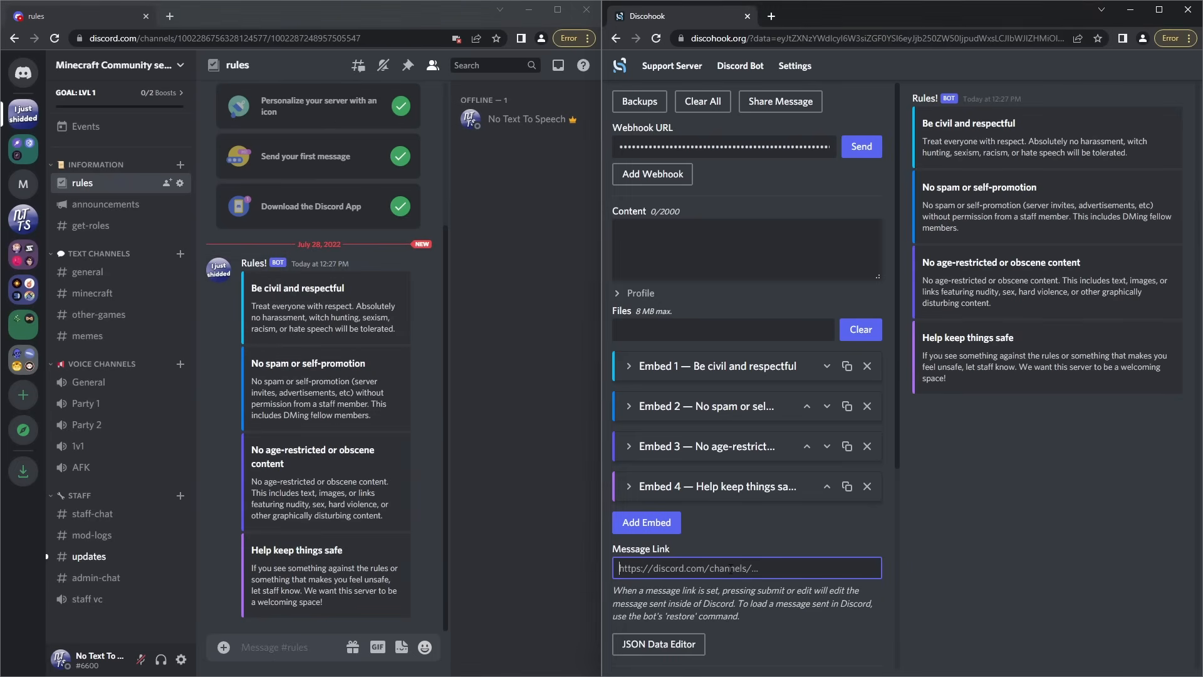
pyautogui.hotkey('ctrl', 'v')
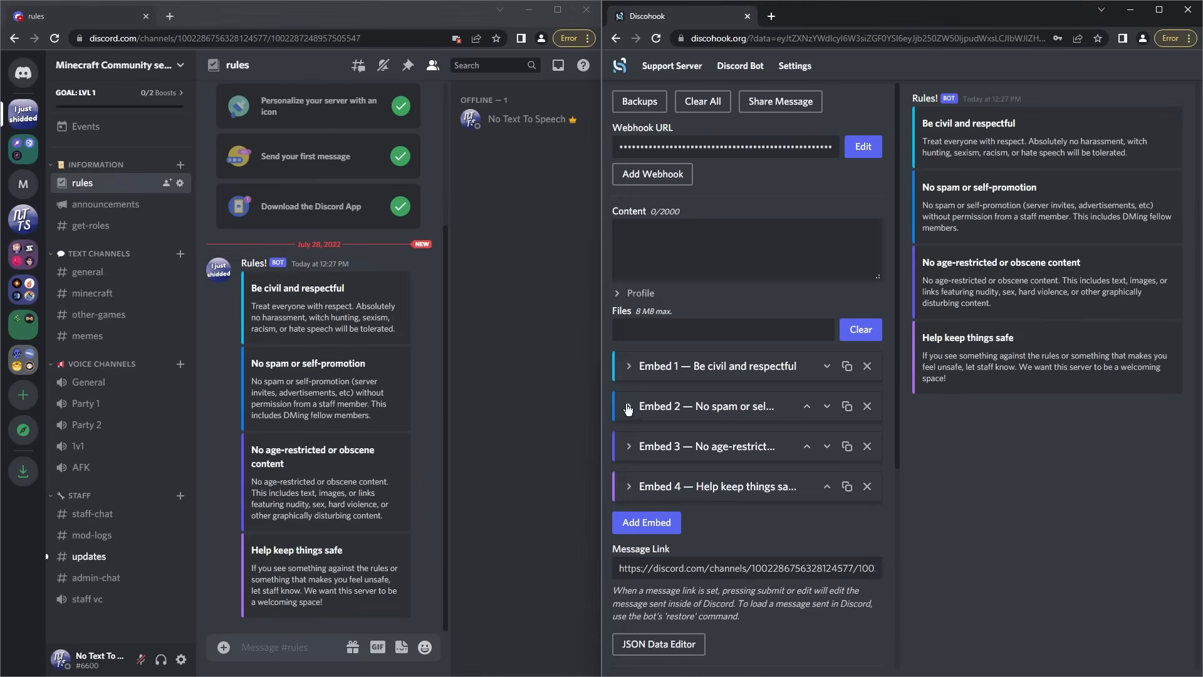
pyautogui.click(628, 446)
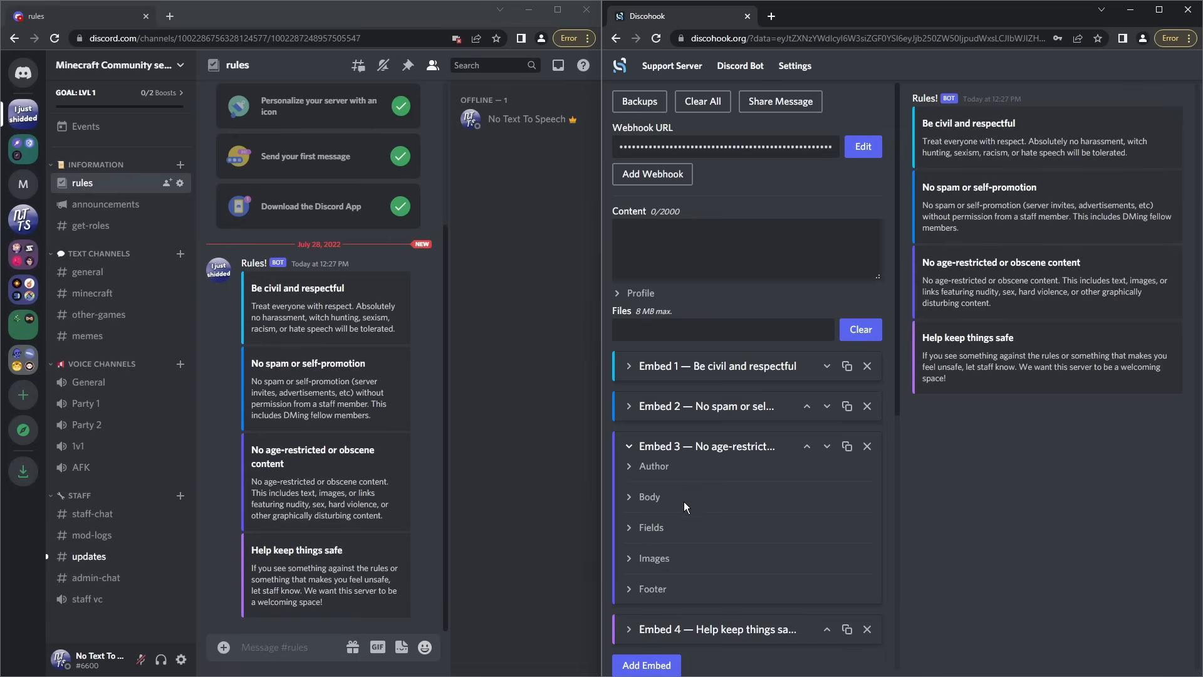
pyautogui.click(630, 497)
pyautogui.click(718, 538)
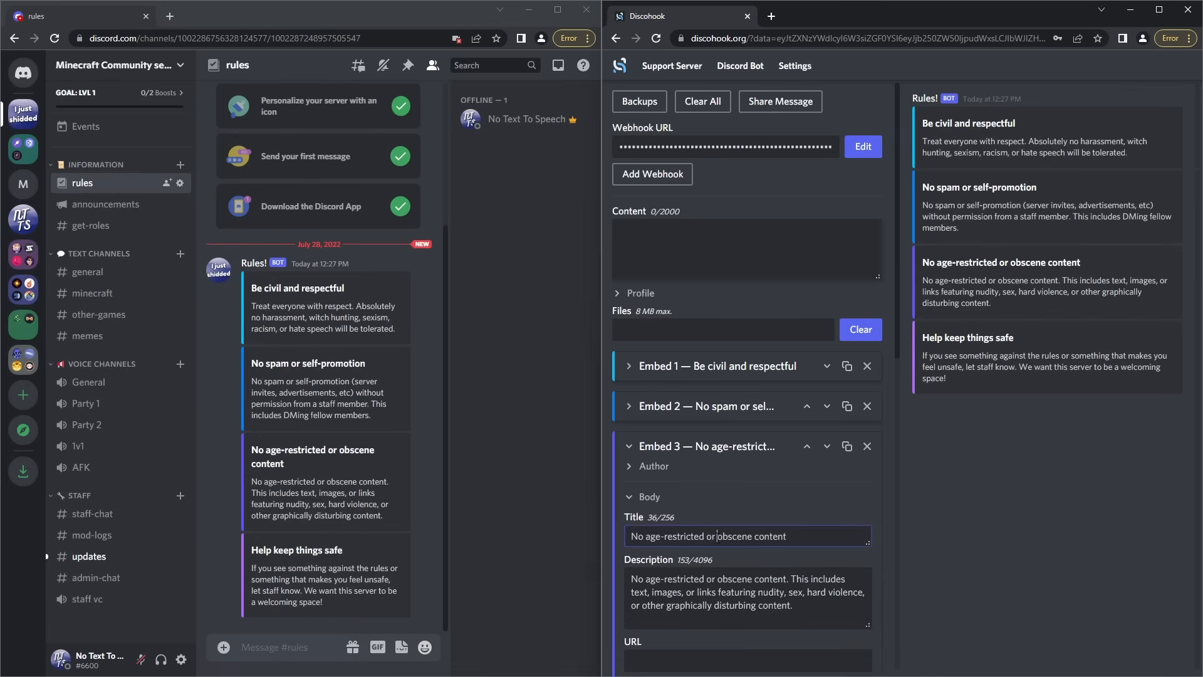
pyautogui.write('VERY')
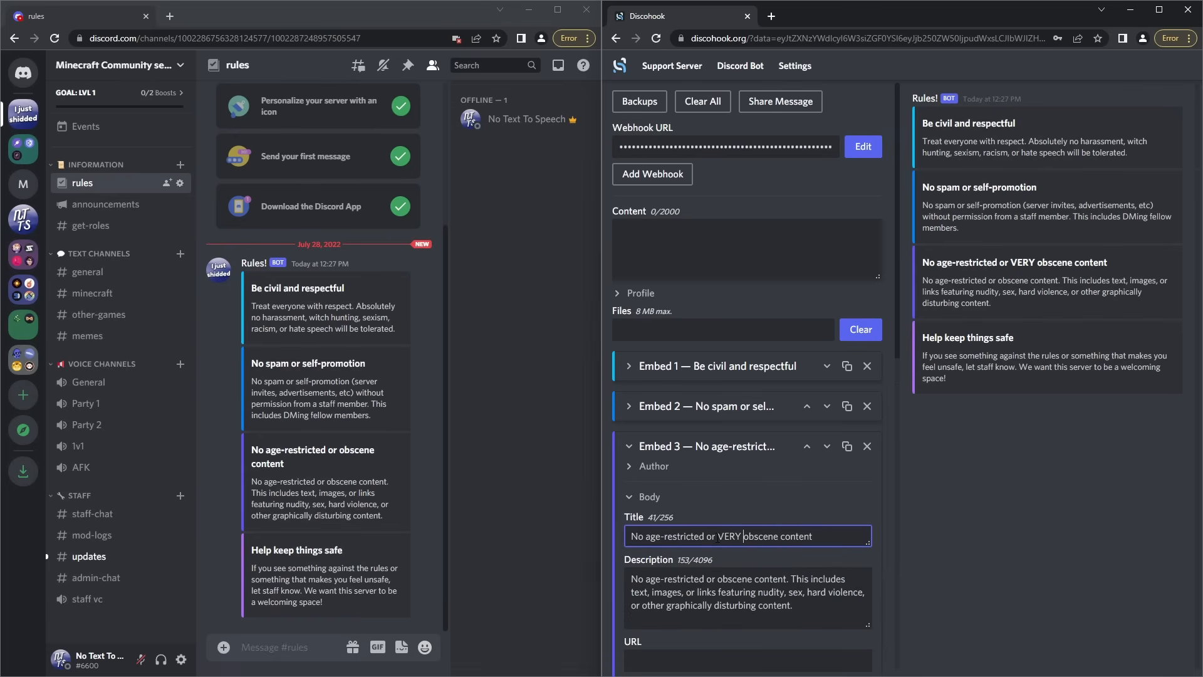
# Apply the edit so rule 3 reads 'No age-restricted or VERY obscene content'.
pyautogui.click(755, 496)
pyautogui.scroll(-3, 724, 580)
pyautogui.scroll(3, 725, 585)
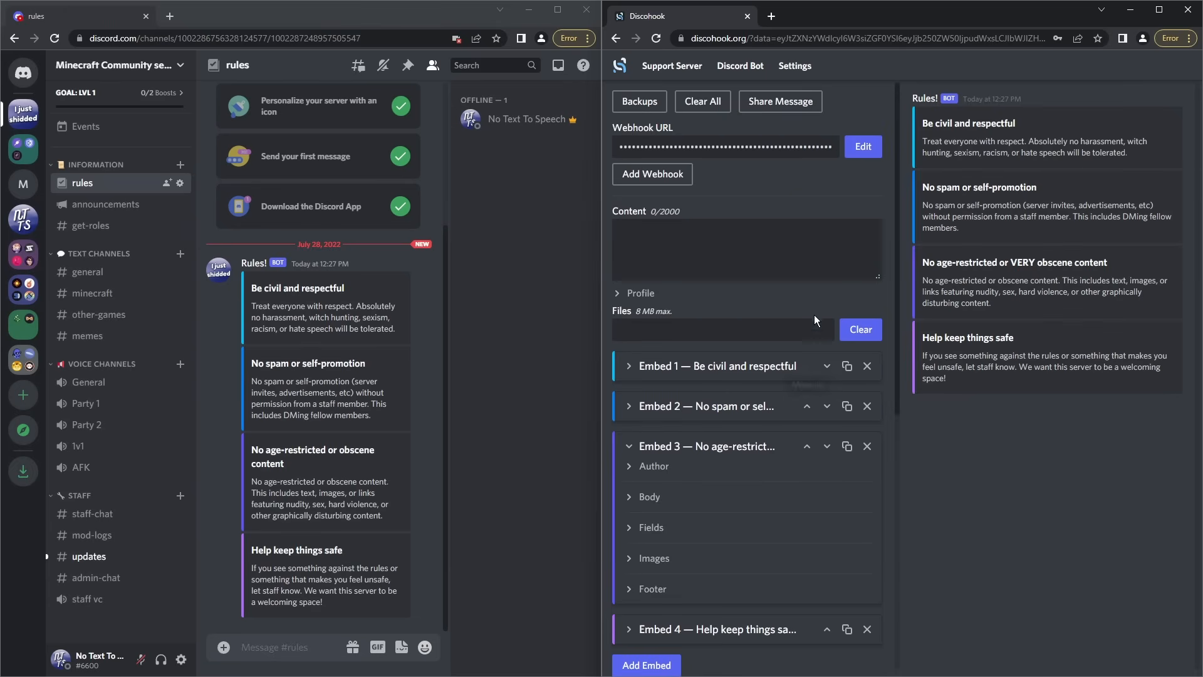
pyautogui.click(864, 147)
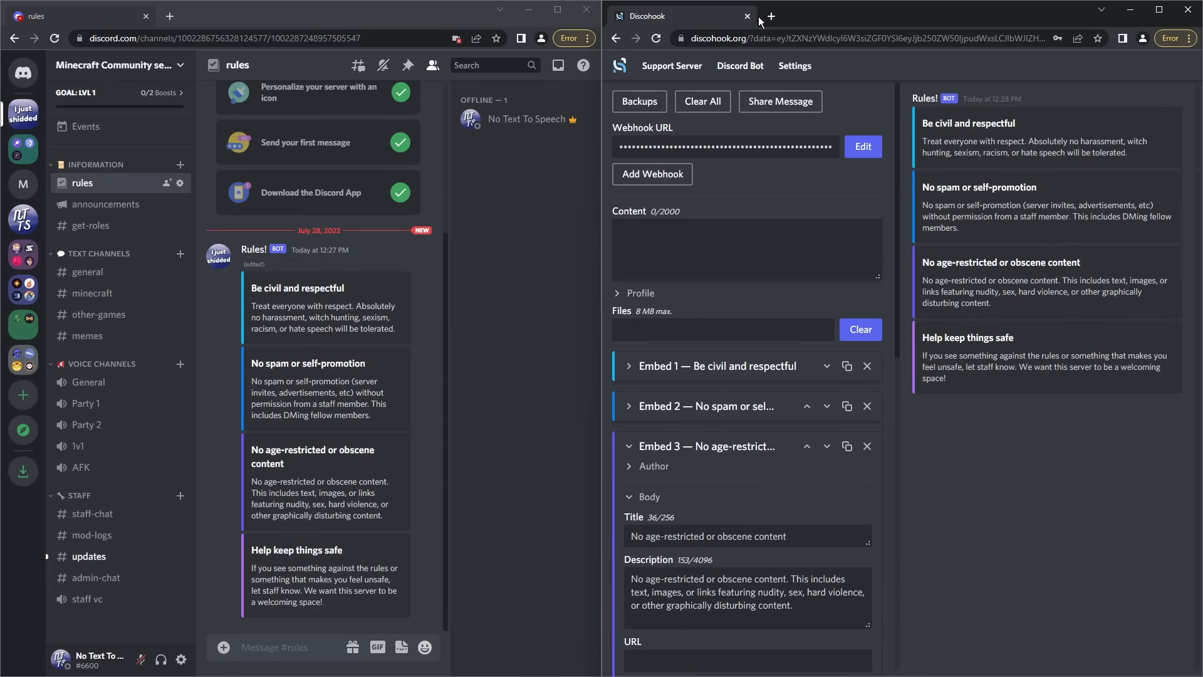
pyautogui.click(747, 15)
# Maximize Discord and preview the Rules Screening that new members must agree to.
pyautogui.click(558, 10)
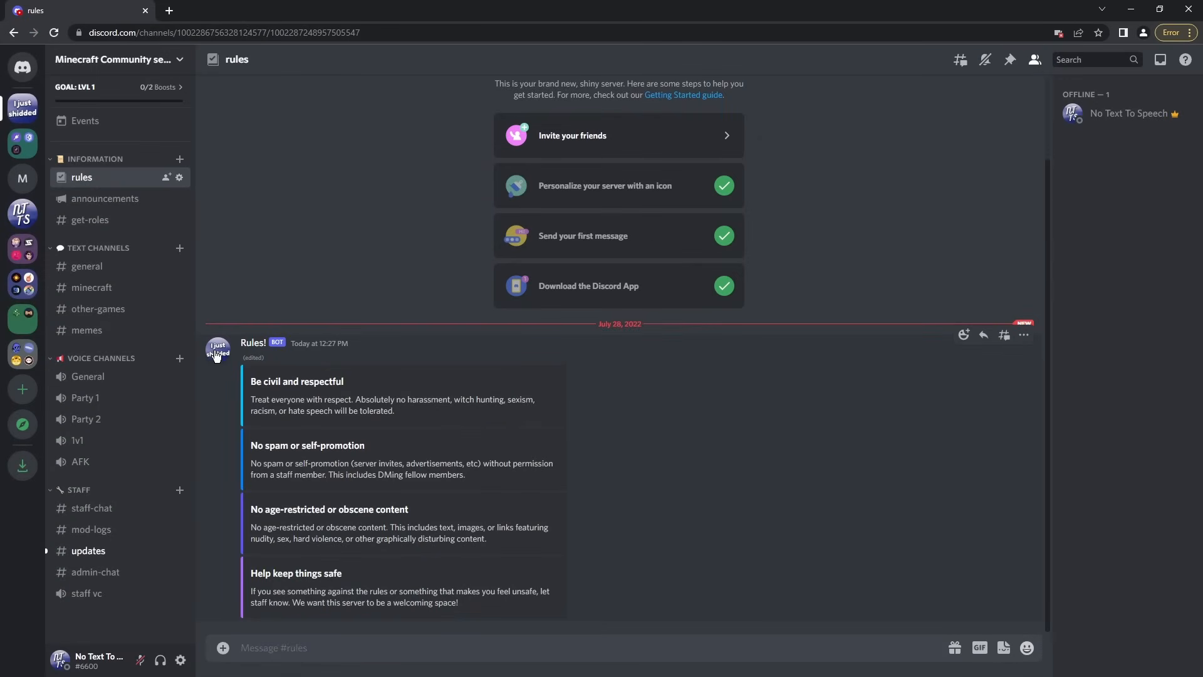
pyautogui.click(218, 352)
pyautogui.click(302, 232)
pyautogui.click(178, 69)
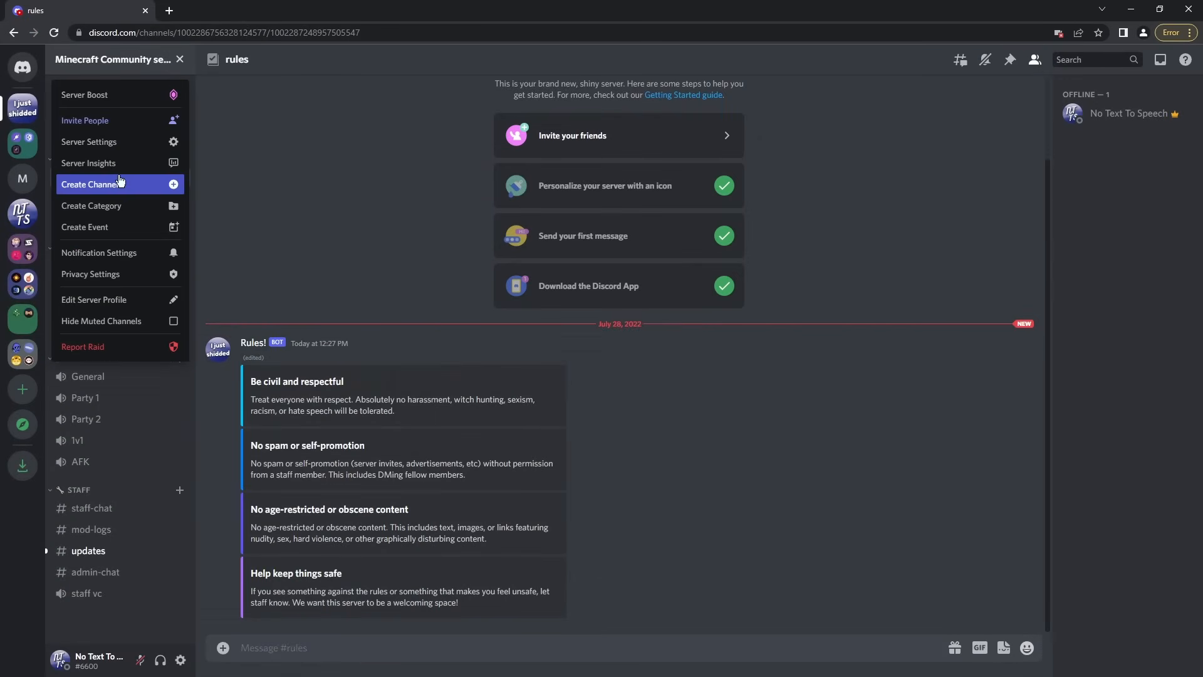
pyautogui.click(88, 146)
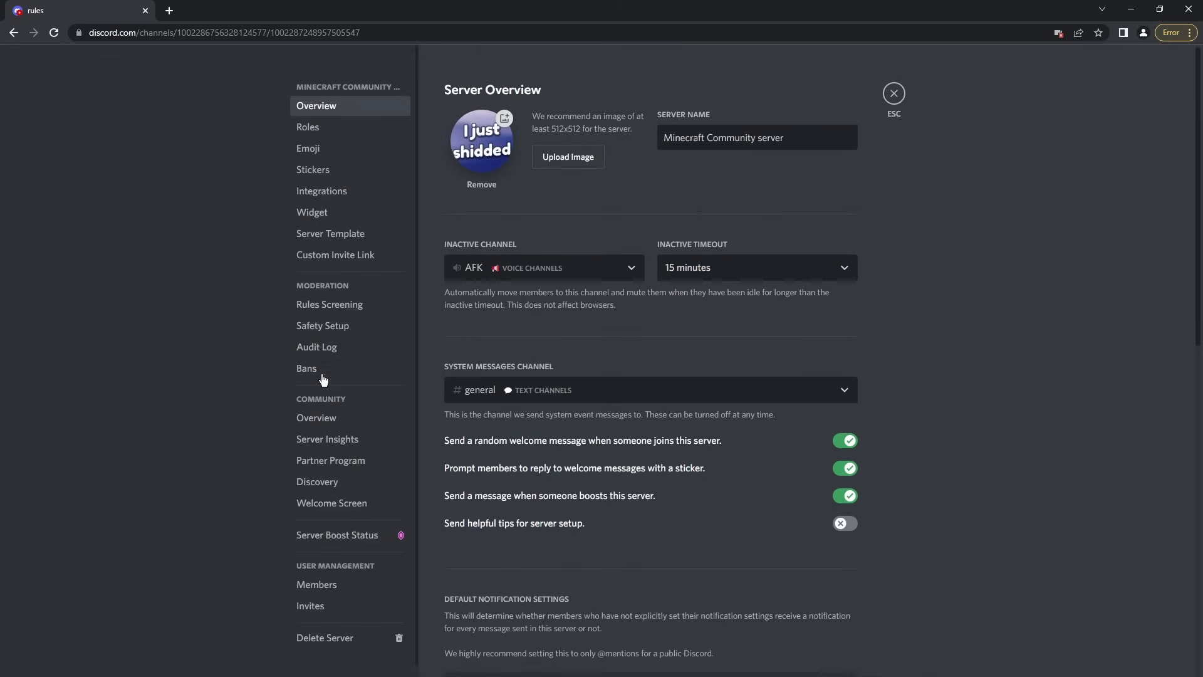
pyautogui.click(329, 305)
pyautogui.click(775, 187)
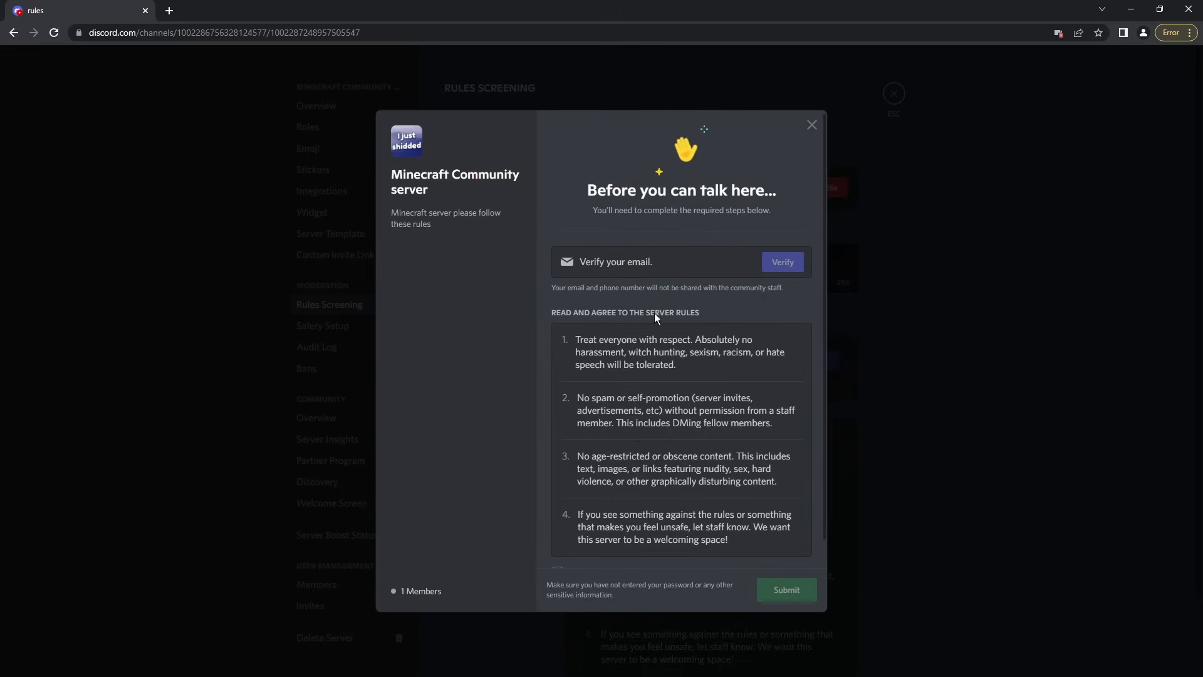
pyautogui.click(885, 270)
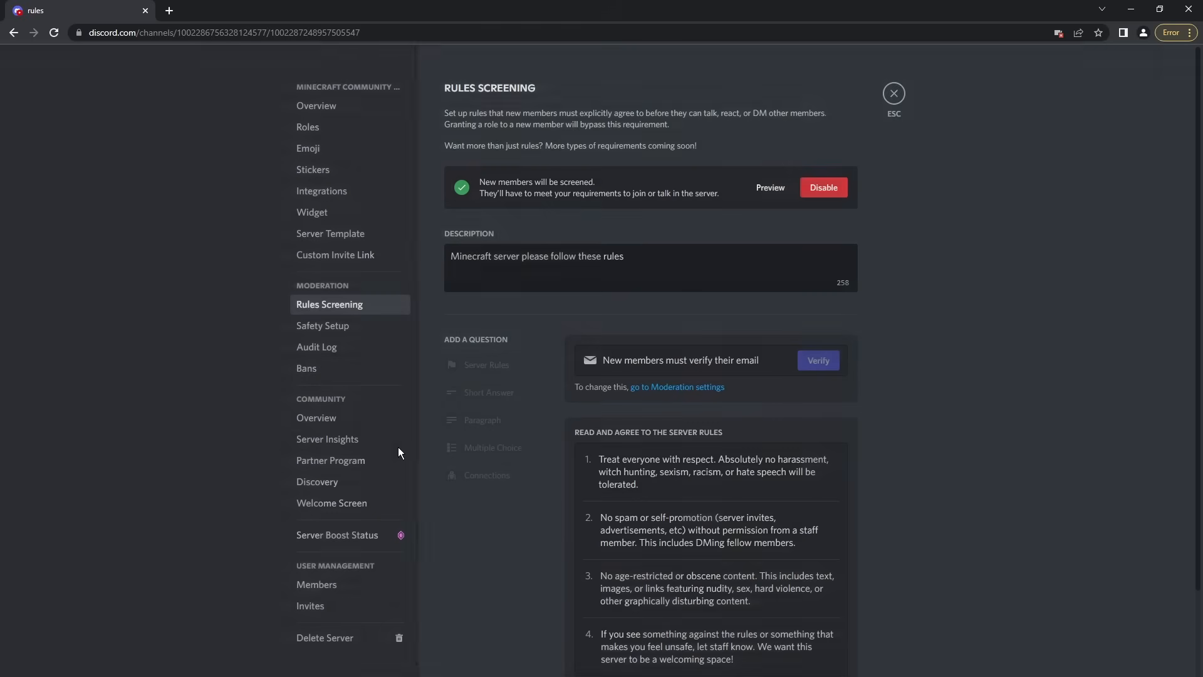
# Check the Discovery settings and Welcome Screen preview, then return to #rules.
pyautogui.click(330, 492)
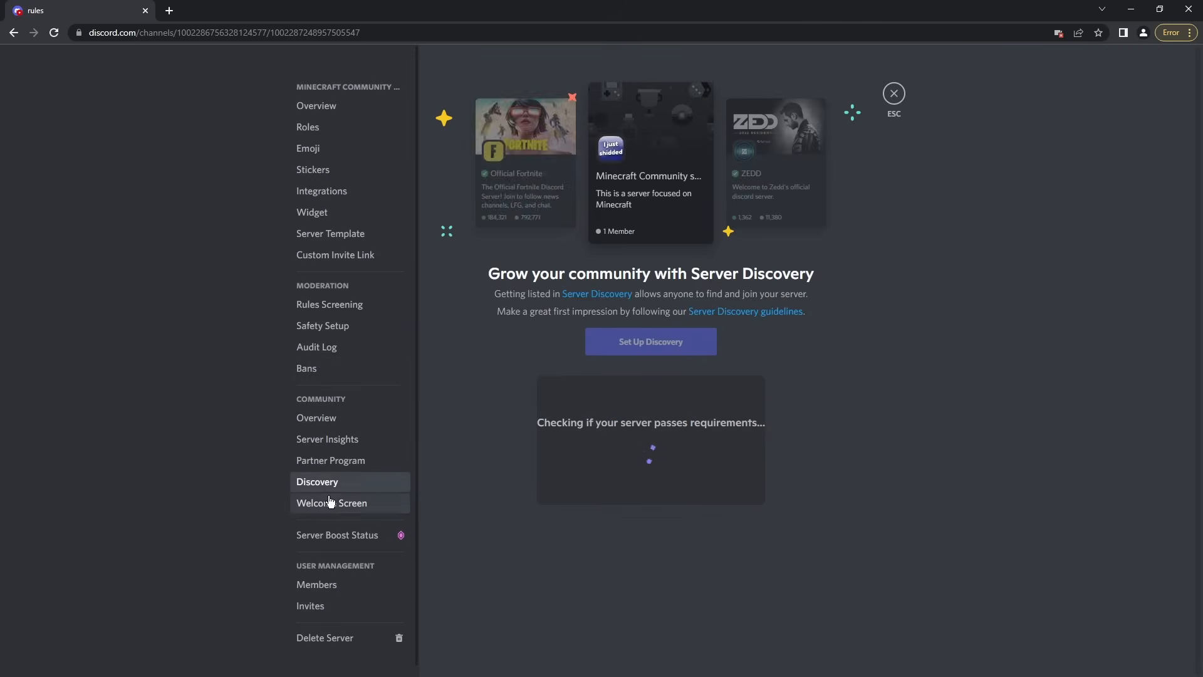
pyautogui.click(320, 502)
pyautogui.click(768, 174)
pyautogui.click(999, 421)
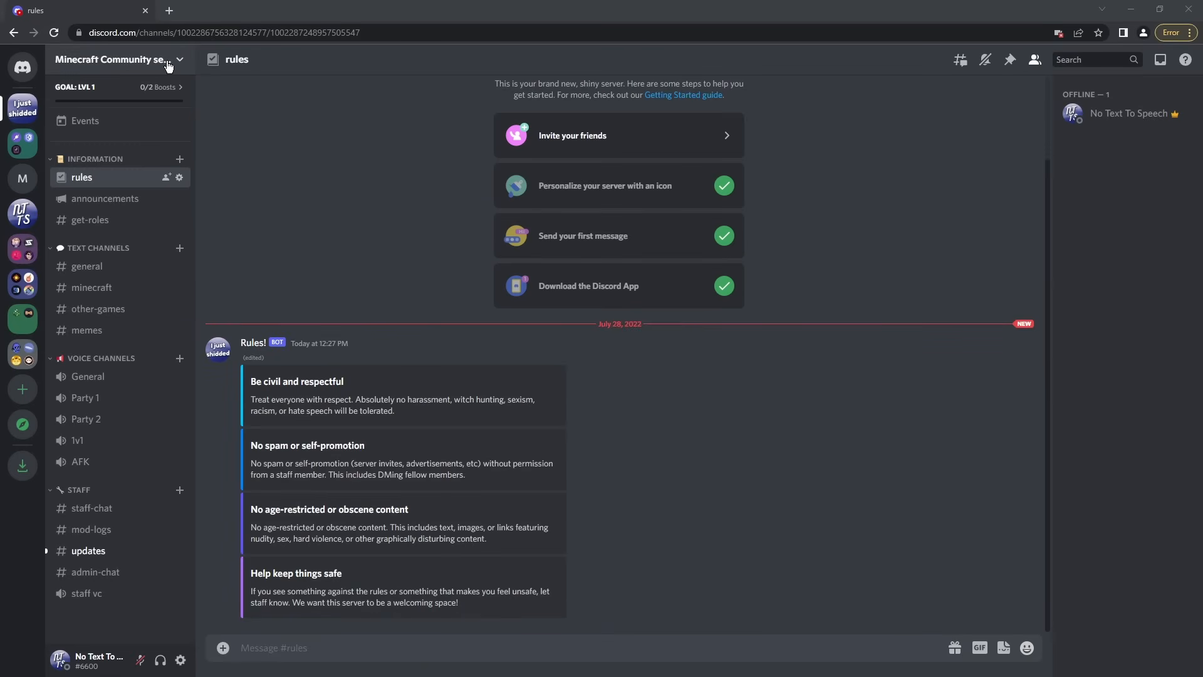
pyautogui.click(167, 63)
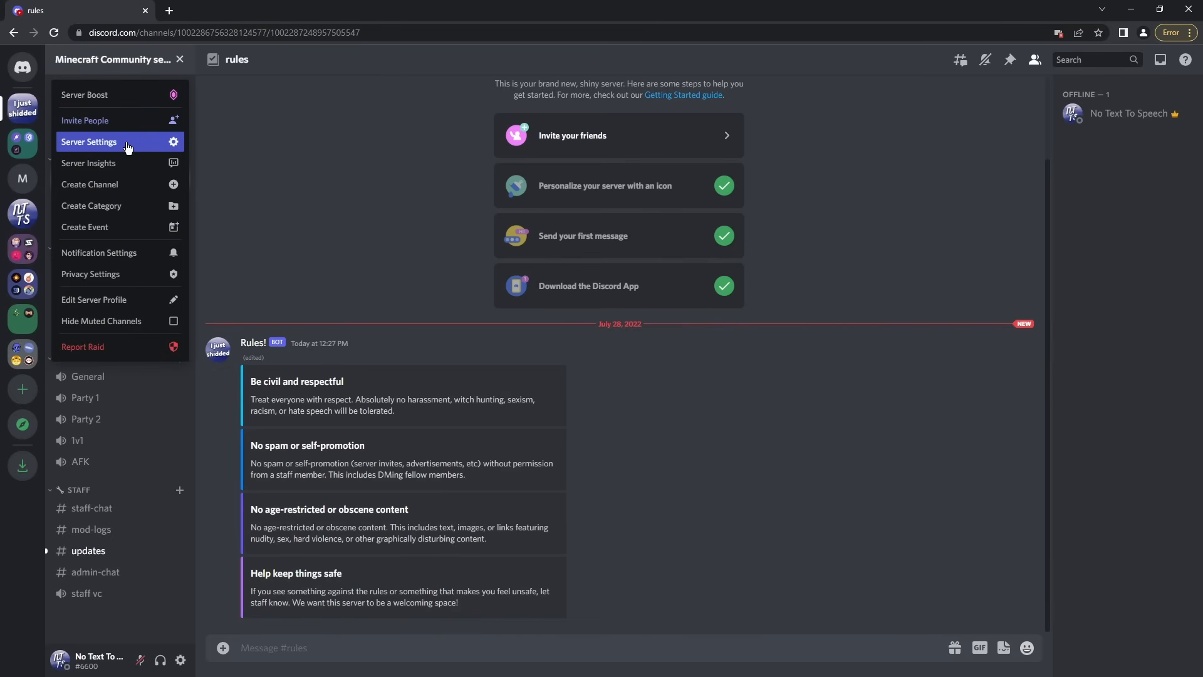
pyautogui.click(128, 146)
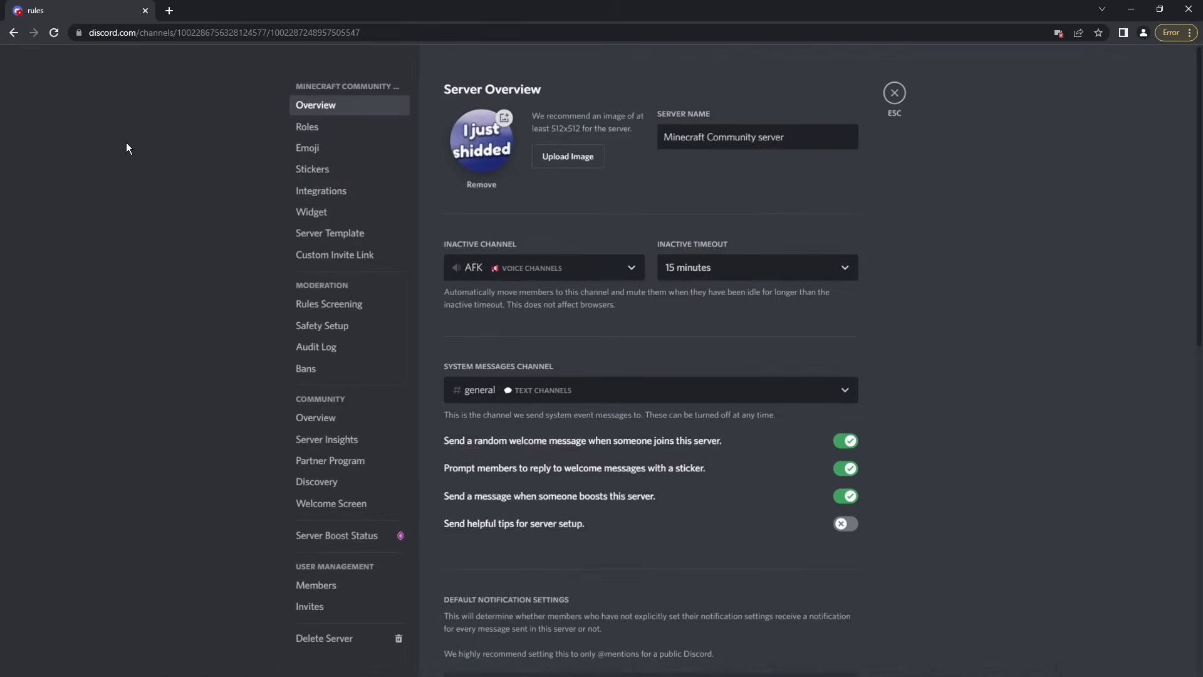
pyautogui.click(308, 124)
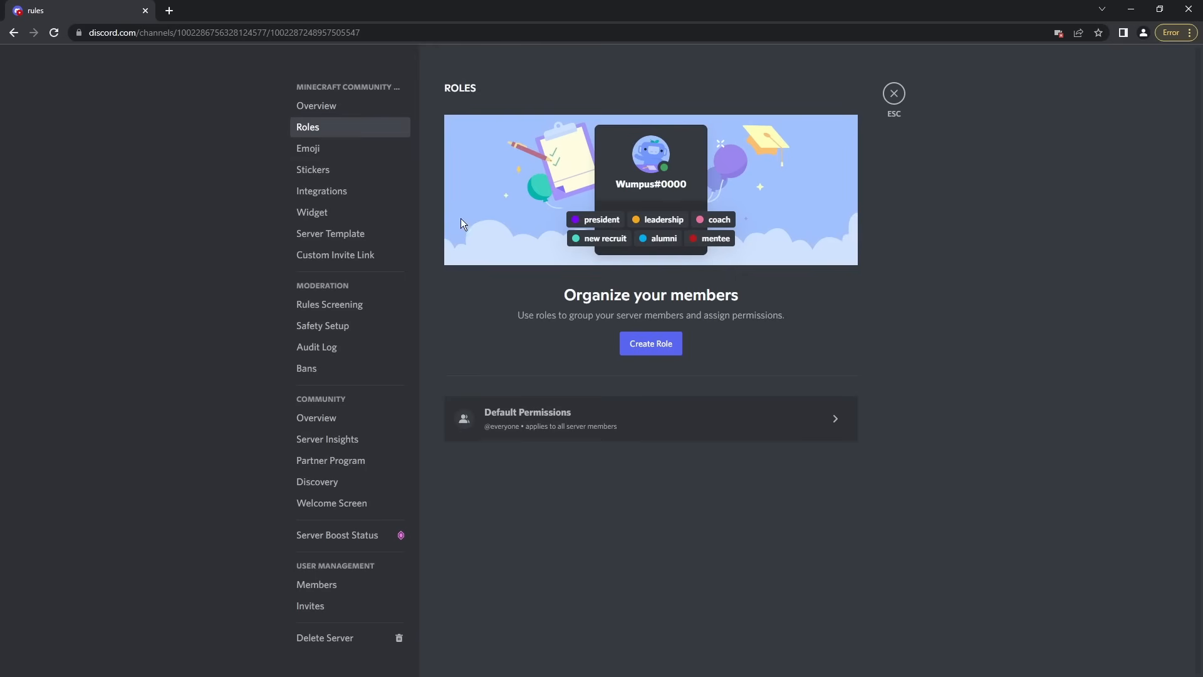
pyautogui.click(738, 428)
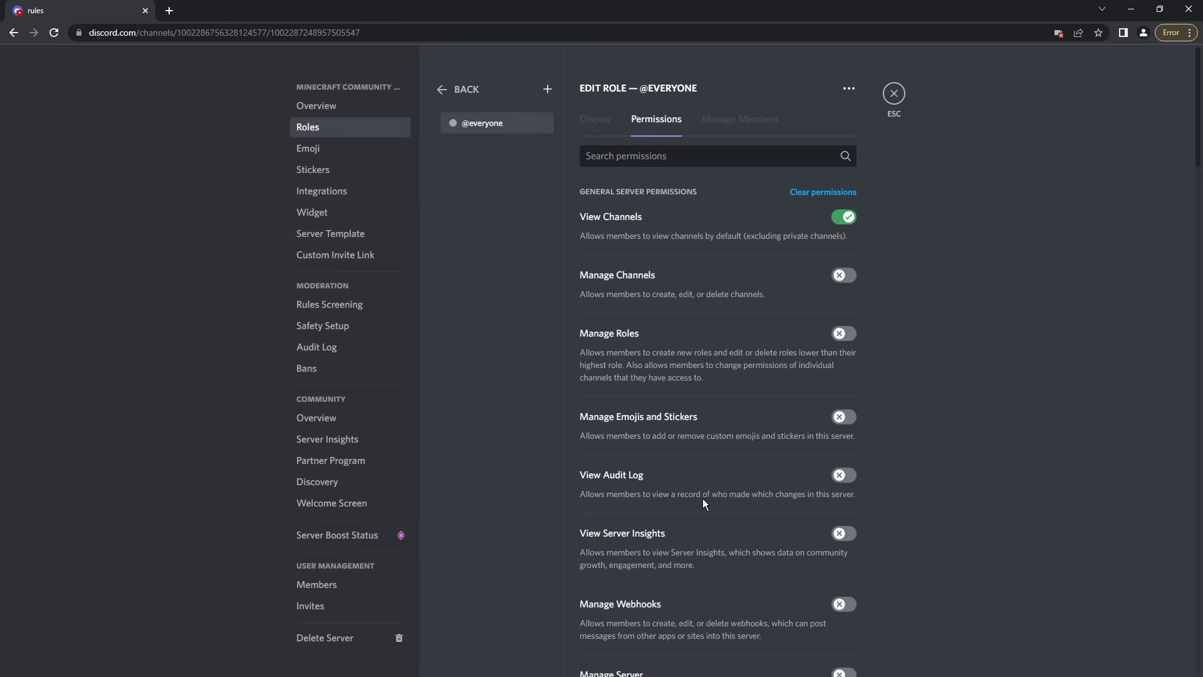
pyautogui.scroll(-15, 727, 348)
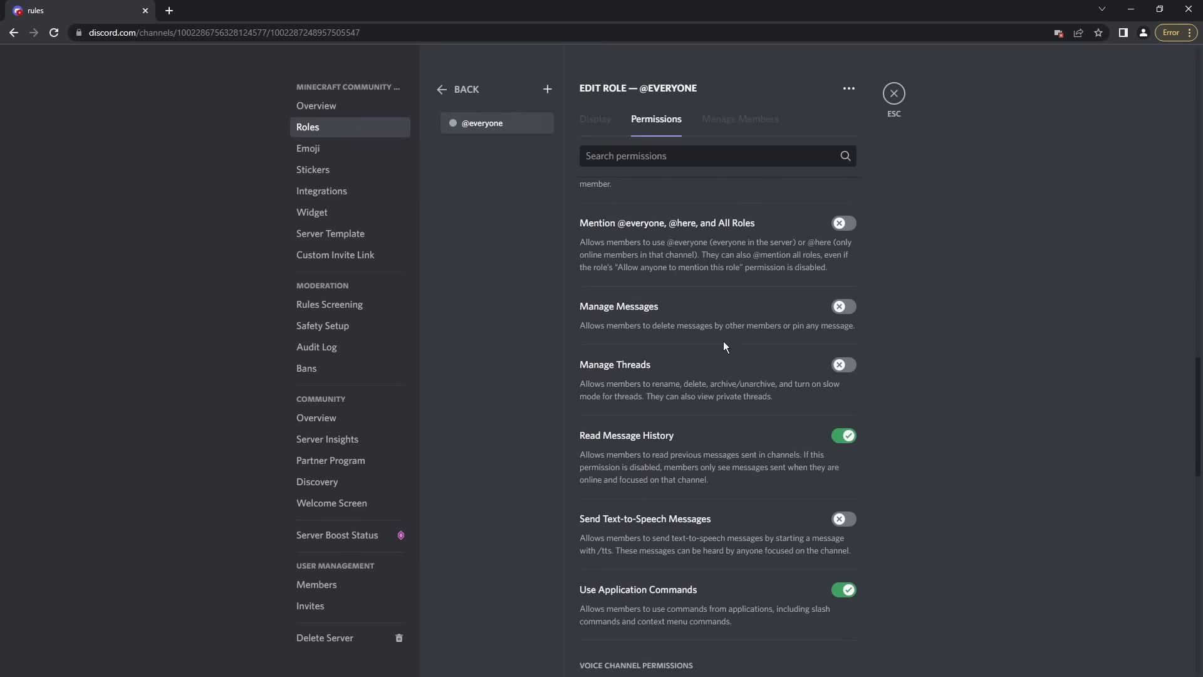
pyautogui.scroll(-15, 723, 345)
pyautogui.scroll(15, 733, 357)
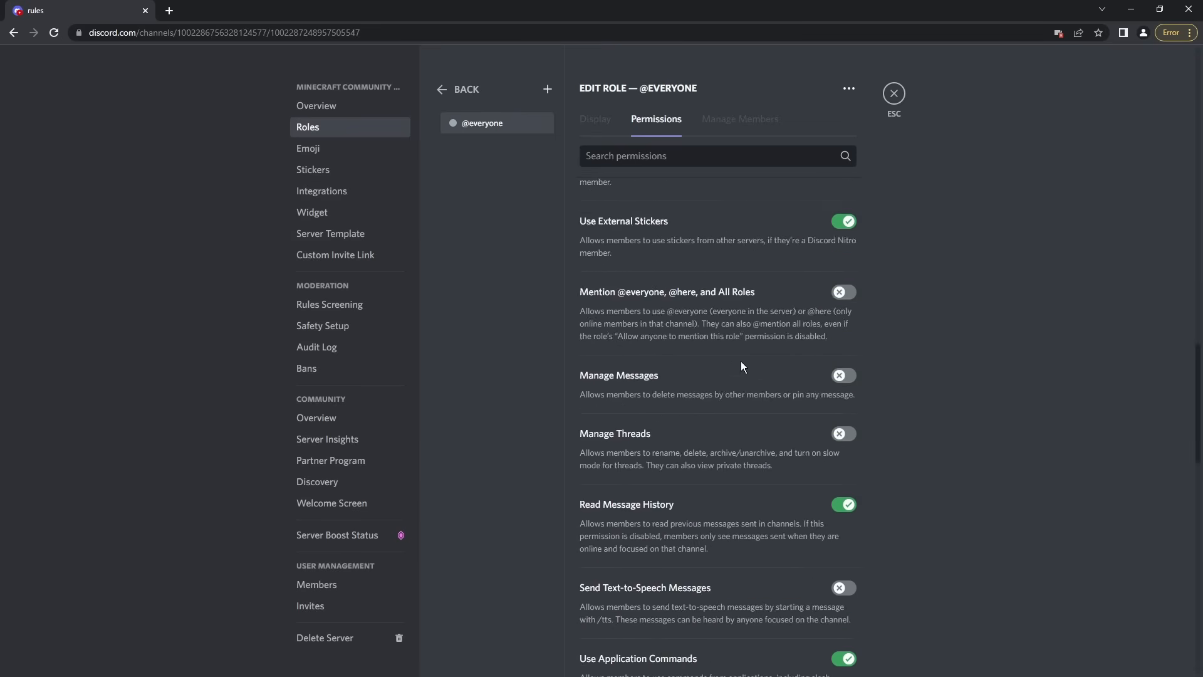
pyautogui.scroll(15, 740, 367)
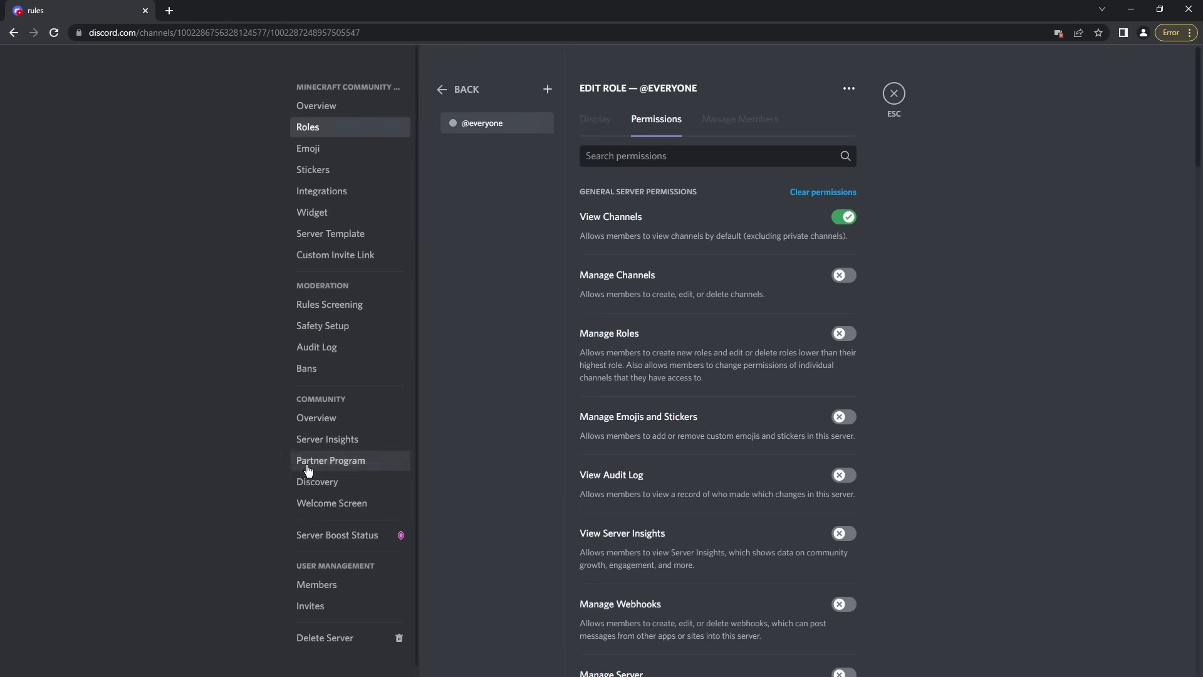
# Scroll through the server's Audit Log entries, then return to the Roles page.
pyautogui.click(317, 348)
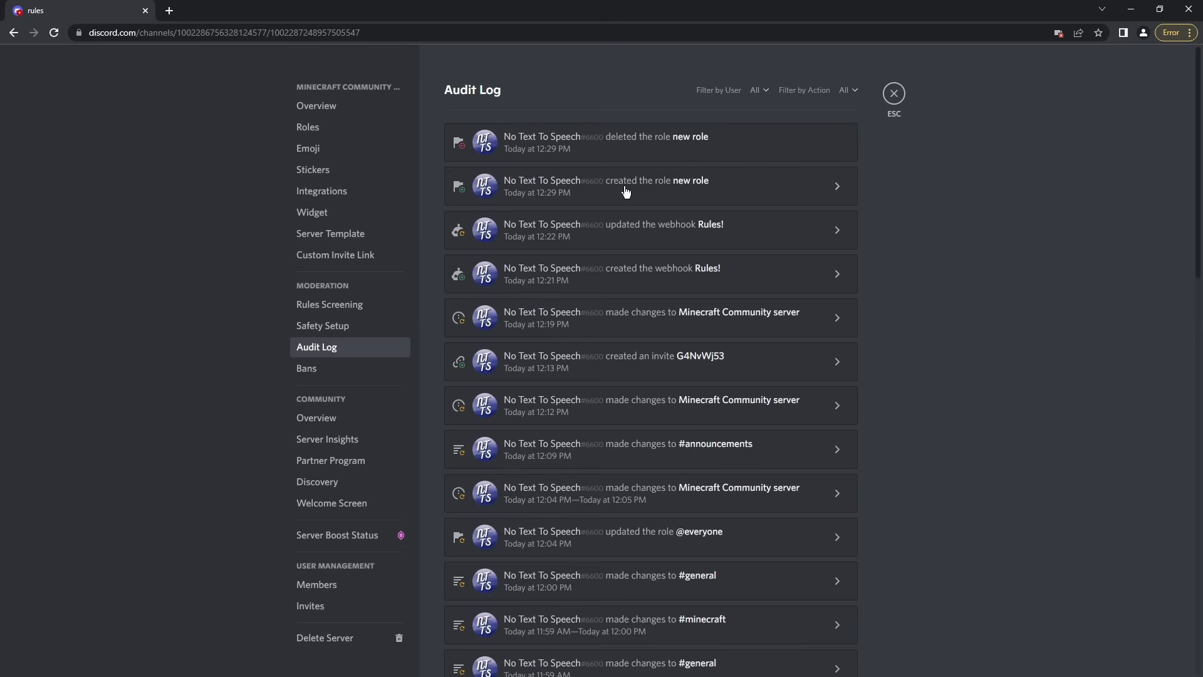
pyautogui.scroll(-2, 679, 279)
pyautogui.scroll(2, 677, 215)
pyautogui.click(313, 129)
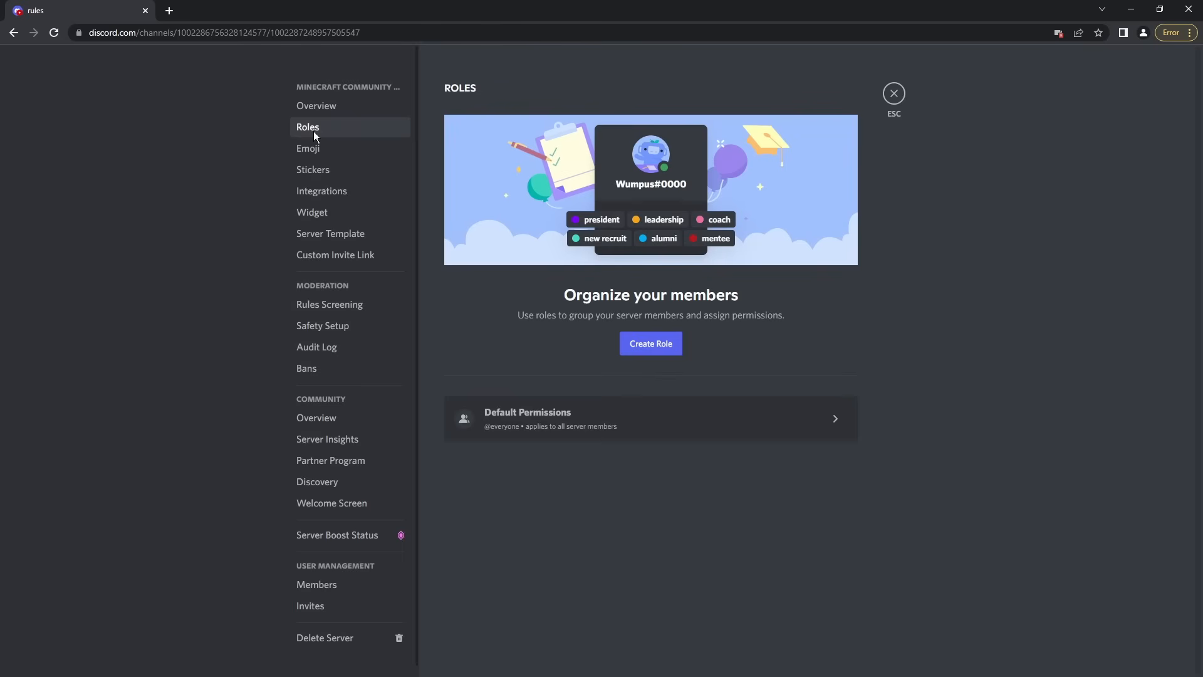
pyautogui.click(623, 416)
pyautogui.scroll(-2, 679, 392)
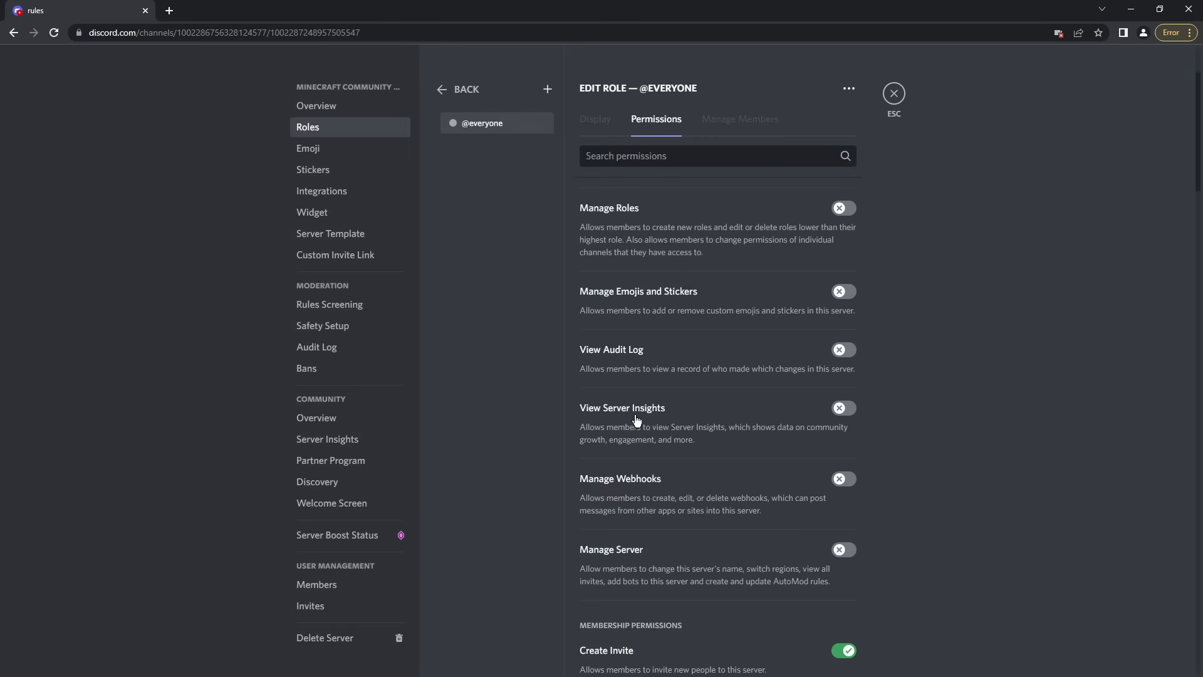
pyautogui.click(305, 440)
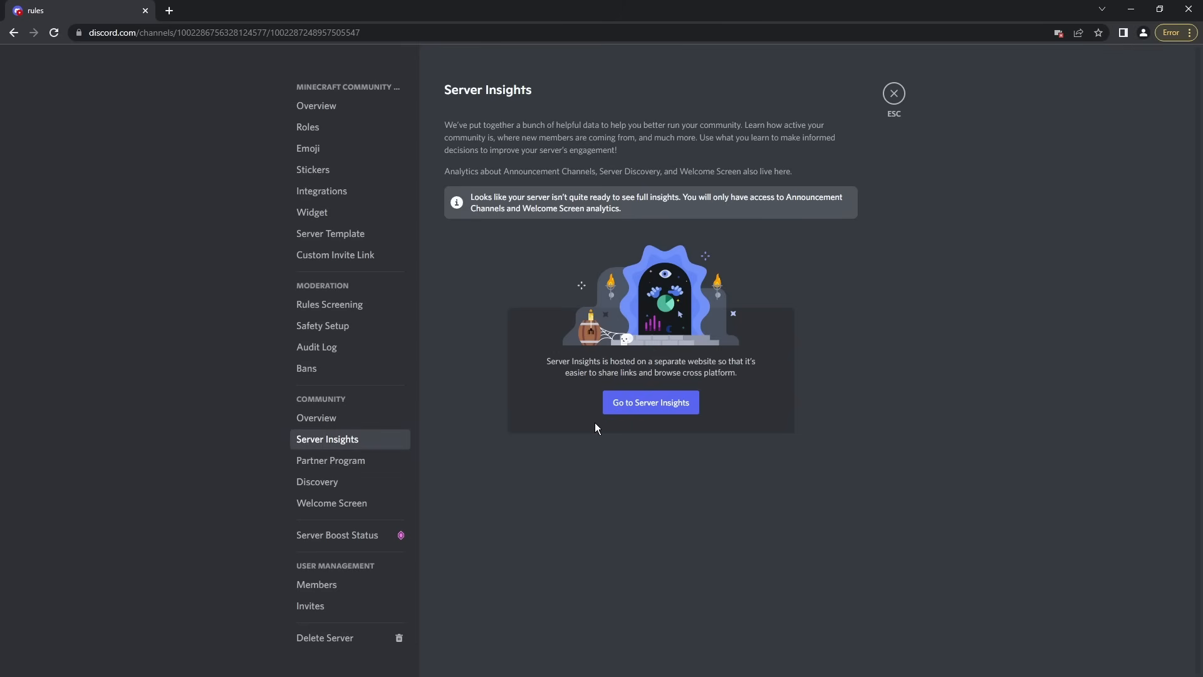
pyautogui.click(329, 127)
pyautogui.click(551, 418)
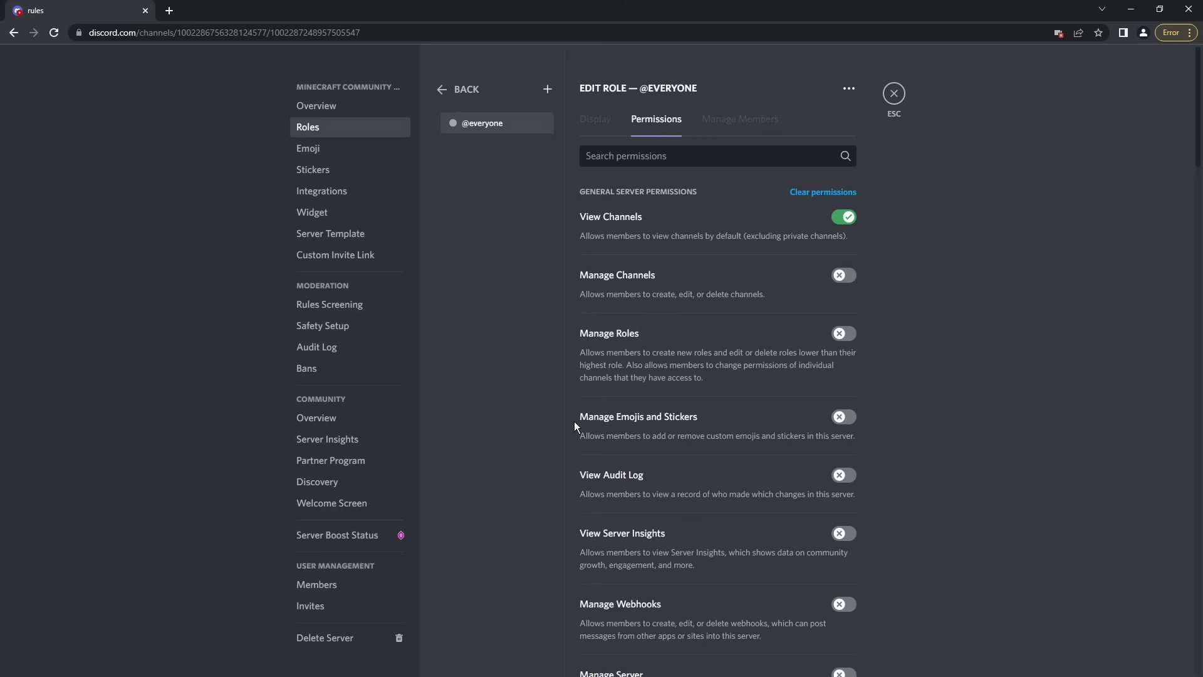
pyautogui.scroll(-5, 626, 426)
pyautogui.scroll(-1, 683, 448)
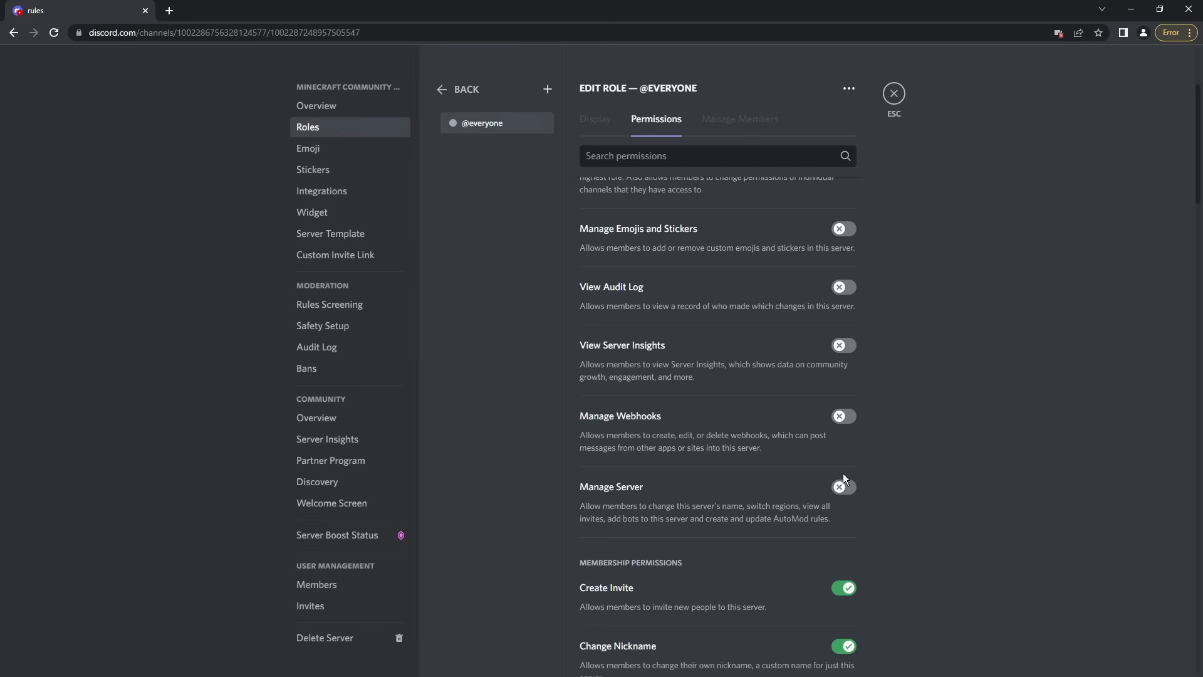
pyautogui.scroll(-5, 814, 439)
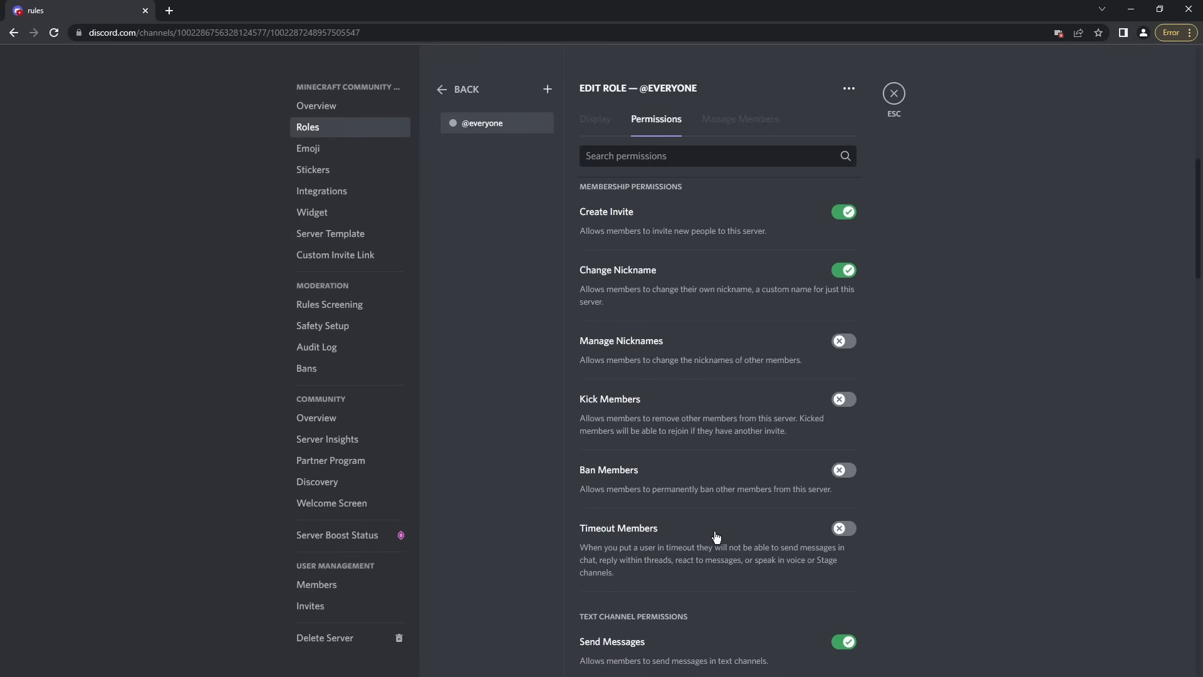
pyautogui.scroll(-1, 714, 538)
pyautogui.scroll(-2, 716, 537)
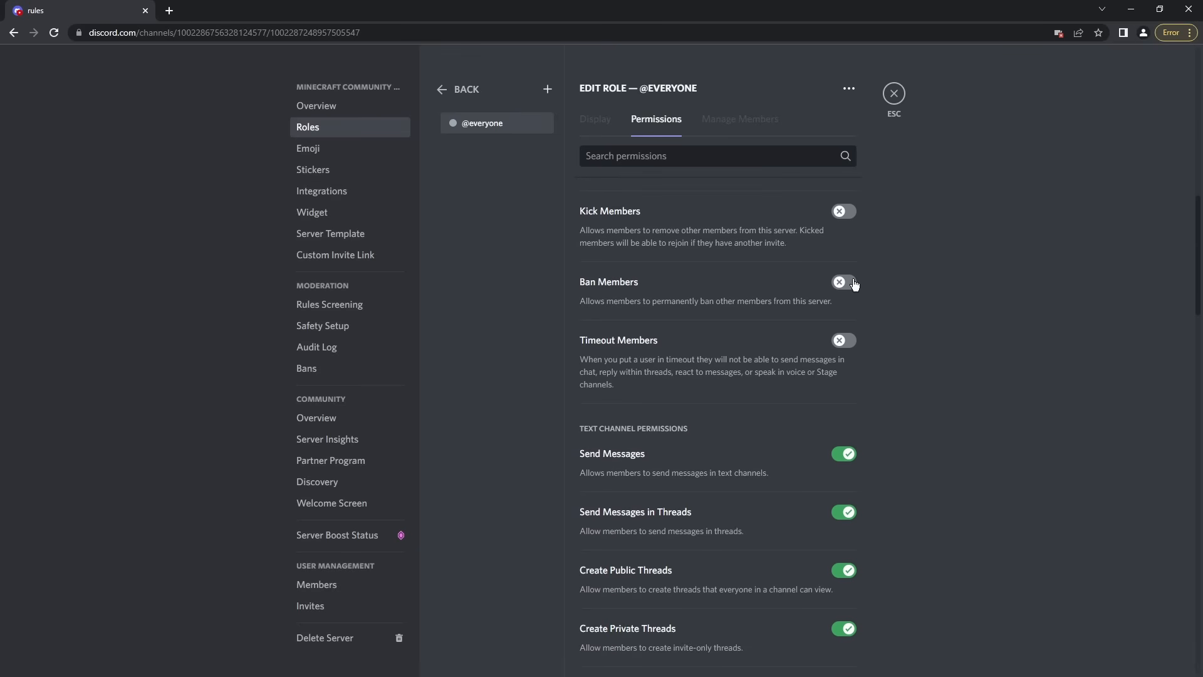
pyautogui.scroll(-3, 690, 367)
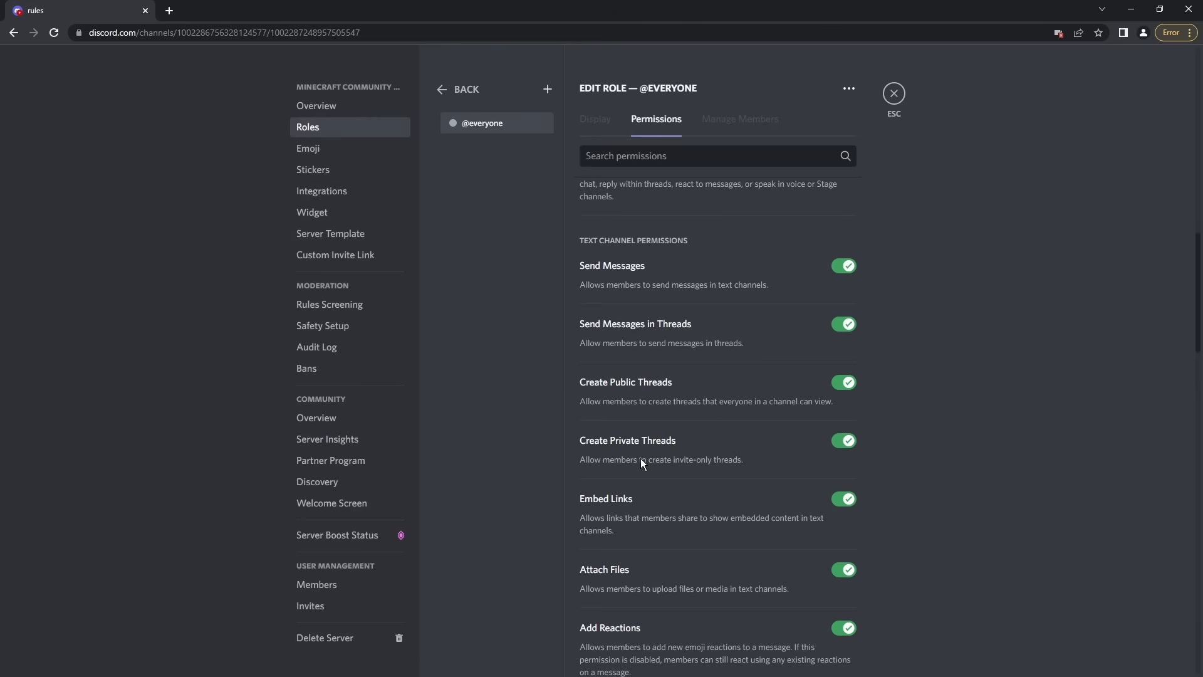
pyautogui.click(846, 383)
pyautogui.click(841, 441)
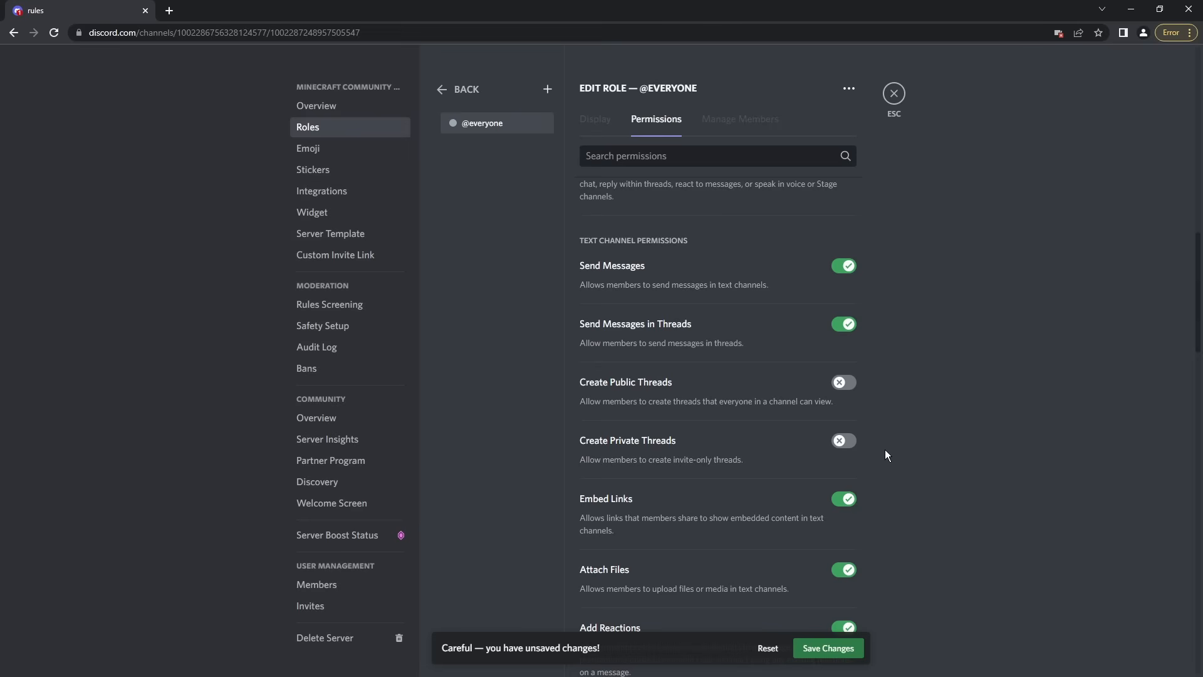
pyautogui.scroll(-2, 683, 556)
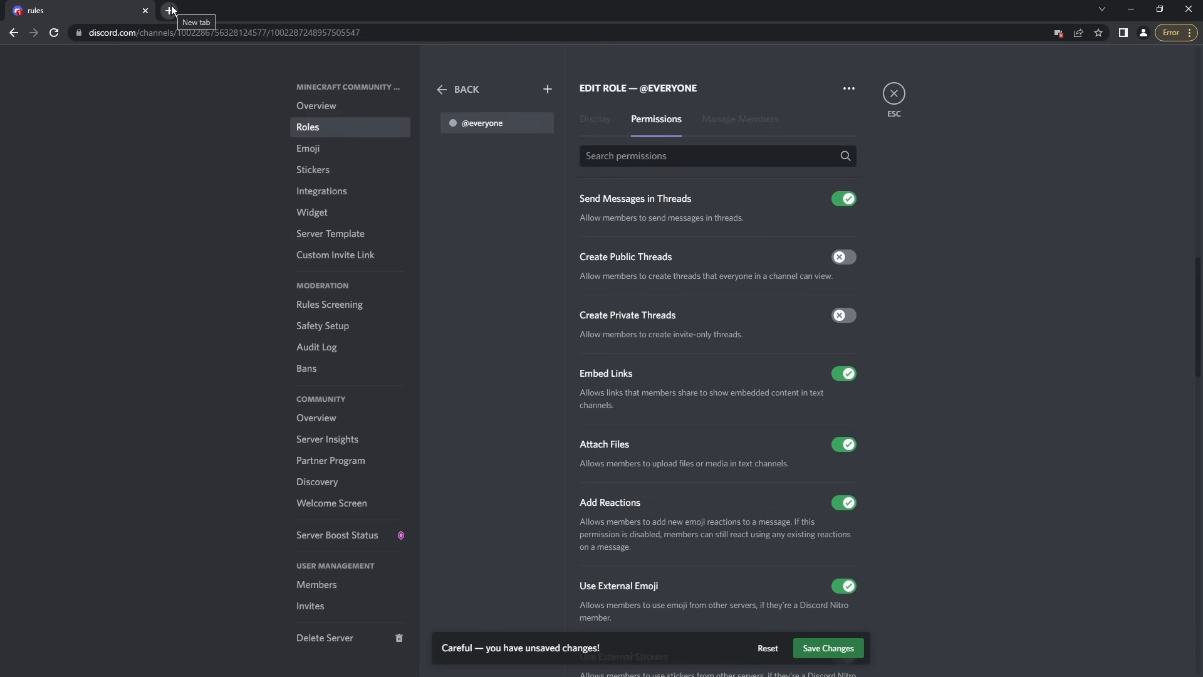
pyautogui.hotkey('alt', 'Tab')
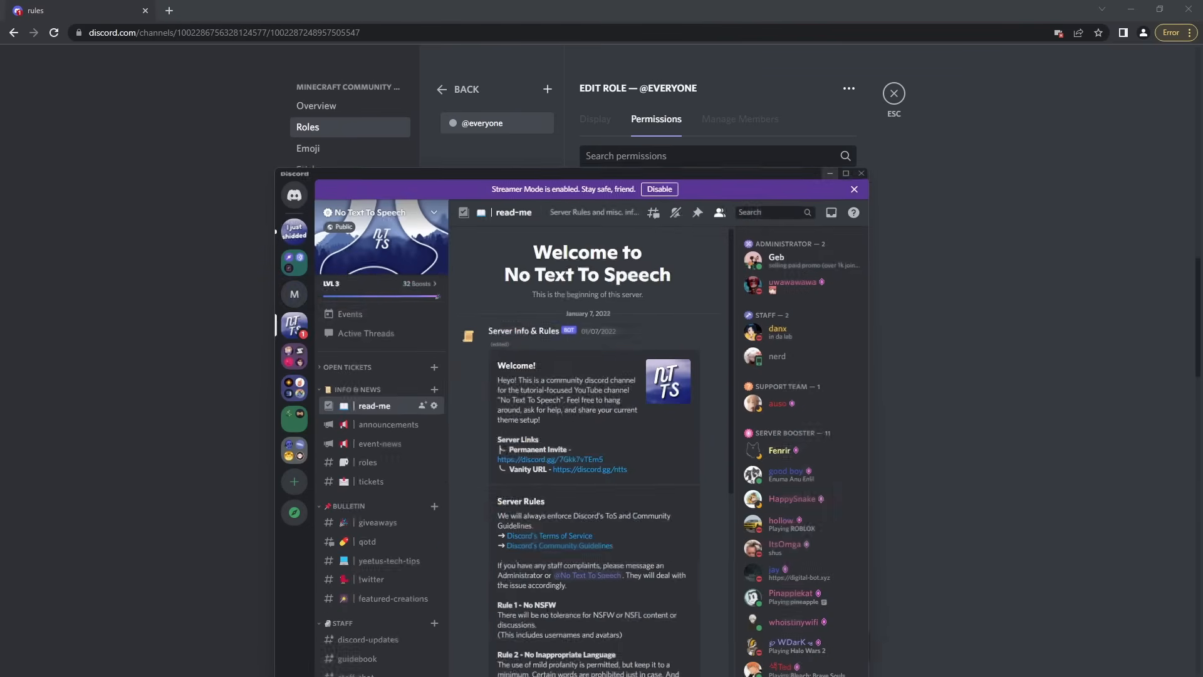
pyautogui.moveTo(418, 51); pyautogui.dragTo(420, 47)
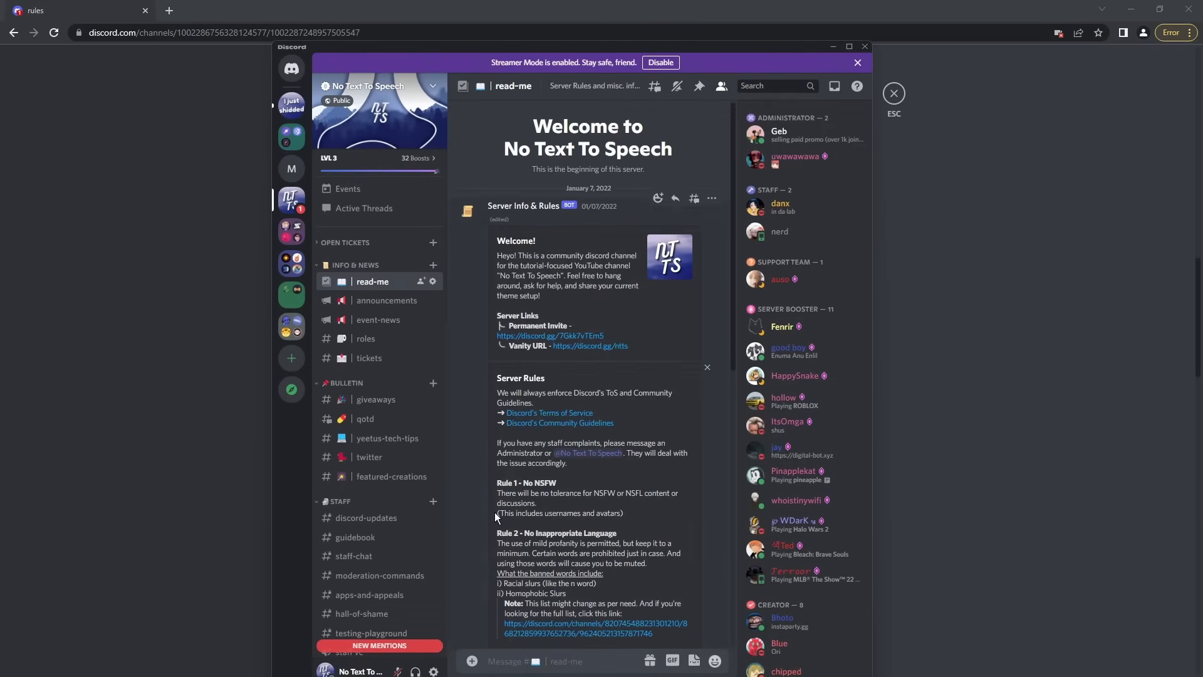
pyautogui.write('/tenor')
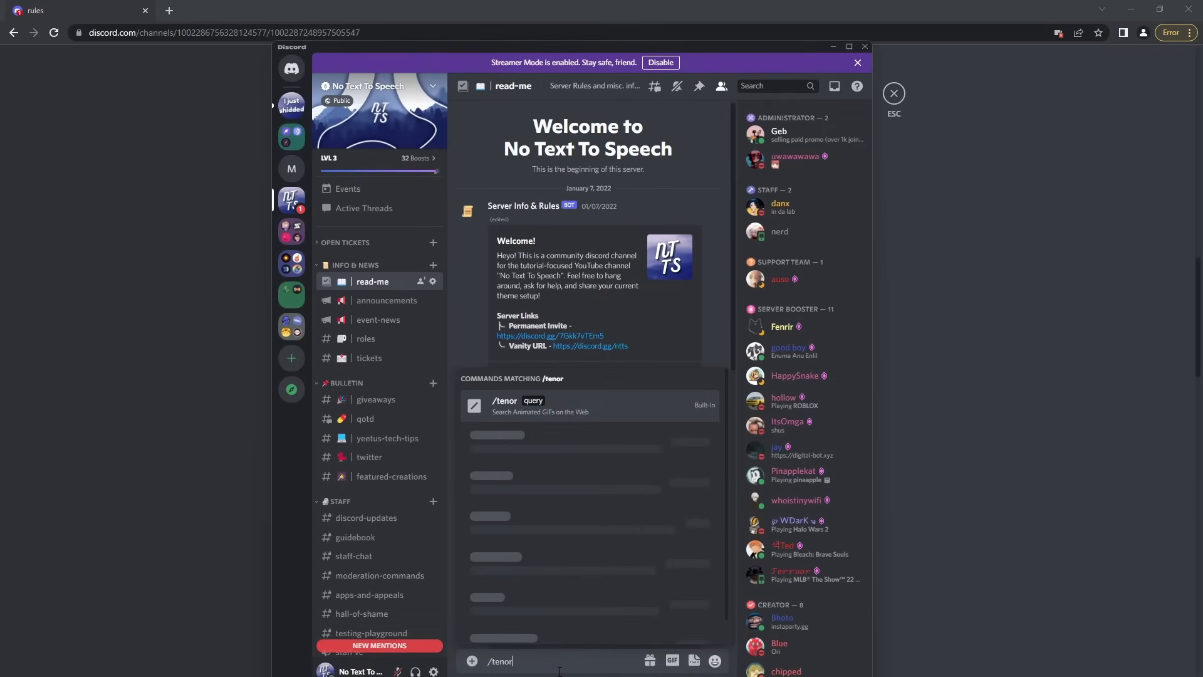
pyautogui.press('Tab')
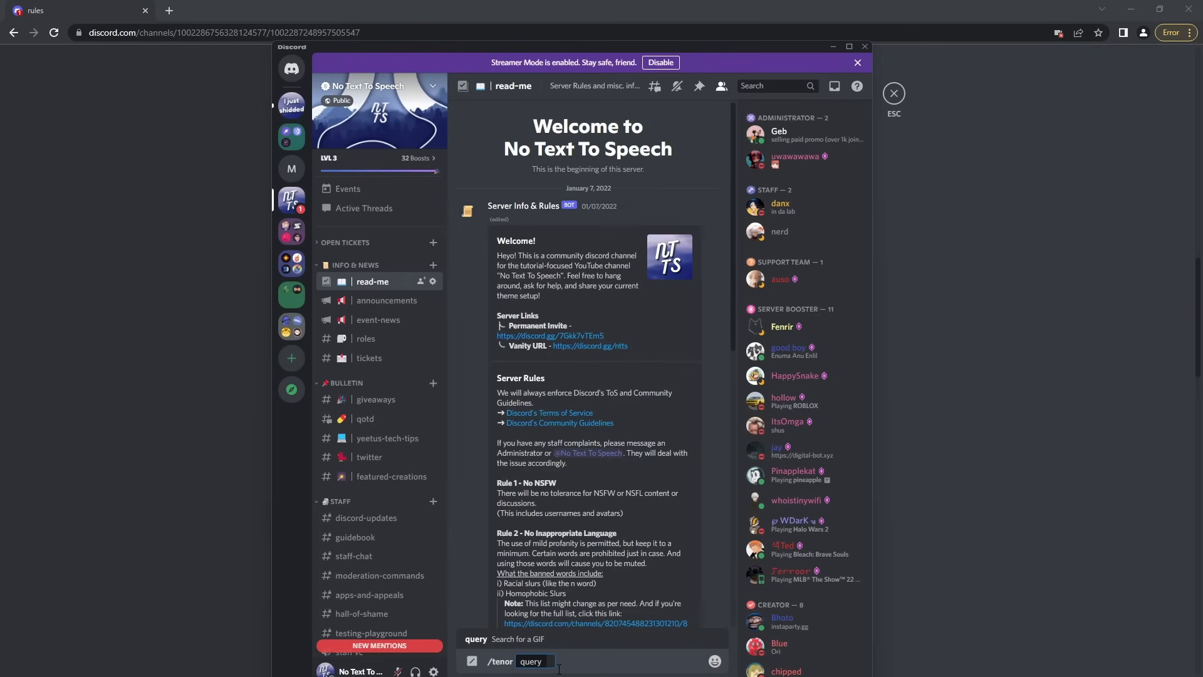
pyautogui.write('gif')
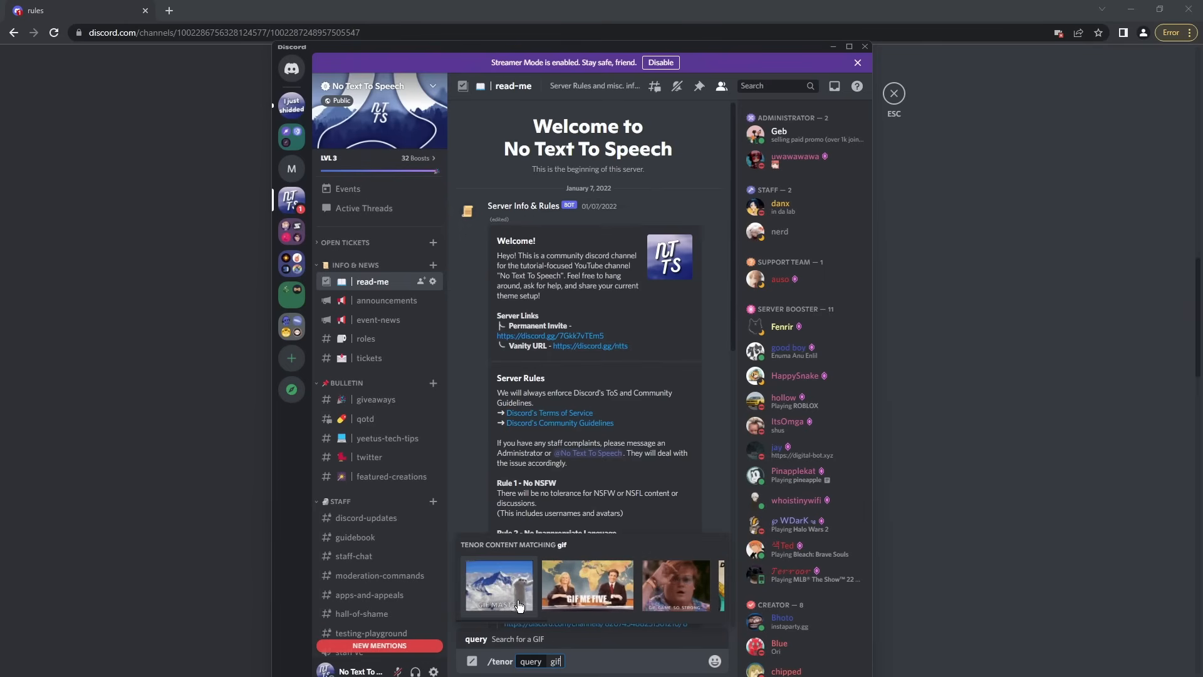
pyautogui.moveTo(503, 47); pyautogui.dragTo(526, 102)
pyautogui.click(857, 93)
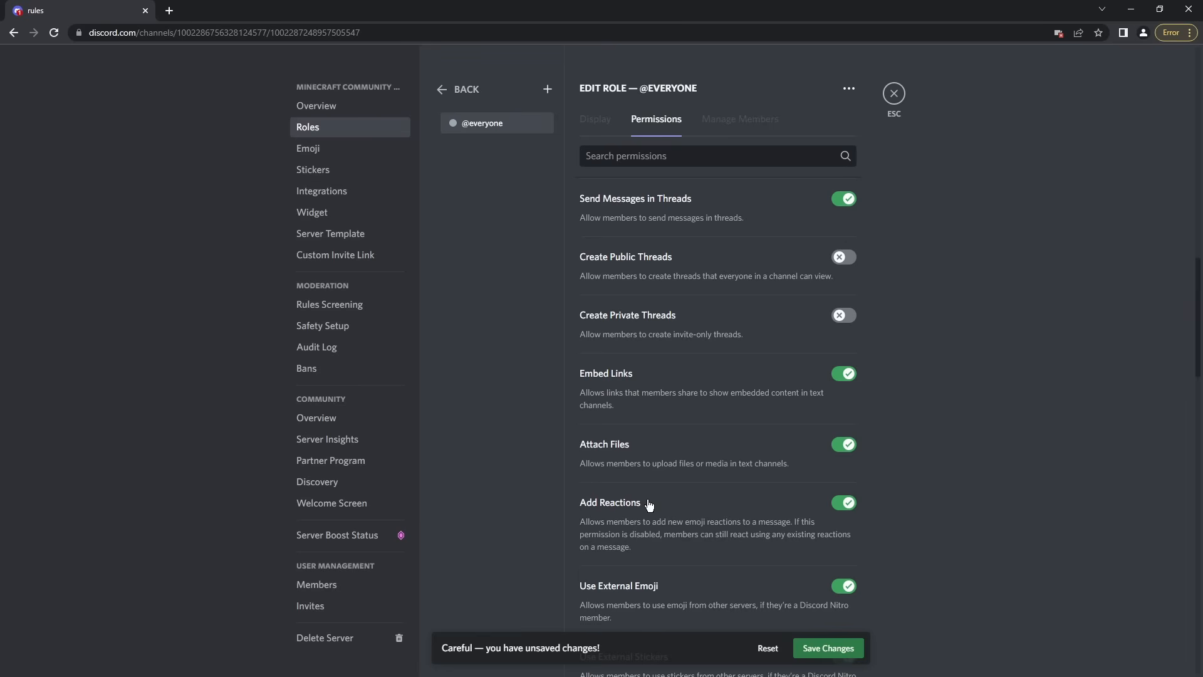
pyautogui.scroll(-4, 646, 351)
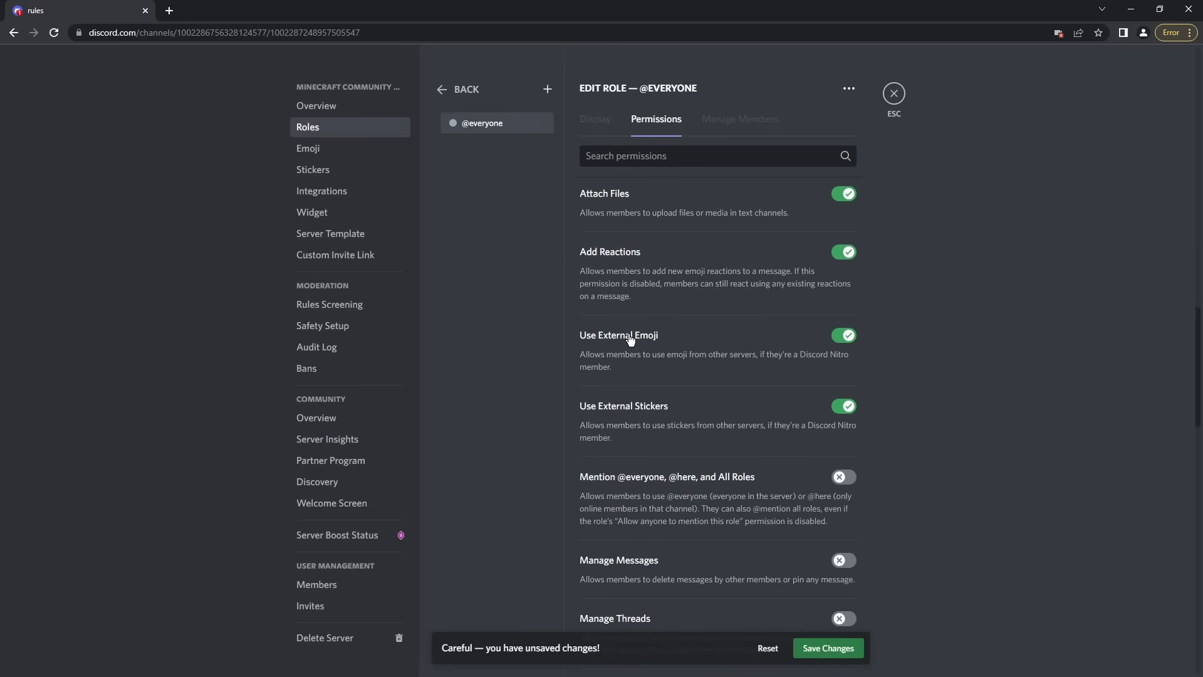
pyautogui.scroll(-1, 776, 478)
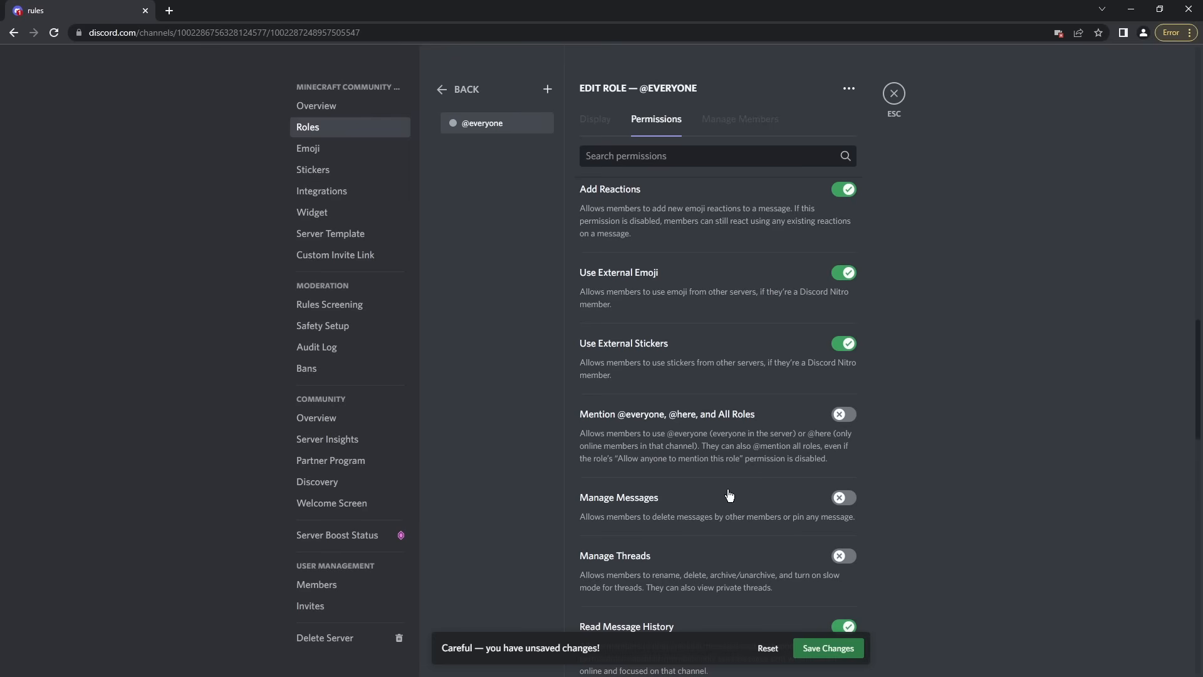
pyautogui.scroll(-2, 785, 517)
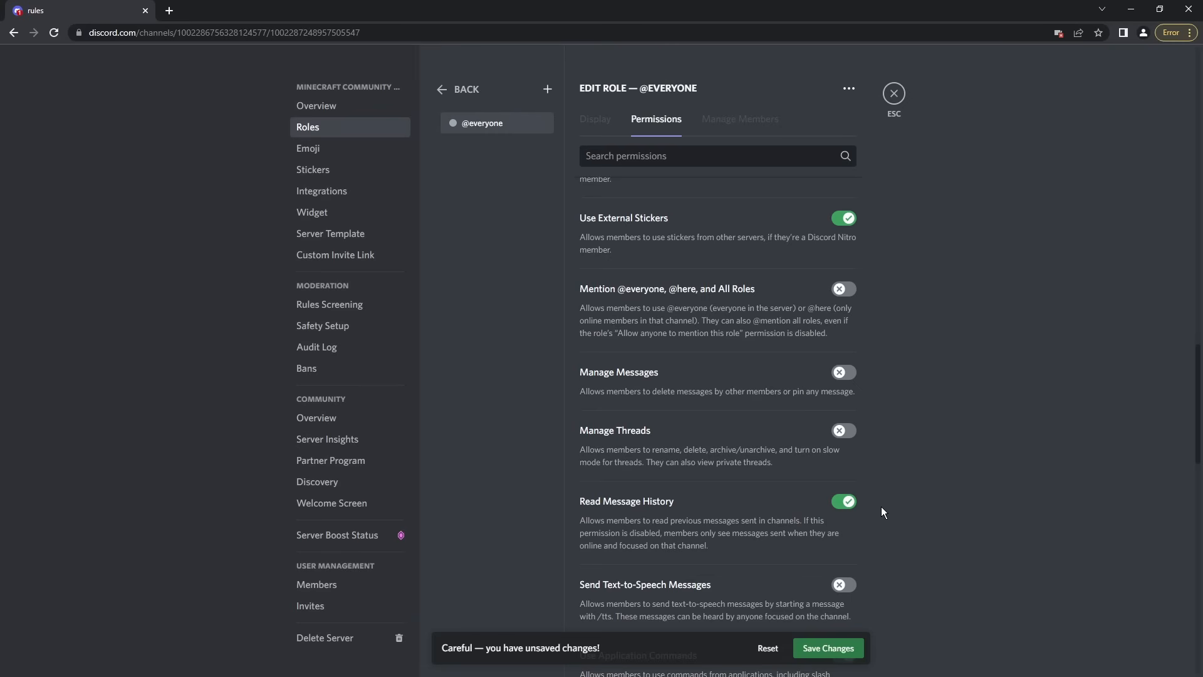
pyautogui.scroll(-3, 881, 508)
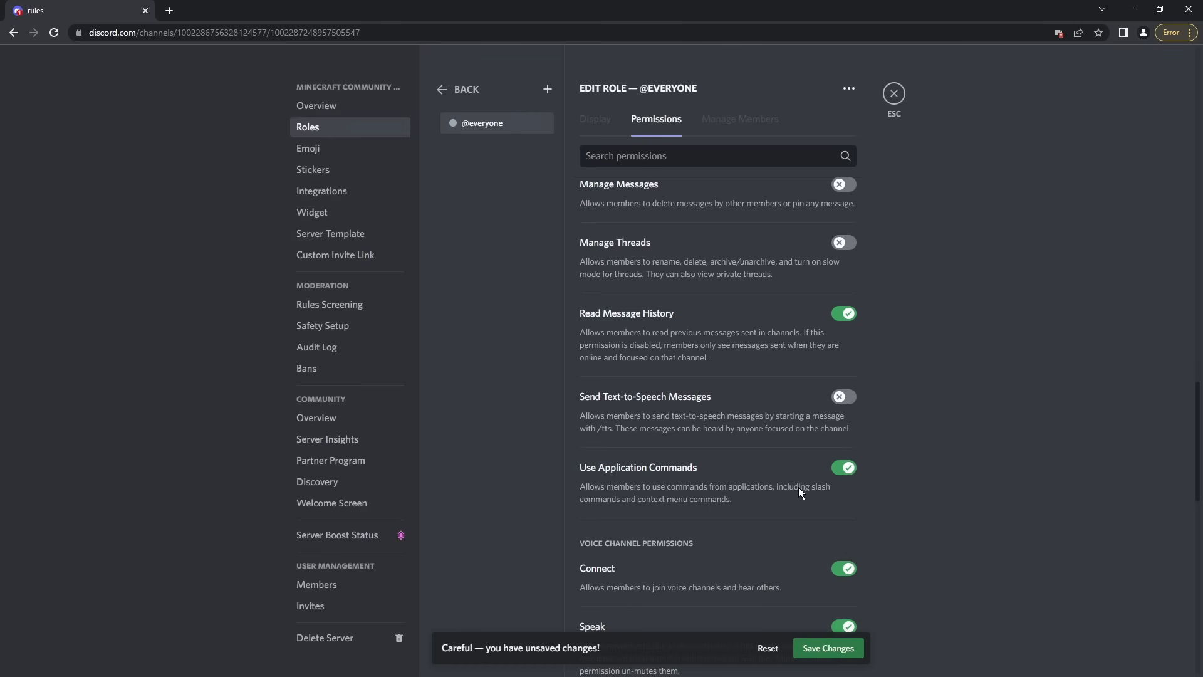
pyautogui.scroll(-5, 799, 487)
pyautogui.scroll(-8, 798, 487)
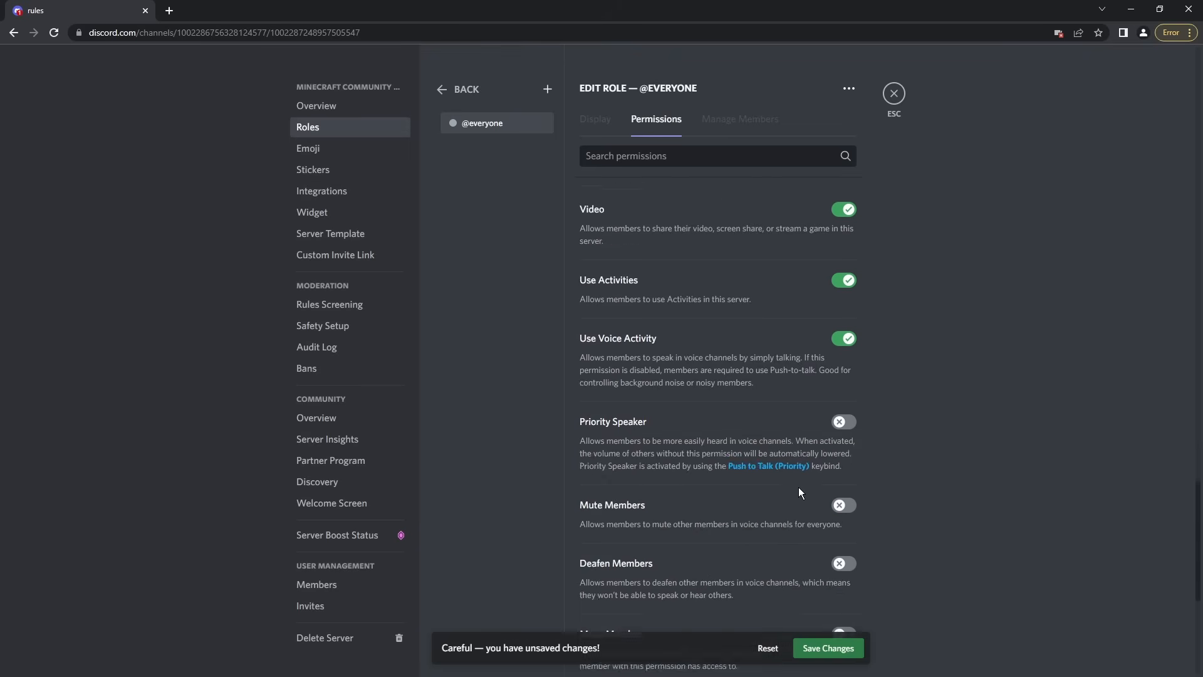
pyautogui.scroll(8, 798, 493)
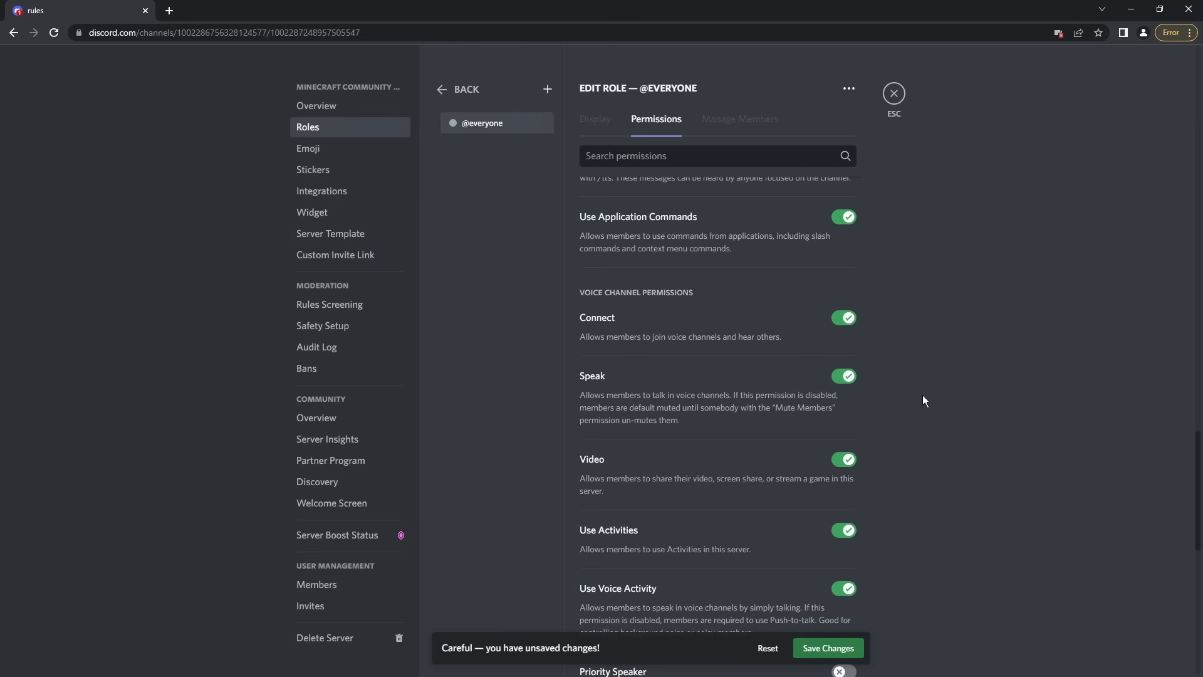
pyautogui.scroll(-2, 611, 419)
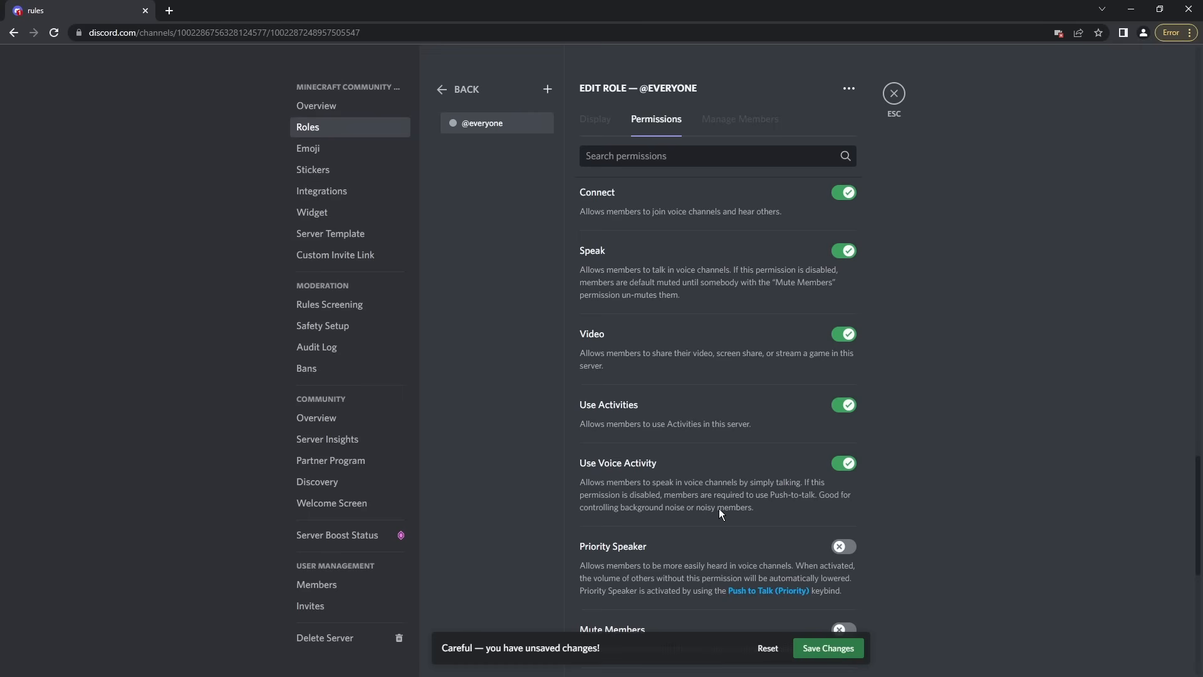
pyautogui.scroll(-2, 719, 508)
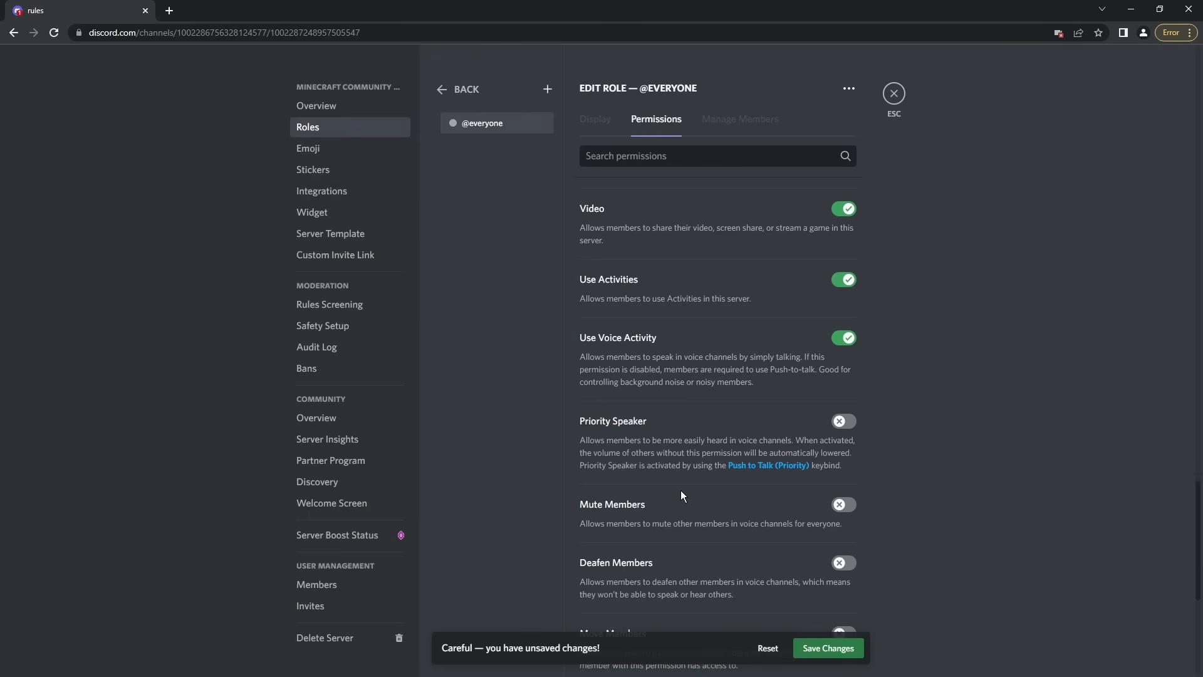
pyautogui.scroll(-2, 681, 495)
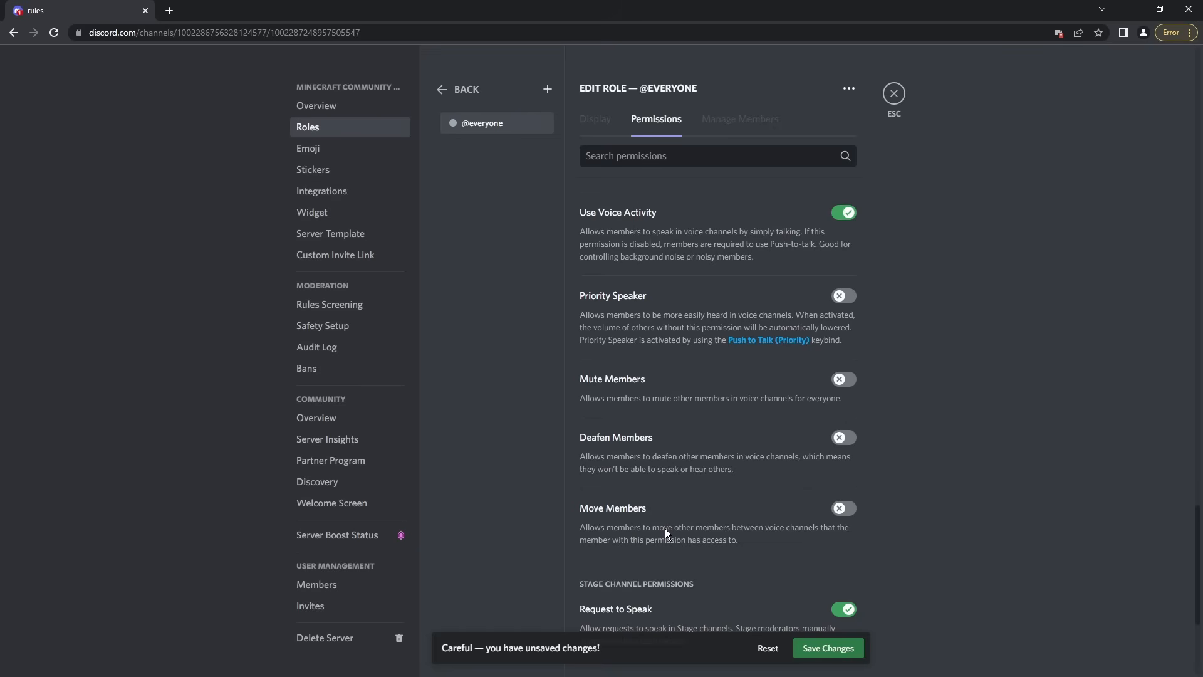
pyautogui.scroll(-4, 666, 525)
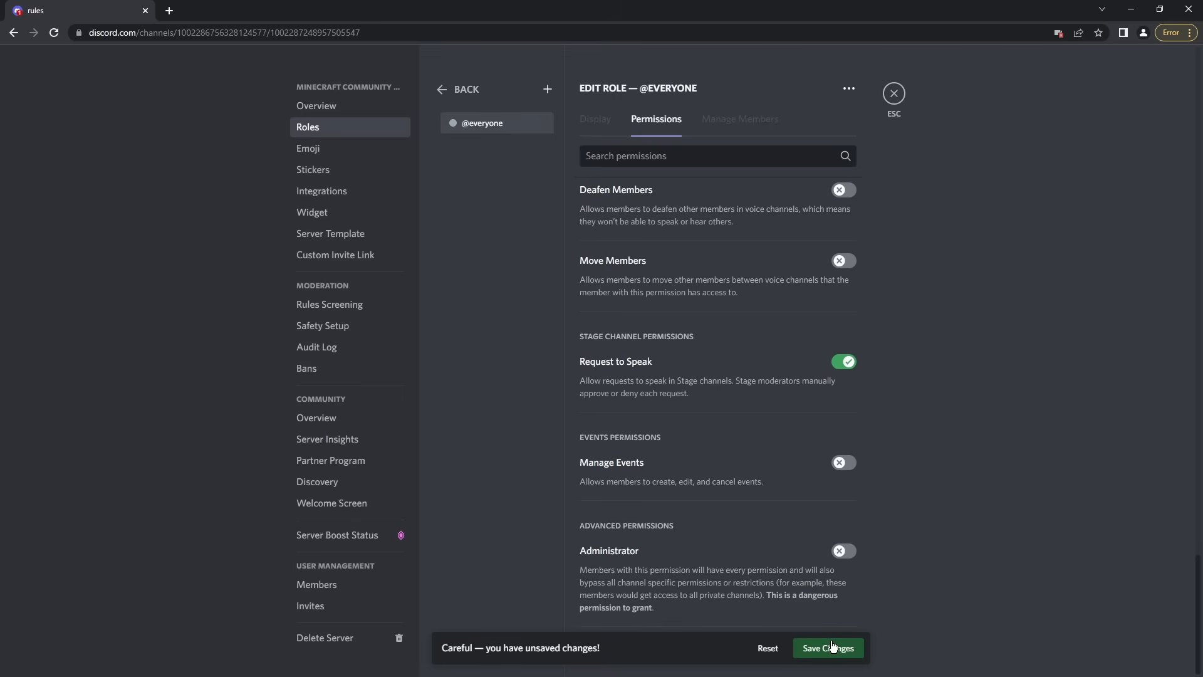
pyautogui.scroll(15, 743, 381)
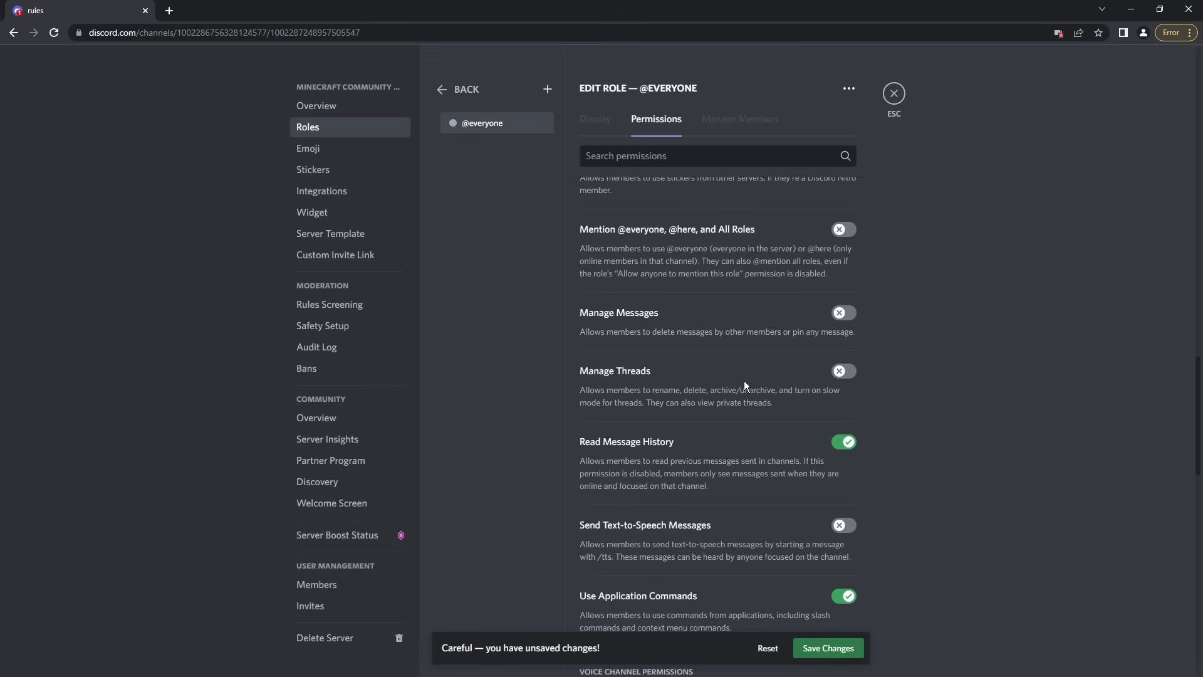
pyautogui.scroll(6, 773, 435)
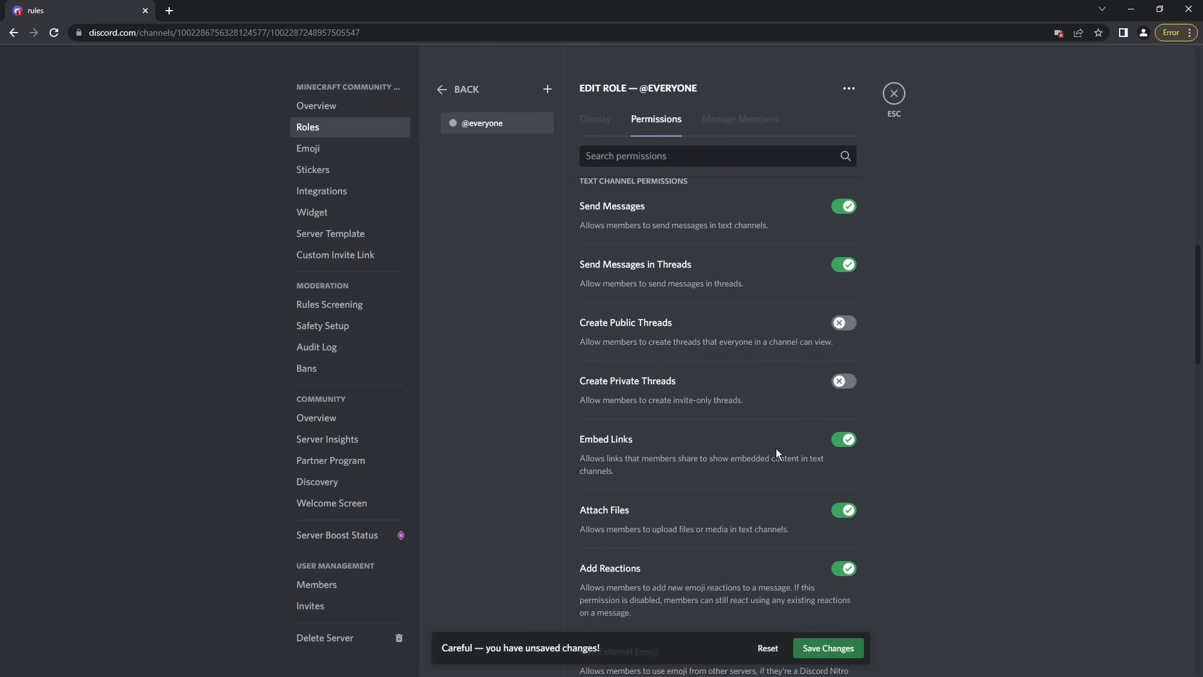
pyautogui.click(824, 649)
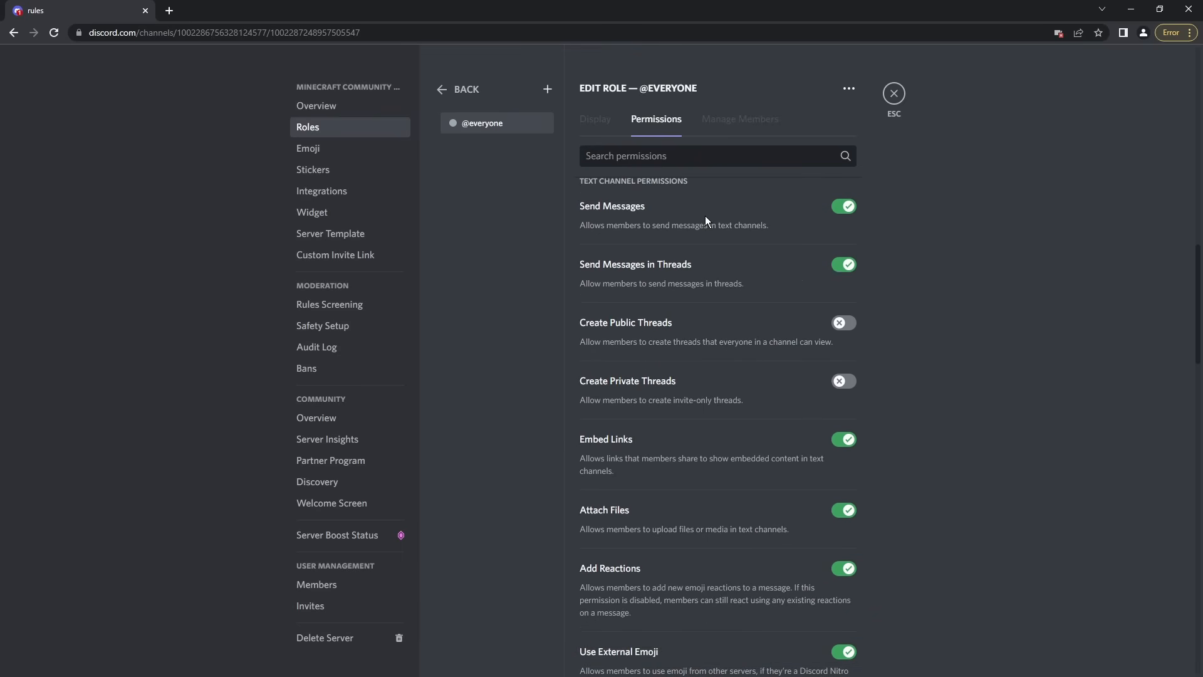
pyautogui.scroll(10, 704, 215)
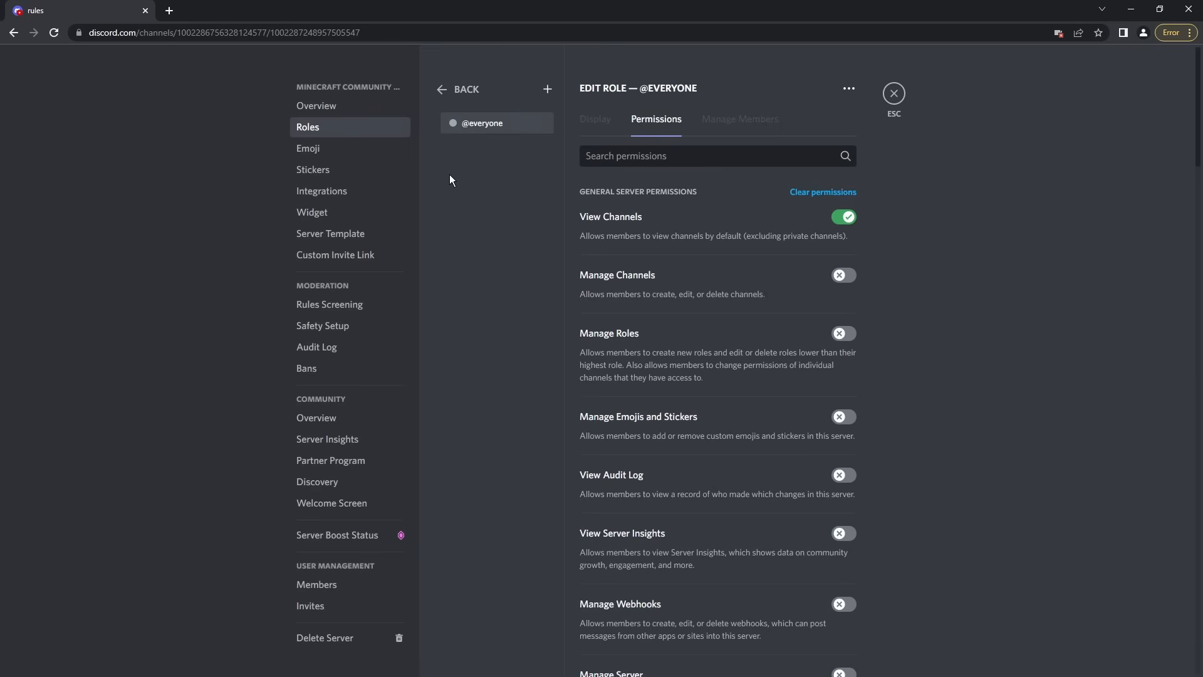
# Create a new role named 'Admin', trying purple before resetting it to the default colour.
pyautogui.click(548, 89)
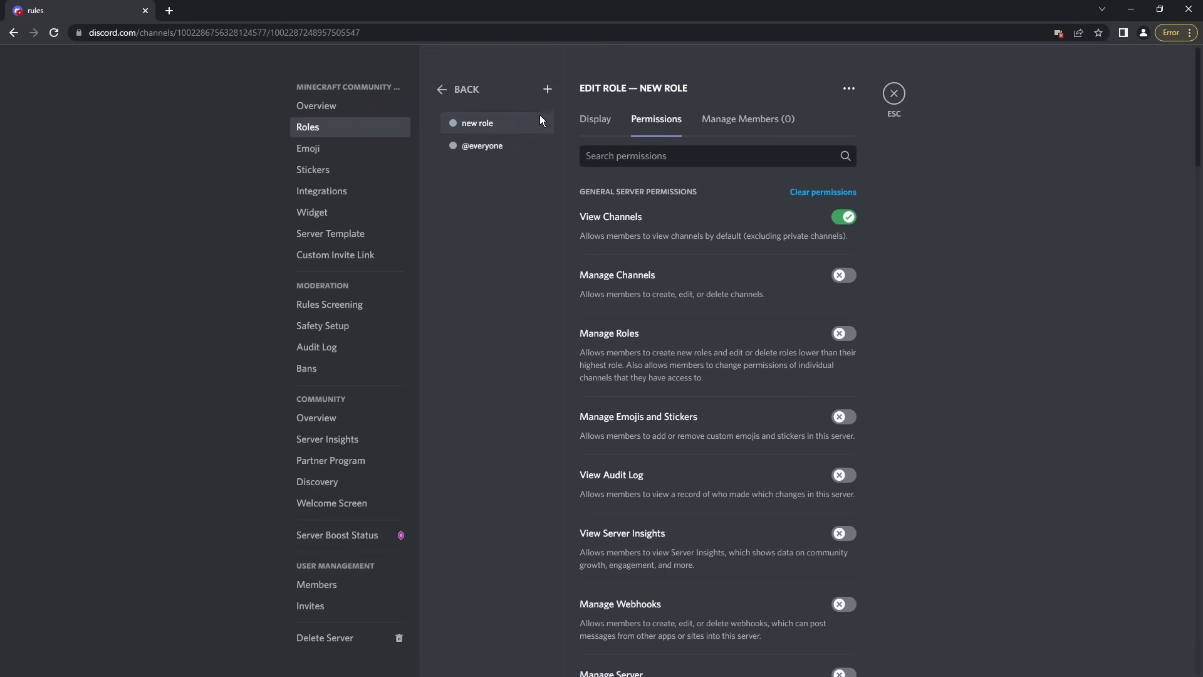
pyautogui.click(595, 119)
pyautogui.moveTo(625, 177); pyautogui.dragTo(584, 183)
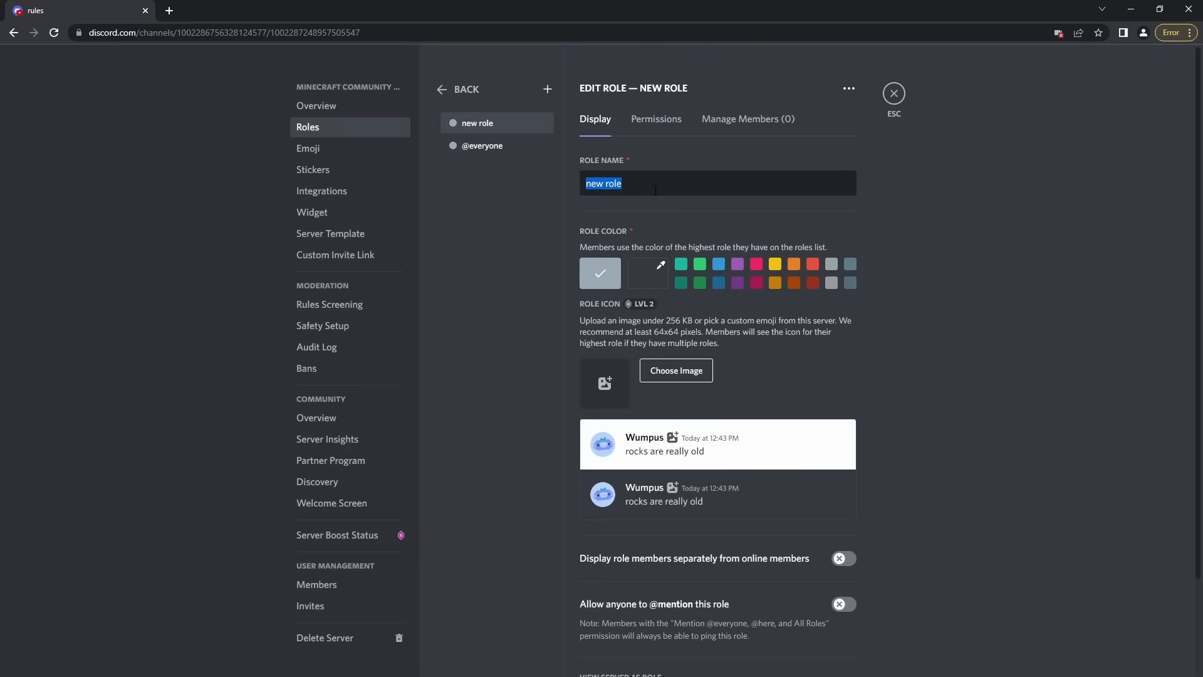
pyautogui.press('BackSpace')
pyautogui.write('Admin')
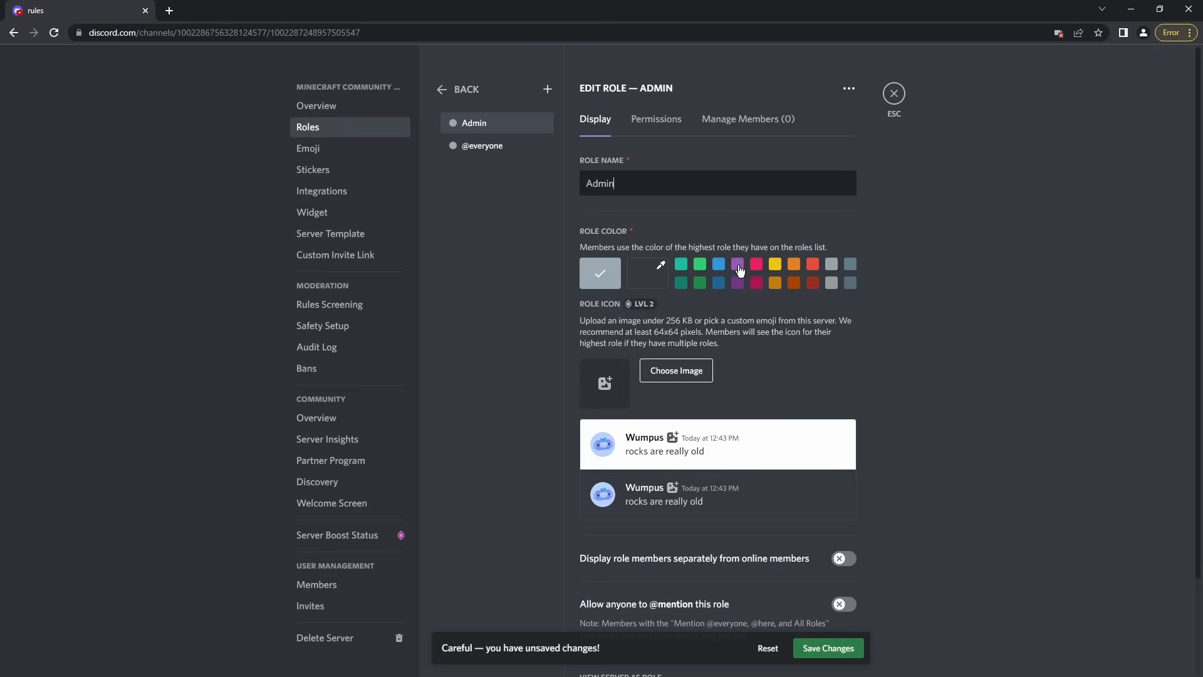
pyautogui.click(738, 266)
pyautogui.click(601, 274)
pyautogui.scroll(-2, 676, 373)
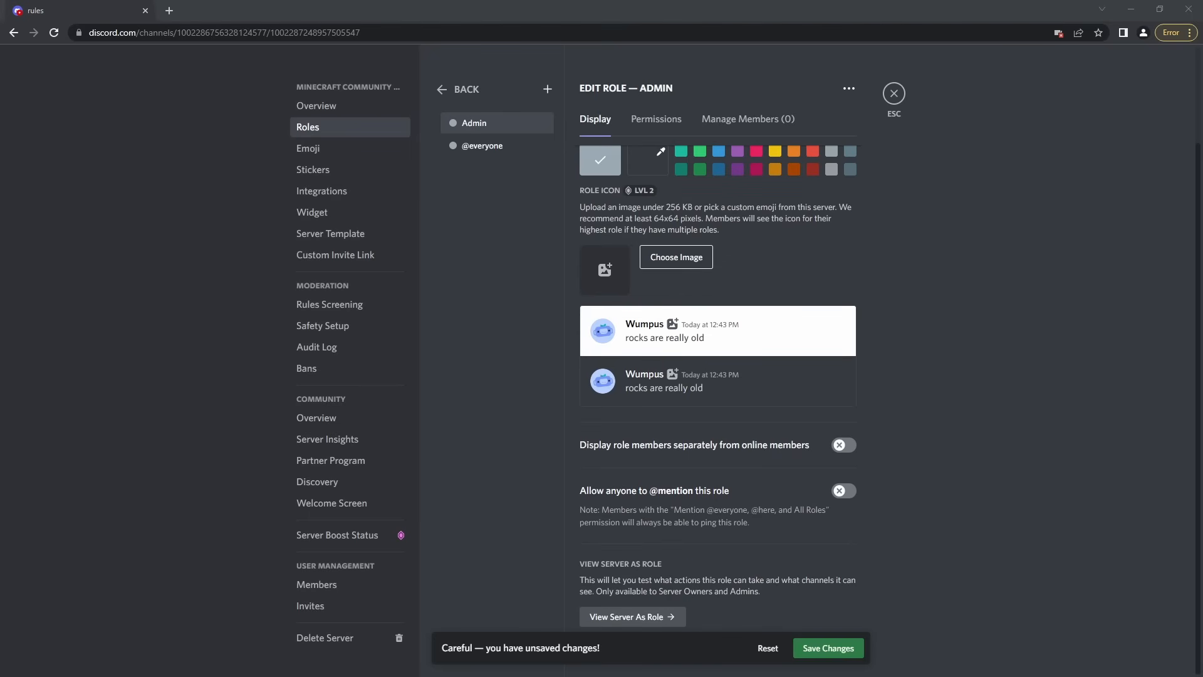
pyautogui.moveTo(1202, 180); pyautogui.dragTo(691, 181)
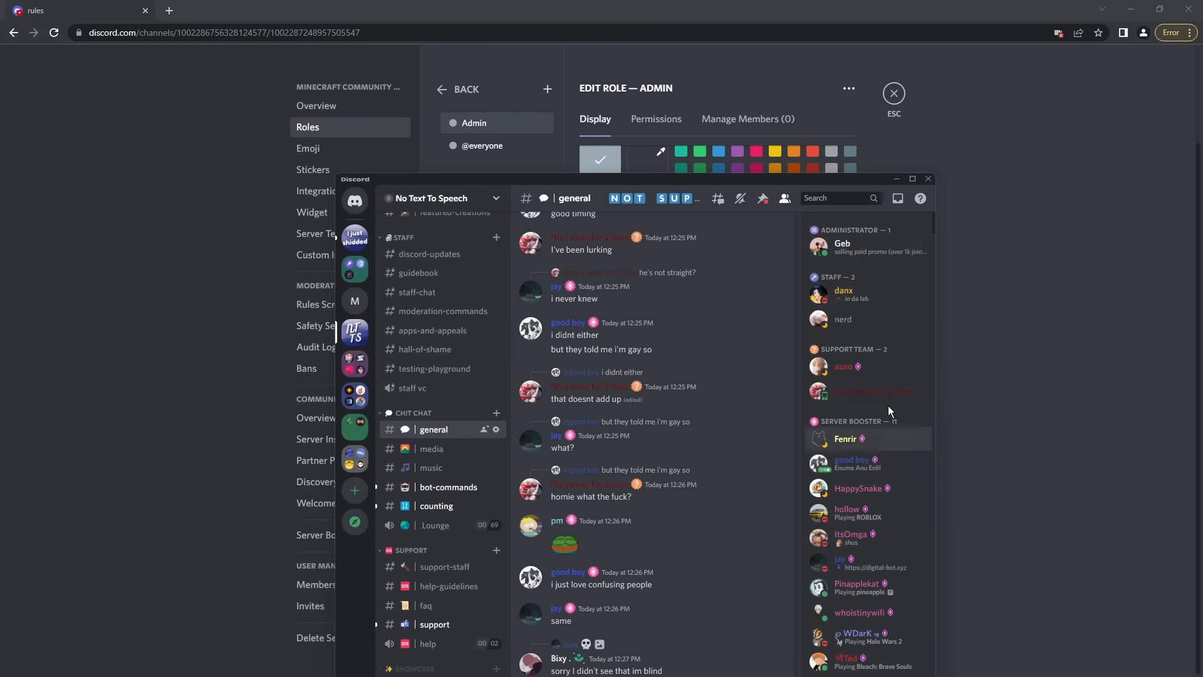
pyautogui.moveTo(853, 178); pyautogui.dragTo(1202, 119)
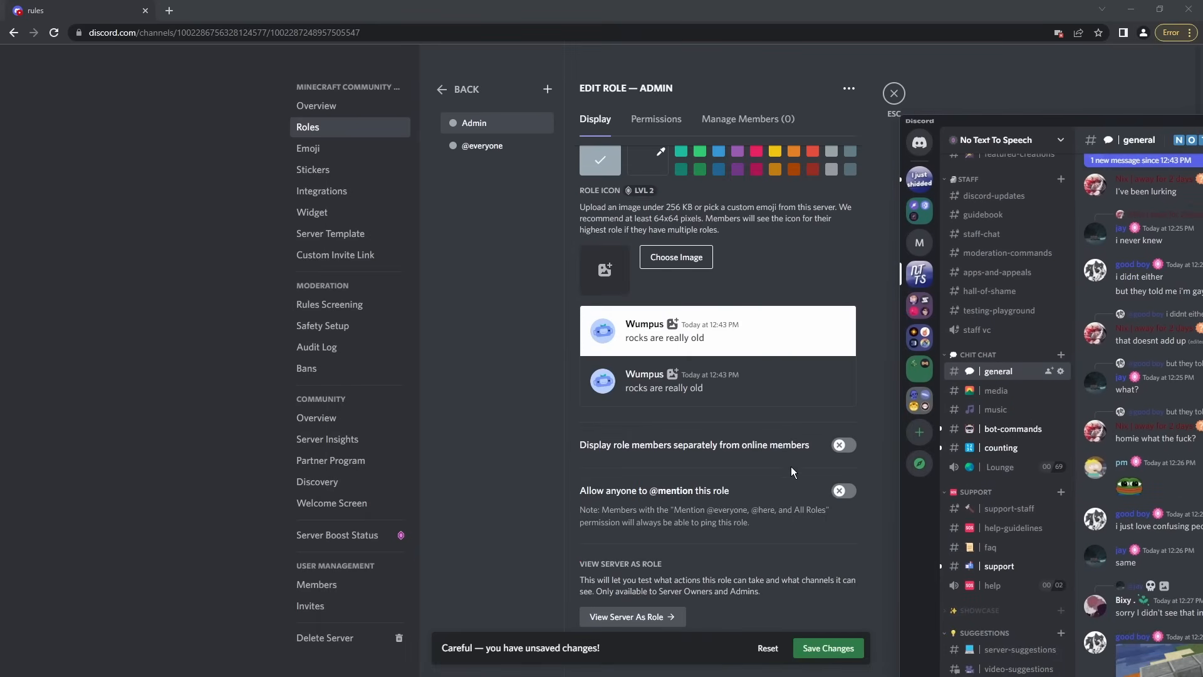
pyautogui.click(846, 445)
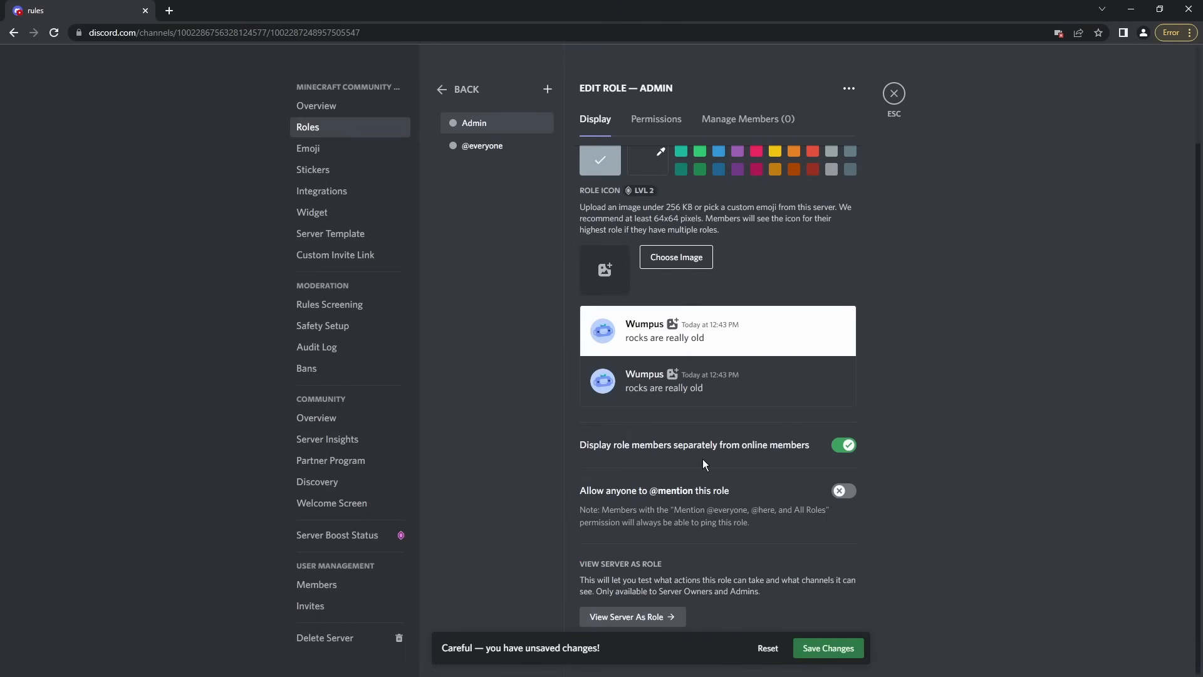
pyautogui.click(840, 492)
pyautogui.click(809, 649)
pyautogui.click(667, 119)
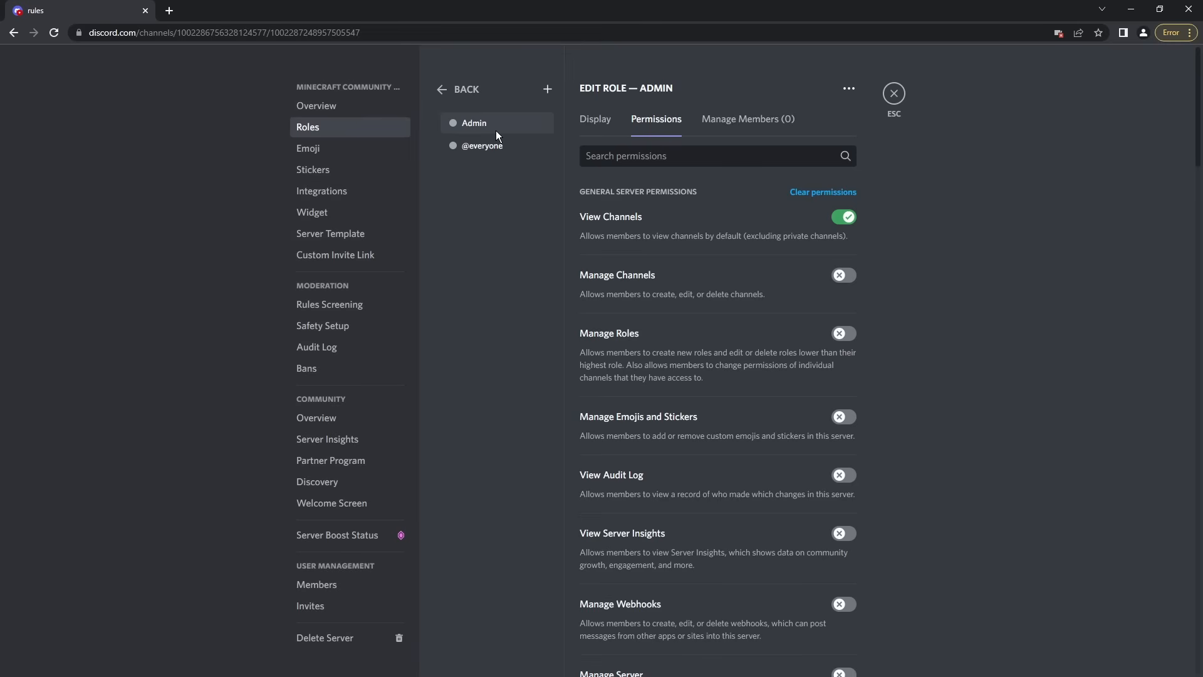
# Switch off View Channels for the Admin role and save the change.
pyautogui.click(797, 192)
pyautogui.scroll(-20, 800, 351)
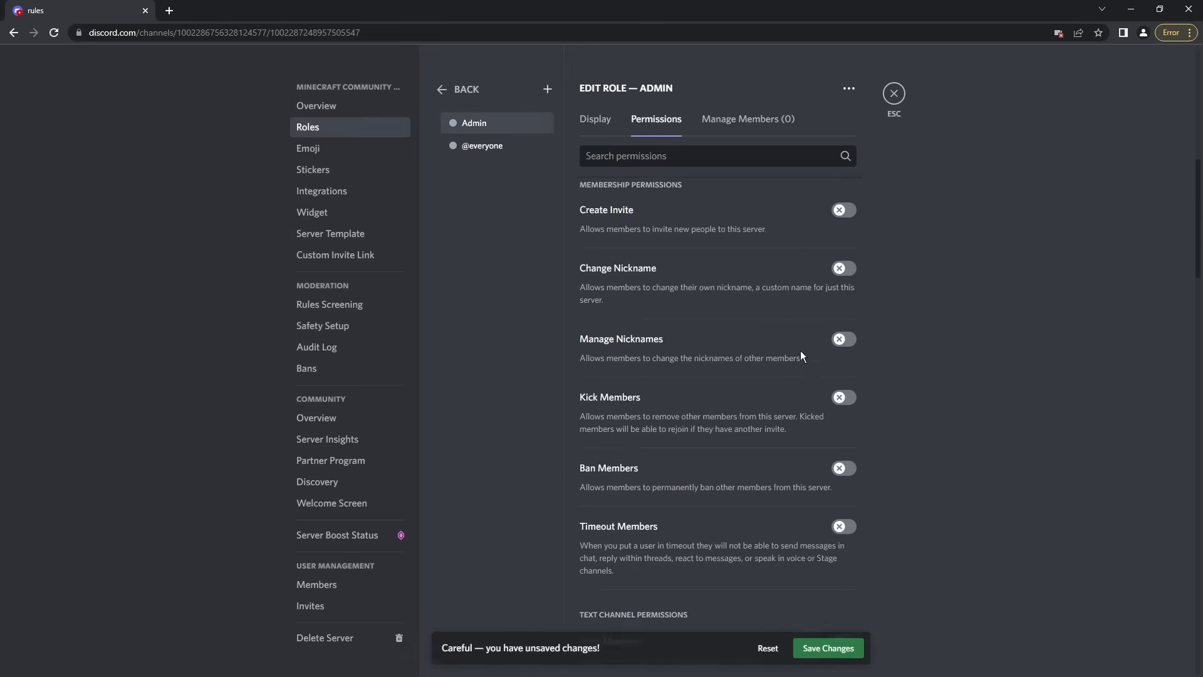
pyautogui.click(828, 648)
pyautogui.scroll(10, 727, 445)
pyautogui.scroll(15, 735, 459)
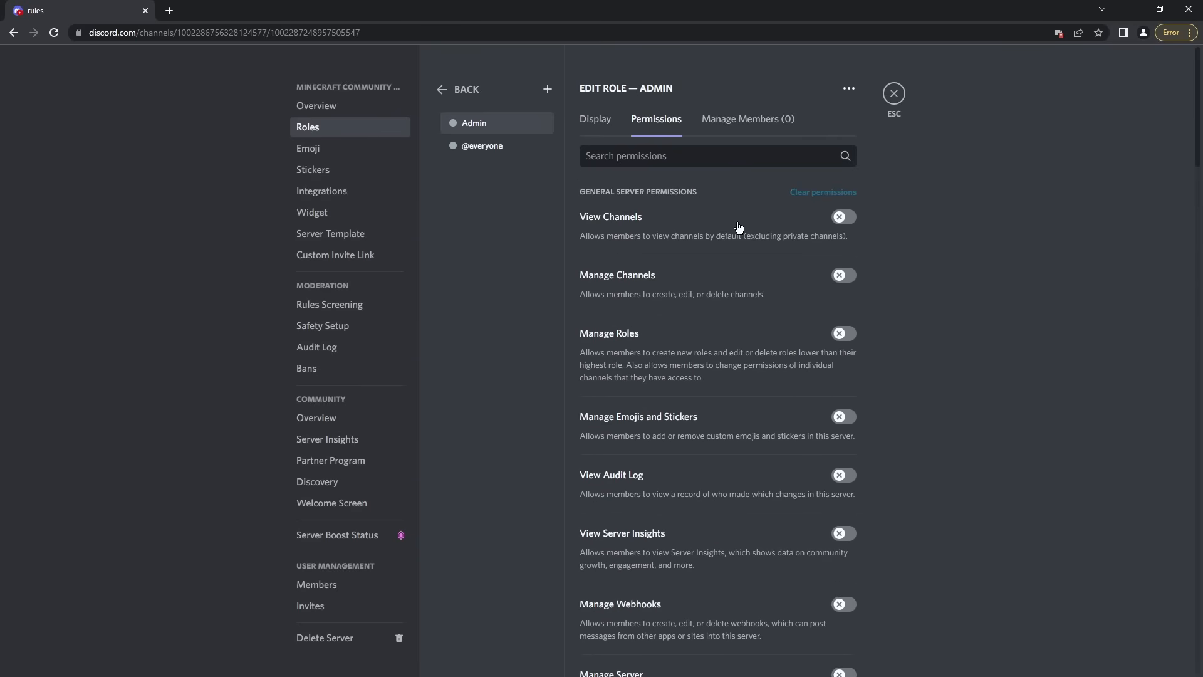
# Preview the server as the Admin role from its Display settings.
pyautogui.click(600, 128)
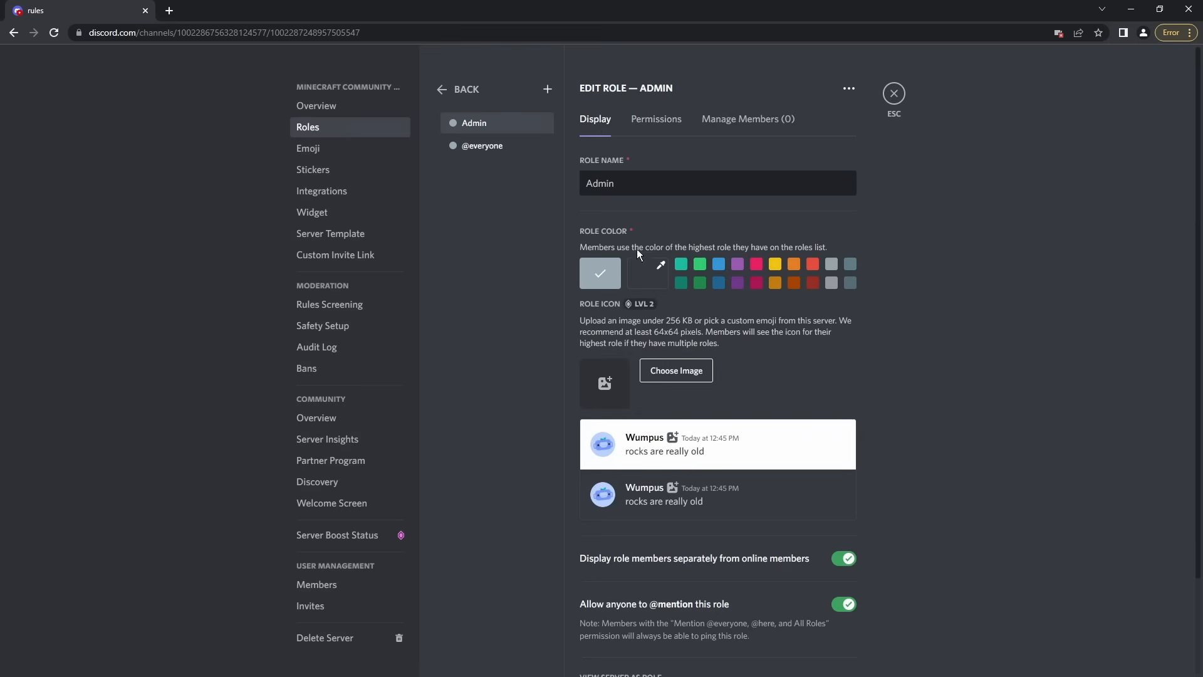
pyautogui.scroll(-3, 683, 529)
pyautogui.click(625, 617)
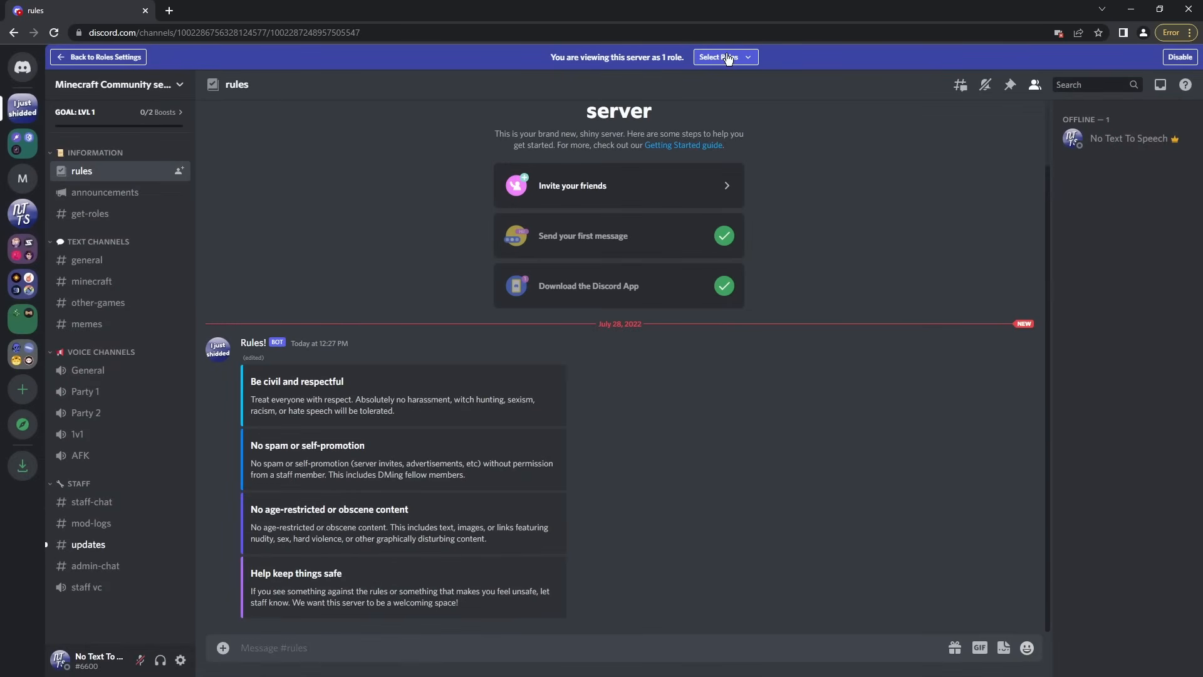
# Stop previewing the server as a role and reopen the Admin role's Permissions tab.
pyautogui.click(725, 58)
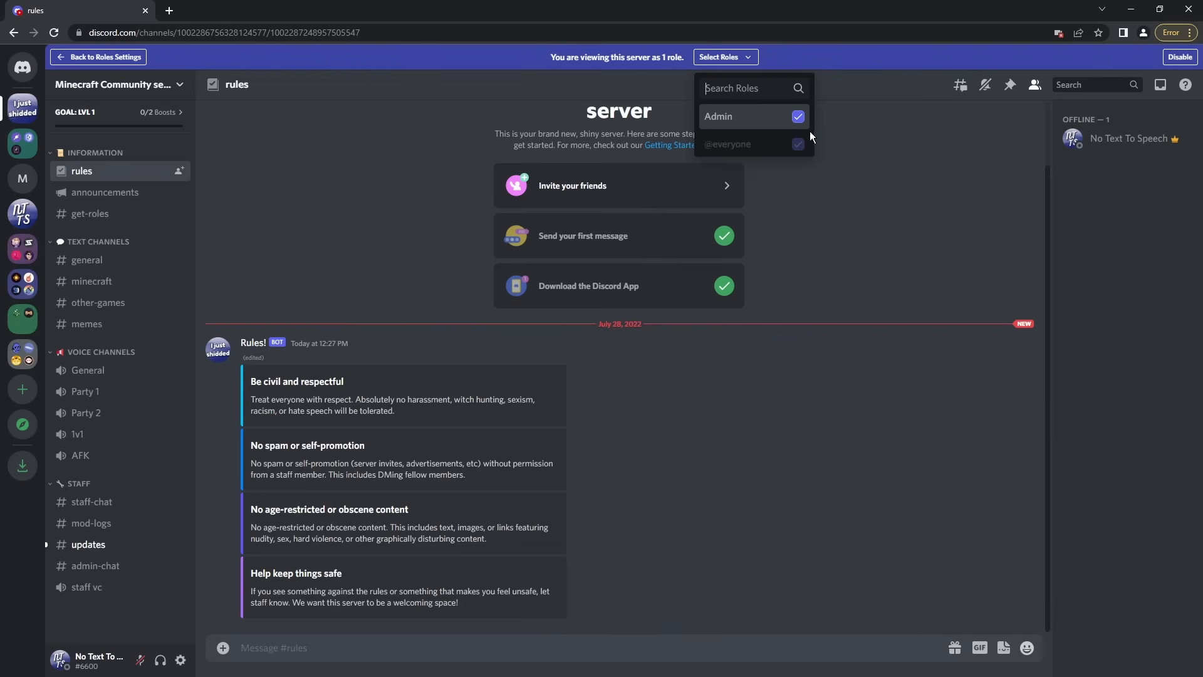
pyautogui.click(1180, 57)
pyautogui.click(113, 59)
pyautogui.click(119, 142)
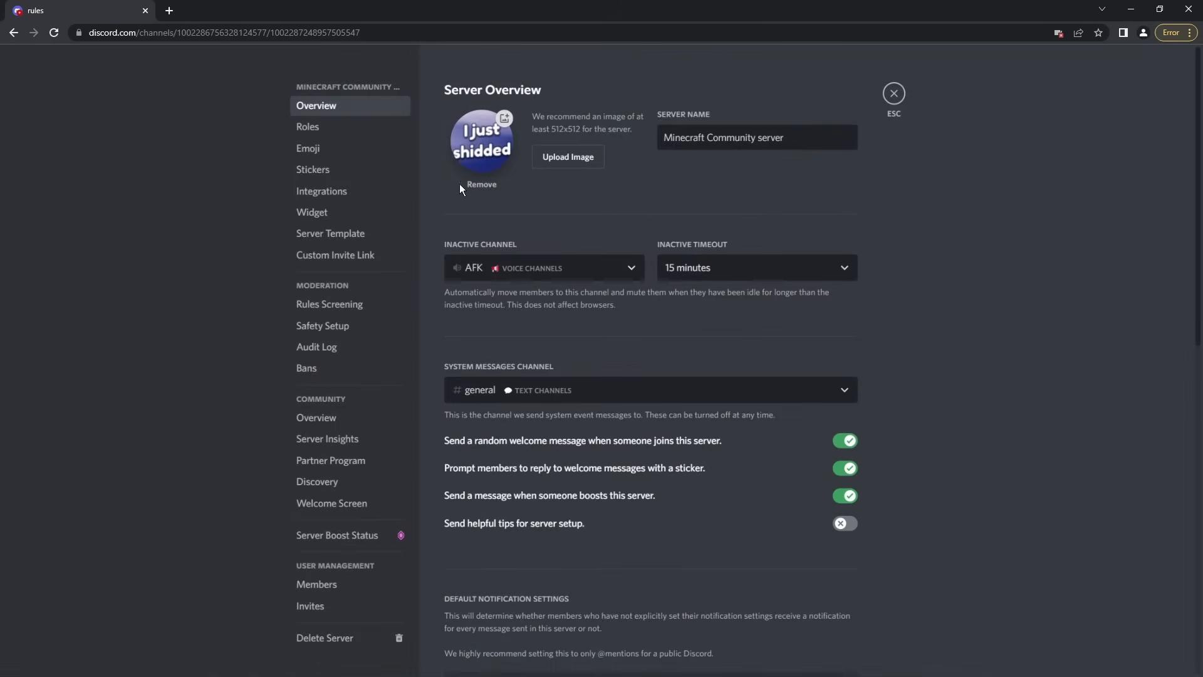
pyautogui.click(321, 137)
pyautogui.click(584, 299)
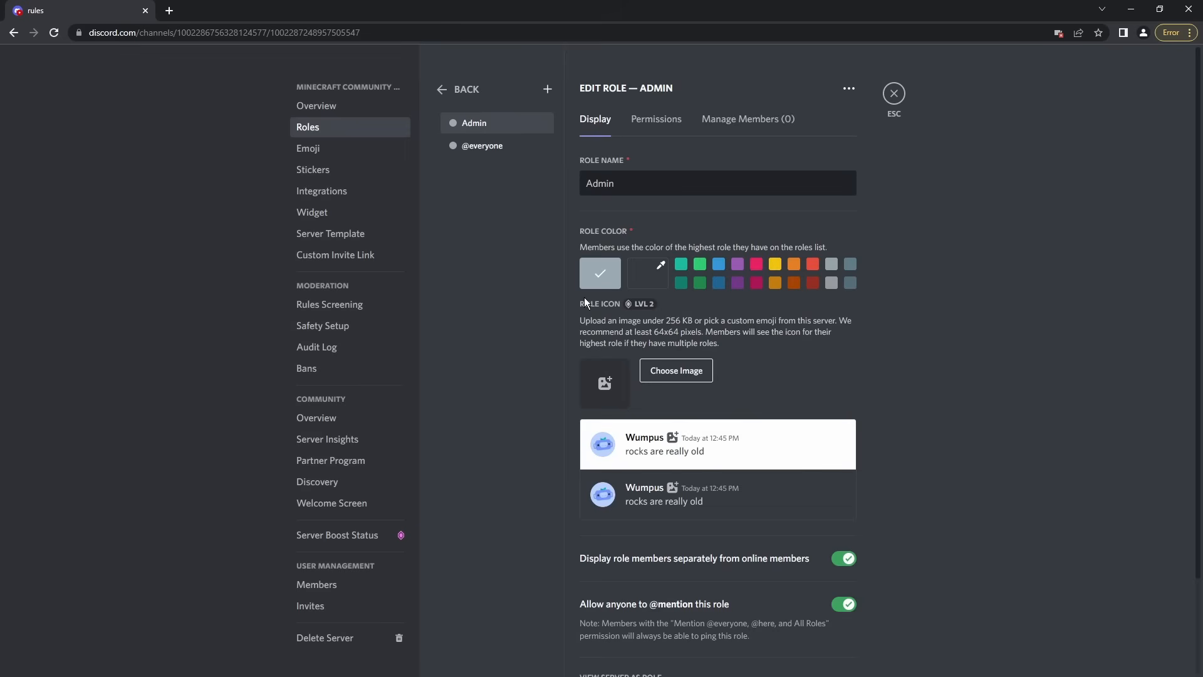
pyautogui.click(655, 120)
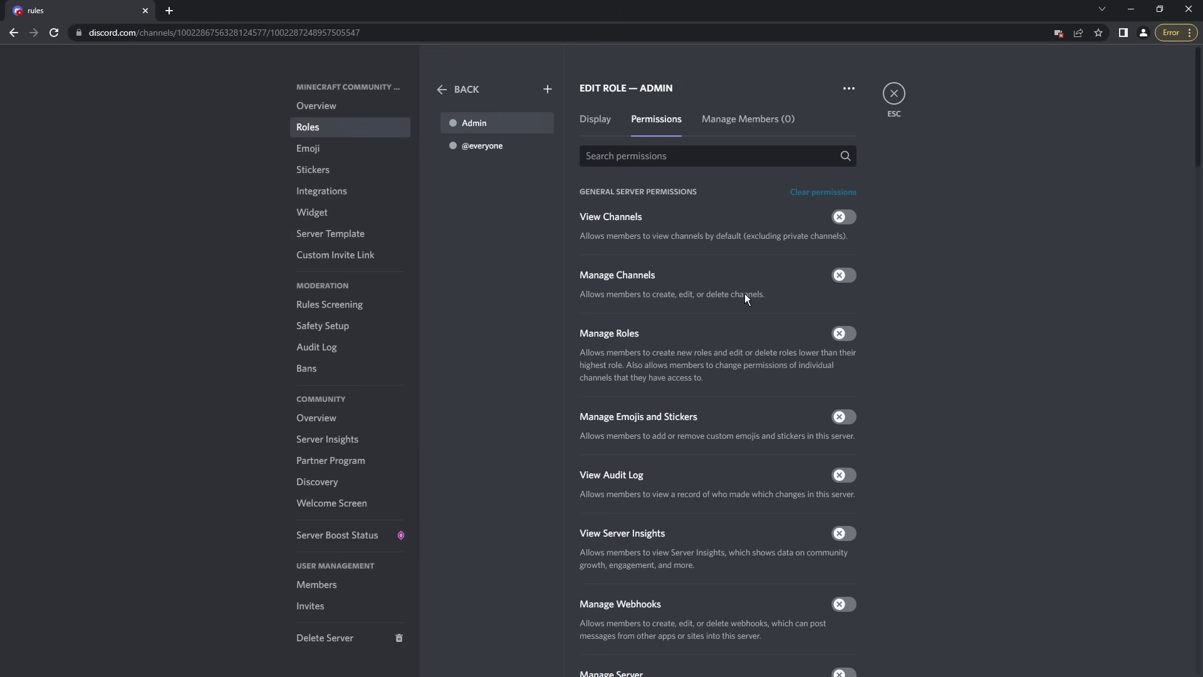
# Toggle Manage Channels on and back off, then preview the server as the Admin role.
pyautogui.click(851, 275)
pyautogui.click(847, 275)
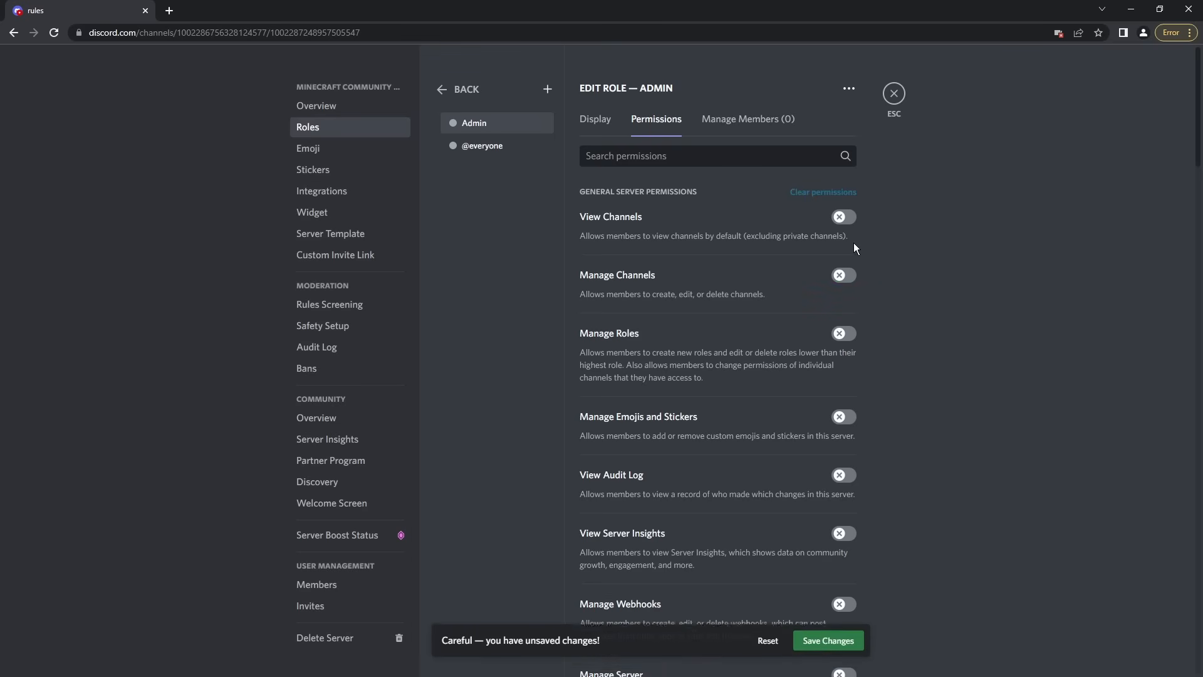
pyautogui.click(595, 119)
pyautogui.scroll(-3, 725, 435)
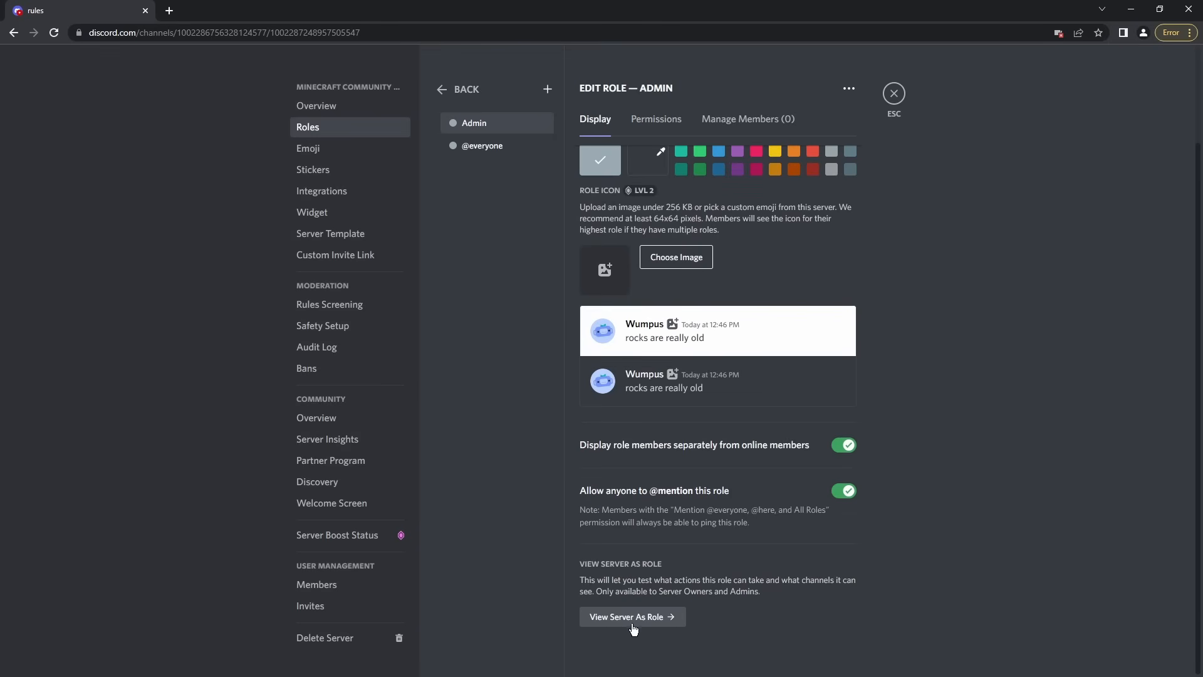
pyautogui.click(633, 619)
pyautogui.click(748, 57)
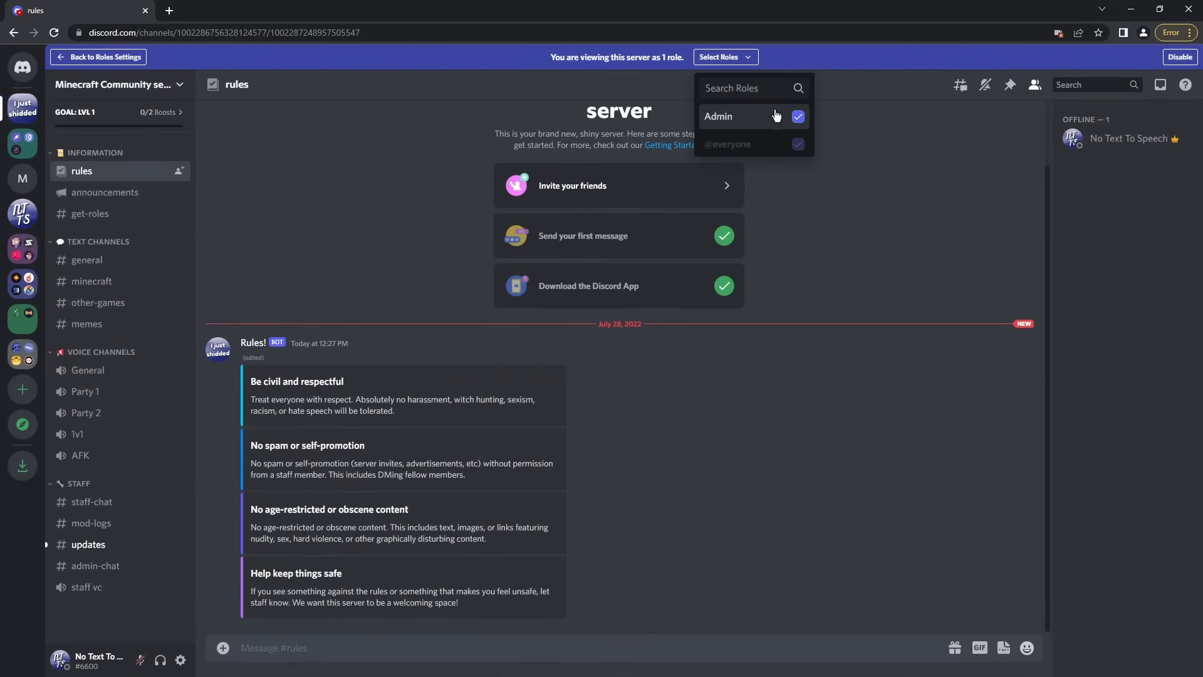
pyautogui.click(797, 117)
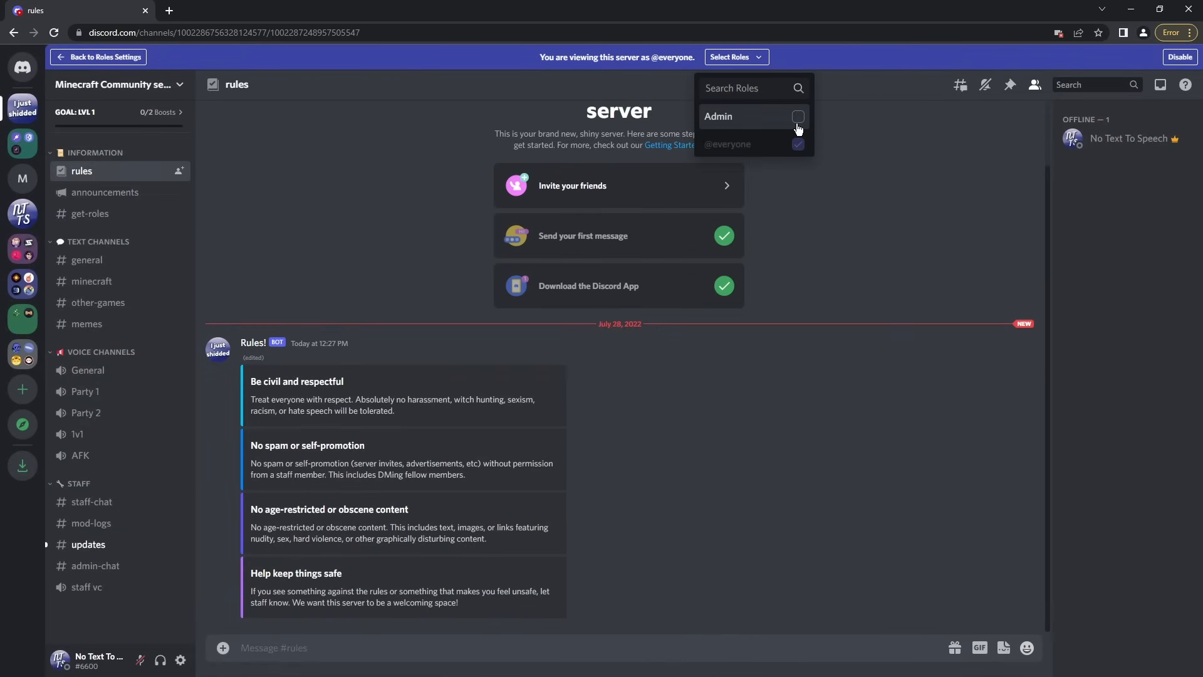
pyautogui.click(800, 124)
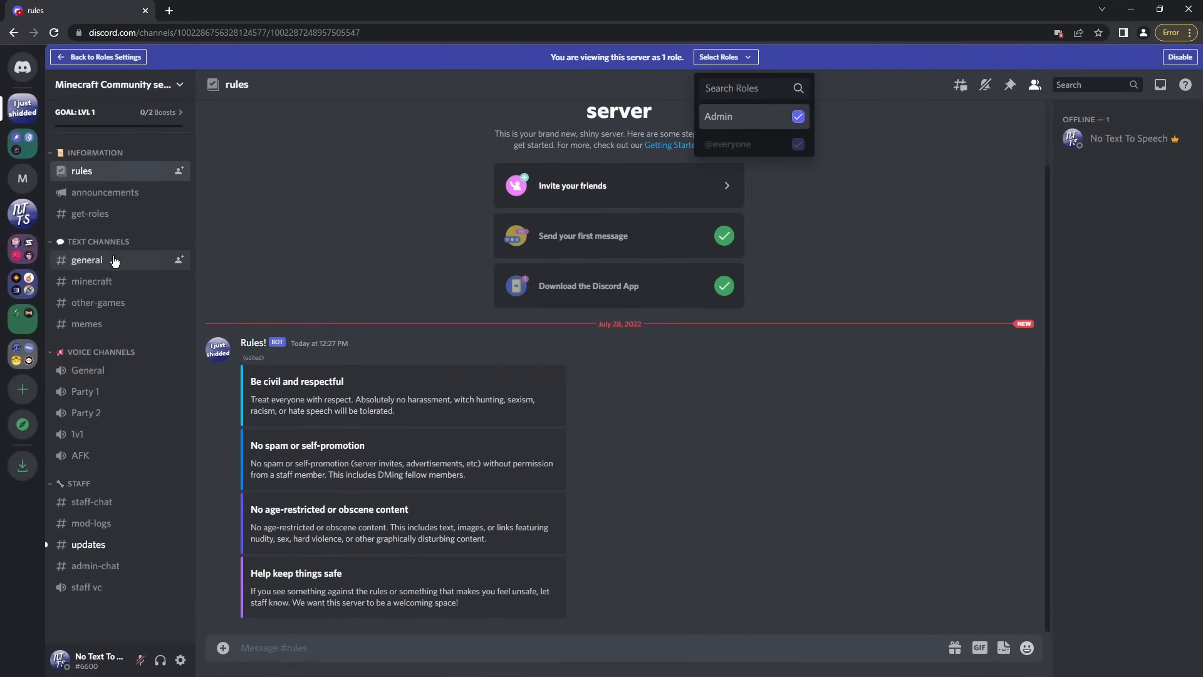
# Check the general channel's options, exit the preview, and return to Admin's permissions.
pyautogui.rightClick(111, 259)
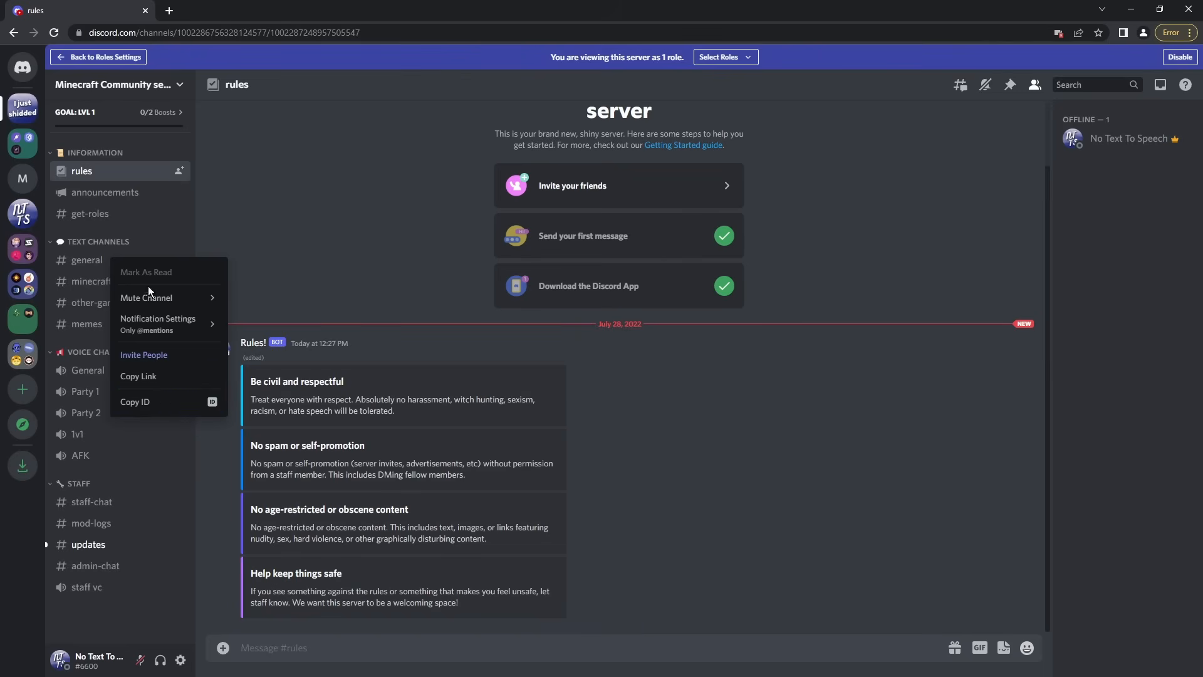
pyautogui.click(264, 298)
pyautogui.click(1179, 58)
pyautogui.click(125, 60)
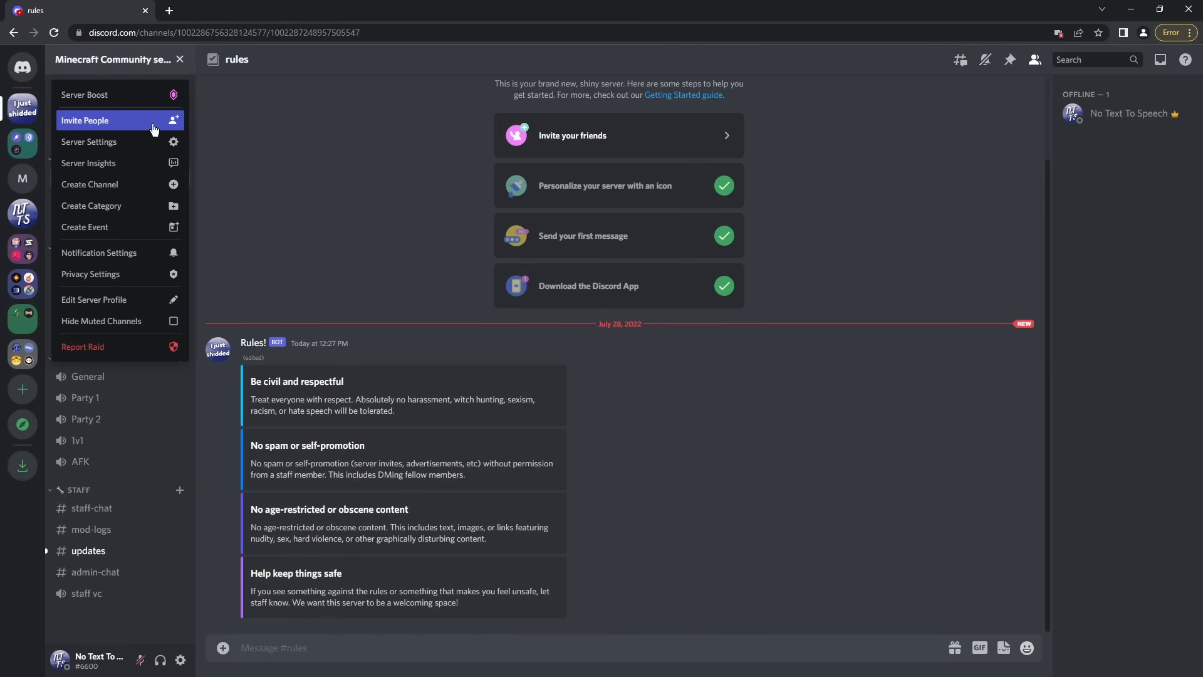
pyautogui.click(122, 133)
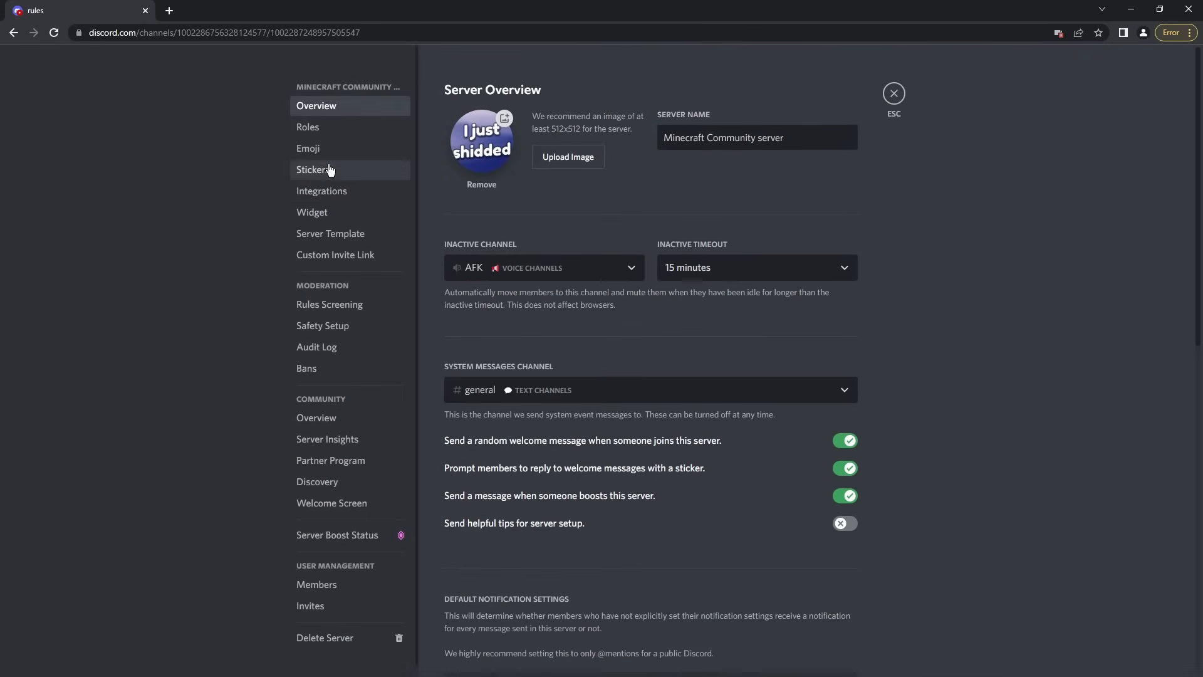
pyautogui.click(309, 127)
pyautogui.click(515, 302)
pyautogui.click(658, 120)
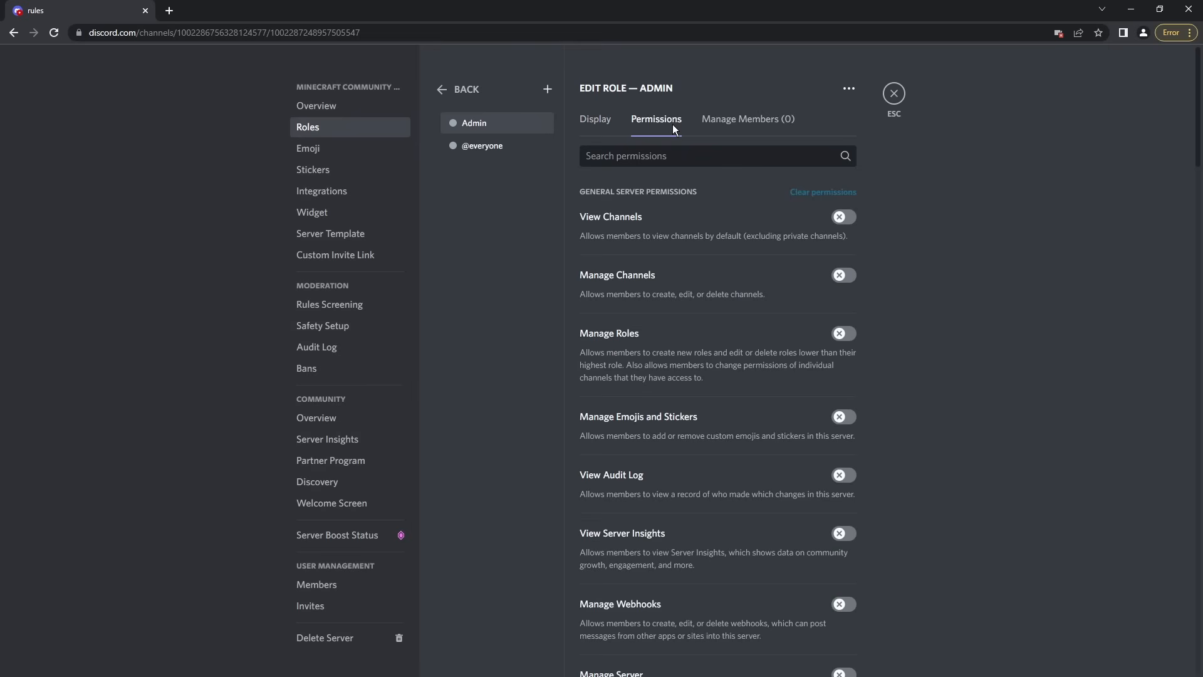
# Enable Manage Channels for the Admin role and save it.
pyautogui.click(846, 276)
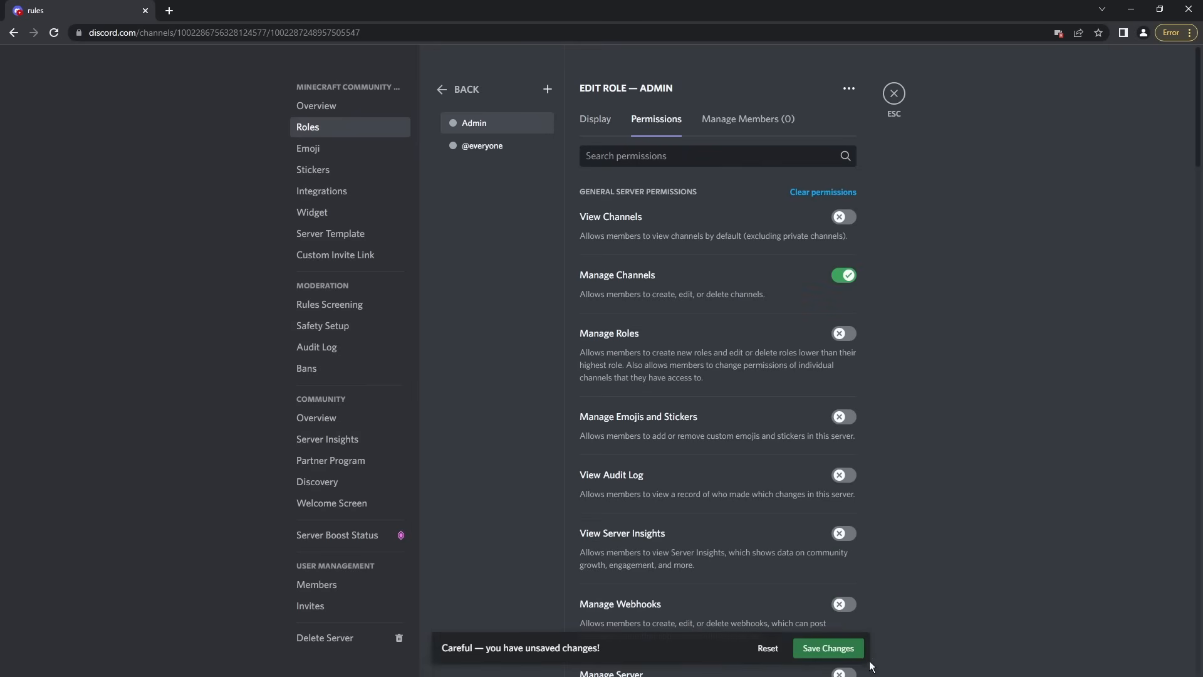
pyautogui.click(828, 644)
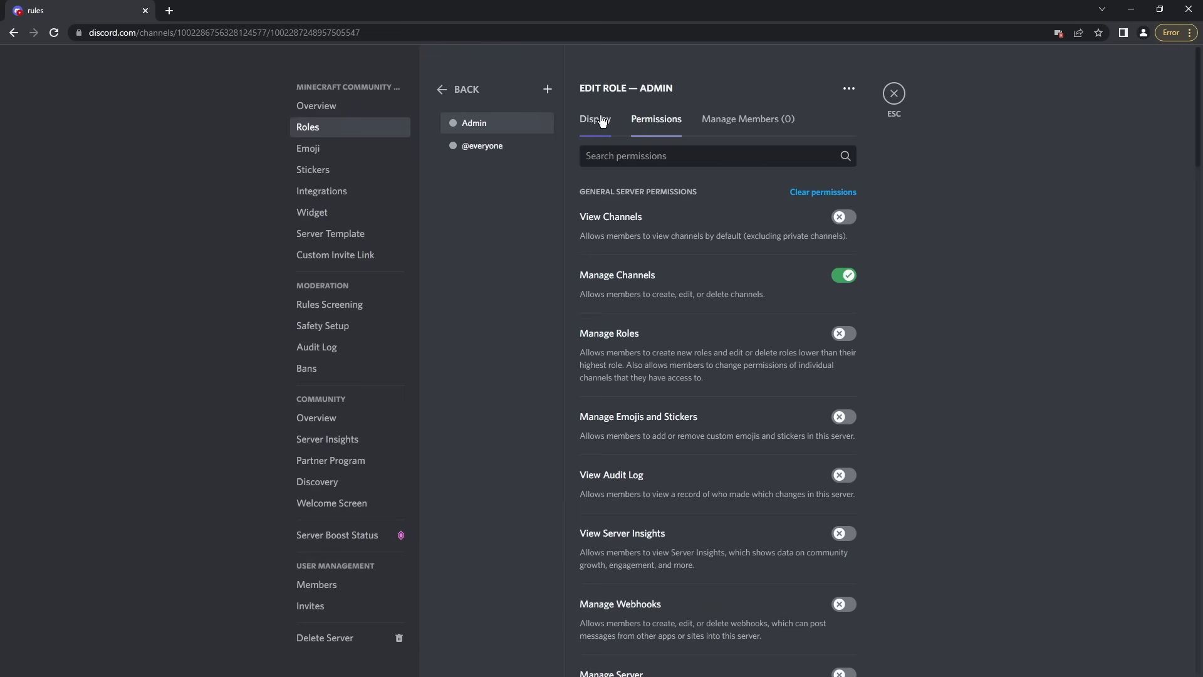
pyautogui.click(595, 119)
pyautogui.scroll(-2, 678, 490)
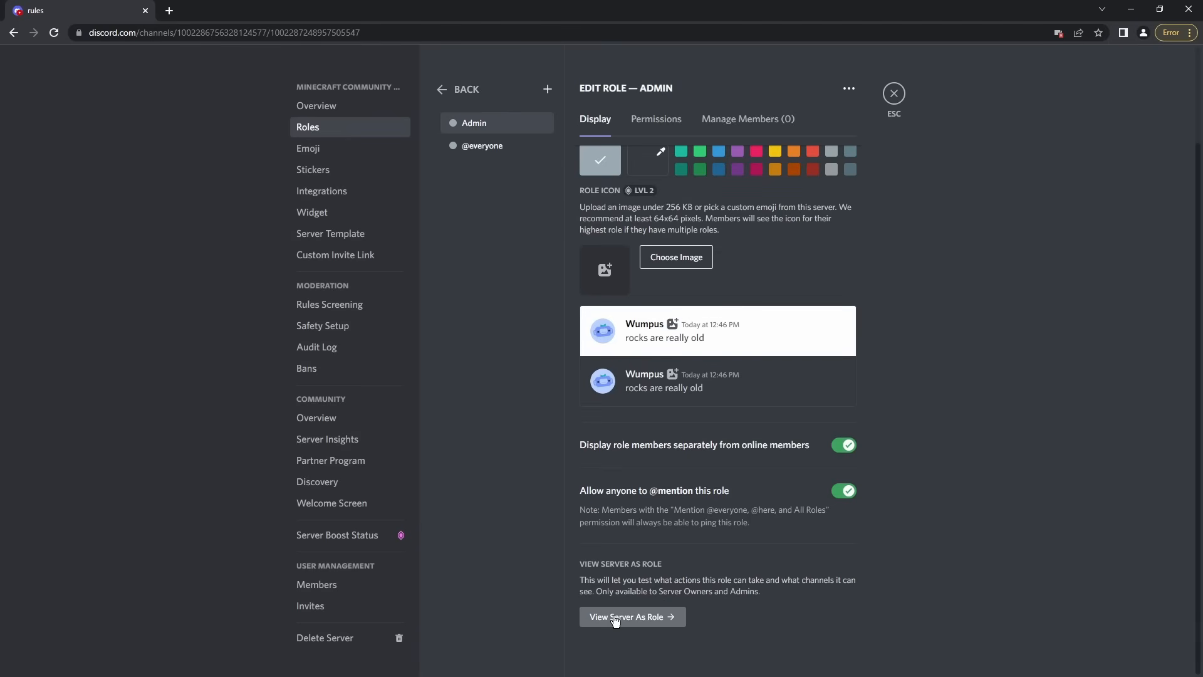
pyautogui.click(633, 616)
pyautogui.click(727, 57)
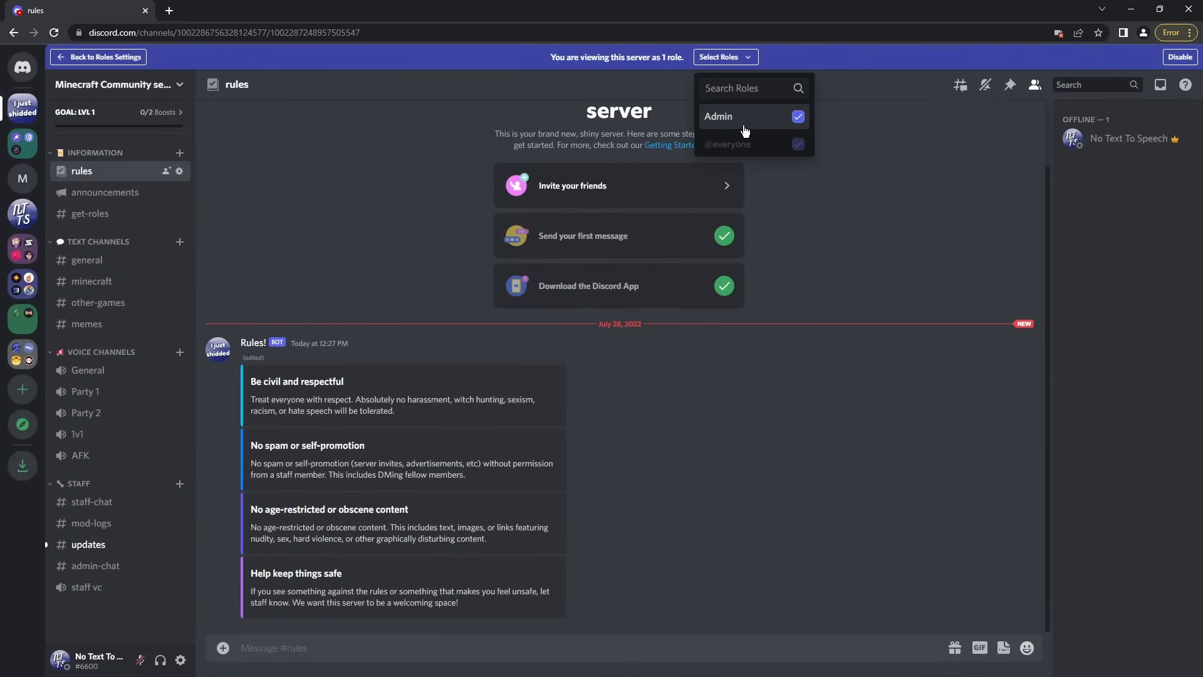
pyautogui.rightClick(94, 280)
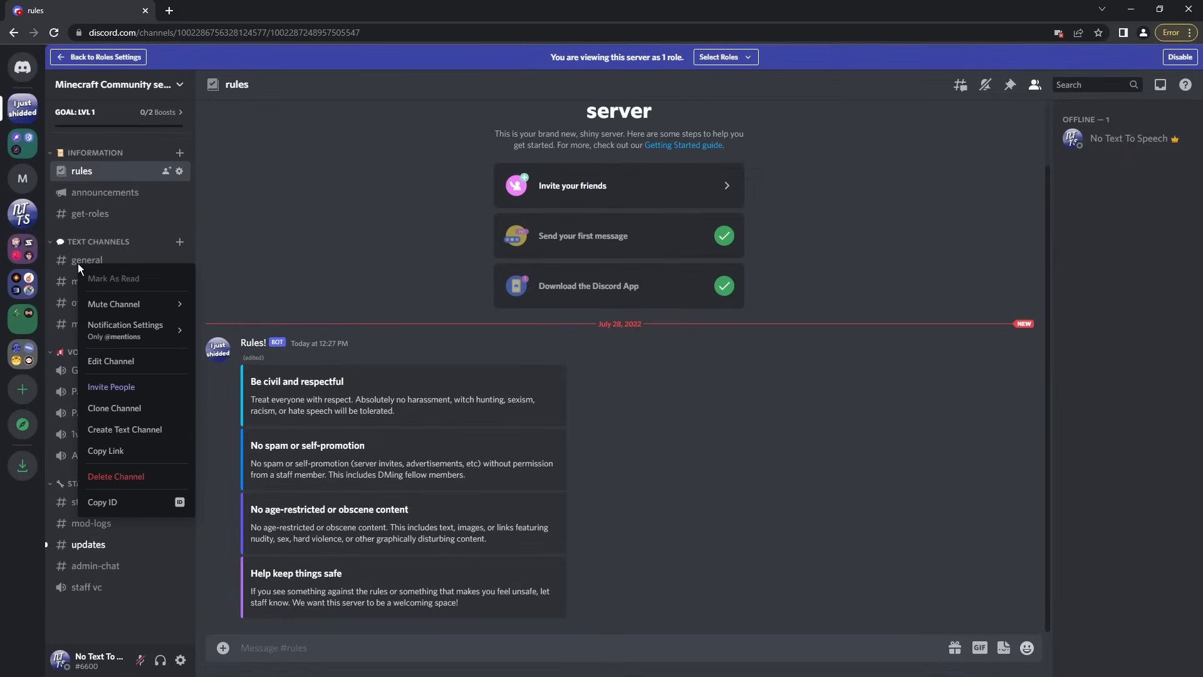
pyautogui.click(726, 57)
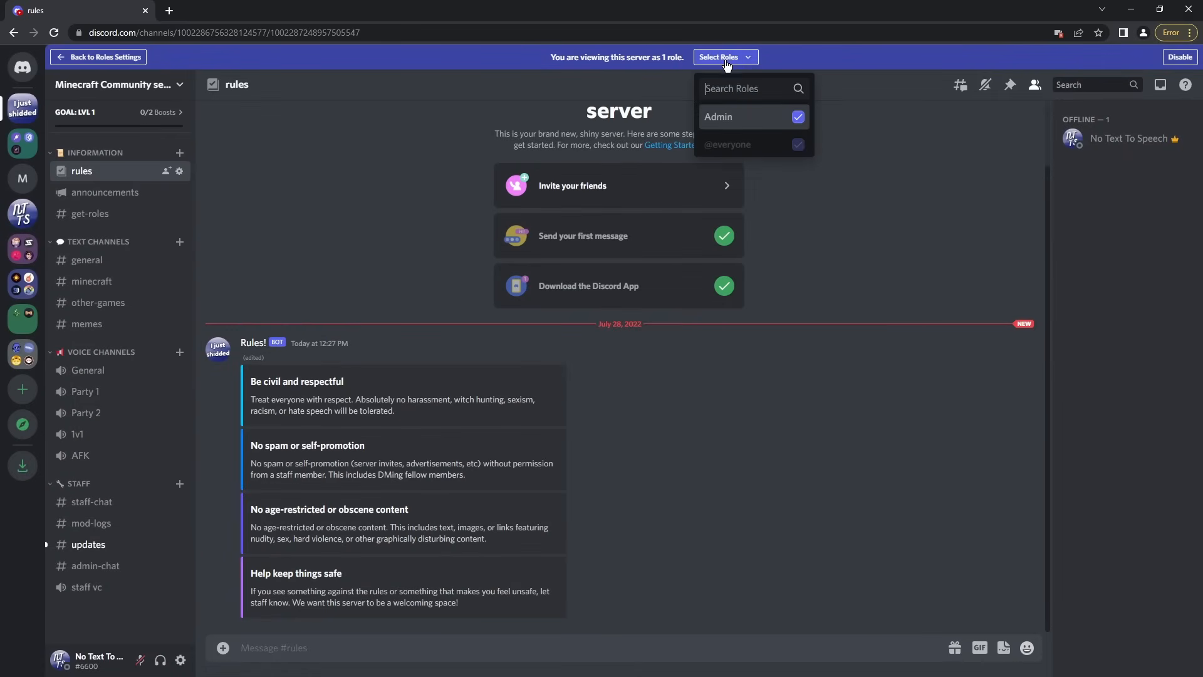
pyautogui.click(798, 117)
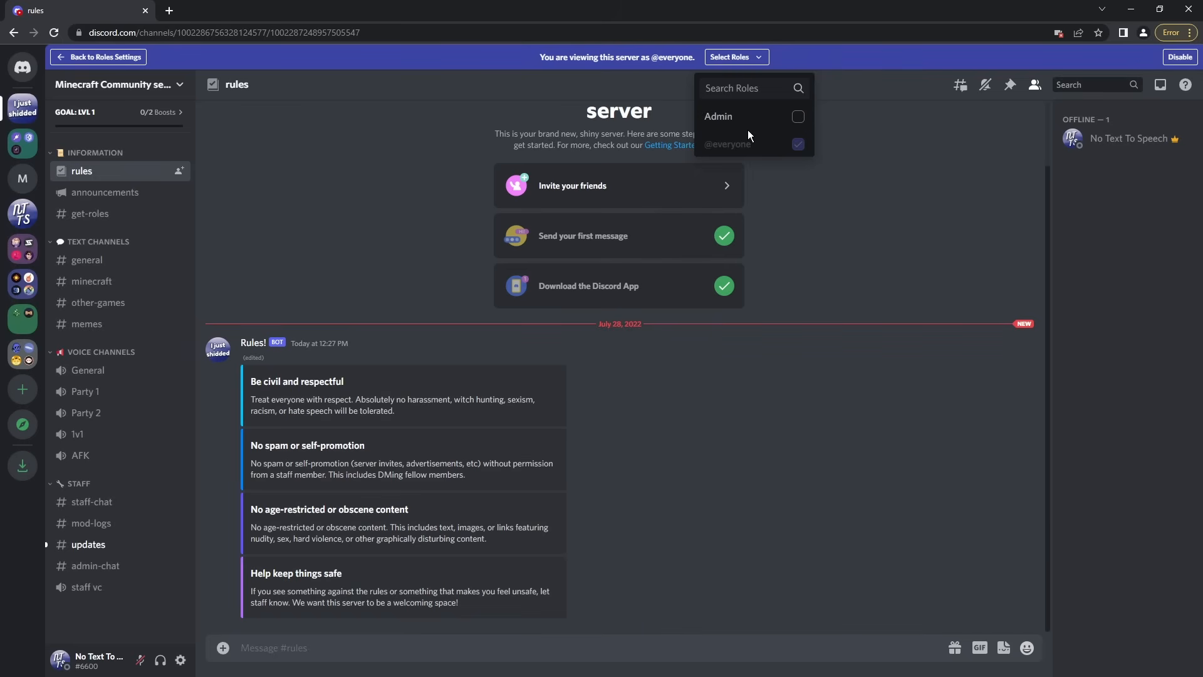
pyautogui.rightClick(82, 266)
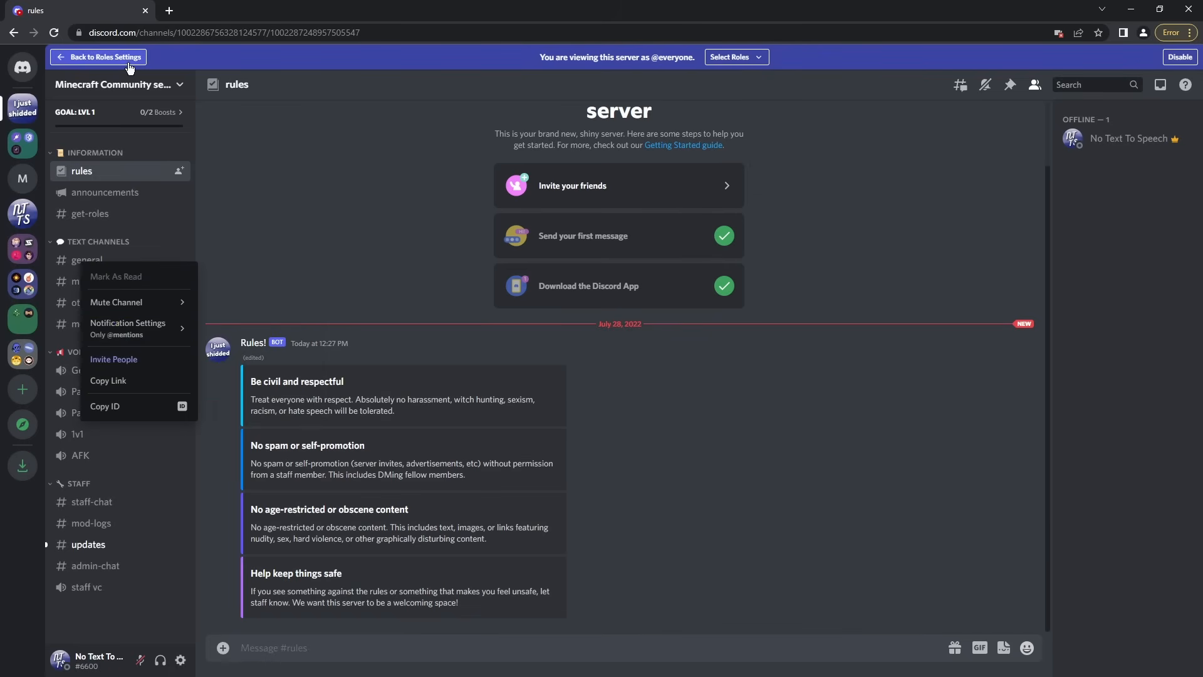
pyautogui.click(126, 60)
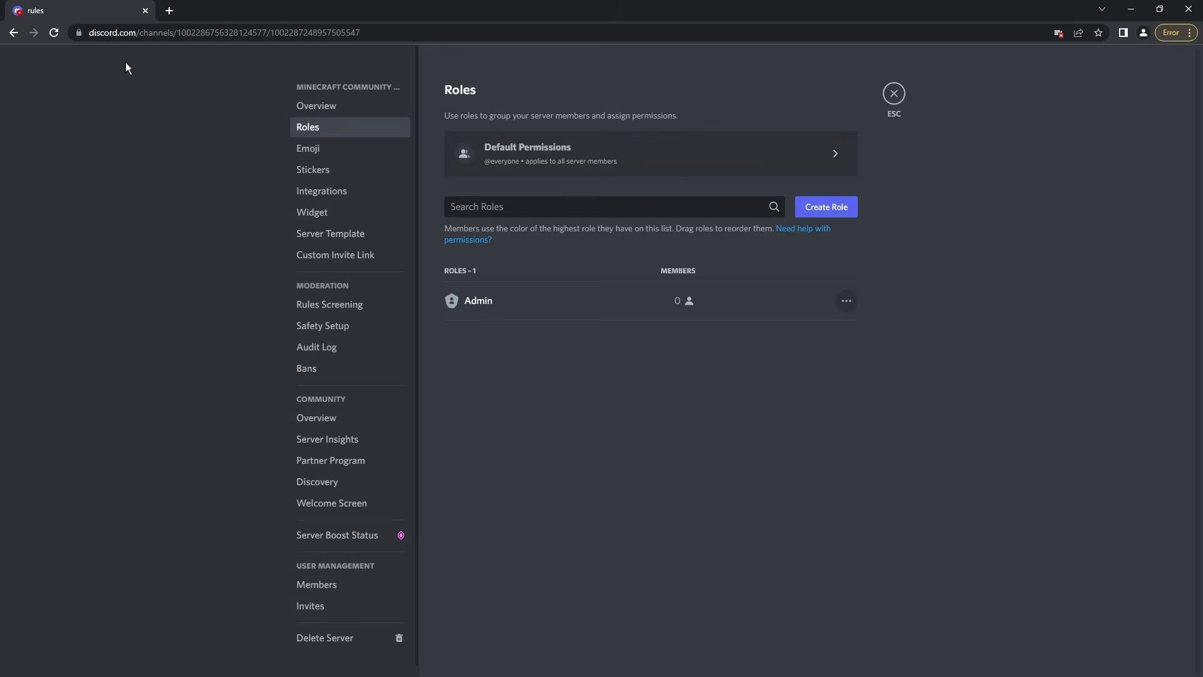
# Turn off Manage Channels and turn on Administrator for the Admin role, then save.
pyautogui.click(476, 299)
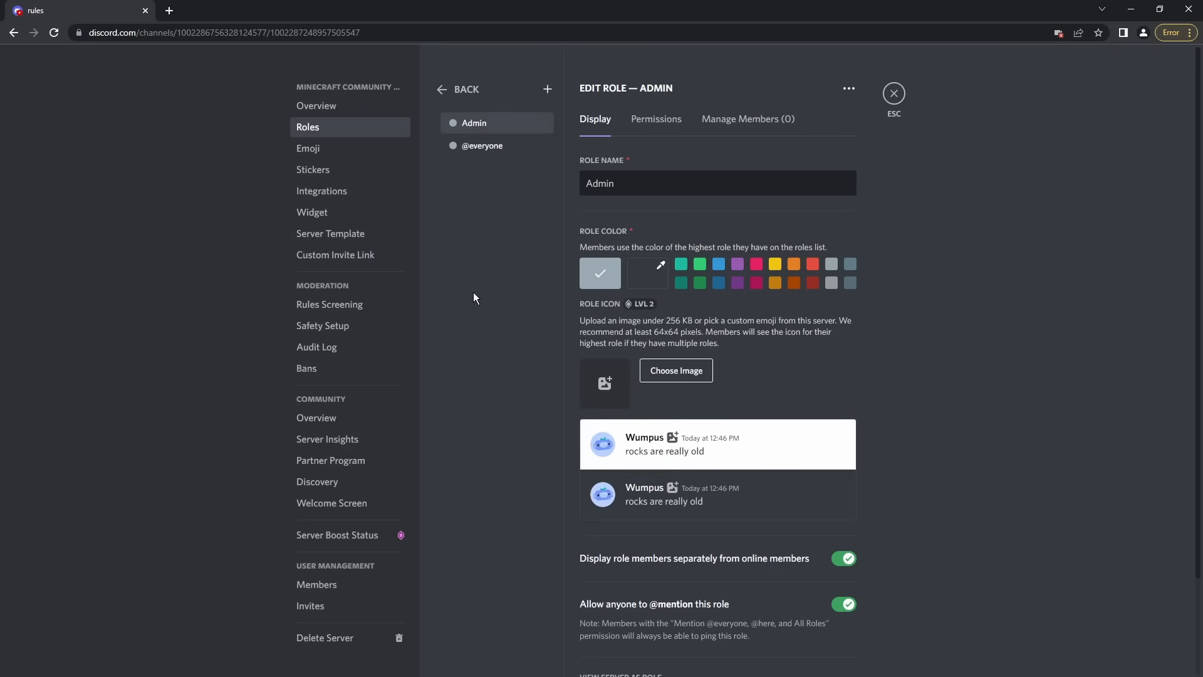
pyautogui.click(668, 118)
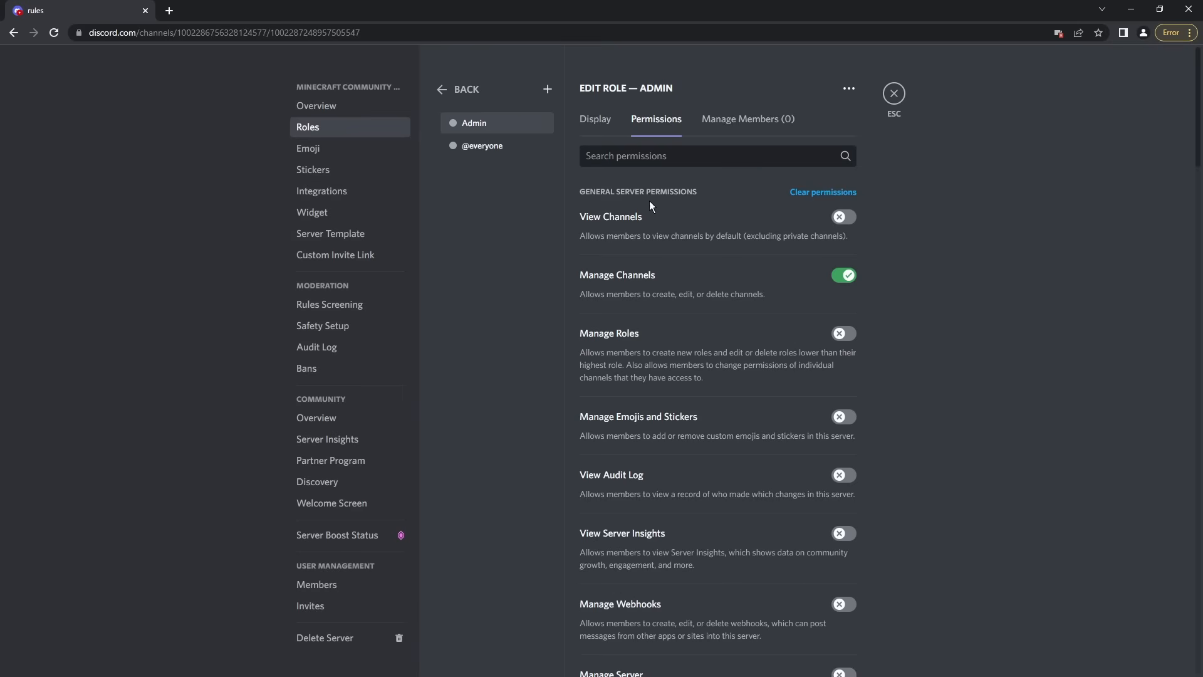
pyautogui.scroll(-2, 836, 297)
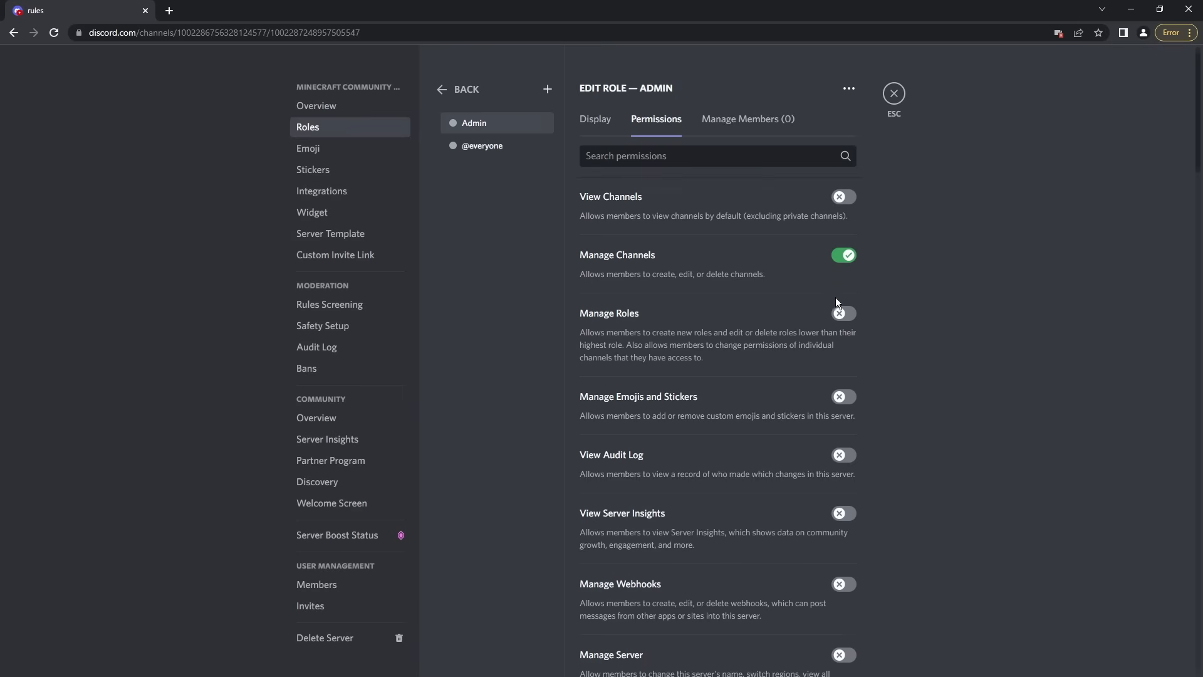
pyautogui.scroll(2, 849, 285)
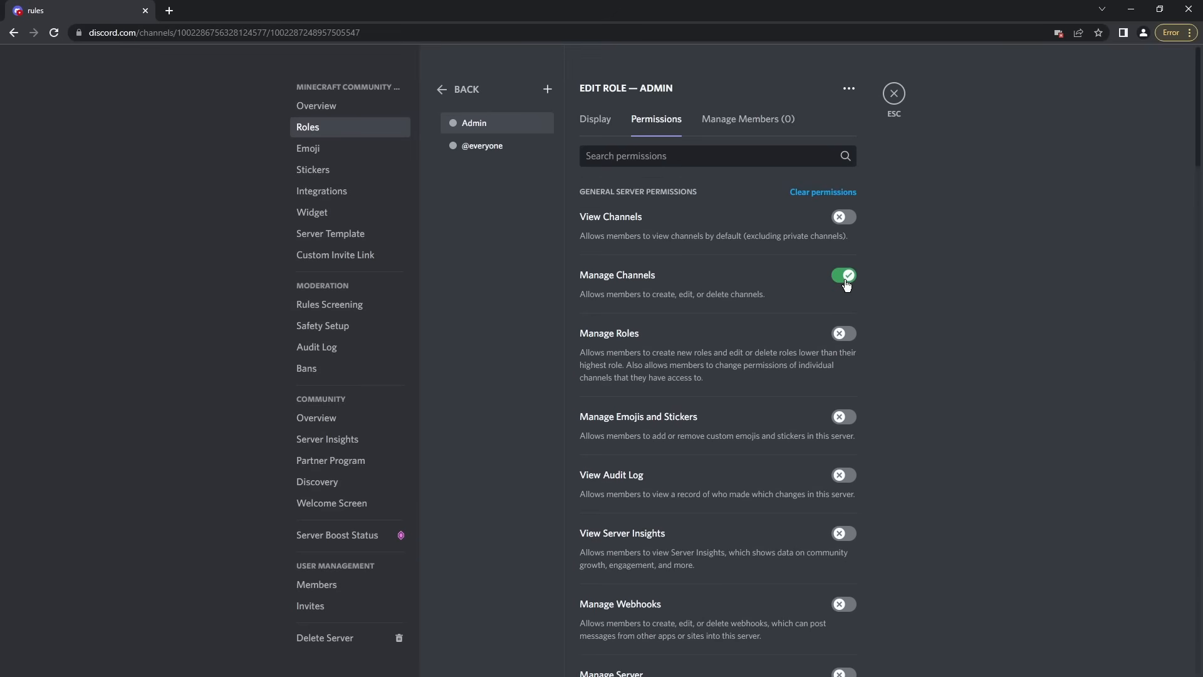
pyautogui.click(846, 285)
pyautogui.scroll(-20, 859, 291)
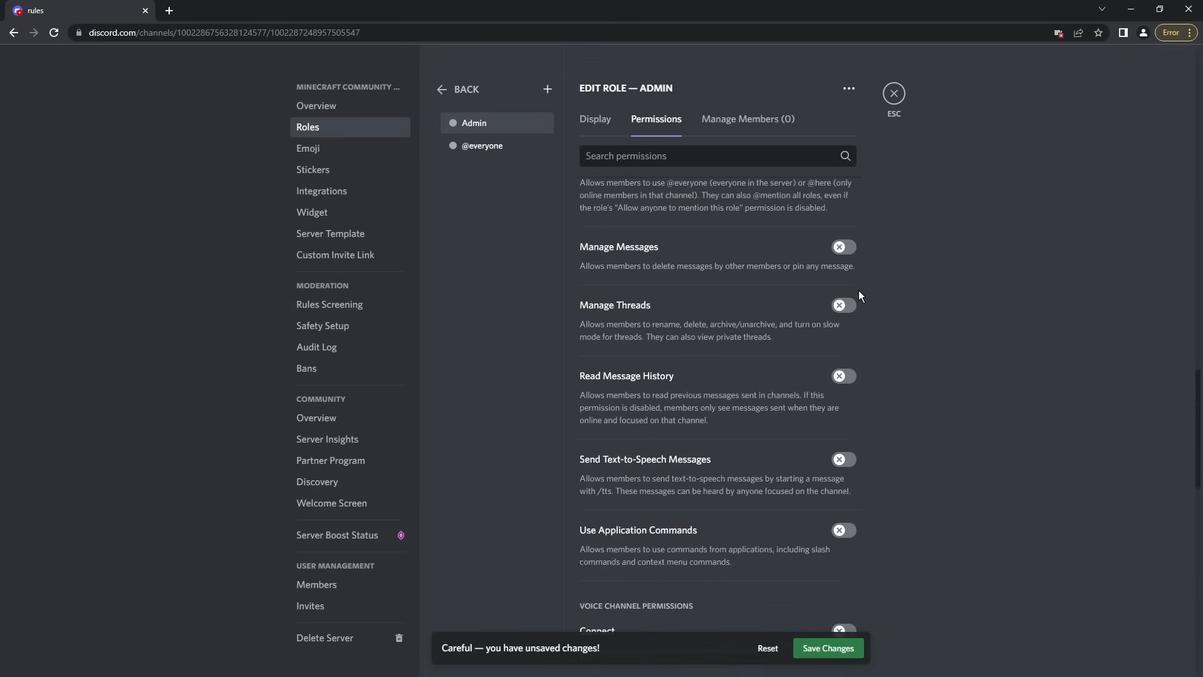
pyautogui.scroll(-5, 858, 291)
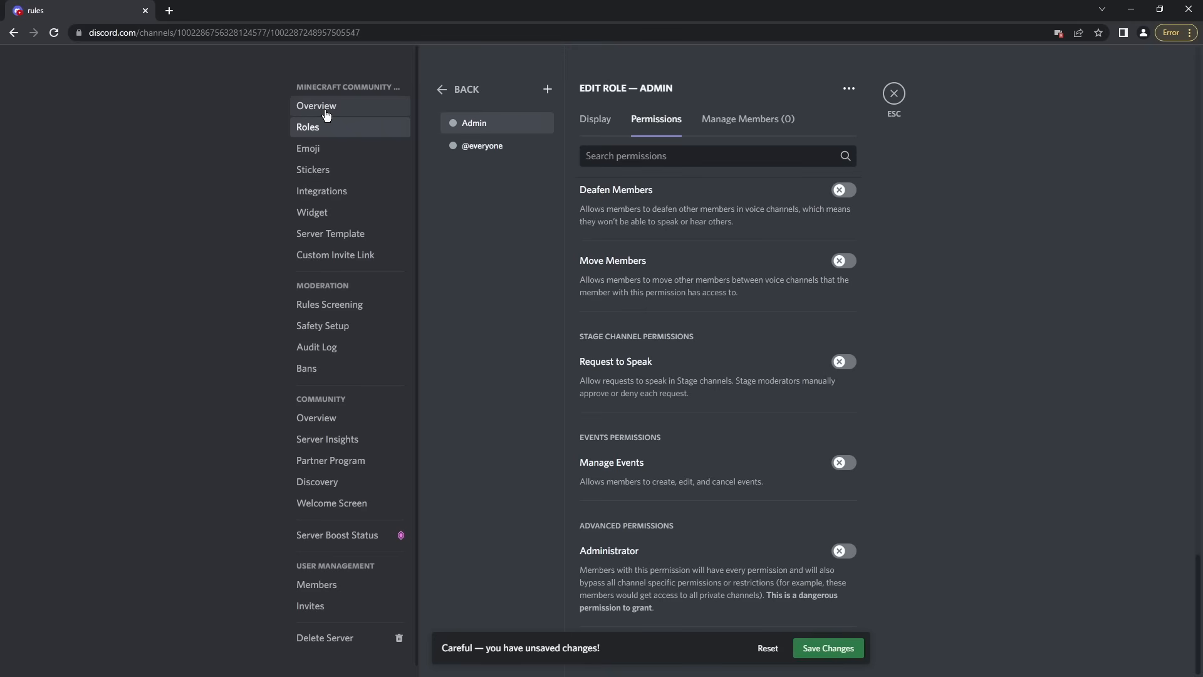
pyautogui.scroll(10, 679, 345)
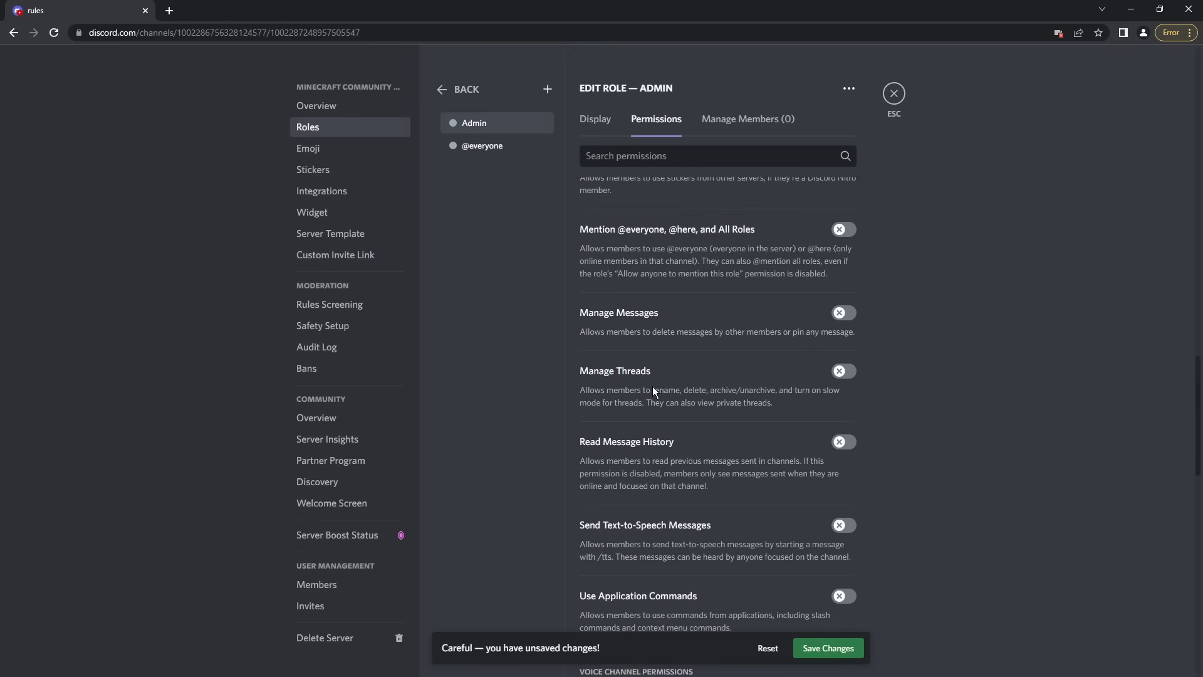
pyautogui.scroll(10, 657, 376)
pyautogui.scroll(-20, 666, 369)
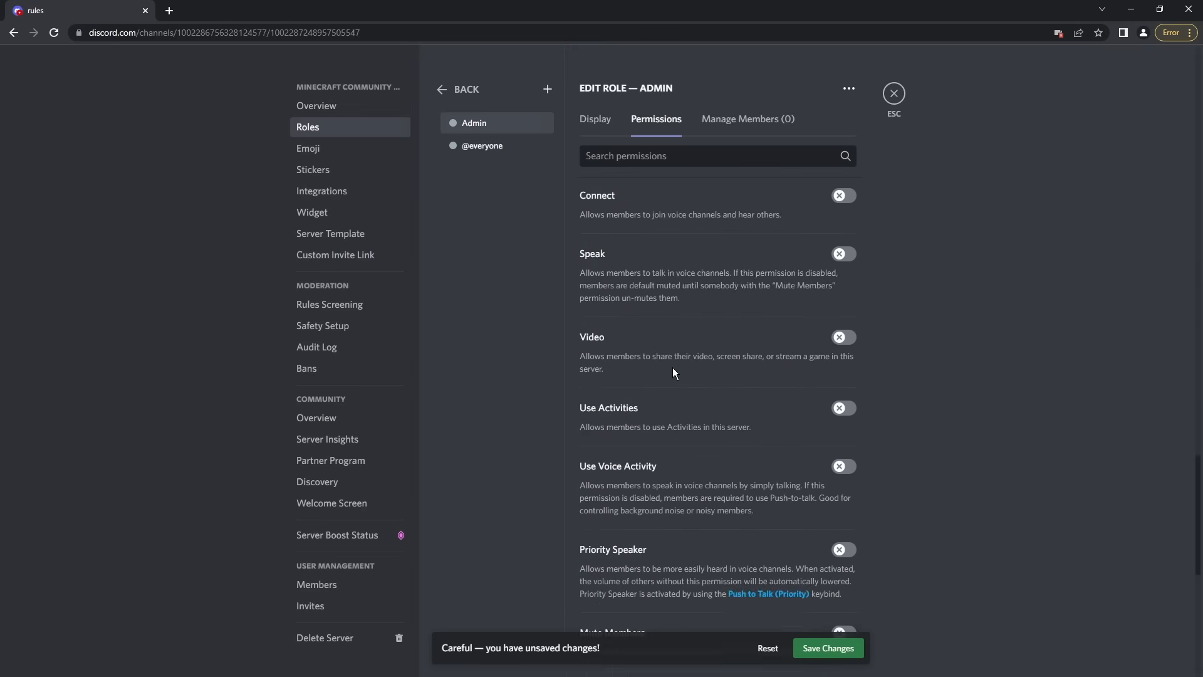
pyautogui.scroll(-8, 673, 373)
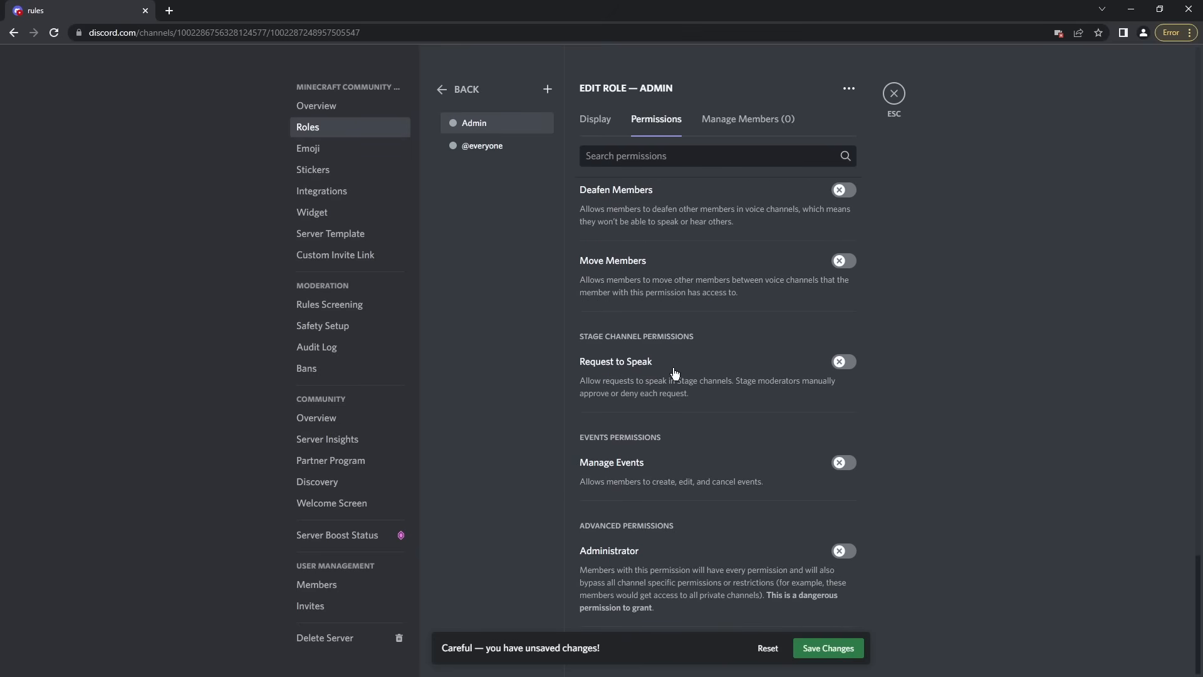
pyautogui.click(846, 550)
pyautogui.click(823, 650)
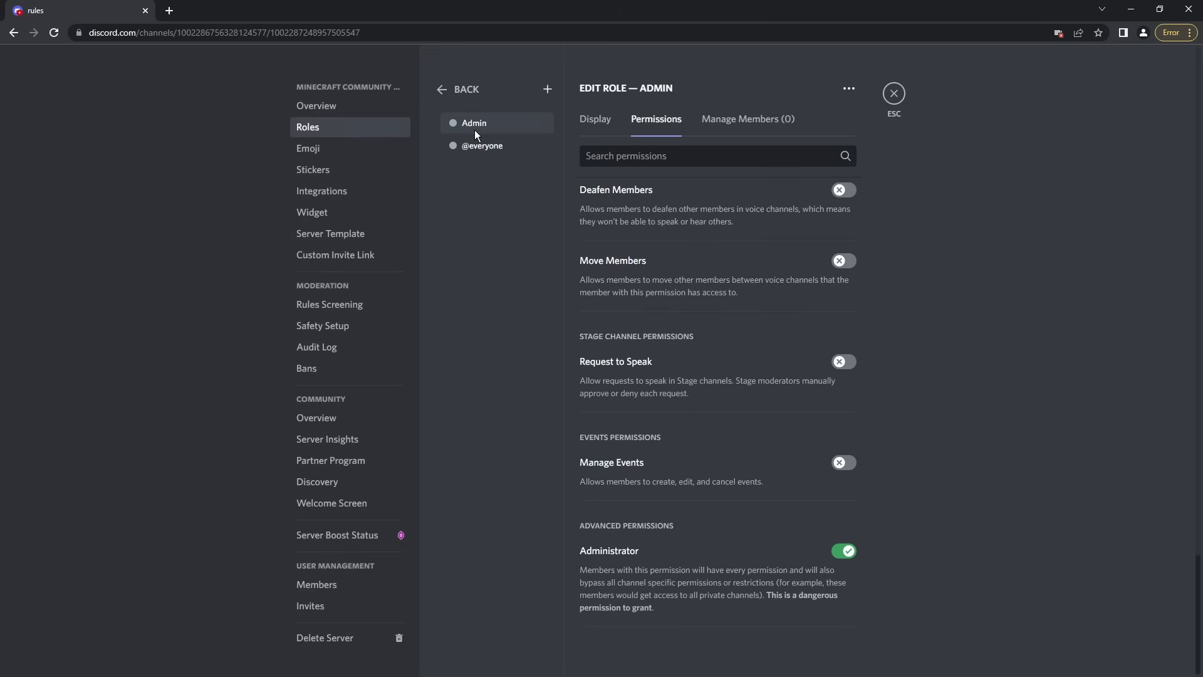
# Create a 'Moderator' role that displays separately and is mentionable, ranked above Admin.
pyautogui.click(547, 89)
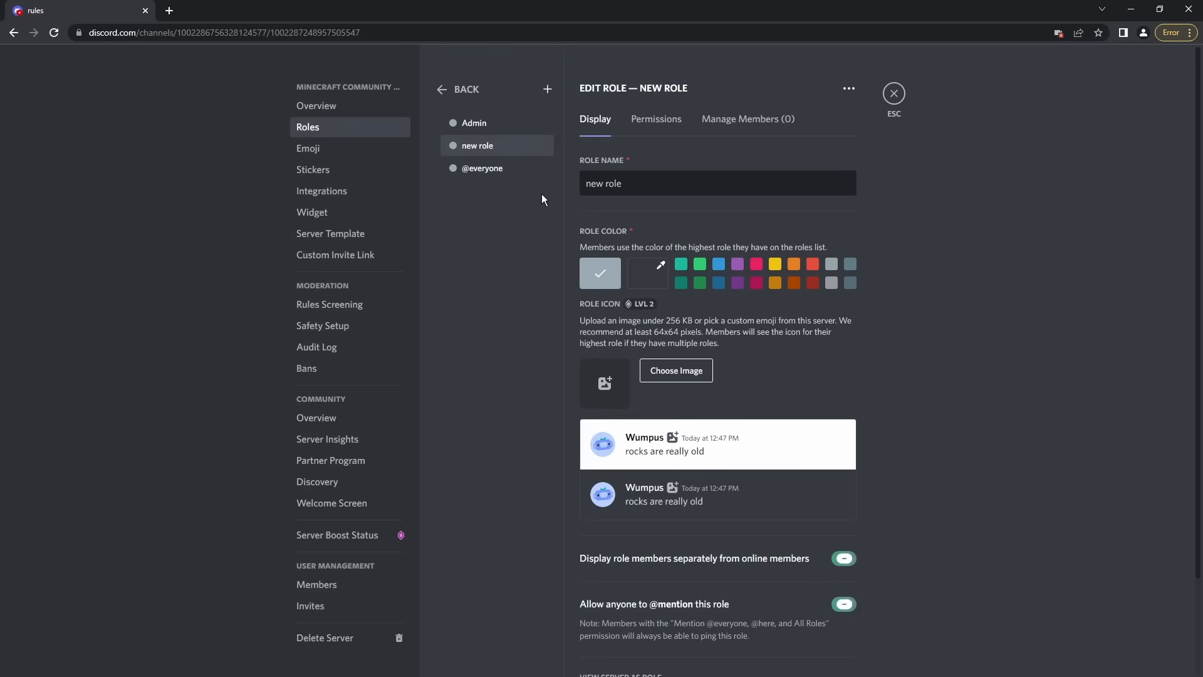
pyautogui.tripleClick(670, 180)
pyautogui.write('Moderator')
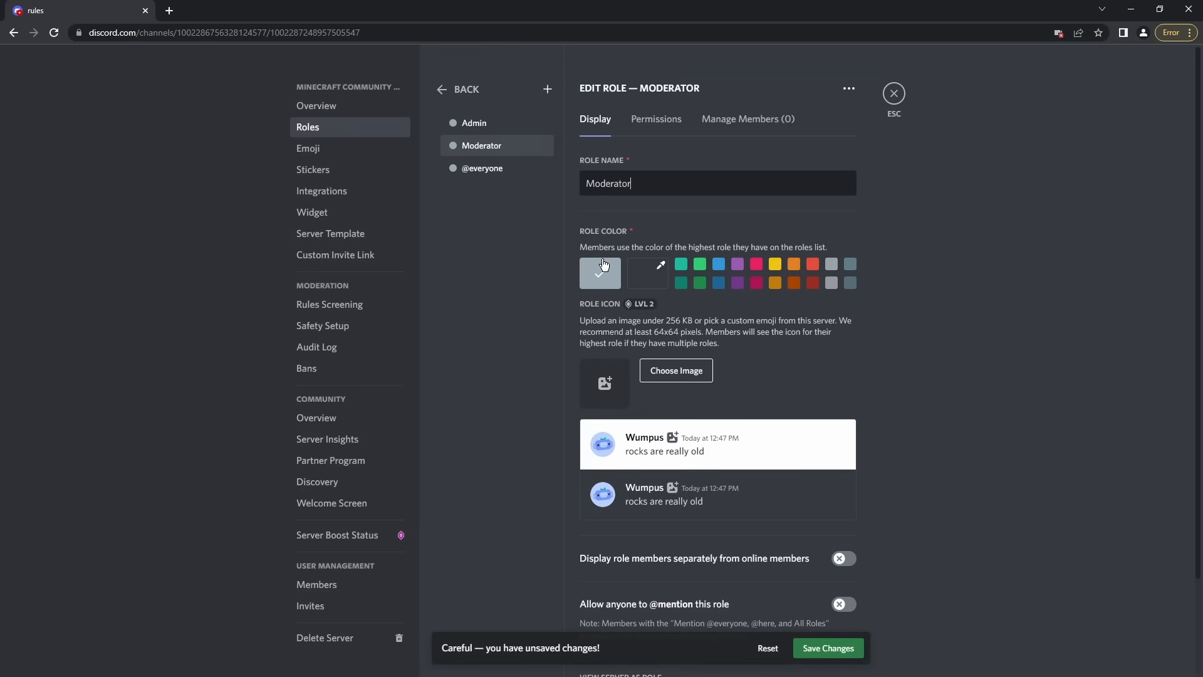
pyautogui.scroll(-2, 837, 381)
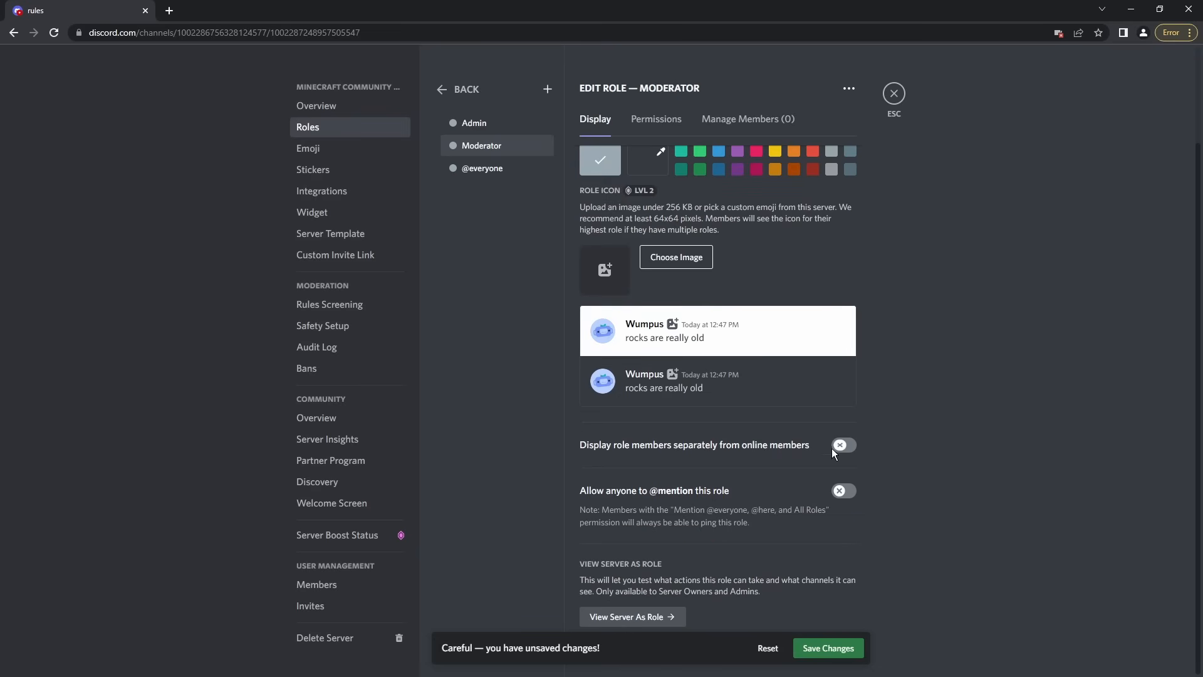
pyautogui.click(844, 445)
pyautogui.click(842, 491)
pyautogui.click(827, 648)
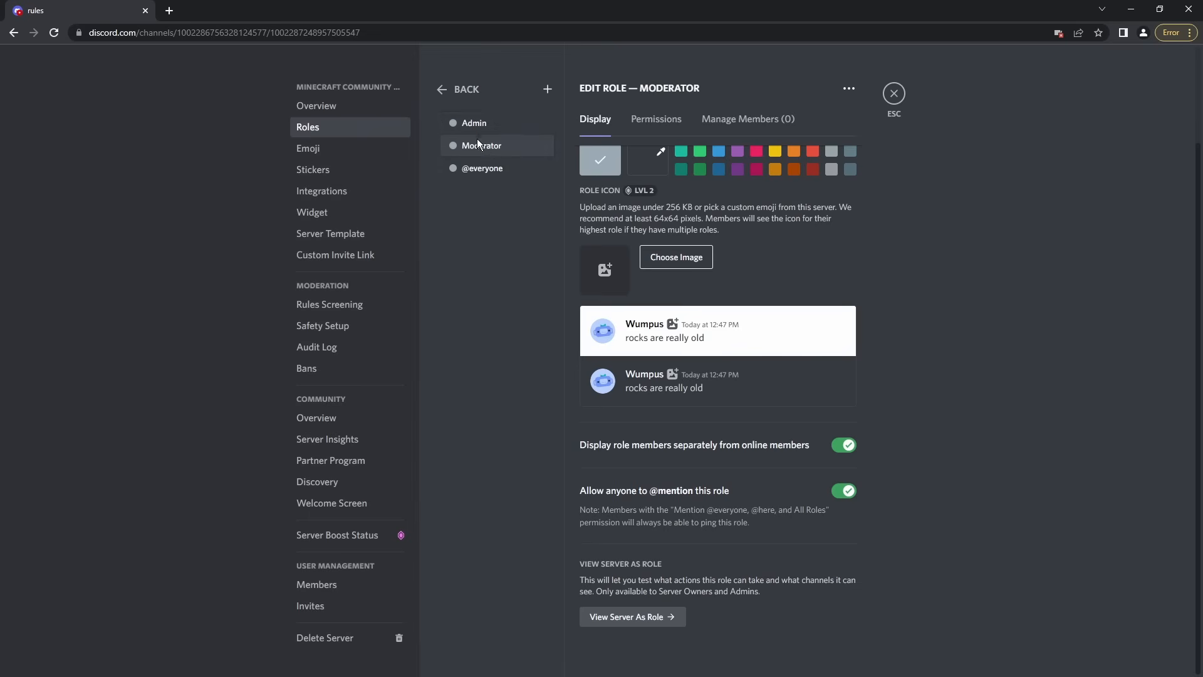
pyautogui.moveTo(481, 145); pyautogui.dragTo(480, 122)
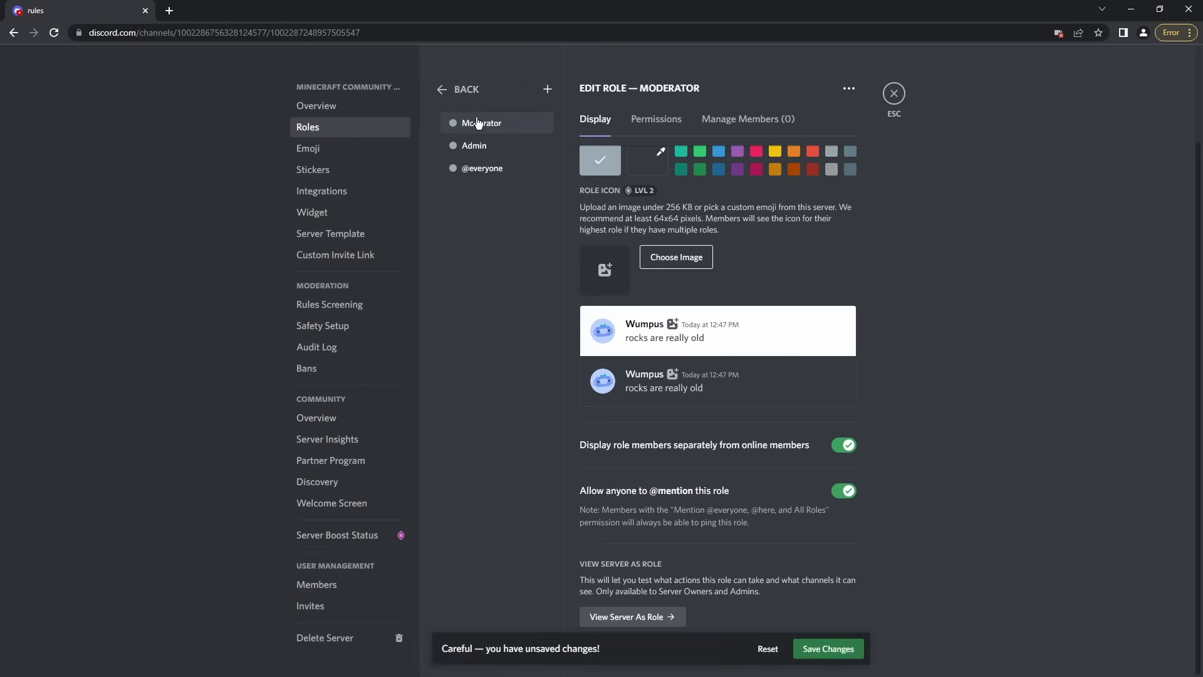
pyautogui.click(839, 648)
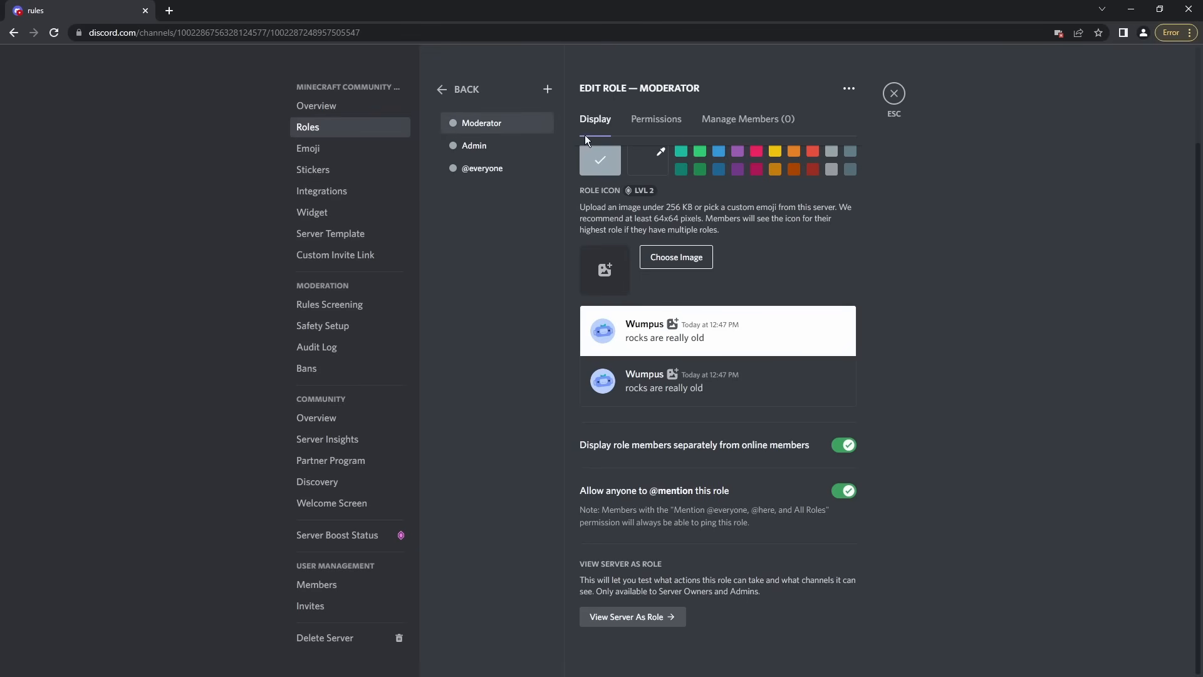
# Try Ban and Timeout Members on Moderator, reset them, and move Moderator below Admin.
pyautogui.click(656, 119)
pyautogui.scroll(-12, 690, 389)
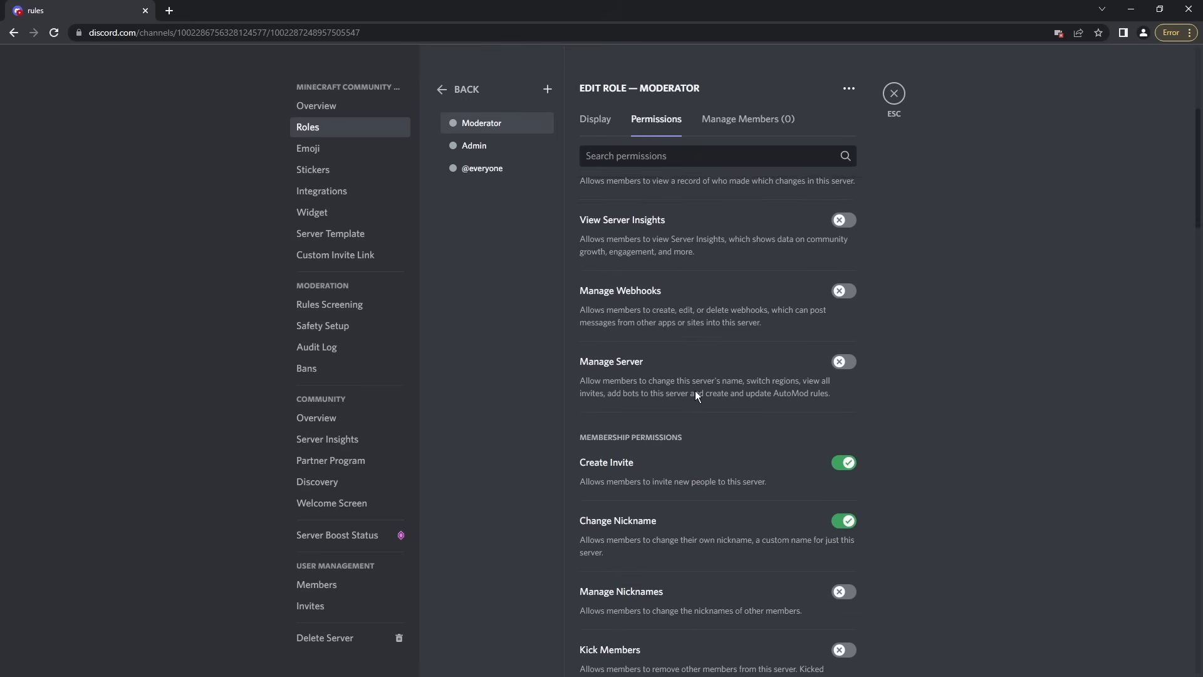
pyautogui.scroll(2, 830, 351)
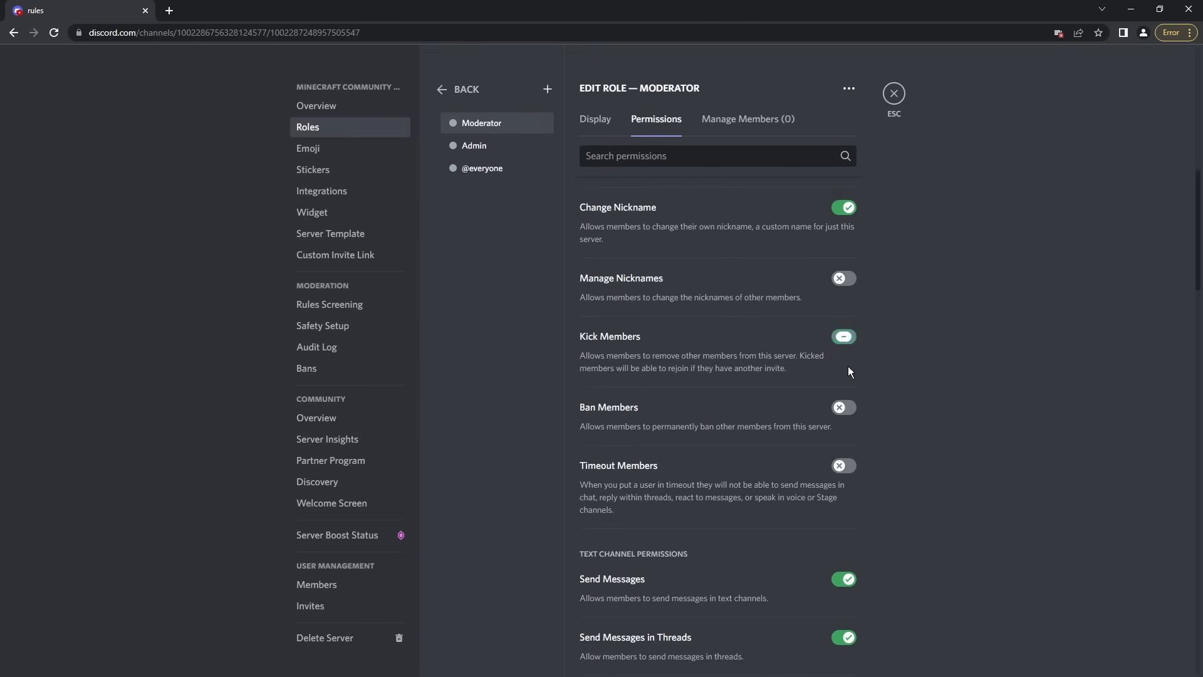
pyautogui.click(844, 408)
pyautogui.click(844, 465)
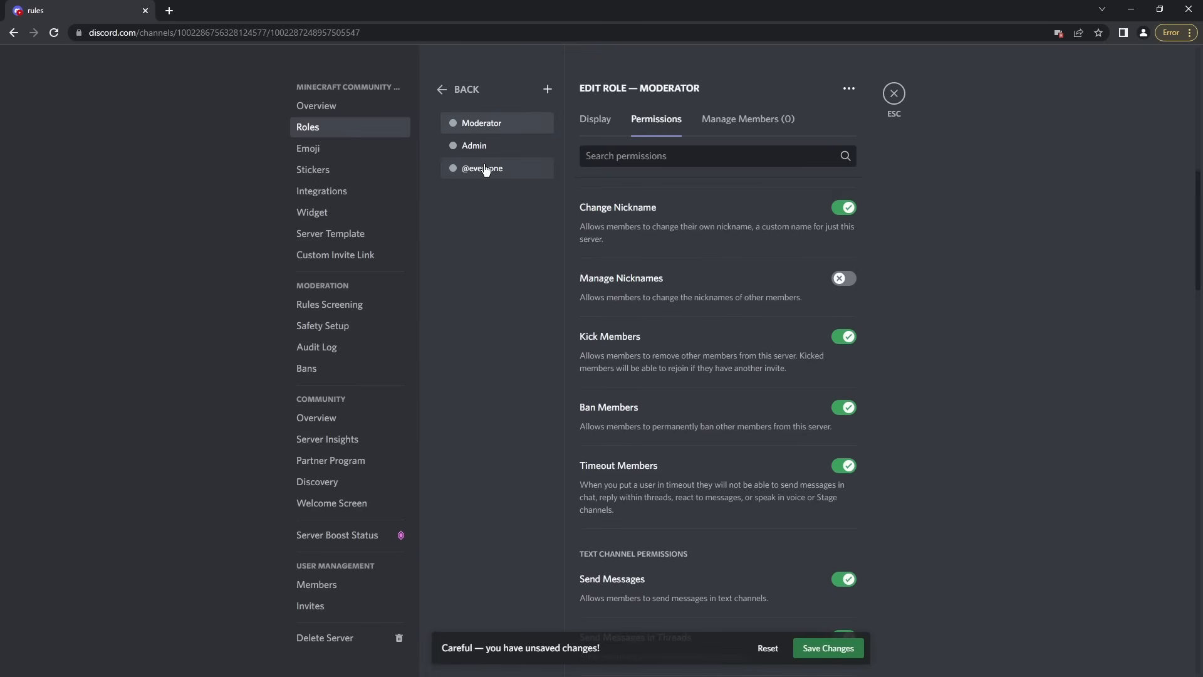
pyautogui.click(768, 648)
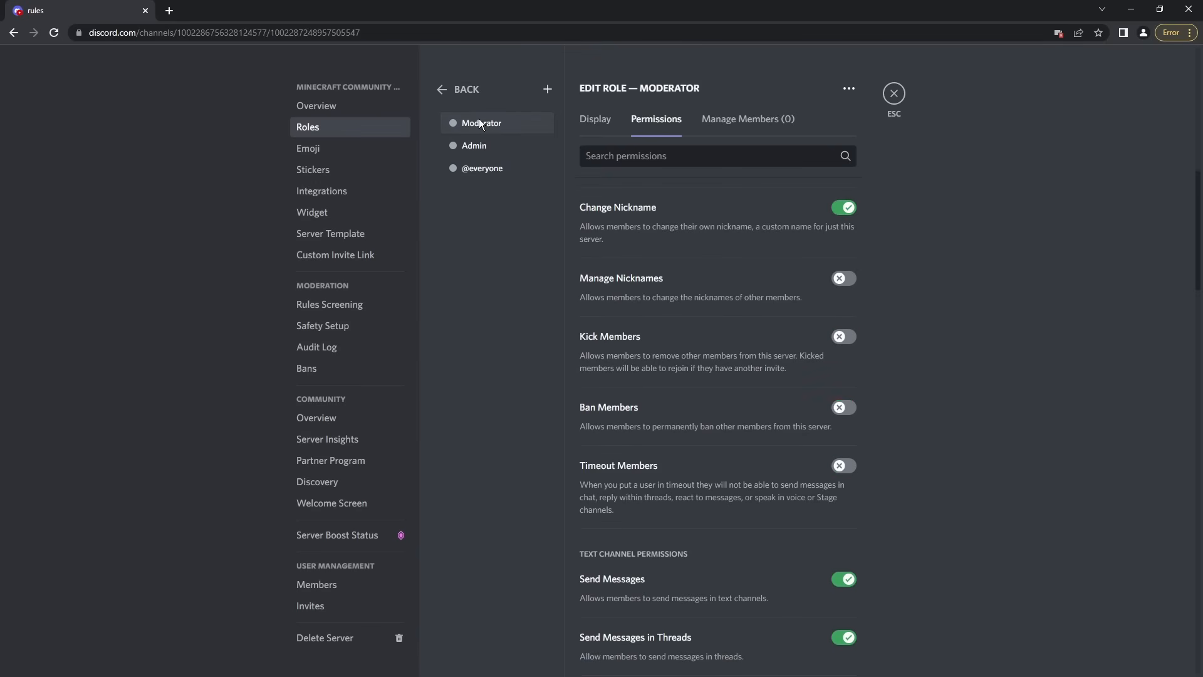
pyautogui.moveTo(481, 122); pyautogui.dragTo(476, 153)
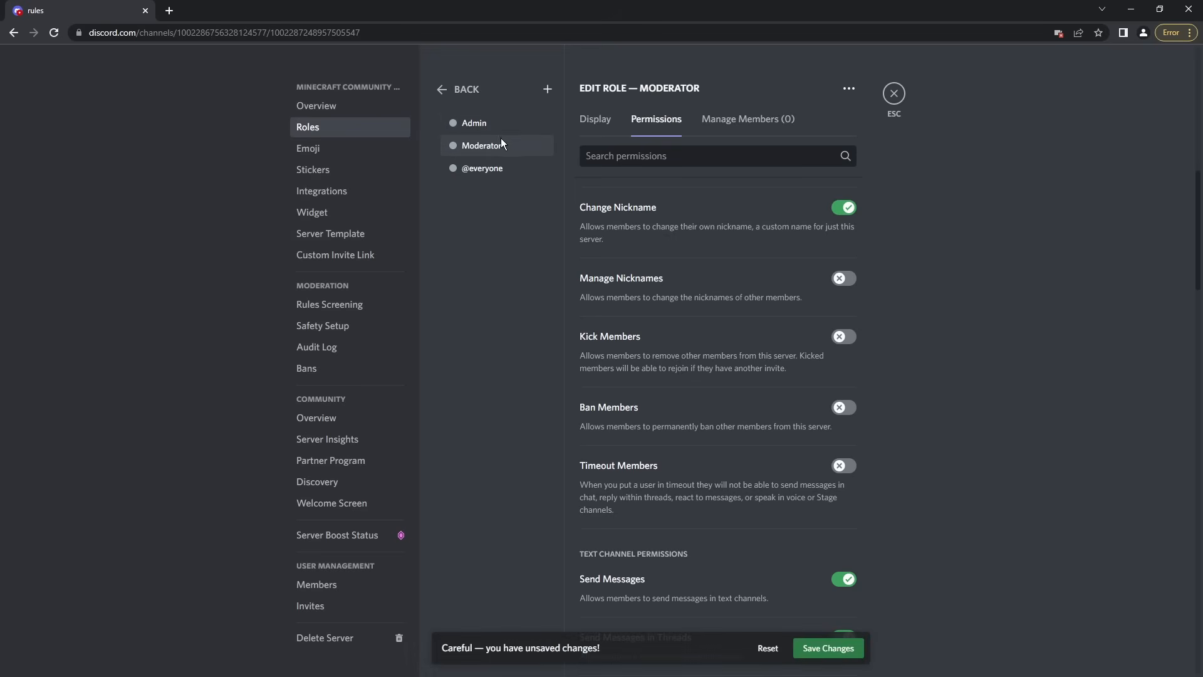
# Toggle Manage Nicknames, Kick, Ban and Timeout Members on, then clear all Moderator permissions.
pyautogui.click(840, 280)
pyautogui.click(844, 339)
pyautogui.click(844, 408)
pyautogui.click(846, 466)
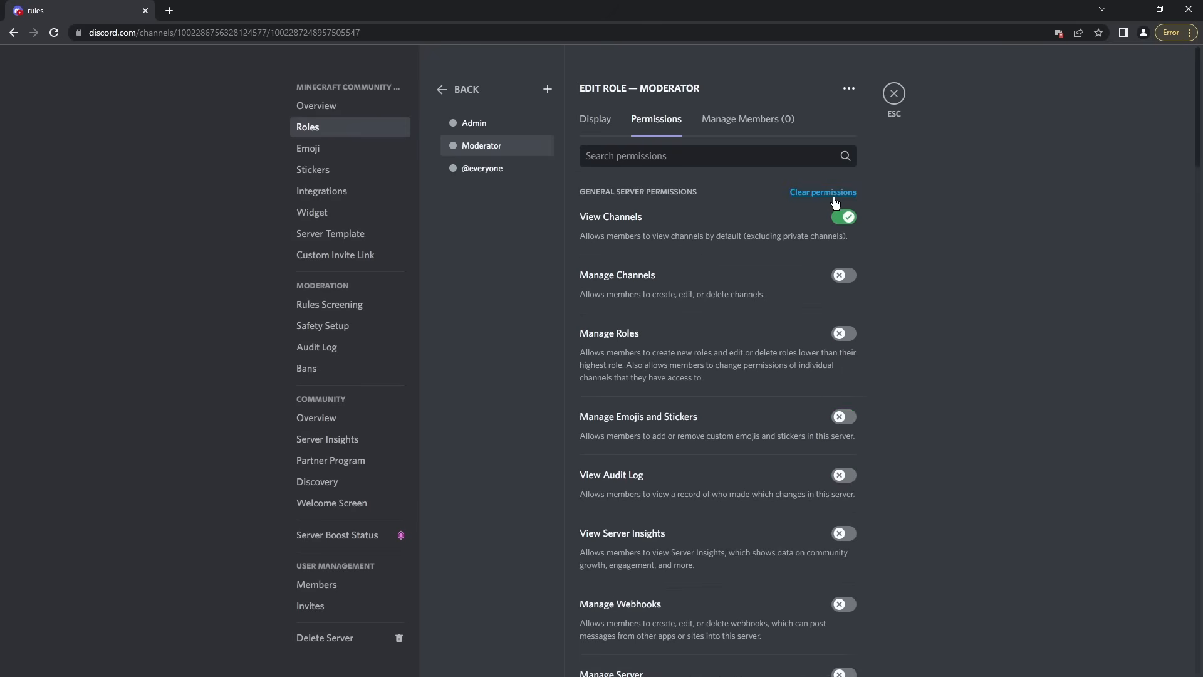
pyautogui.click(827, 194)
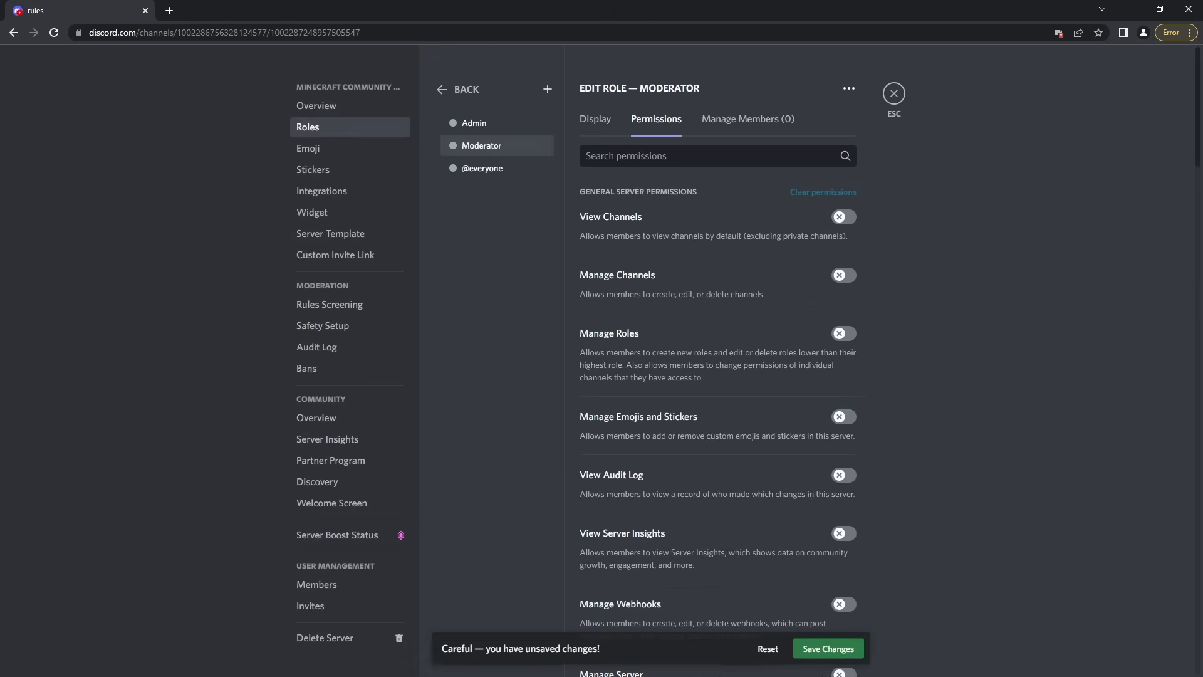
# Save the cleared Moderator permissions and scroll down the permission list.
pyautogui.click(824, 646)
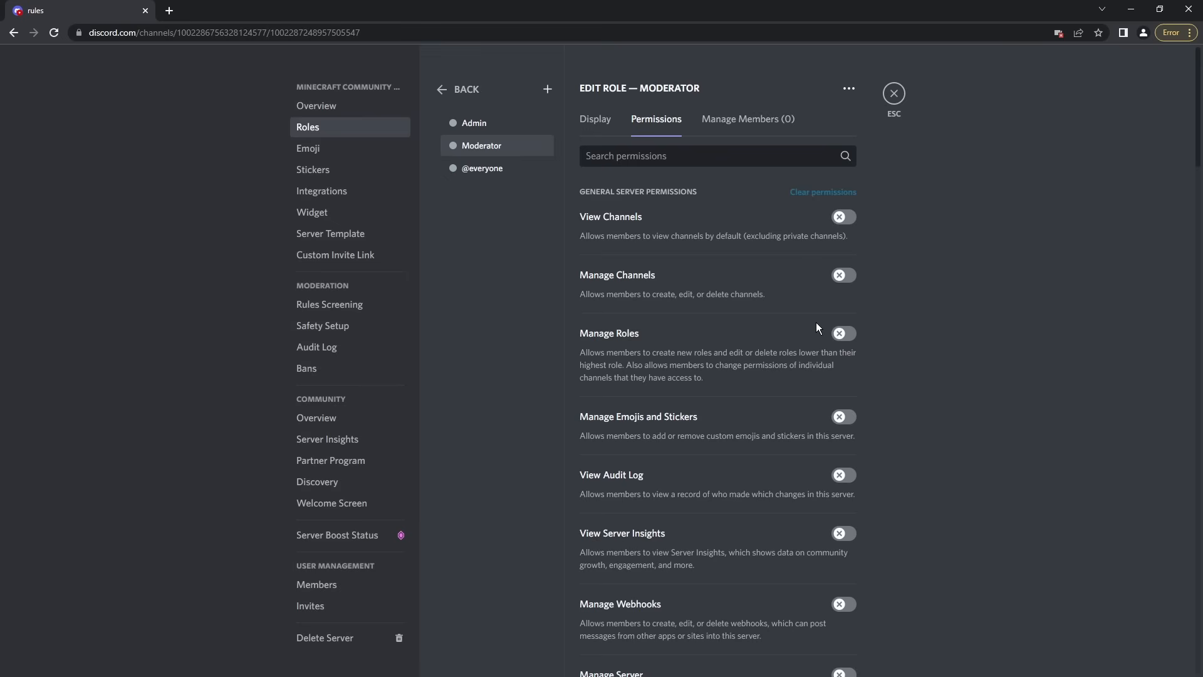
pyautogui.scroll(-2, 683, 284)
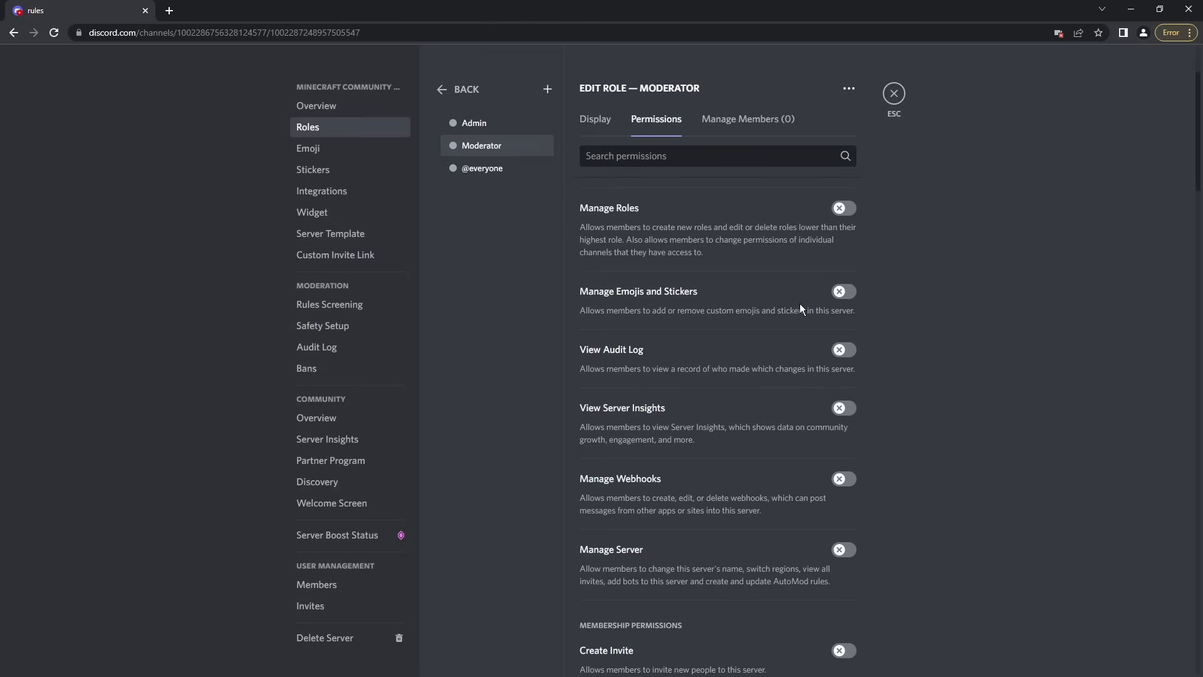
pyautogui.scroll(-1, 640, 311)
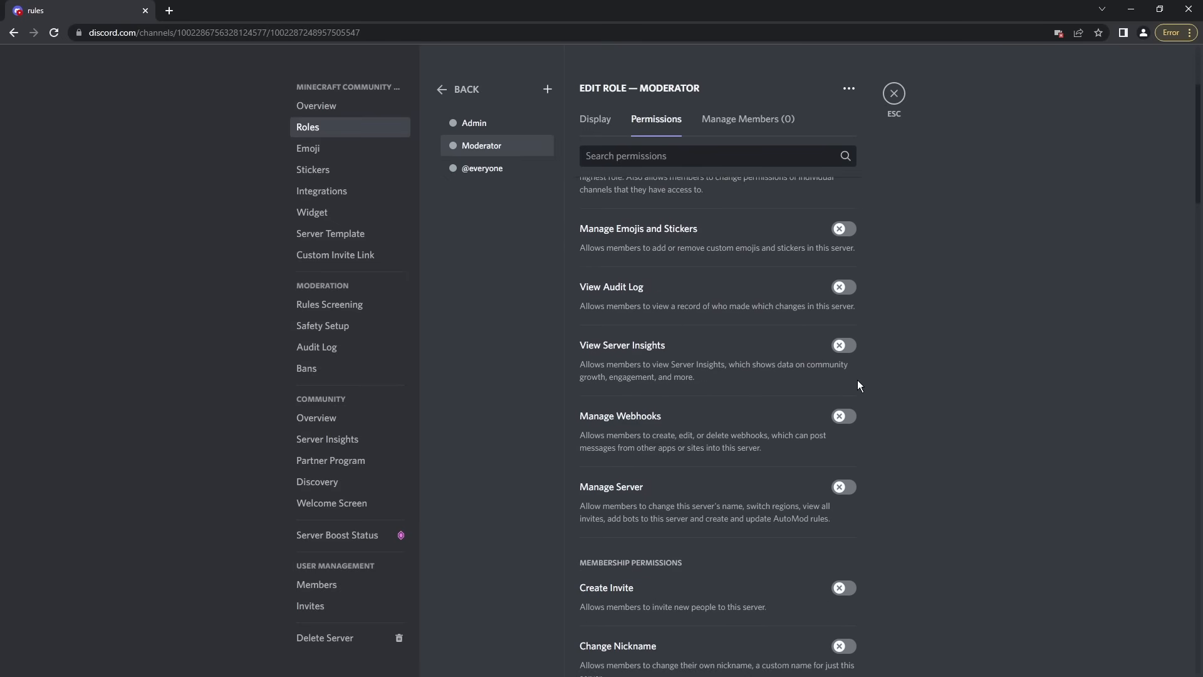
pyautogui.scroll(-2, 721, 358)
pyautogui.scroll(-1, 689, 348)
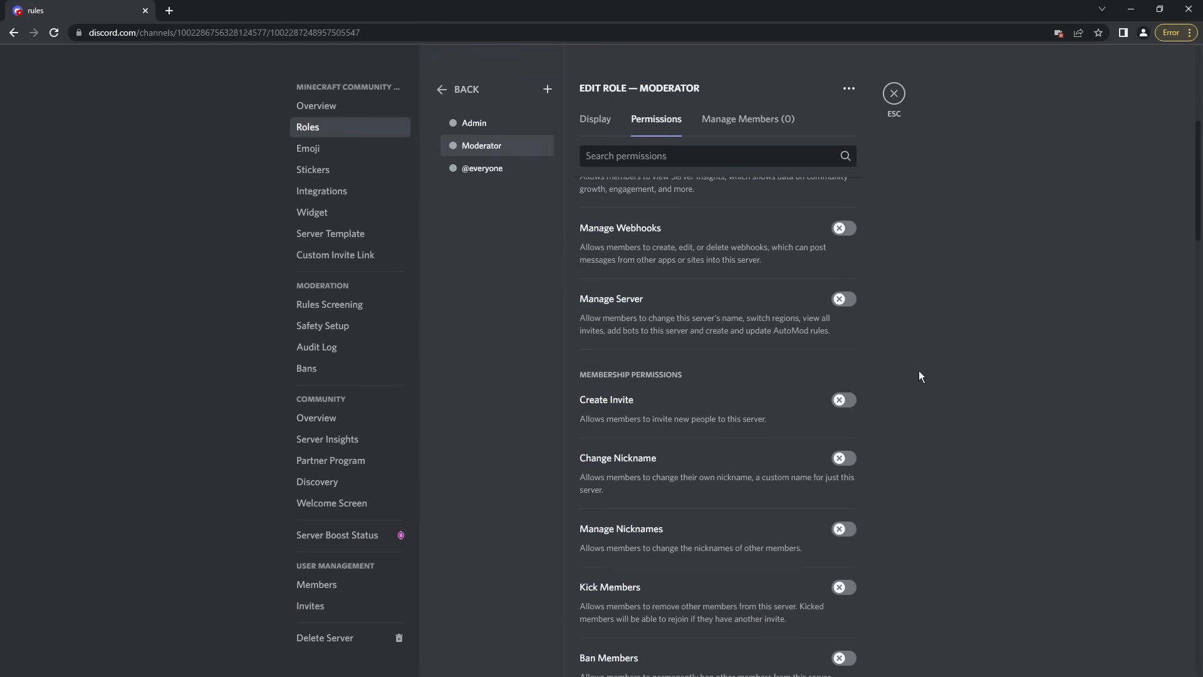
pyautogui.scroll(-1, 589, 345)
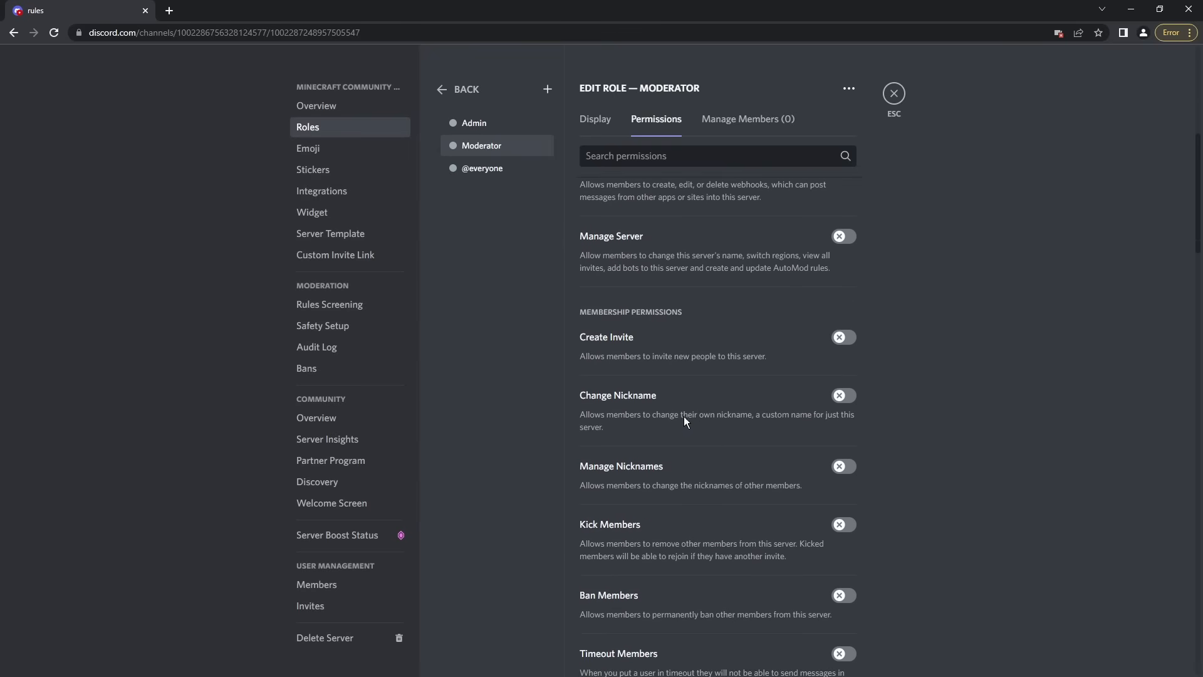
pyautogui.scroll(-1, 683, 417)
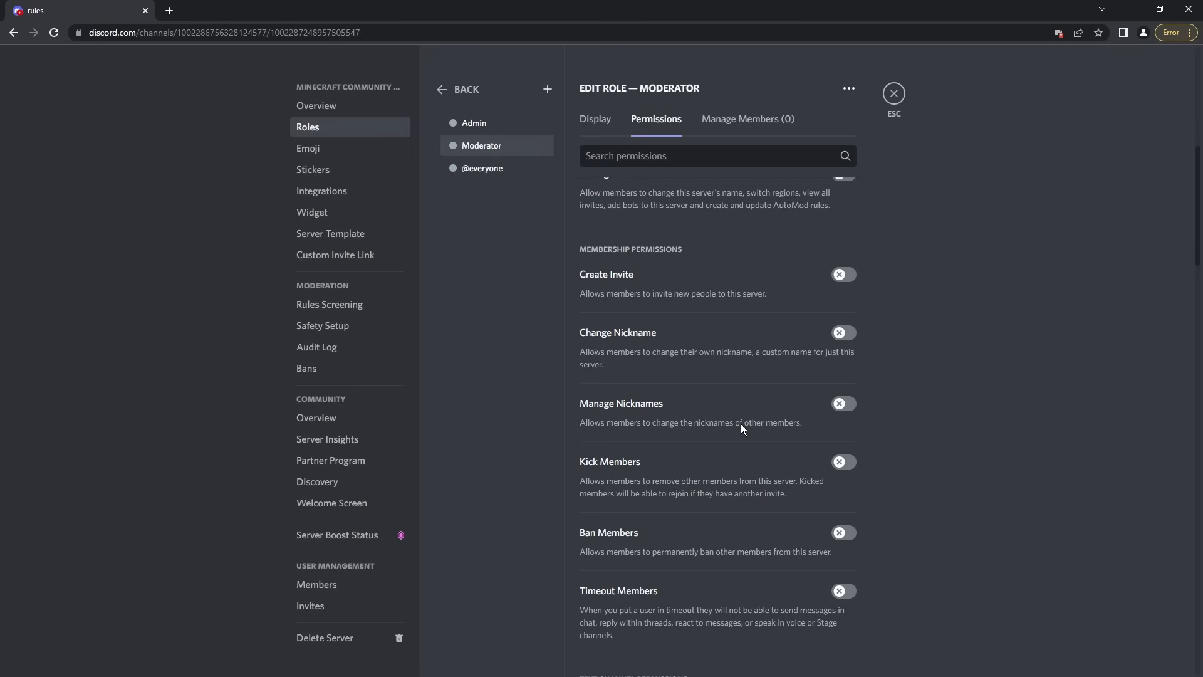
# Grant Moderator Manage Nicknames, Kick Members, Ban Members and Timeout Members.
pyautogui.click(844, 405)
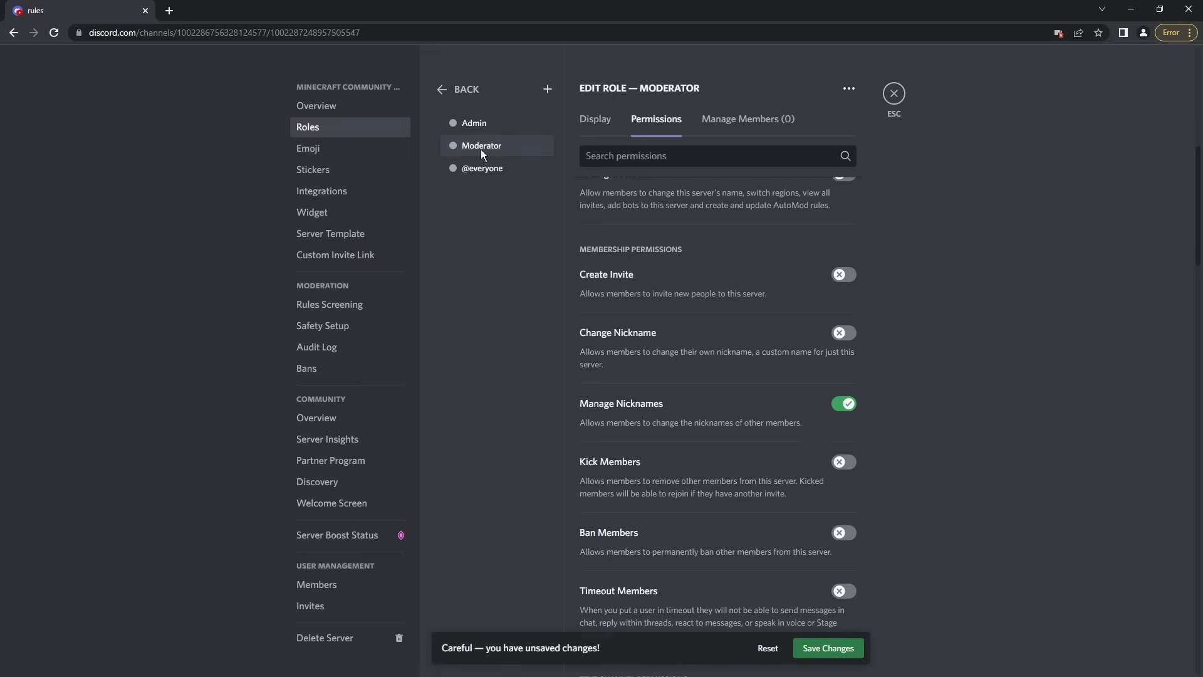
pyautogui.click(846, 462)
pyautogui.scroll(-1, 734, 457)
pyautogui.click(843, 470)
pyautogui.scroll(-2, 840, 439)
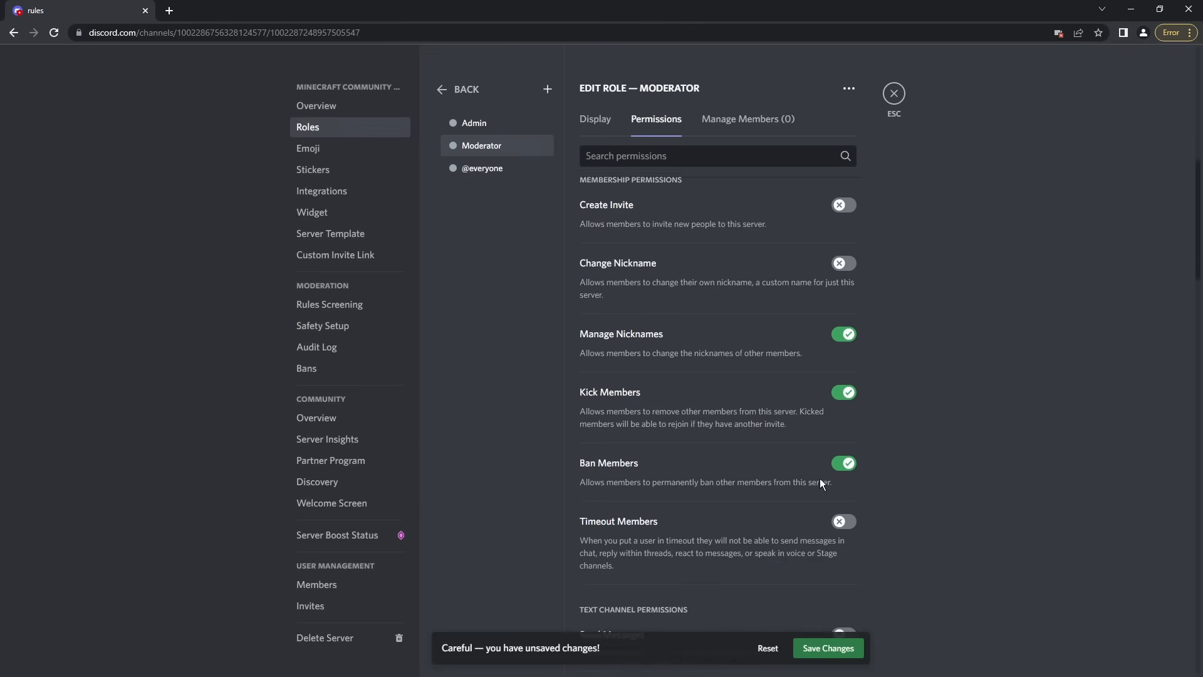
pyautogui.click(832, 403)
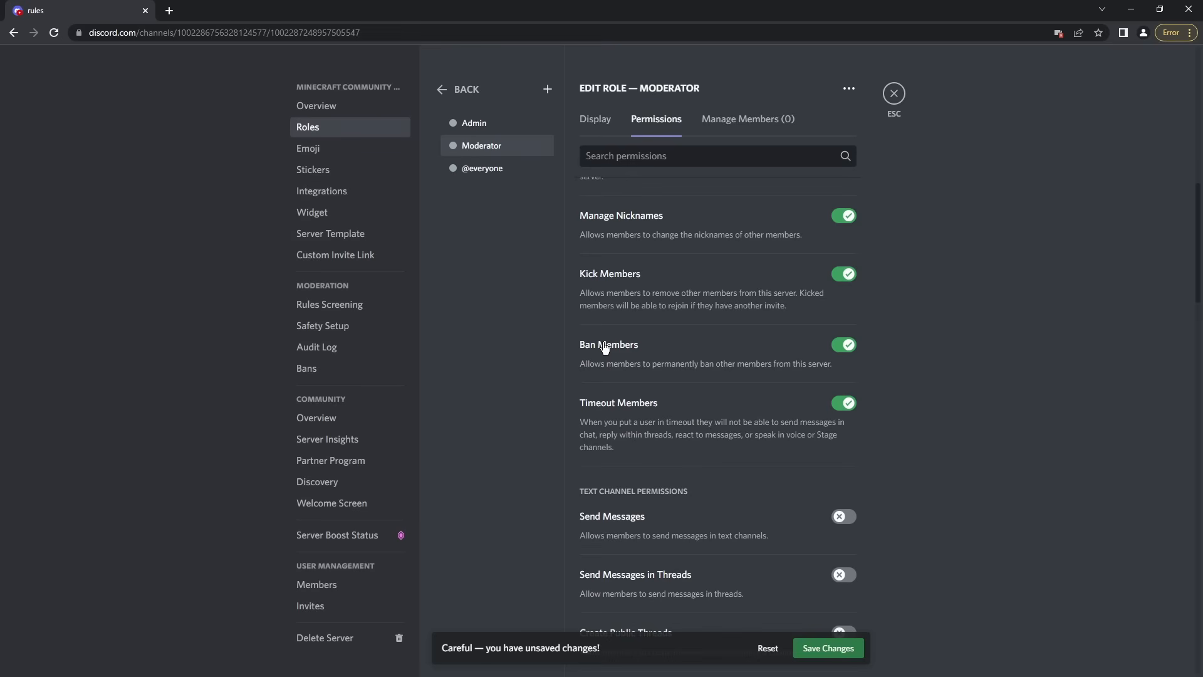
pyautogui.scroll(-4, 721, 374)
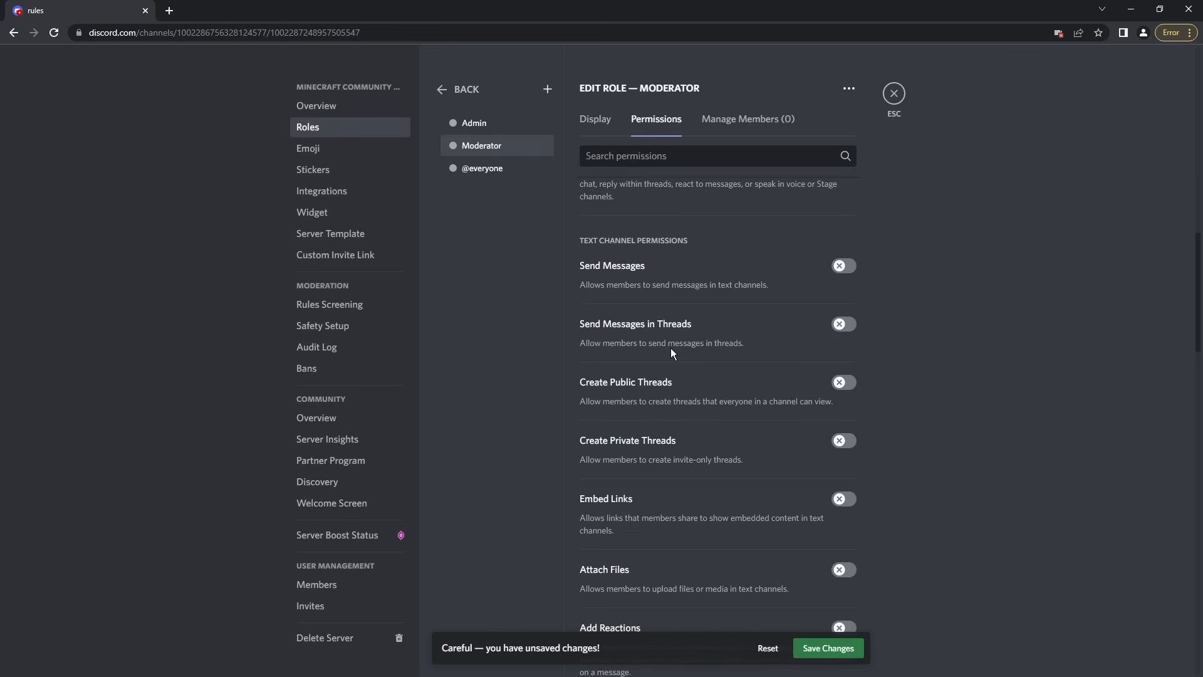
# Turn on Create Public Threads, Create Private Threads, Manage Messages and Manage Threads for Moderator.
pyautogui.click(844, 381)
pyautogui.click(846, 442)
pyautogui.scroll(-7, 815, 401)
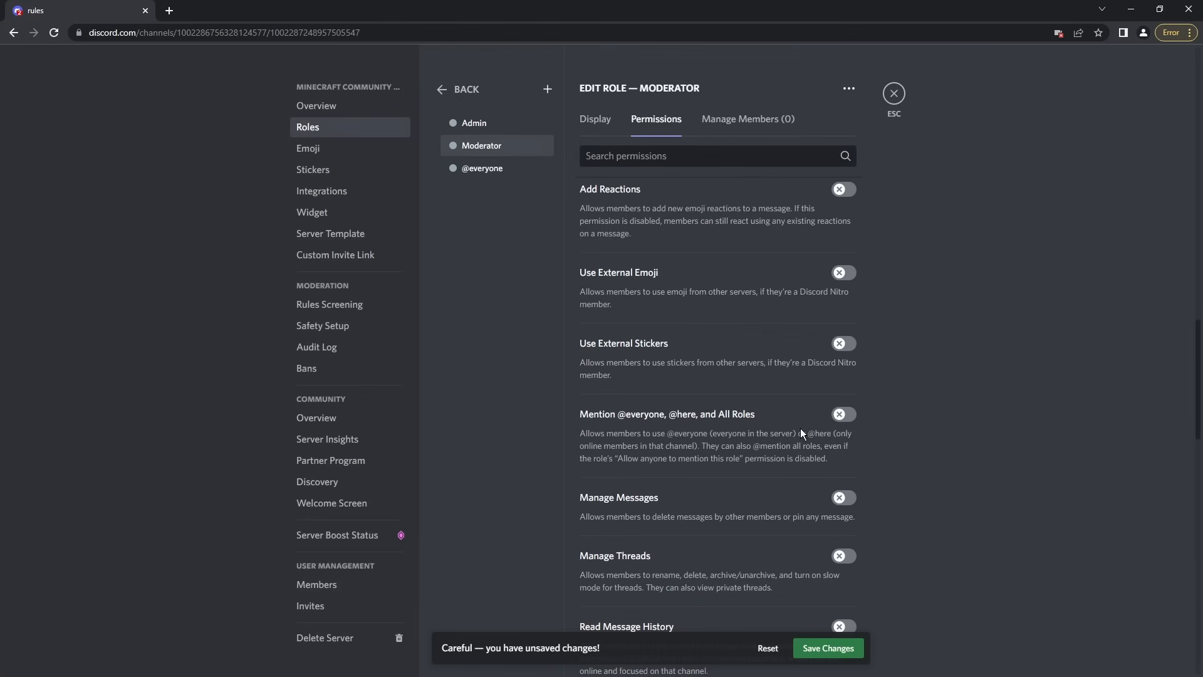
pyautogui.scroll(-2, 799, 428)
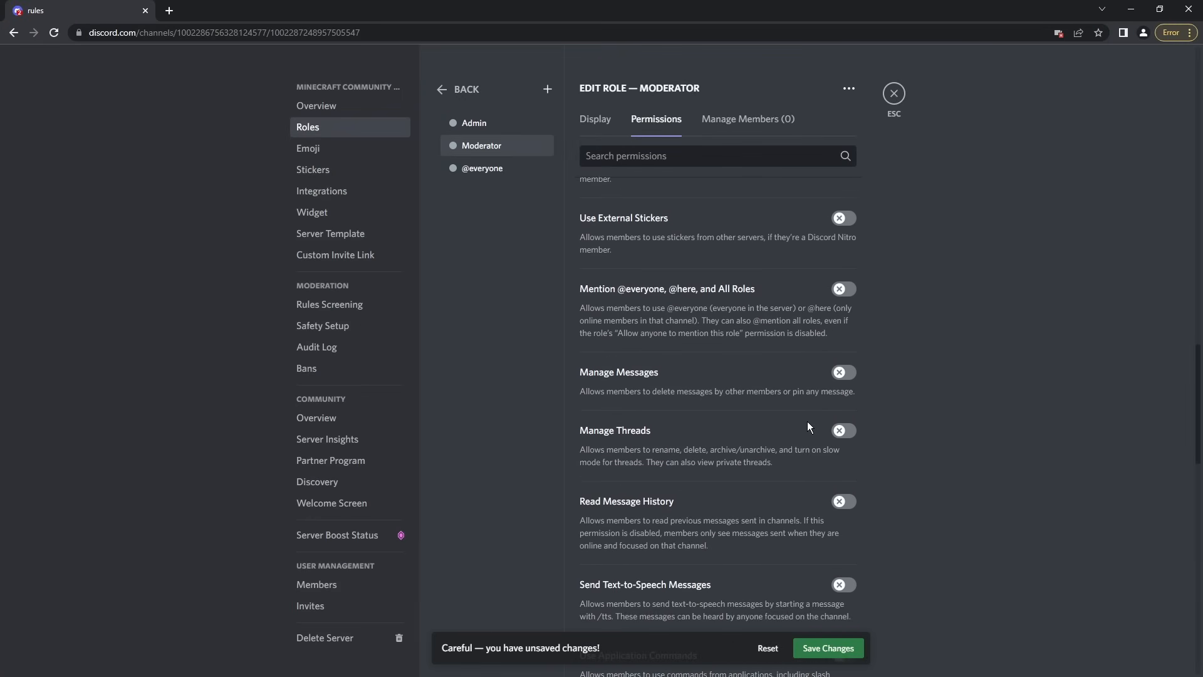
pyautogui.click(845, 374)
pyautogui.click(842, 432)
pyautogui.scroll(-2, 818, 444)
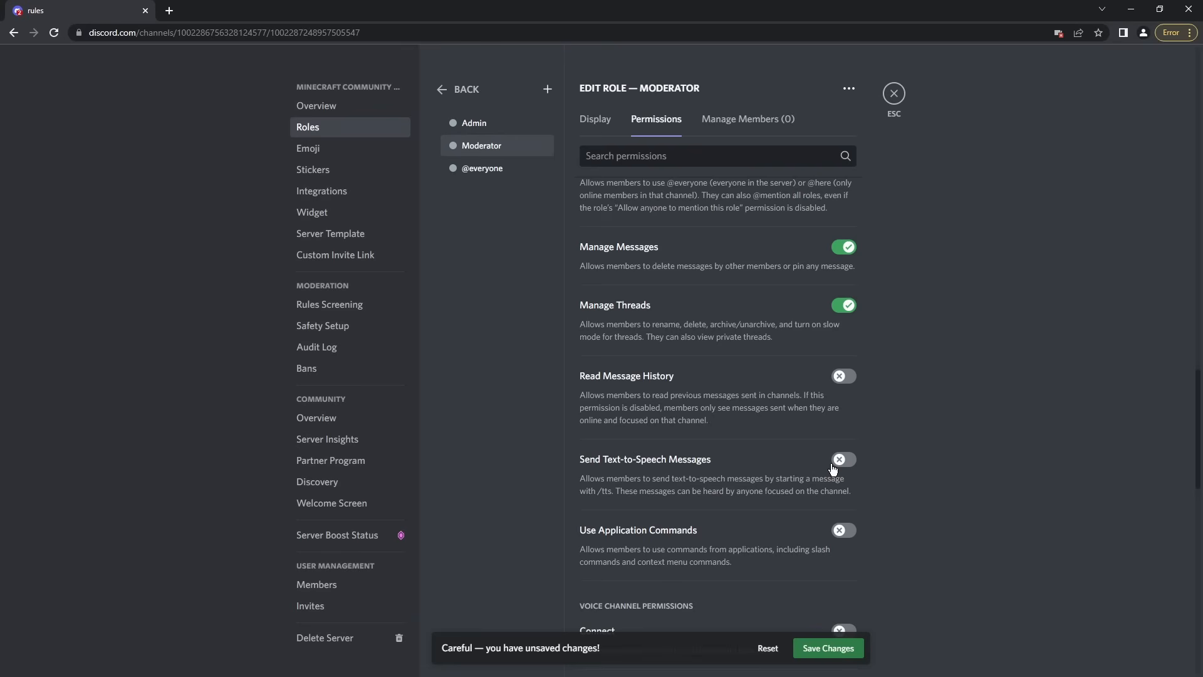
pyautogui.scroll(-3, 833, 468)
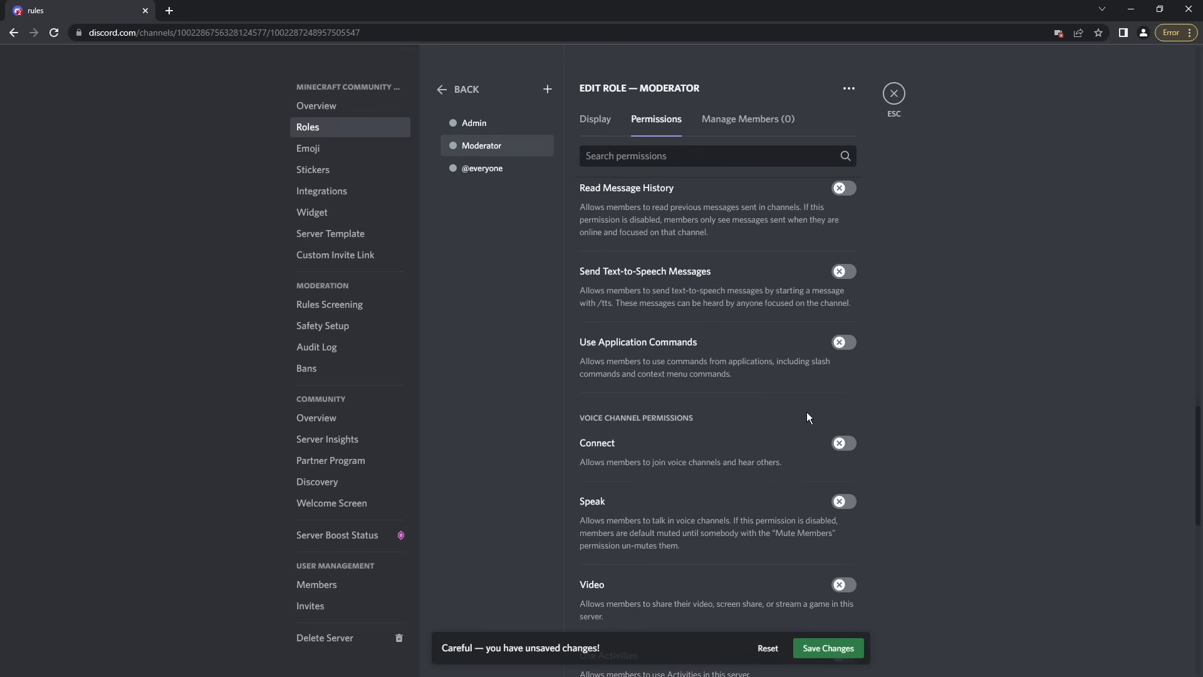
pyautogui.click(482, 174)
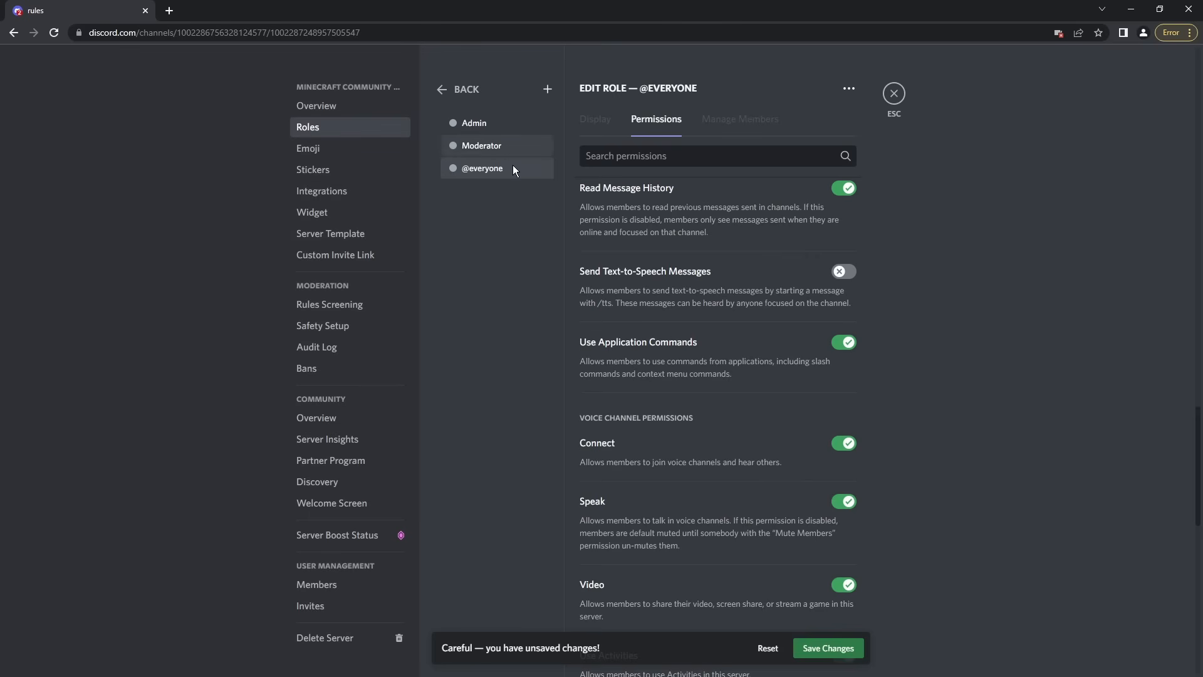
pyautogui.click(483, 150)
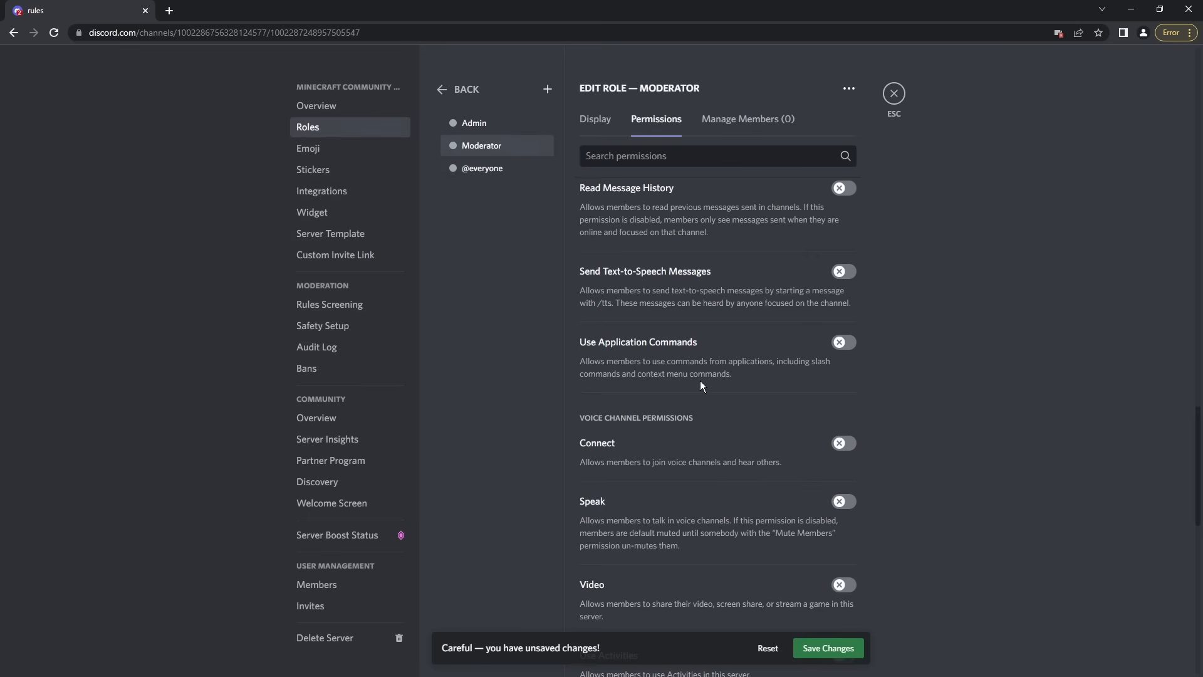
pyautogui.scroll(-3, 671, 279)
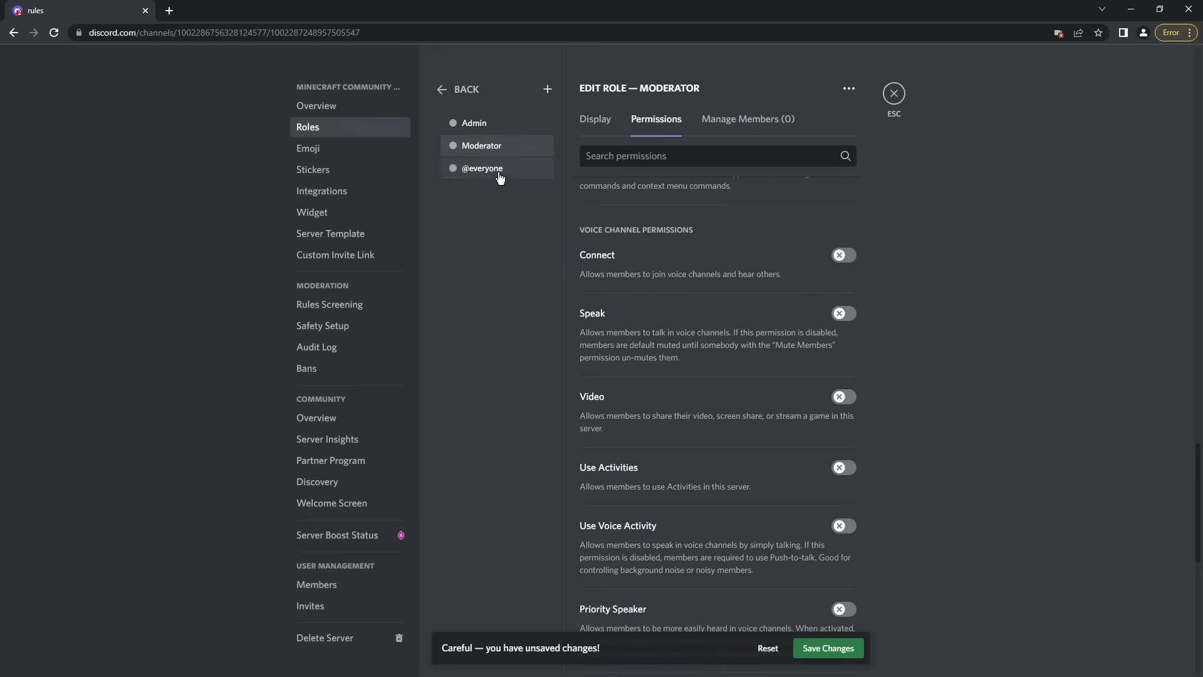
pyautogui.click(472, 168)
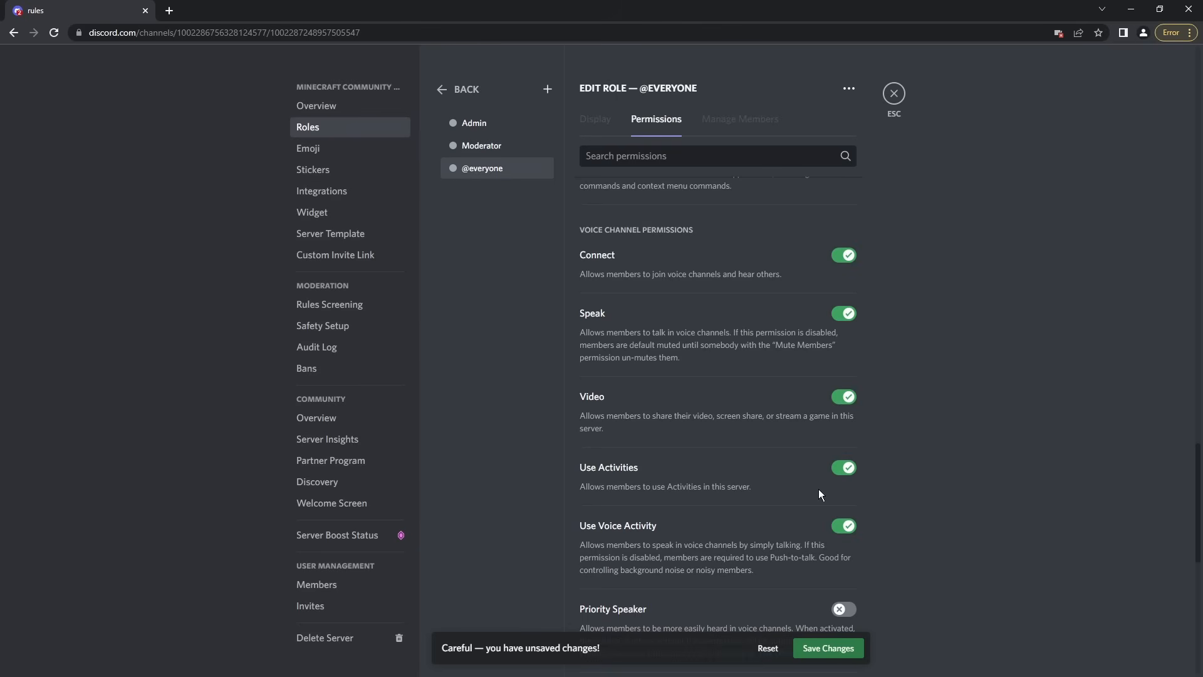
pyautogui.click(474, 145)
pyautogui.scroll(-2, 818, 398)
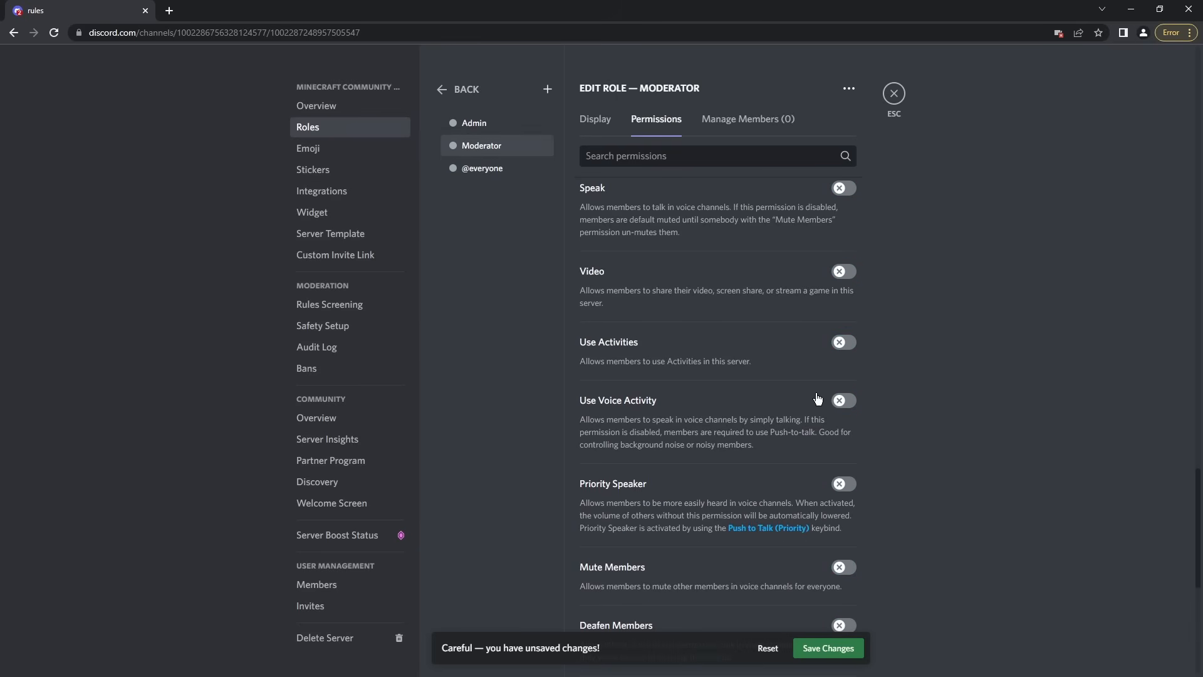
# Give Moderator Priority Speaker, Mute Members, Deafen Members and Move Members.
pyautogui.click(848, 484)
pyautogui.scroll(-1, 815, 479)
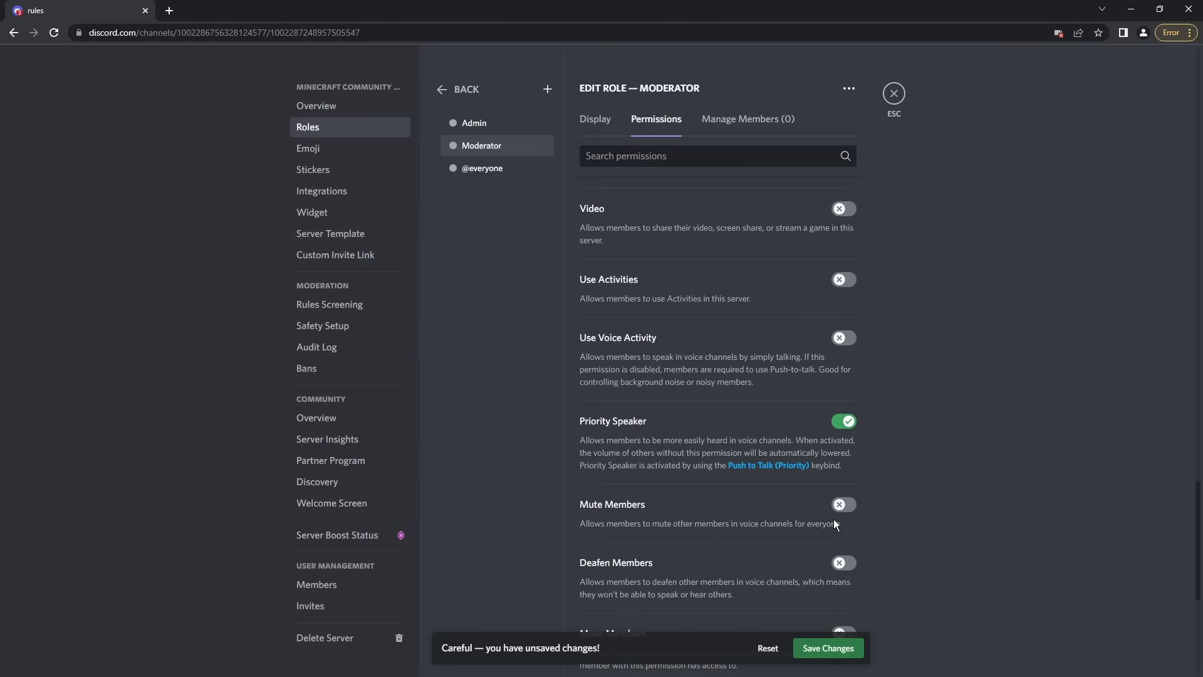
pyautogui.scroll(-1, 849, 513)
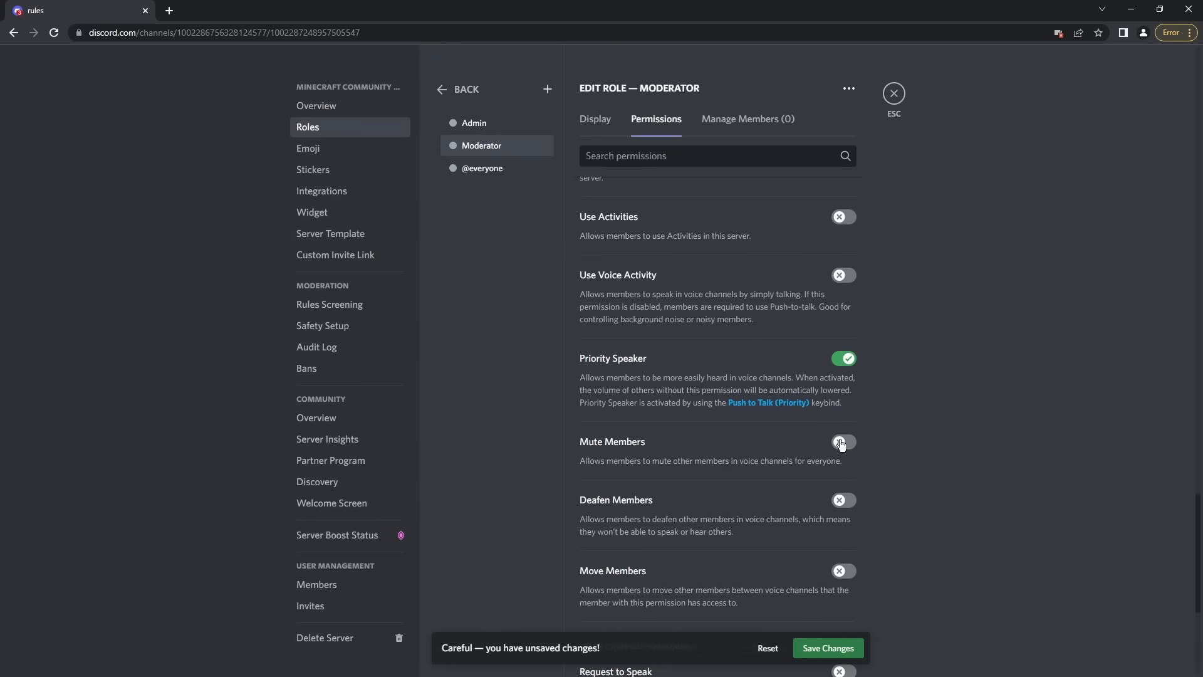
pyautogui.click(844, 442)
pyautogui.click(846, 501)
pyautogui.scroll(-1, 866, 546)
pyautogui.click(849, 509)
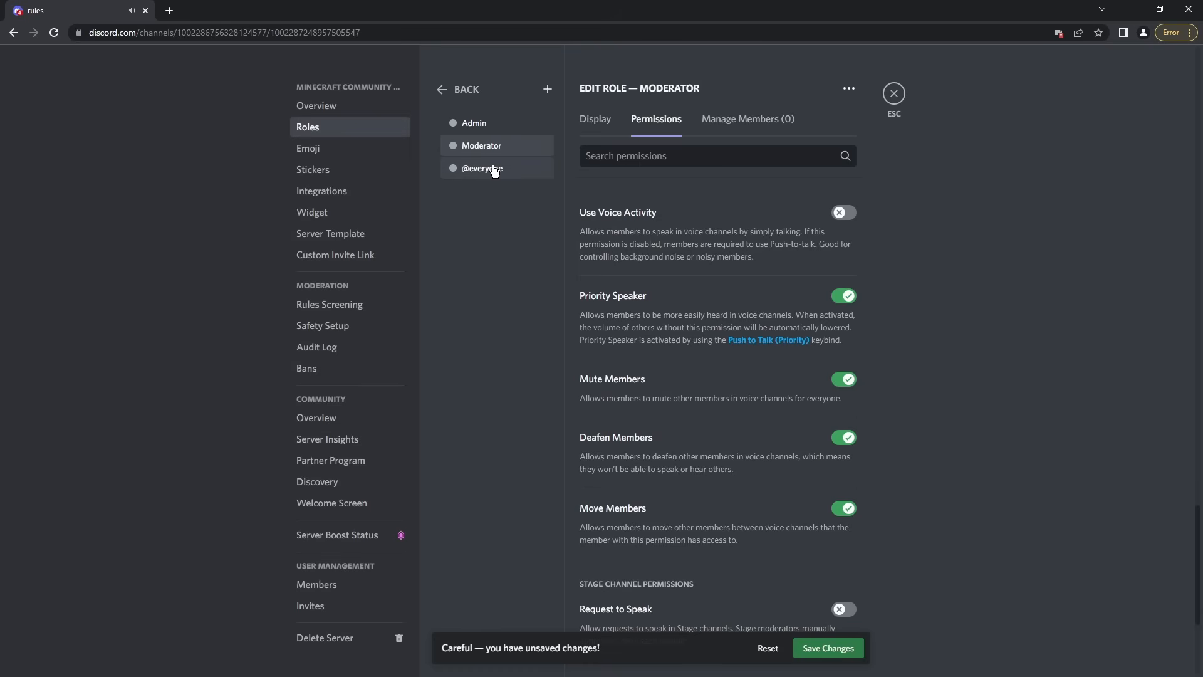
pyautogui.click(495, 169)
pyautogui.scroll(4, 846, 338)
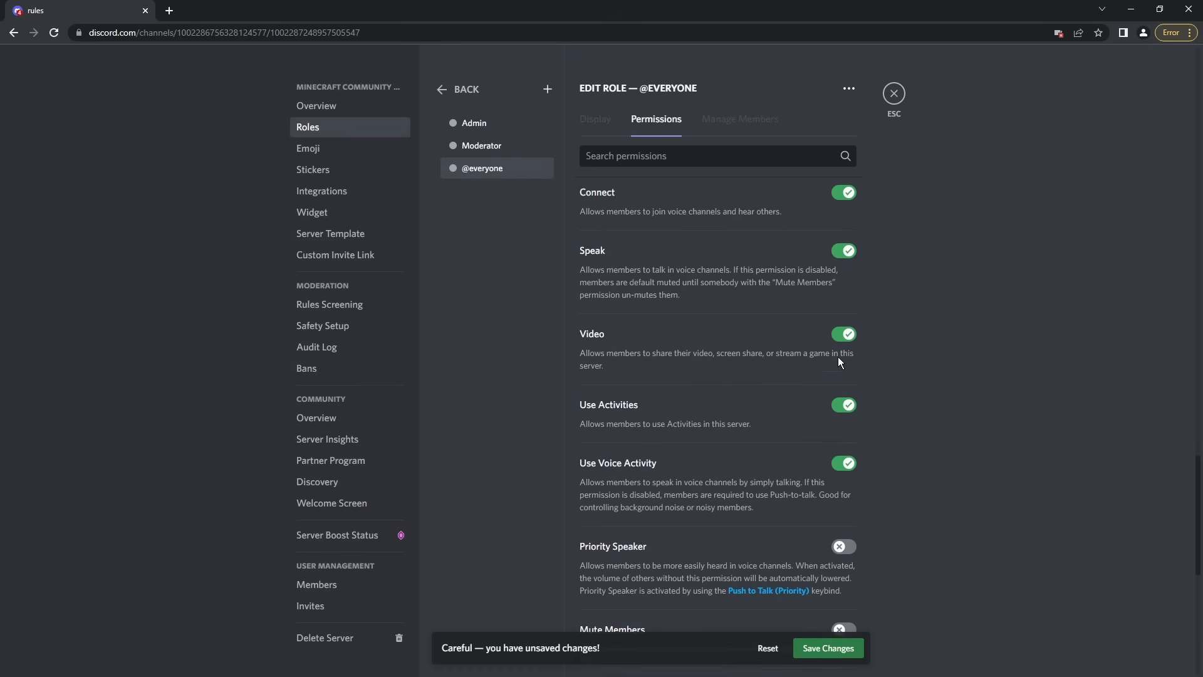
pyautogui.scroll(1, 815, 339)
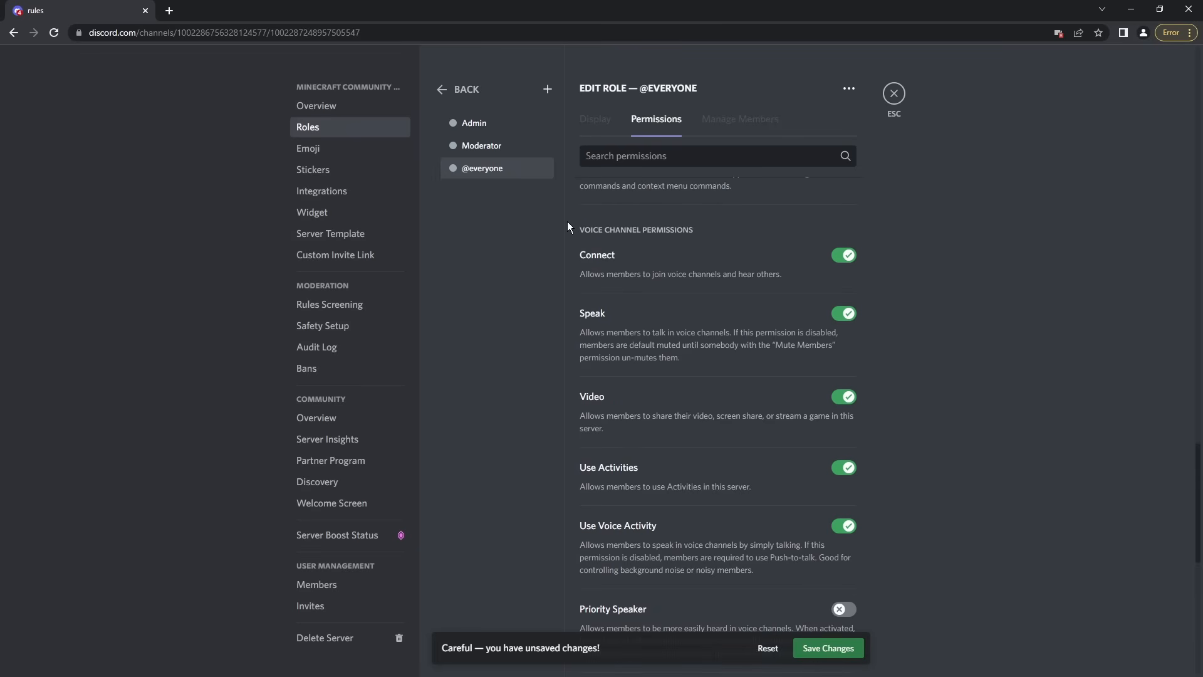
pyautogui.scroll(-2, 678, 277)
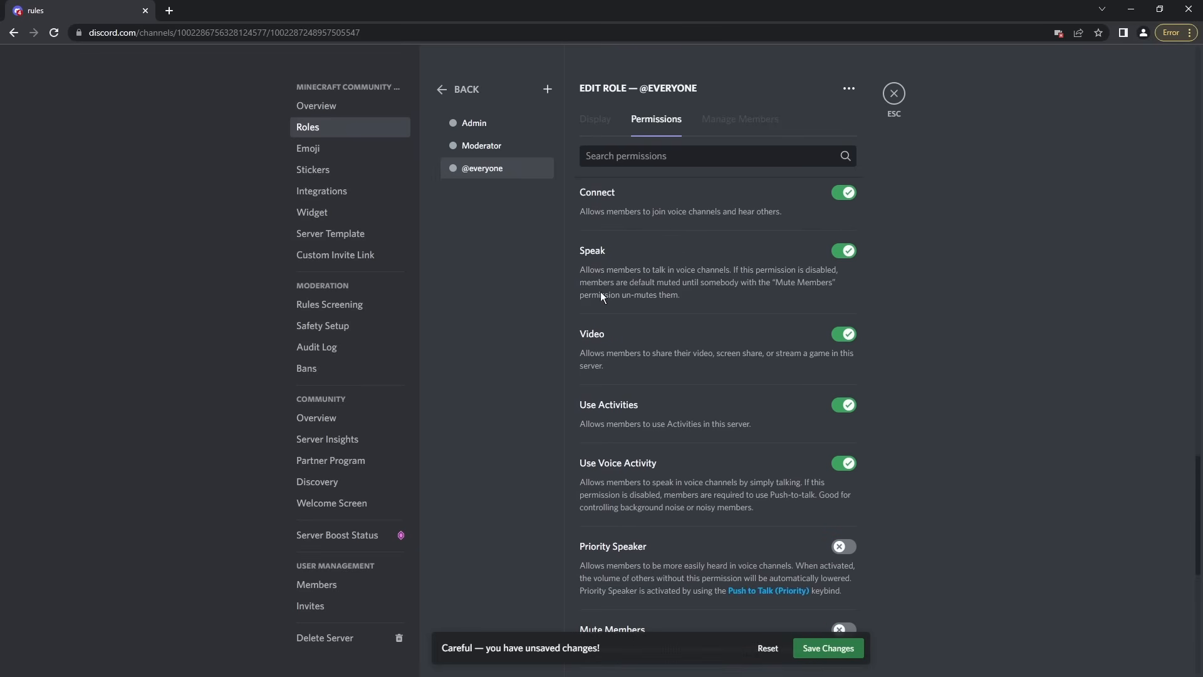
pyautogui.scroll(-2, 821, 314)
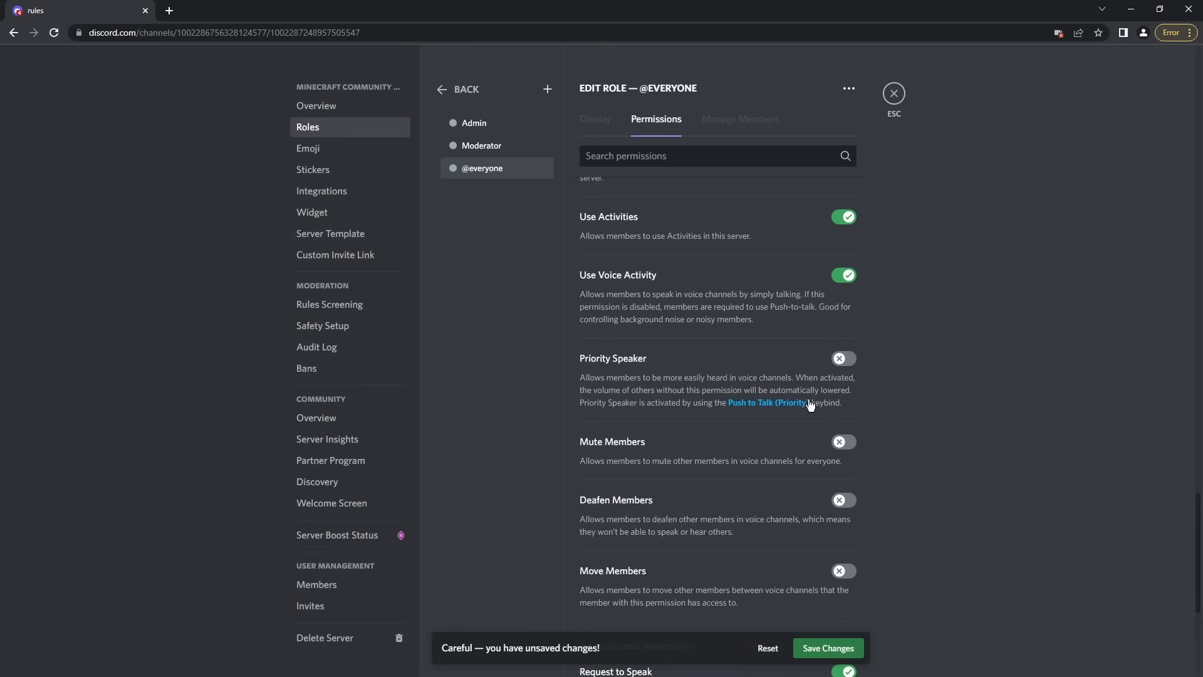
pyautogui.scroll(-1, 856, 348)
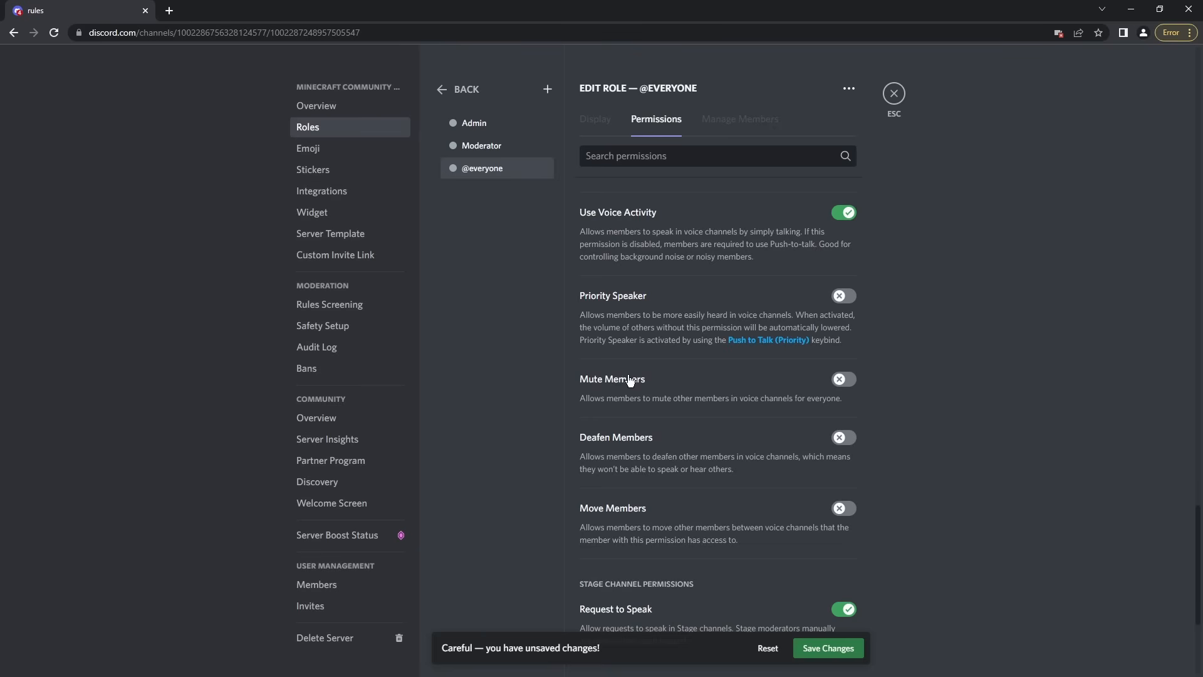
pyautogui.click(480, 146)
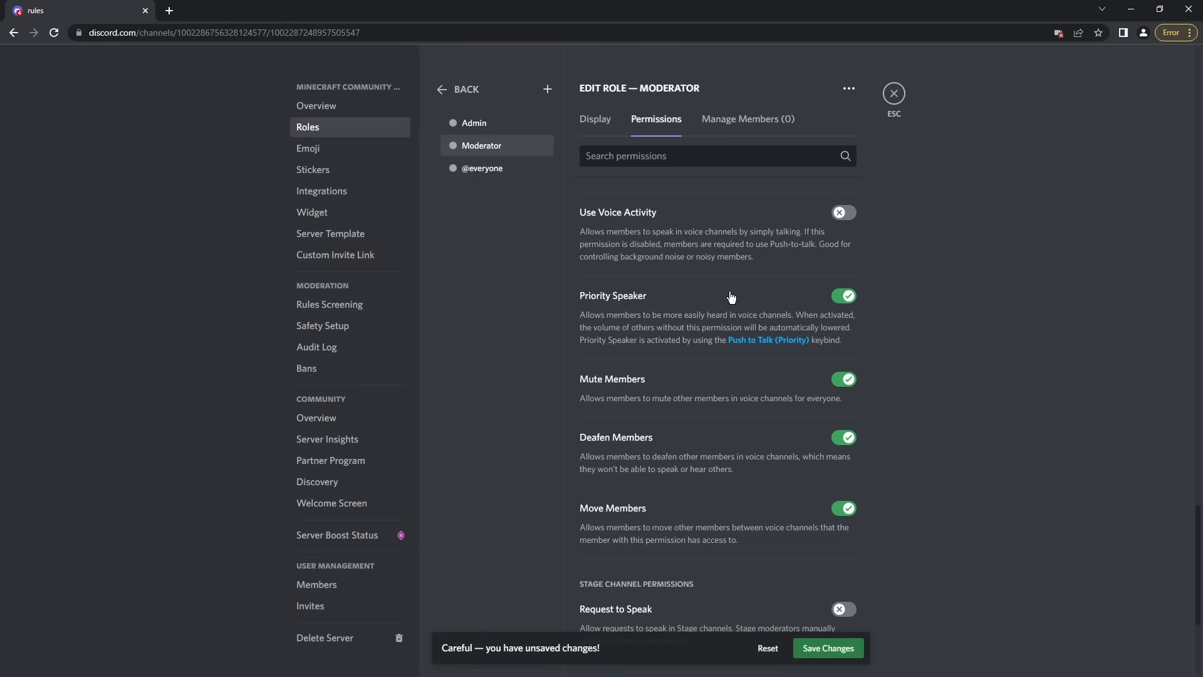
pyautogui.scroll(4, 760, 503)
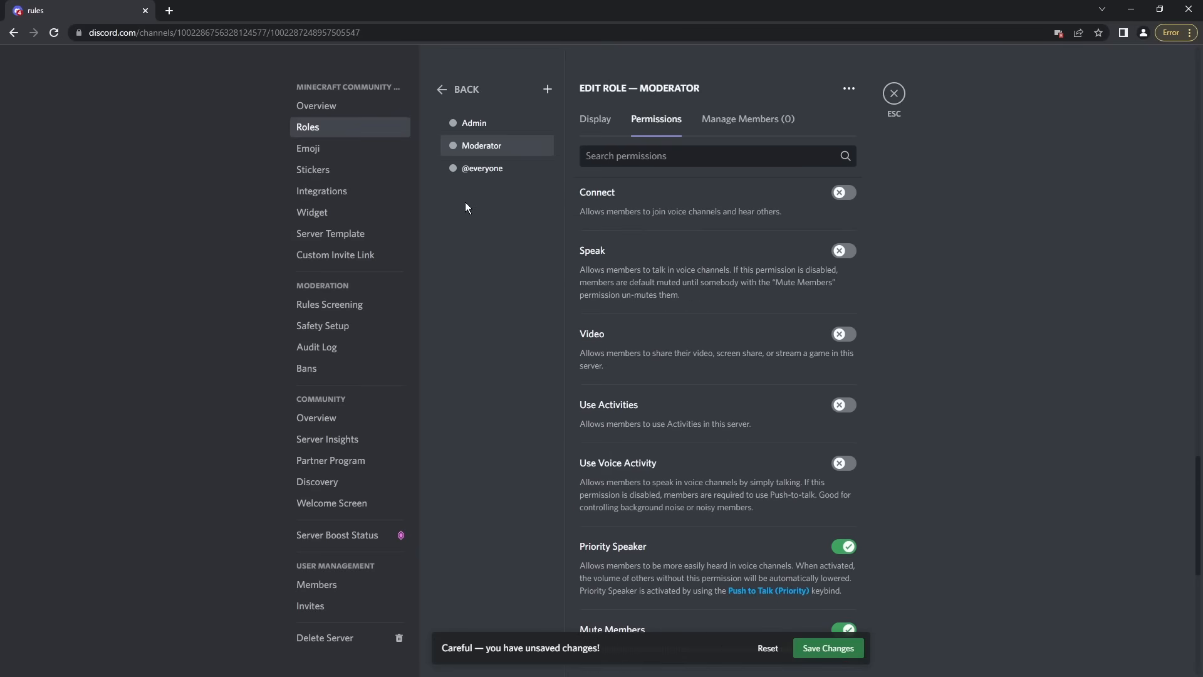
pyautogui.click(484, 169)
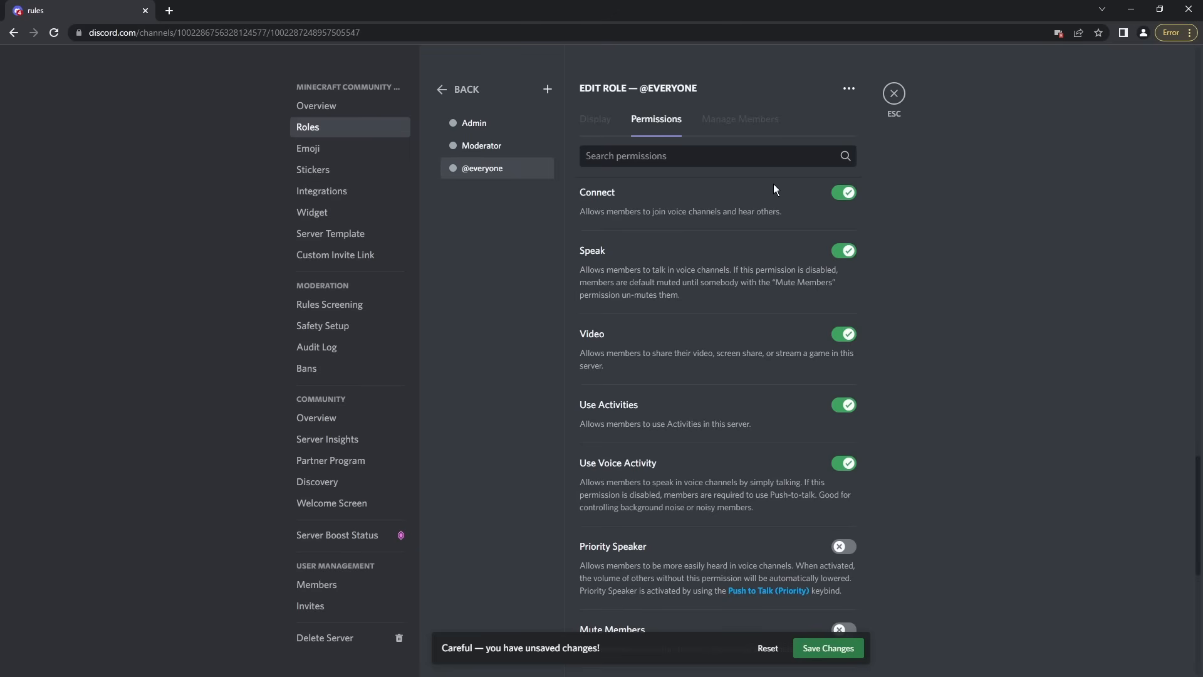
pyautogui.click(480, 151)
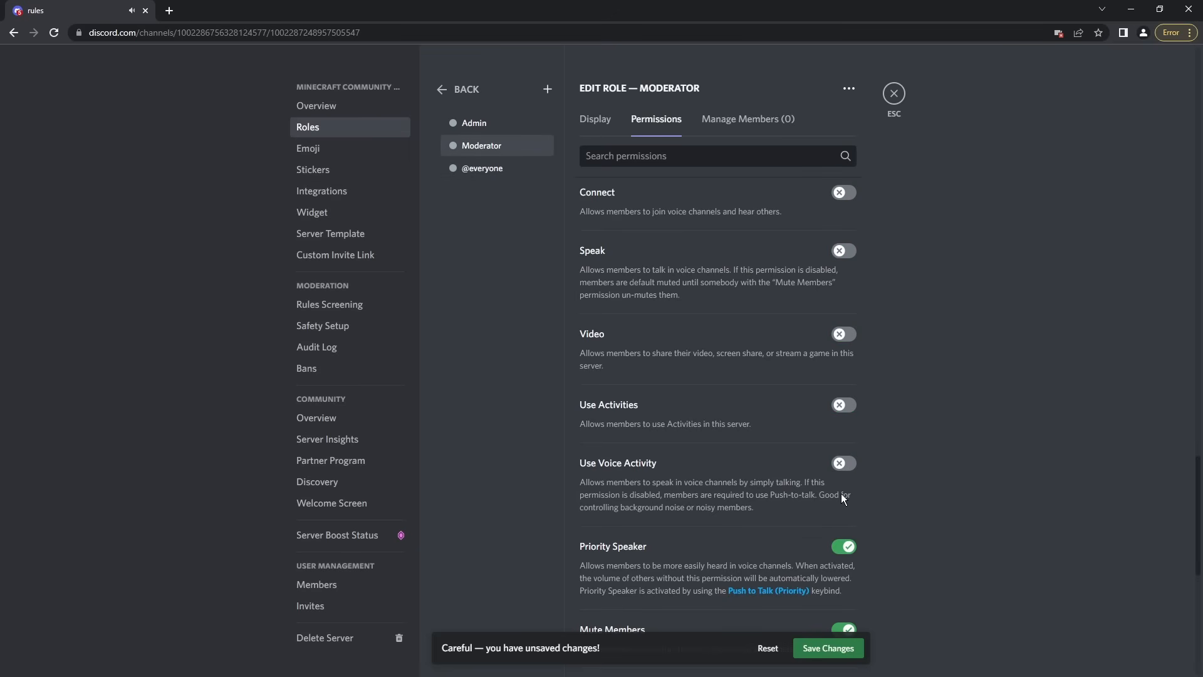
pyautogui.scroll(-5, 839, 451)
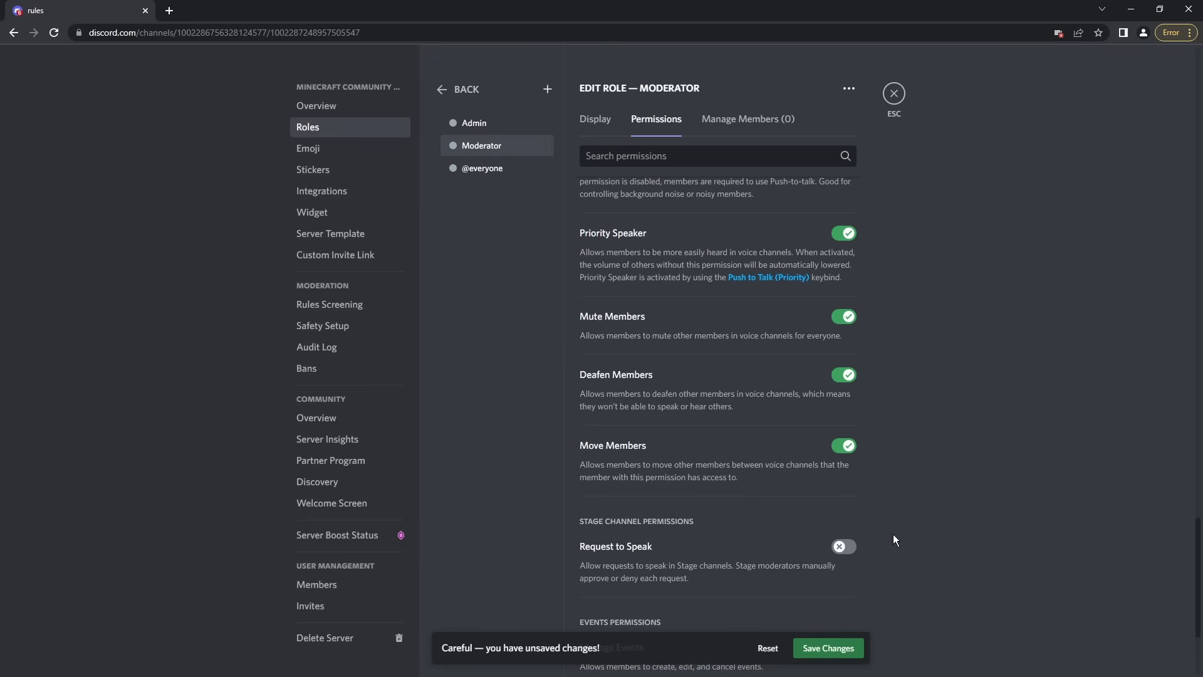
pyautogui.scroll(-2, 710, 479)
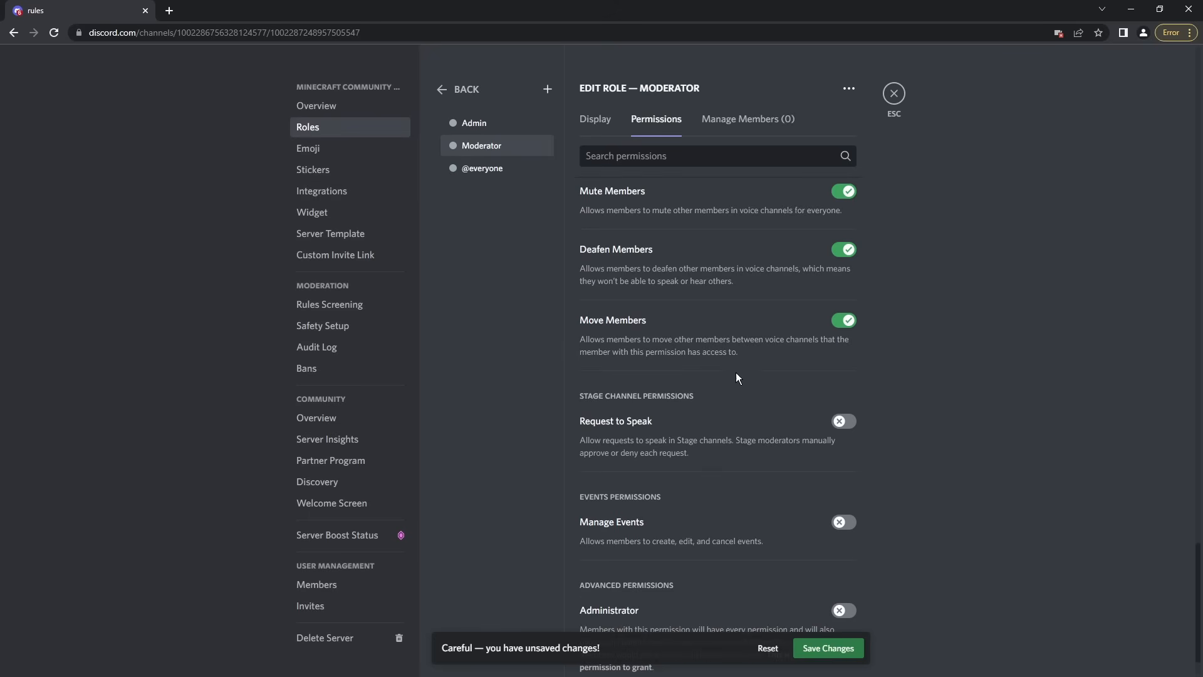
pyautogui.click(844, 423)
pyautogui.click(489, 170)
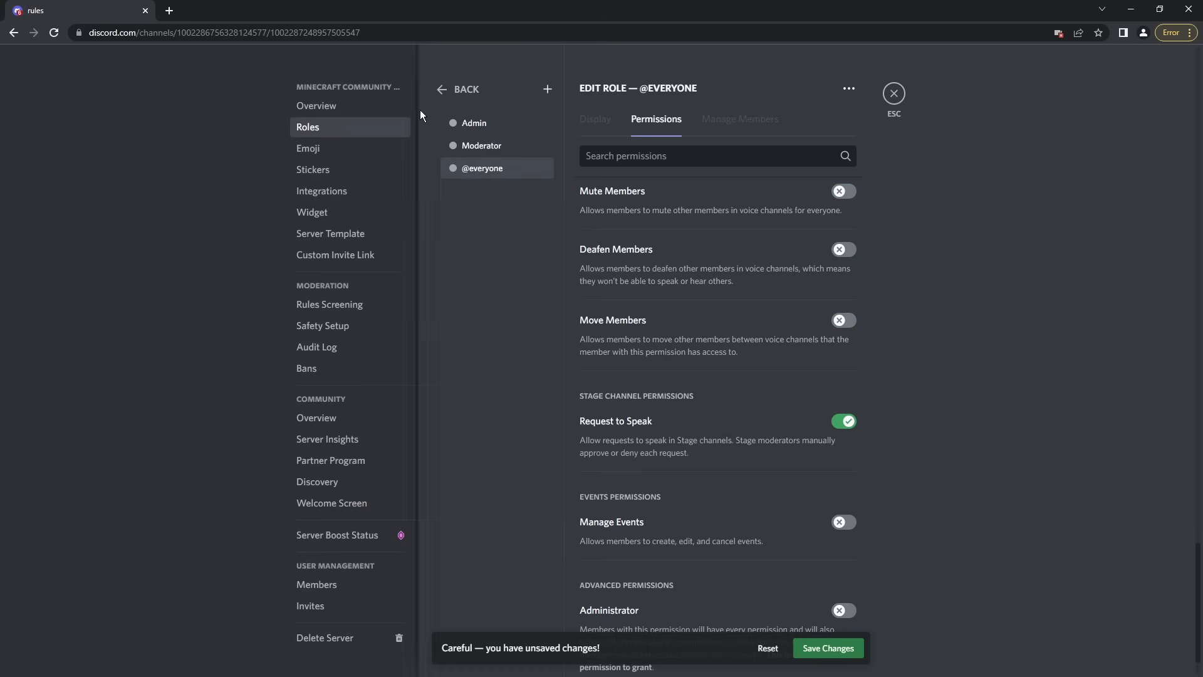
pyautogui.click(481, 146)
# Turn on Manage Events for Moderator, save all role changes, and close Server Settings.
pyautogui.scroll(-1, 730, 442)
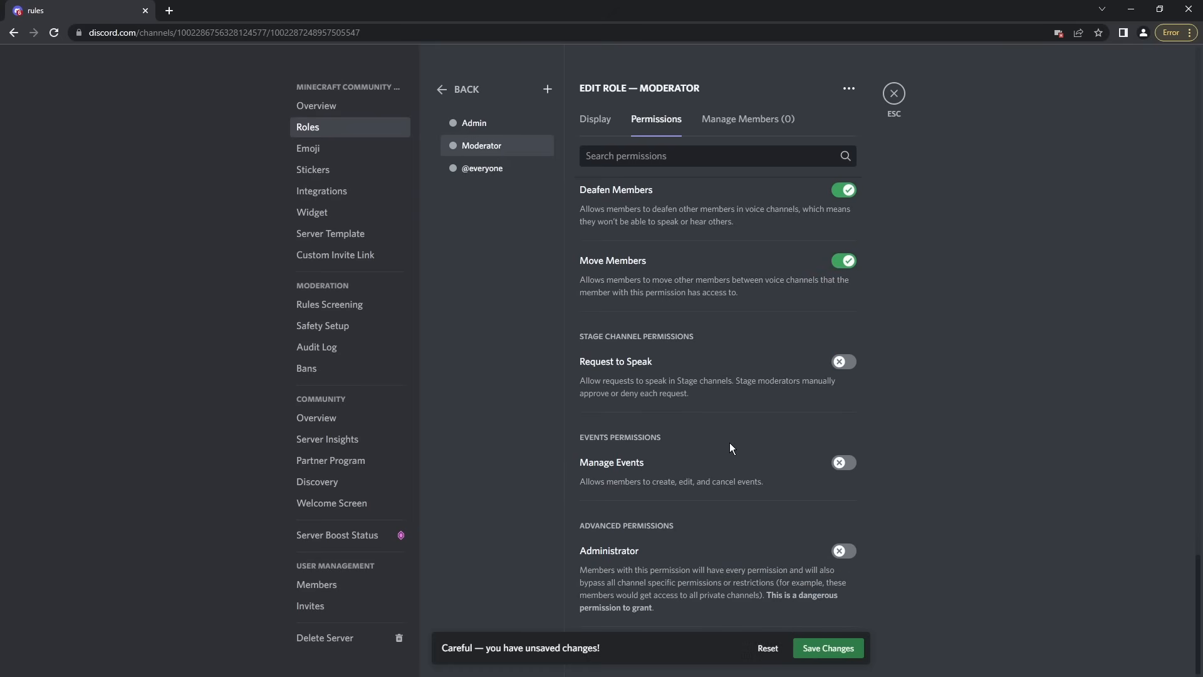
pyautogui.click(844, 468)
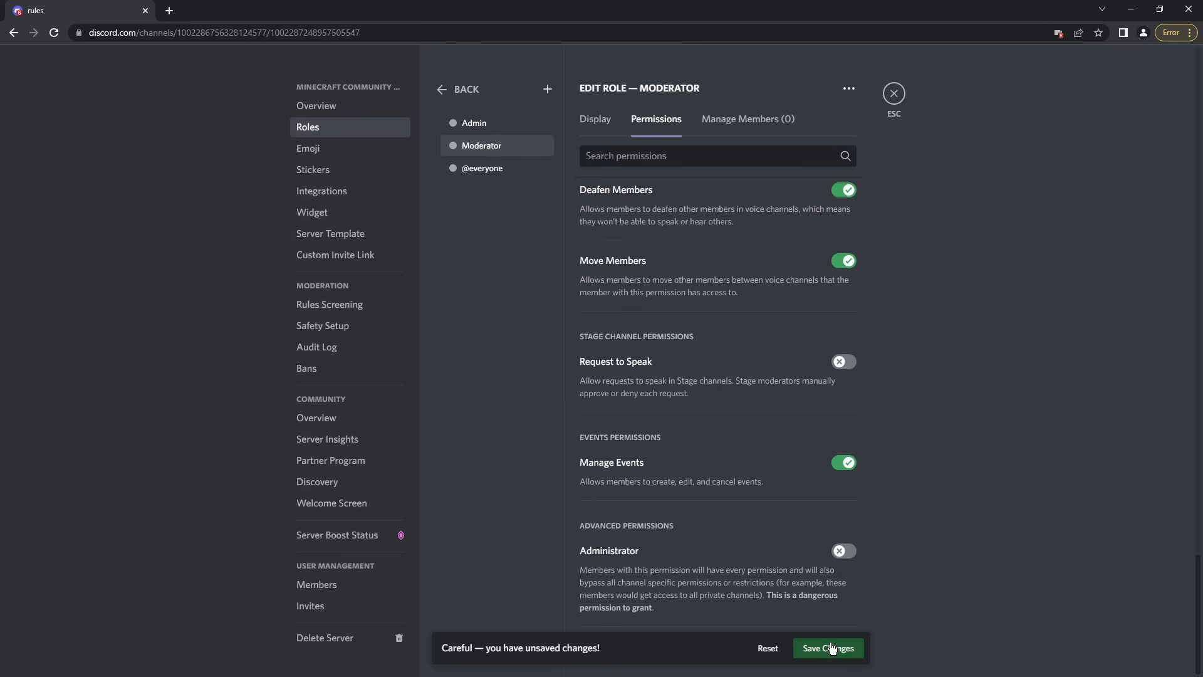
pyautogui.click(830, 648)
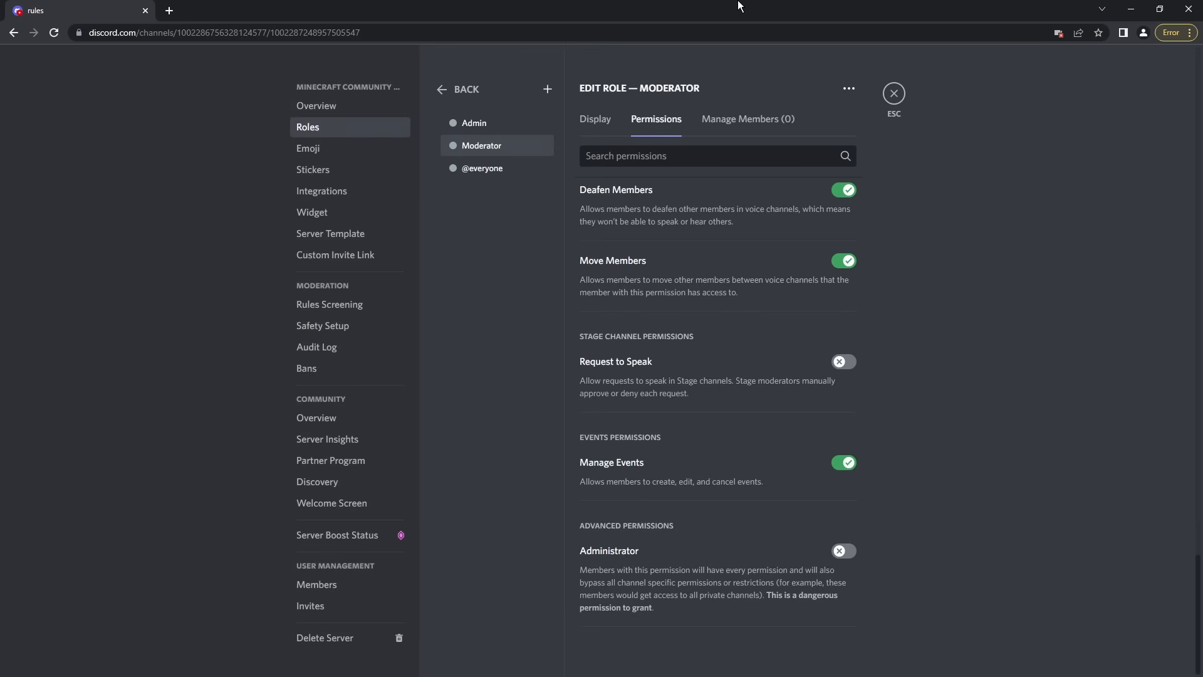
pyautogui.click(894, 94)
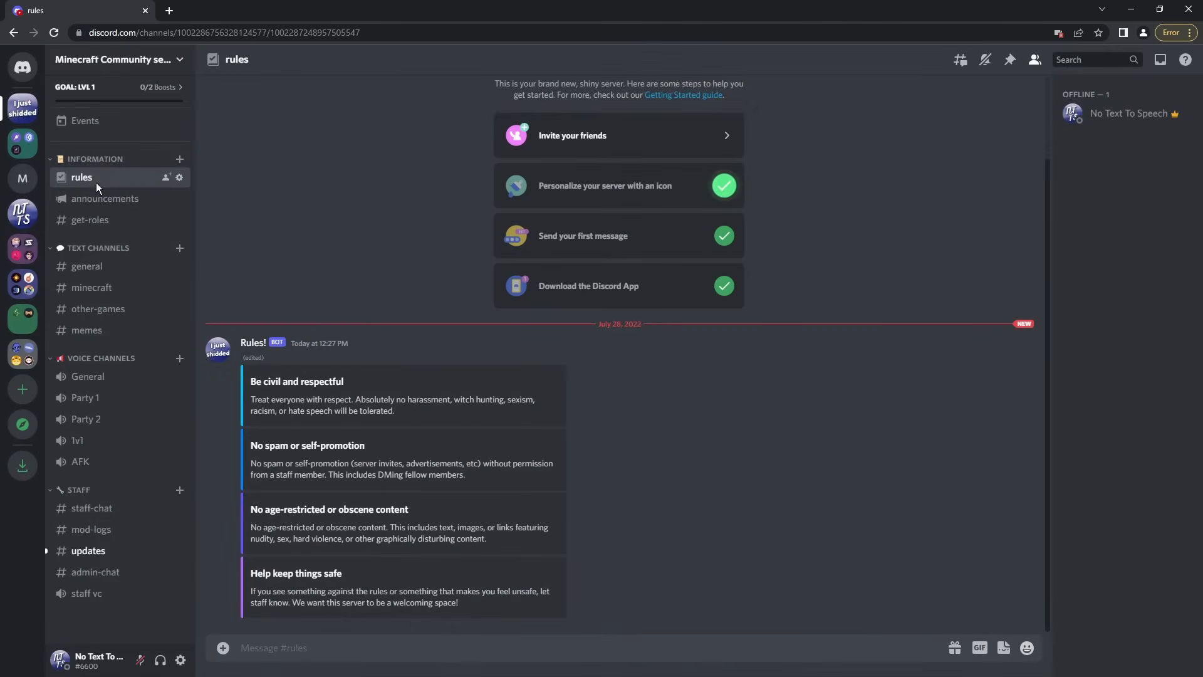
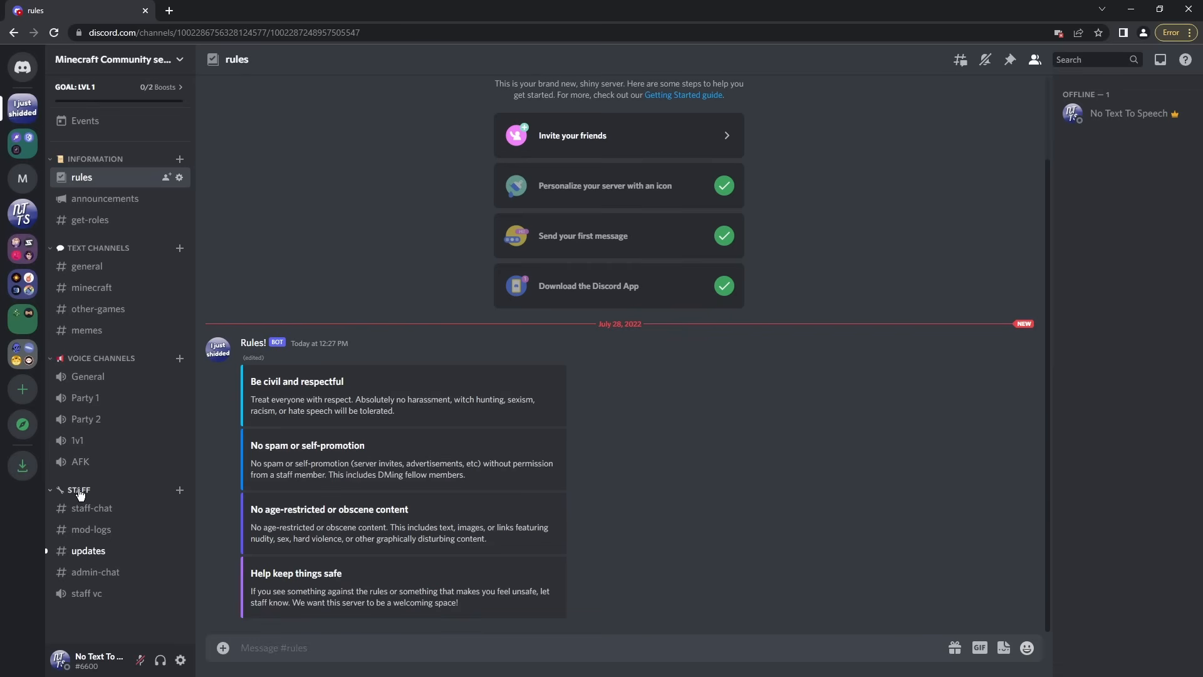
# Make the STAFF category private, add the Moderator role as allowed, and save.
pyautogui.rightClick(79, 495)
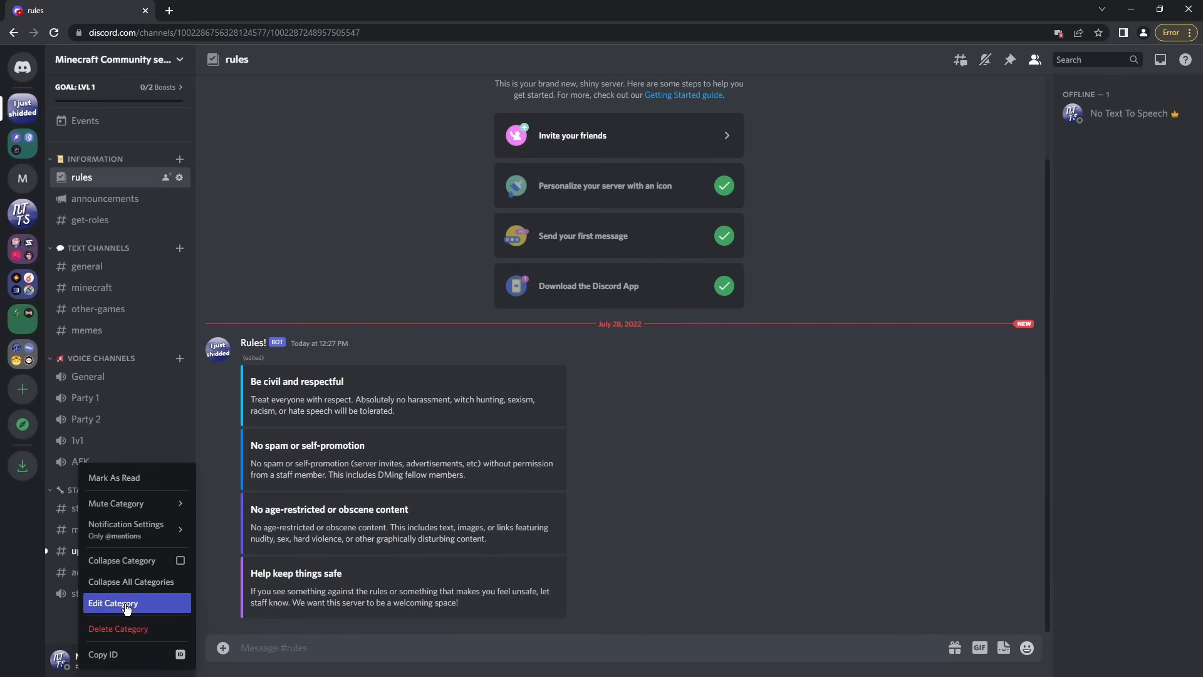
pyautogui.click(133, 604)
pyautogui.click(343, 130)
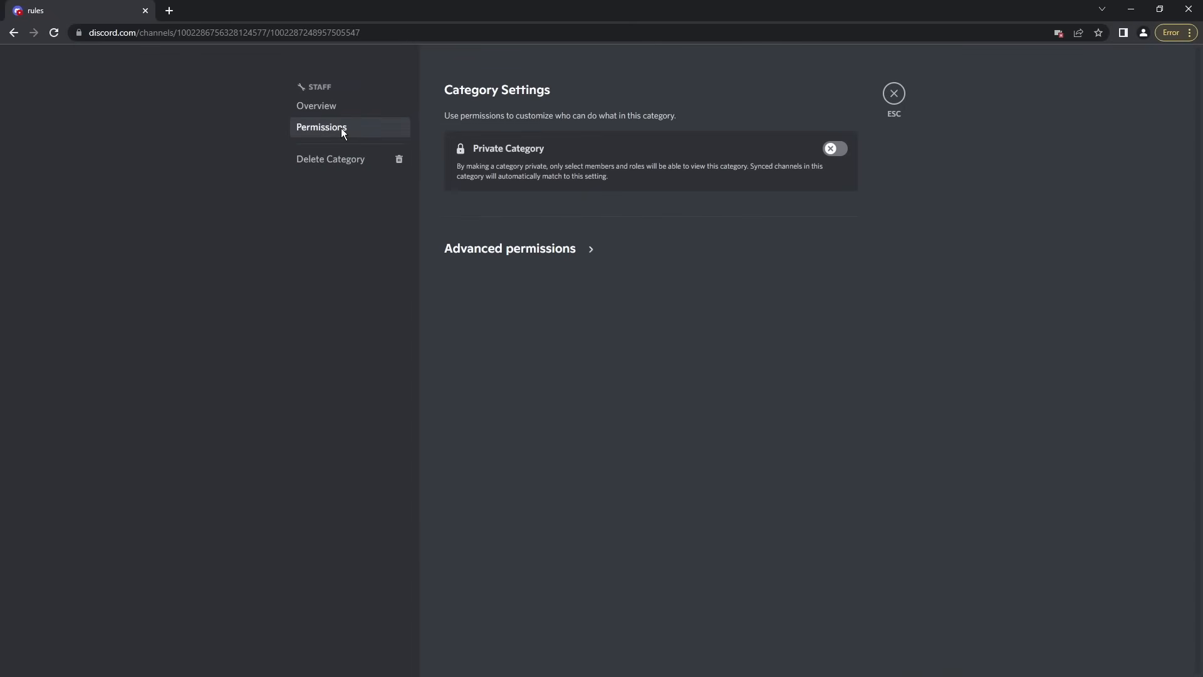
pyautogui.click(833, 150)
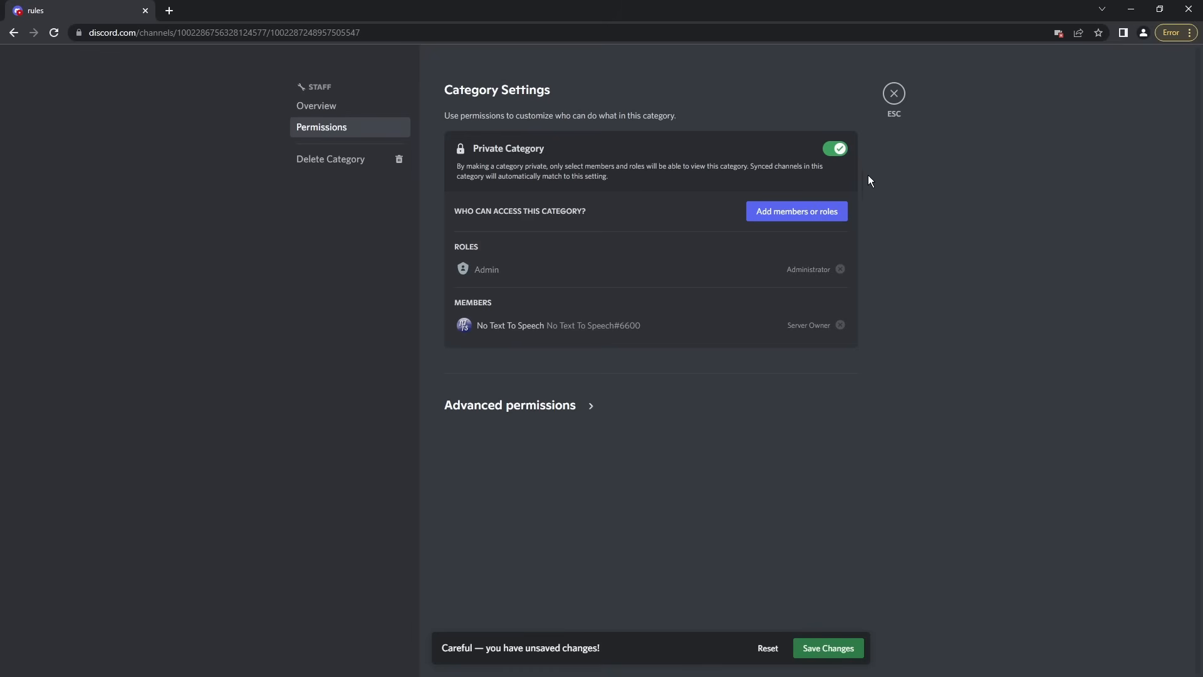
pyautogui.click(777, 215)
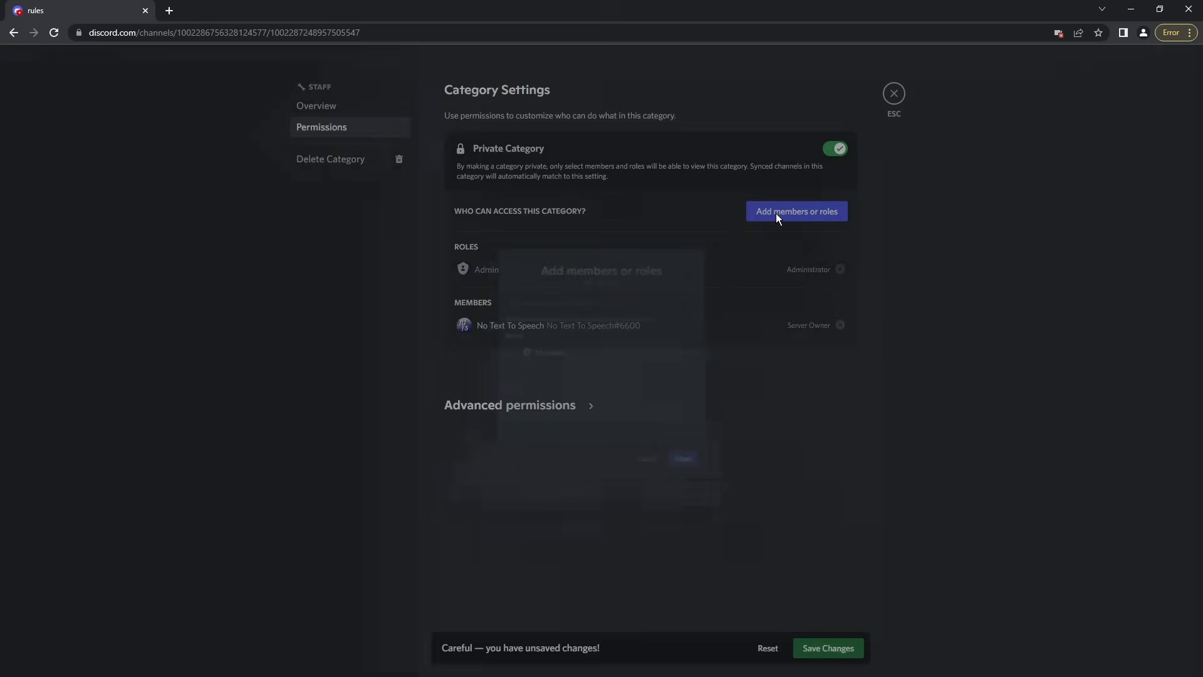
pyautogui.click(481, 351)
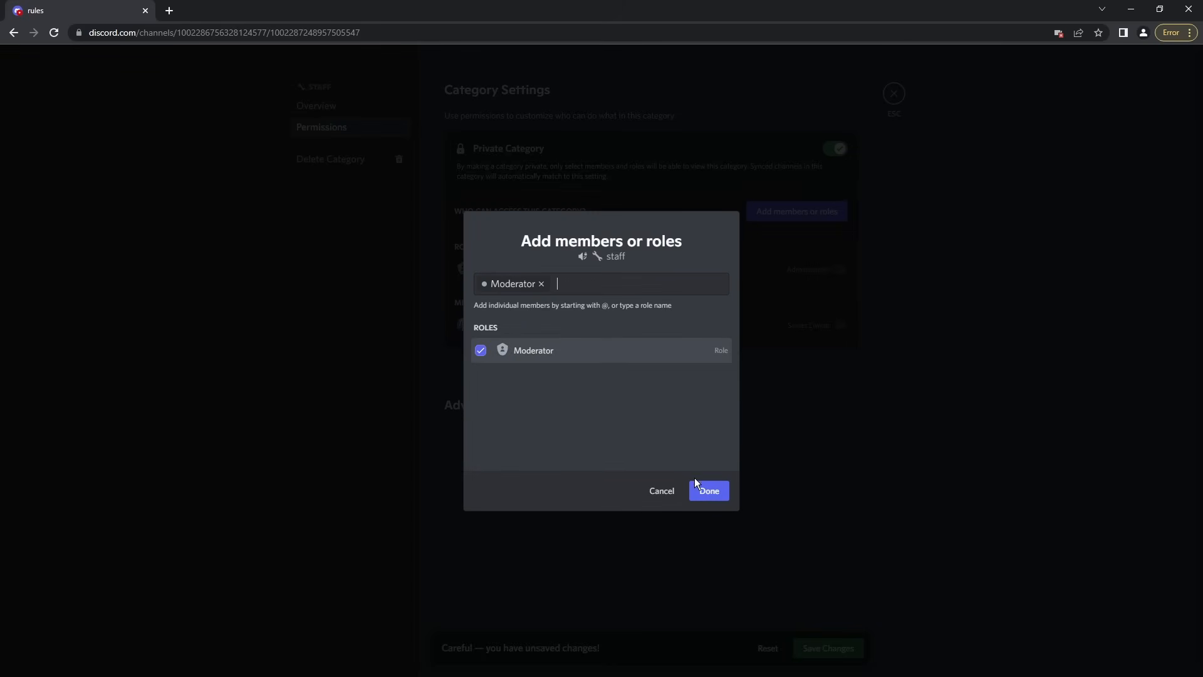
pyautogui.click(703, 500)
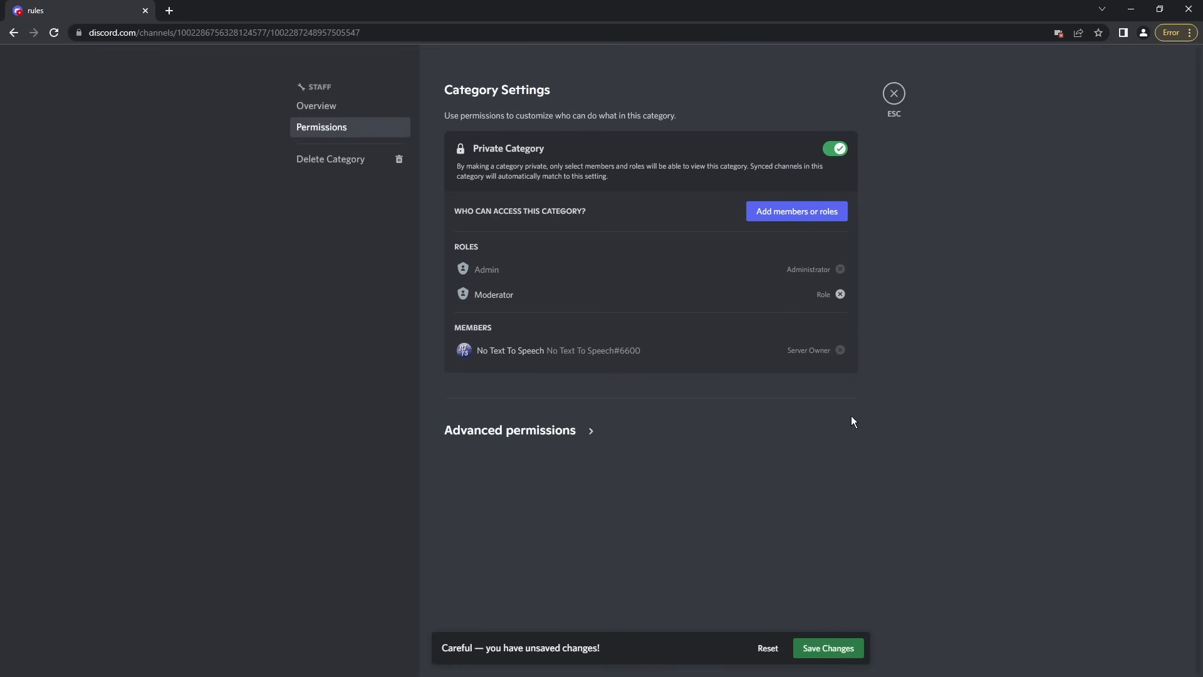
pyautogui.click(840, 652)
pyautogui.click(894, 95)
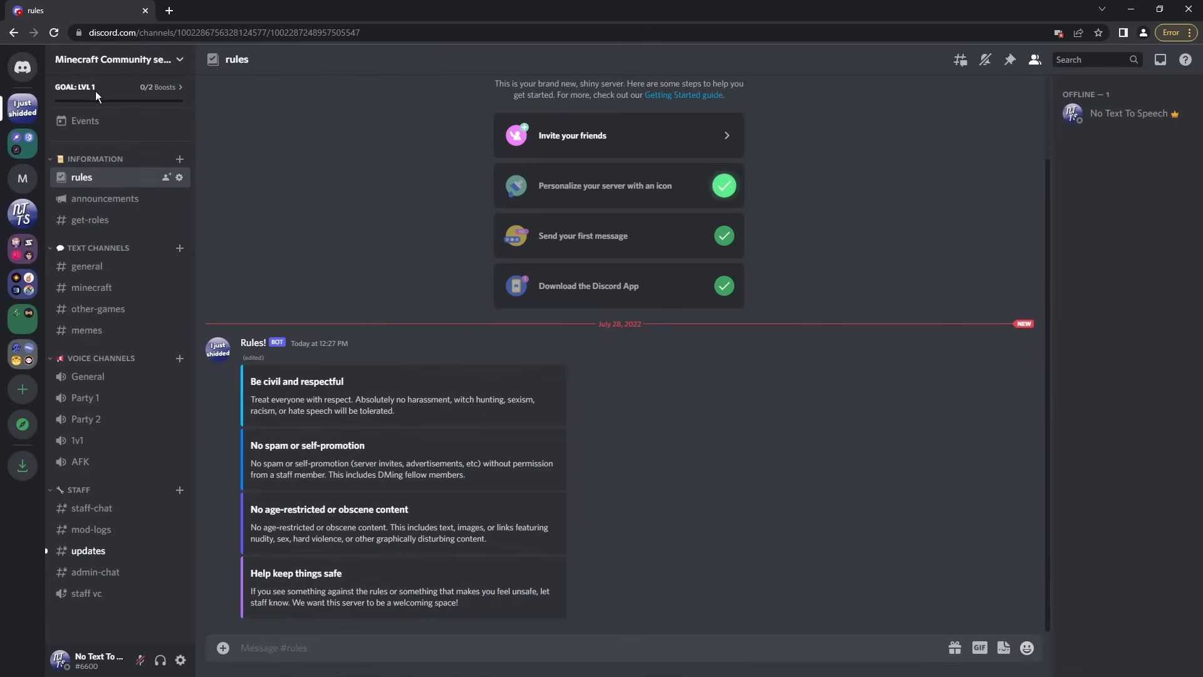
pyautogui.click(132, 63)
pyautogui.click(128, 140)
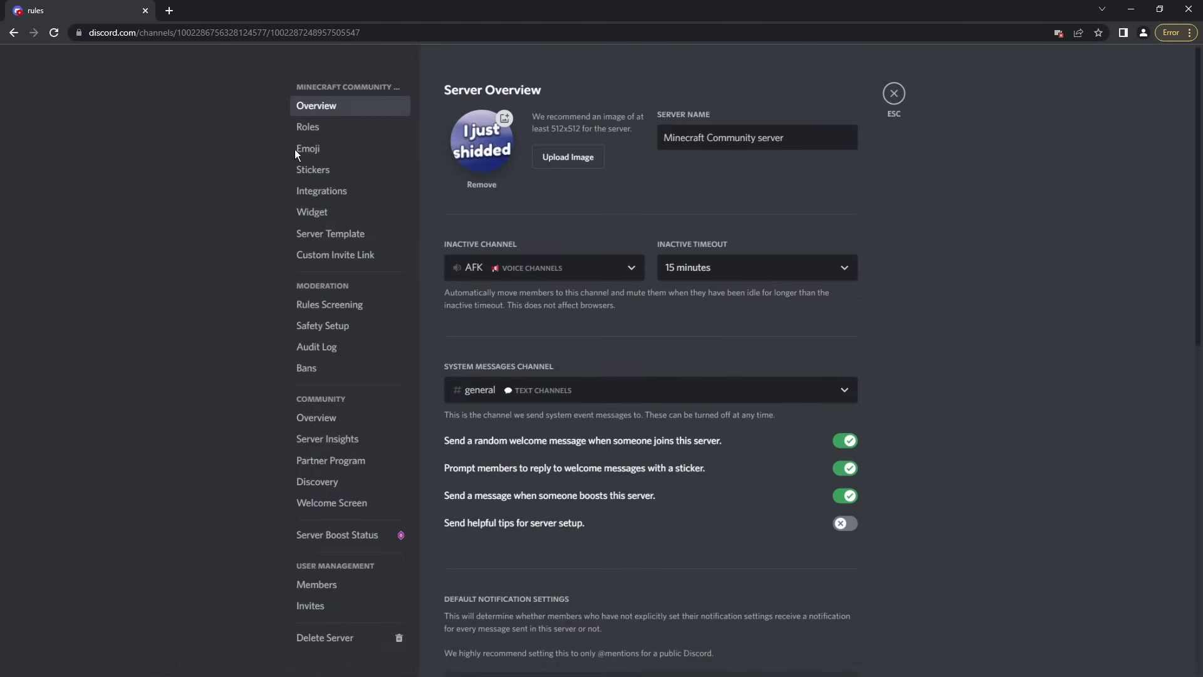
pyautogui.click(308, 127)
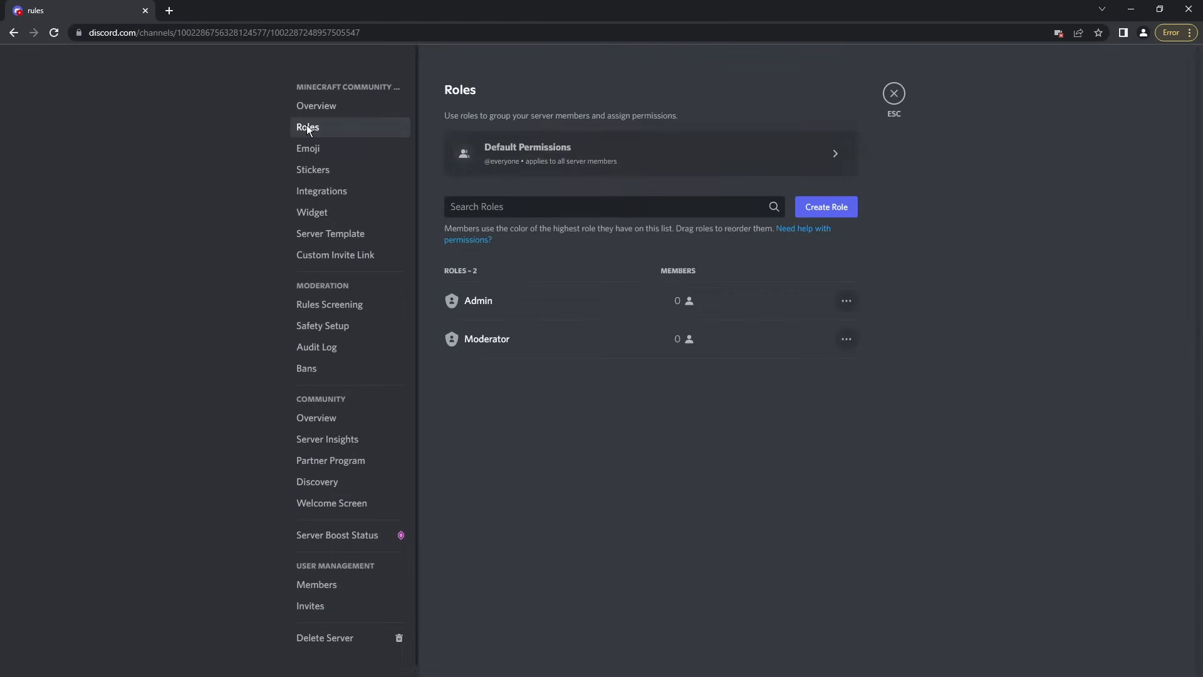
pyautogui.click(608, 346)
pyautogui.scroll(-3, 660, 523)
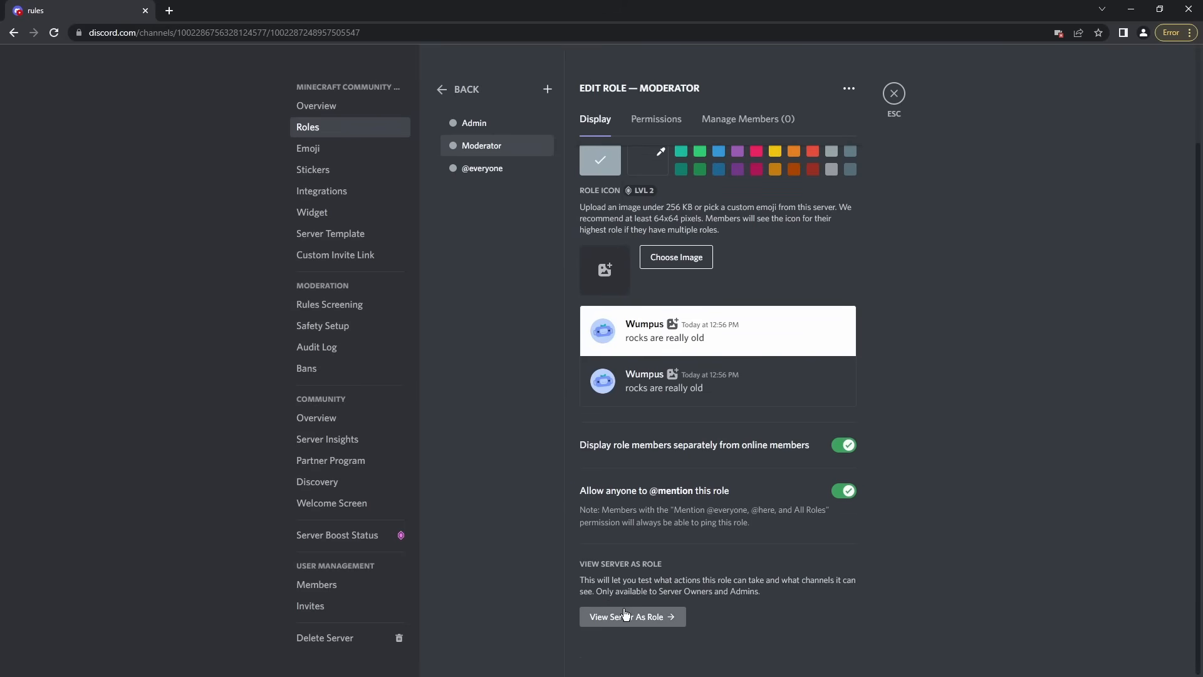
pyautogui.click(621, 617)
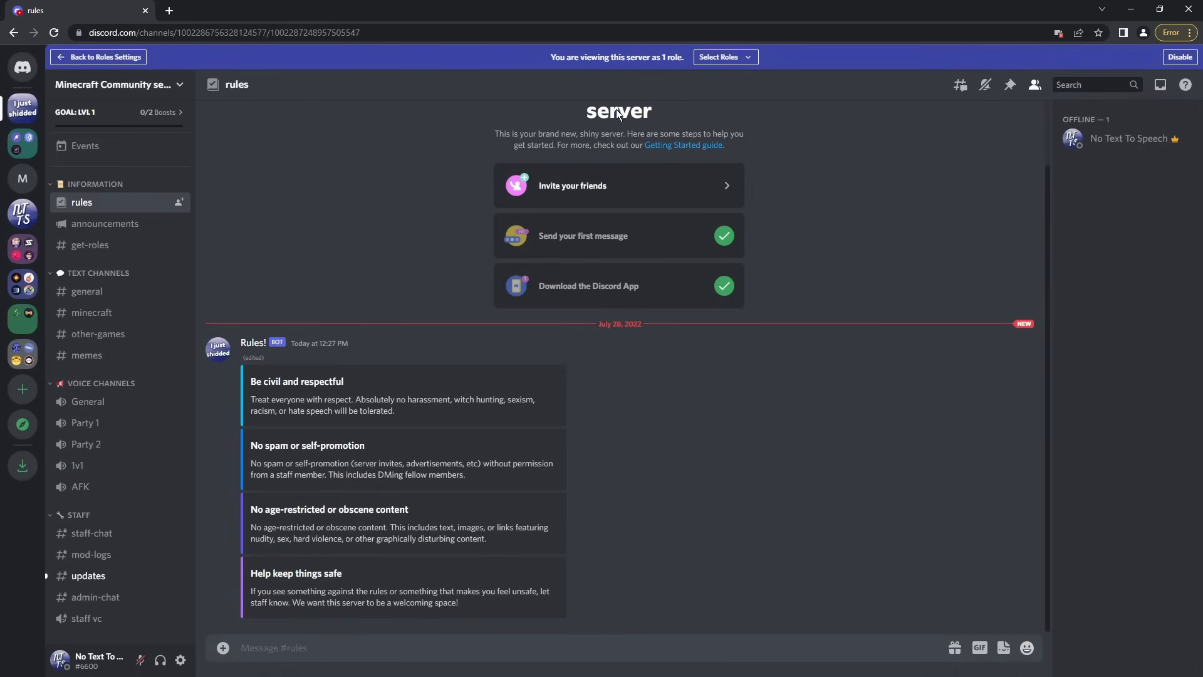
pyautogui.click(735, 59)
pyautogui.click(799, 146)
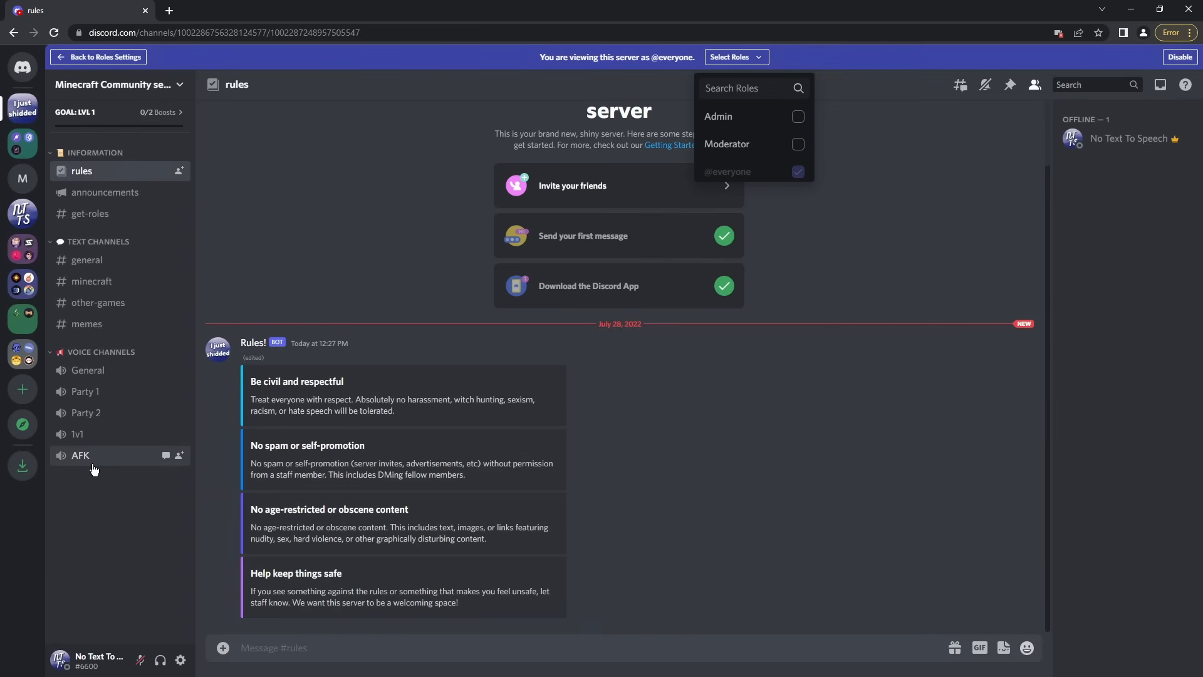
pyautogui.click(1180, 57)
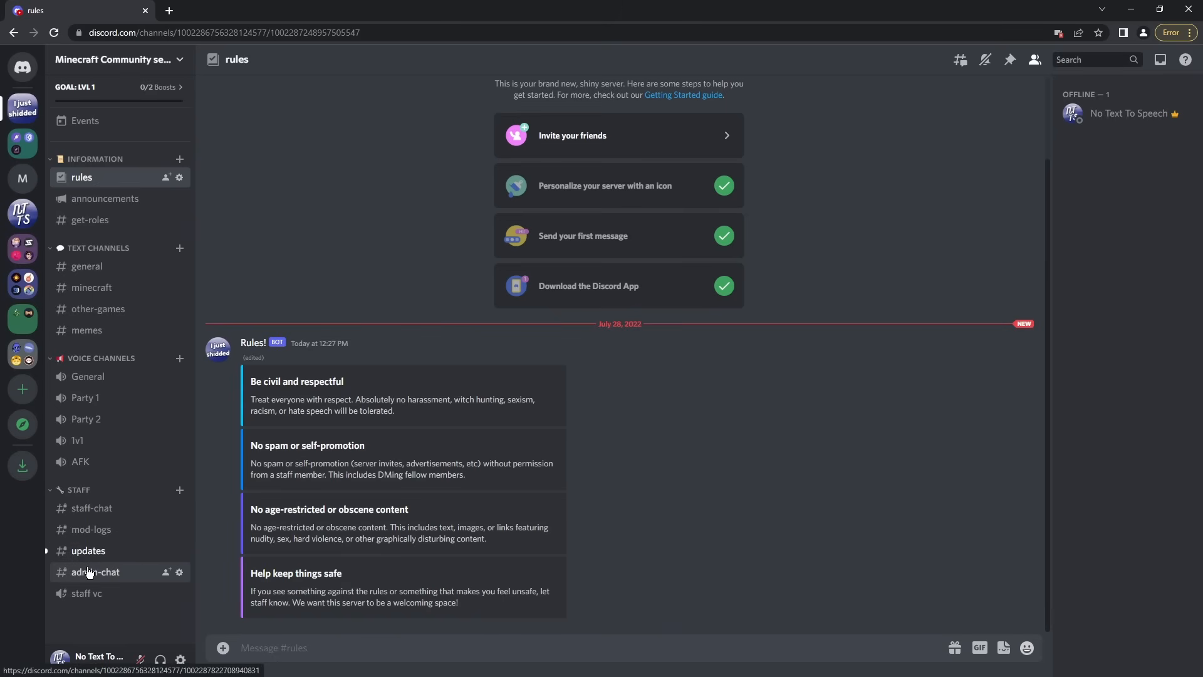
pyautogui.click(113, 59)
pyautogui.click(119, 140)
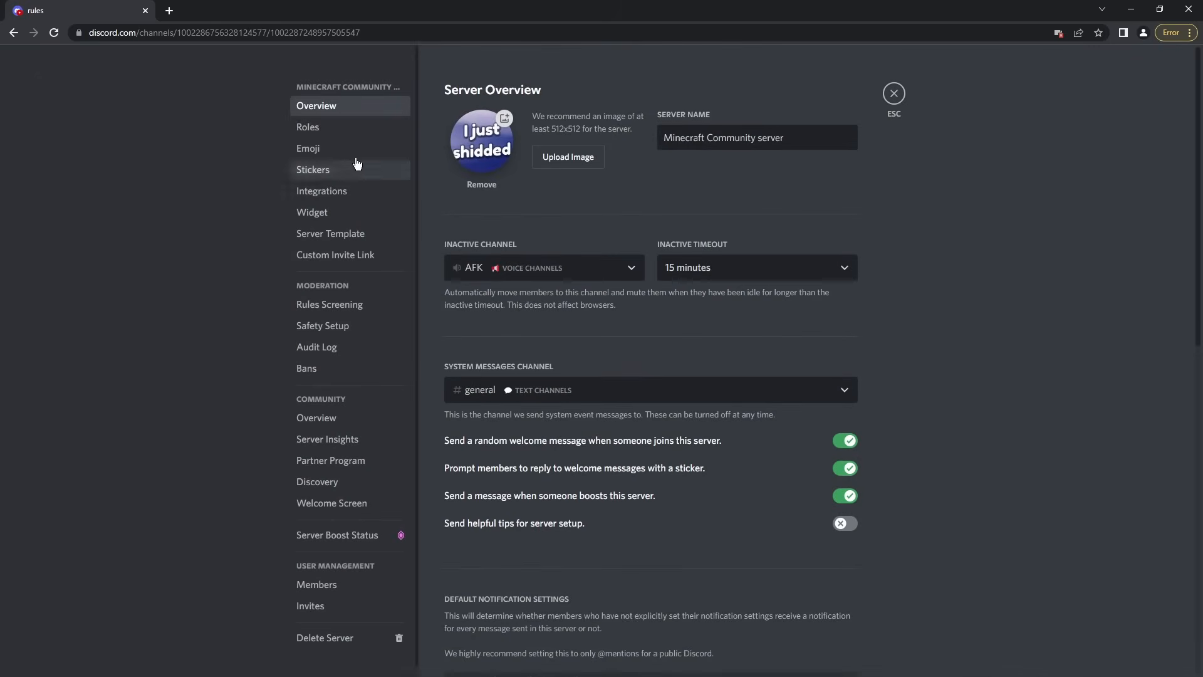
pyautogui.click(308, 127)
pyautogui.click(495, 341)
pyautogui.scroll(-3, 650, 610)
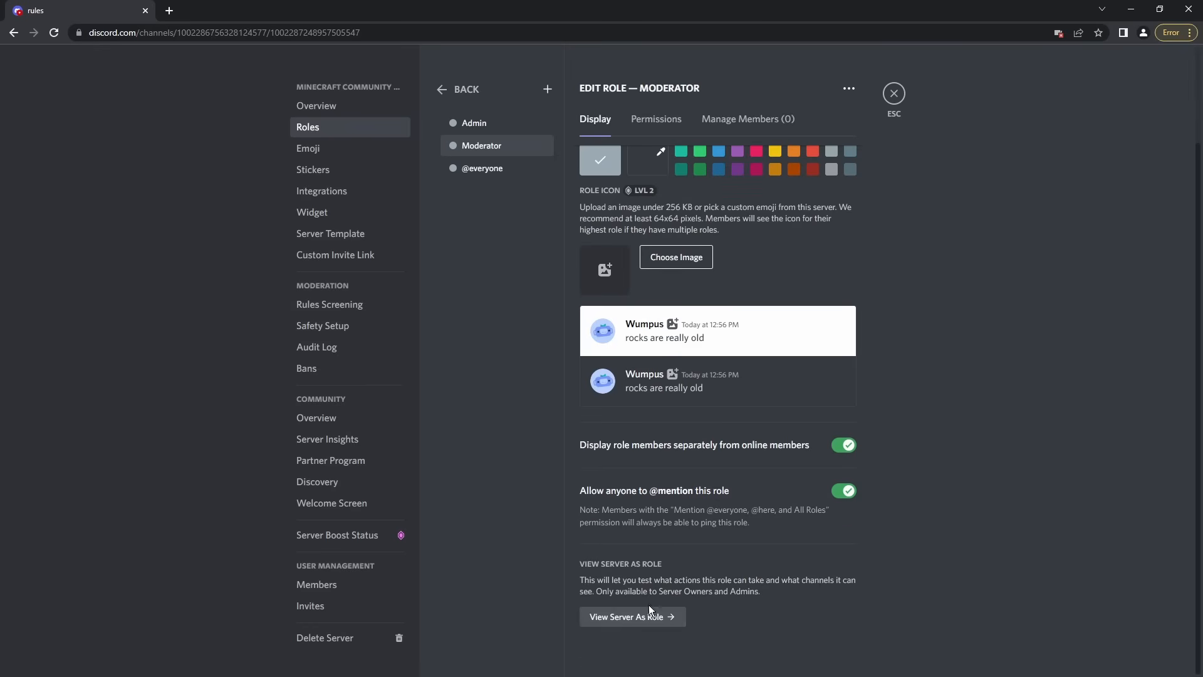
pyautogui.click(650, 617)
pyautogui.click(725, 57)
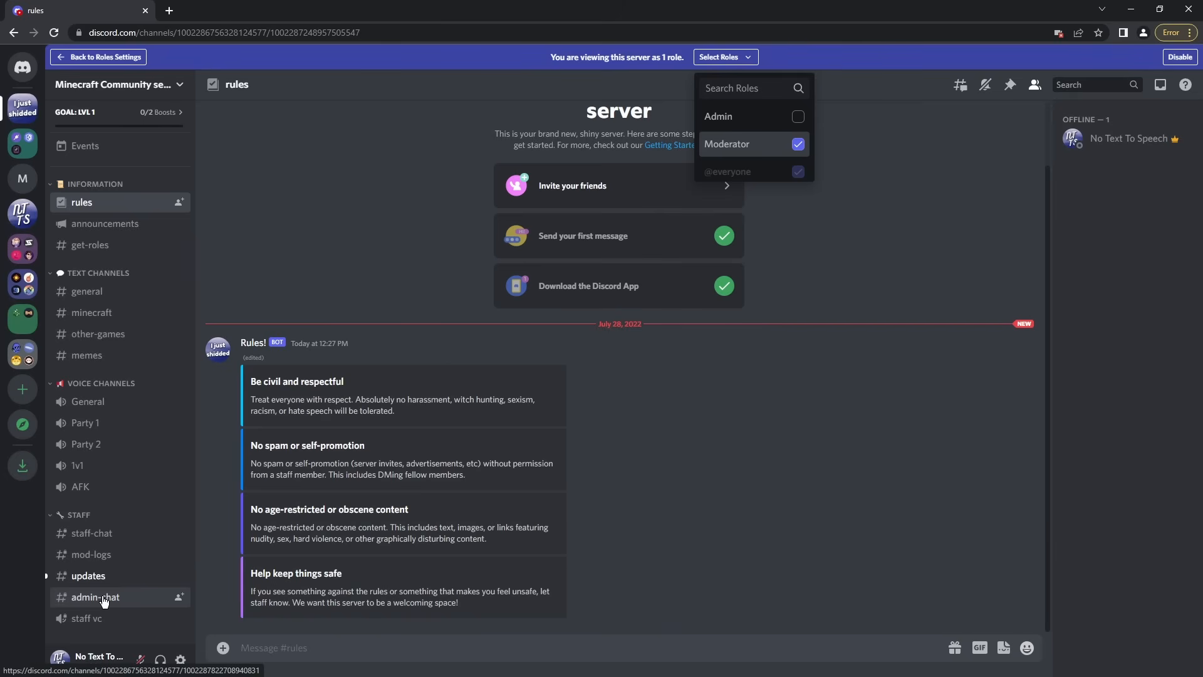
pyautogui.click(1180, 57)
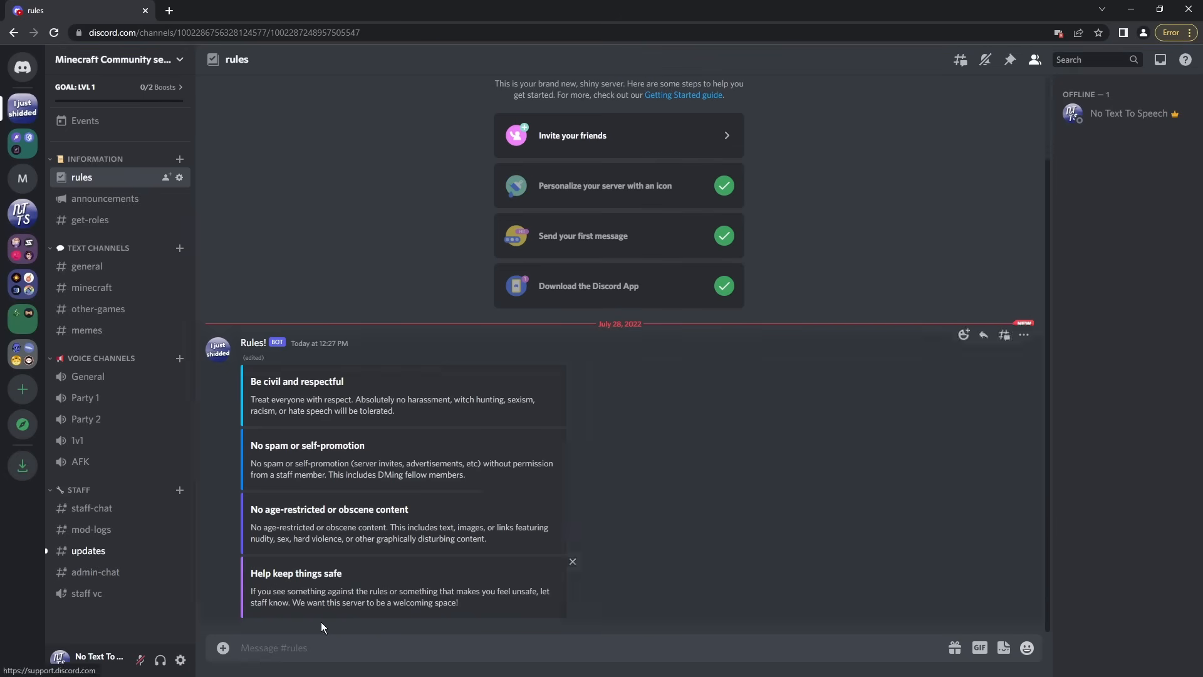
# Delete the Moderator role's permission entry from the admin-chat channel.
pyautogui.rightClick(72, 571)
pyautogui.click(101, 514)
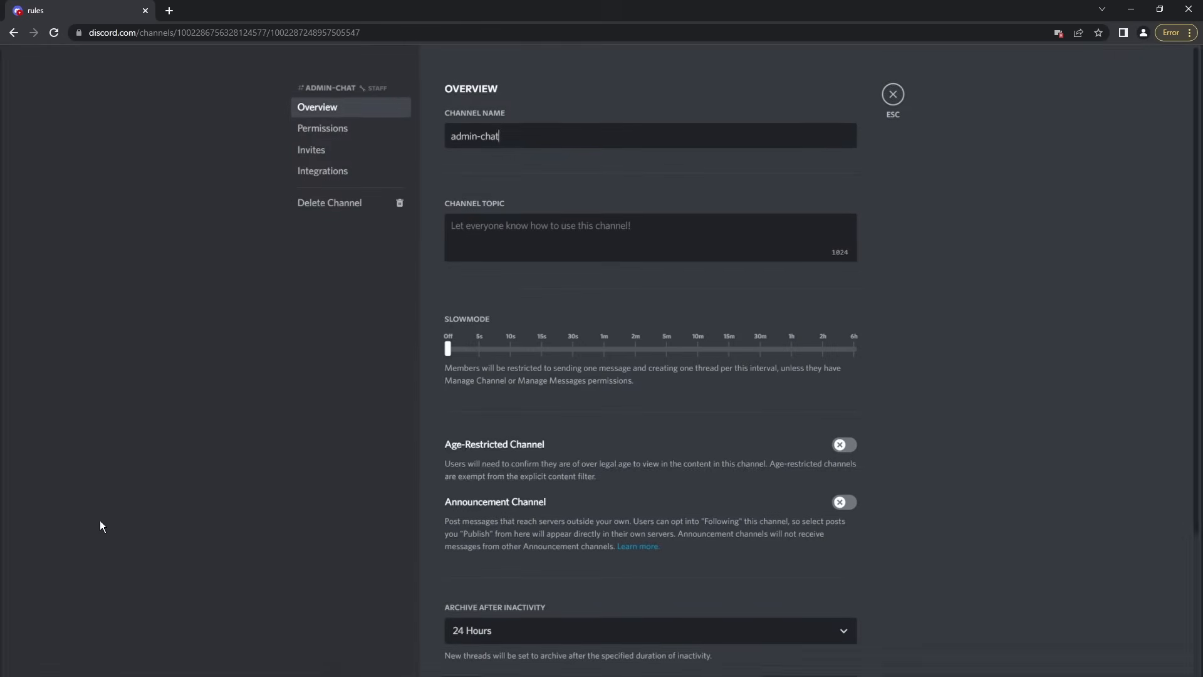
pyautogui.click(332, 128)
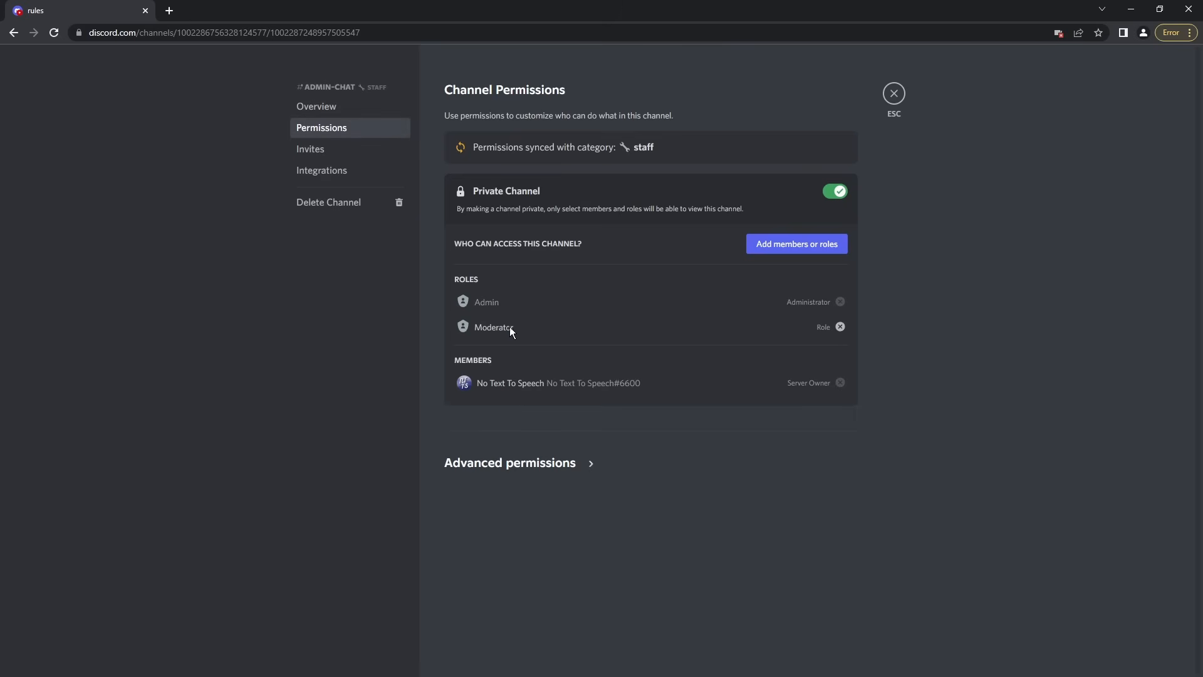
pyautogui.click(840, 327)
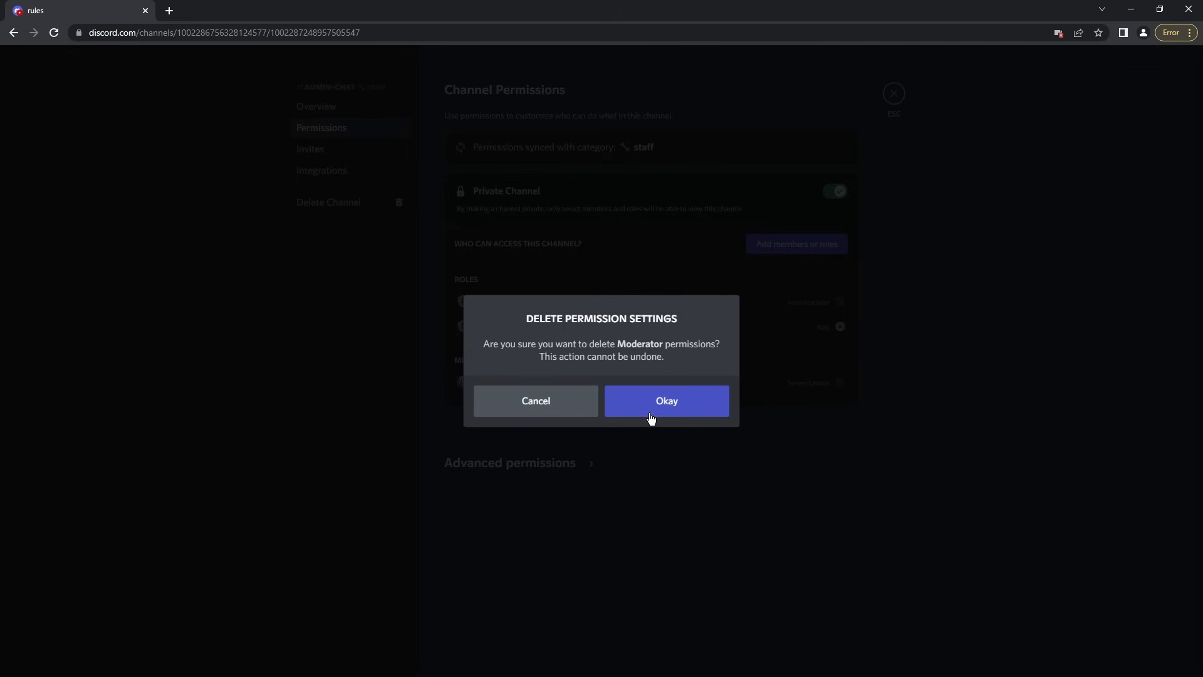
pyautogui.click(650, 416)
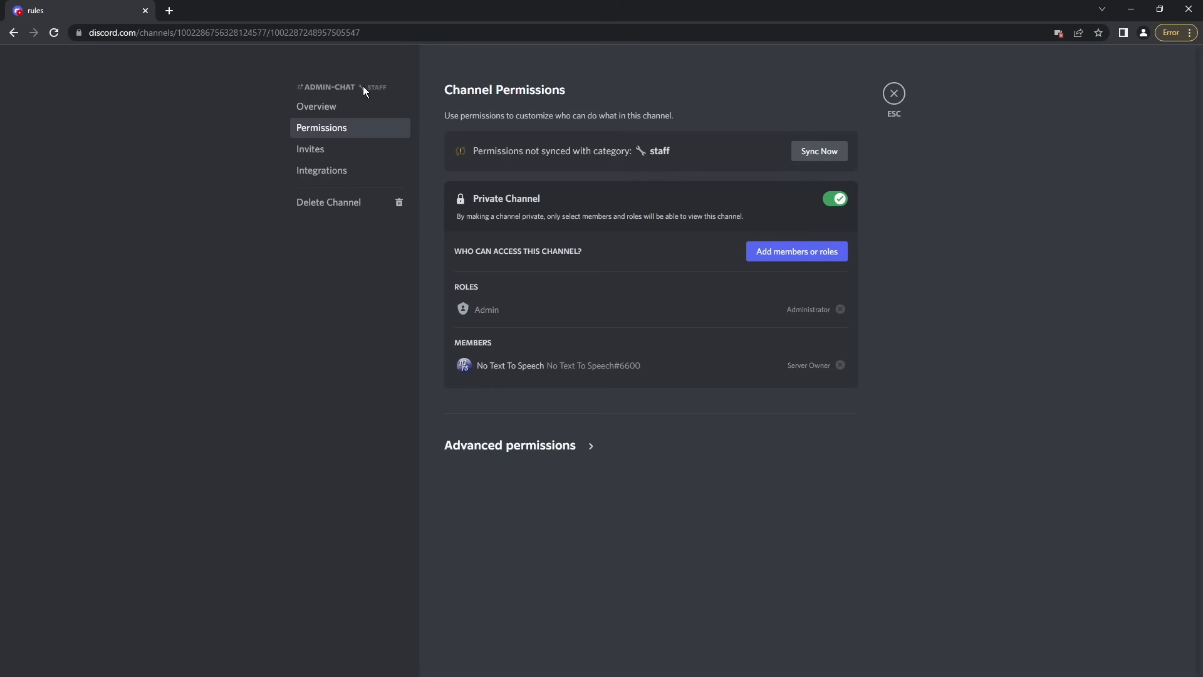
pyautogui.click(895, 95)
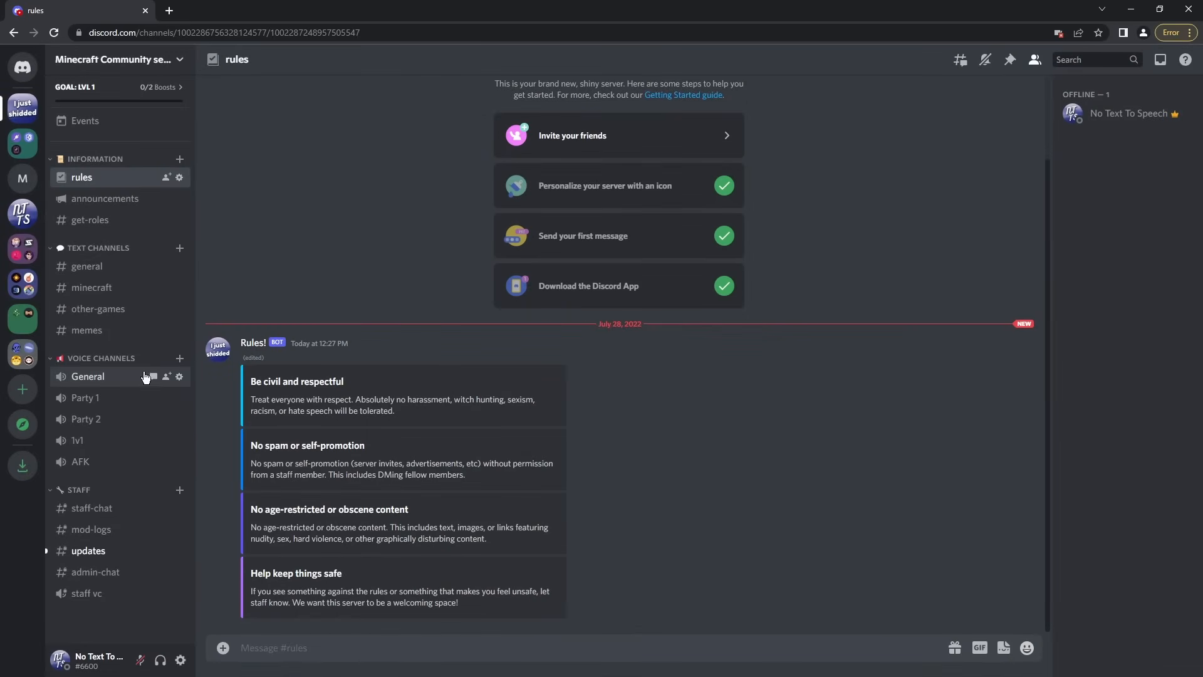
# Start previewing the server as the Moderator role from the Roles settings.
pyautogui.click(180, 60)
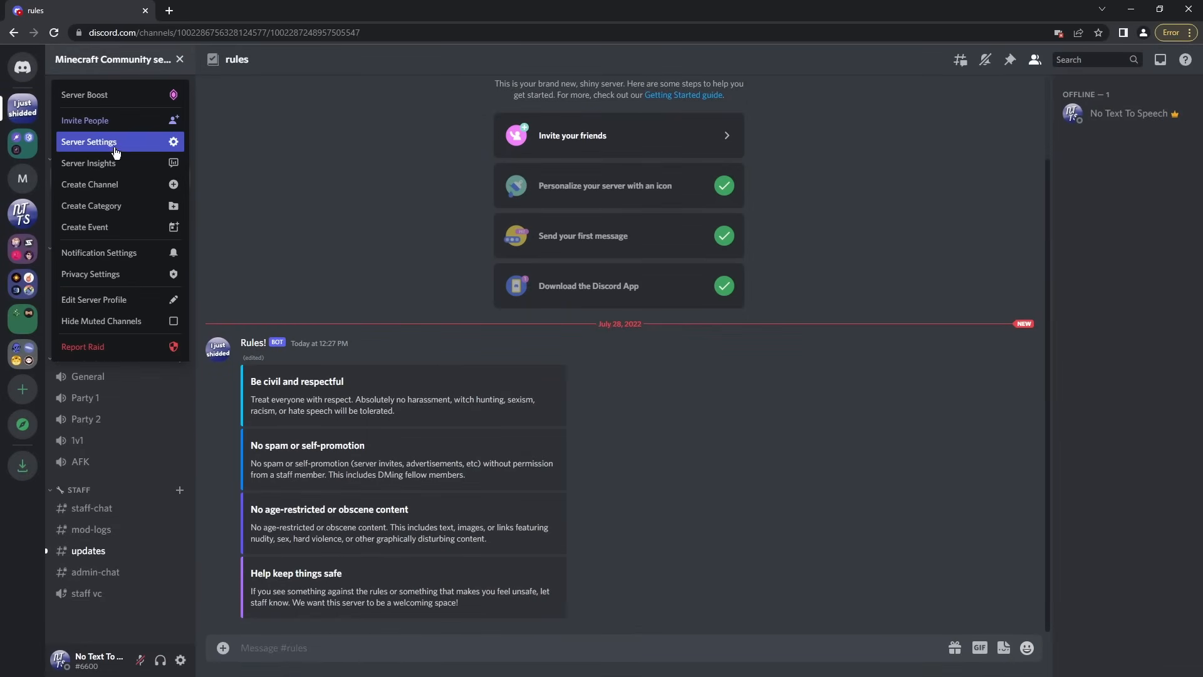
pyautogui.click(113, 143)
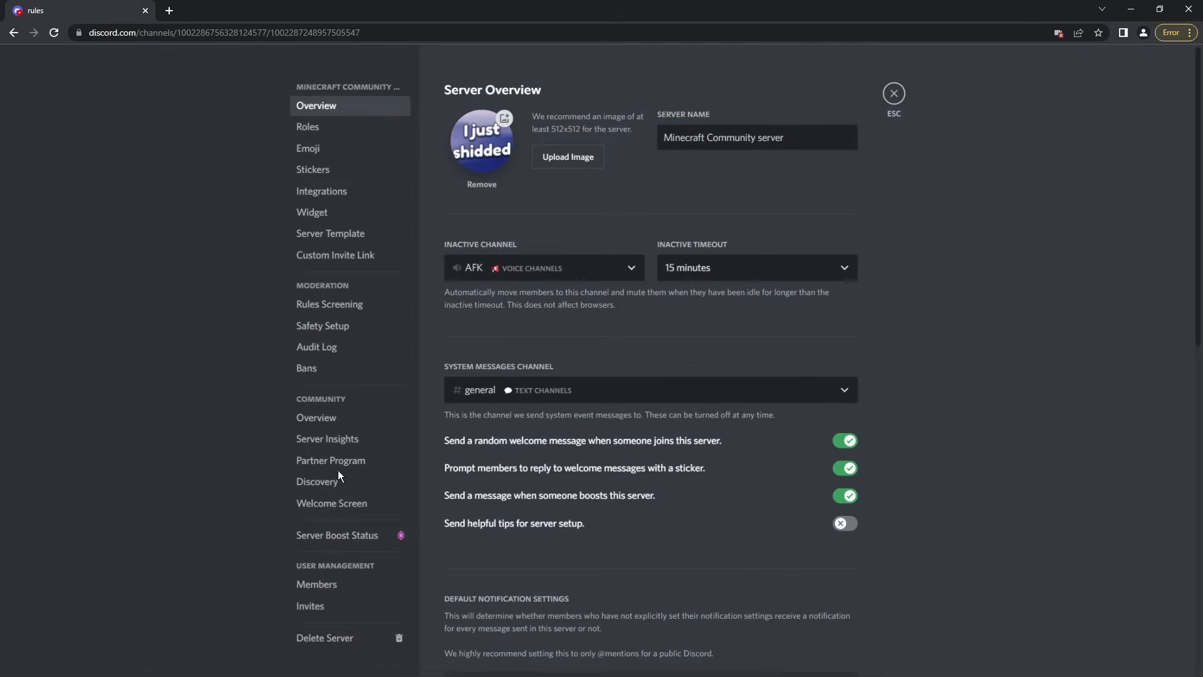
pyautogui.click(310, 126)
pyautogui.click(528, 335)
pyautogui.scroll(-3, 614, 536)
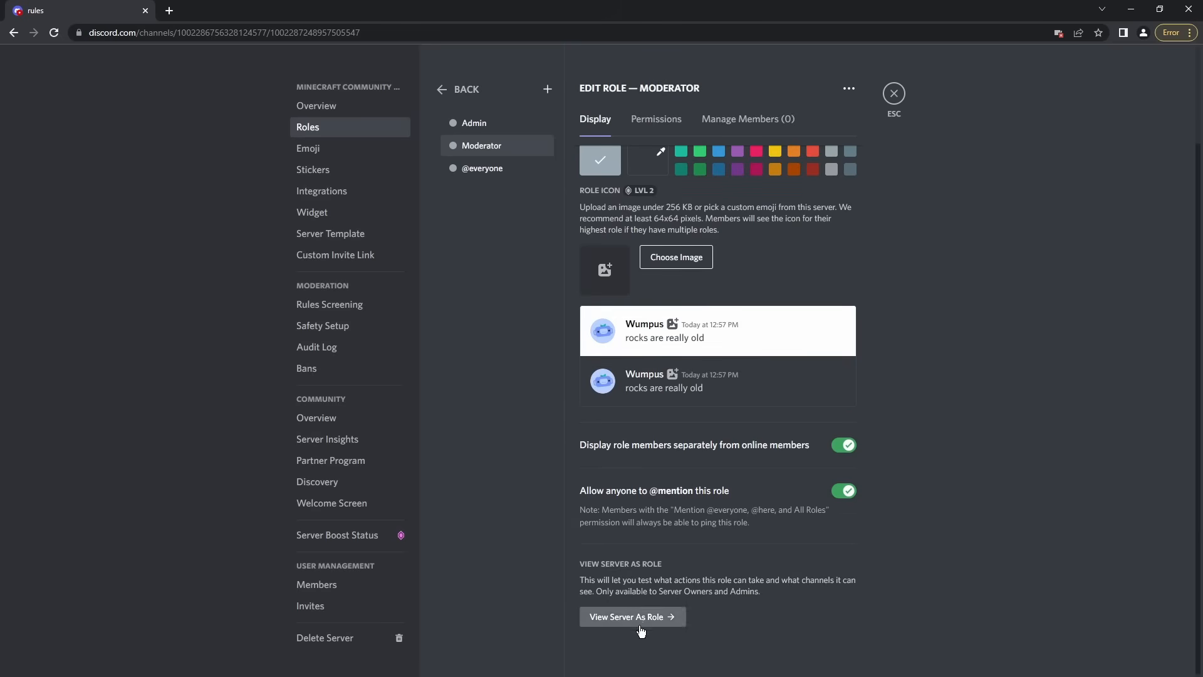
pyautogui.click(633, 616)
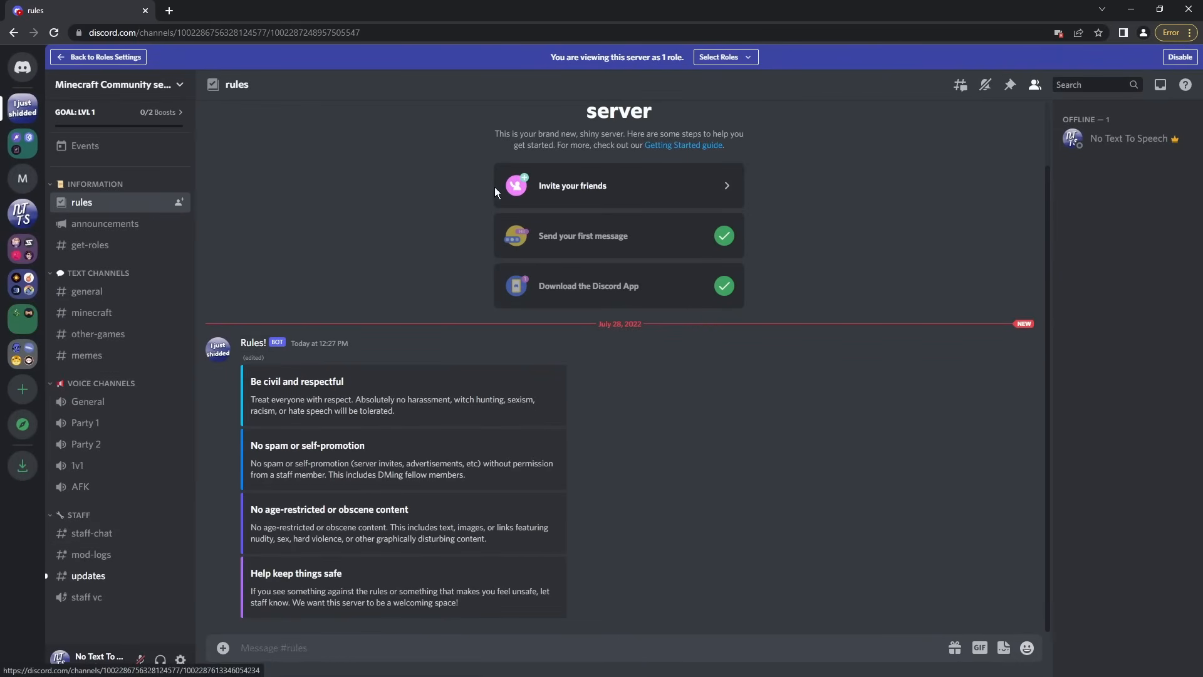
pyautogui.click(726, 57)
pyautogui.click(798, 143)
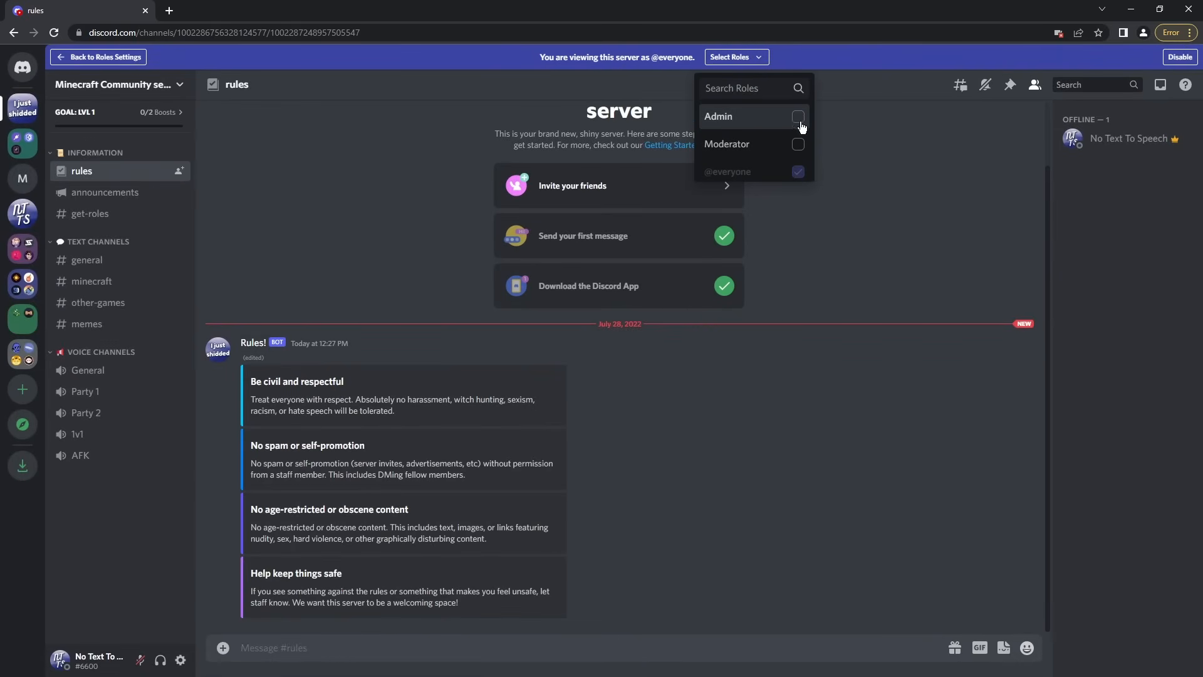
pyautogui.click(799, 117)
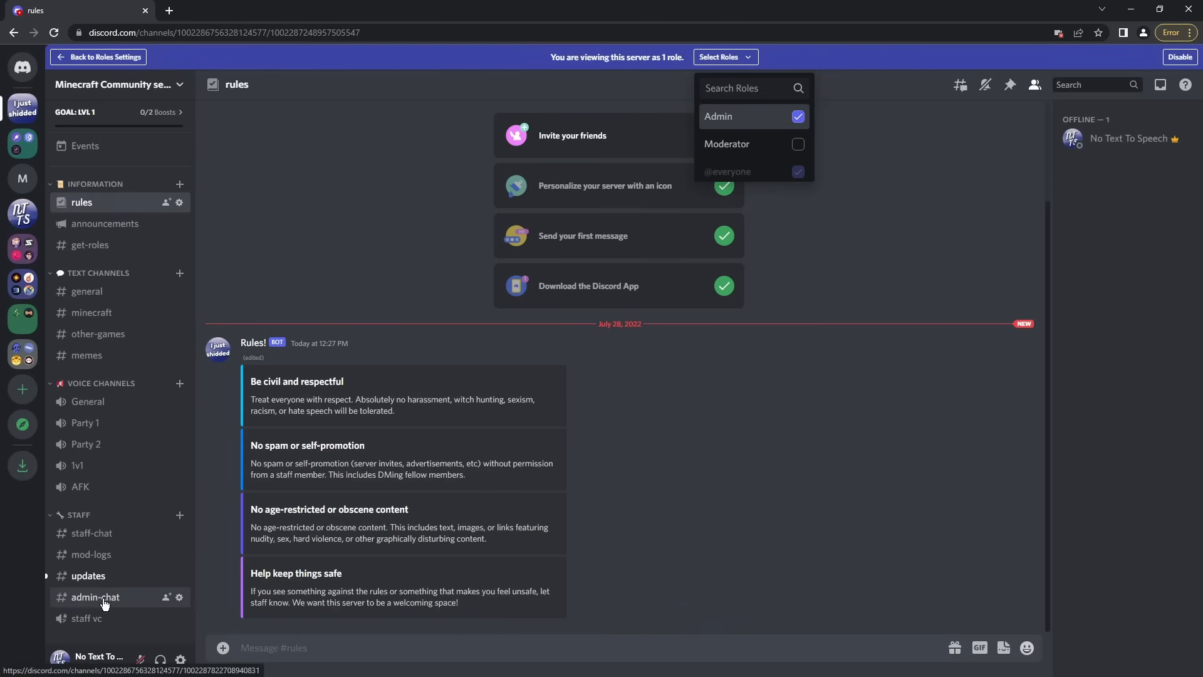
pyautogui.click(798, 116)
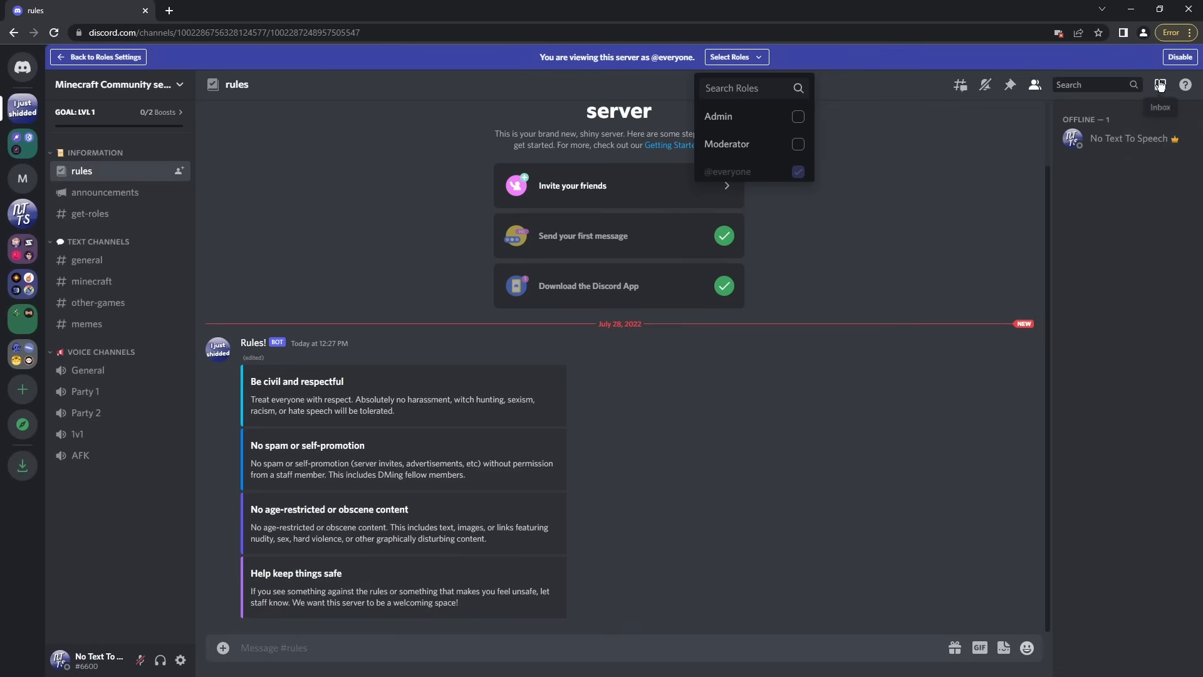
pyautogui.click(797, 117)
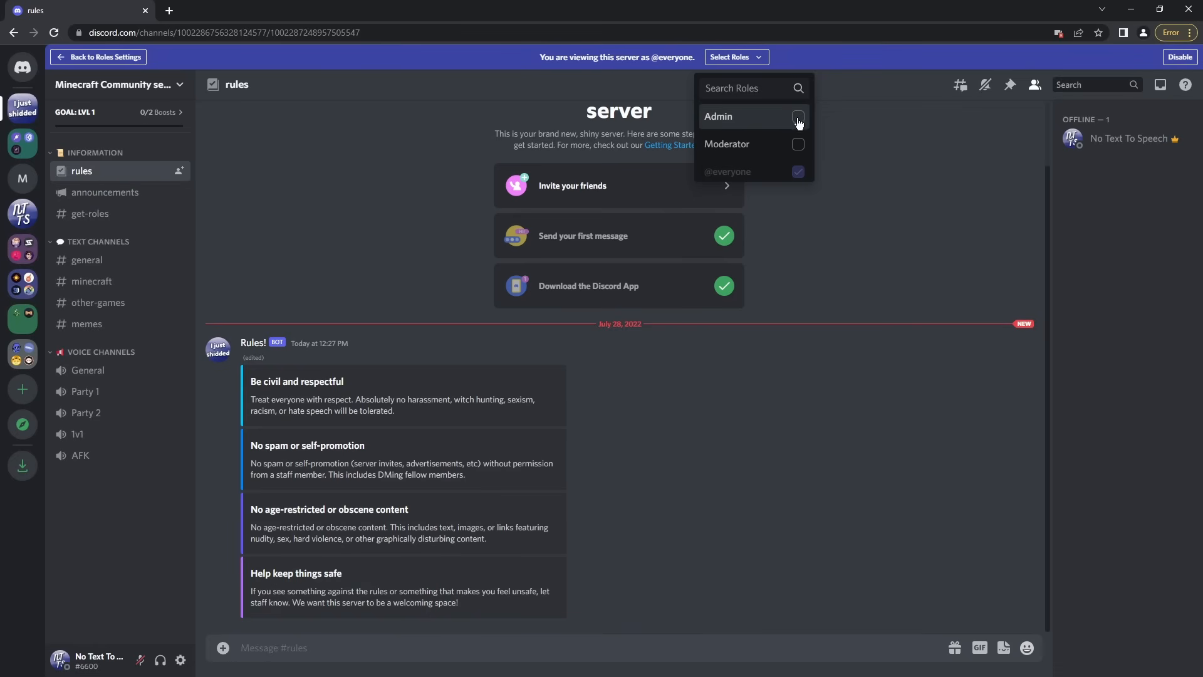
pyautogui.click(797, 145)
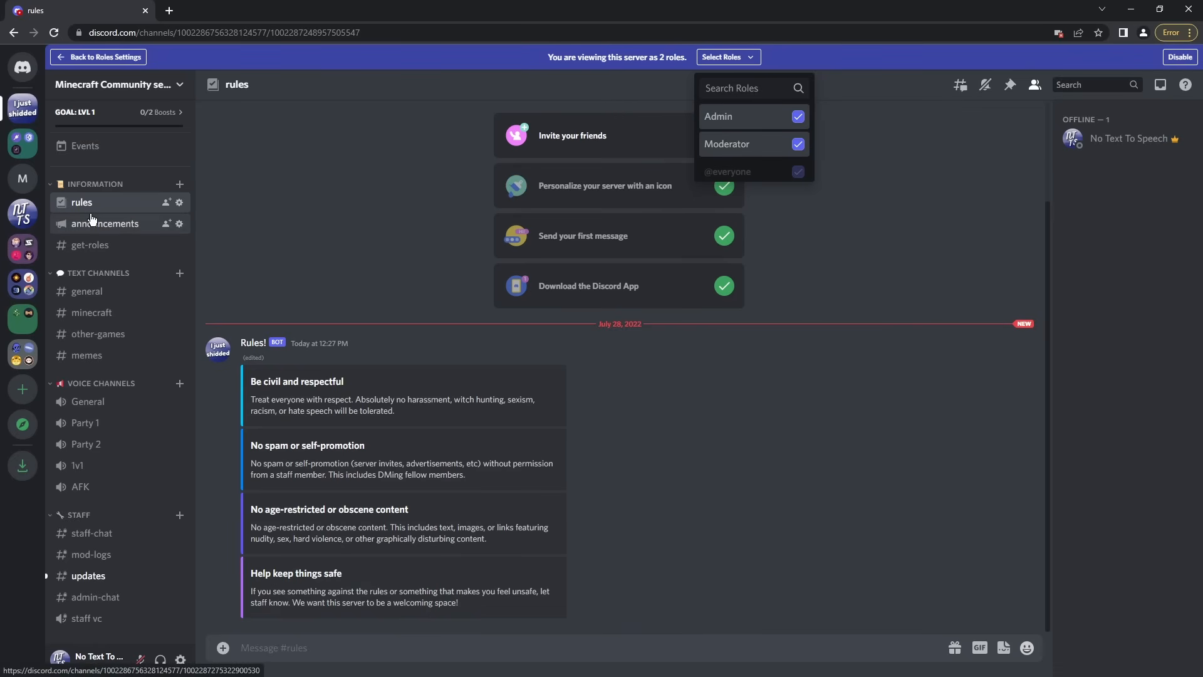
pyautogui.click(798, 116)
pyautogui.click(797, 144)
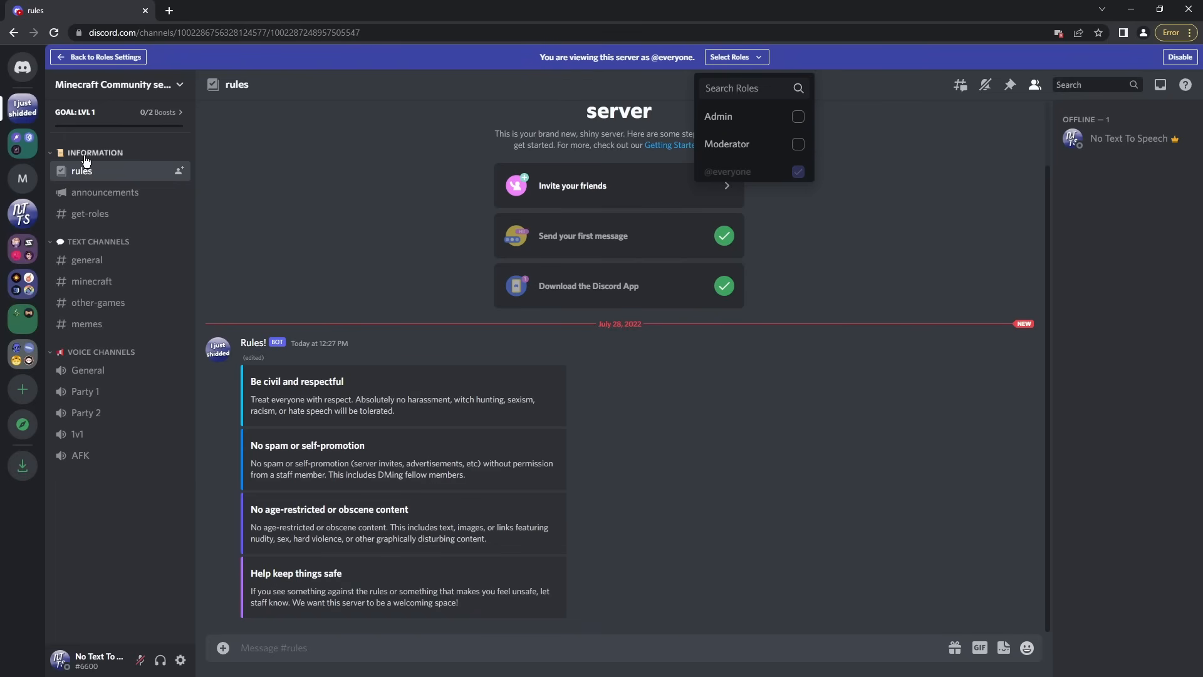
# Test typing in the #rules message box, then preview the server as Admin only.
pyautogui.click(312, 640)
pyautogui.write('ksrghifaod')
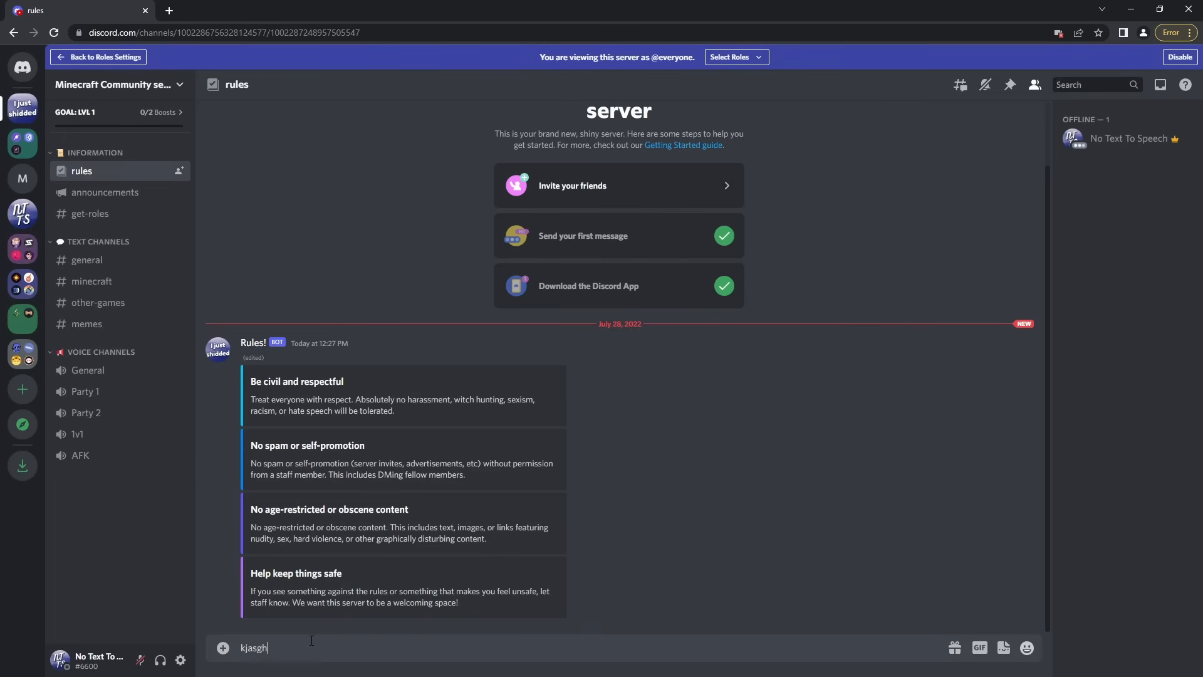
pyautogui.hotkey('ctrl', 'a')
pyautogui.press('BackSpace')
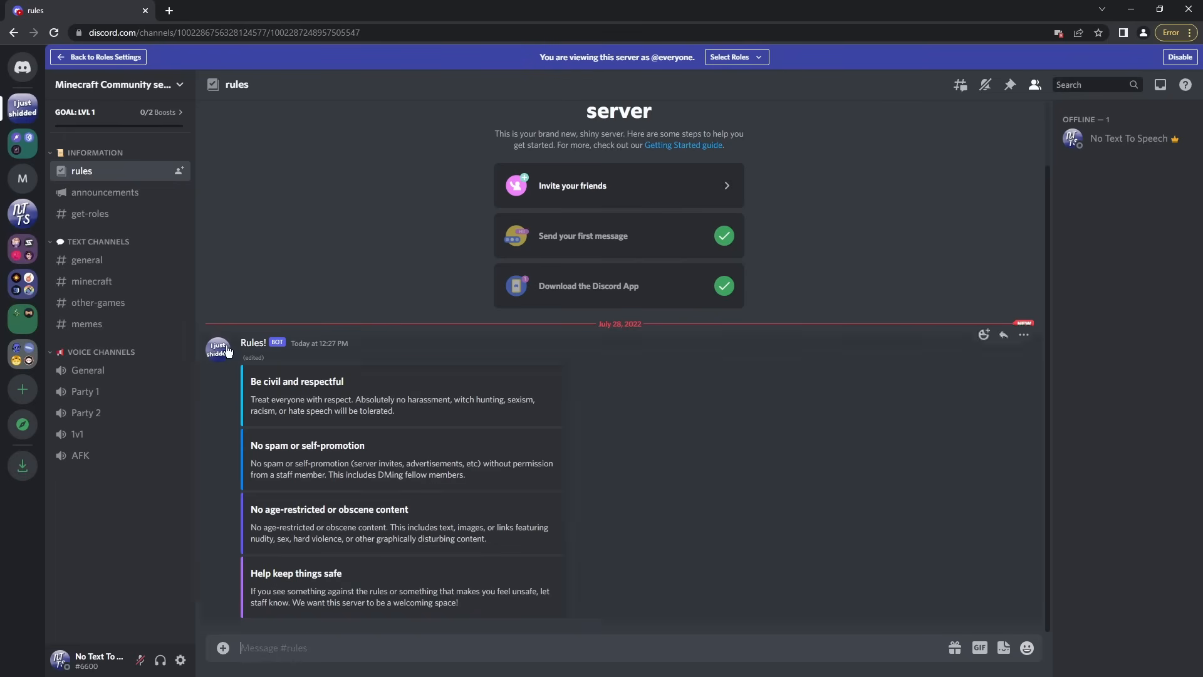
pyautogui.write('insidpfunpdofni')
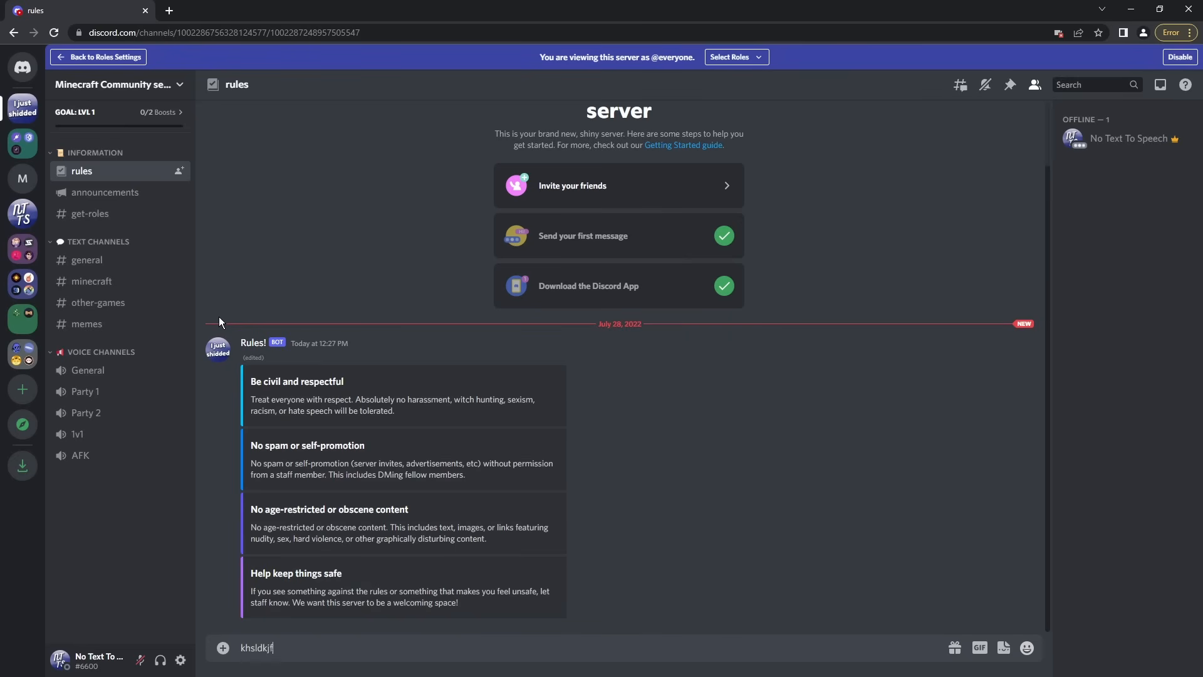
pyautogui.hotkey('ctrl', 'a')
pyautogui.press('BackSpace')
pyautogui.click(737, 57)
pyautogui.click(794, 116)
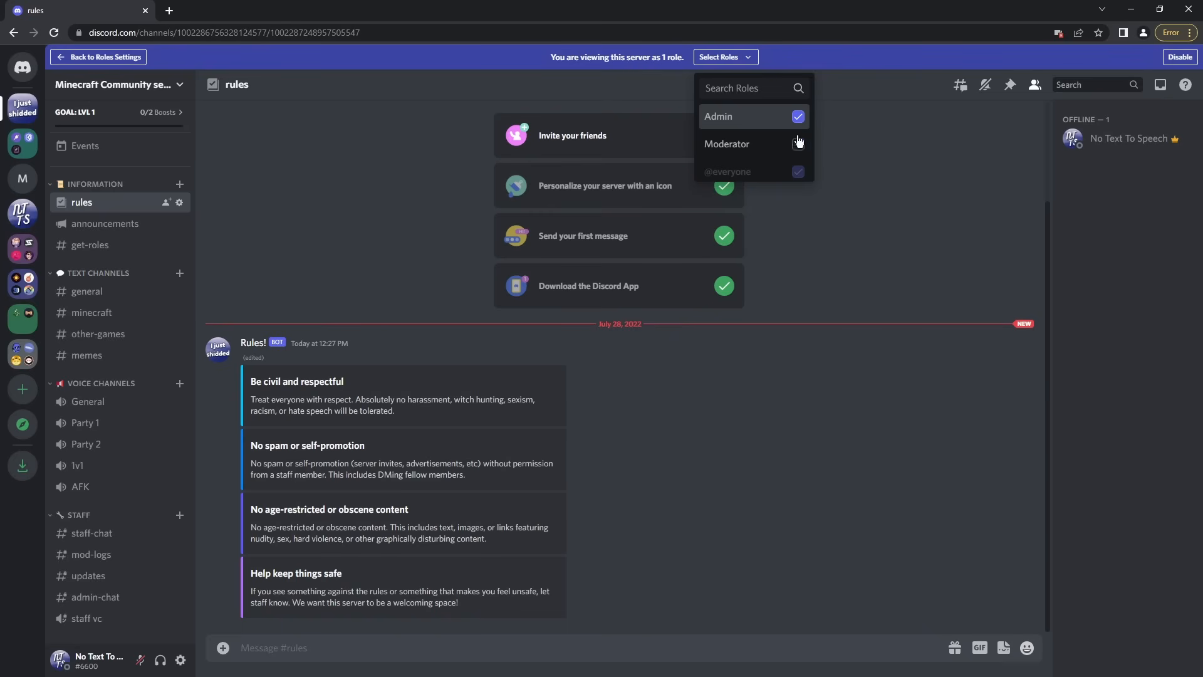
pyautogui.click(266, 186)
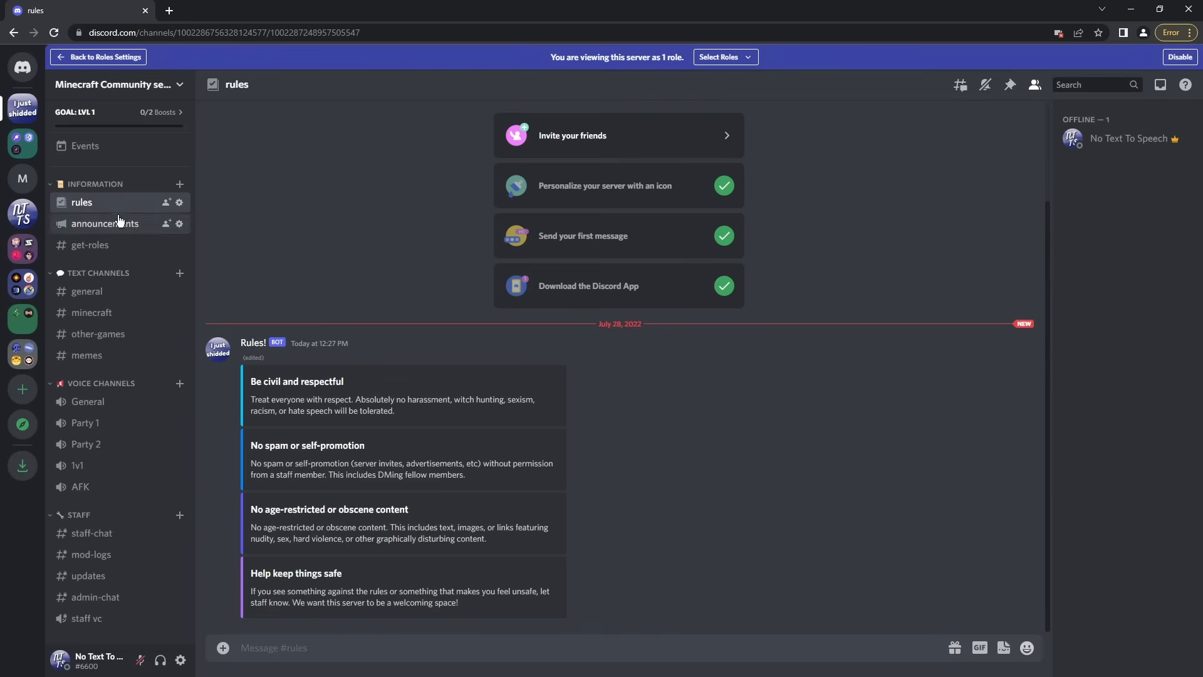
pyautogui.rightClick(77, 188)
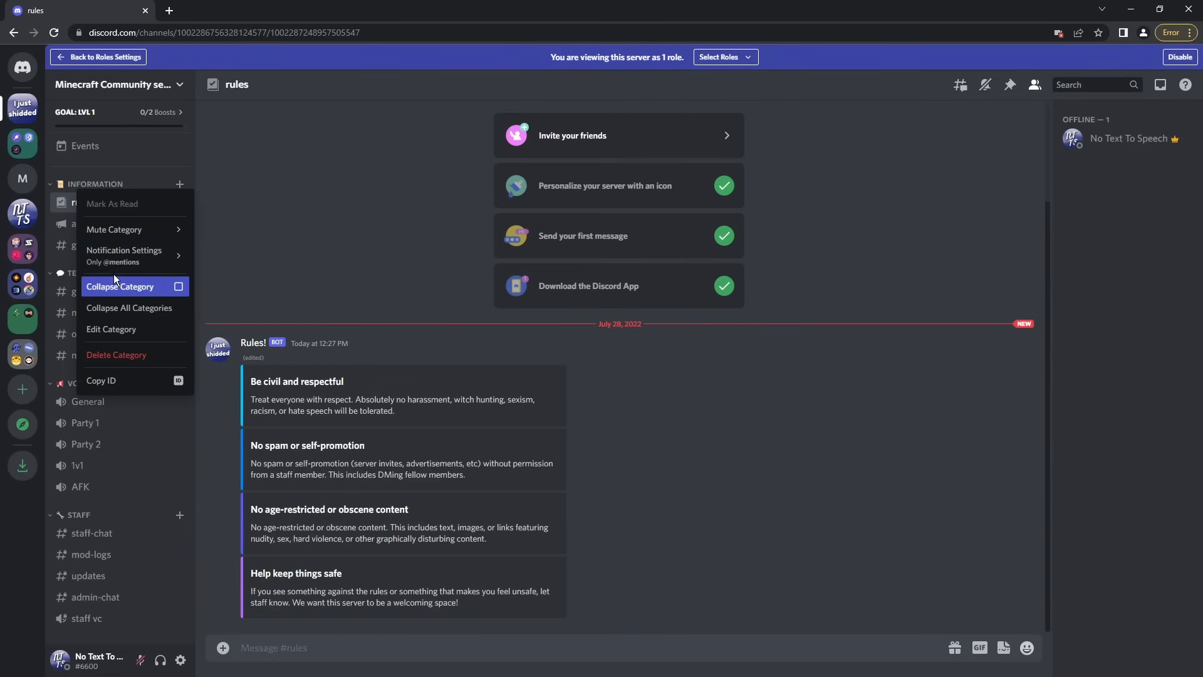
pyautogui.click(125, 330)
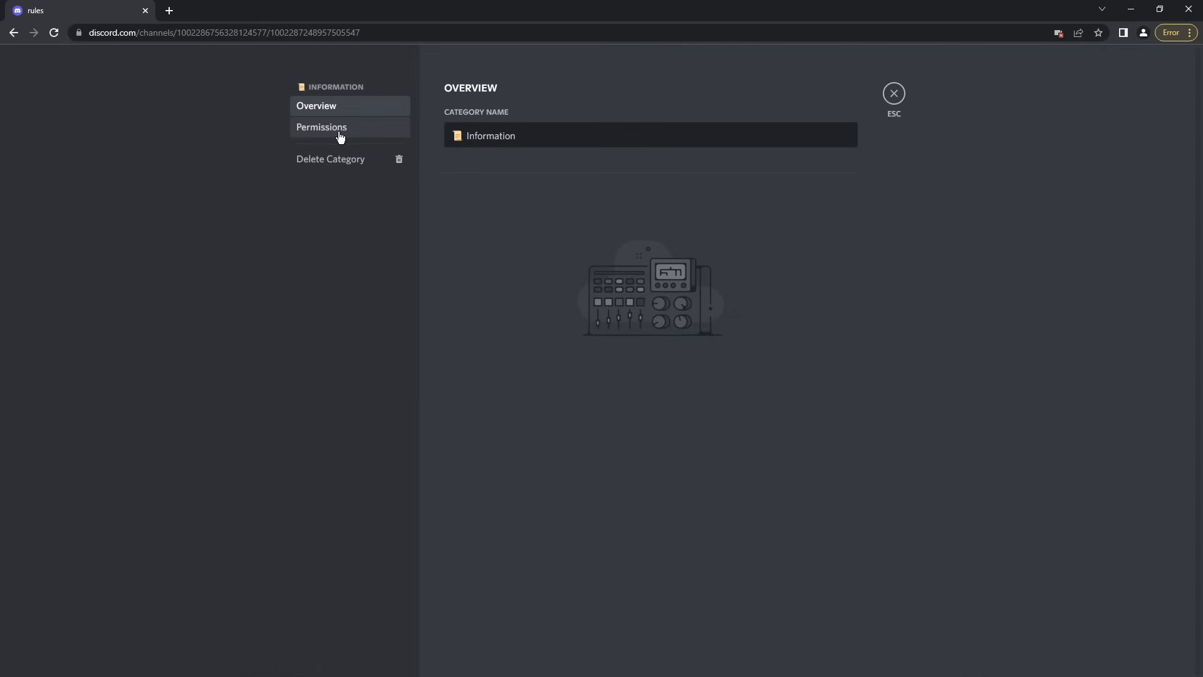
pyautogui.click(337, 130)
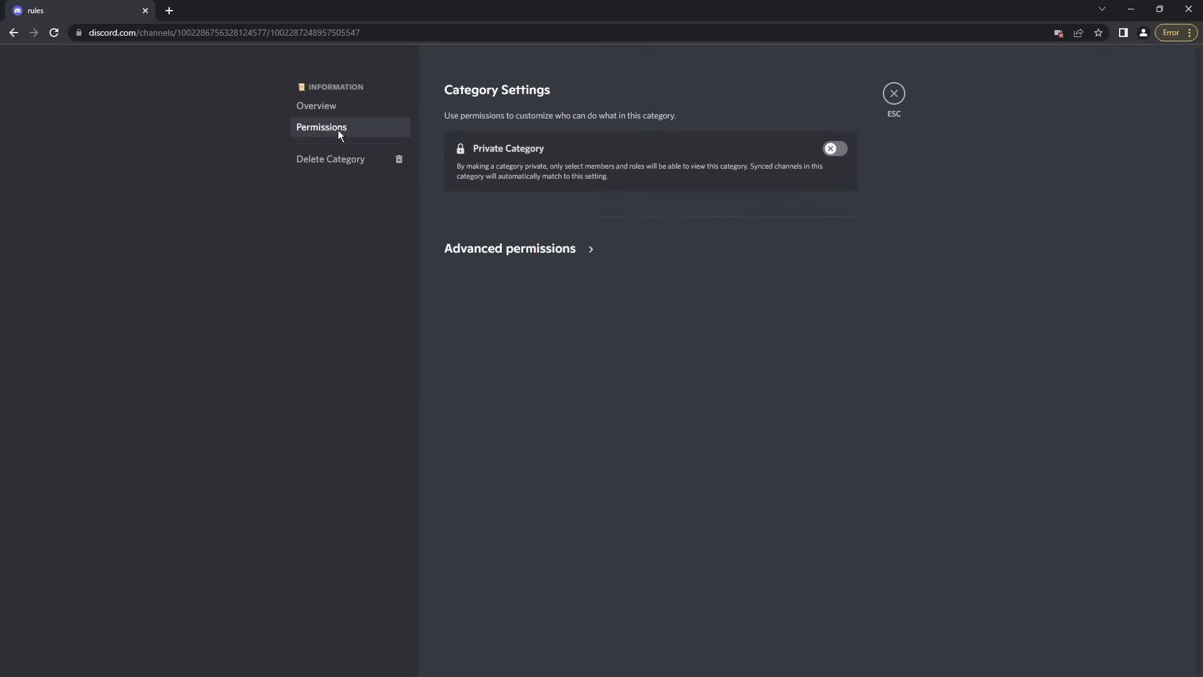
pyautogui.click(527, 262)
pyautogui.scroll(-1, 648, 352)
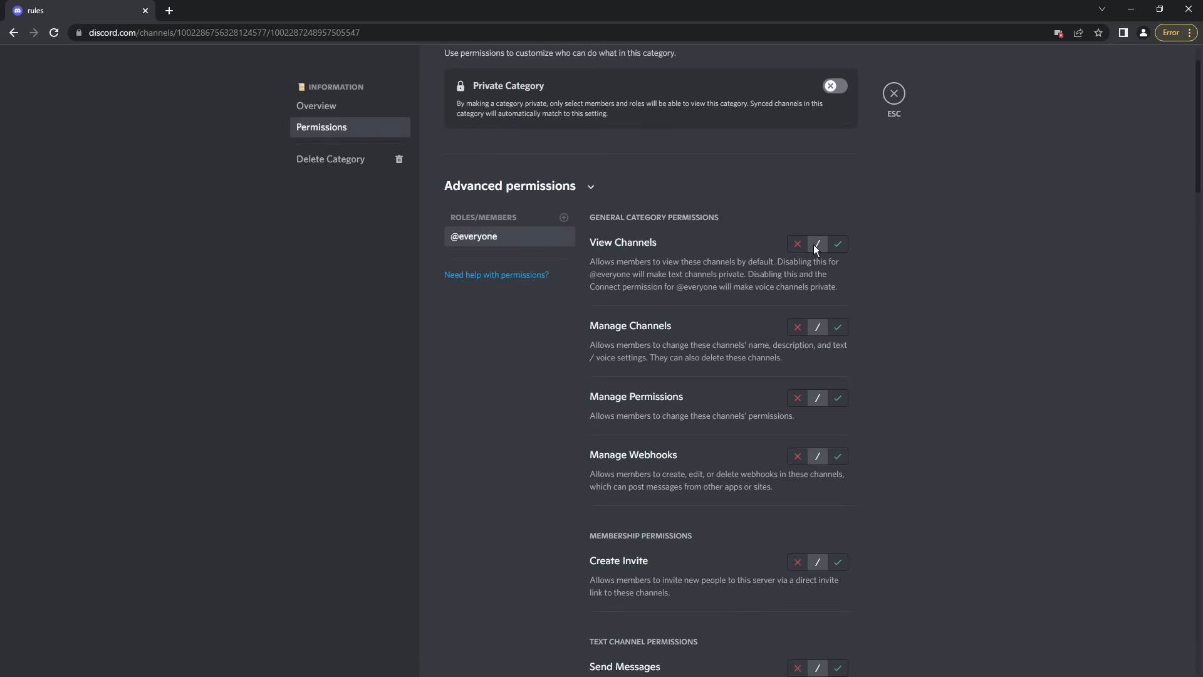
pyautogui.click(894, 93)
pyautogui.click(726, 57)
pyautogui.click(798, 117)
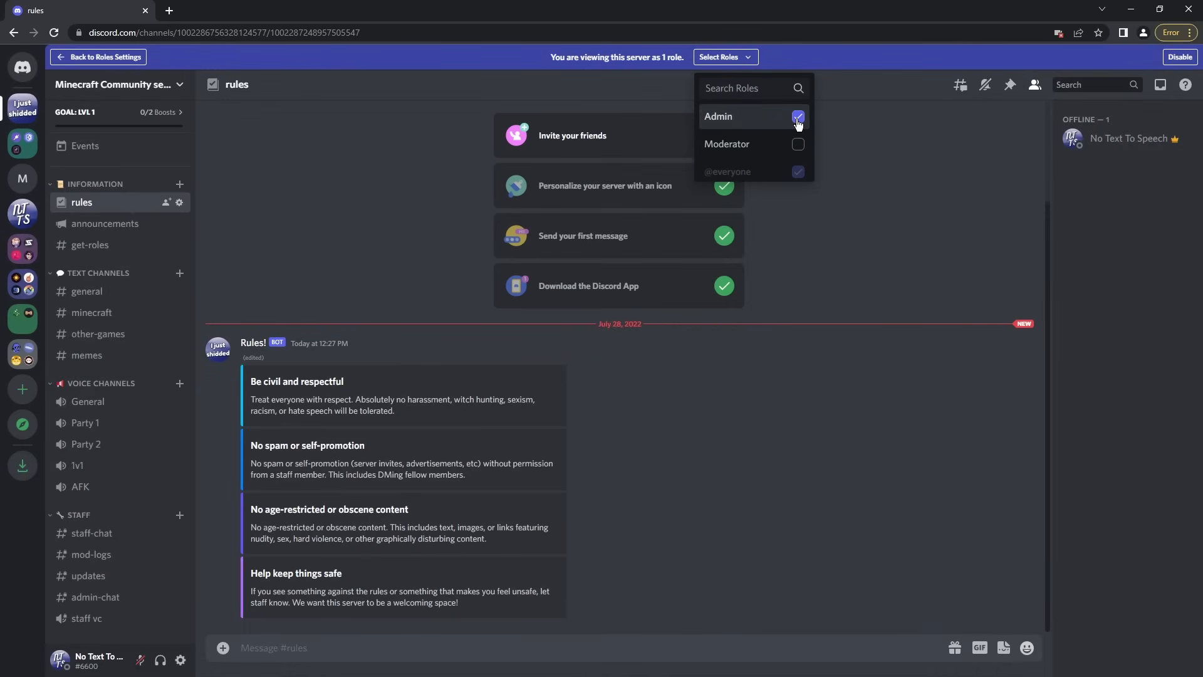
pyautogui.rightClick(84, 179)
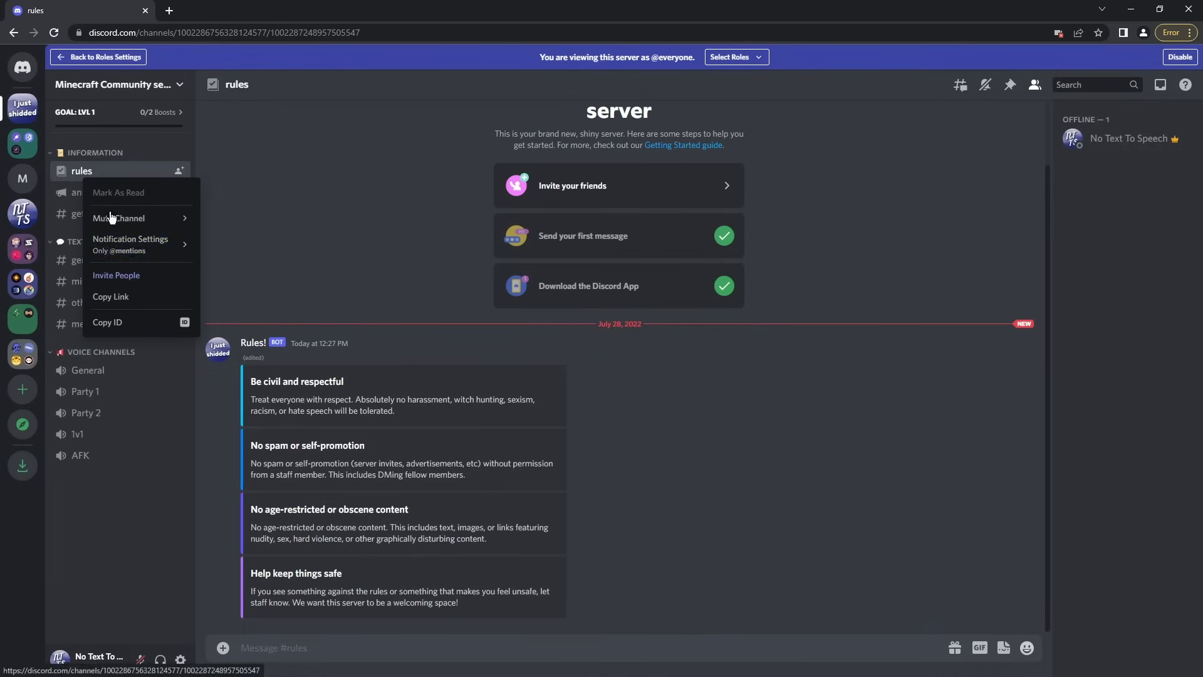
pyautogui.moveTo(134, 243)
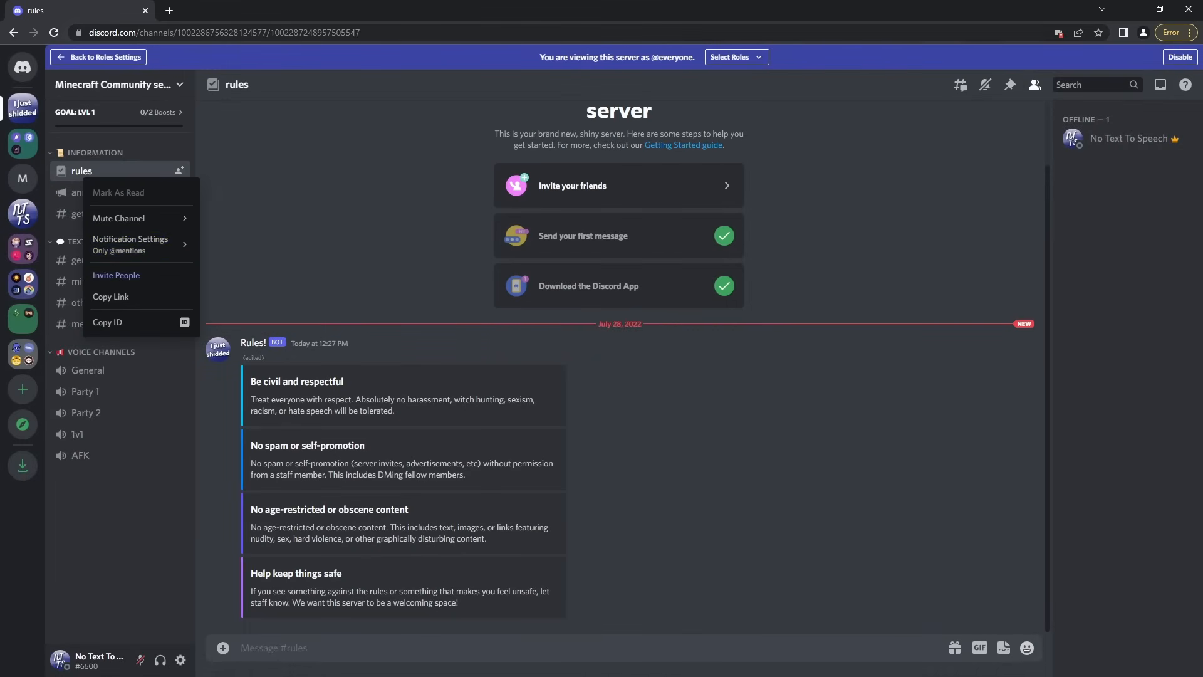
pyautogui.click(733, 57)
pyautogui.click(809, 117)
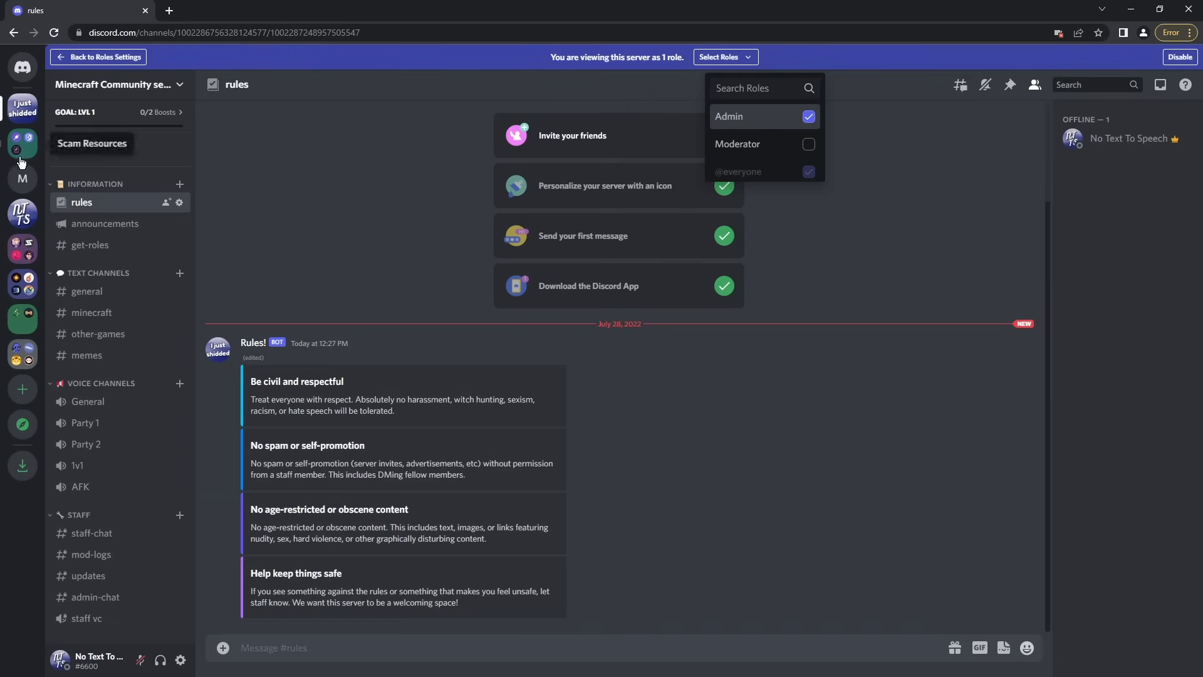
pyautogui.rightClick(82, 184)
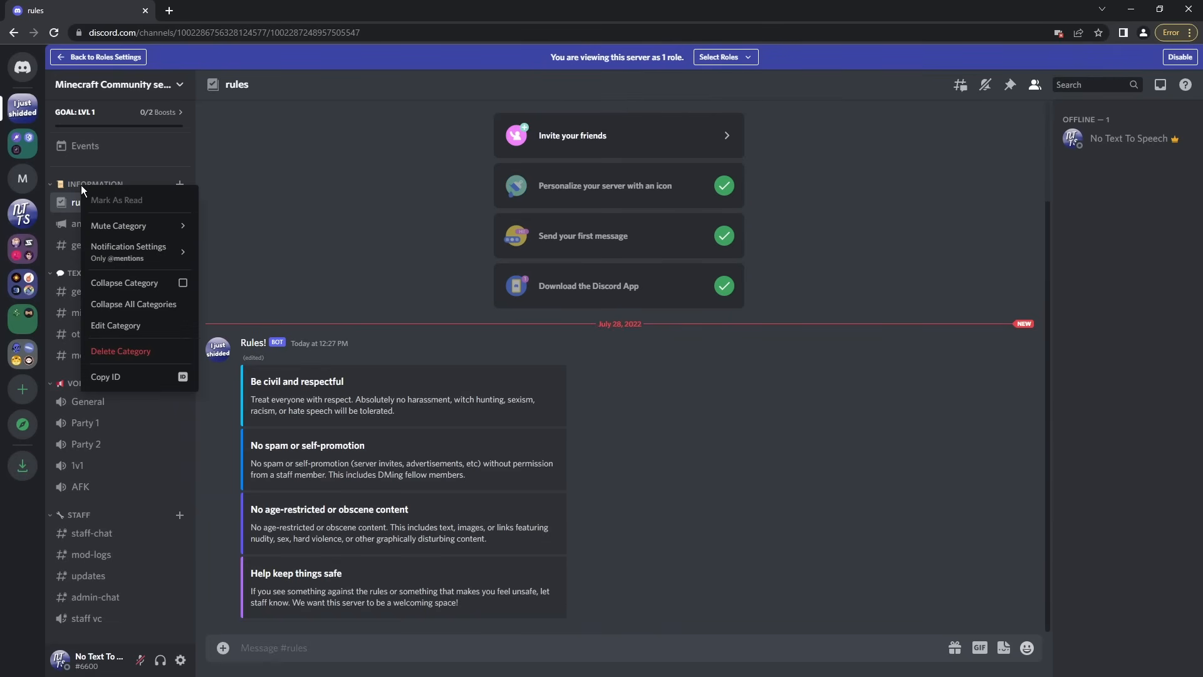
pyautogui.click(119, 326)
pyautogui.click(344, 132)
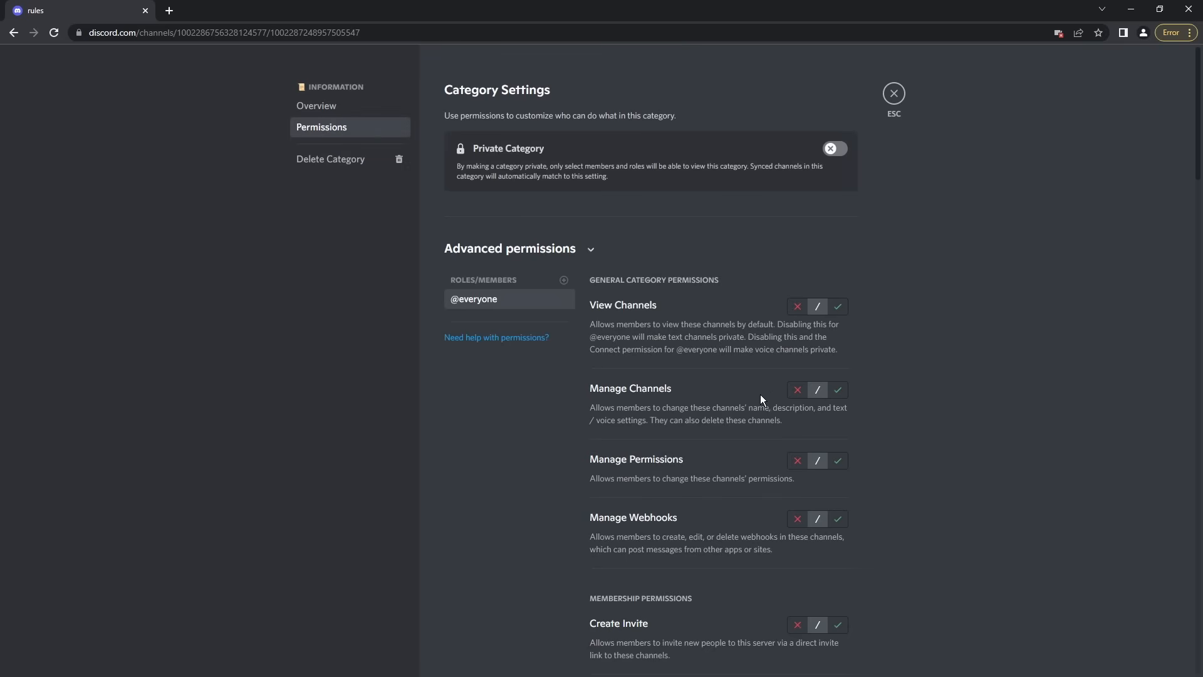
pyautogui.click(838, 390)
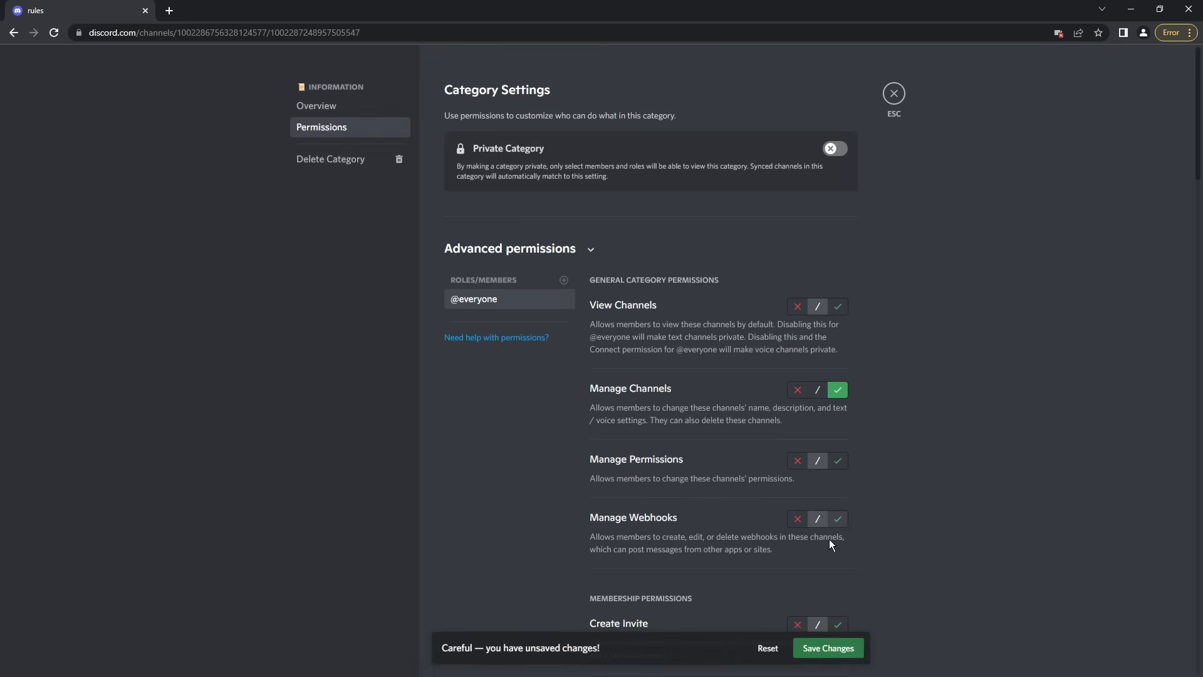
pyautogui.click(830, 652)
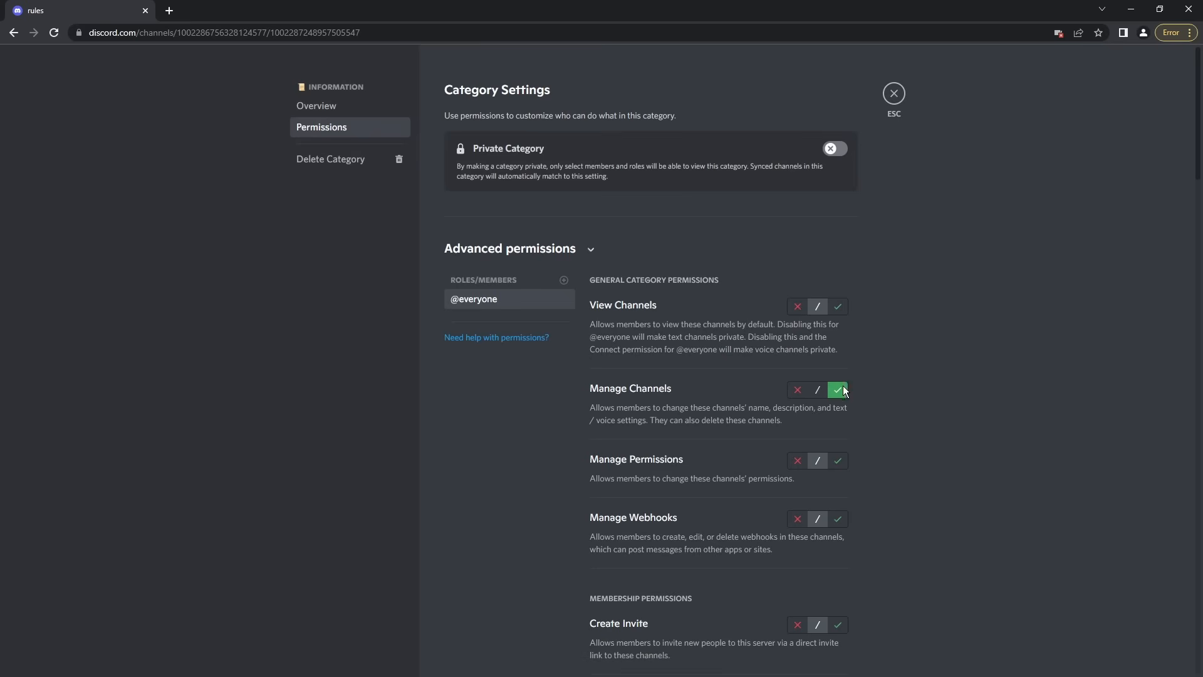
pyautogui.click(894, 94)
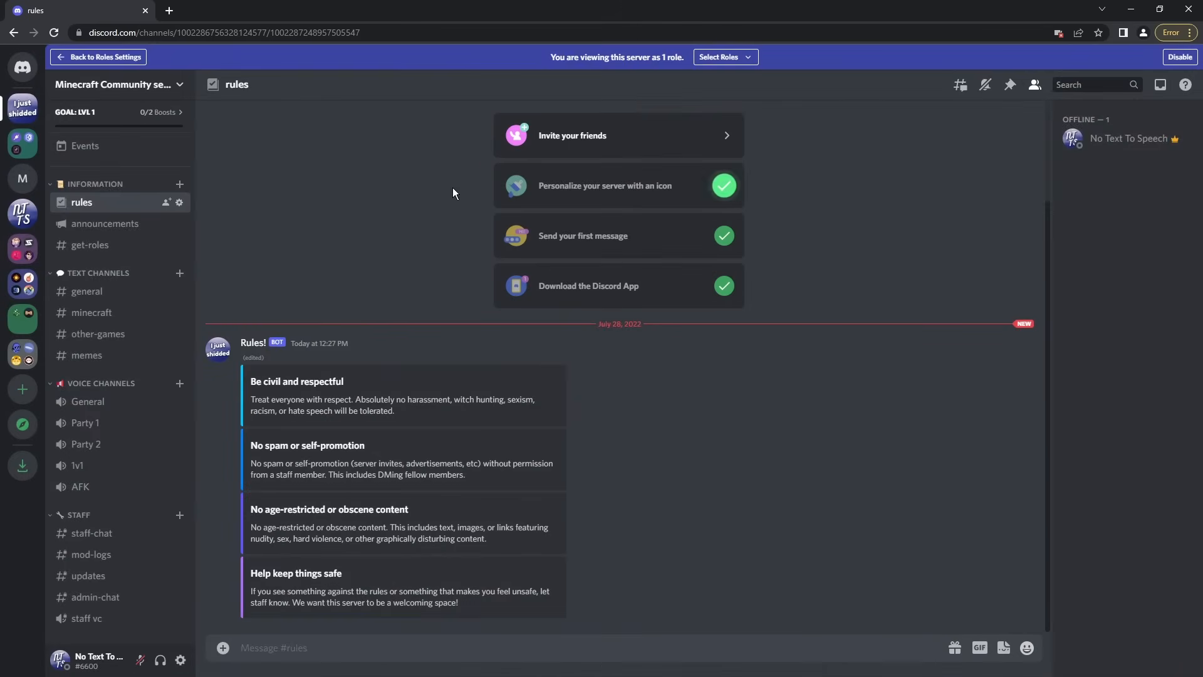
pyautogui.click(730, 57)
pyautogui.click(798, 116)
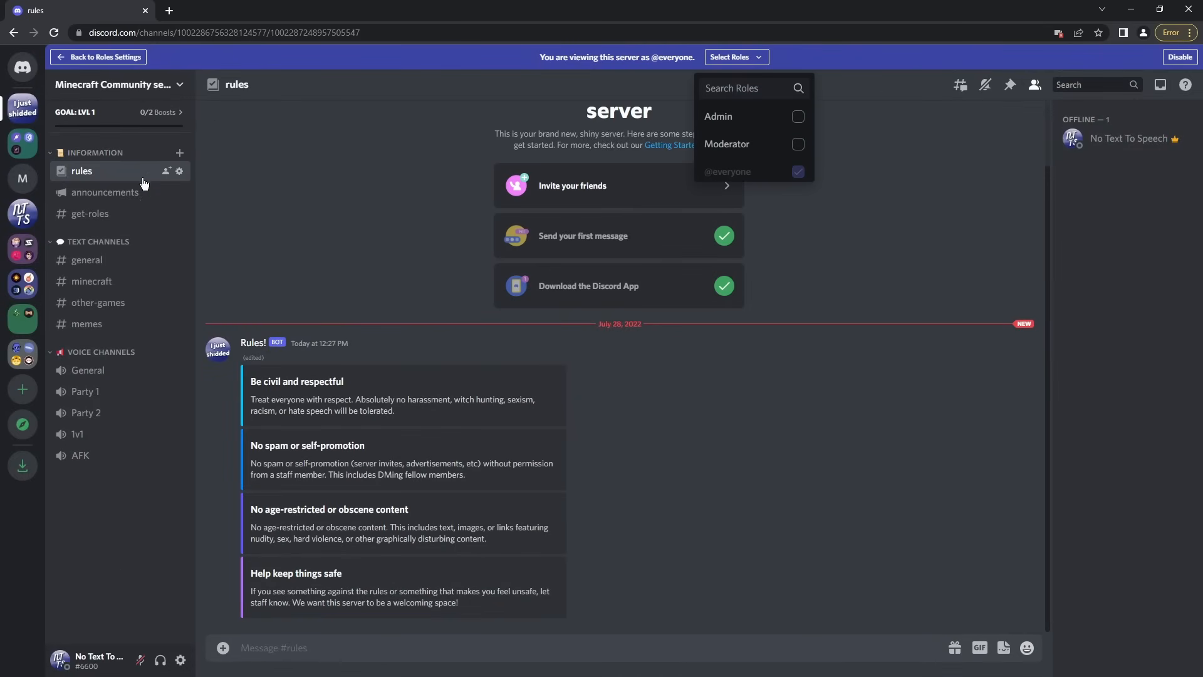
pyautogui.rightClick(128, 172)
pyautogui.click(169, 272)
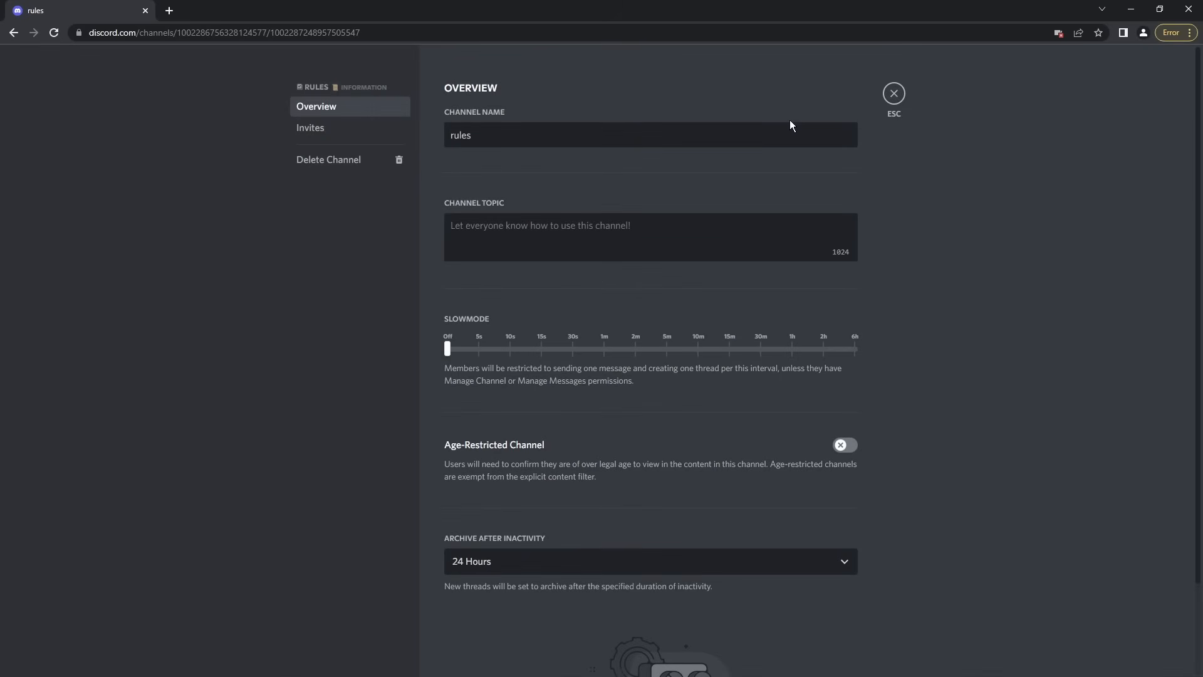
pyautogui.click(895, 94)
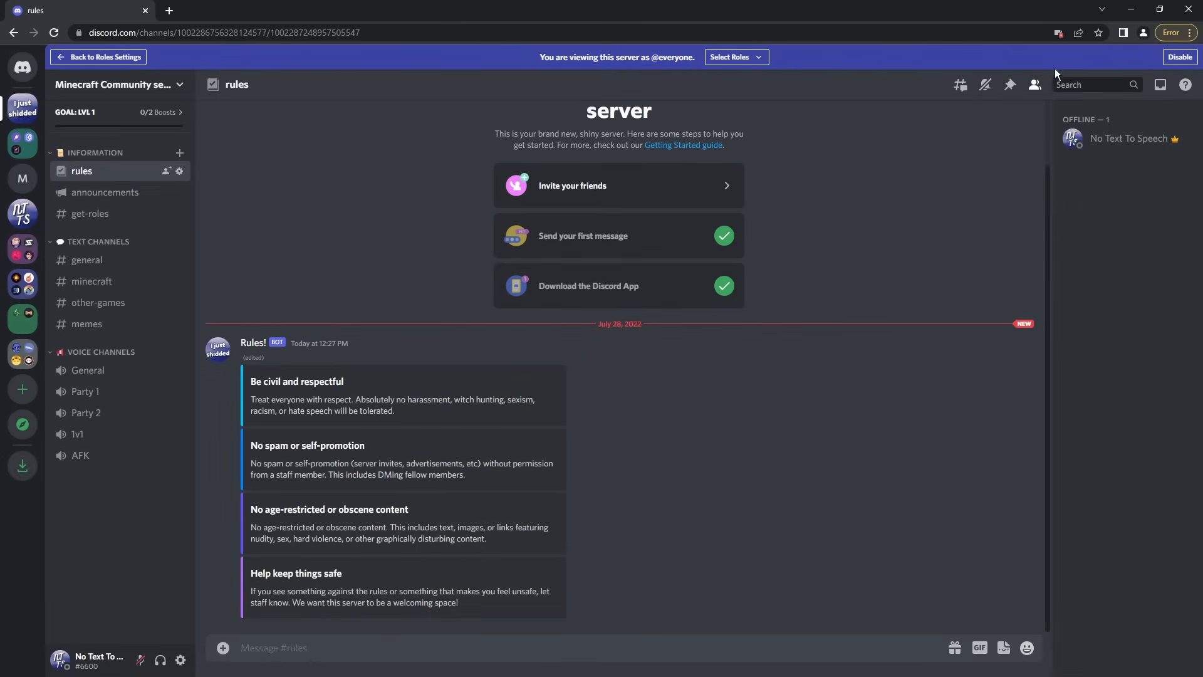
pyautogui.click(737, 57)
pyautogui.click(813, 118)
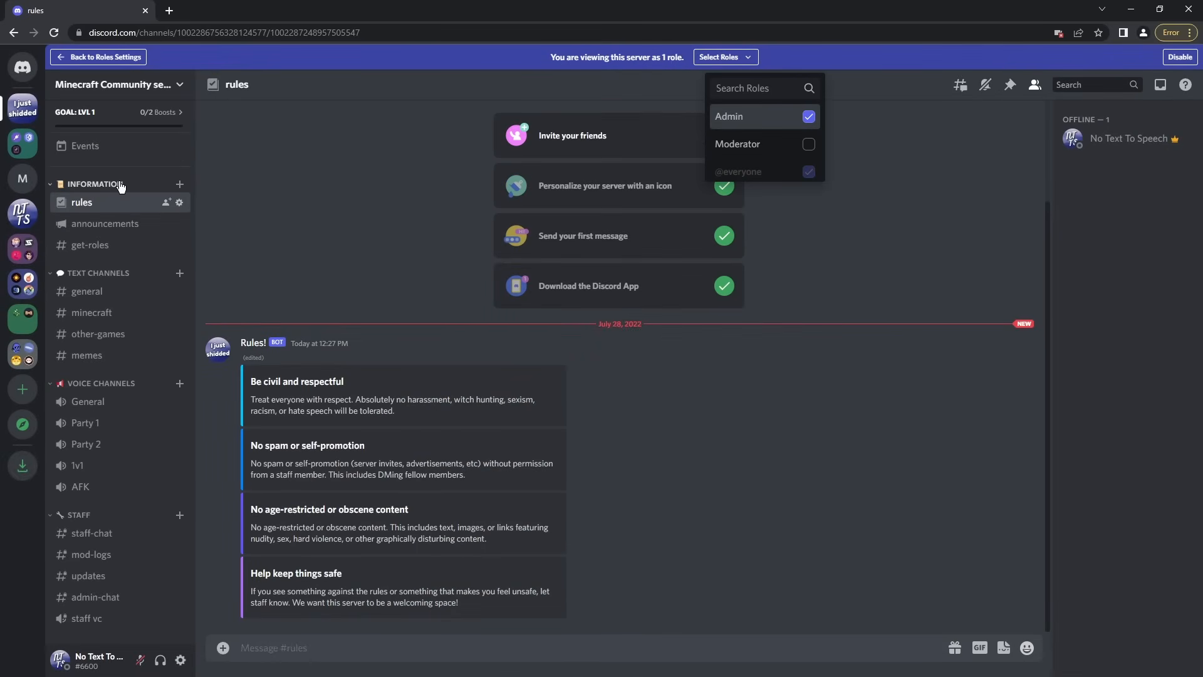
pyautogui.rightClick(121, 183)
pyautogui.click(153, 321)
pyautogui.click(351, 127)
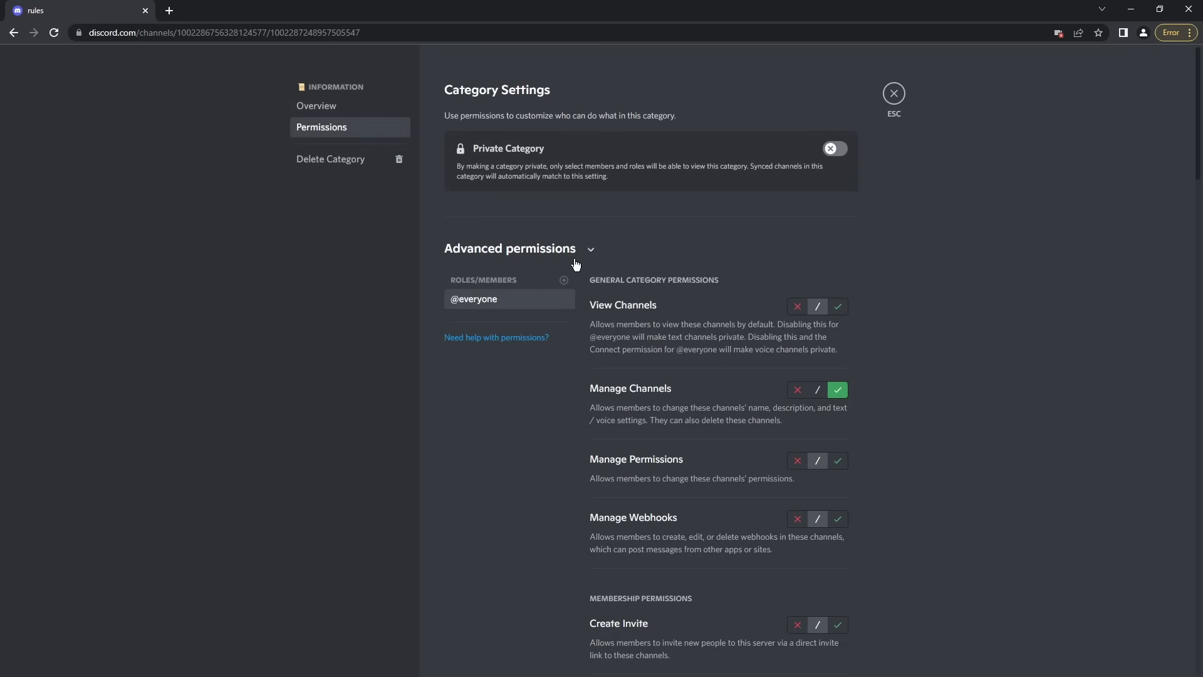
pyautogui.click(823, 393)
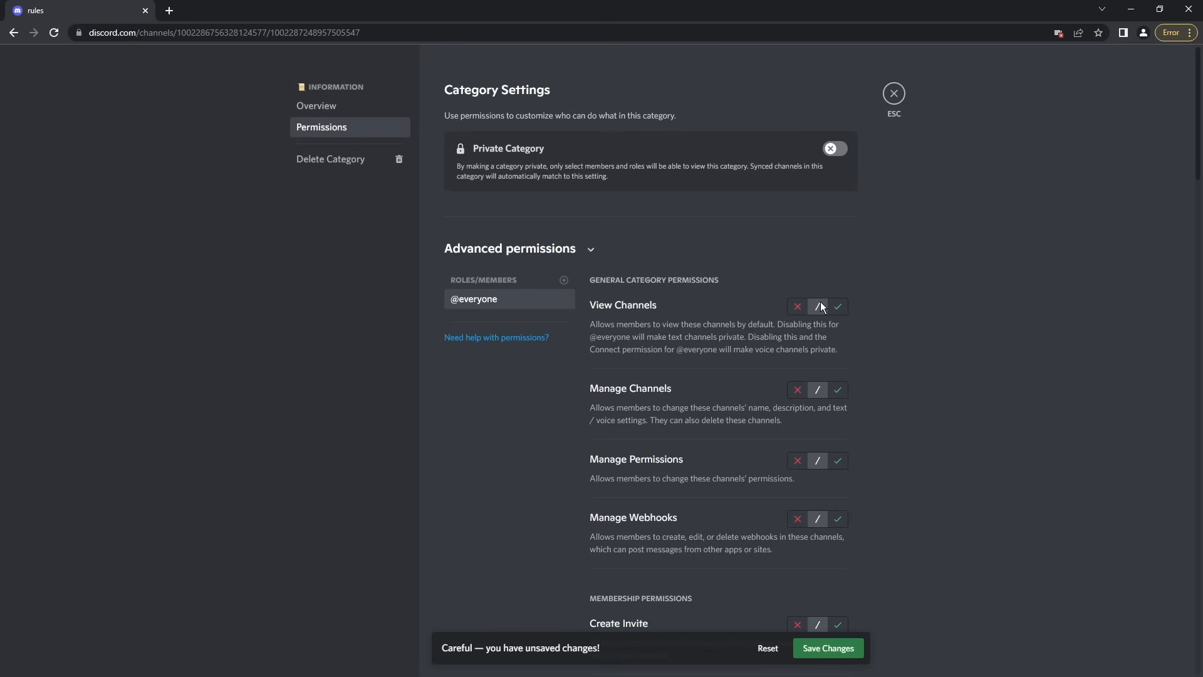
pyautogui.scroll(-3, 833, 305)
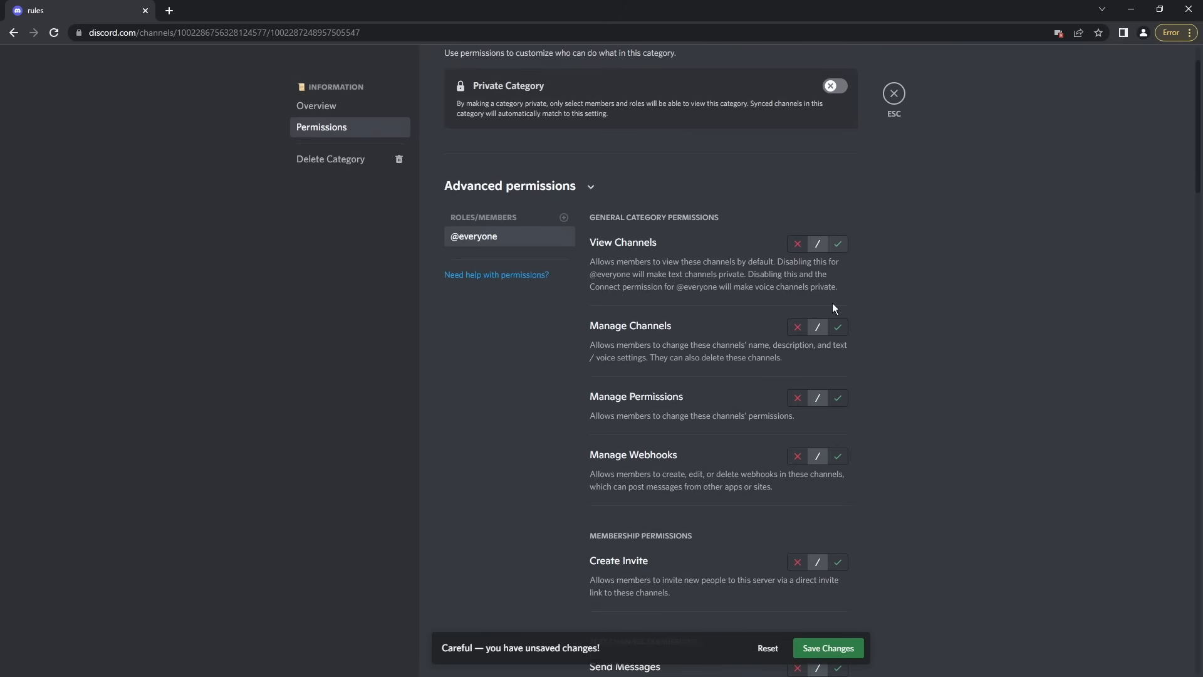
pyautogui.scroll(-2, 832, 302)
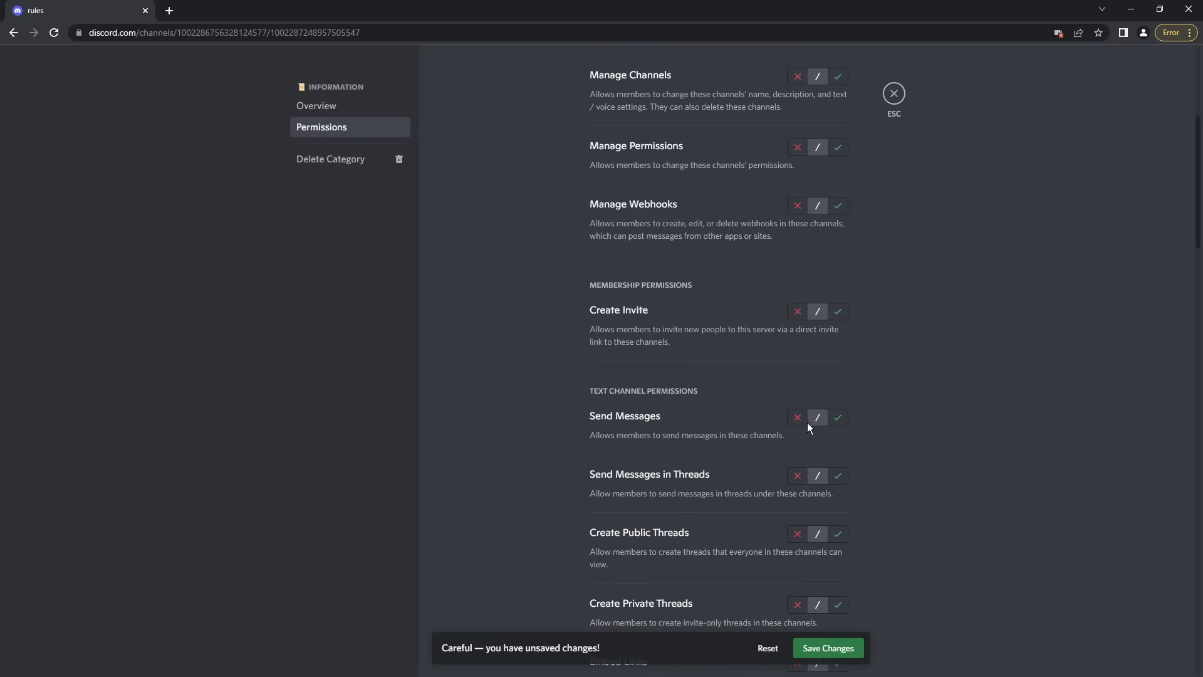
pyautogui.click(797, 416)
pyautogui.scroll(-4, 829, 445)
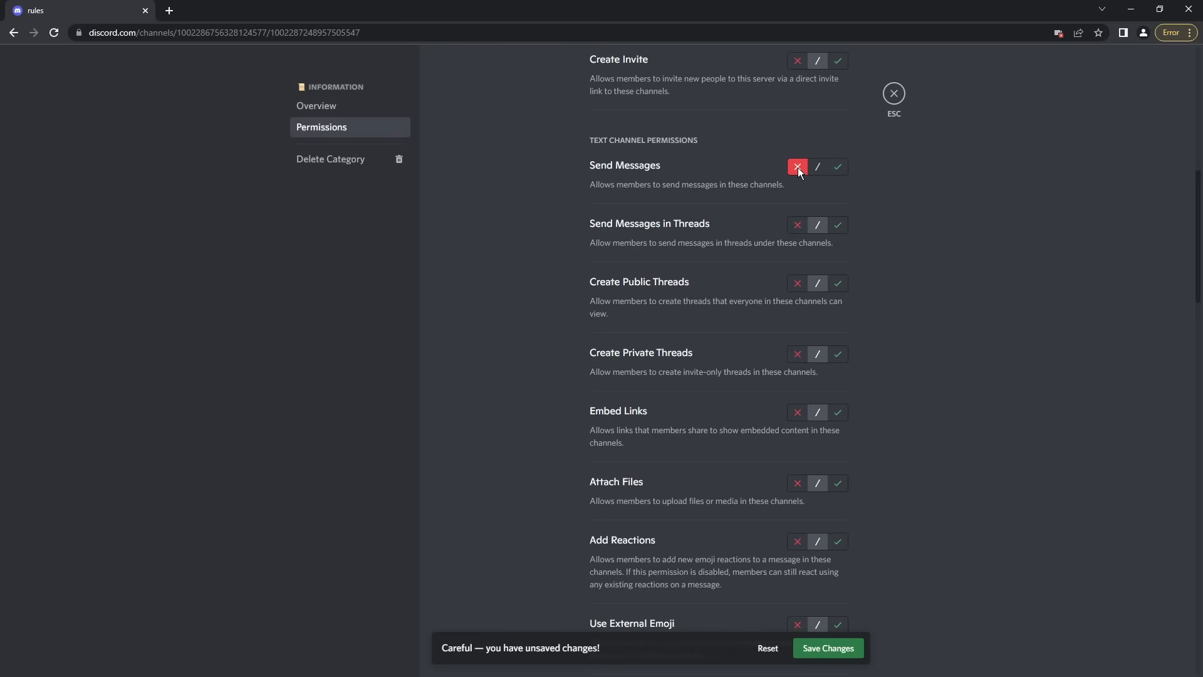
pyautogui.scroll(-1, 798, 167)
pyautogui.scroll(-2, 812, 384)
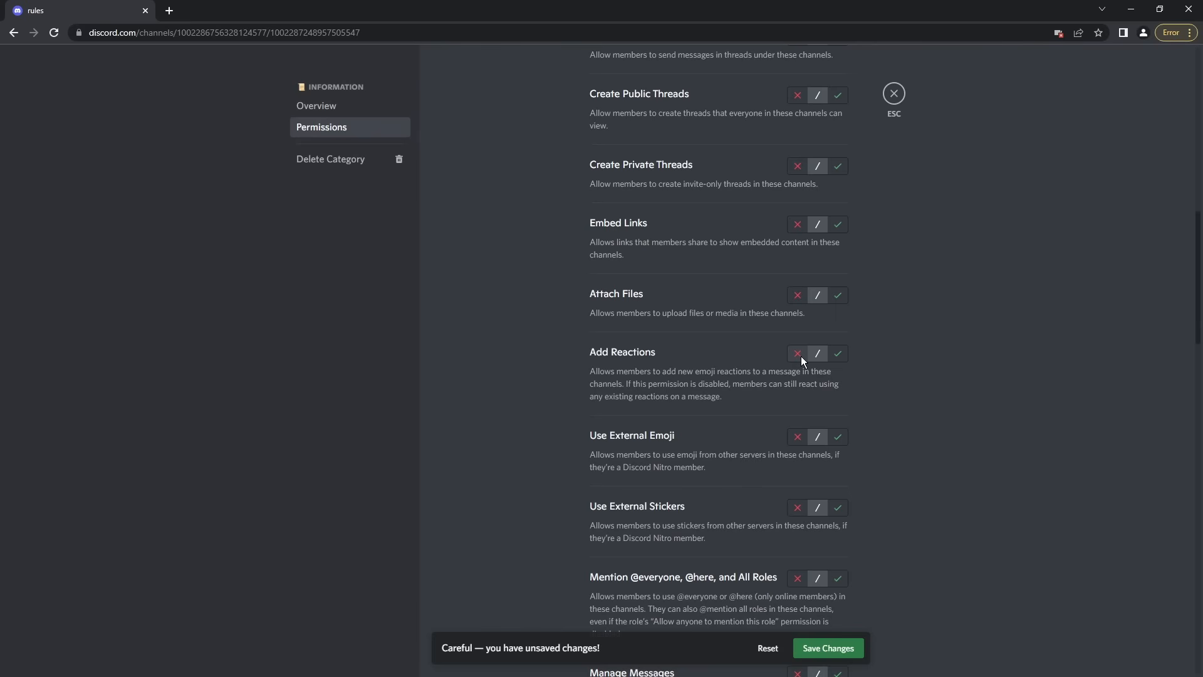
pyautogui.click(797, 353)
pyautogui.click(833, 646)
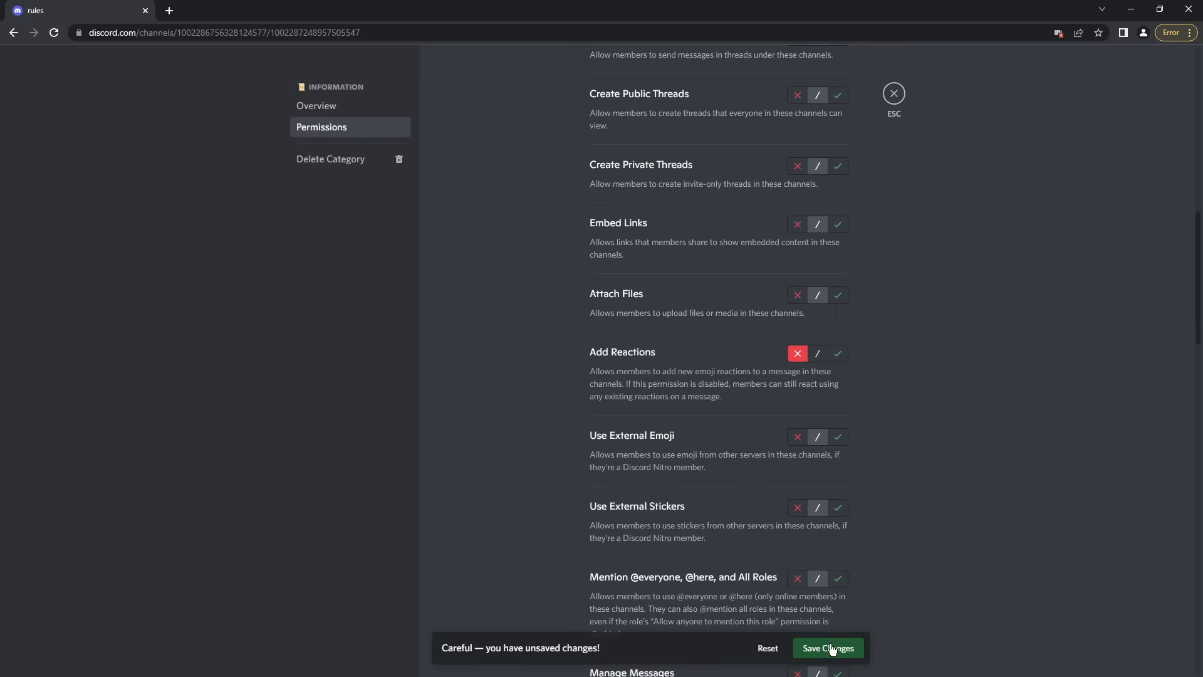
pyautogui.click(895, 94)
pyautogui.click(730, 57)
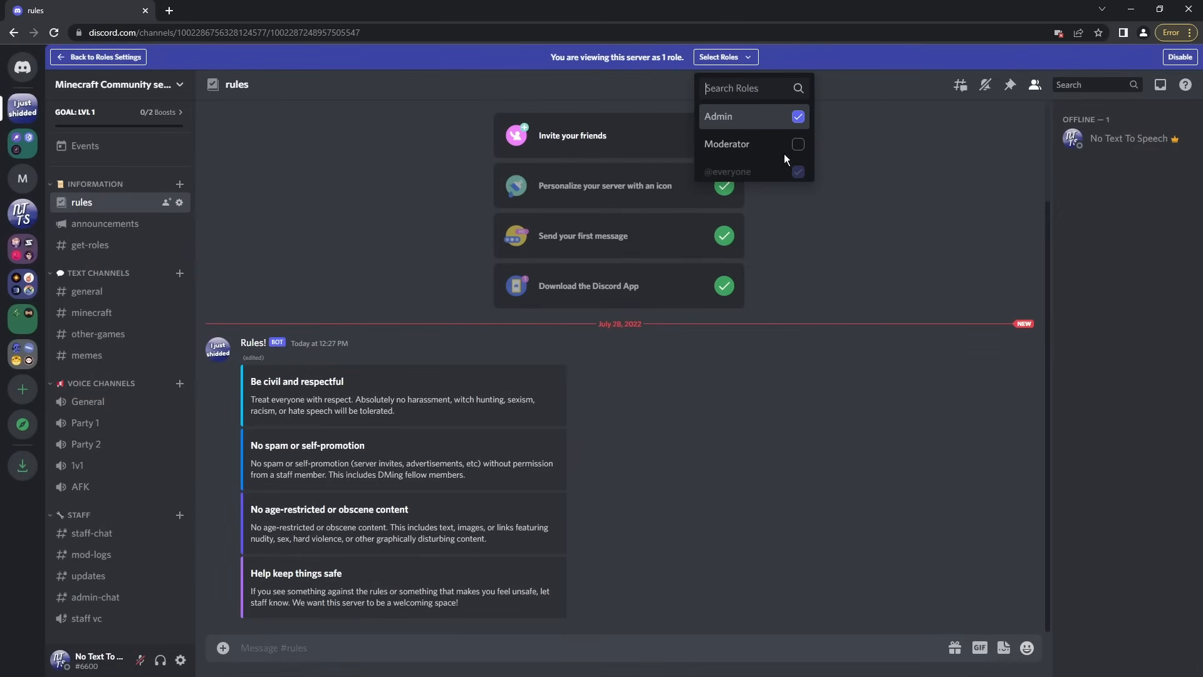
pyautogui.click(798, 116)
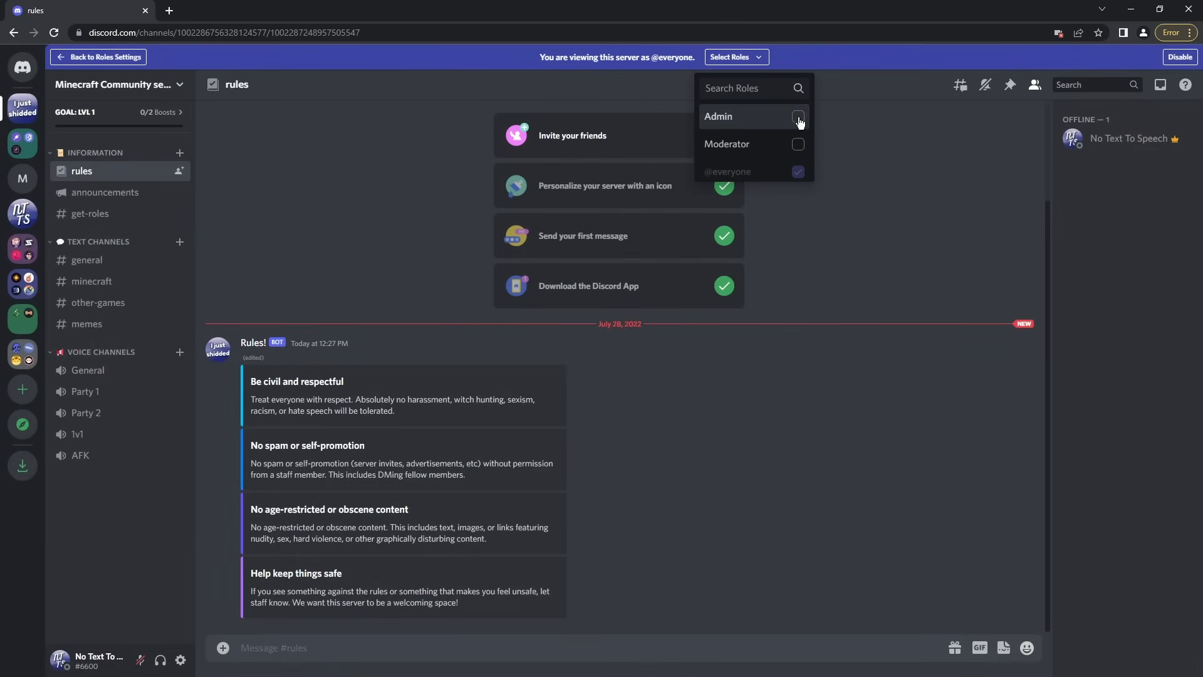
pyautogui.click(382, 641)
pyautogui.click(1024, 334)
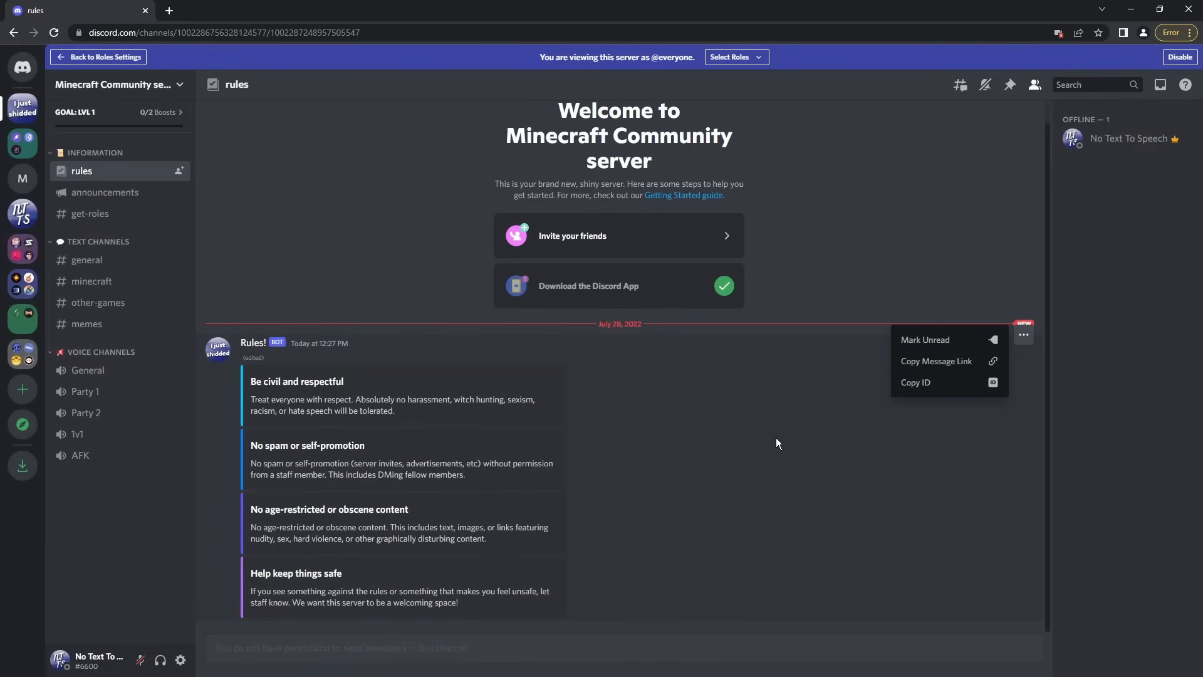
pyautogui.click(104, 192)
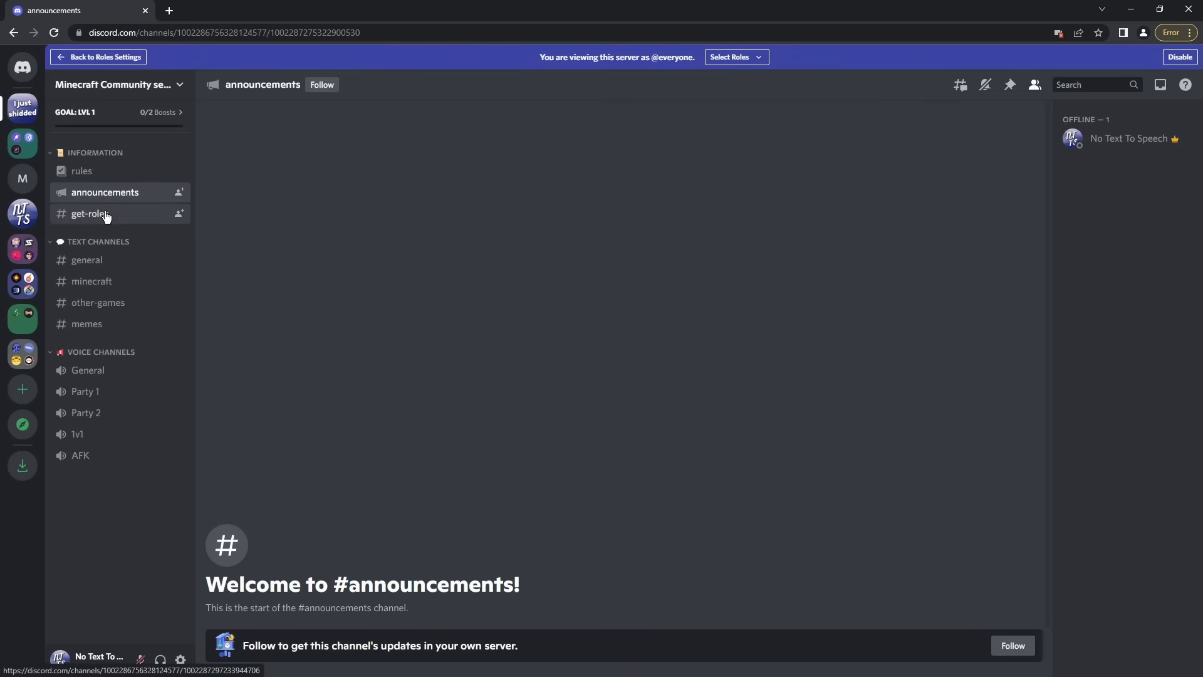
pyautogui.click(106, 214)
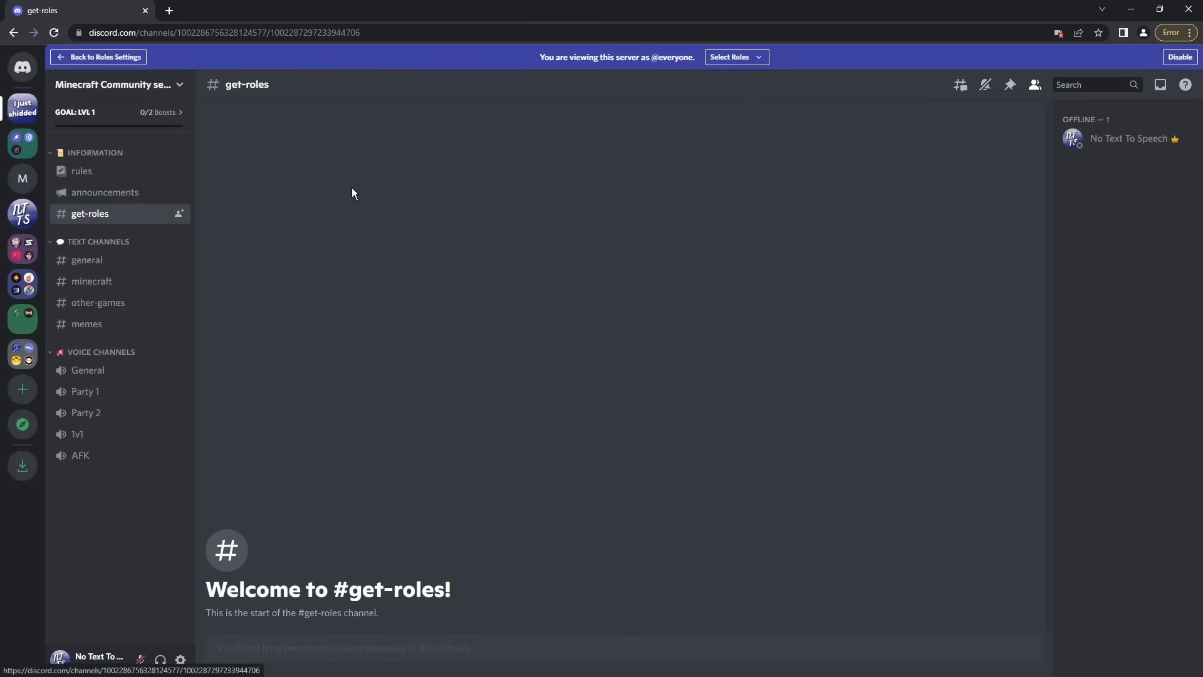
pyautogui.click(734, 57)
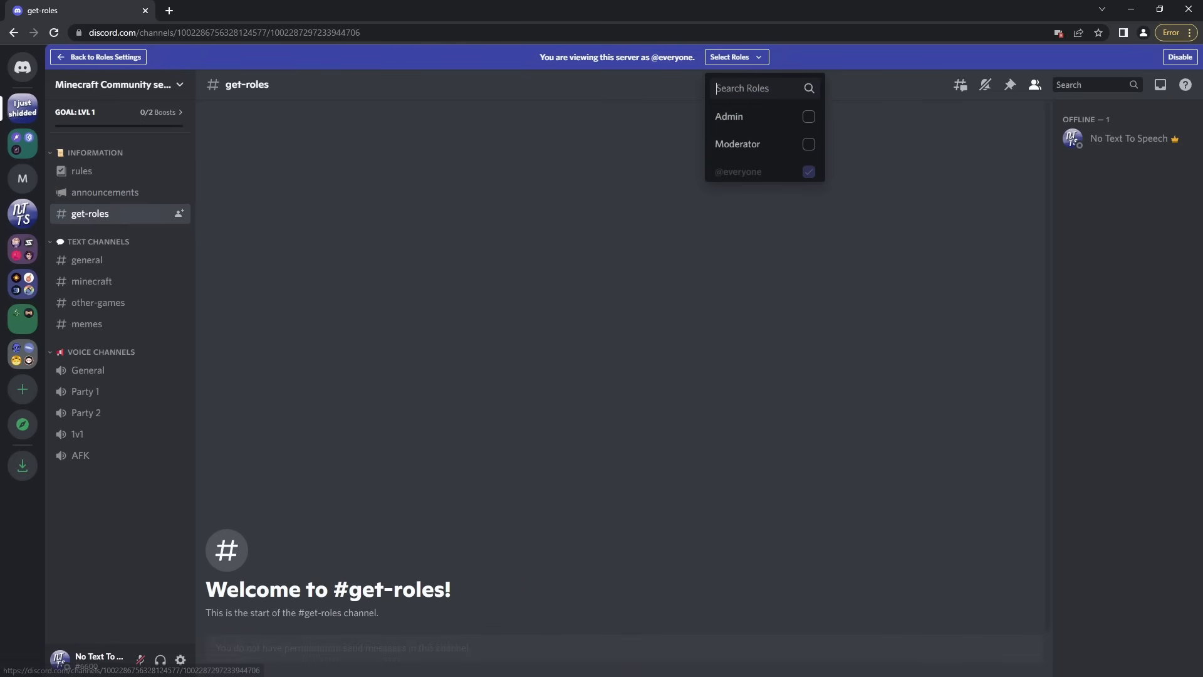
pyautogui.click(803, 123)
pyautogui.click(88, 202)
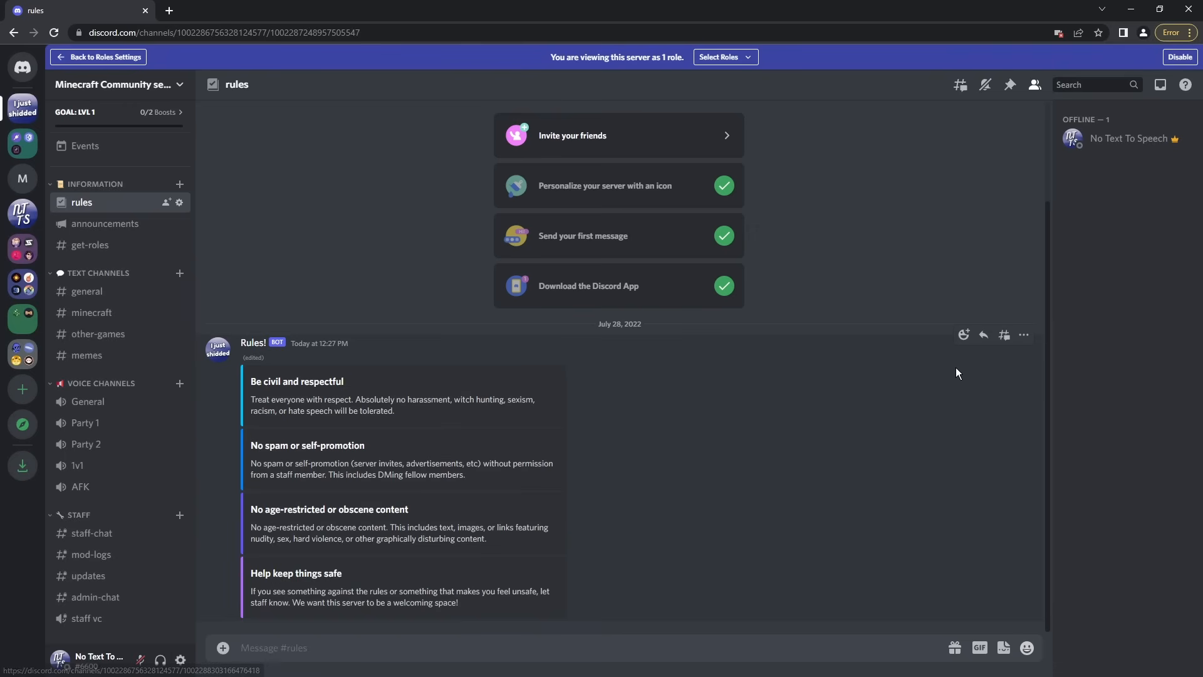
pyautogui.click(1024, 335)
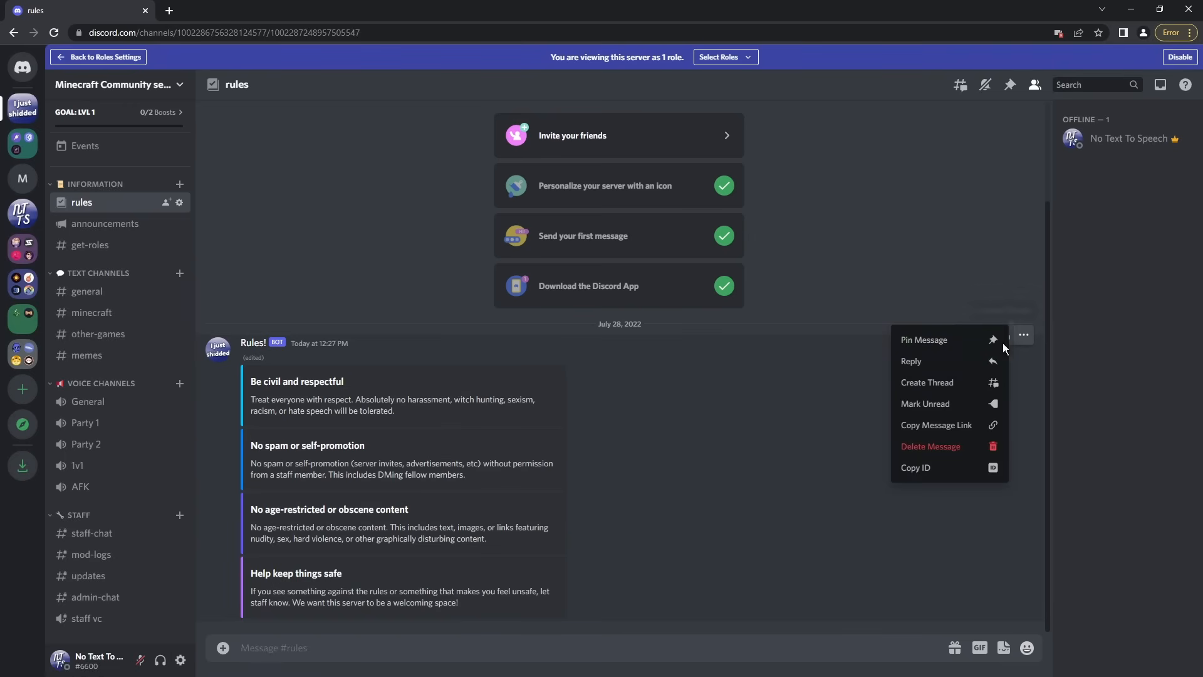
pyautogui.click(844, 371)
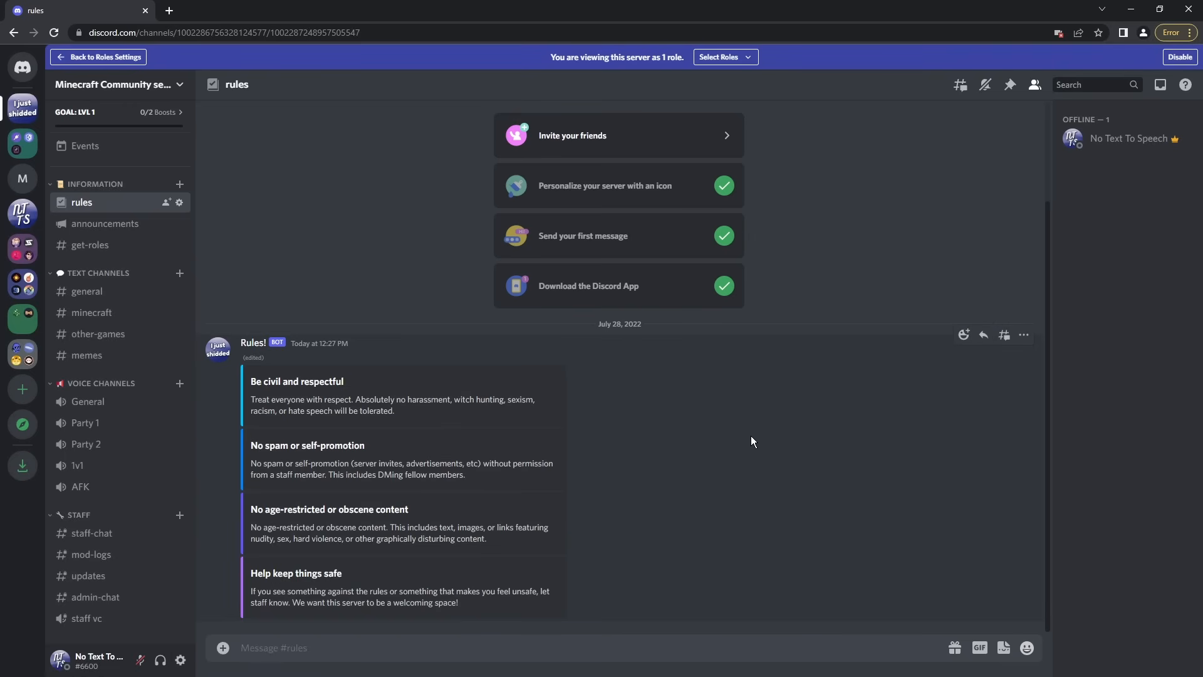
pyautogui.click(727, 57)
pyautogui.click(804, 127)
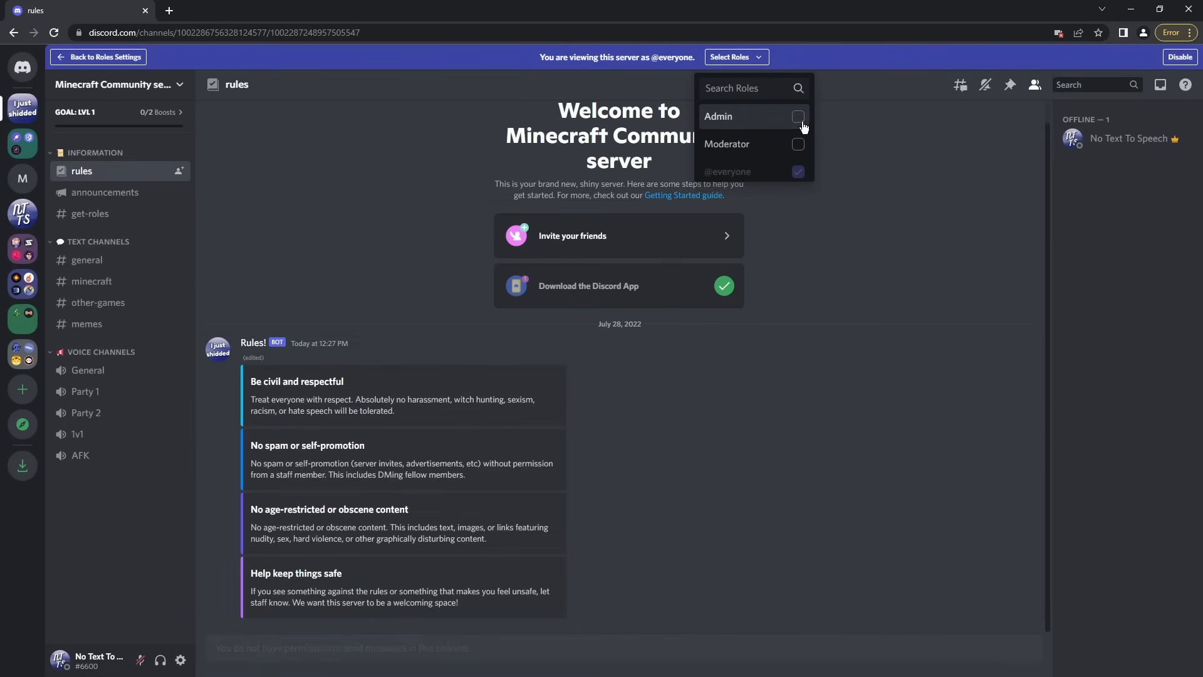
pyautogui.click(800, 118)
pyautogui.click(531, 276)
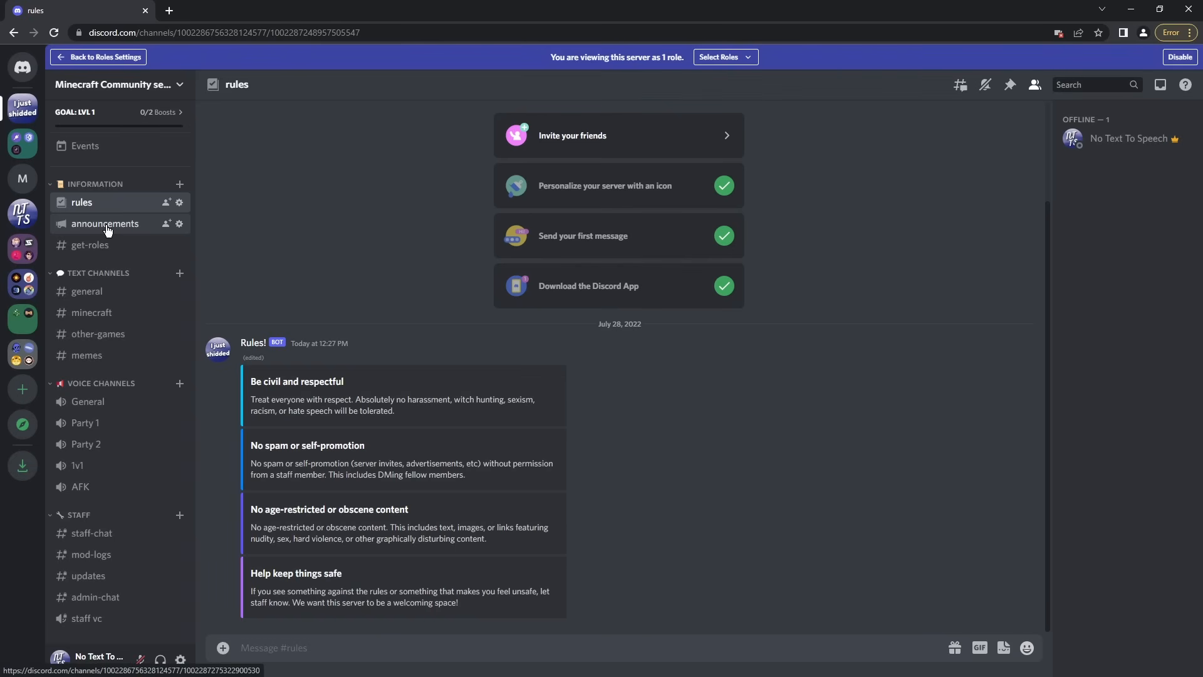
# Reset announcements' Add Reactions to neutral, save, and post 'I did it guyes!'.
pyautogui.click(107, 231)
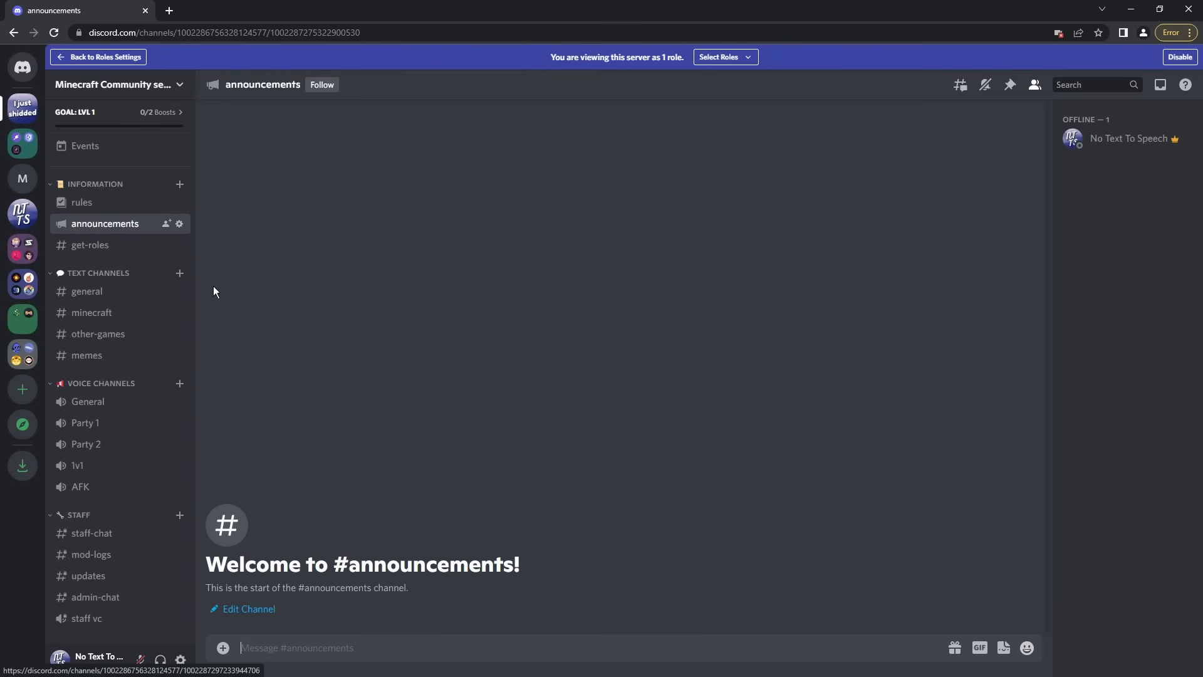
pyautogui.rightClick(87, 231)
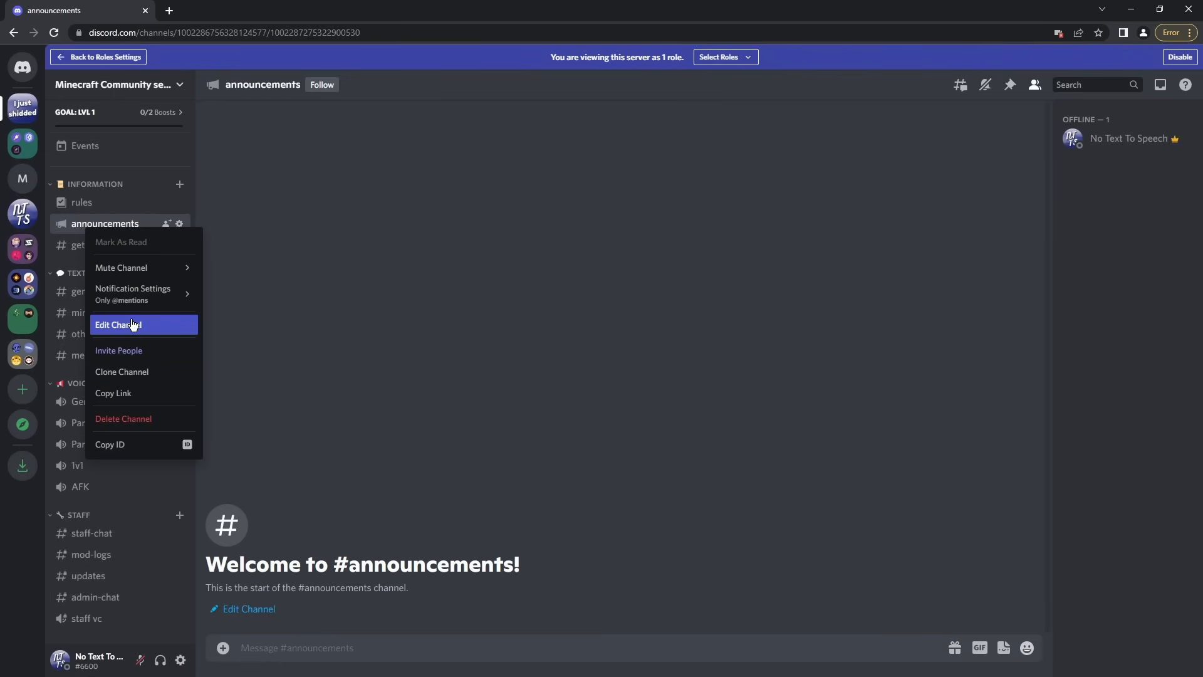
pyautogui.click(133, 324)
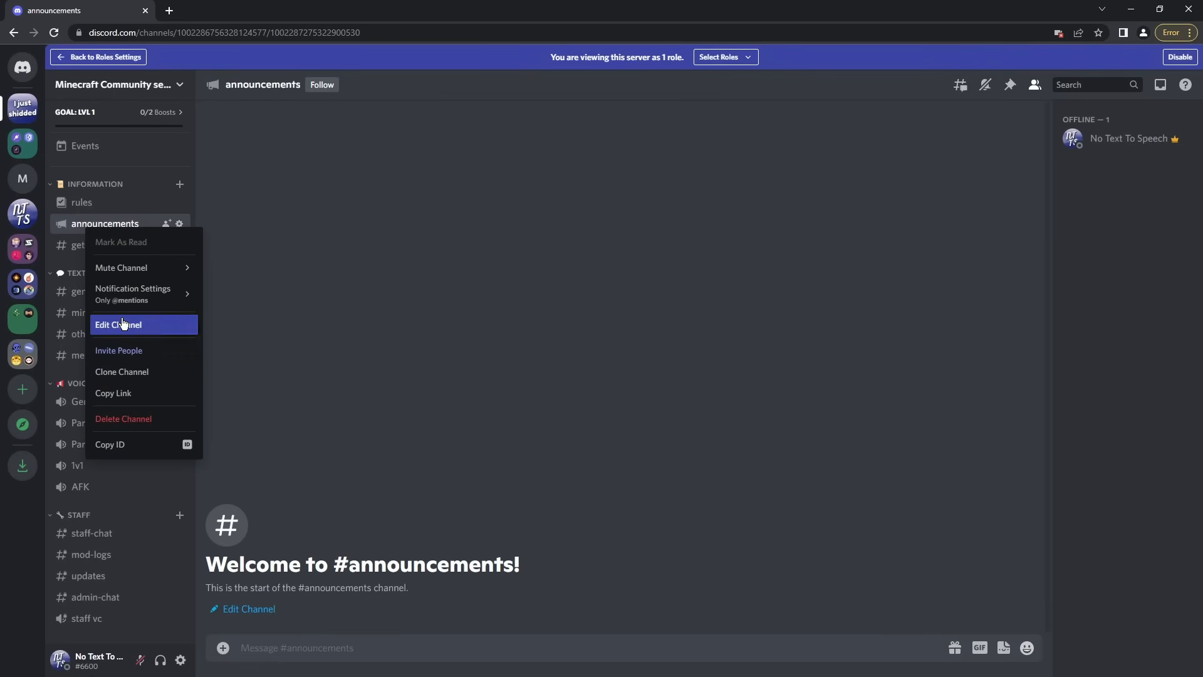
pyautogui.click(333, 136)
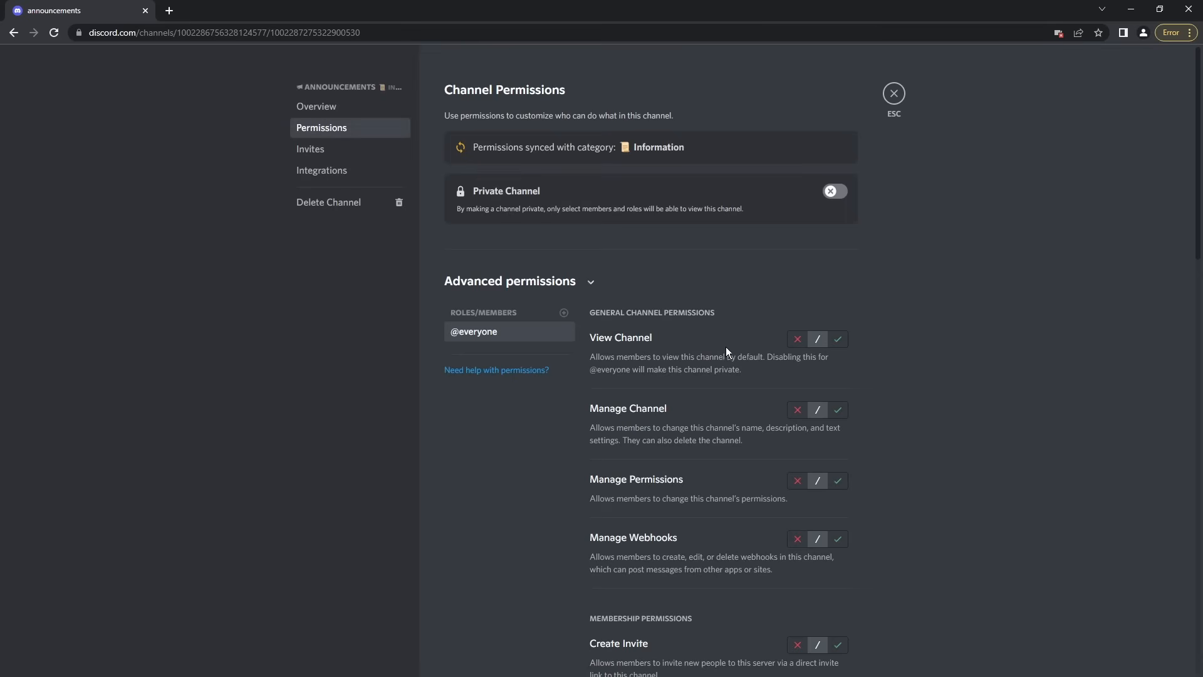
pyautogui.scroll(-4, 726, 347)
pyautogui.scroll(-6, 728, 299)
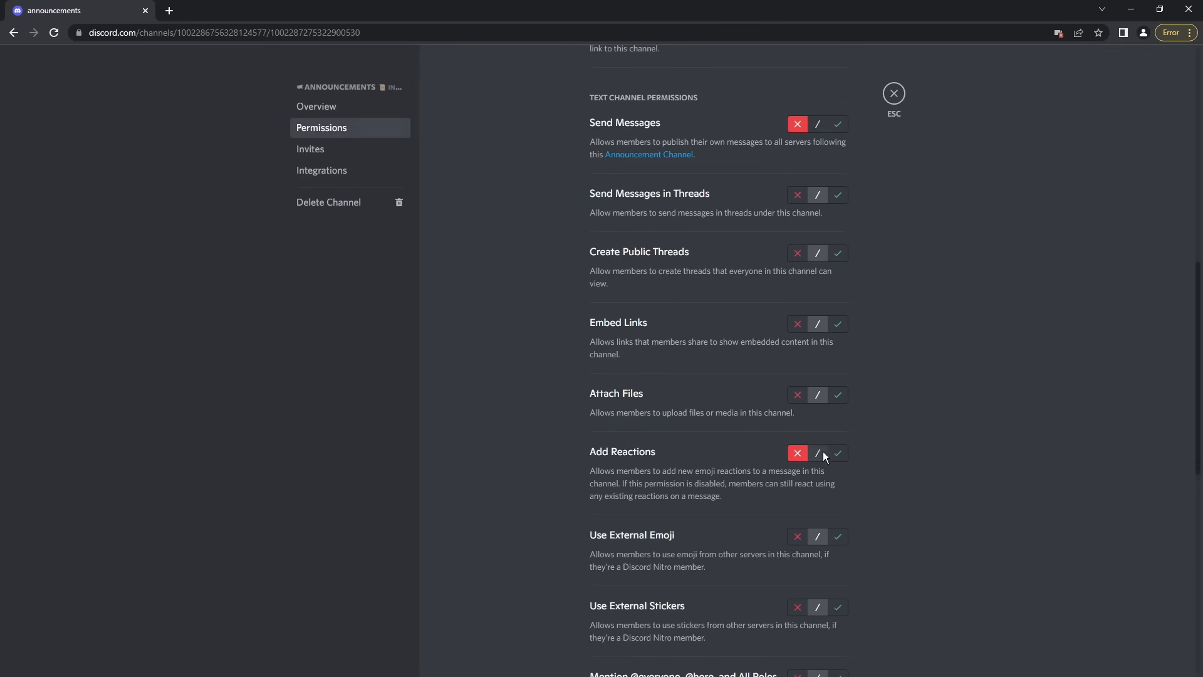
pyautogui.click(819, 453)
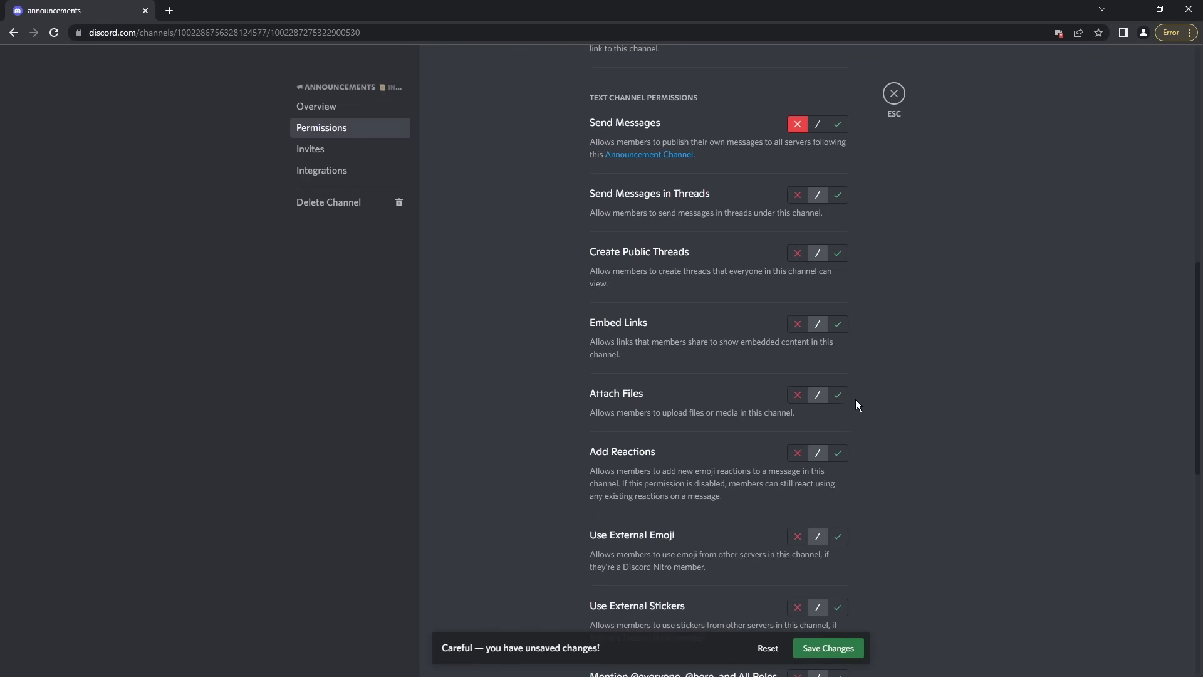
pyautogui.click(826, 648)
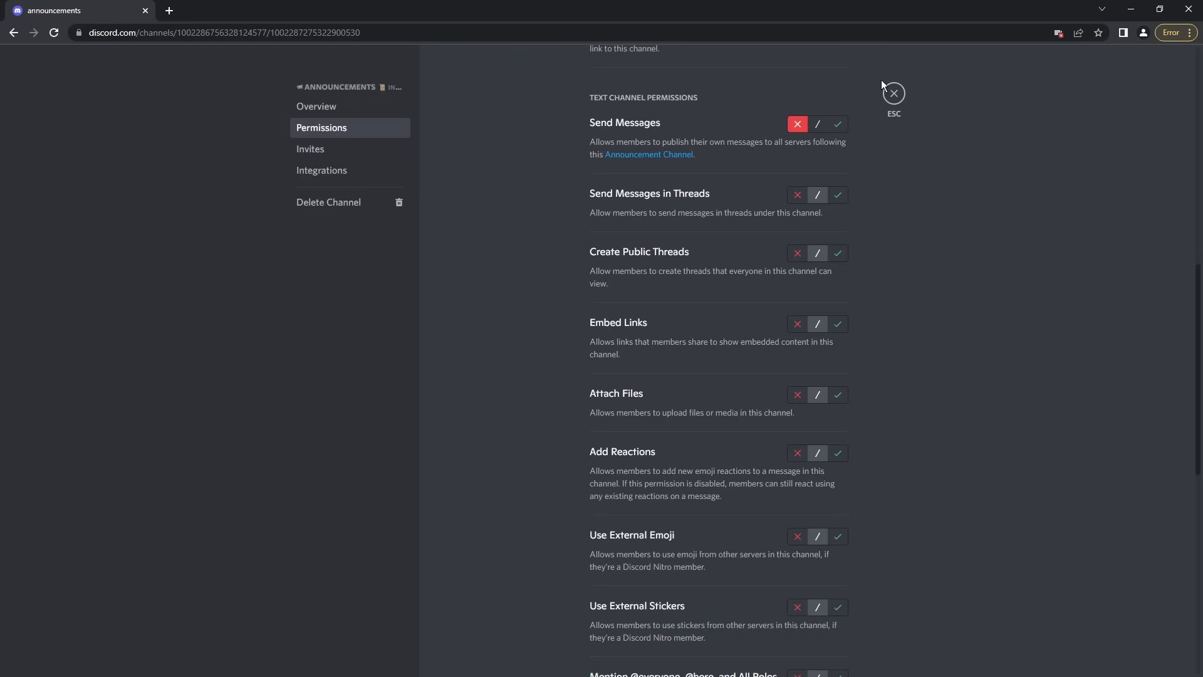
pyautogui.click(894, 95)
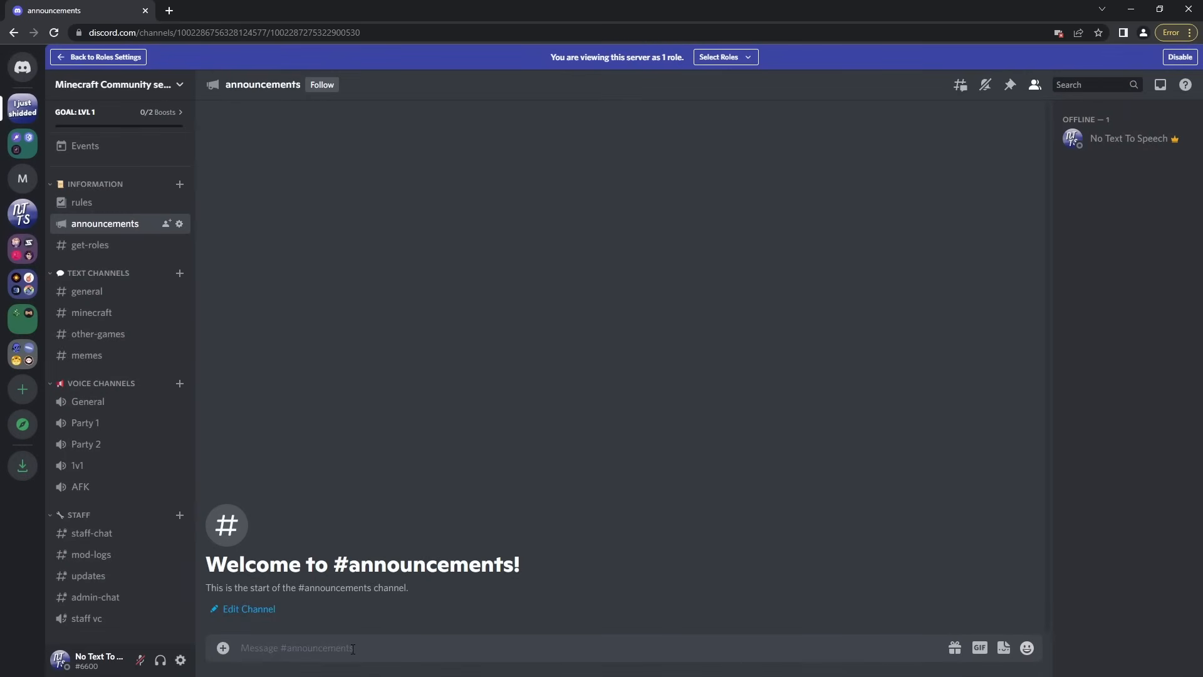
pyautogui.write('I did it guyes!')
pyautogui.press('Return')
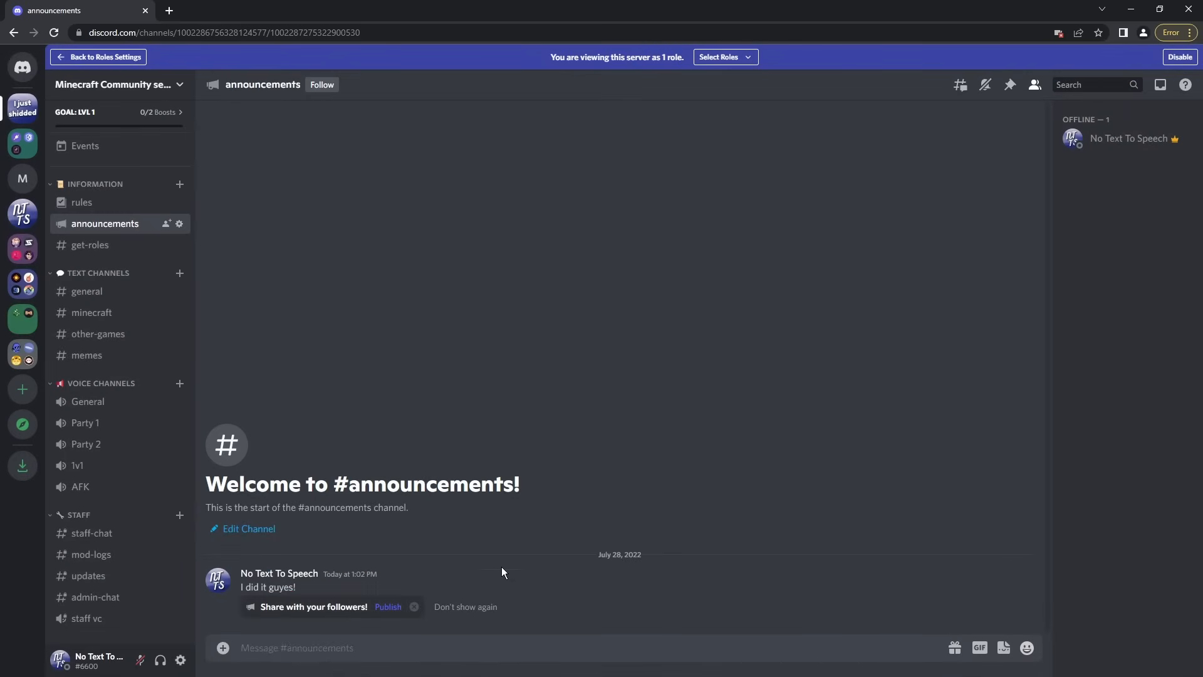
pyautogui.click(742, 57)
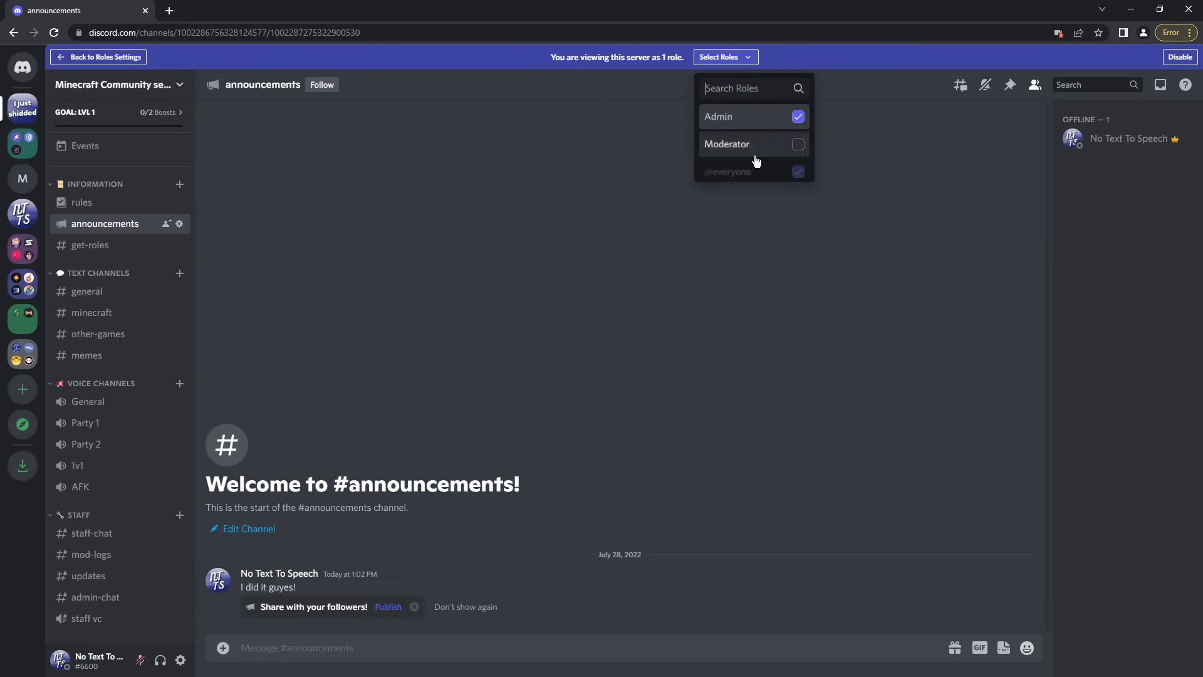
pyautogui.click(798, 116)
pyautogui.click(589, 475)
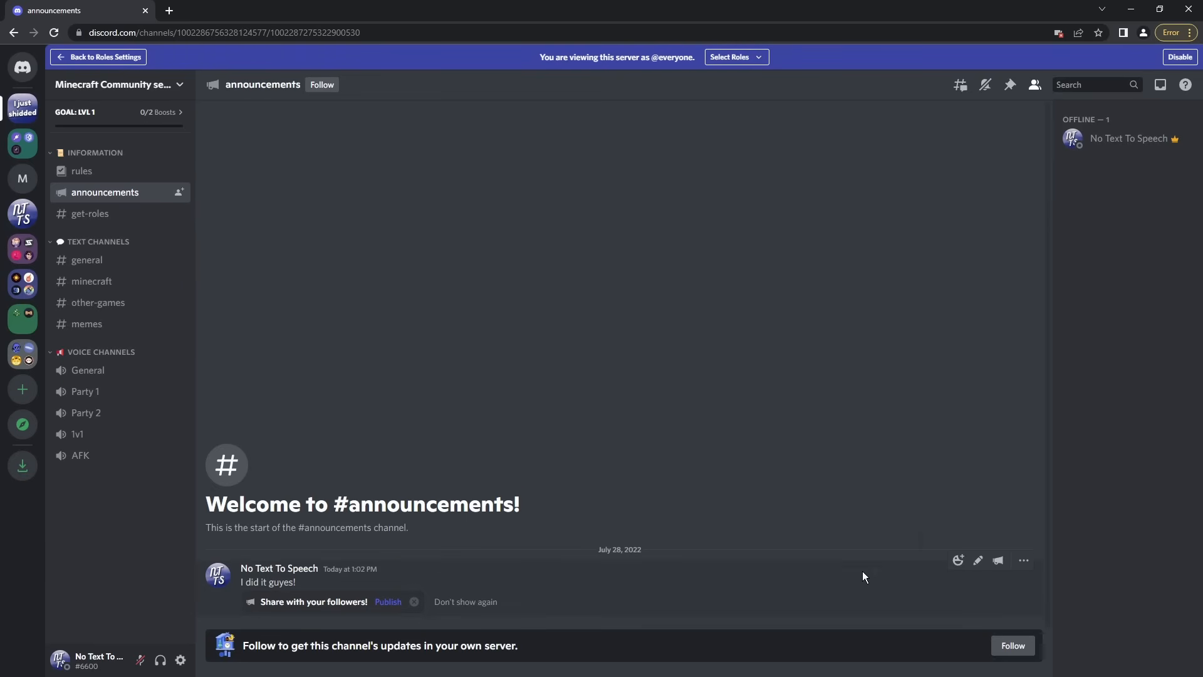
# Add four emoji reactions, including laughing face and SpongeBob, to the test message.
pyautogui.click(958, 560)
pyautogui.click(923, 653)
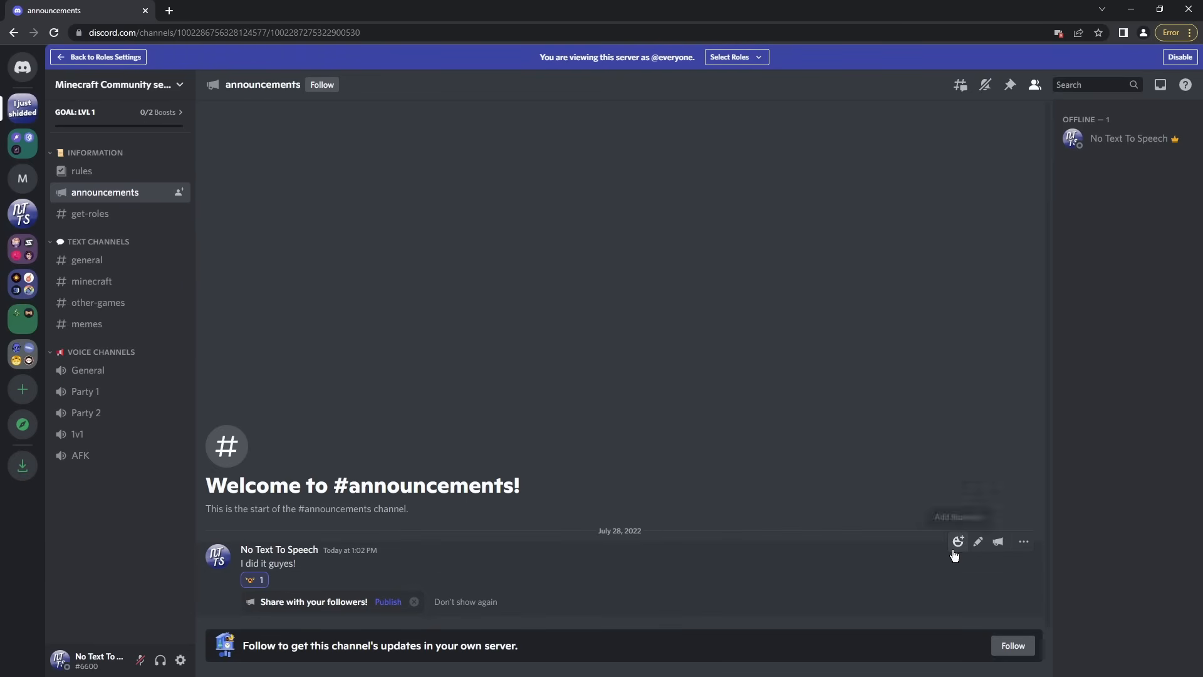
pyautogui.click(953, 550)
pyautogui.click(829, 503)
pyautogui.click(956, 545)
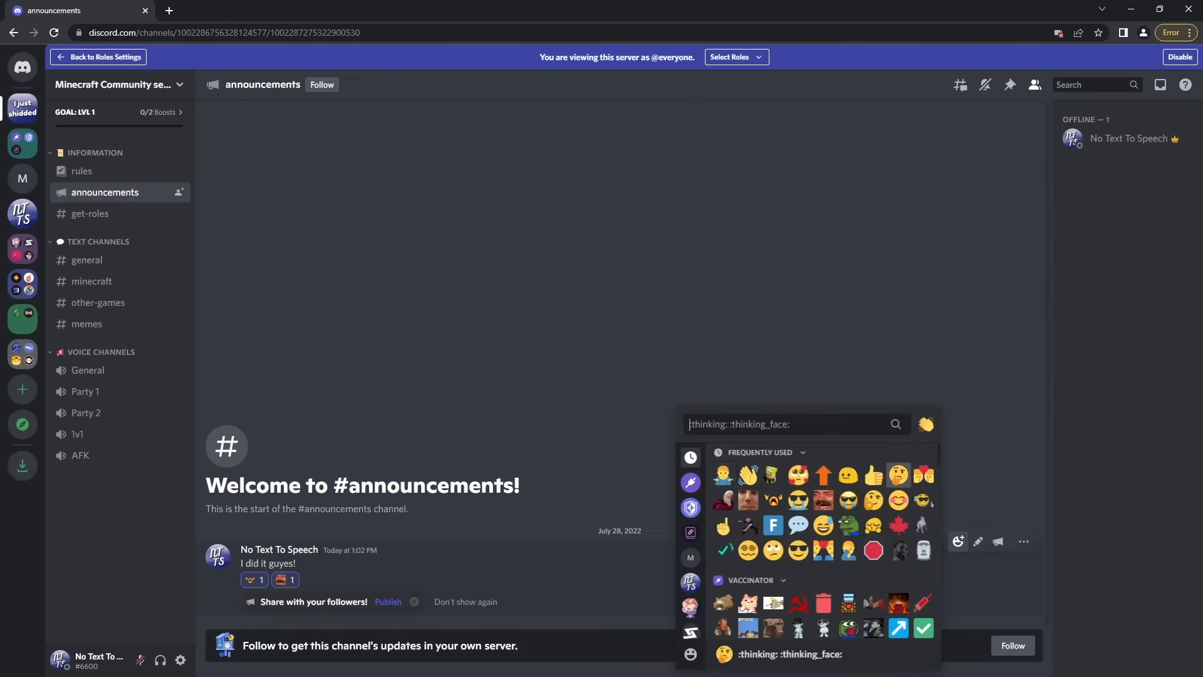
pyautogui.click(784, 484)
pyautogui.click(958, 542)
pyautogui.click(725, 499)
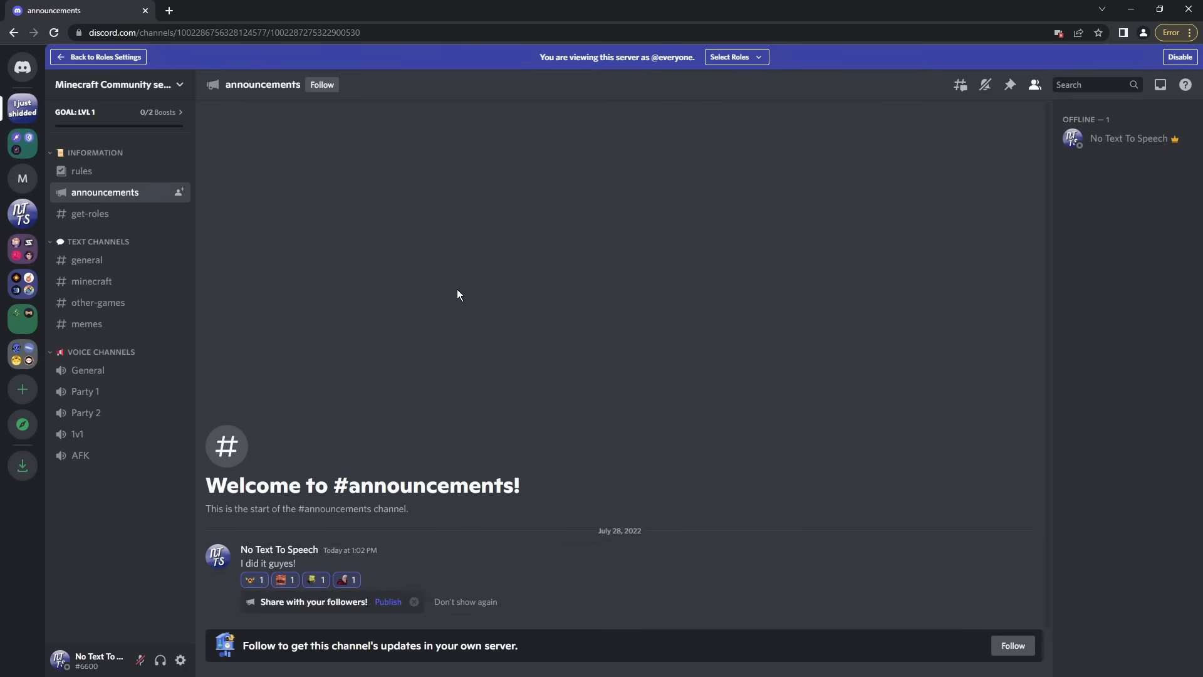
pyautogui.click(113, 177)
pyautogui.click(1023, 336)
pyautogui.click(795, 407)
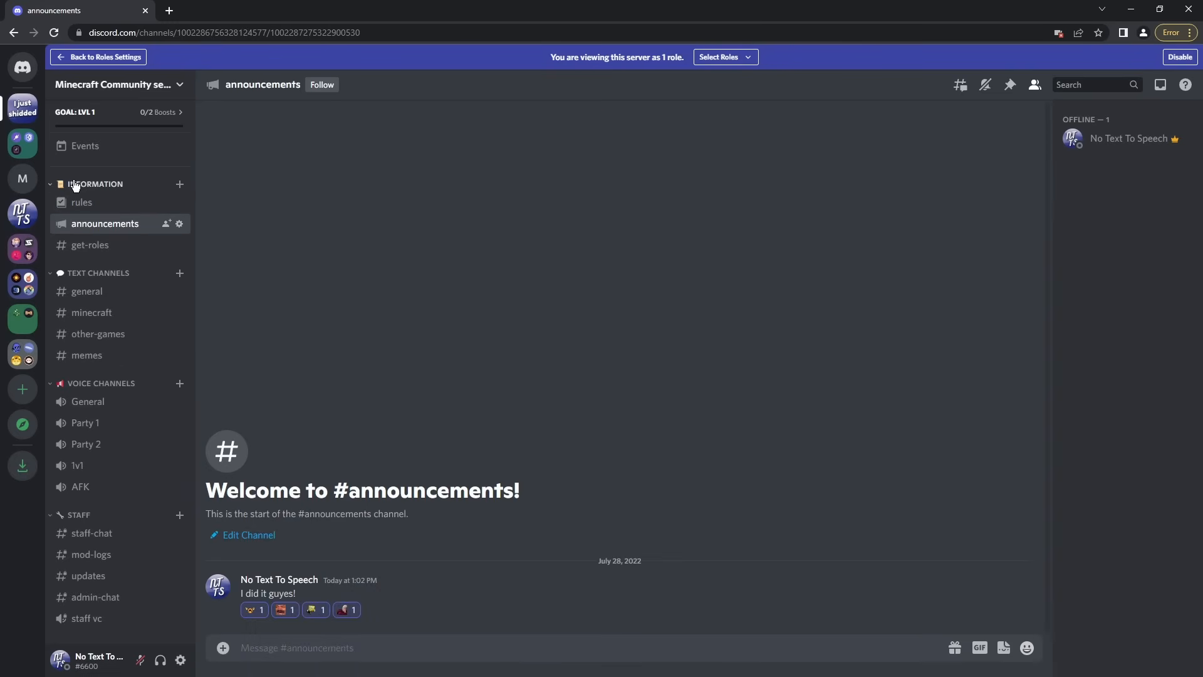
# Review the announcements channel permissions, close them, and disable the role preview.
pyautogui.rightClick(95, 230)
pyautogui.click(146, 331)
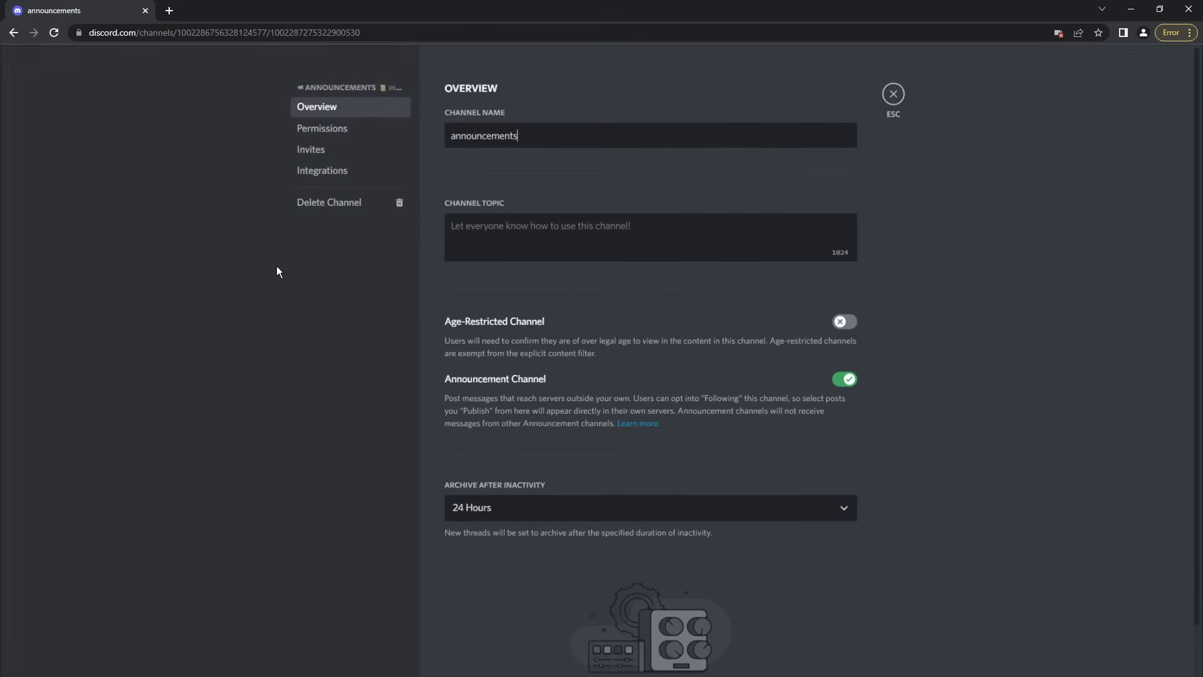
pyautogui.click(311, 128)
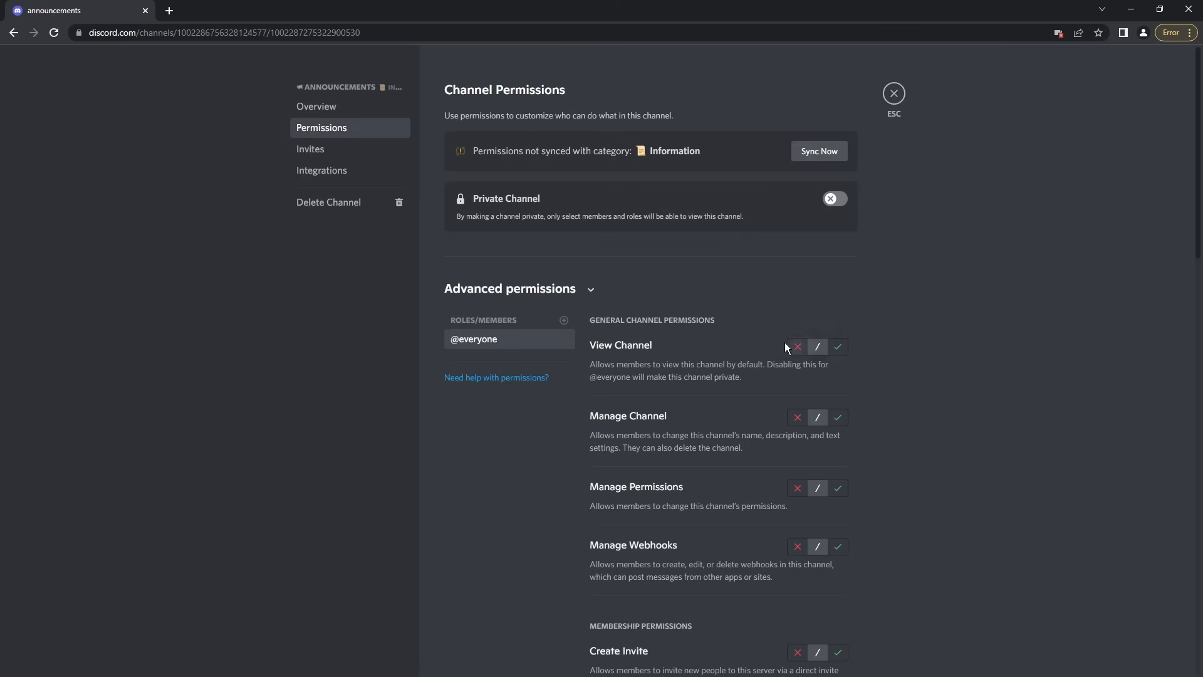
pyautogui.scroll(-8, 799, 351)
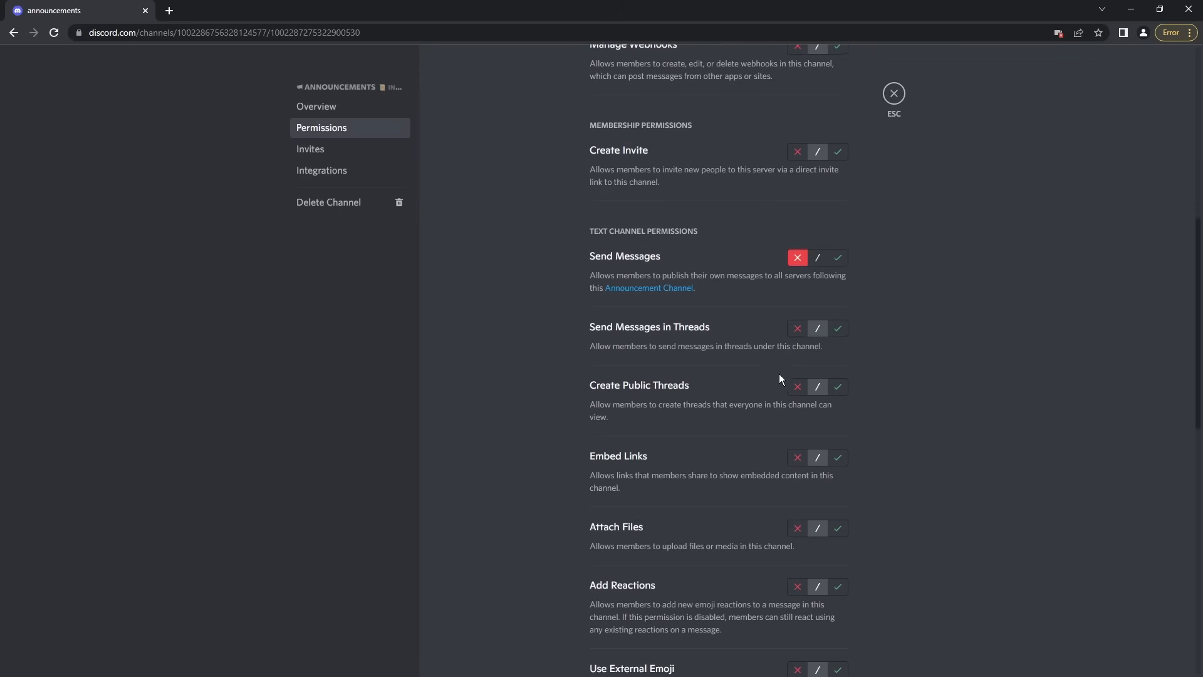
pyautogui.scroll(-2, 771, 269)
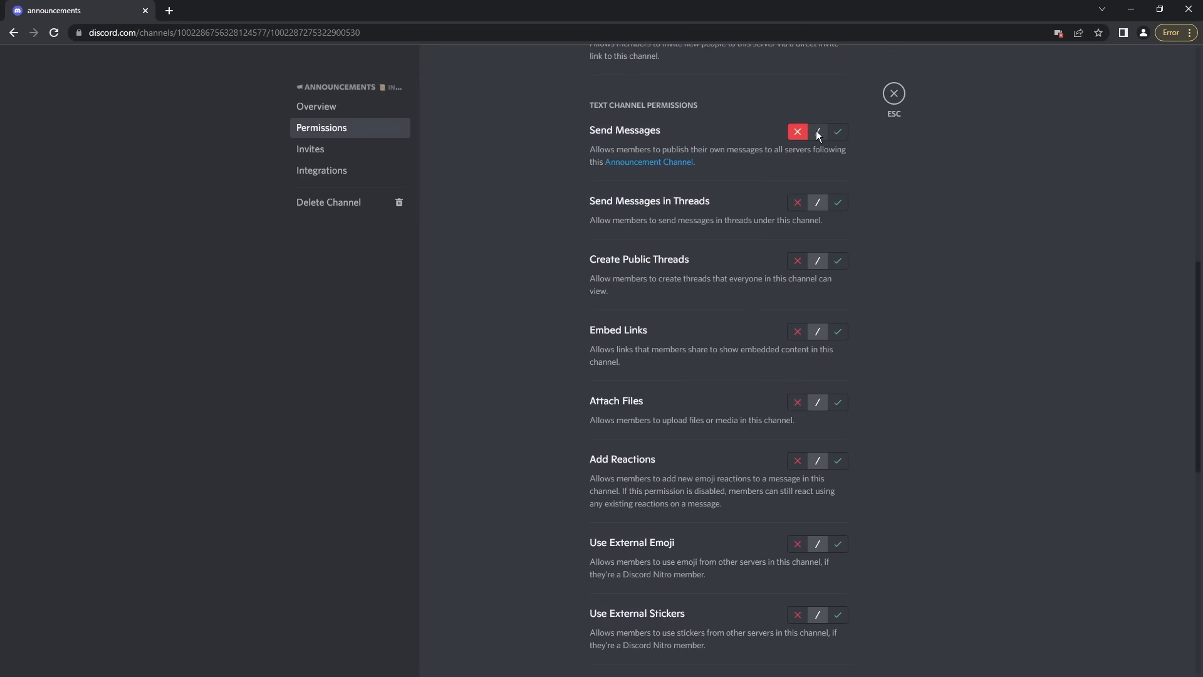
pyautogui.scroll(7, 849, 212)
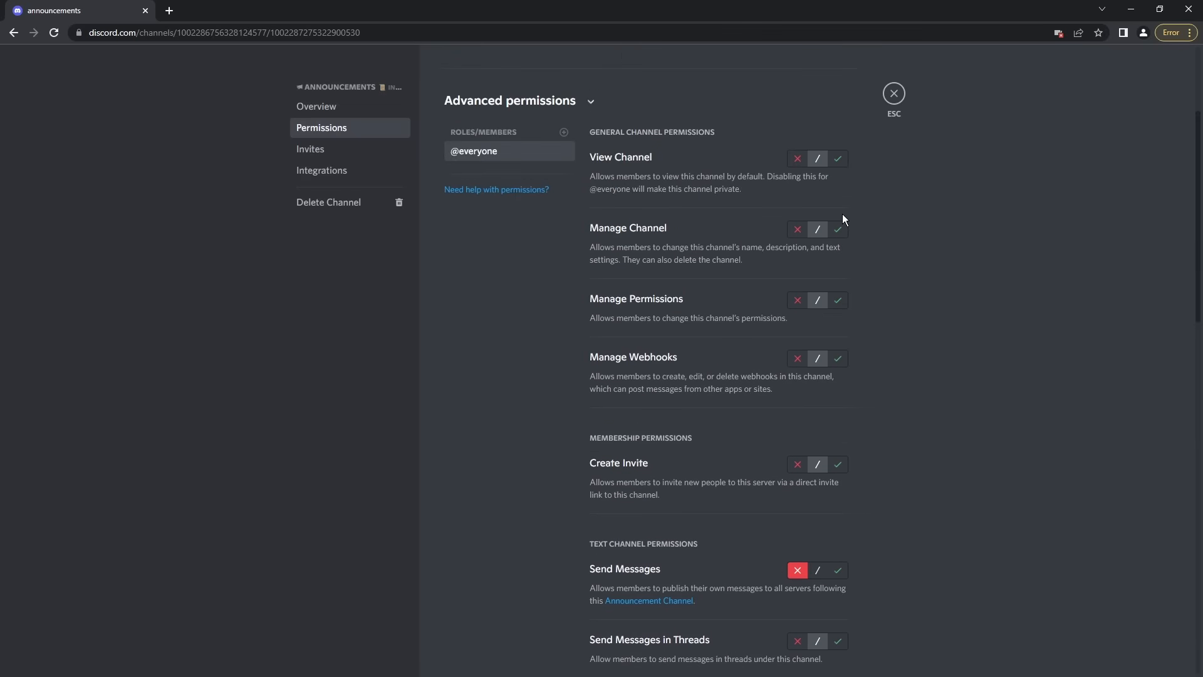
pyautogui.click(895, 97)
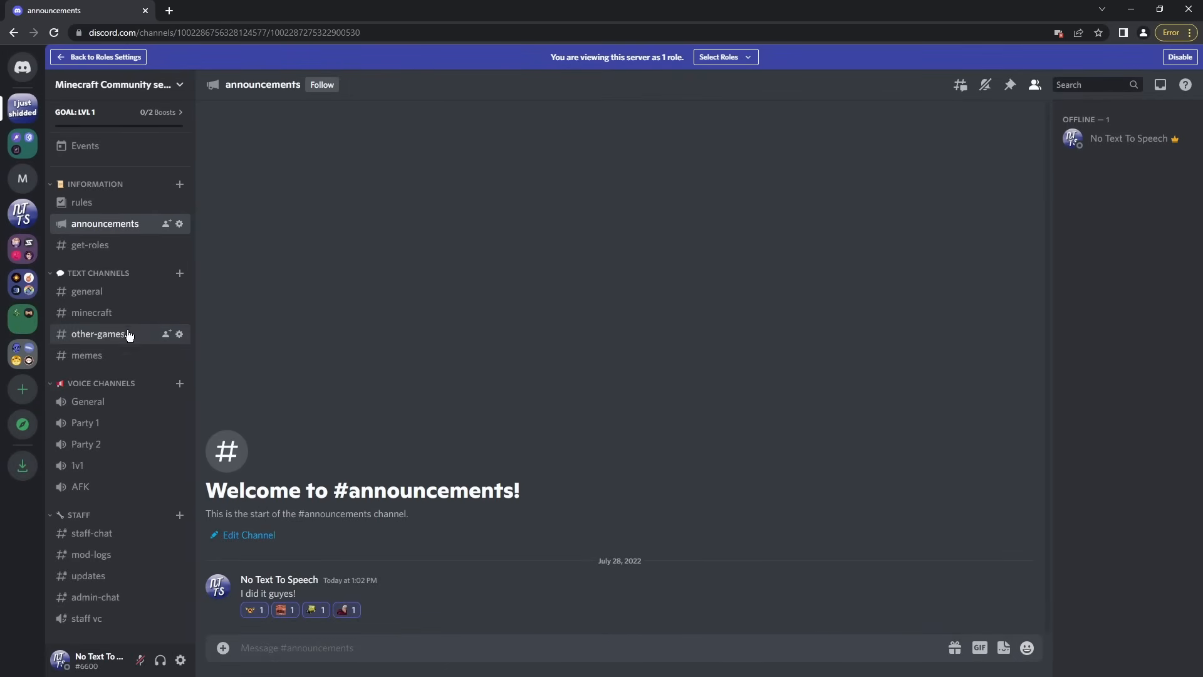
pyautogui.click(1190, 60)
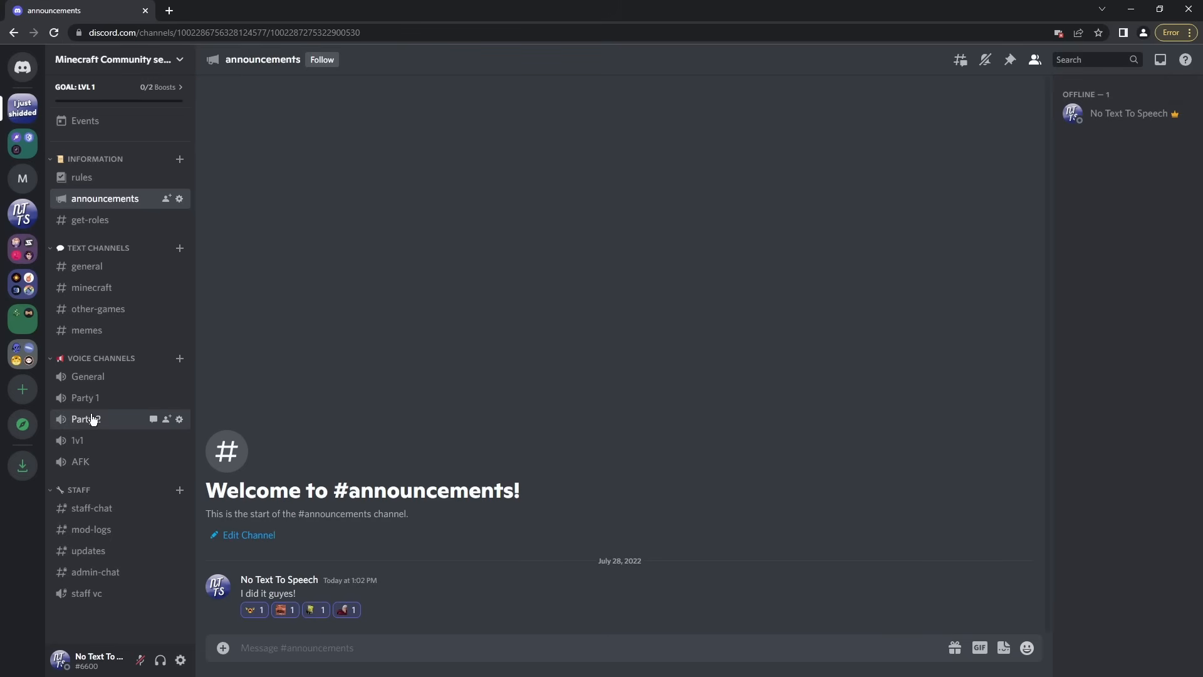
# Set Party 1's user limit to 6, keep region Automatic, and save.
pyautogui.rightClick(92, 391)
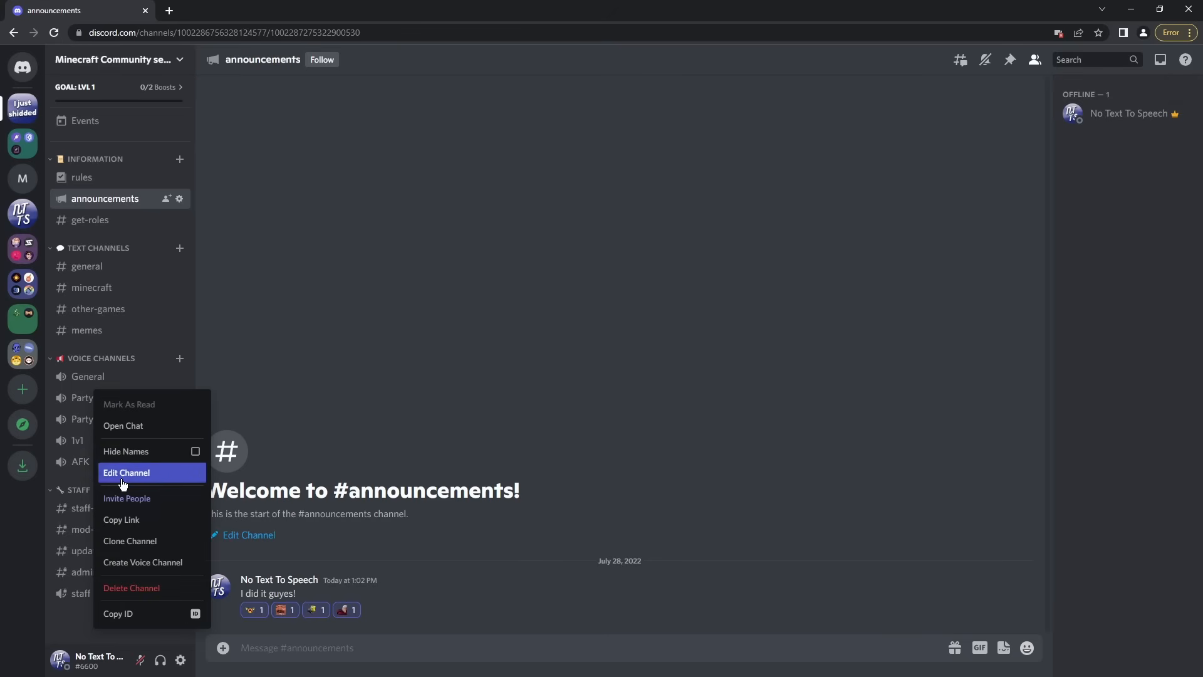
pyautogui.click(128, 475)
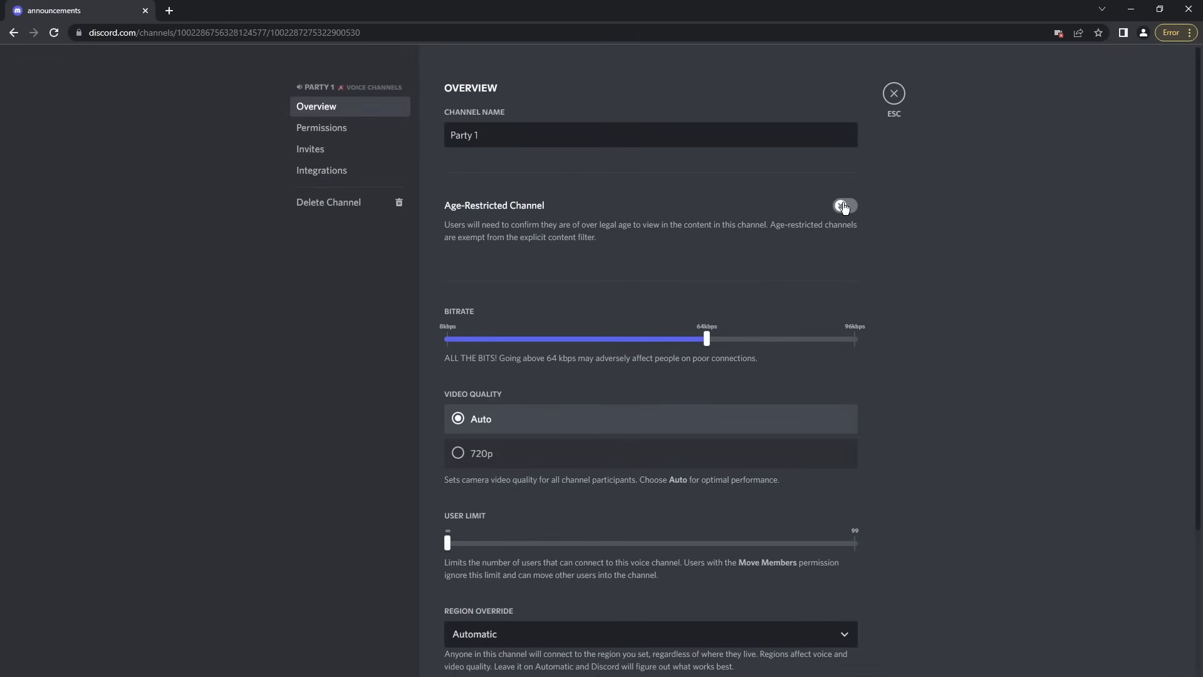
pyautogui.moveTo(695, 332); pyautogui.dragTo(776, 341)
pyautogui.scroll(-1, 477, 407)
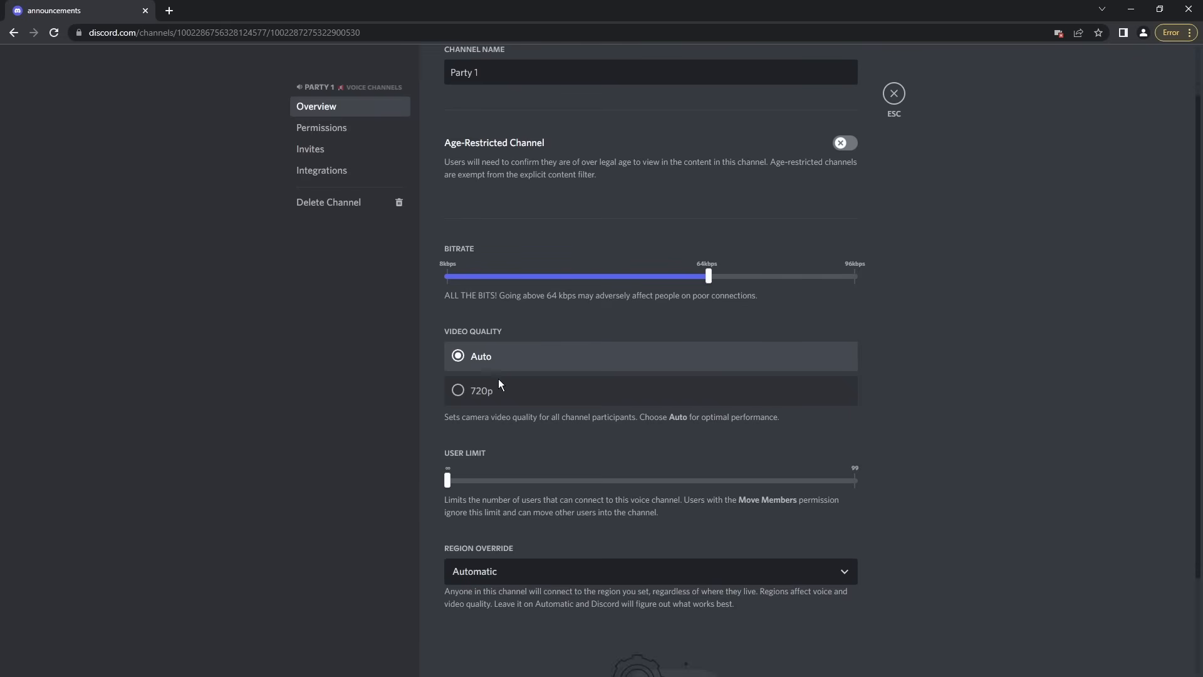
pyautogui.moveTo(448, 481); pyautogui.dragTo(476, 482)
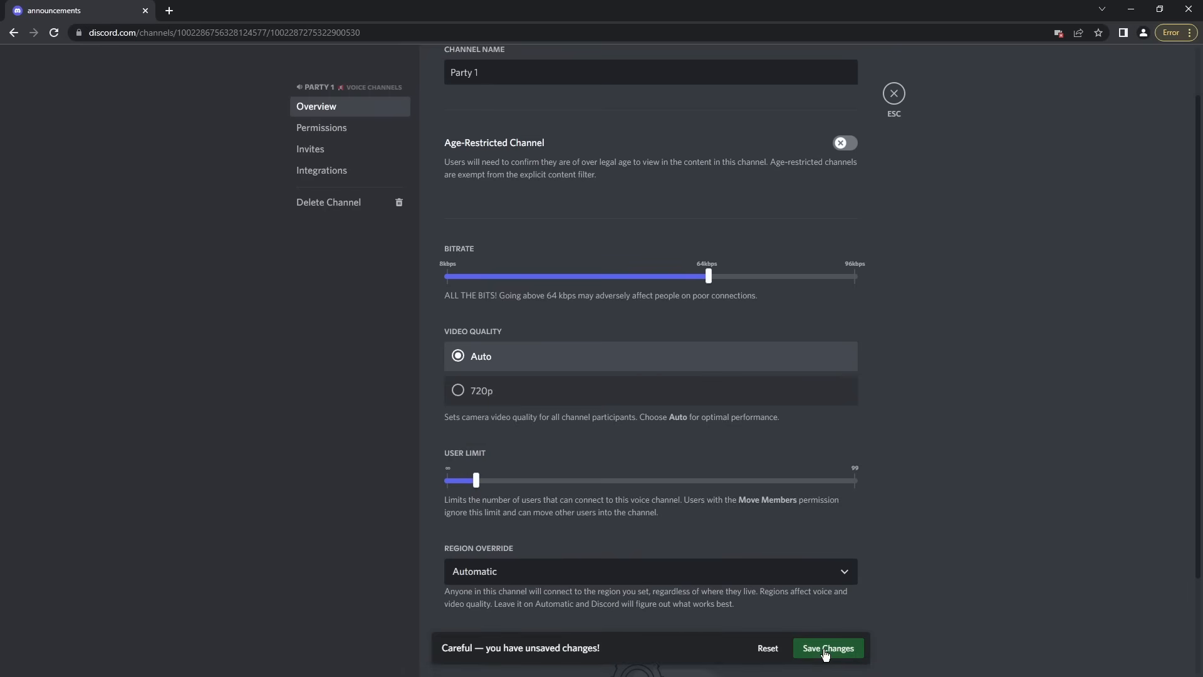
pyautogui.moveTo(475, 480); pyautogui.dragTo(471, 480)
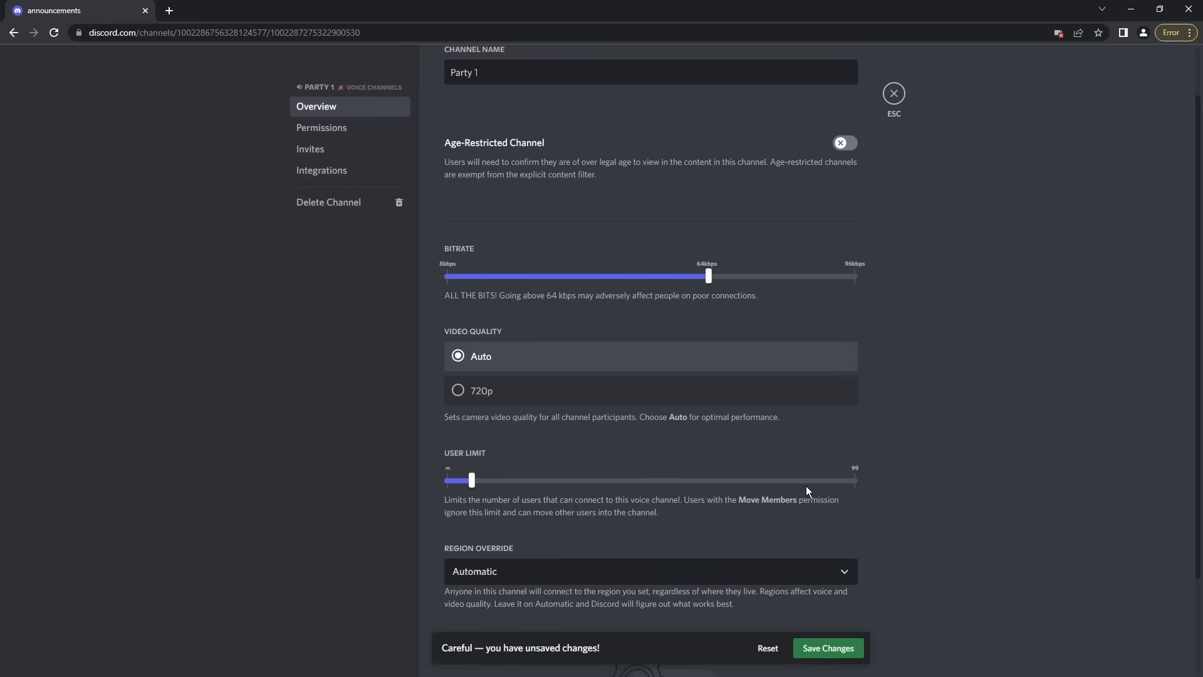
pyautogui.scroll(-2, 705, 465)
pyautogui.click(535, 441)
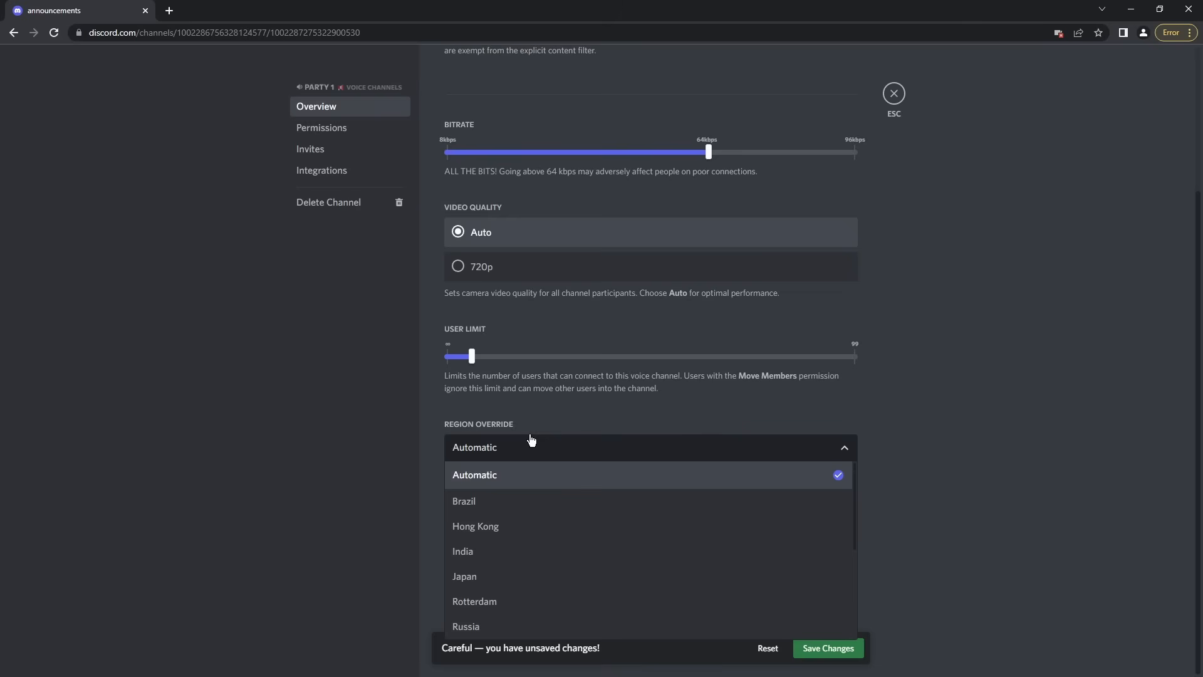
pyautogui.click(545, 430)
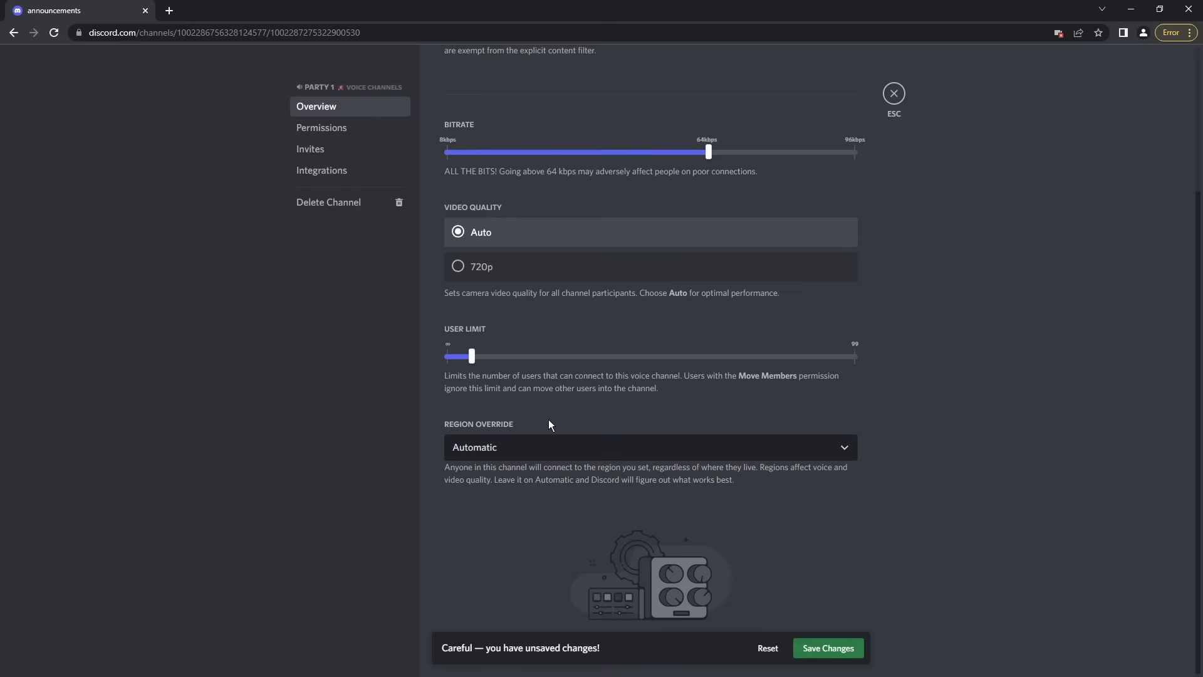
pyautogui.click(827, 652)
pyautogui.click(885, 89)
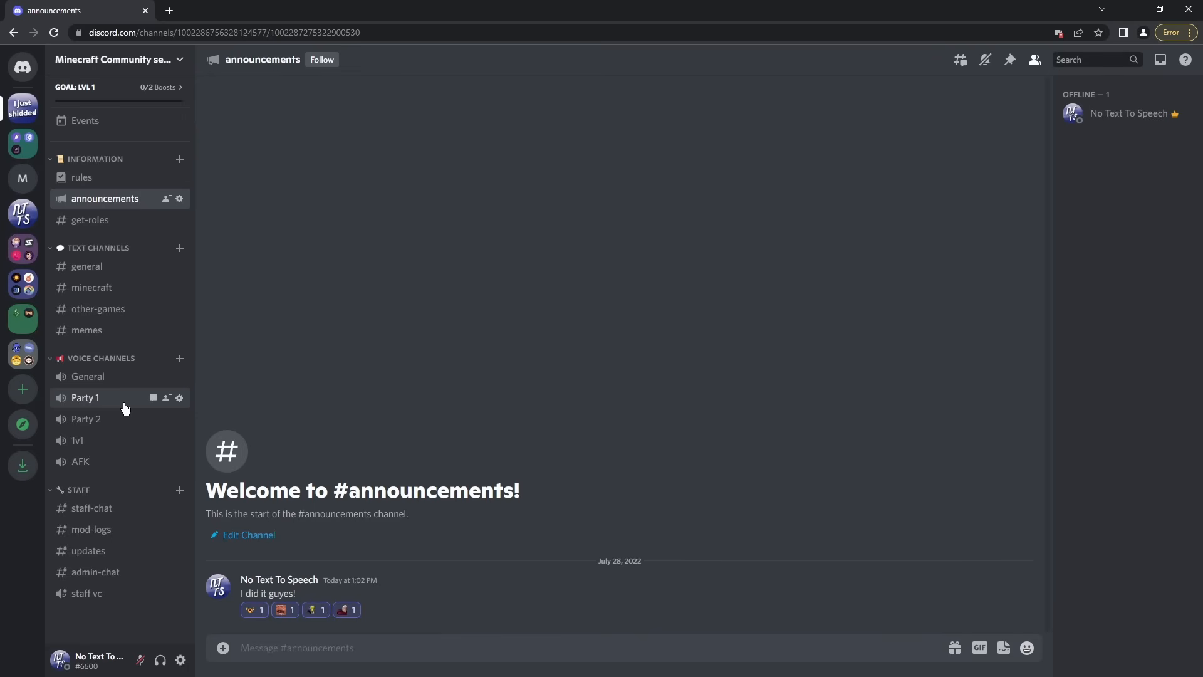
pyautogui.rightClick(97, 423)
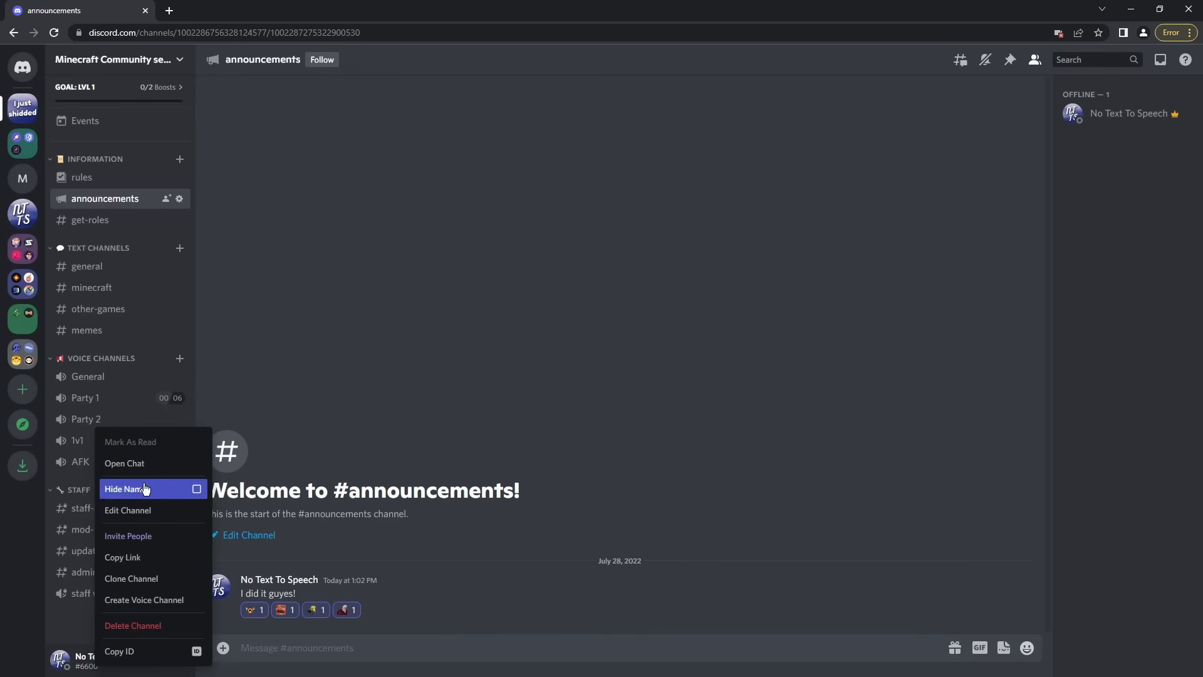
# Set Party 2's user limit to 23 and save.
pyautogui.click(131, 522)
pyautogui.scroll(-3, 543, 519)
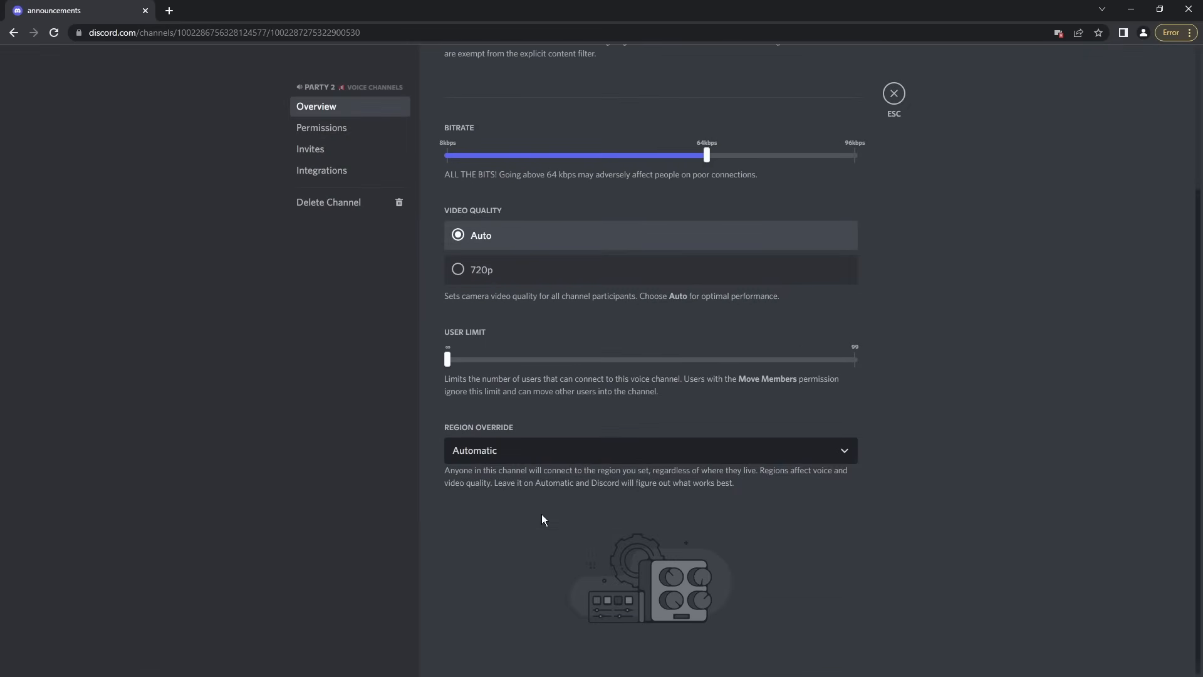
pyautogui.moveTo(451, 357); pyautogui.dragTo(541, 365)
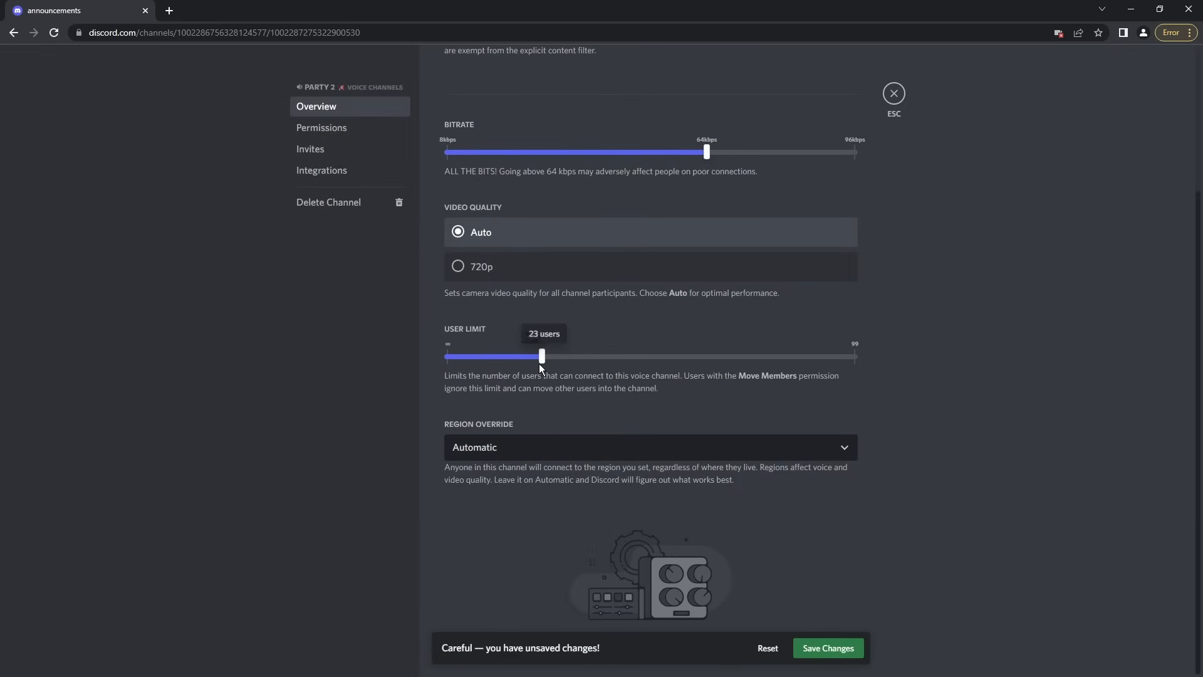
pyautogui.click(828, 648)
pyautogui.click(895, 93)
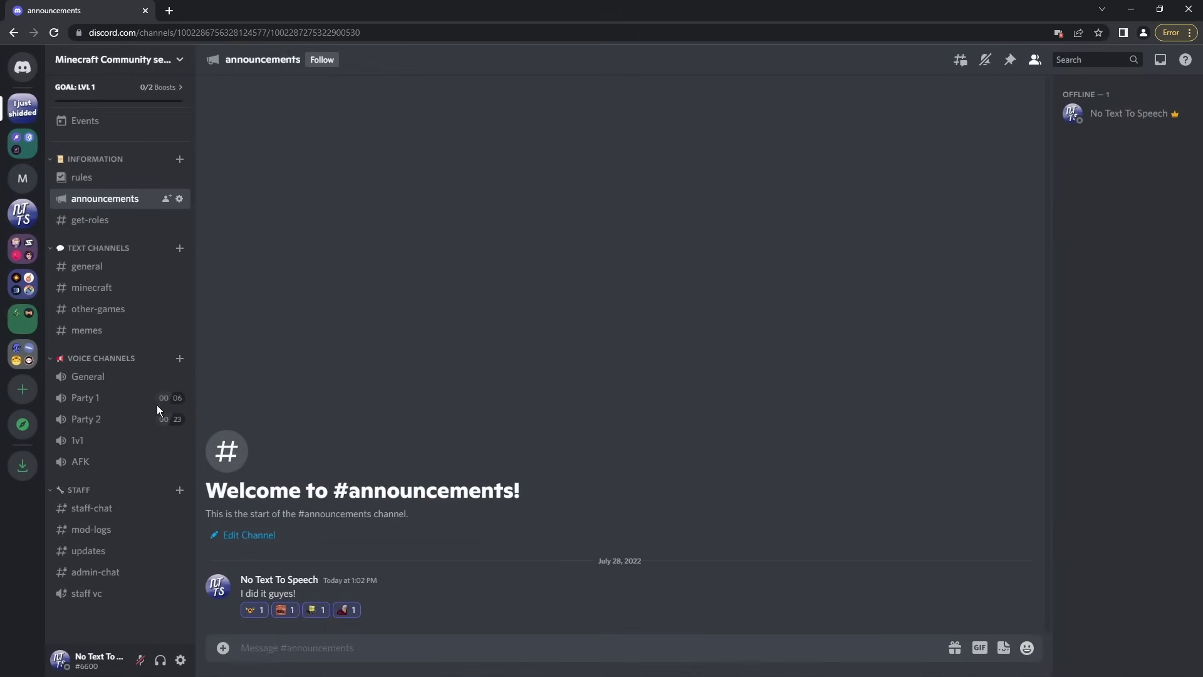
# Set 1v1's user limit to 2 and save, then briefly join AFK and dismiss its notice.
pyautogui.rightClick(88, 442)
pyautogui.click(119, 510)
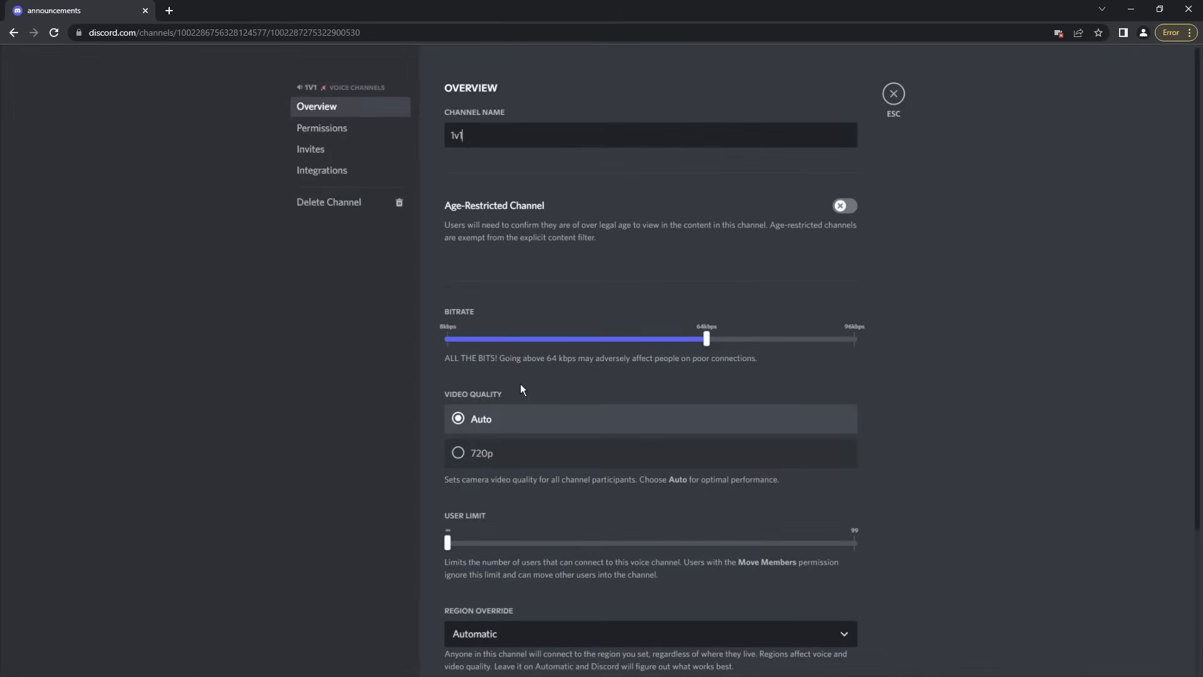
pyautogui.moveTo(447, 542); pyautogui.dragTo(456, 543)
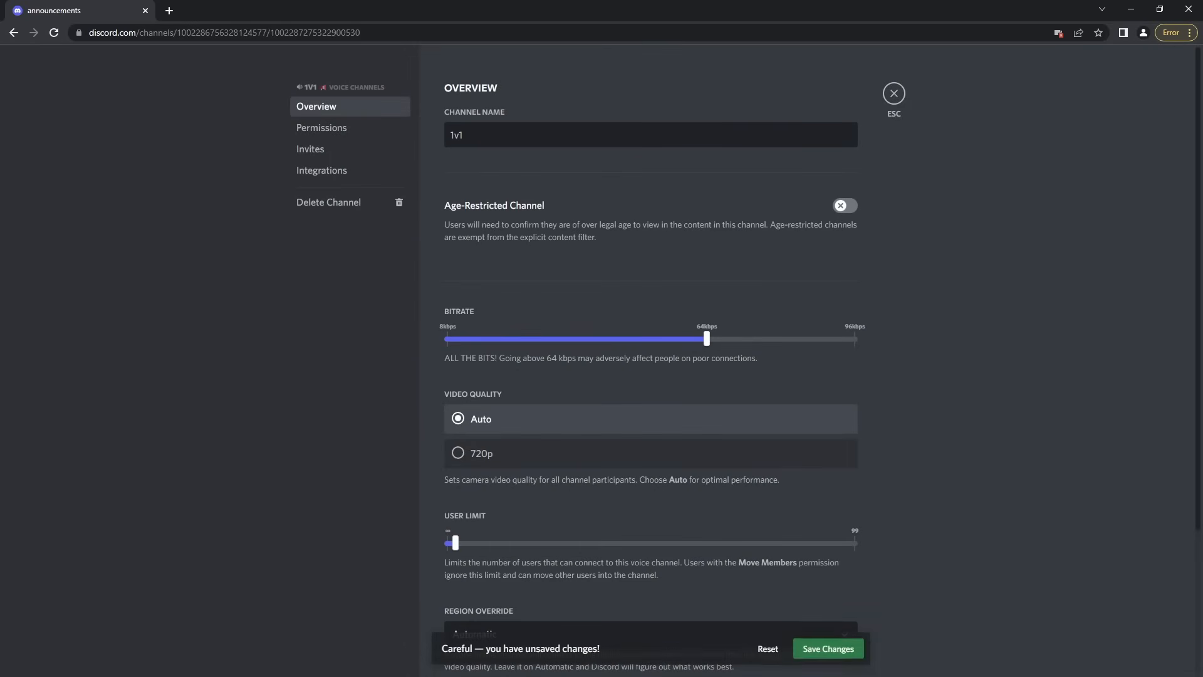
pyautogui.click(828, 648)
pyautogui.click(895, 94)
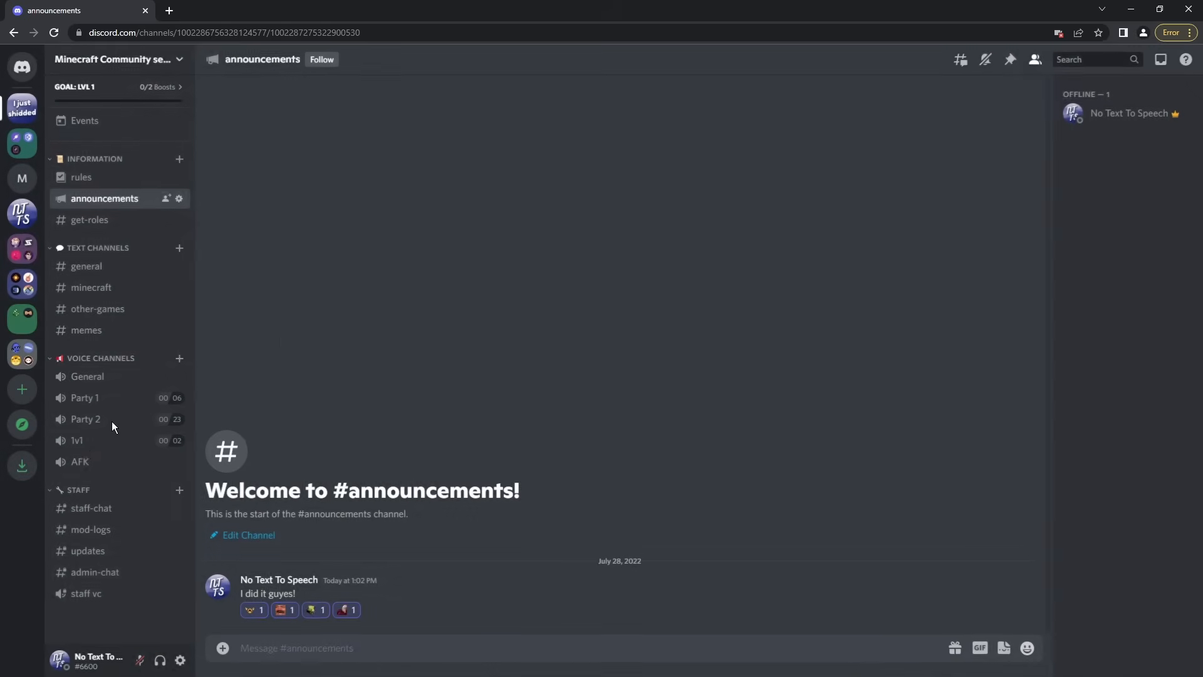
pyautogui.click(99, 468)
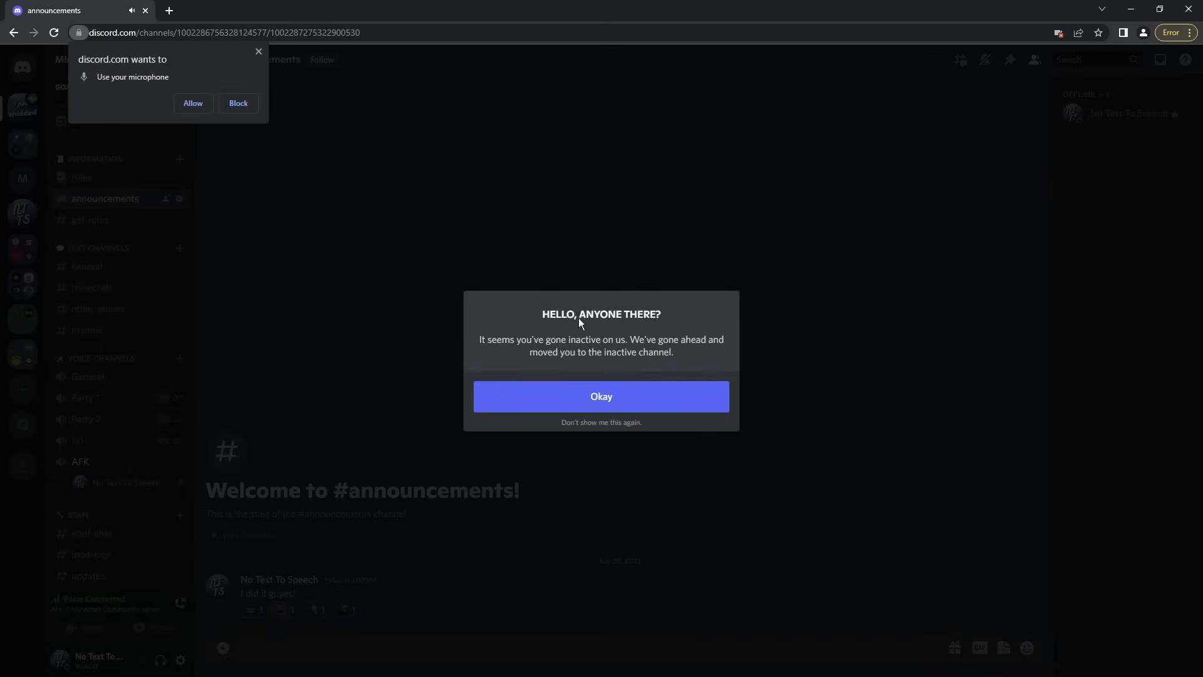
pyautogui.click(618, 401)
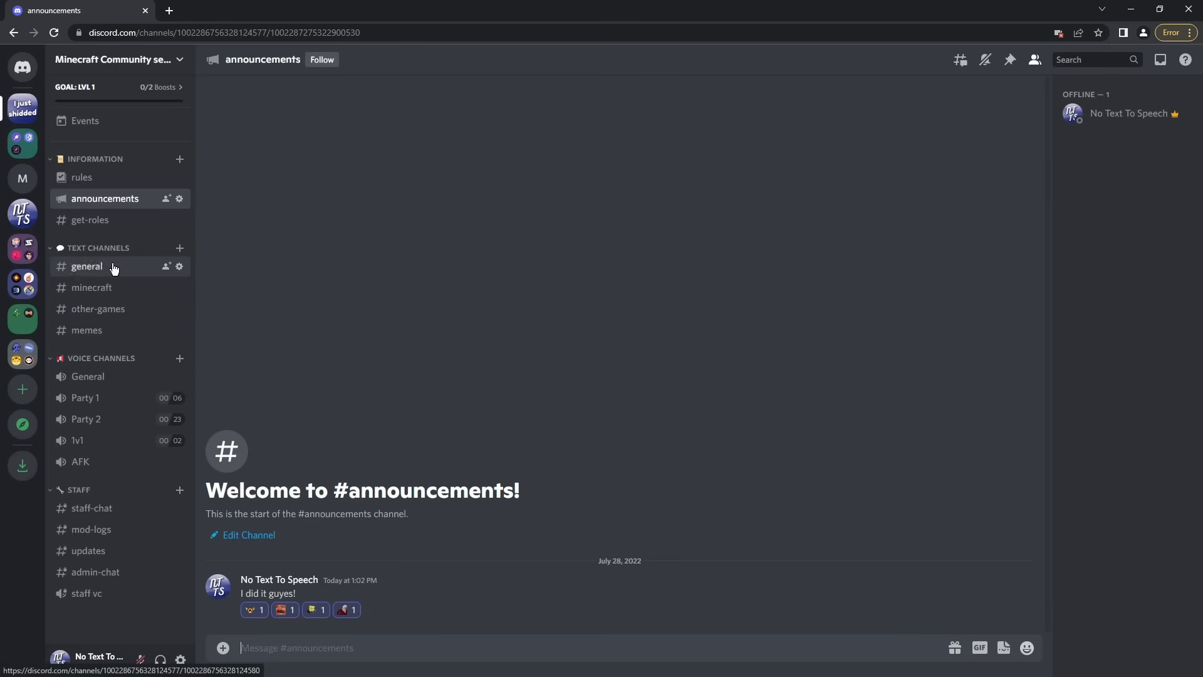
# Start previewing the server as the Moderator role from the Roles settings.
pyautogui.click(122, 60)
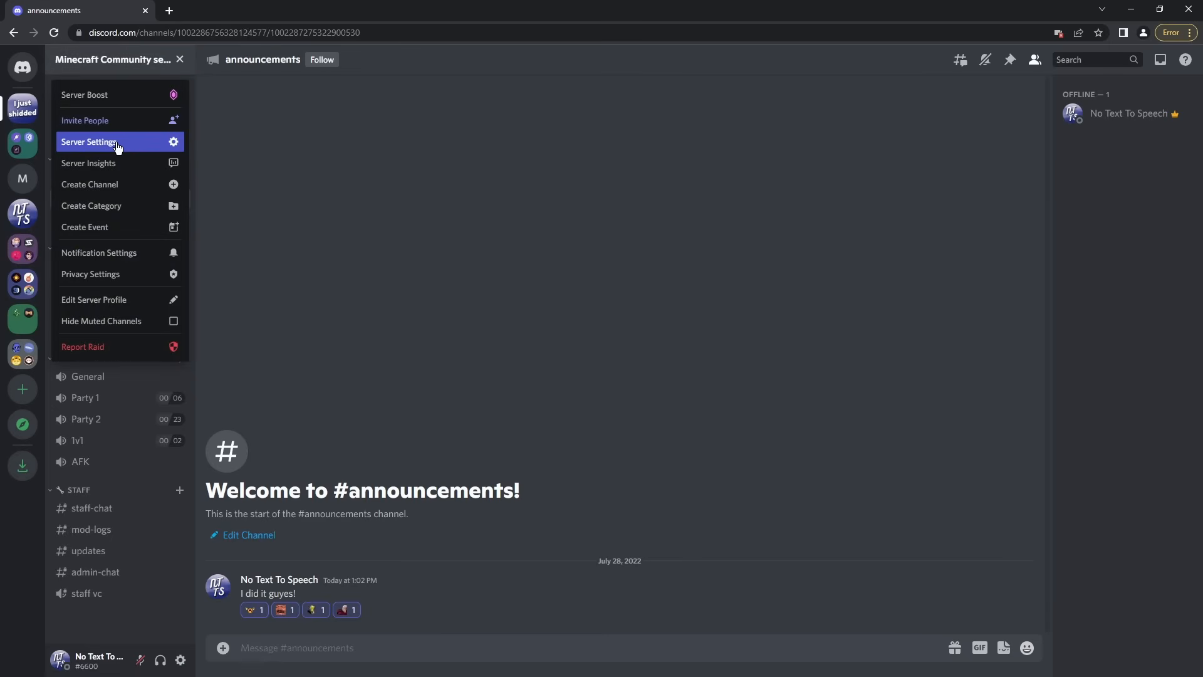
pyautogui.click(116, 141)
pyautogui.click(308, 127)
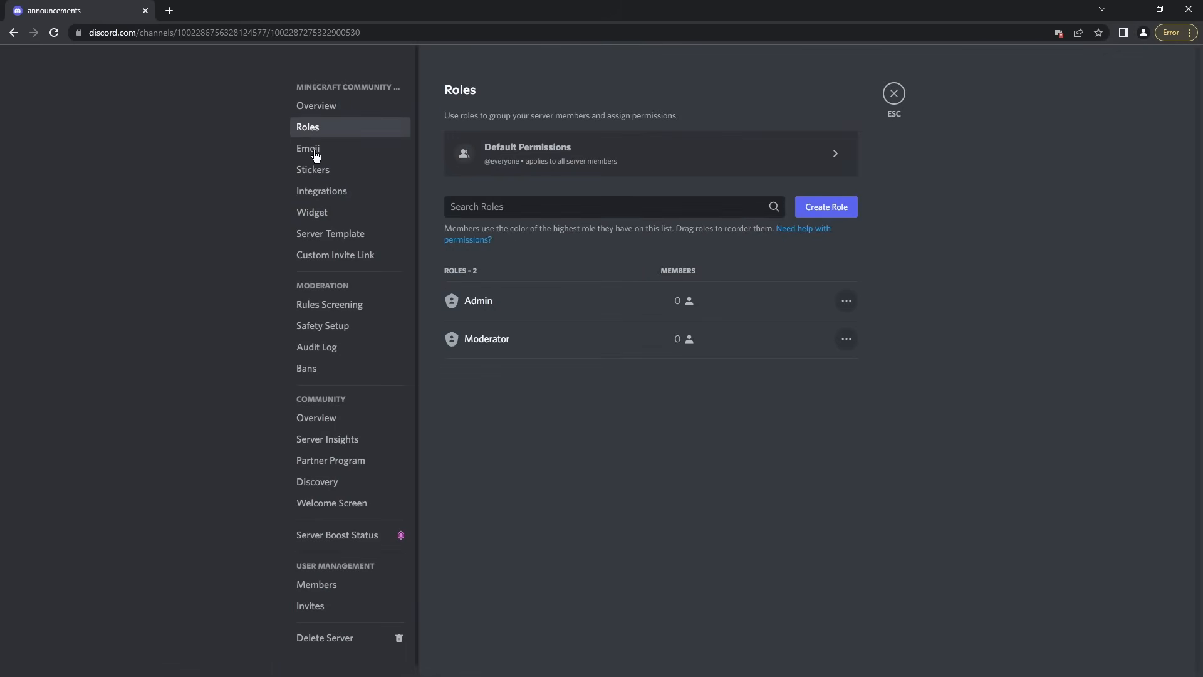
pyautogui.click(495, 342)
pyautogui.scroll(-3, 735, 416)
pyautogui.click(623, 615)
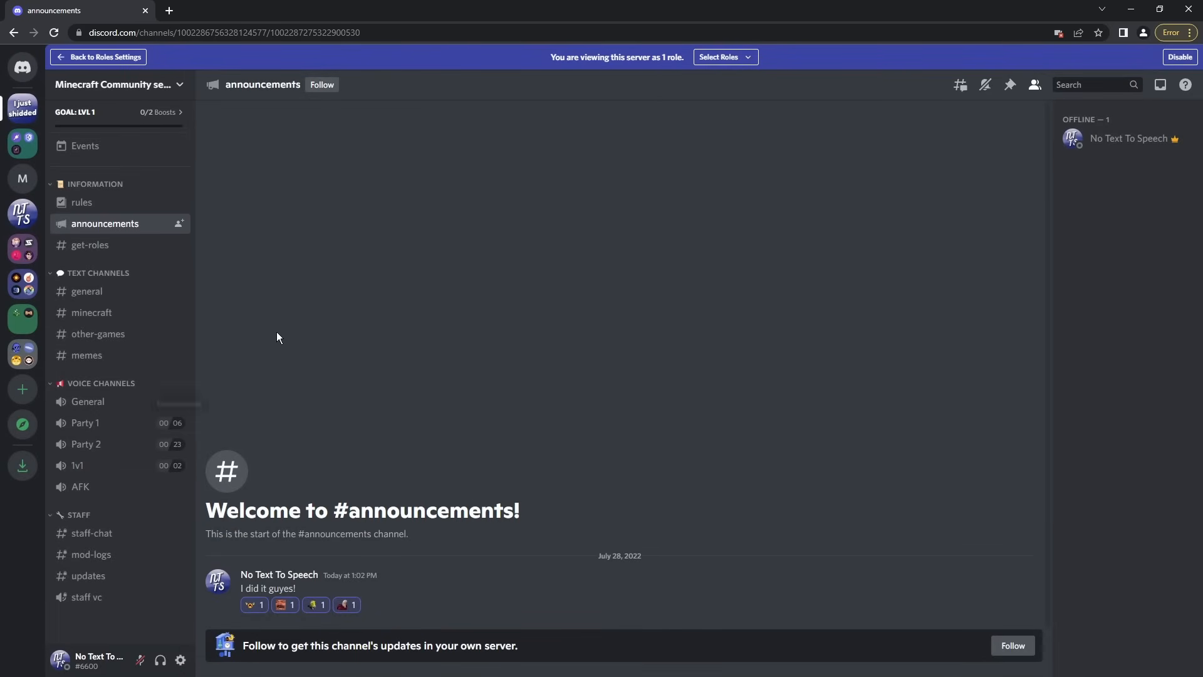
pyautogui.click(727, 57)
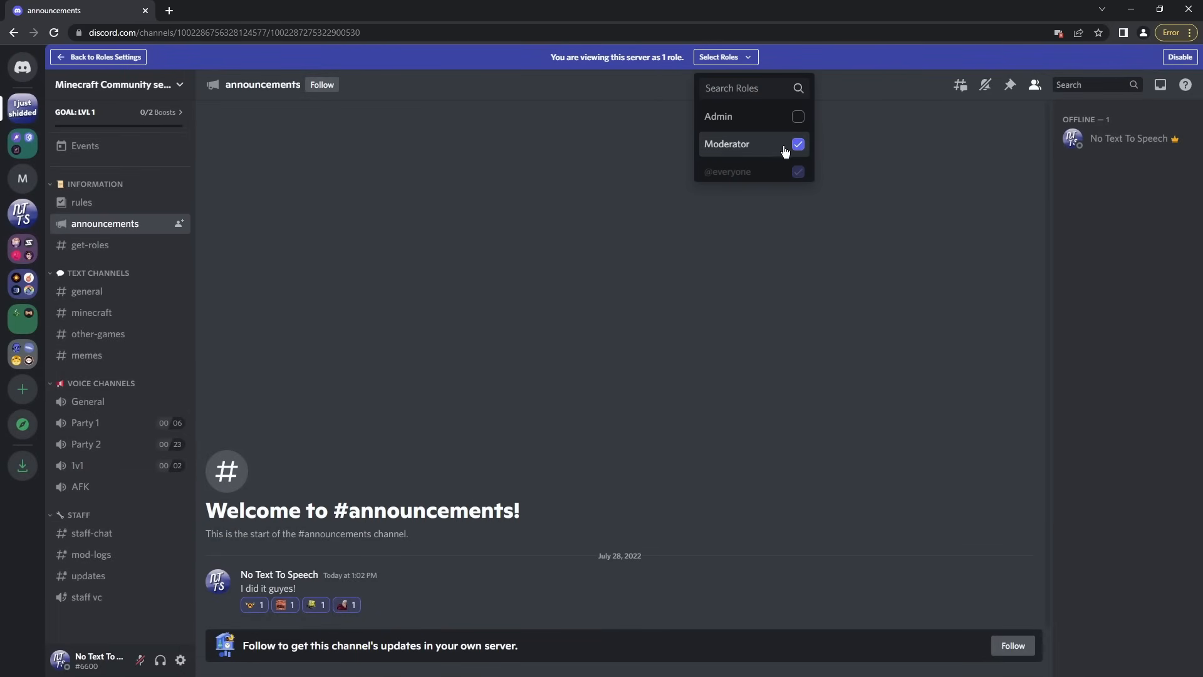
pyautogui.click(798, 117)
pyautogui.click(797, 145)
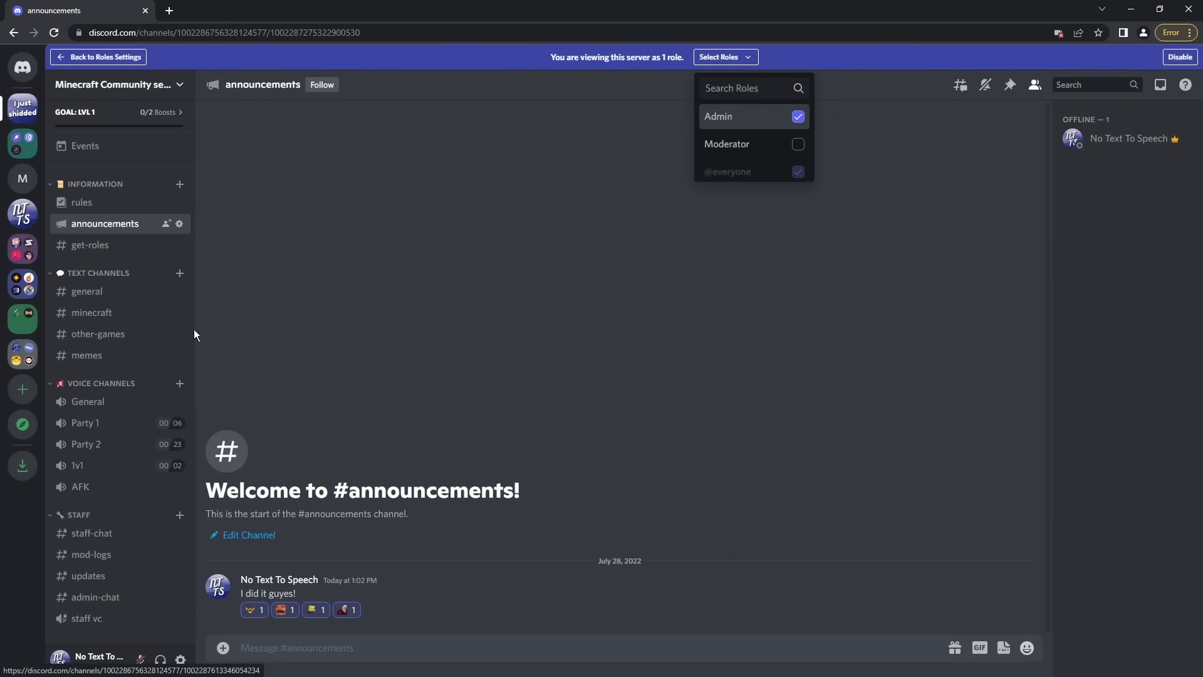
pyautogui.click(798, 116)
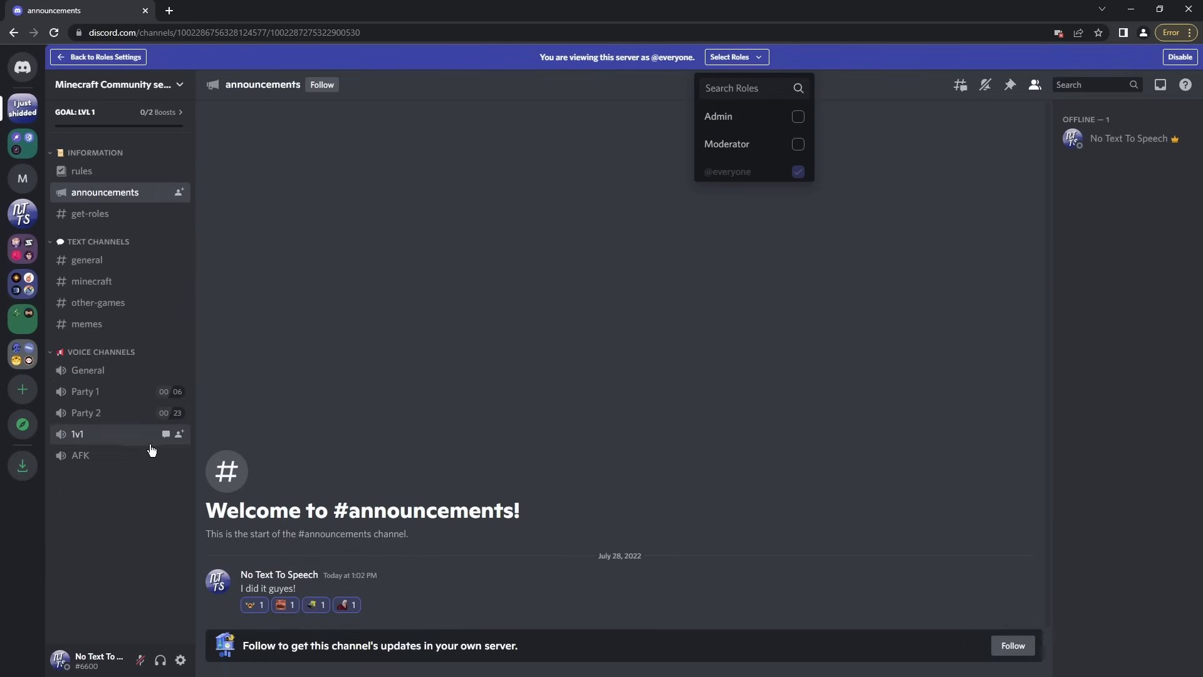
pyautogui.click(106, 170)
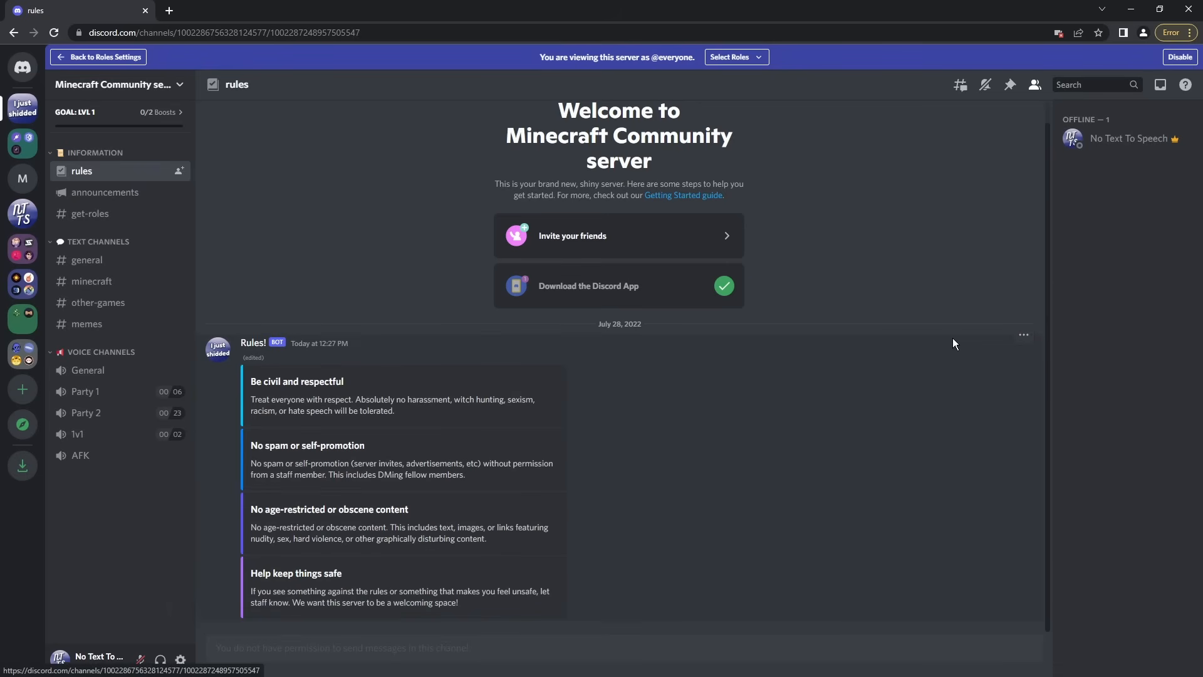
pyautogui.click(104, 192)
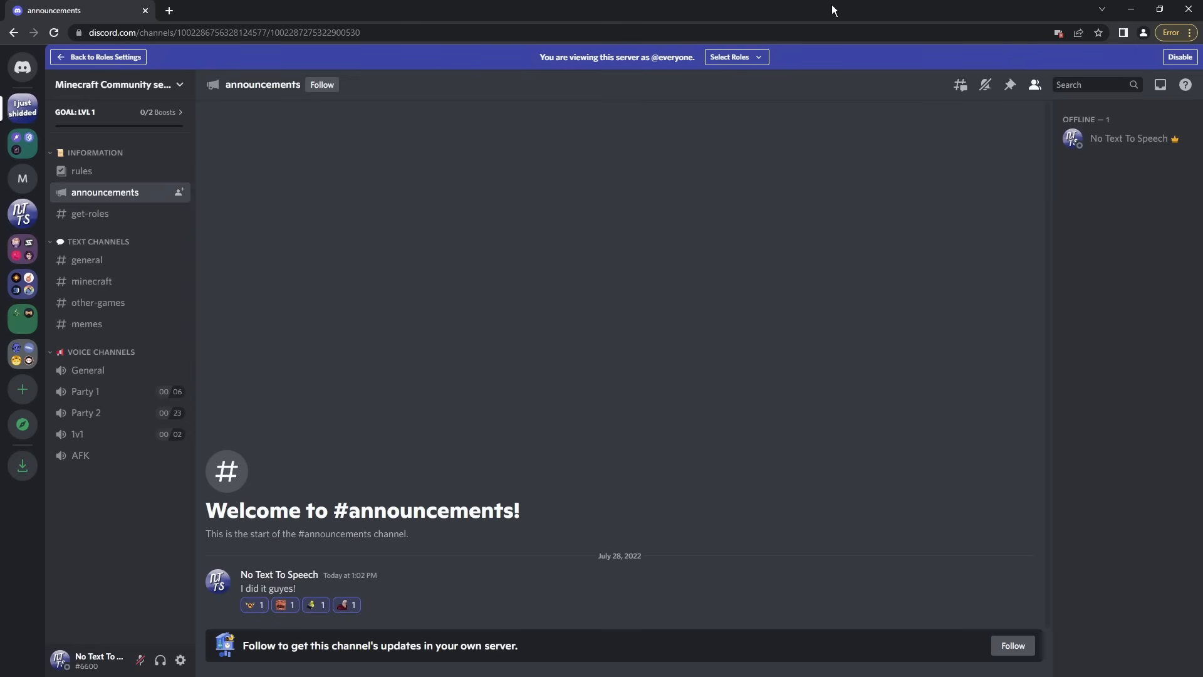
pyautogui.click(1180, 57)
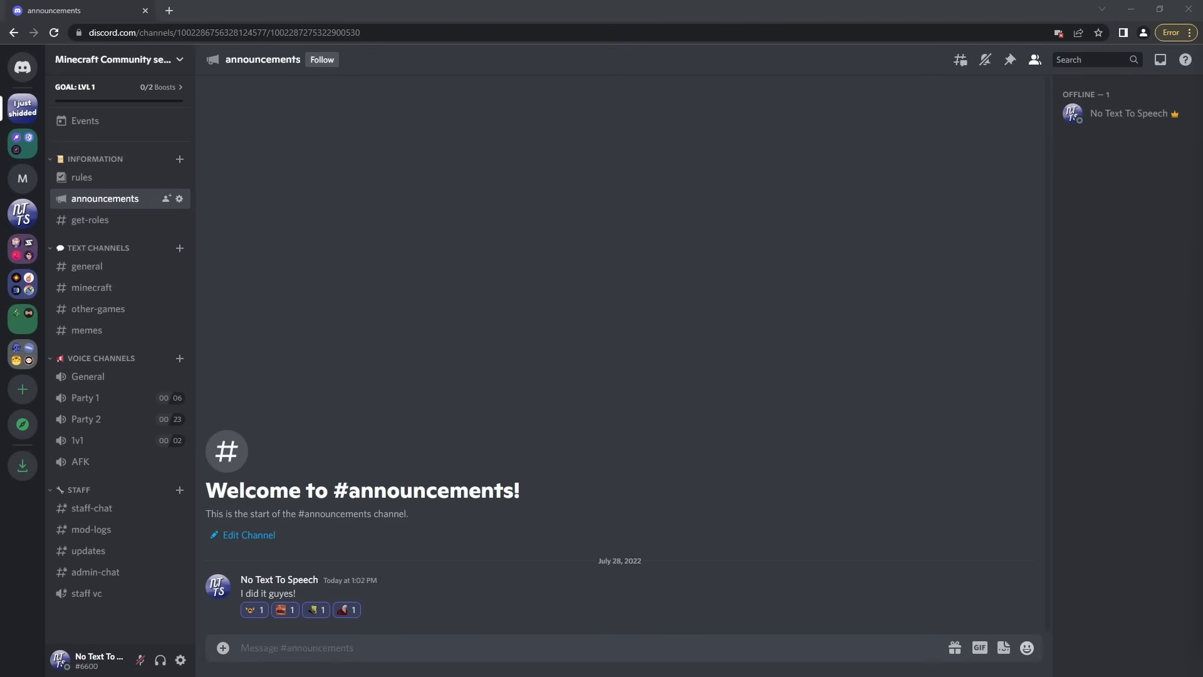
# Open and close the Minecraft Community server settings, then switch to the MindMap server.
pyautogui.click(130, 60)
pyautogui.click(137, 139)
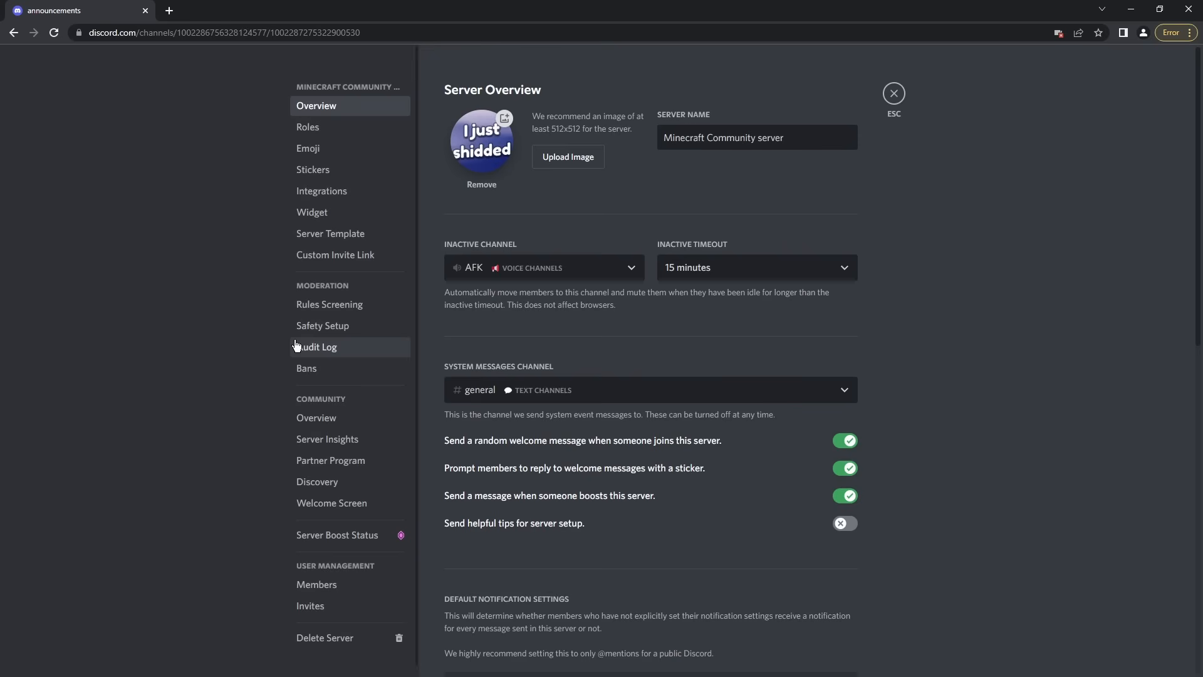
pyautogui.click(894, 94)
pyautogui.click(22, 178)
# Open MindMap's AutoMod settings and begin setting up the Commonly Flagged Words rule.
pyautogui.click(76, 59)
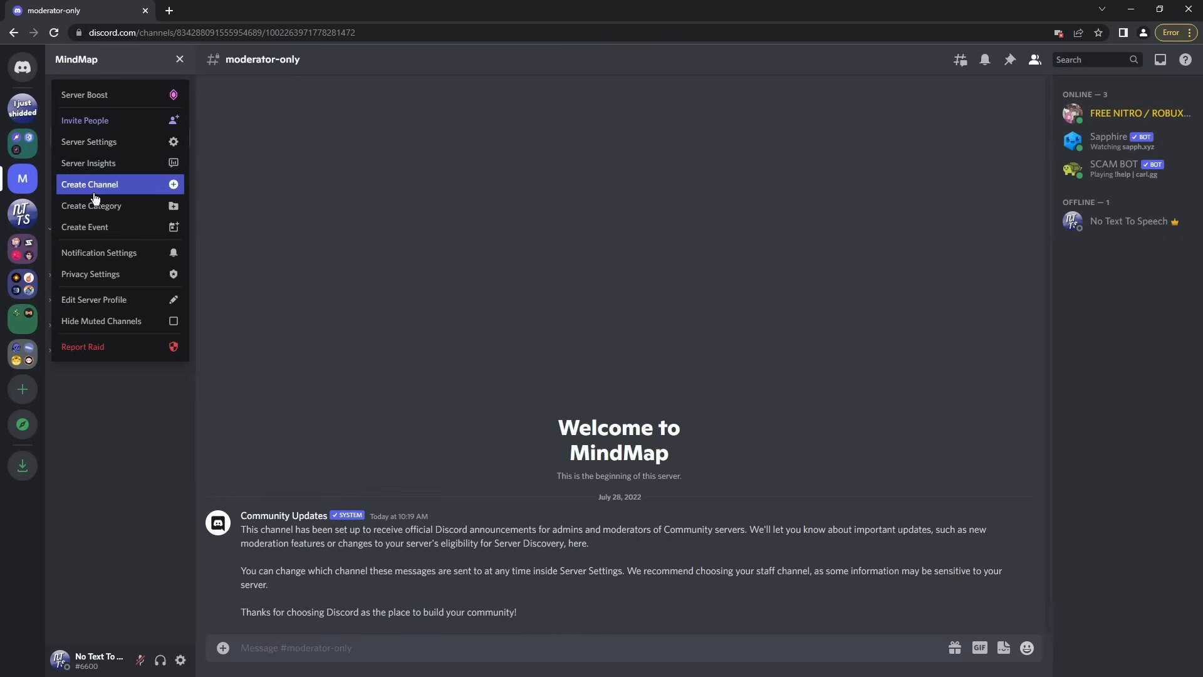
pyautogui.click(100, 142)
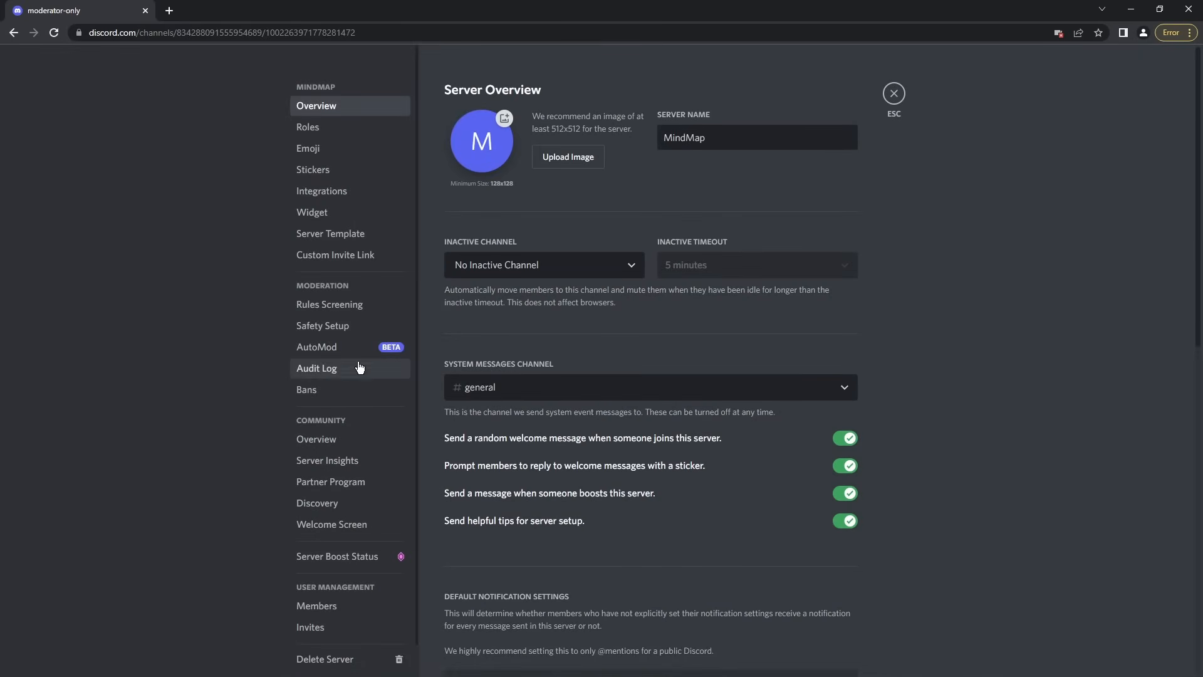
pyautogui.click(327, 352)
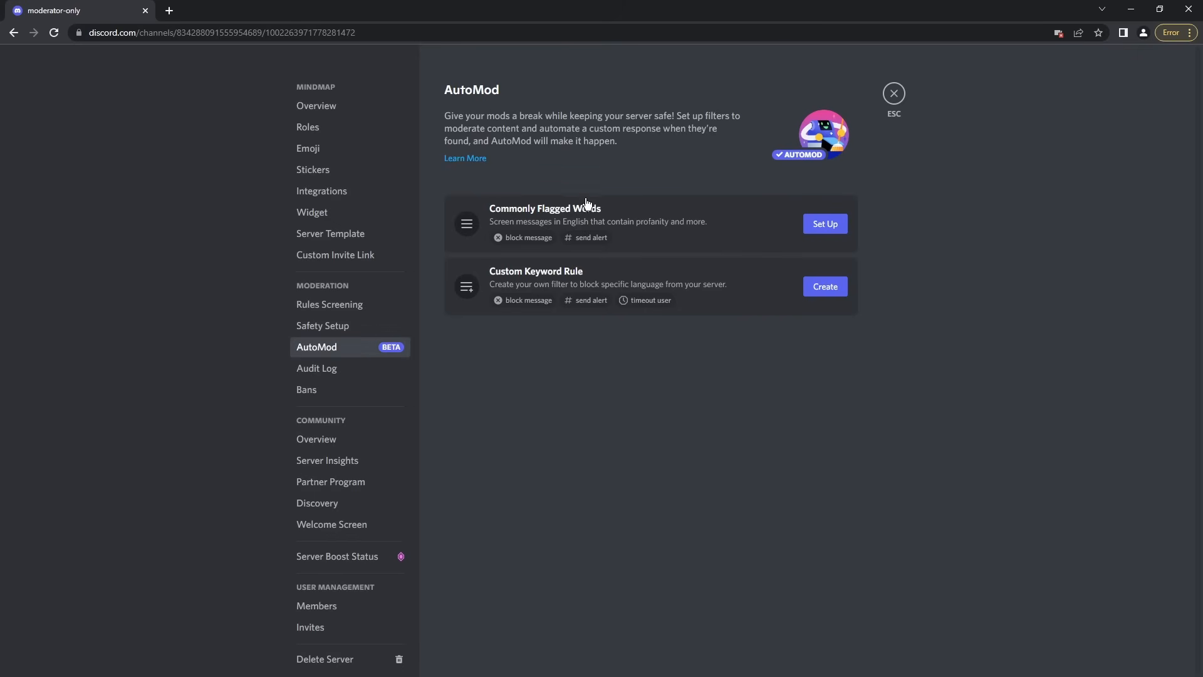
pyautogui.click(821, 228)
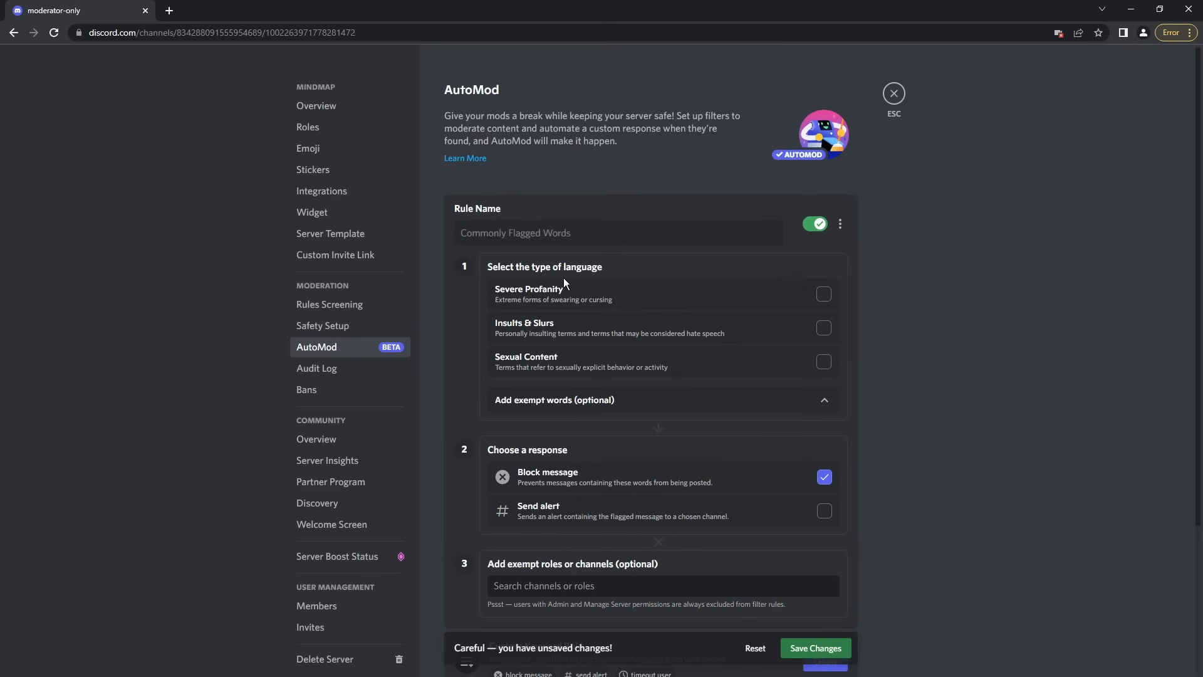
# Flag severe profanity, insults and slurs, and sexual content, with alerts sent to #moderator-only.
pyautogui.click(823, 295)
pyautogui.click(823, 332)
pyautogui.click(824, 363)
pyautogui.click(823, 511)
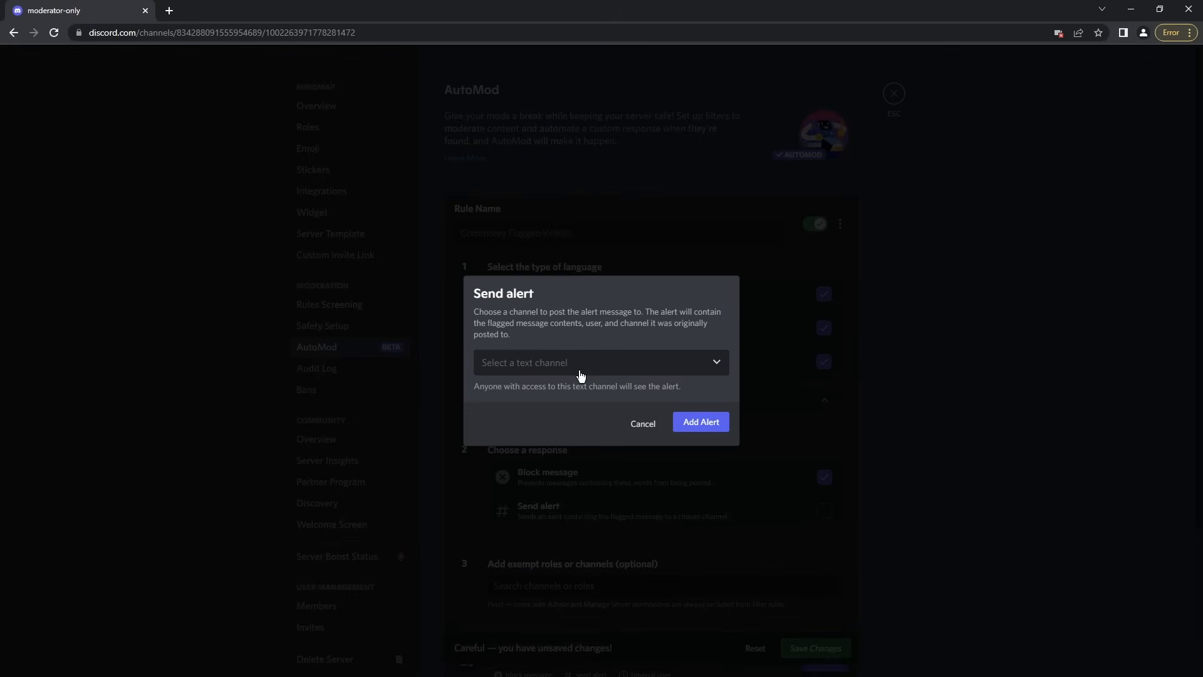
pyautogui.click(577, 371)
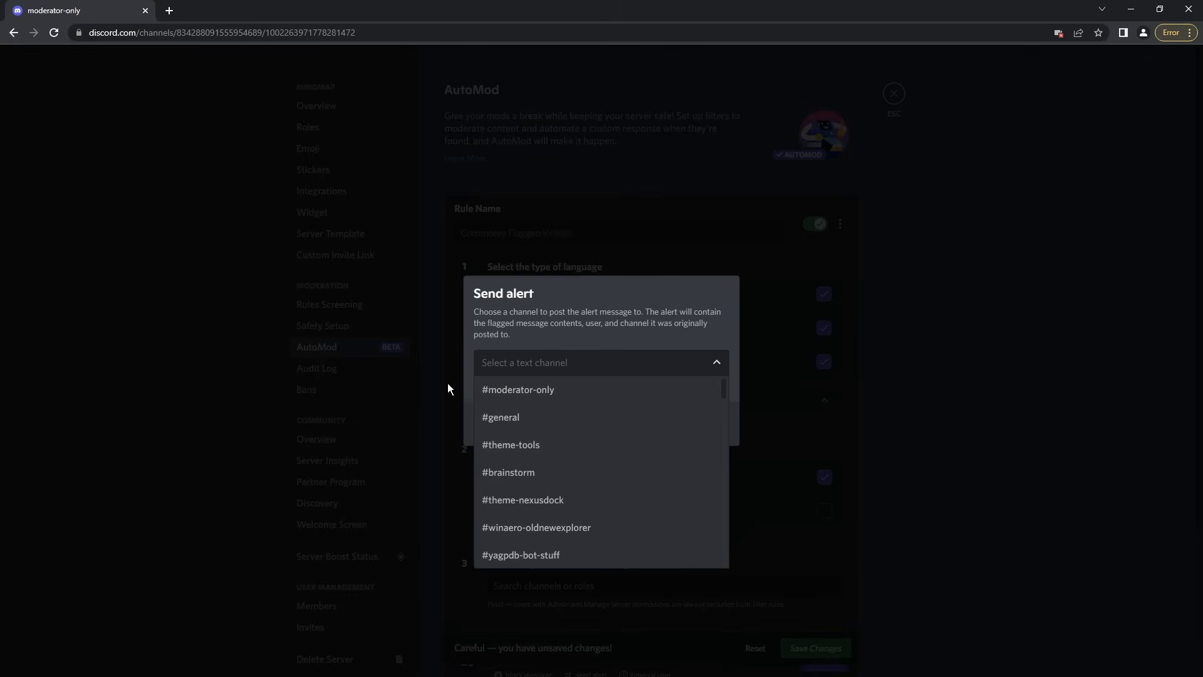
pyautogui.click(524, 390)
pyautogui.click(706, 427)
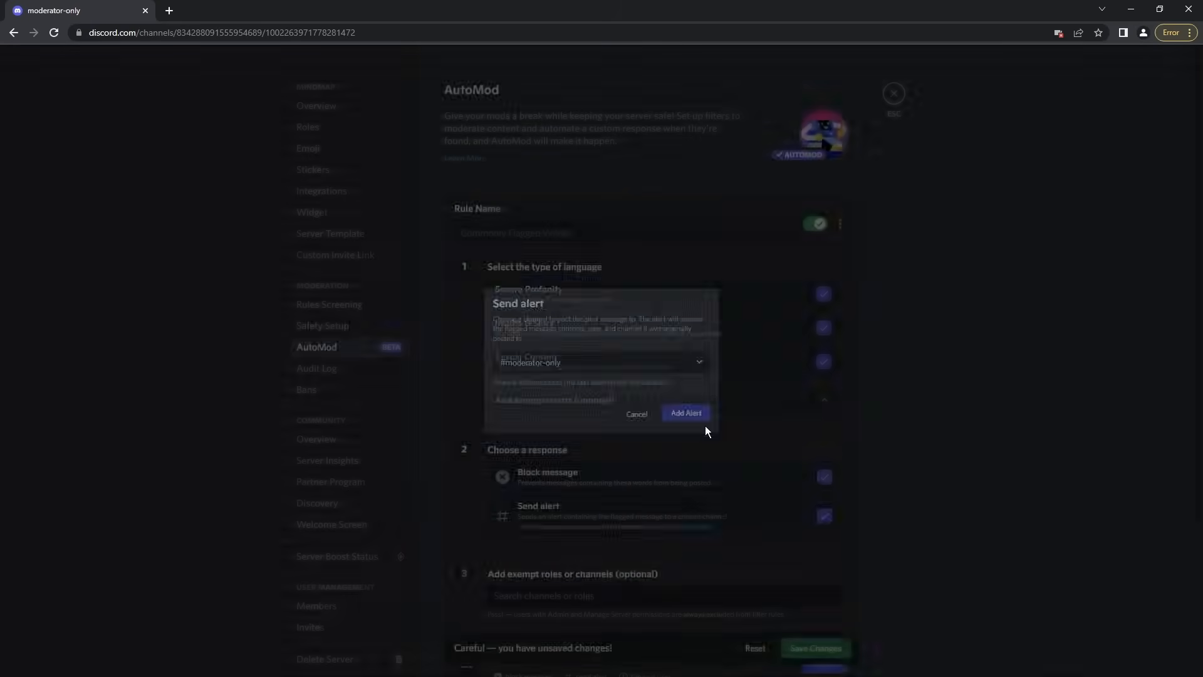
pyautogui.scroll(-3, 536, 434)
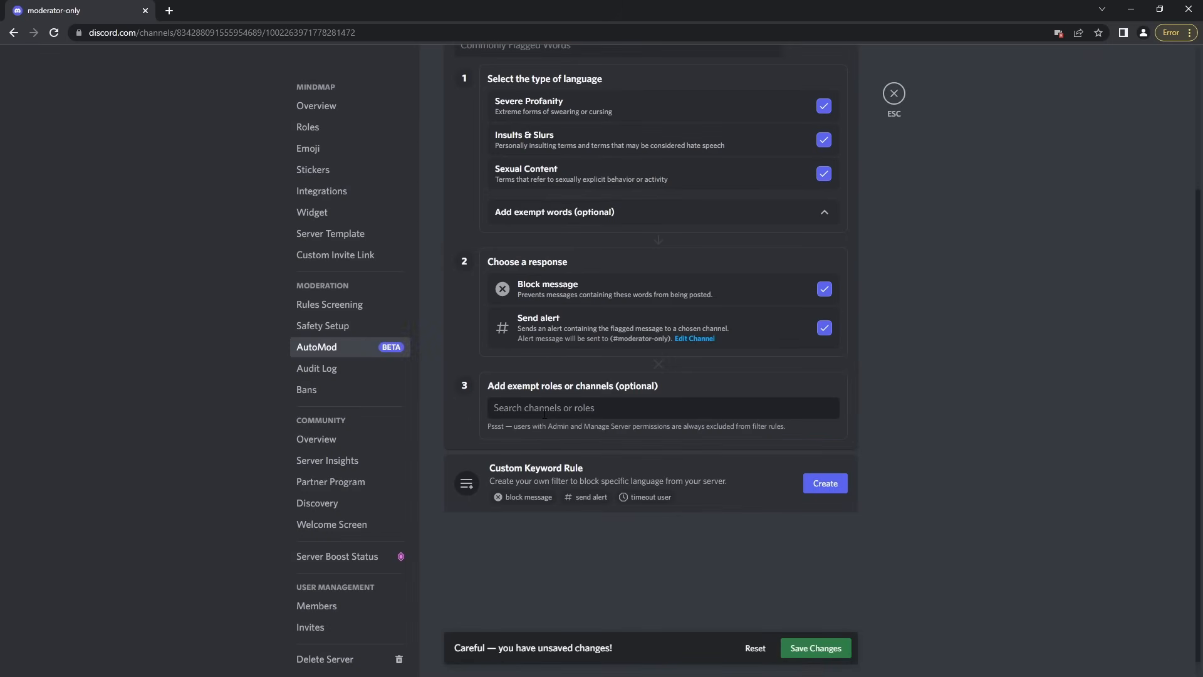
# Add and then remove a FINISHED category exemption, leaving no exemptions, and exit the settings.
pyautogui.click(544, 414)
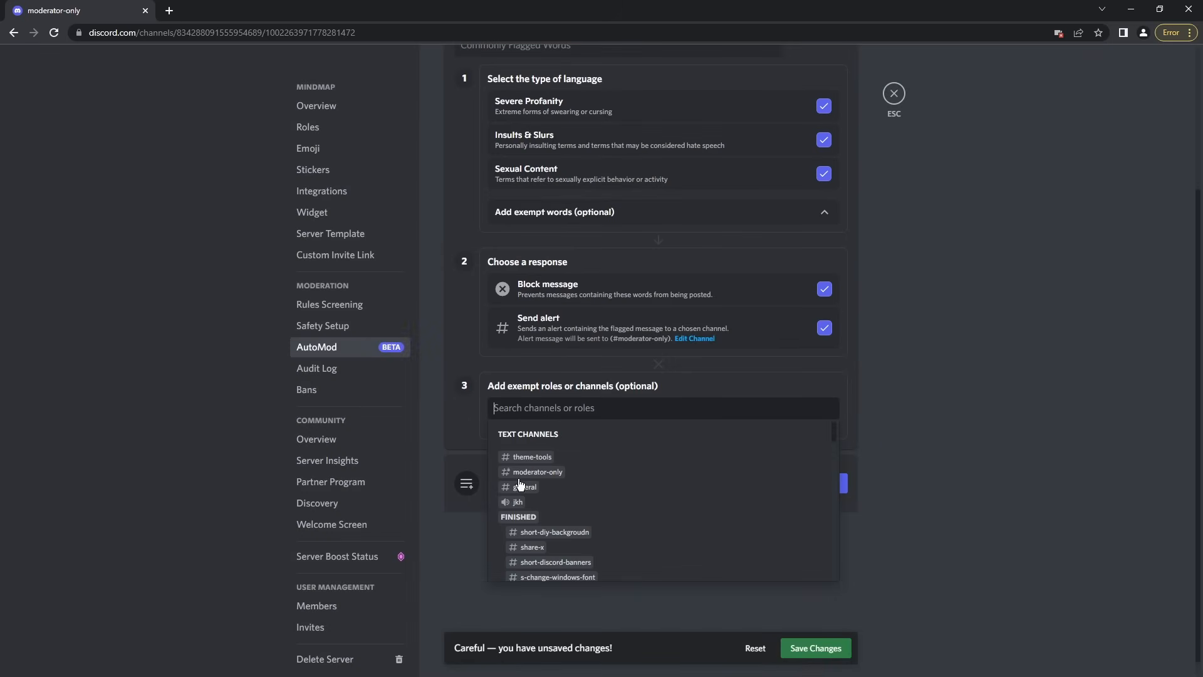
pyautogui.scroll(-5, 589, 476)
pyautogui.scroll(-5, 590, 477)
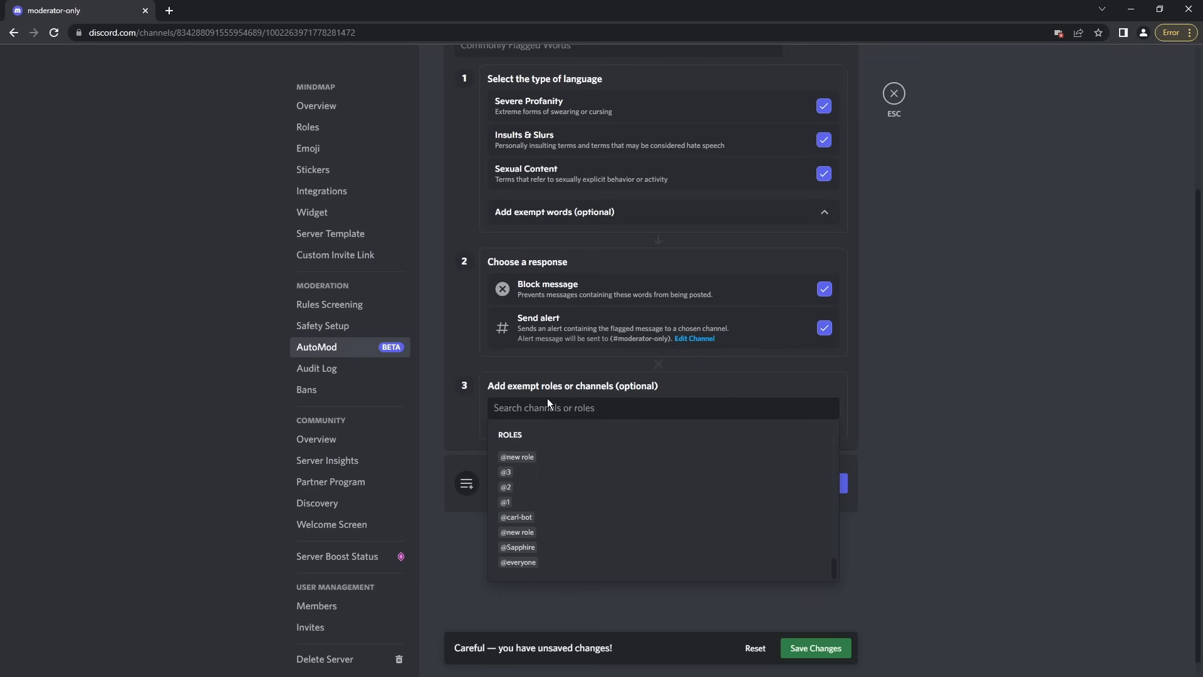
pyautogui.scroll(5, 564, 539)
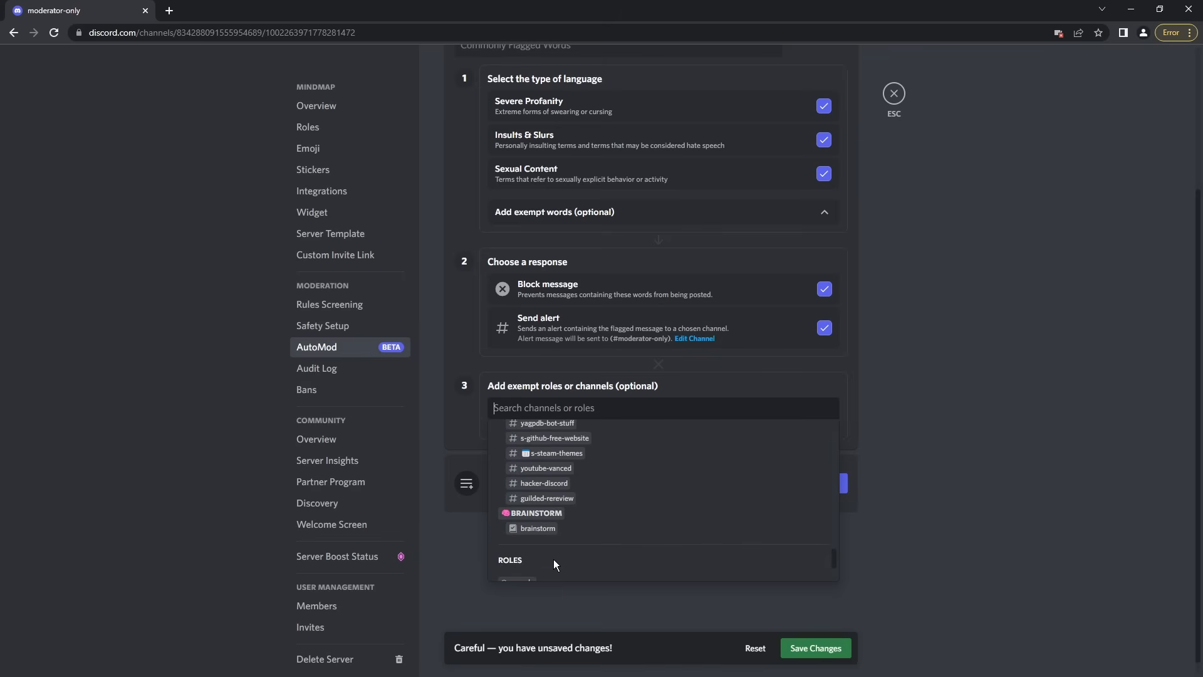
pyautogui.scroll(5, 554, 560)
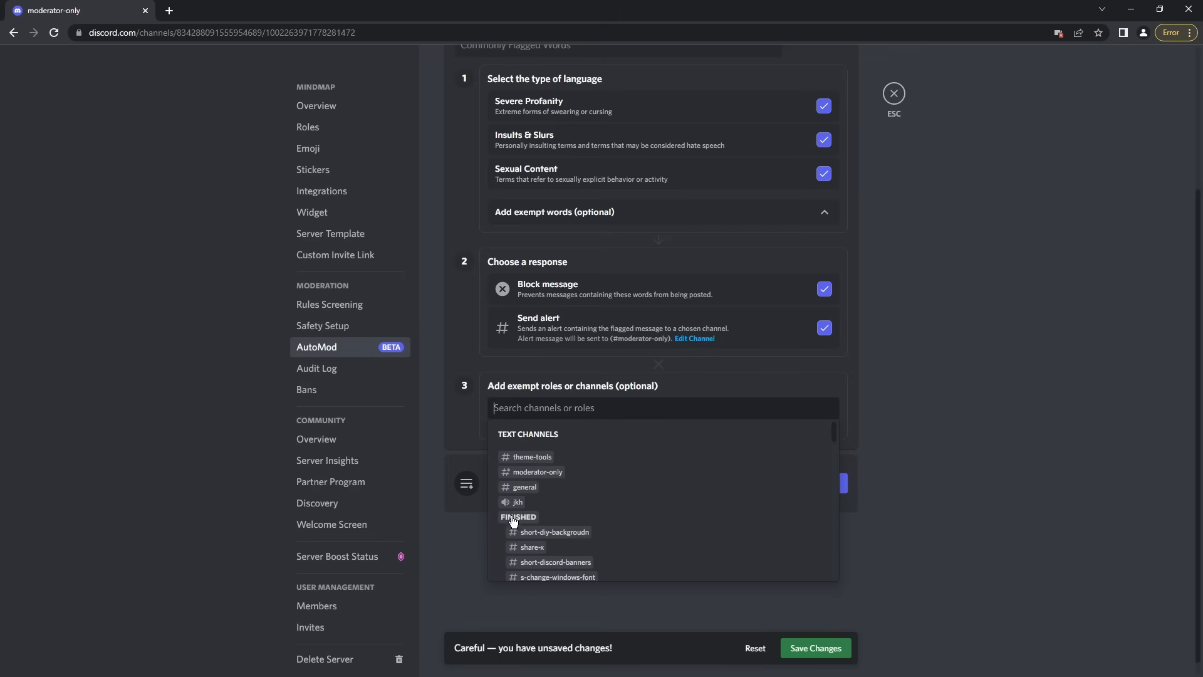
pyautogui.click(517, 517)
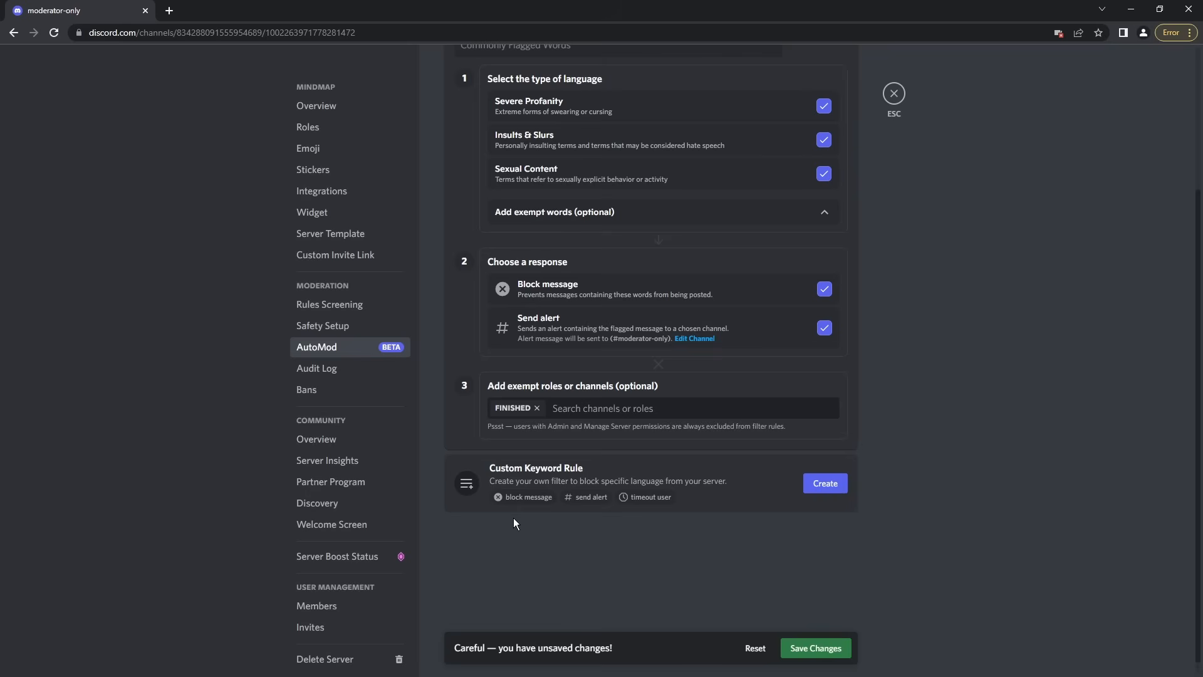
pyautogui.click(514, 411)
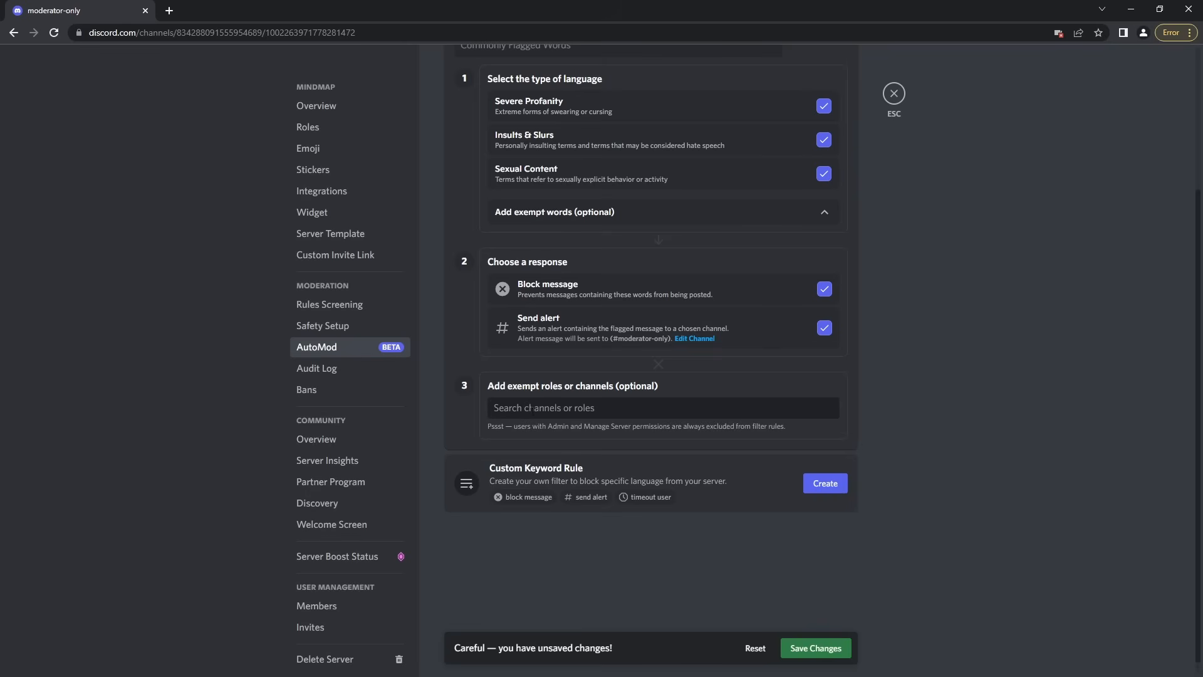
pyautogui.click(532, 408)
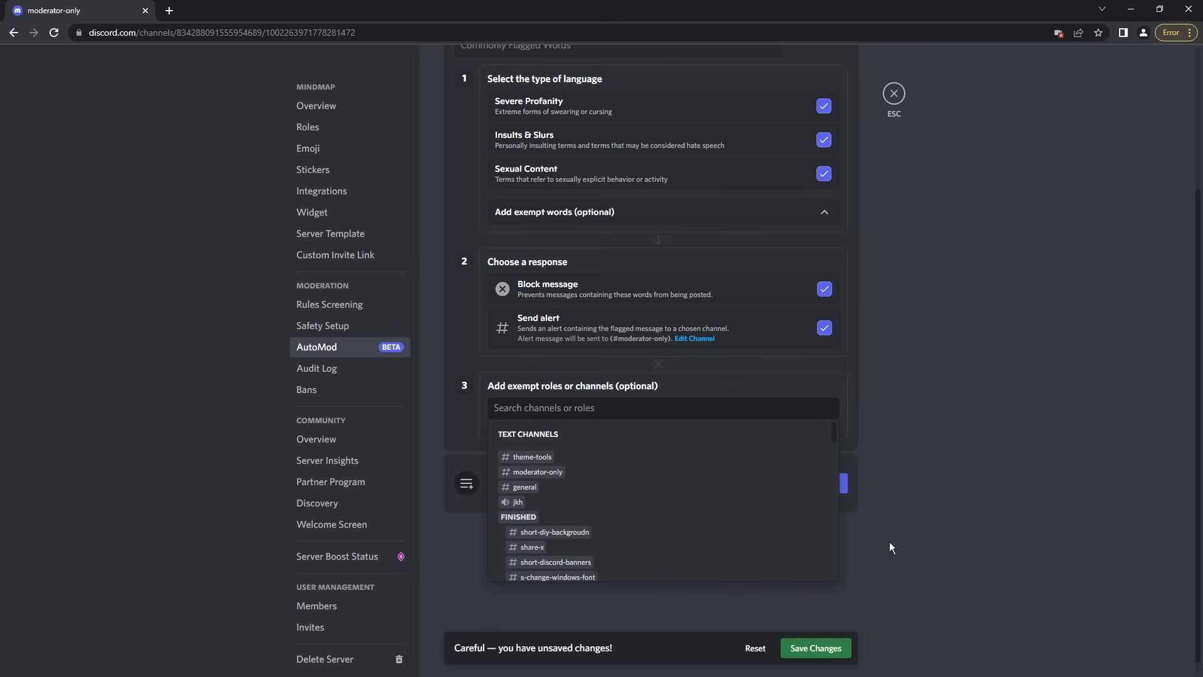
pyautogui.click(944, 285)
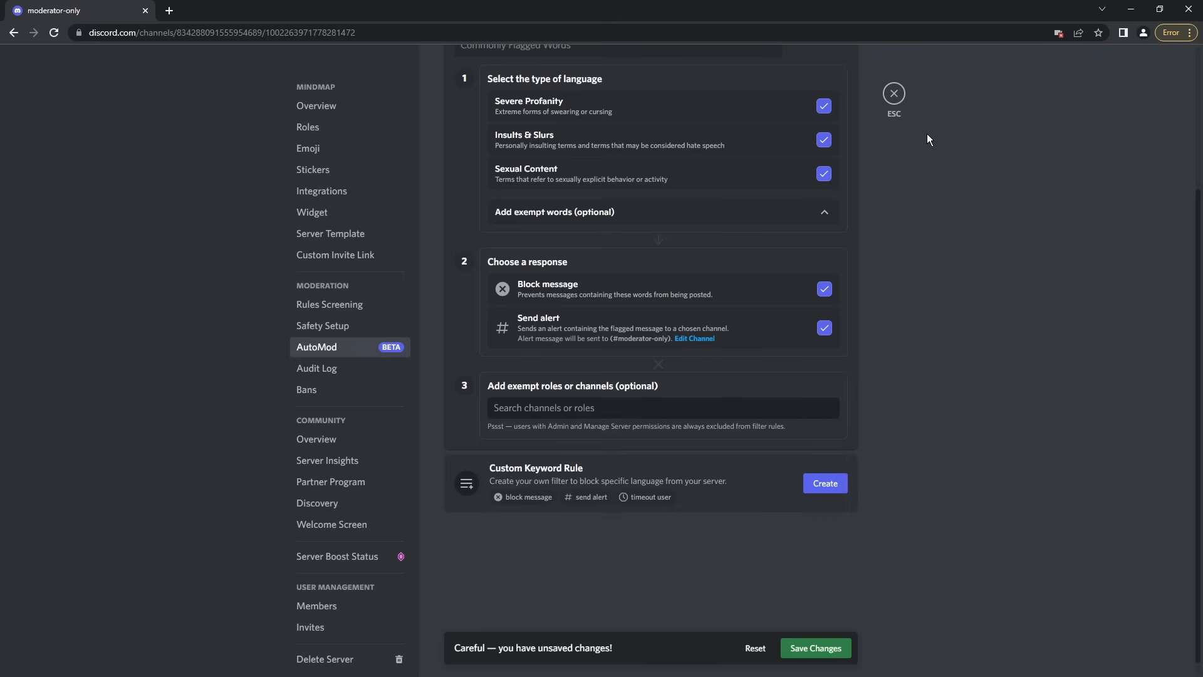
pyautogui.click(894, 94)
# Glance at Minecraft Community's Party 1 chat, then reopen MindMap's Commonly Flagged Words setup.
pyautogui.click(23, 106)
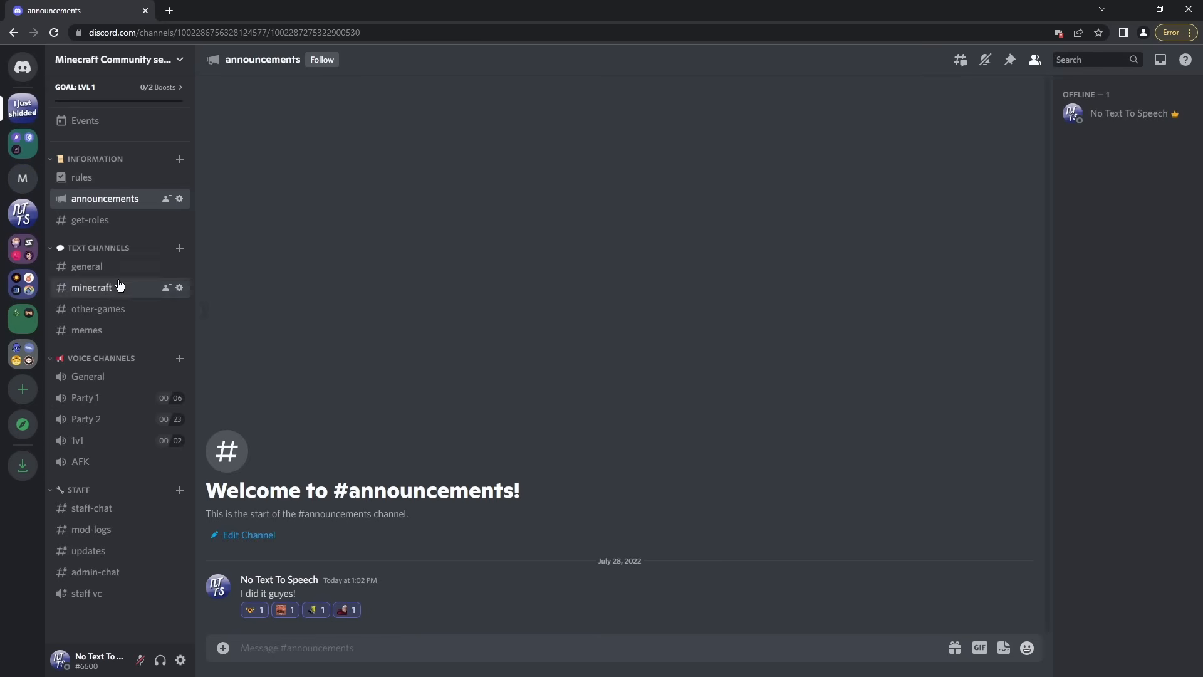
pyautogui.click(153, 400)
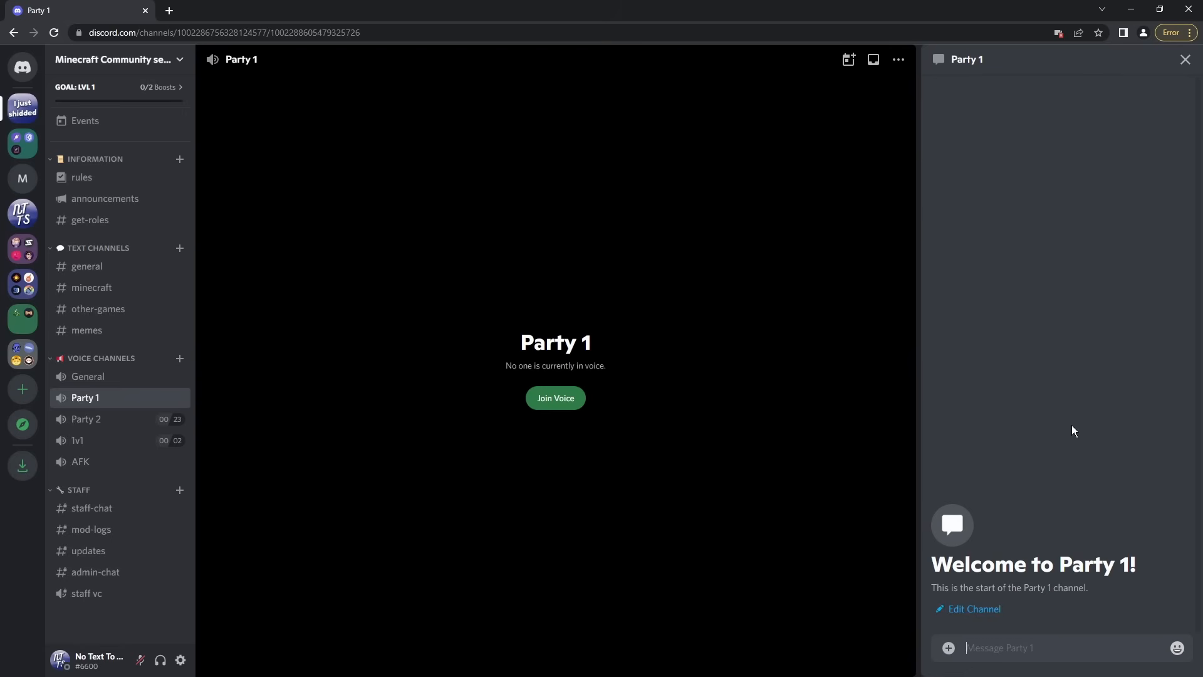
pyautogui.click(1184, 60)
pyautogui.click(22, 179)
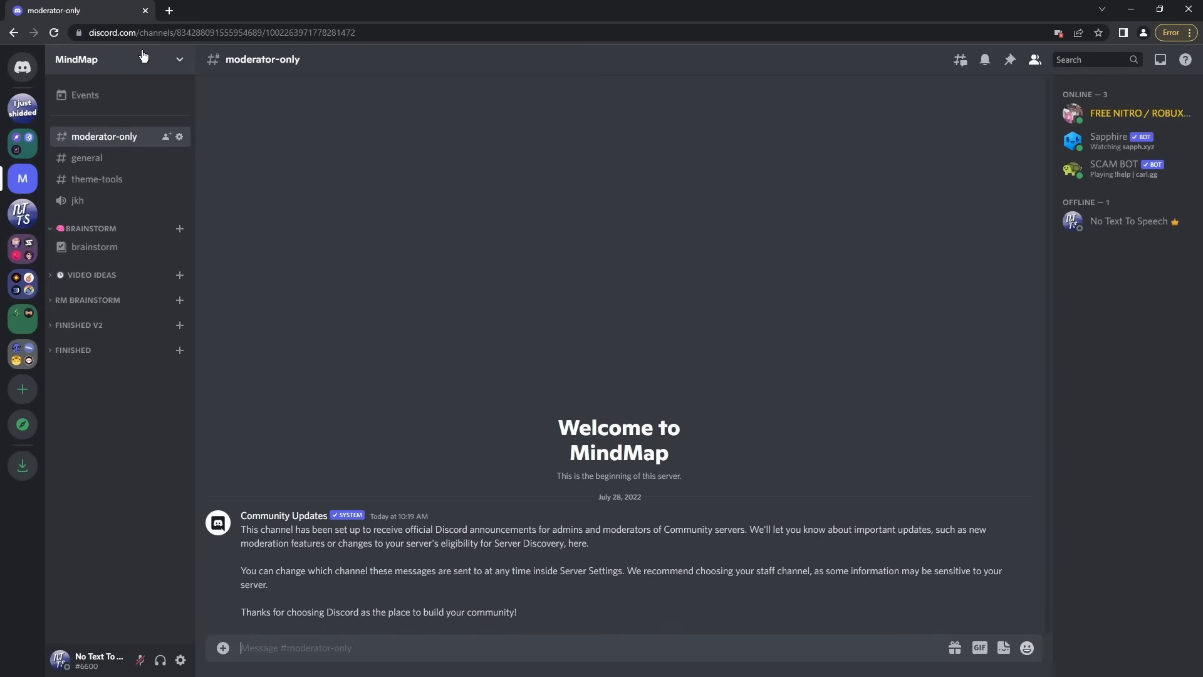
pyautogui.click(116, 59)
pyautogui.click(106, 141)
pyautogui.click(316, 346)
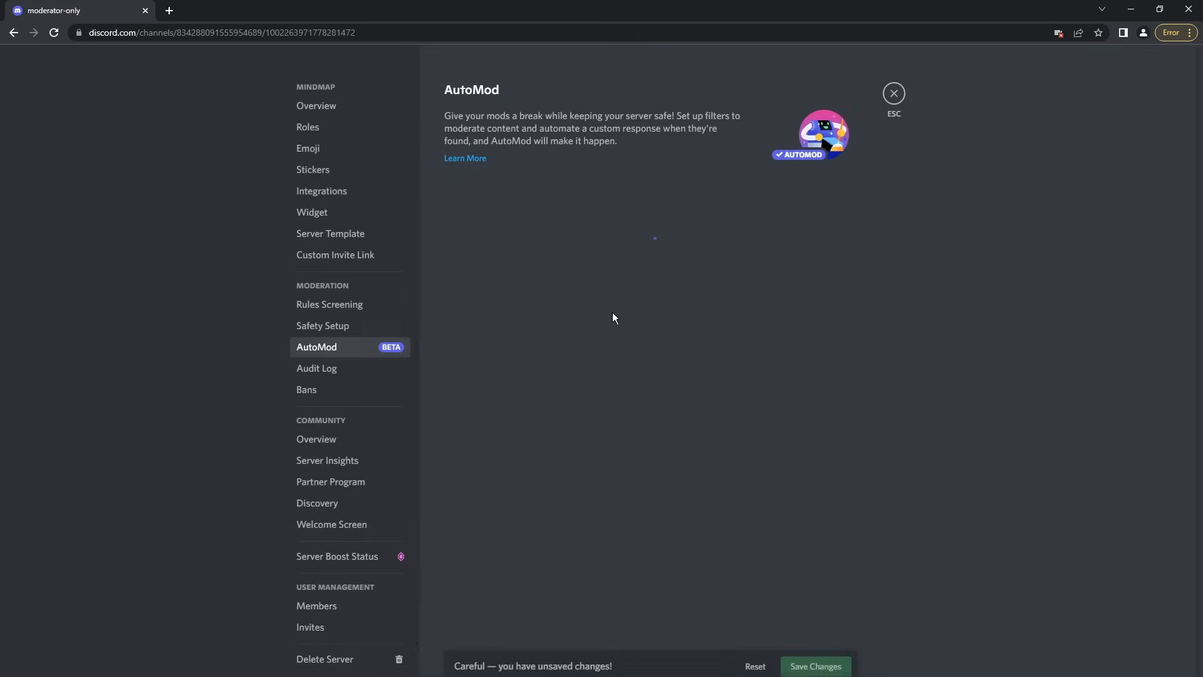
pyautogui.click(825, 227)
# Save the rule flagging all three word categories with alerts sent to #moderator-only.
pyautogui.click(823, 294)
pyautogui.click(824, 328)
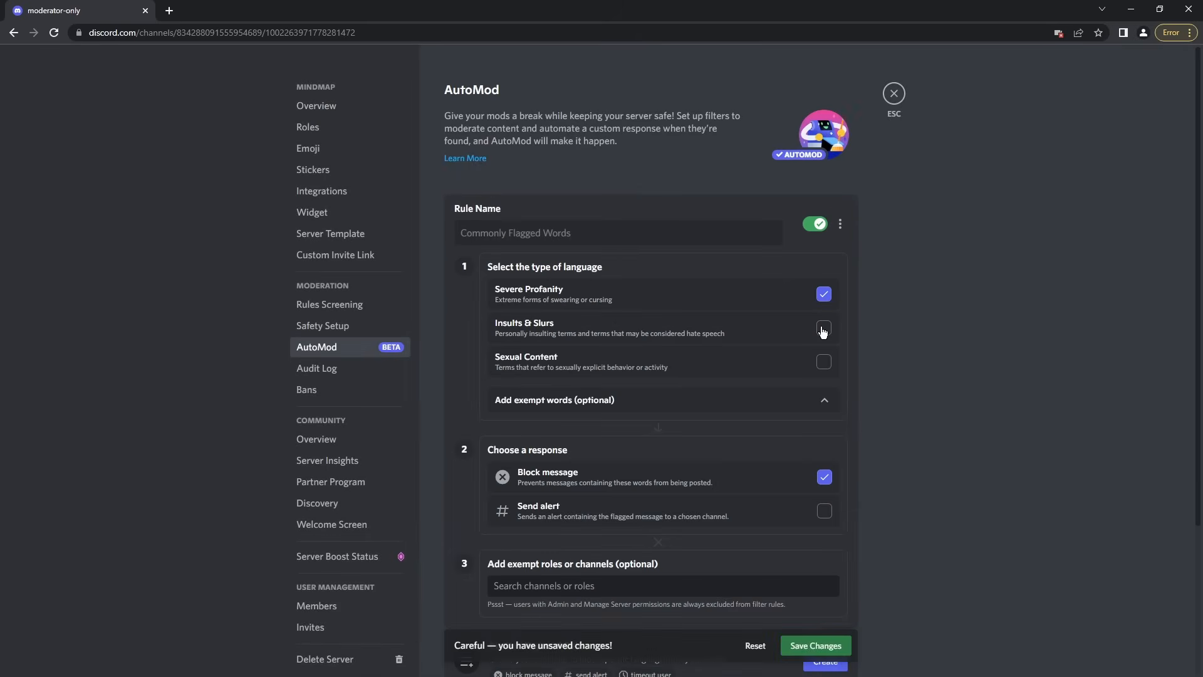
pyautogui.click(823, 361)
pyautogui.click(824, 511)
pyautogui.click(630, 363)
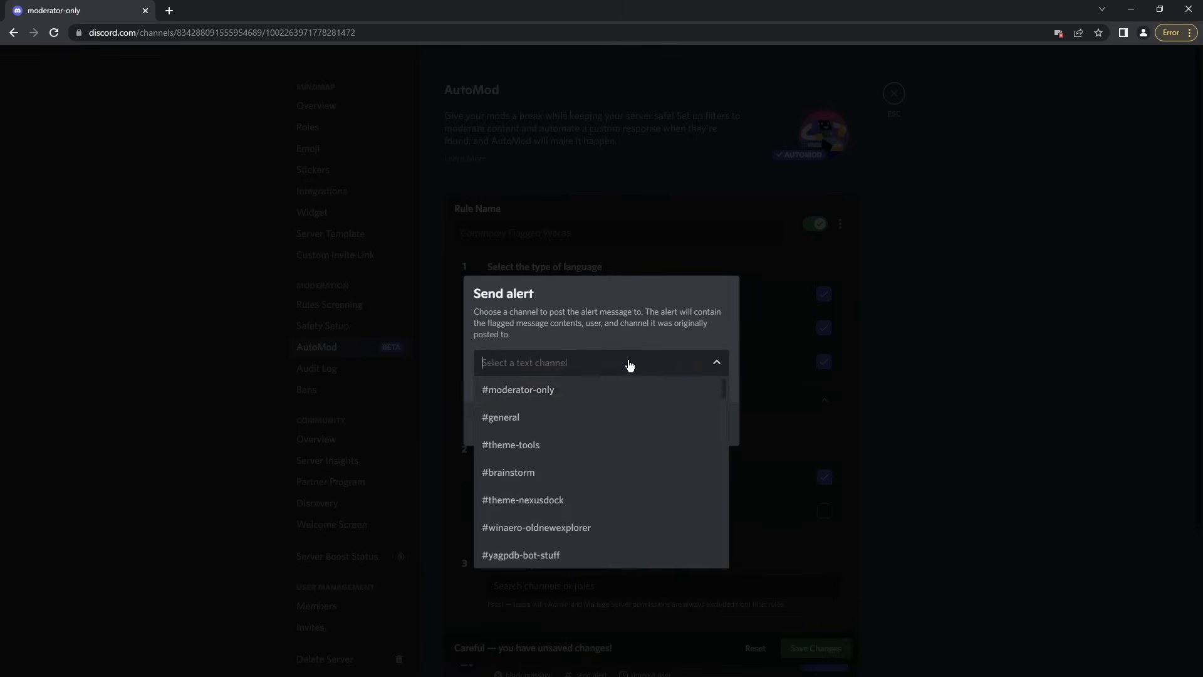
pyautogui.click(630, 390)
pyautogui.click(708, 422)
pyautogui.click(829, 654)
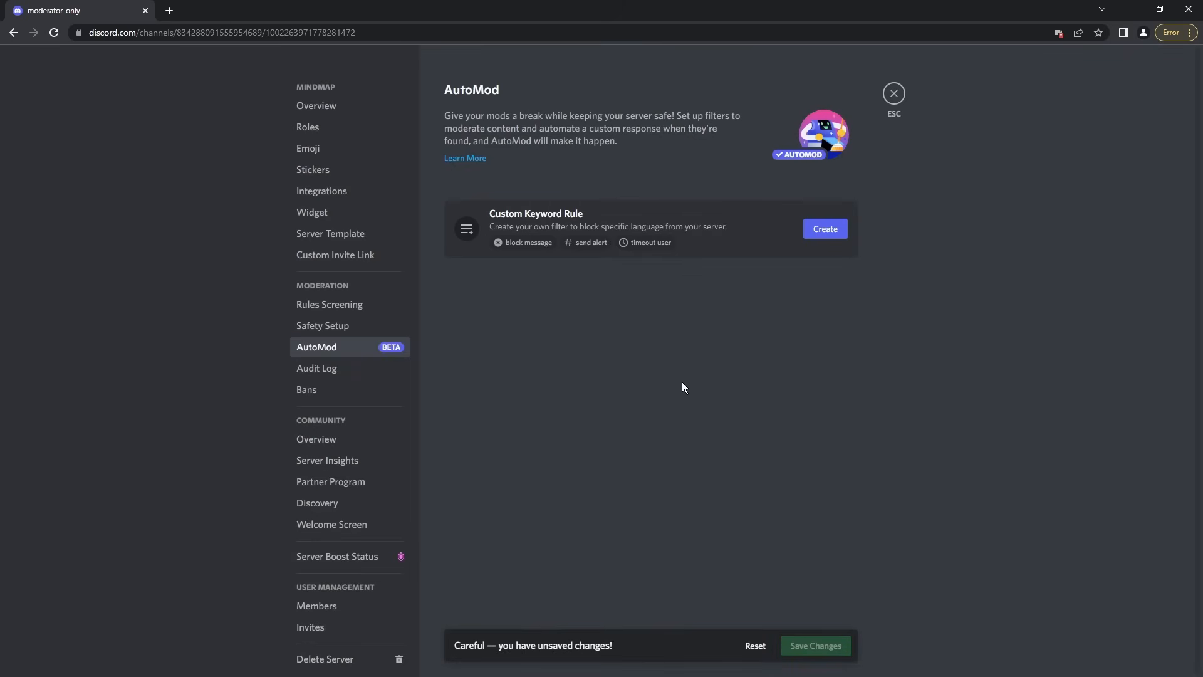
# Review the saved rule's details and start a new custom keyword rule.
pyautogui.click(707, 227)
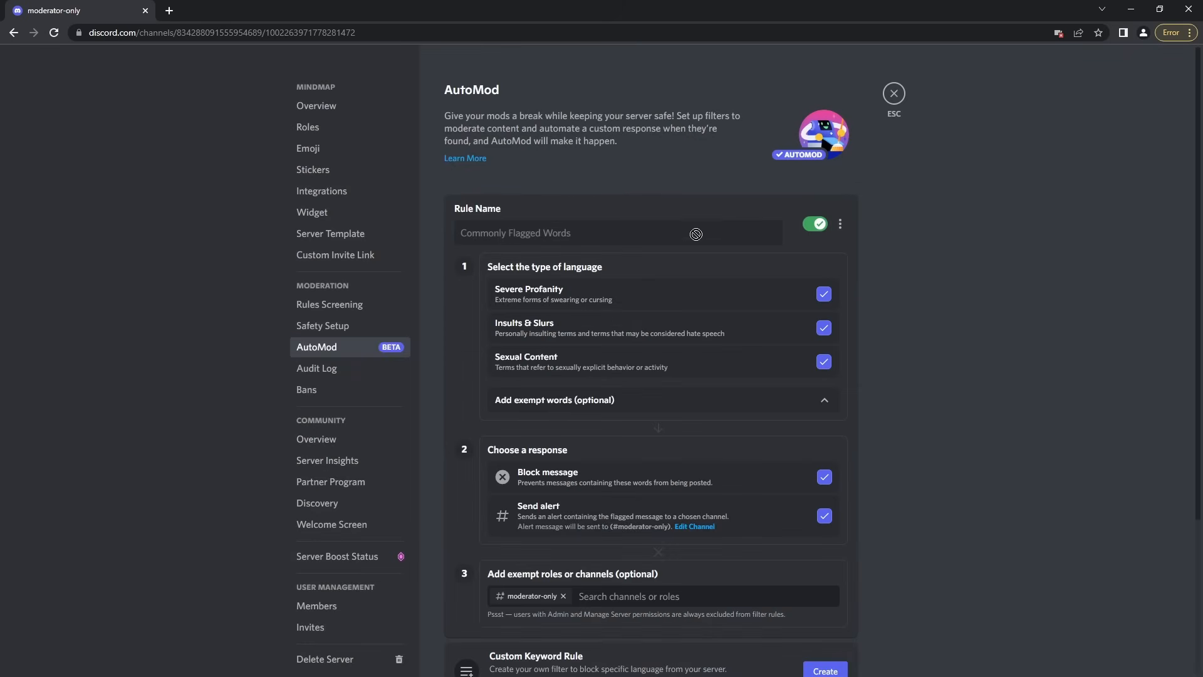
pyautogui.scroll(-3, 624, 499)
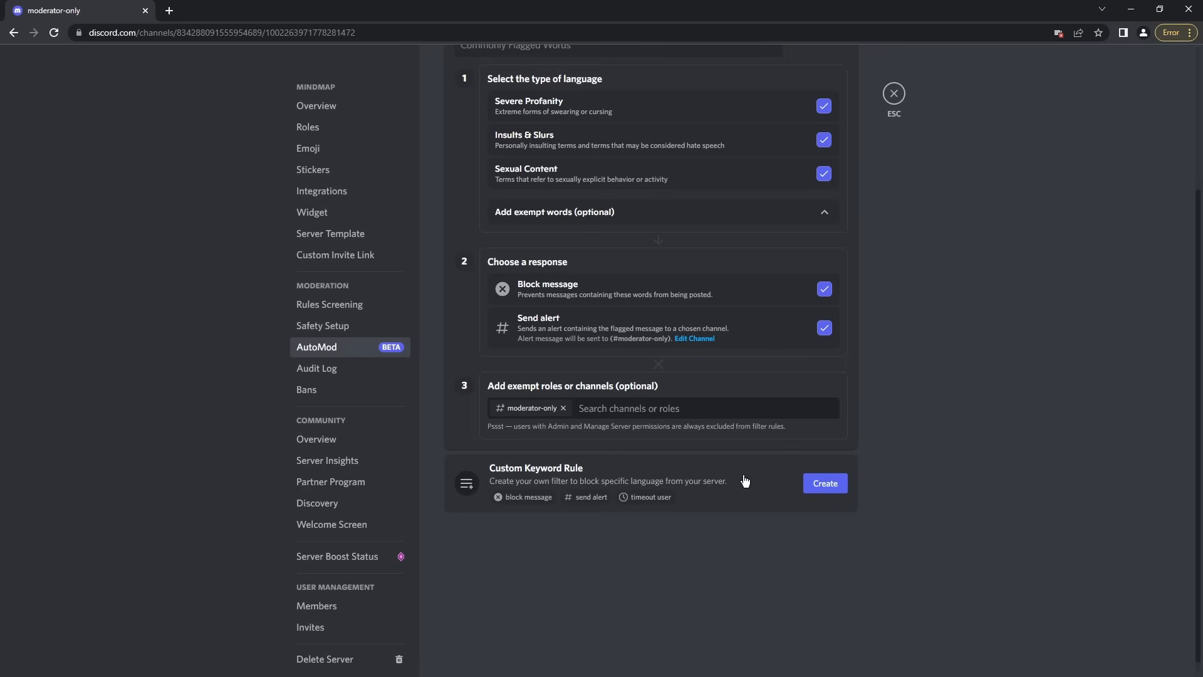
pyautogui.click(826, 484)
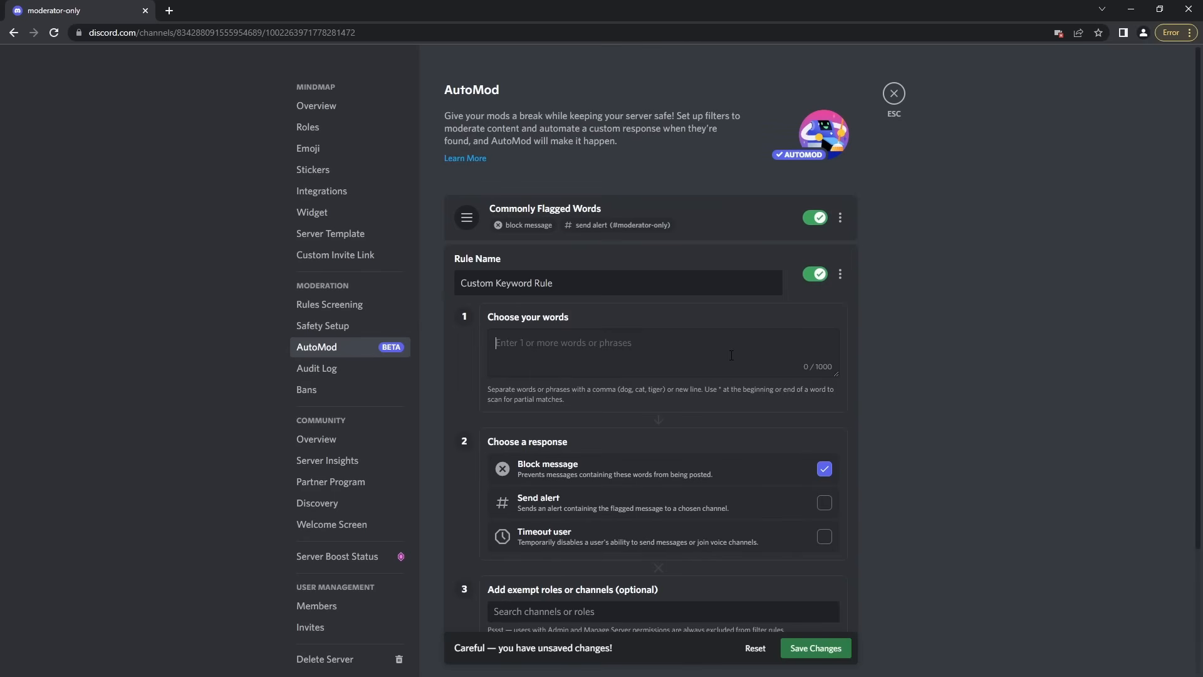
# Make the custom keyword rule send alerts to #moderator-only.
pyautogui.scroll(-1, 890, 484)
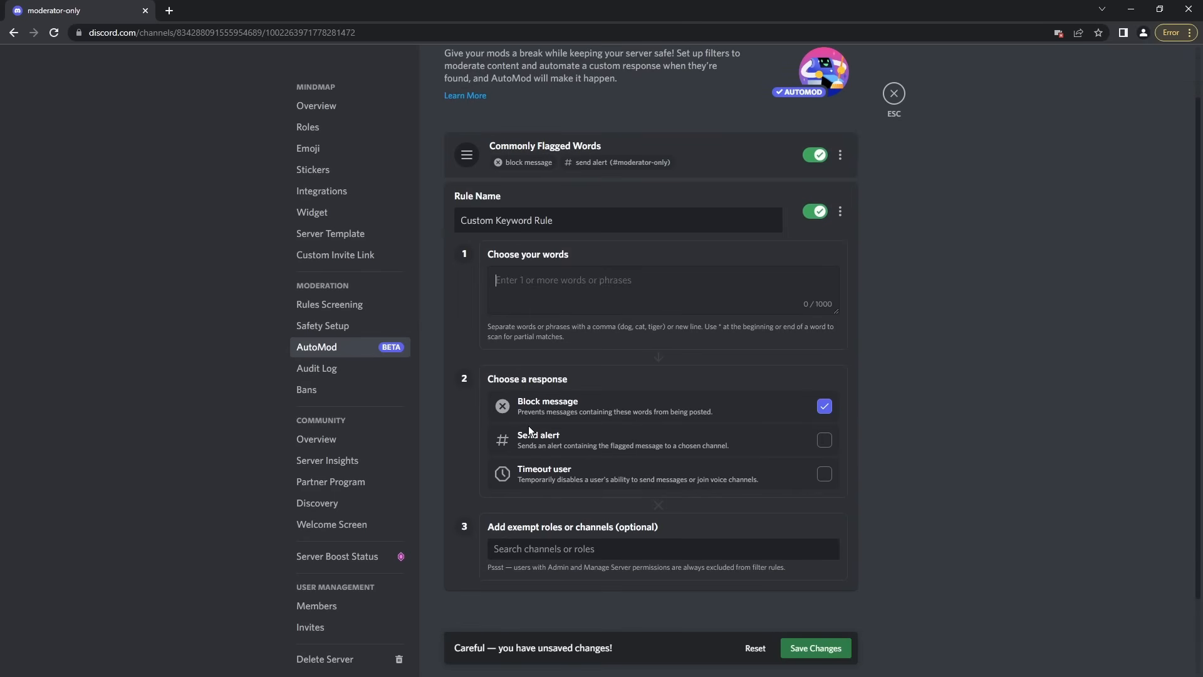
pyautogui.click(825, 440)
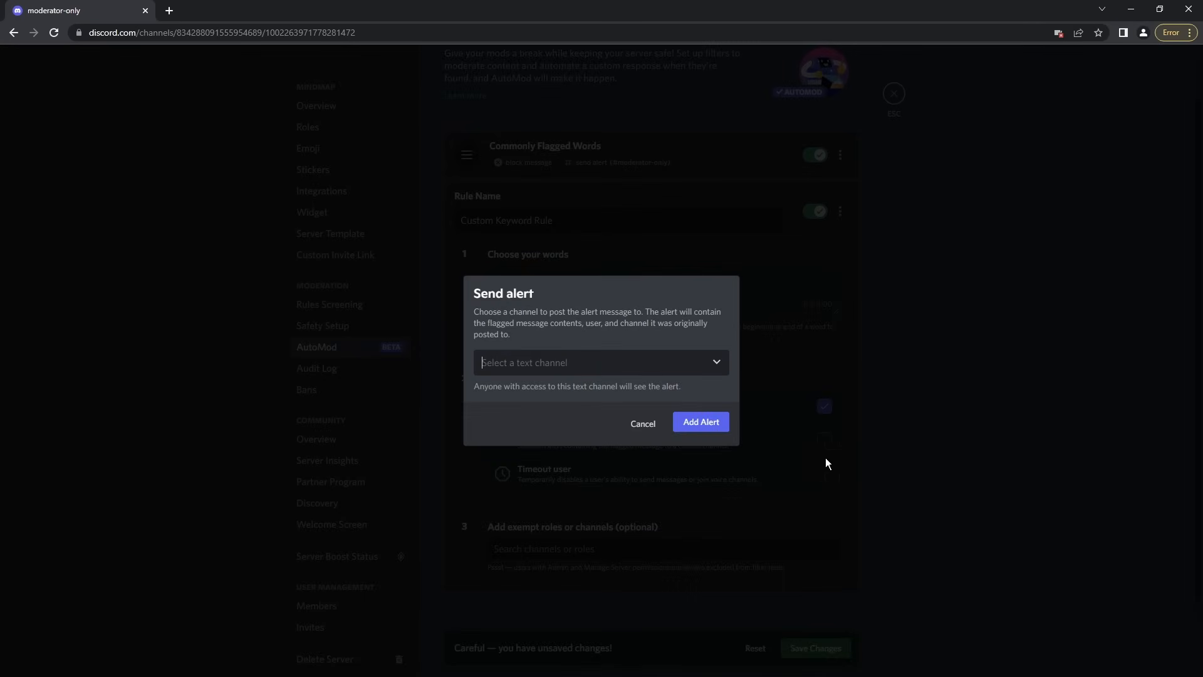
pyautogui.click(639, 362)
pyautogui.click(539, 390)
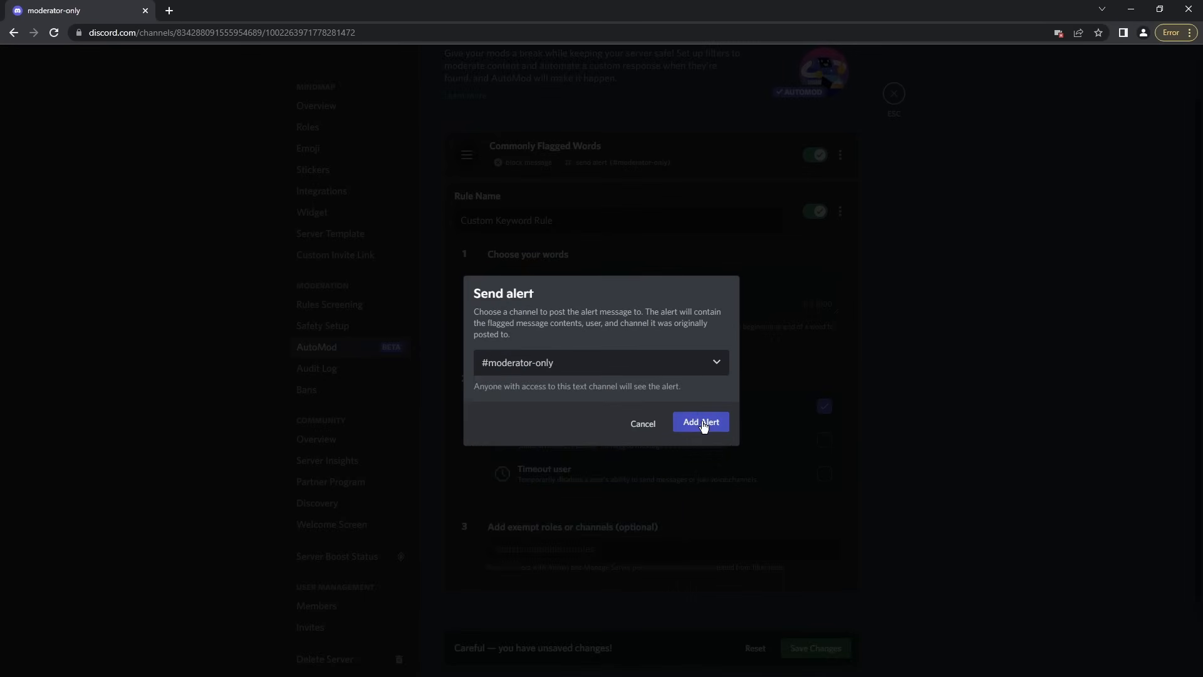
pyautogui.click(700, 422)
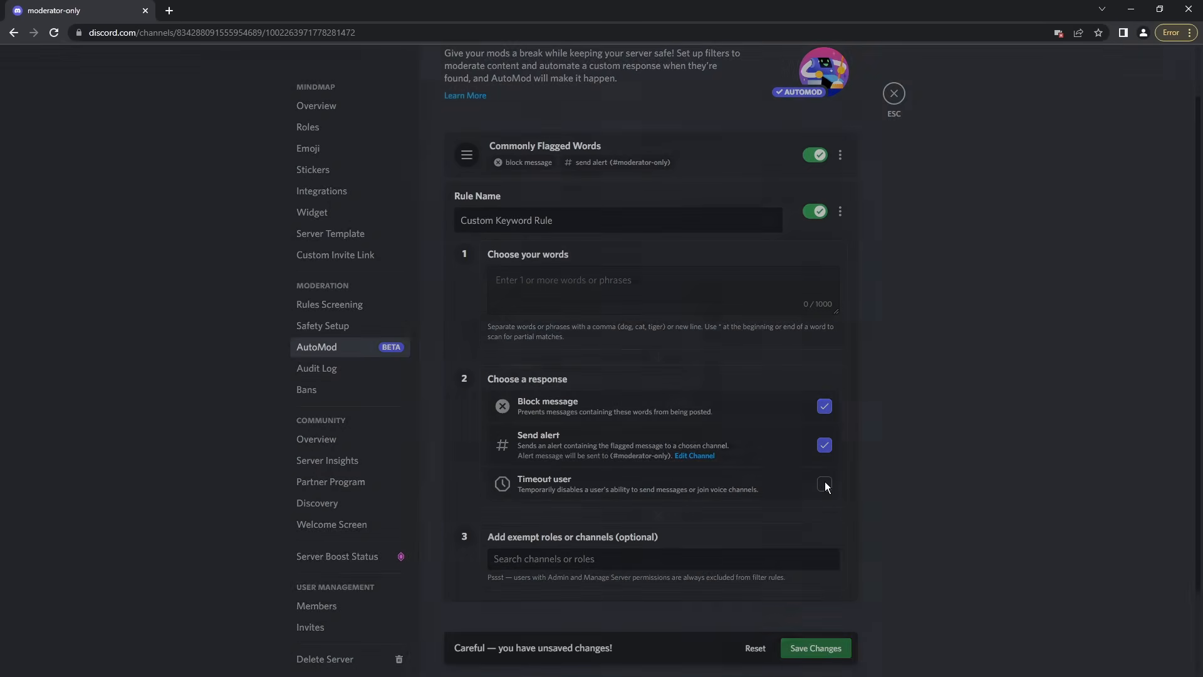
# Time out users who break the rule for 1 hour.
pyautogui.click(824, 483)
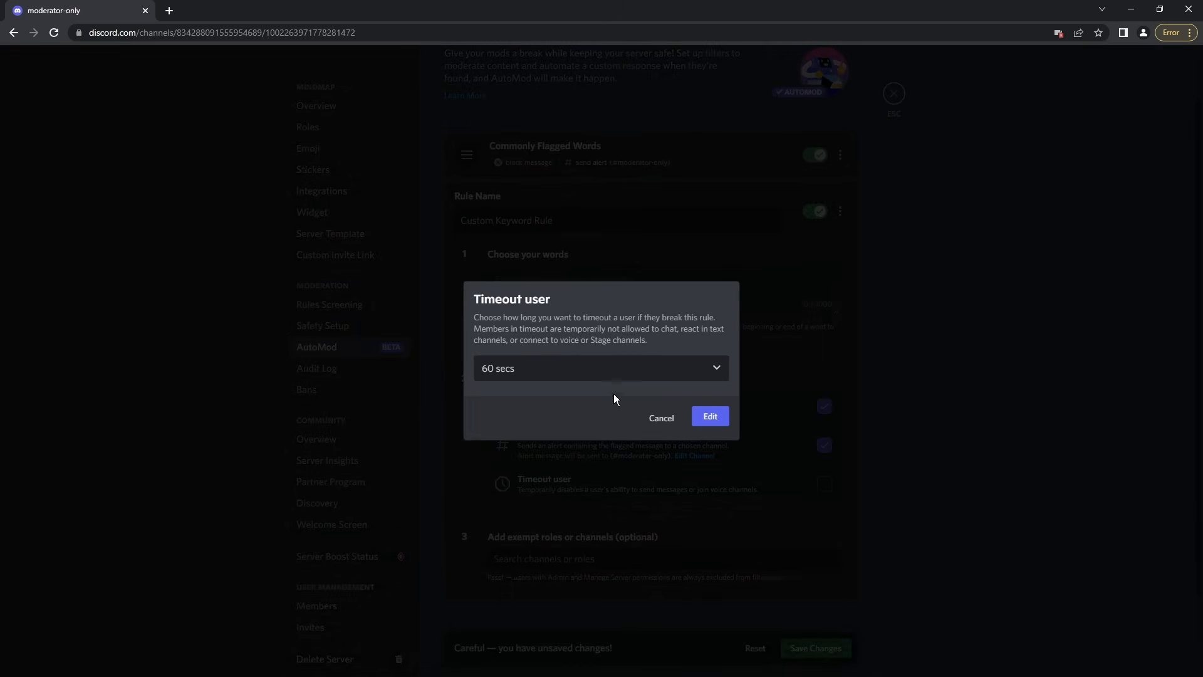
pyautogui.click(592, 373)
pyautogui.click(523, 480)
pyautogui.click(711, 417)
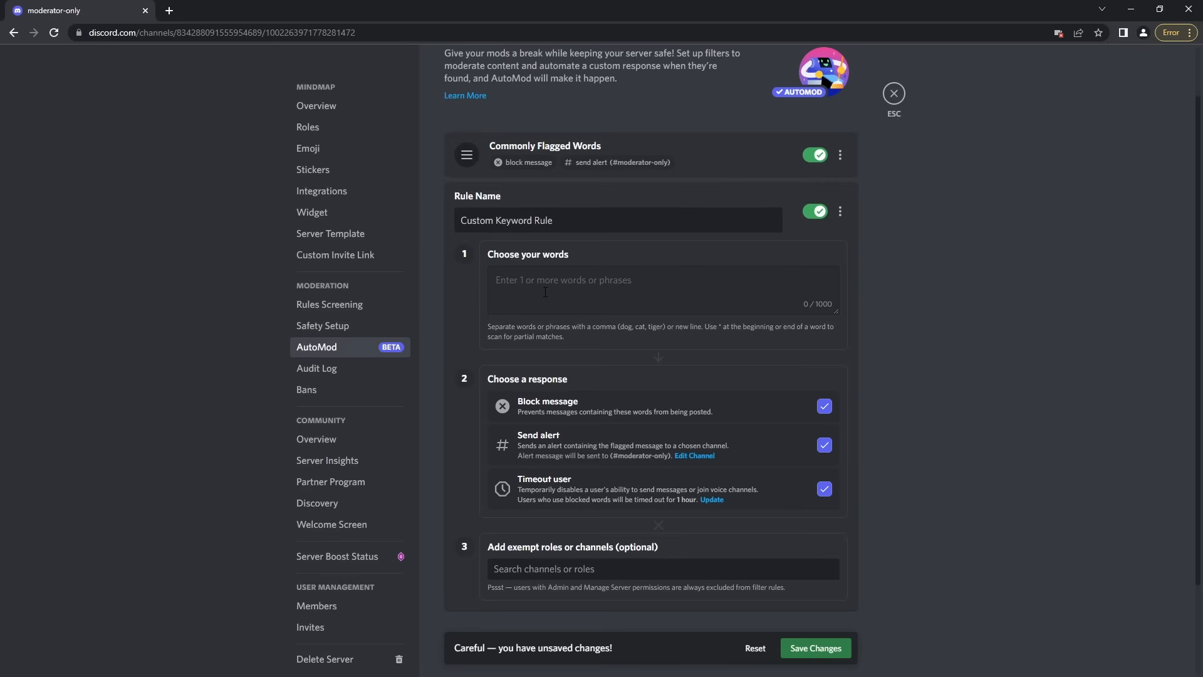
# Fill the word list with discord.gg/* and (discord.gg/ntts), correcting earlier test entries.
pyautogui.write('tiger')
pyautogui.write(',')
pyautogui.write('*')
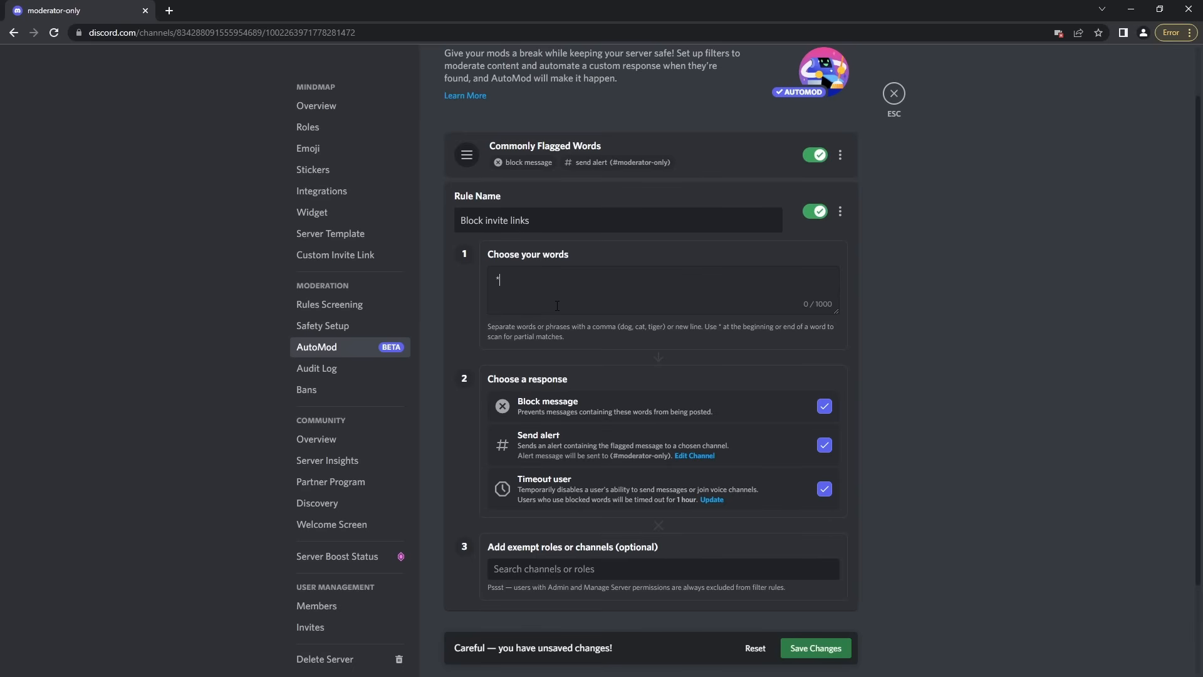
pyautogui.press('BackSpace')
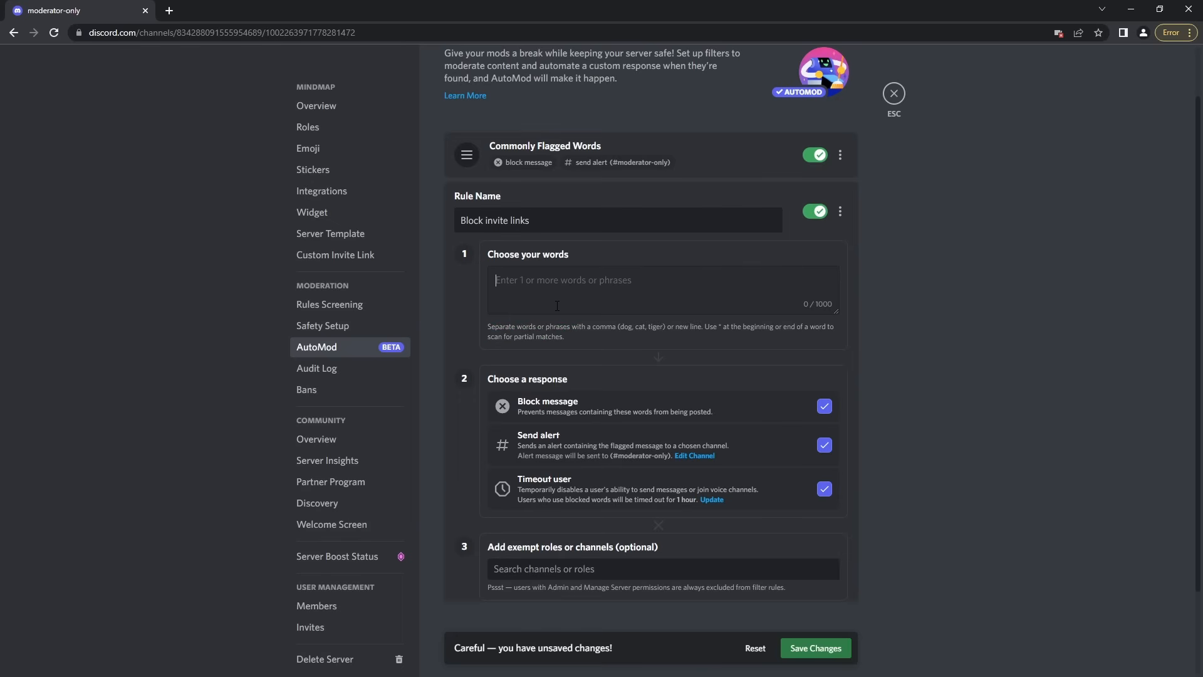
pyautogui.write('disc')
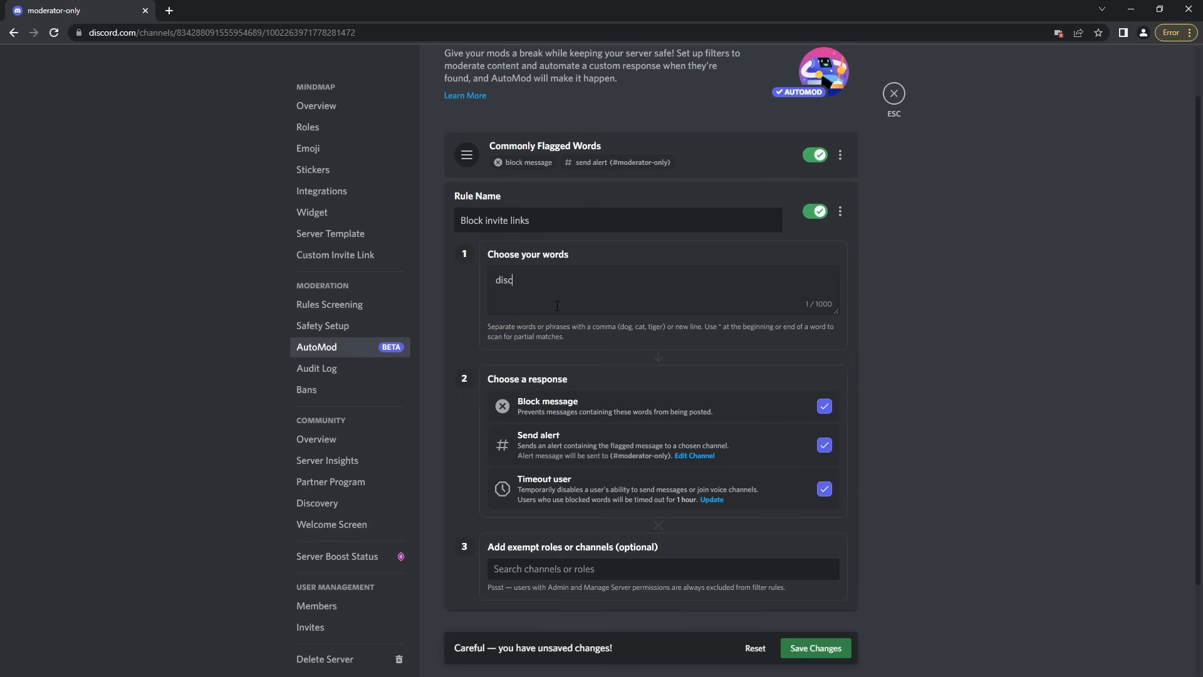
pyautogui.write('ord.gg/fart')
pyautogui.moveTo(564, 283); pyautogui.dragTo(415, 273)
pyautogui.click(591, 285)
pyautogui.write('(discord.gg/ntts)')
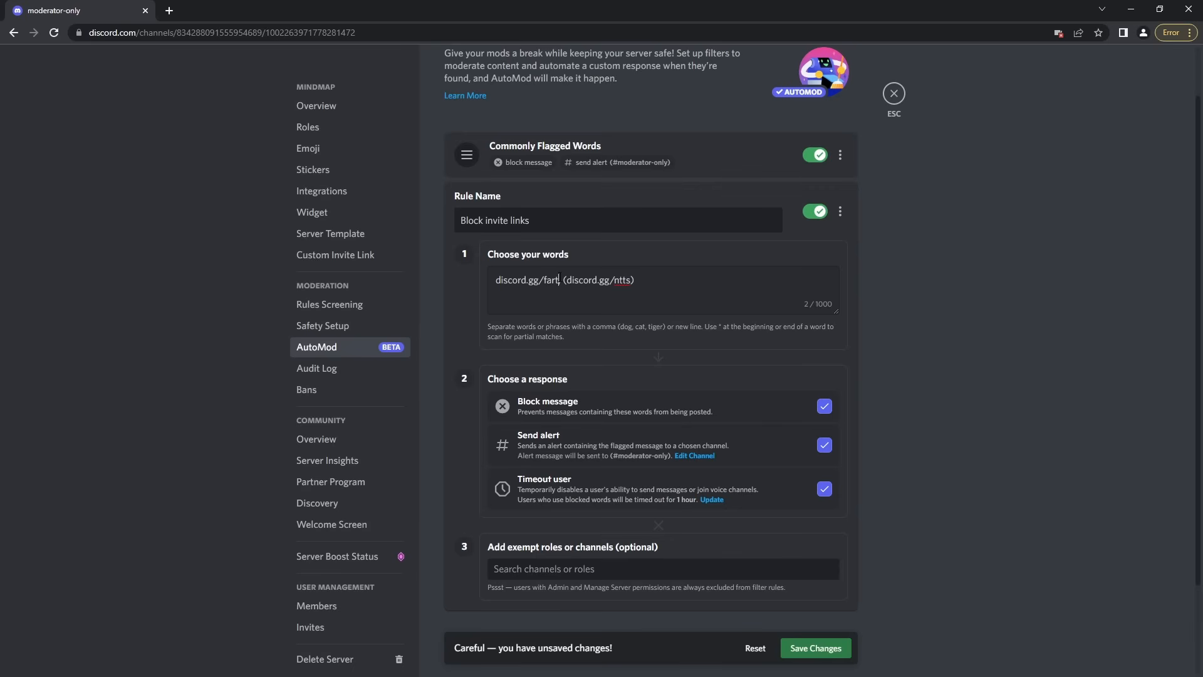
pyautogui.press('BackSpace')
pyautogui.press('BackSpace')
pyautogui.press('BackSpace')
pyautogui.press('BackSpace')
pyautogui.write('*')
pyautogui.moveTo(495, 280); pyautogui.dragTo(545, 281)
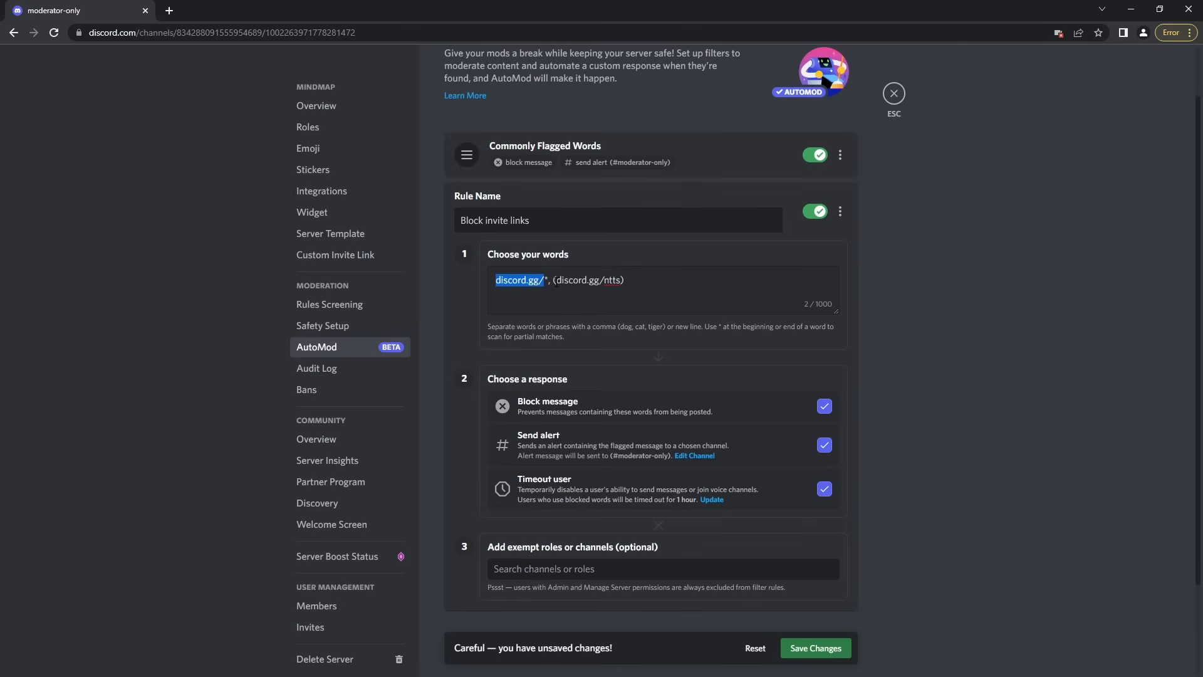
pyautogui.moveTo(622, 281); pyautogui.dragTo(557, 280)
pyautogui.click(556, 280)
pyautogui.click(608, 283)
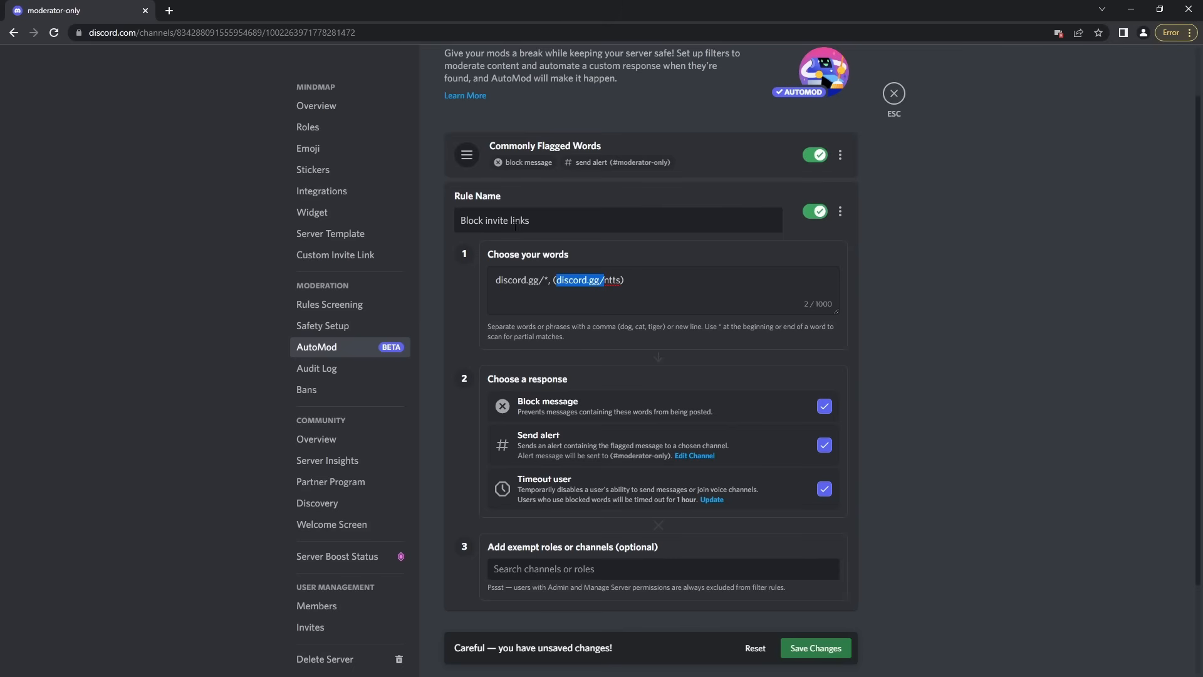
pyautogui.doubleClick(546, 281)
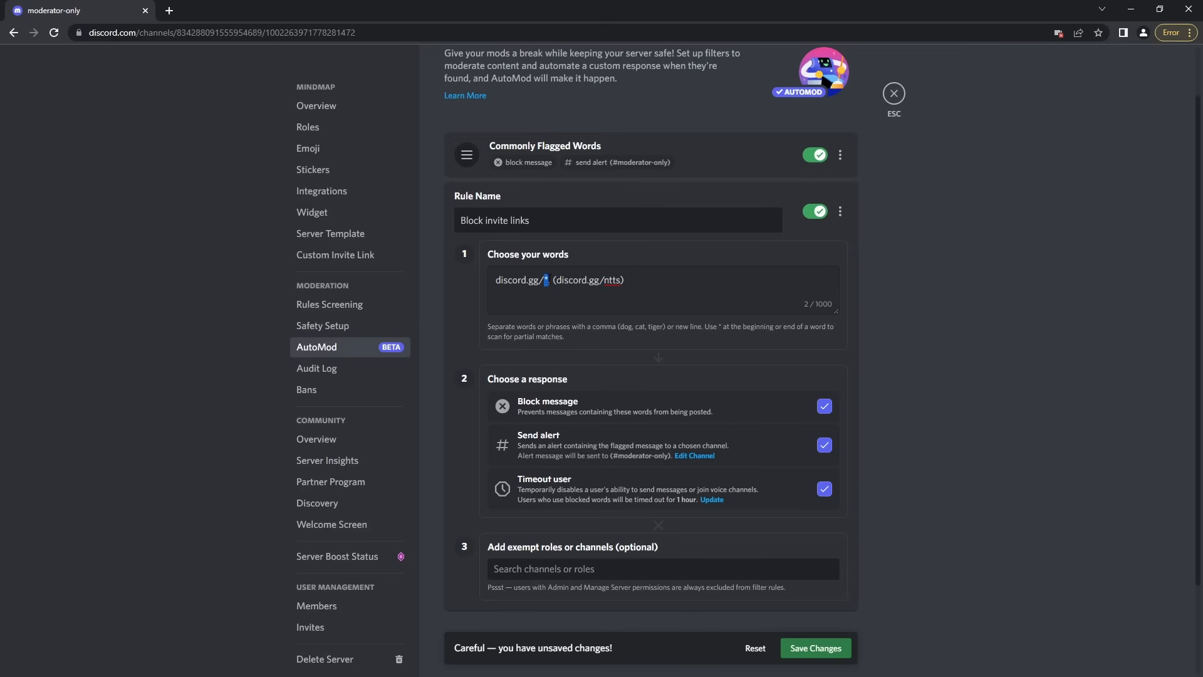
pyautogui.moveTo(603, 280); pyautogui.dragTo(621, 280)
pyautogui.click(555, 281)
pyautogui.write('http://')
# Prefix the first entry with * to make *discord.gg/* and save the rule.
pyautogui.moveTo(495, 280); pyautogui.dragTo(544, 280)
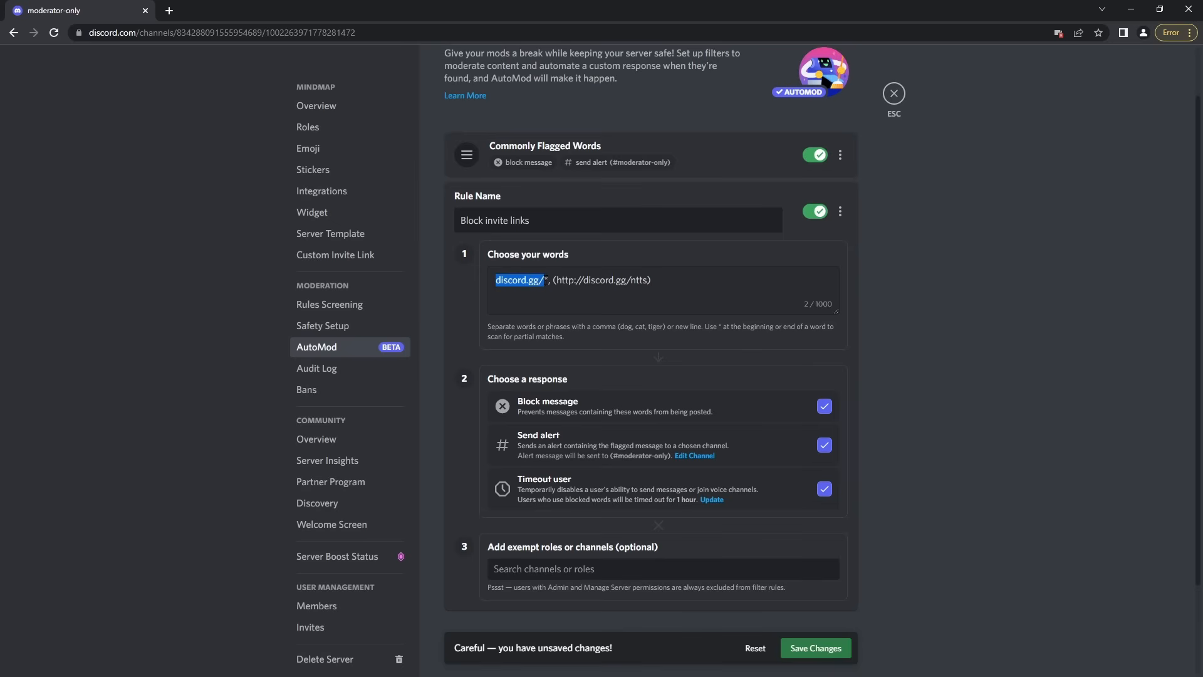
pyautogui.click(544, 280)
pyautogui.moveTo(555, 280); pyautogui.dragTo(645, 277)
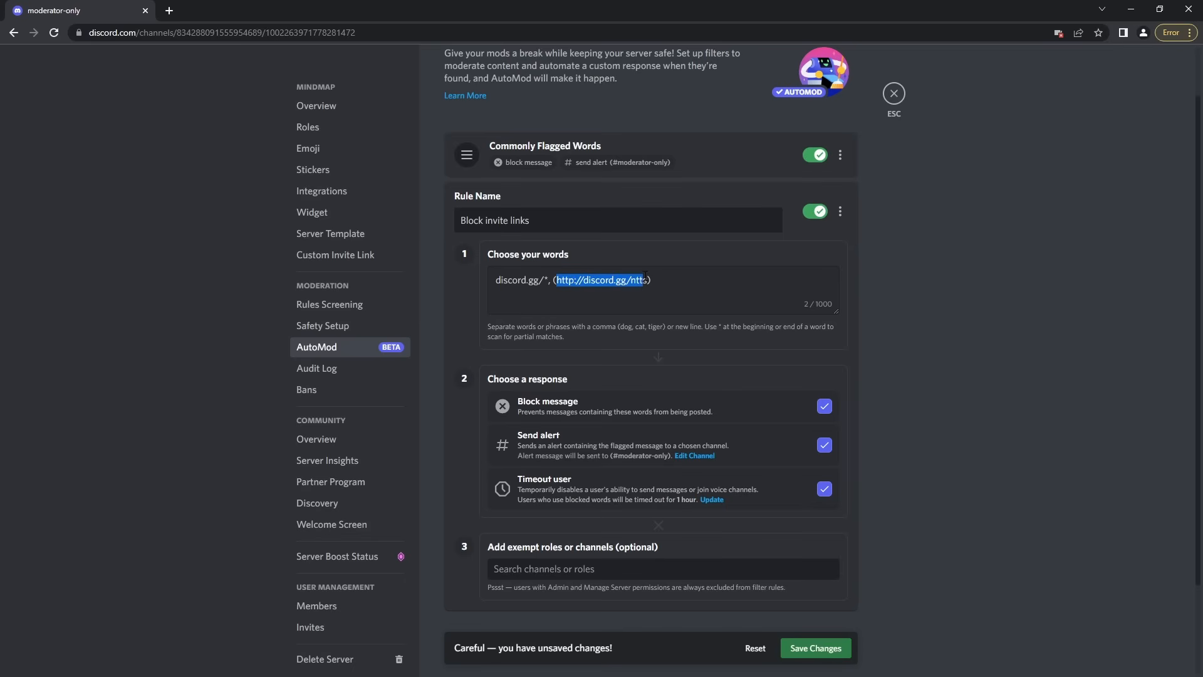
pyautogui.moveTo(557, 281); pyautogui.dragTo(595, 300)
pyautogui.click(596, 300)
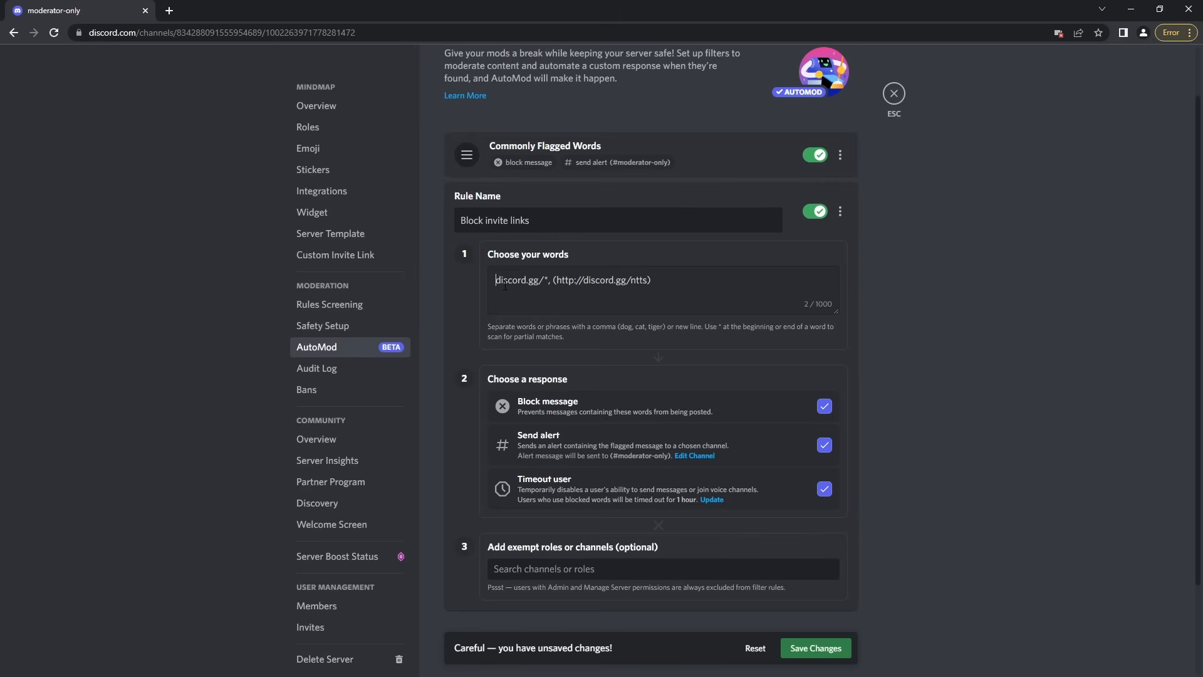
pyautogui.write('*')
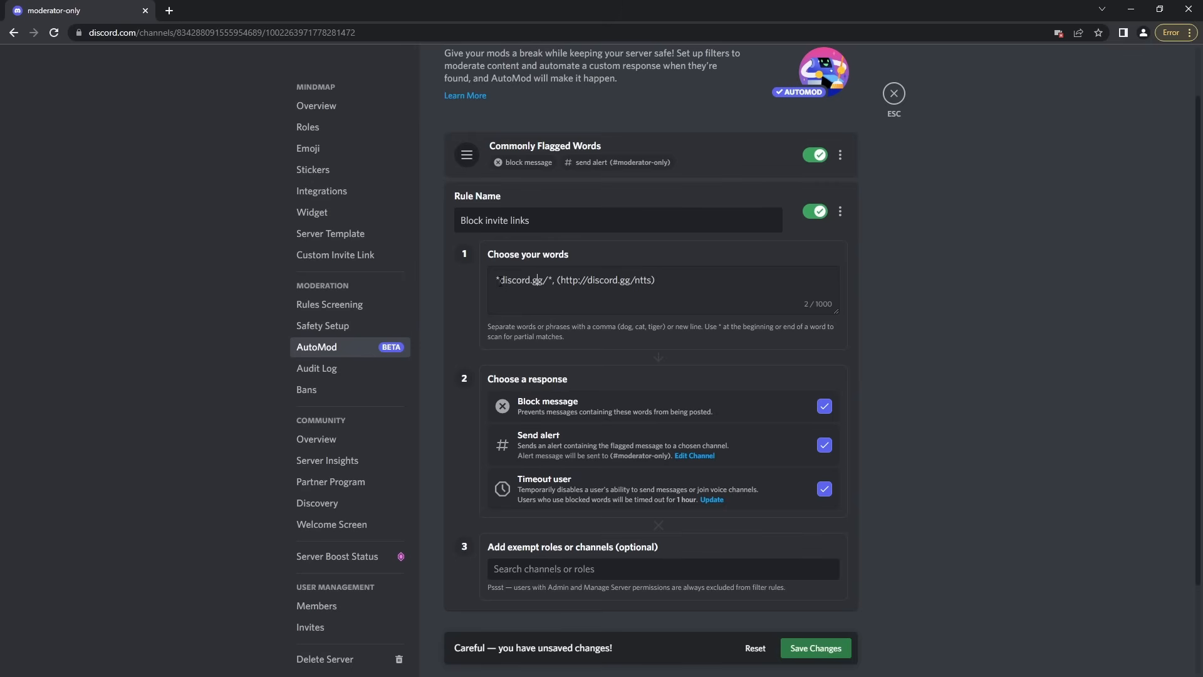
pyautogui.moveTo(499, 280); pyautogui.dragTo(550, 280)
pyautogui.moveTo(587, 282); pyautogui.dragTo(637, 282)
pyautogui.moveTo(499, 282); pyautogui.dragTo(653, 281)
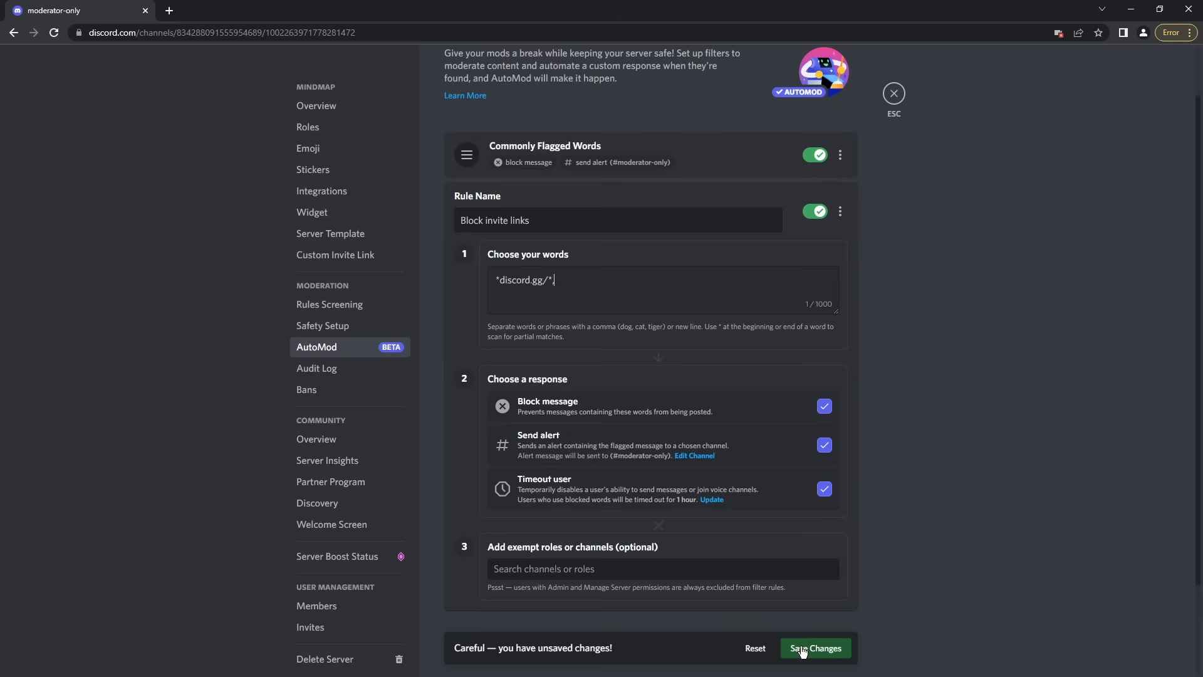
pyautogui.click(802, 649)
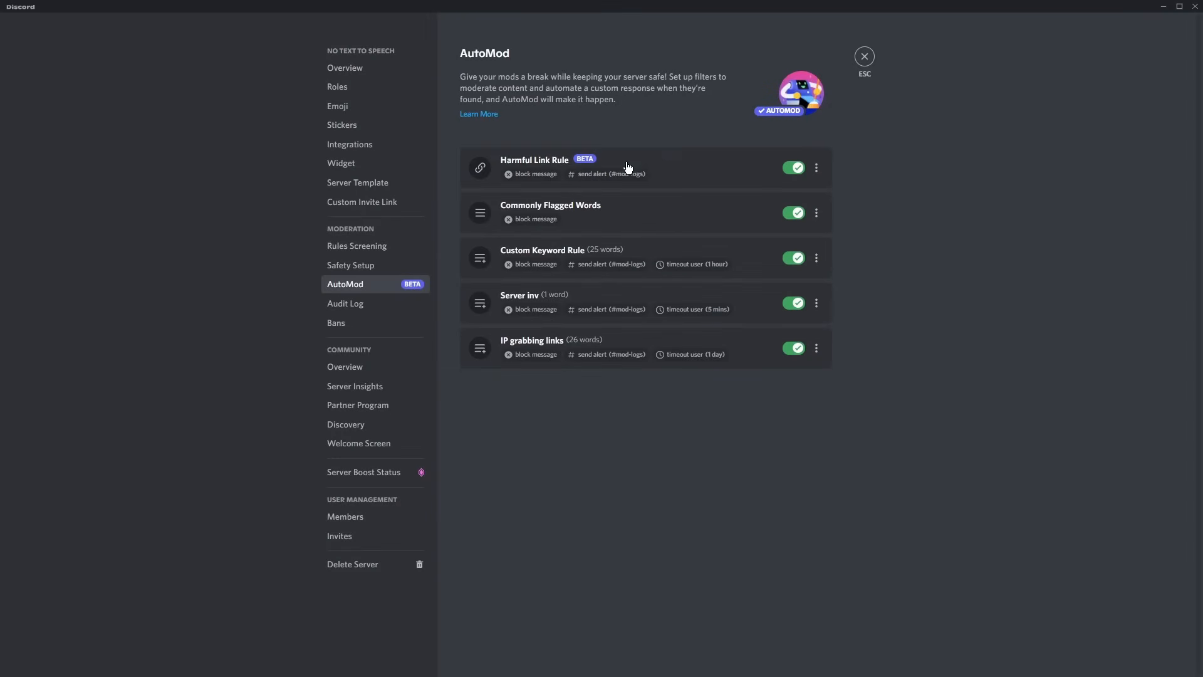
# Expand and collapse the Harmful Link Rule, Commonly Flagged Words, Server inv and IP grabbing links rules.
pyautogui.click(663, 166)
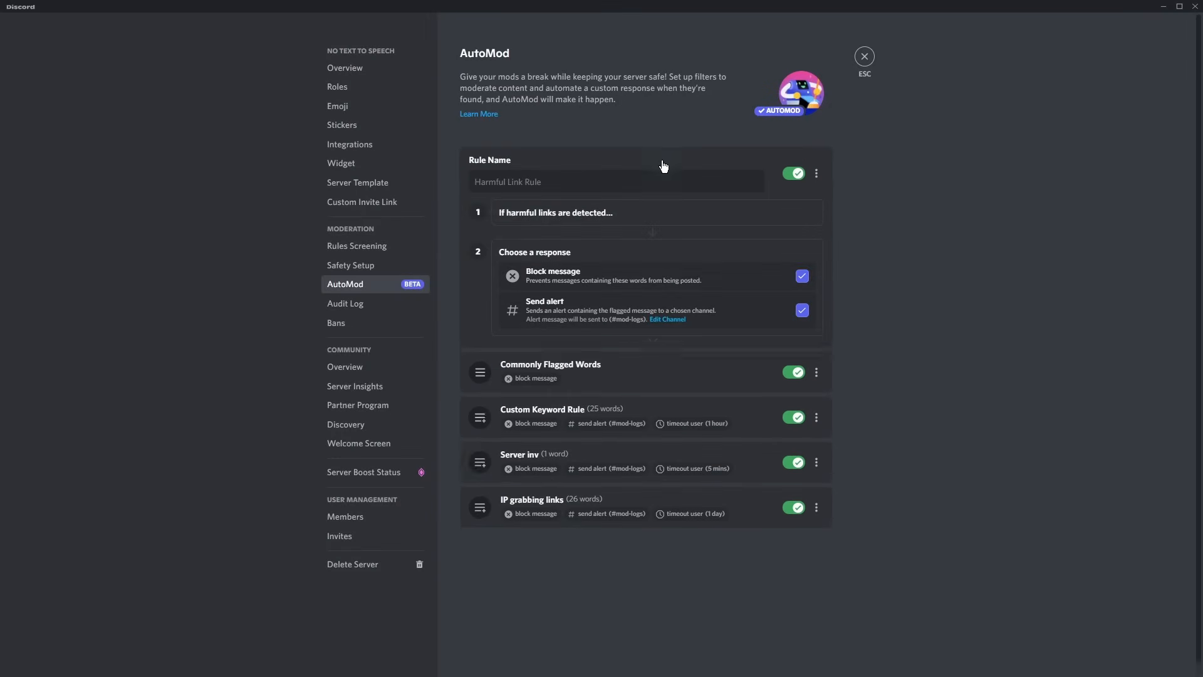
pyautogui.click(586, 170)
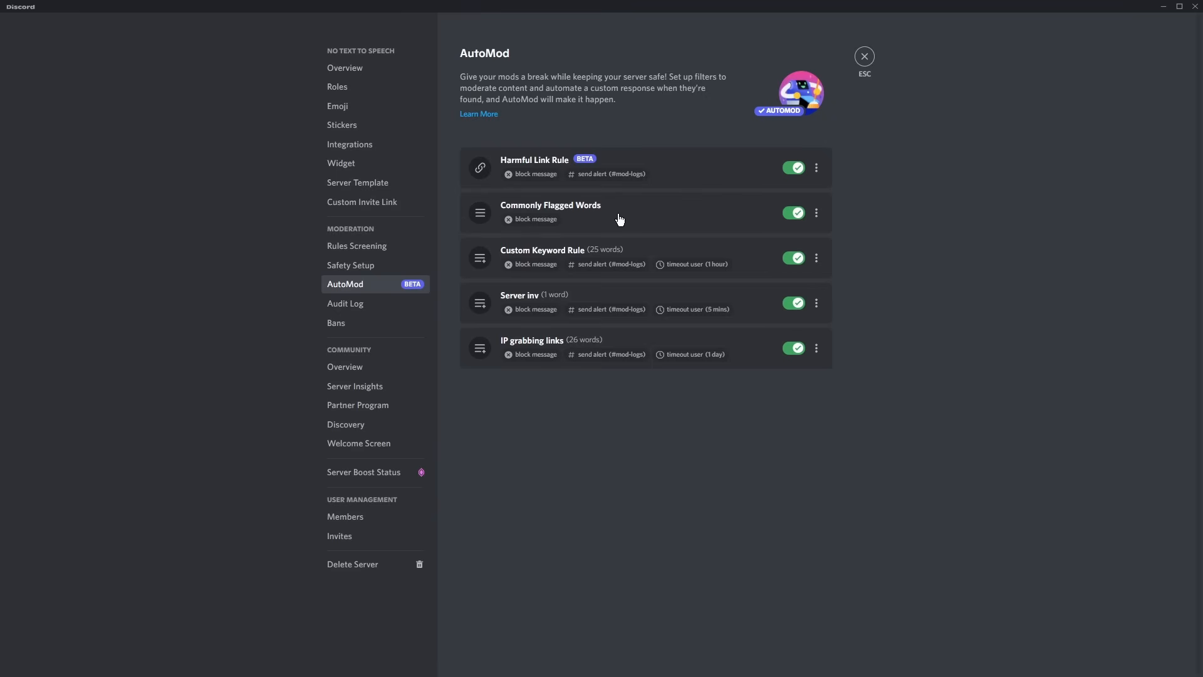
pyautogui.click(597, 224)
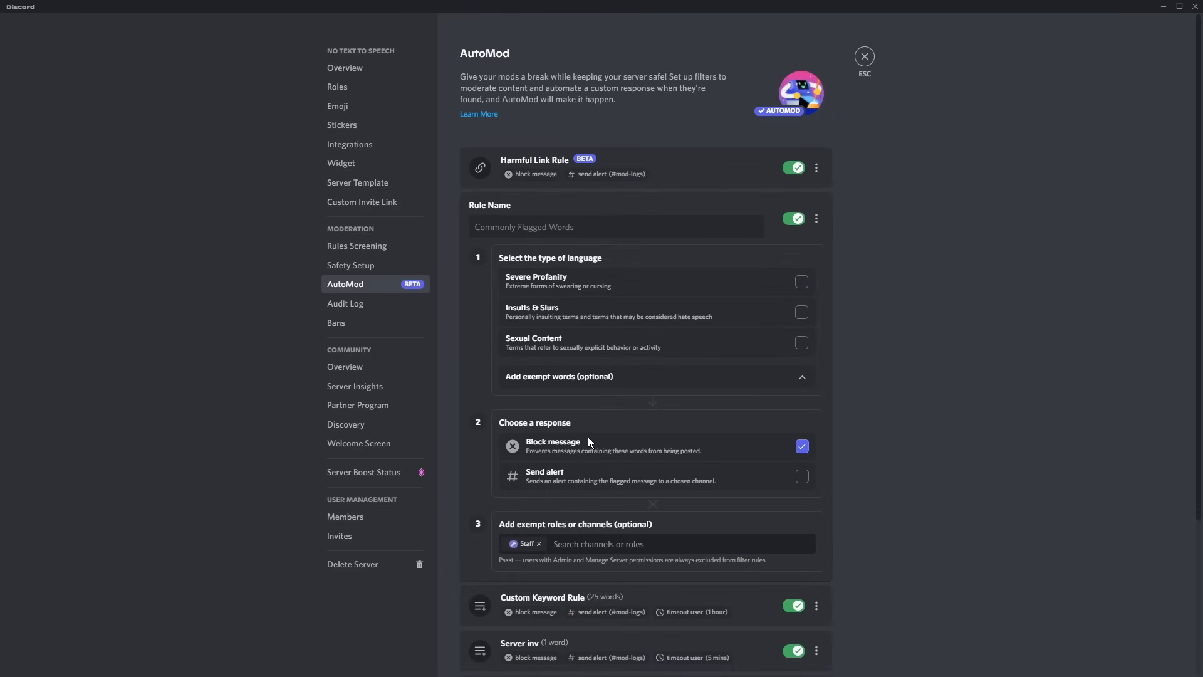
pyautogui.click(585, 211)
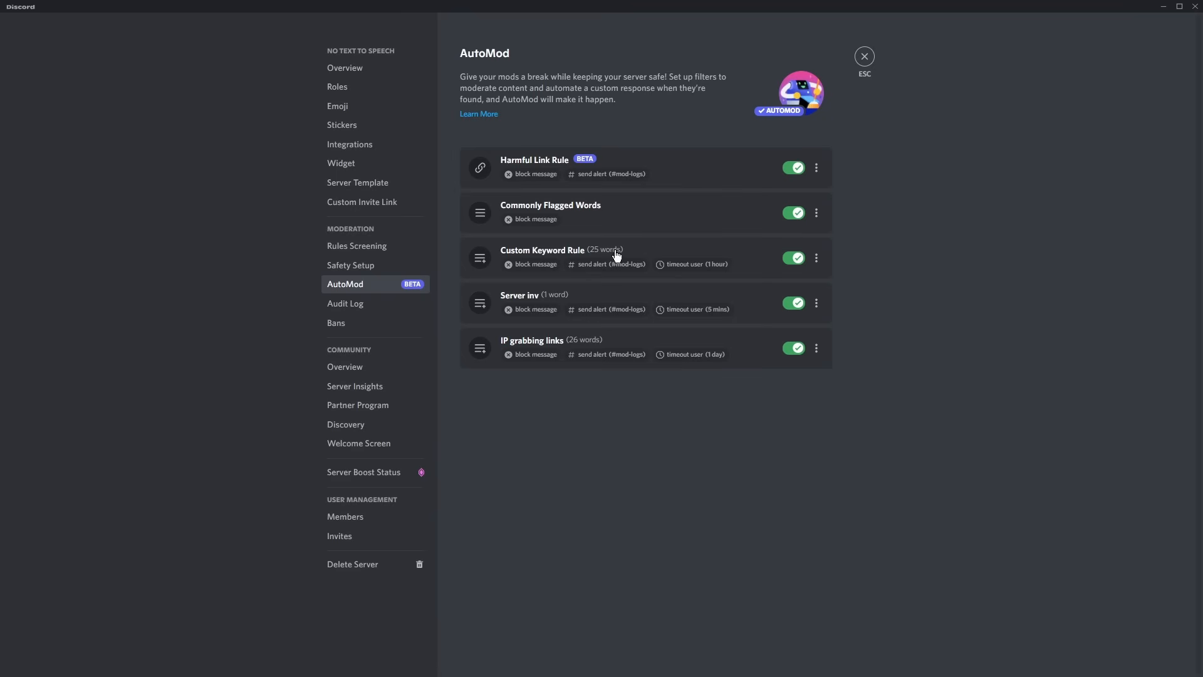
pyautogui.click(546, 299)
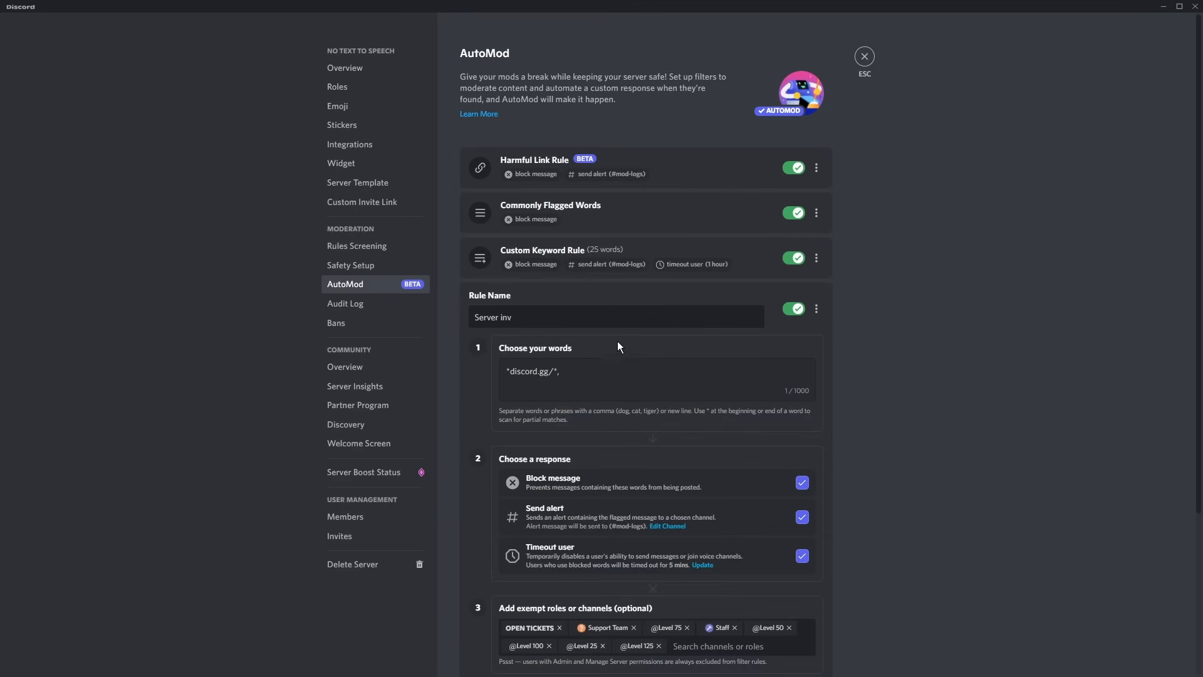
pyautogui.click(571, 301)
pyautogui.click(562, 355)
pyautogui.scroll(-2, 533, 277)
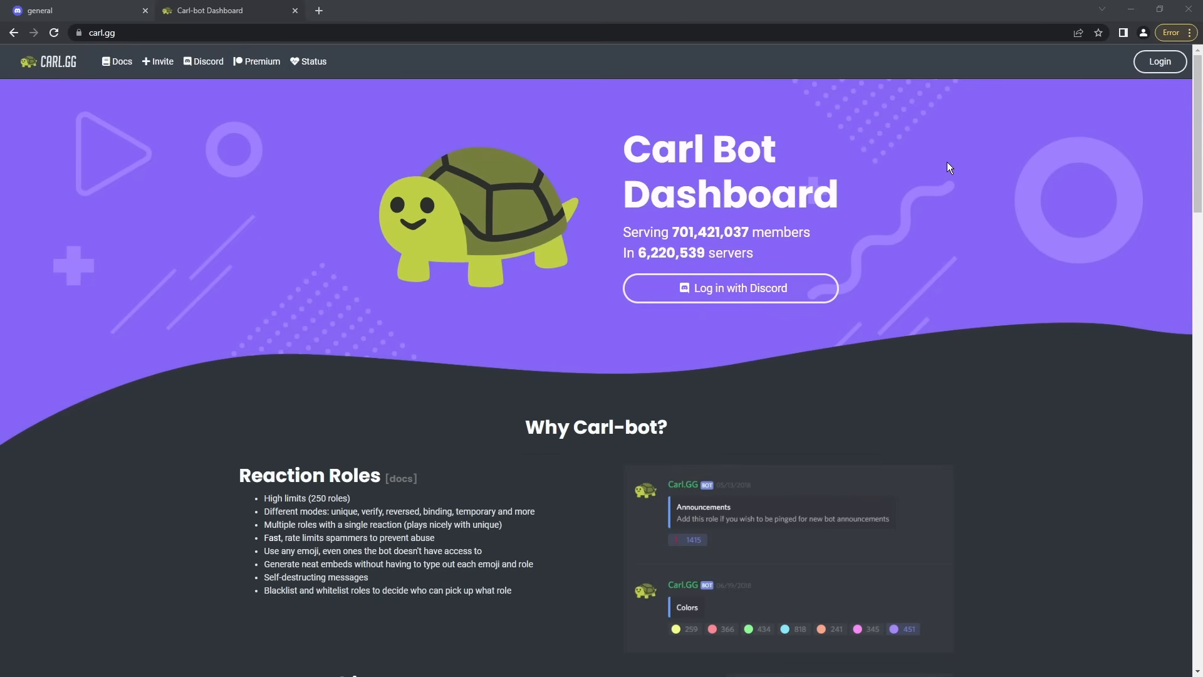
# Log in to carl.gg with Discord and pick the Minecraft Community server.
pyautogui.click(726, 283)
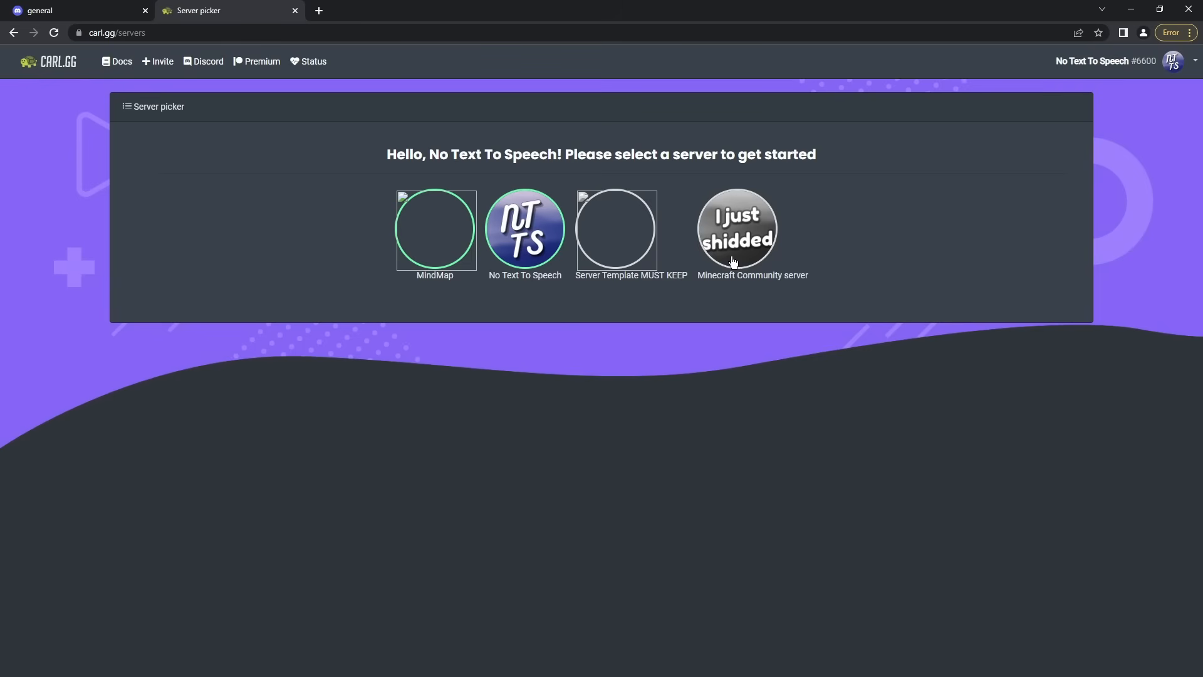
pyautogui.click(733, 229)
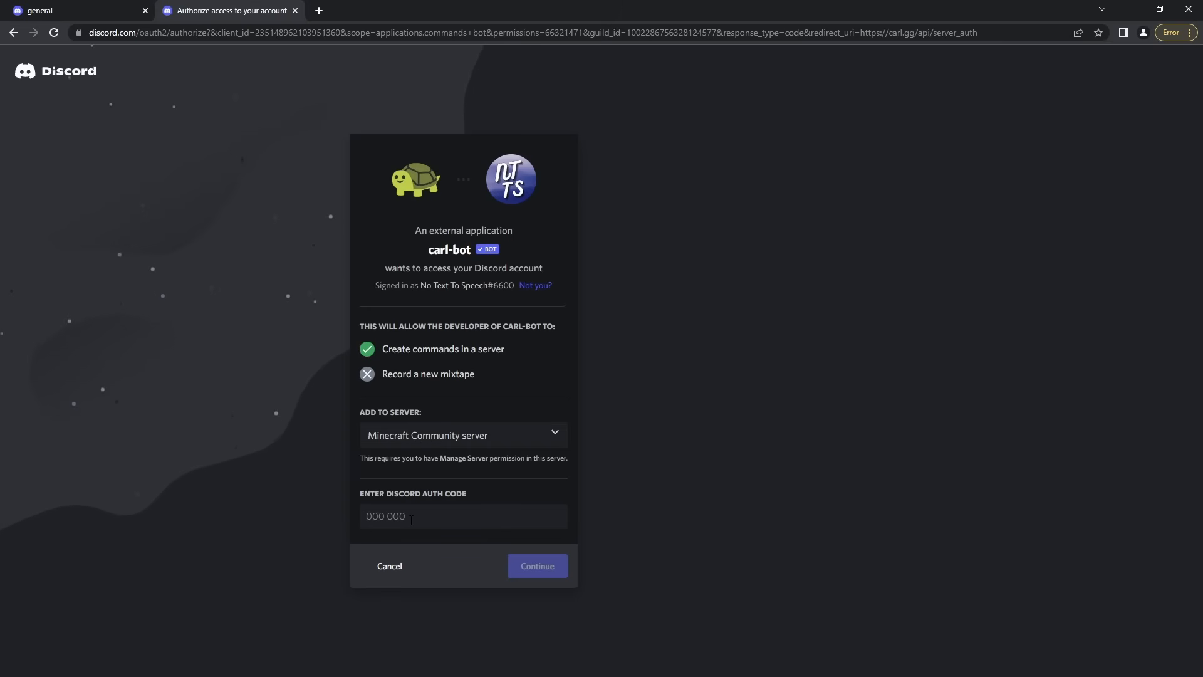
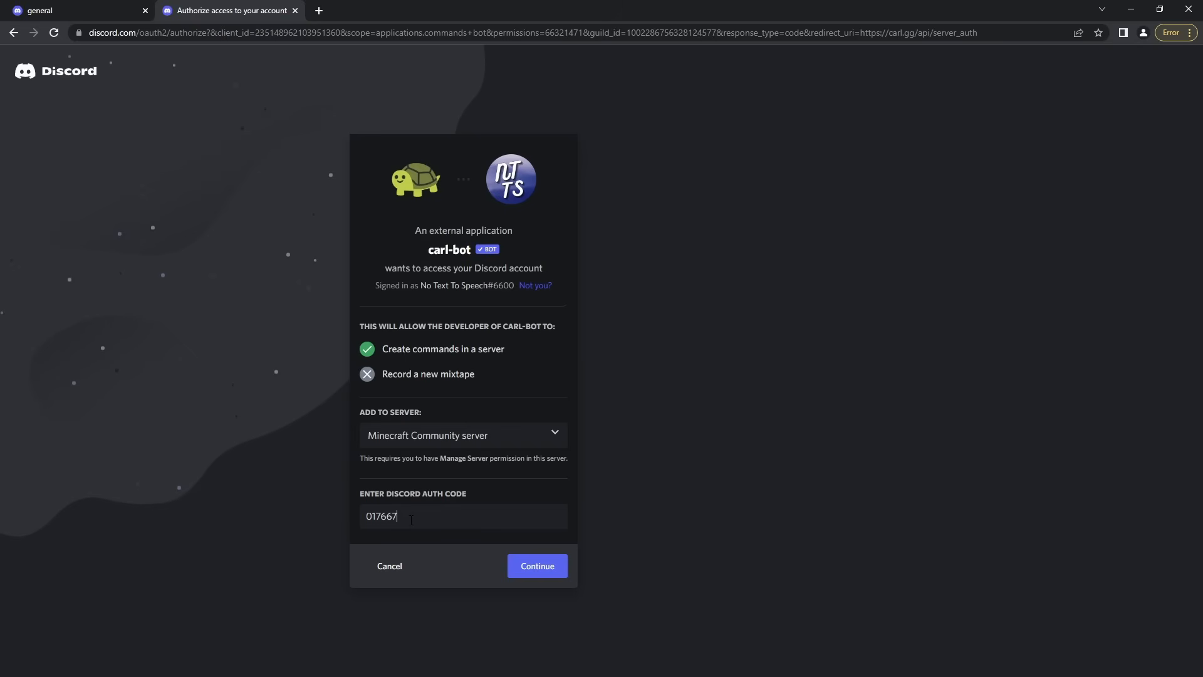
# Enter the Discord verification code, authorize carl-bot with all listed permissions, and pass the hCaptcha check.
pyautogui.click(547, 567)
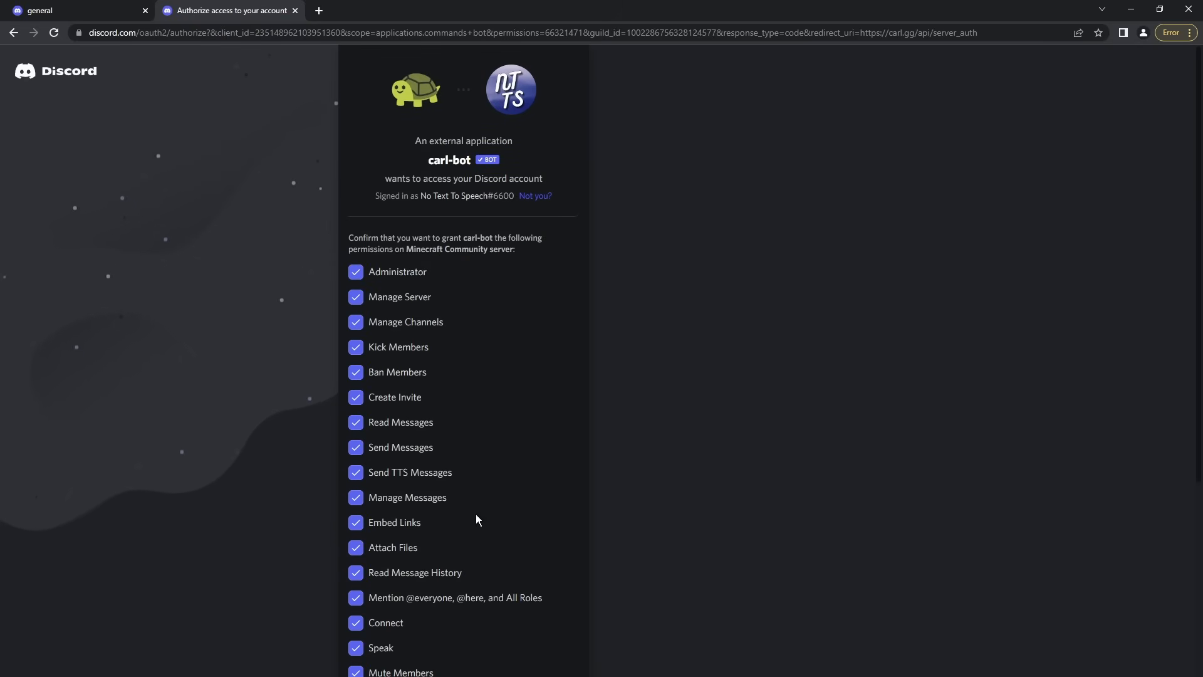
pyautogui.scroll(-3, 478, 520)
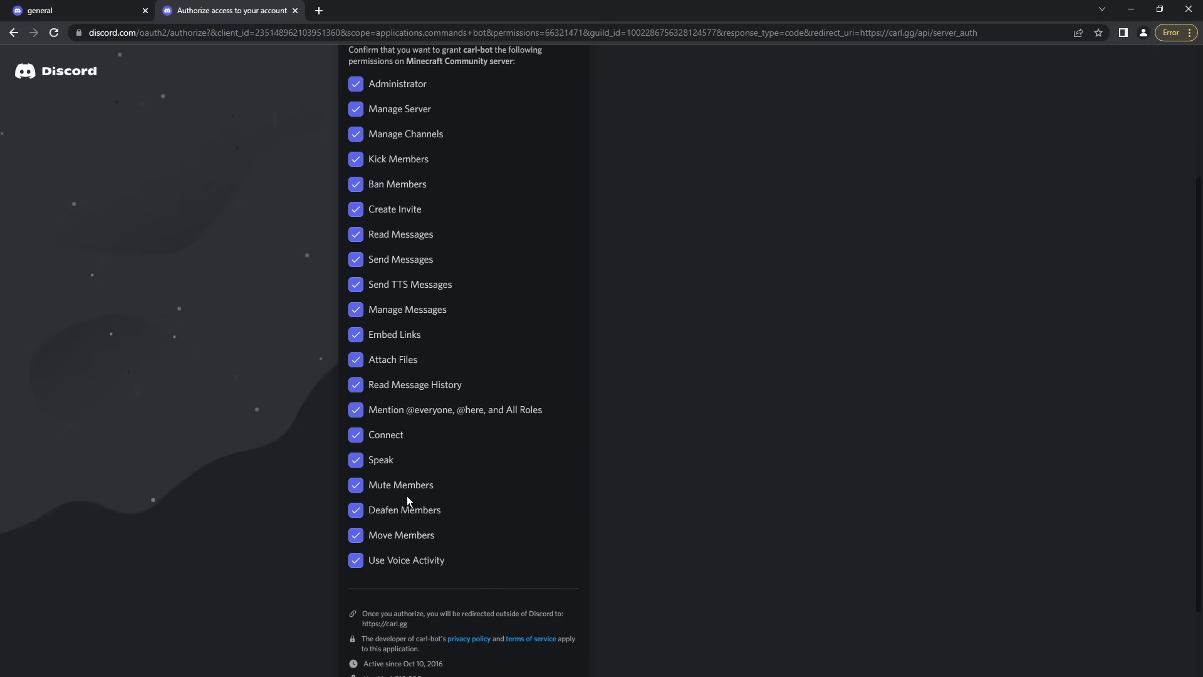
pyautogui.scroll(-2, 607, 432)
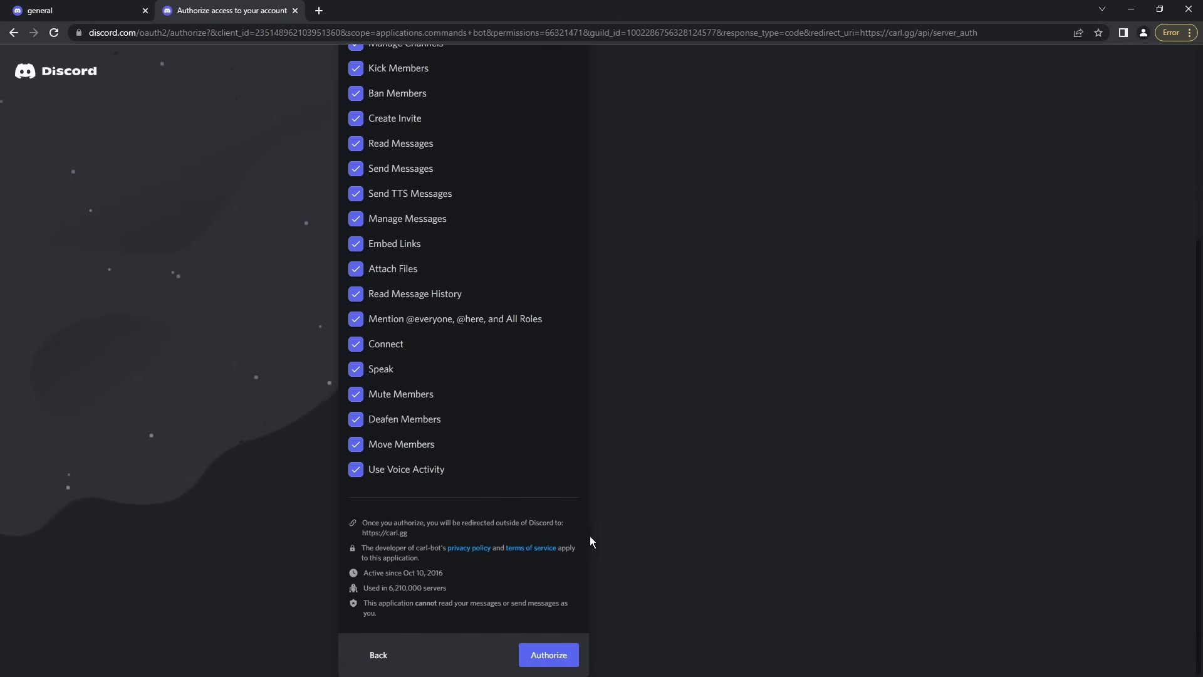
pyautogui.click(549, 655)
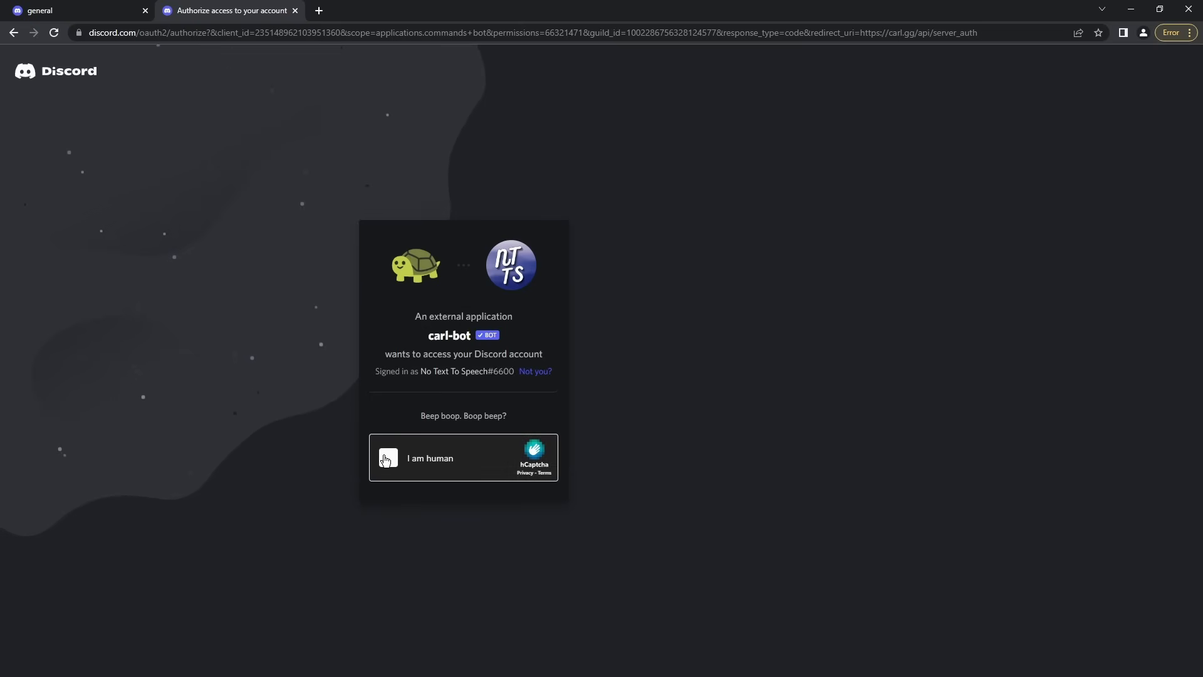
pyautogui.click(388, 458)
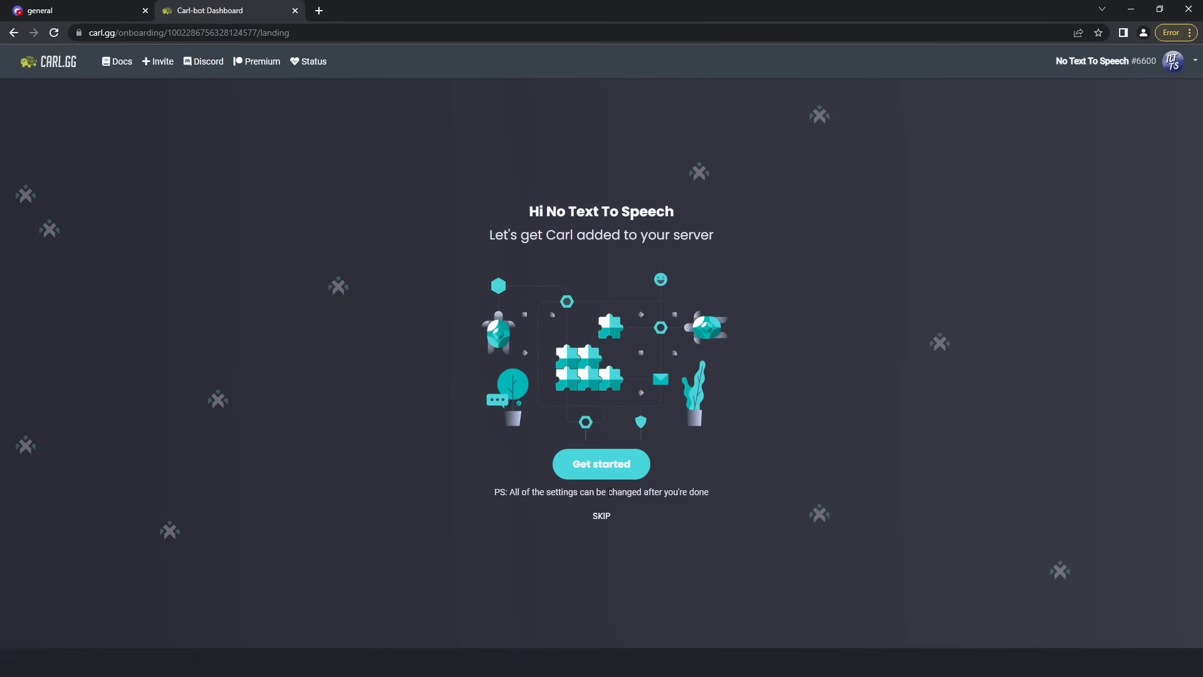
# Start Carl's setup for Minecraft Community and accept the General step with prefixes ? and !
pyautogui.click(593, 464)
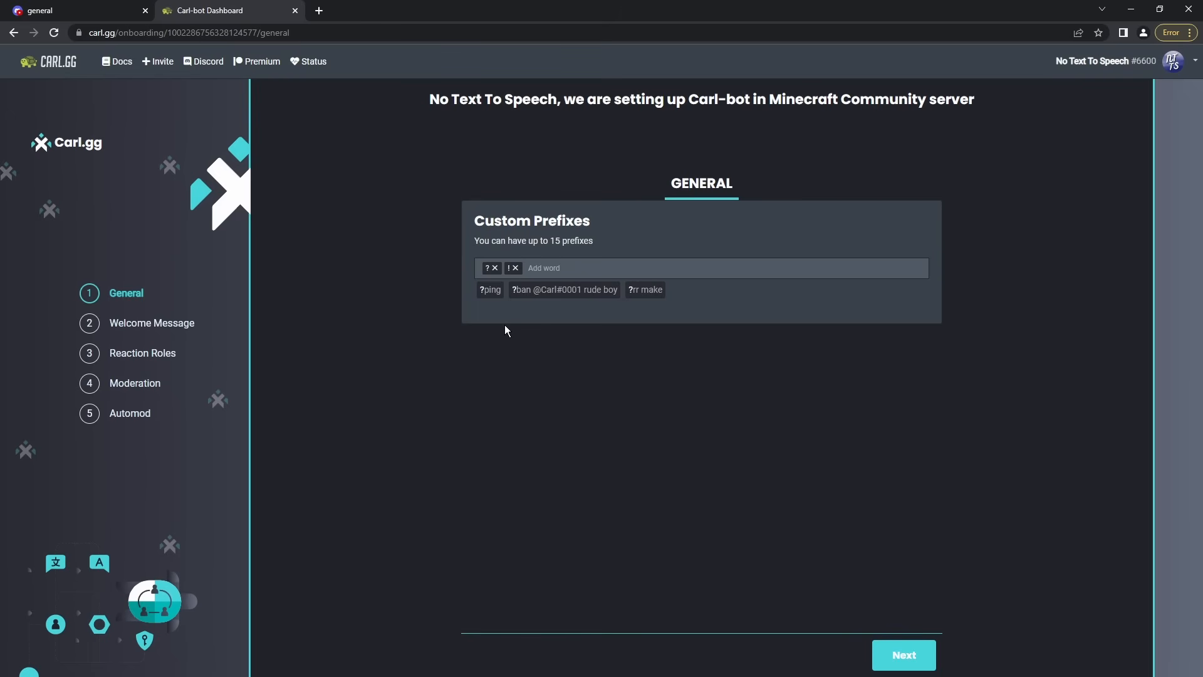
pyautogui.click(909, 655)
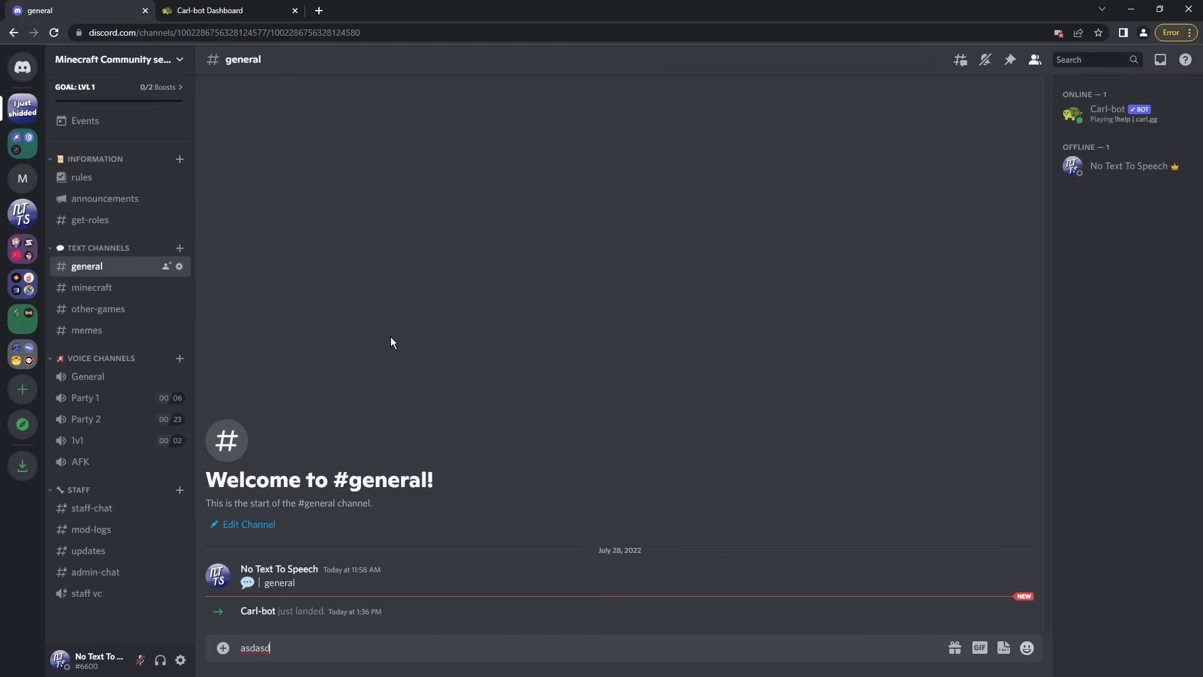
# Delete the leftover Discord draft text, then preview the Preset welcome message and its channel list.
pyautogui.moveTo(288, 649); pyautogui.dragTo(204, 651)
pyautogui.press('BackSpace')
pyautogui.click(166, 17)
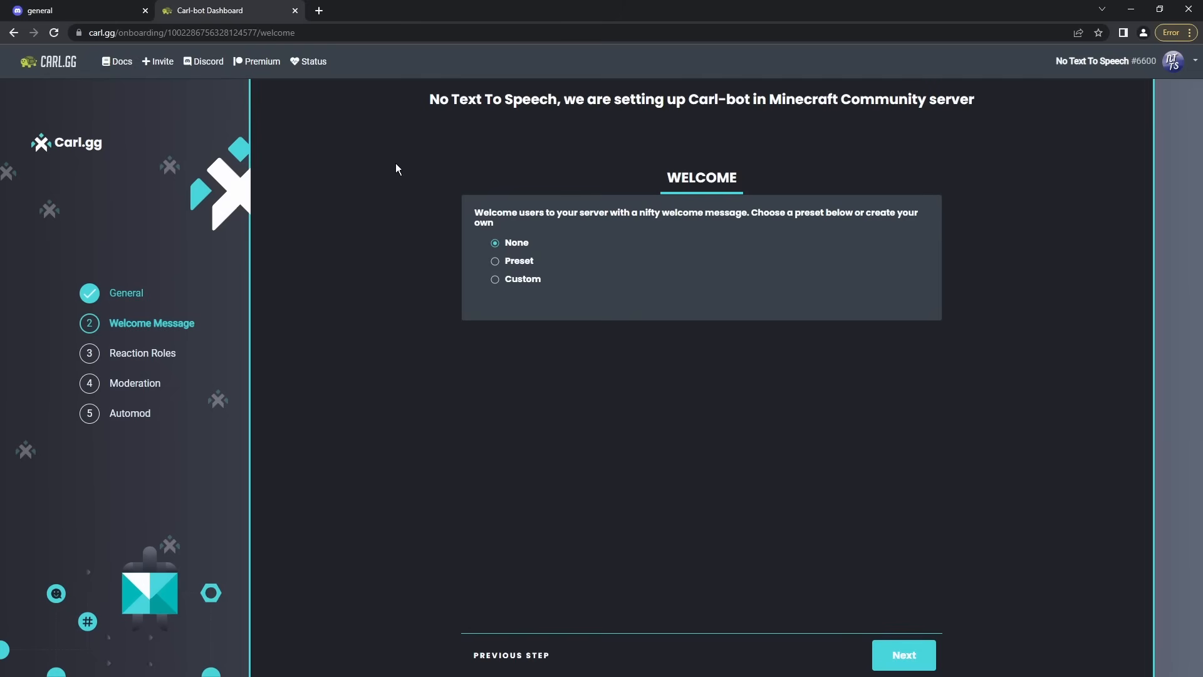
pyautogui.click(496, 263)
pyautogui.click(539, 354)
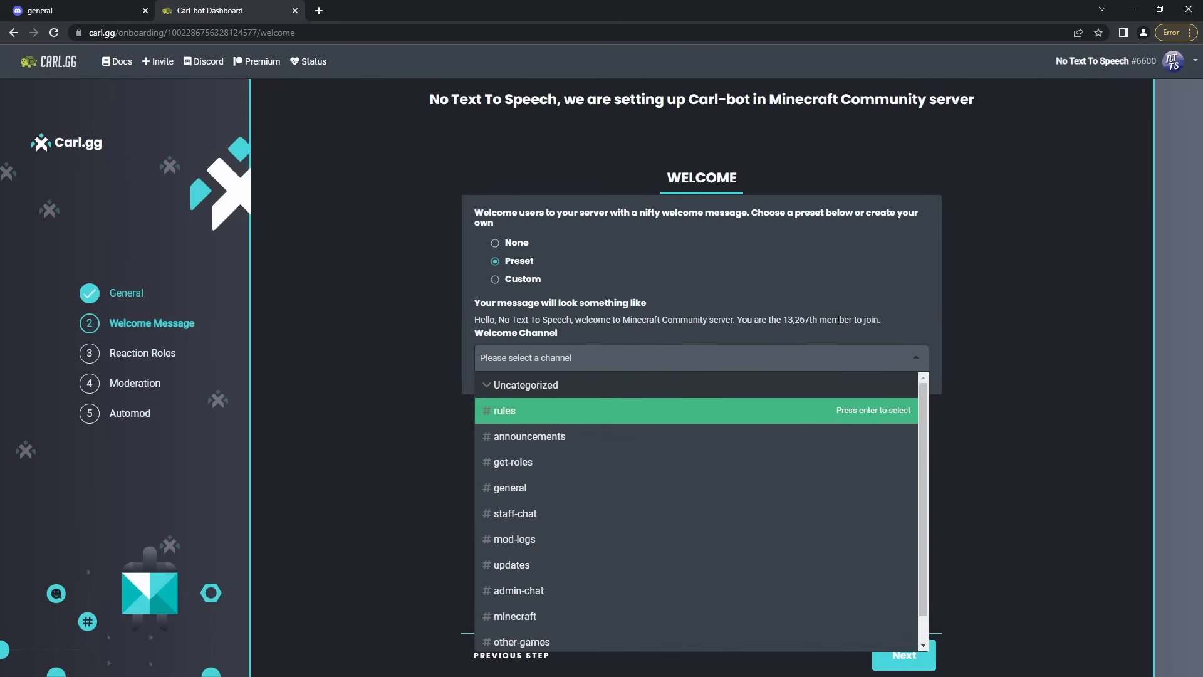
pyautogui.click(567, 342)
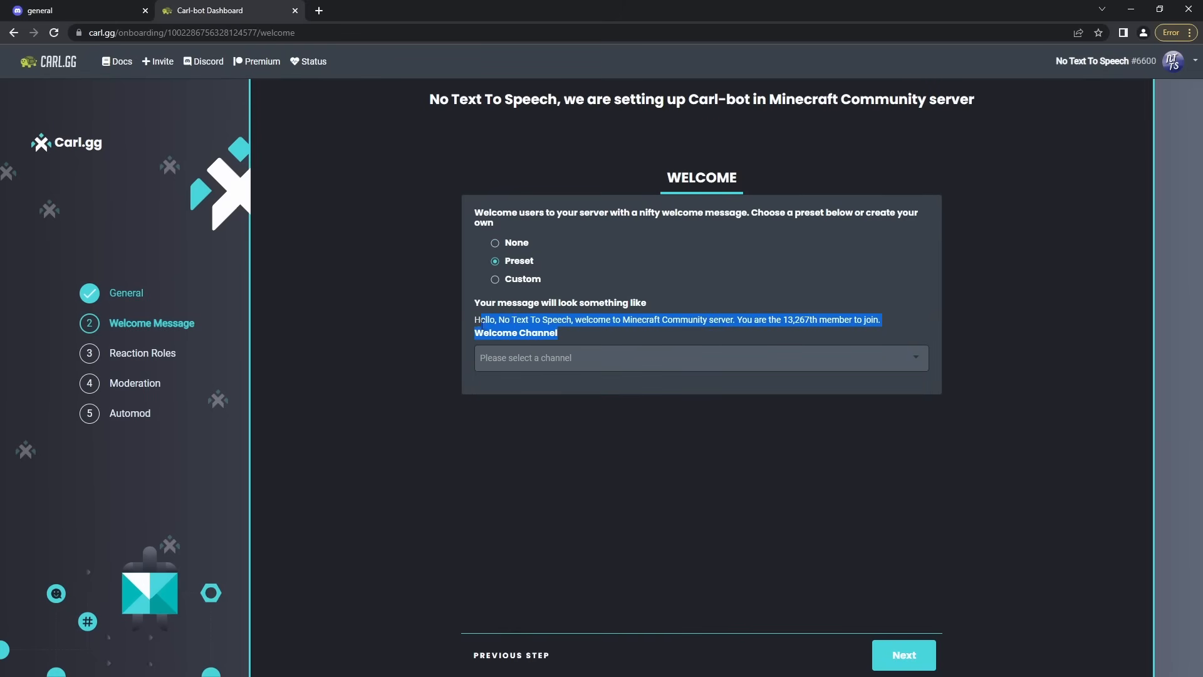
# After trying the Custom option, set the welcome message to None and advance to Reaction Roles.
pyautogui.moveTo(565, 333); pyautogui.dragTo(492, 300)
pyautogui.click(496, 280)
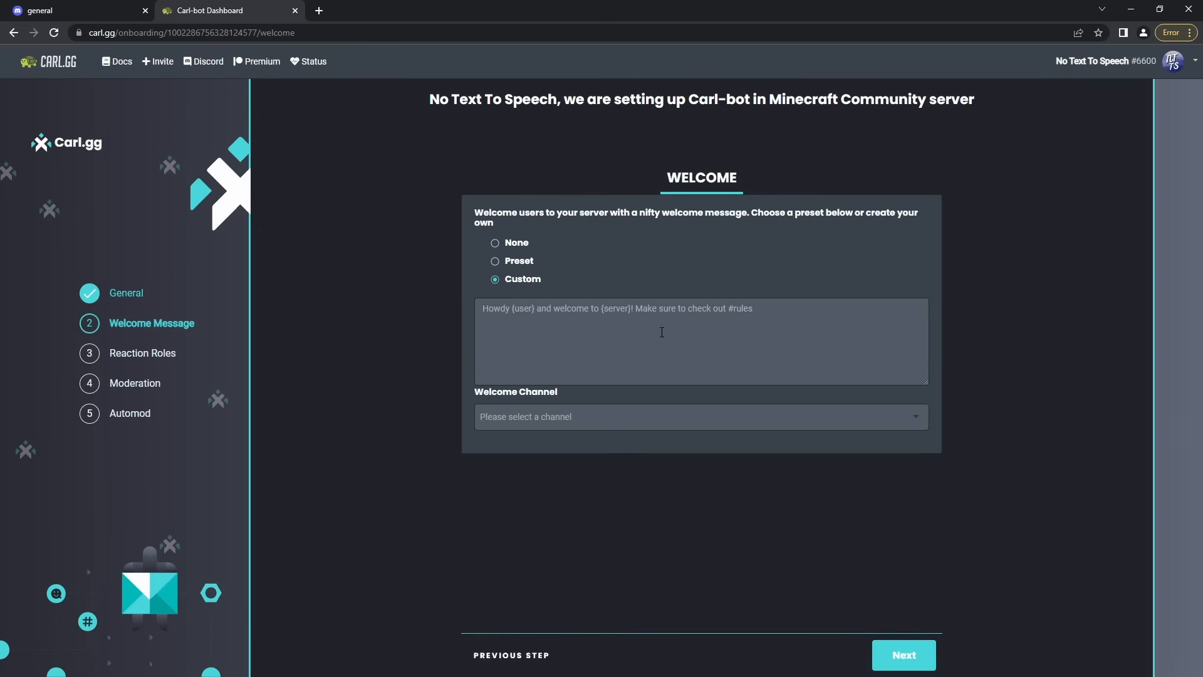
pyautogui.click(498, 260)
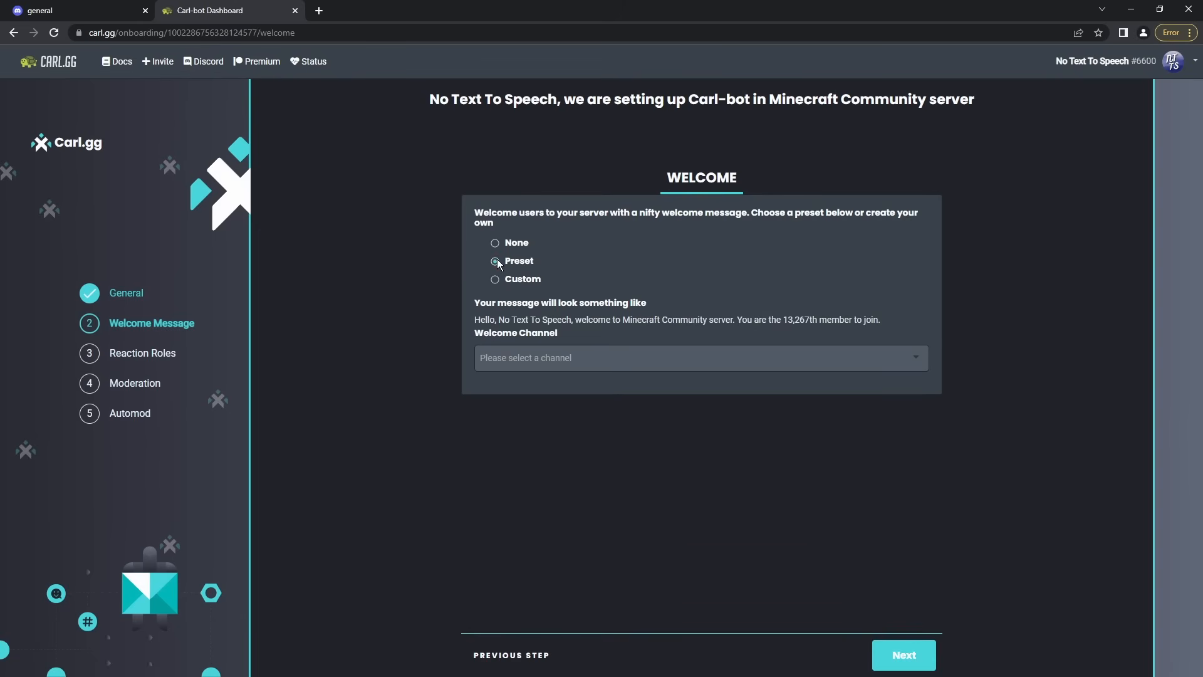
pyautogui.click(495, 243)
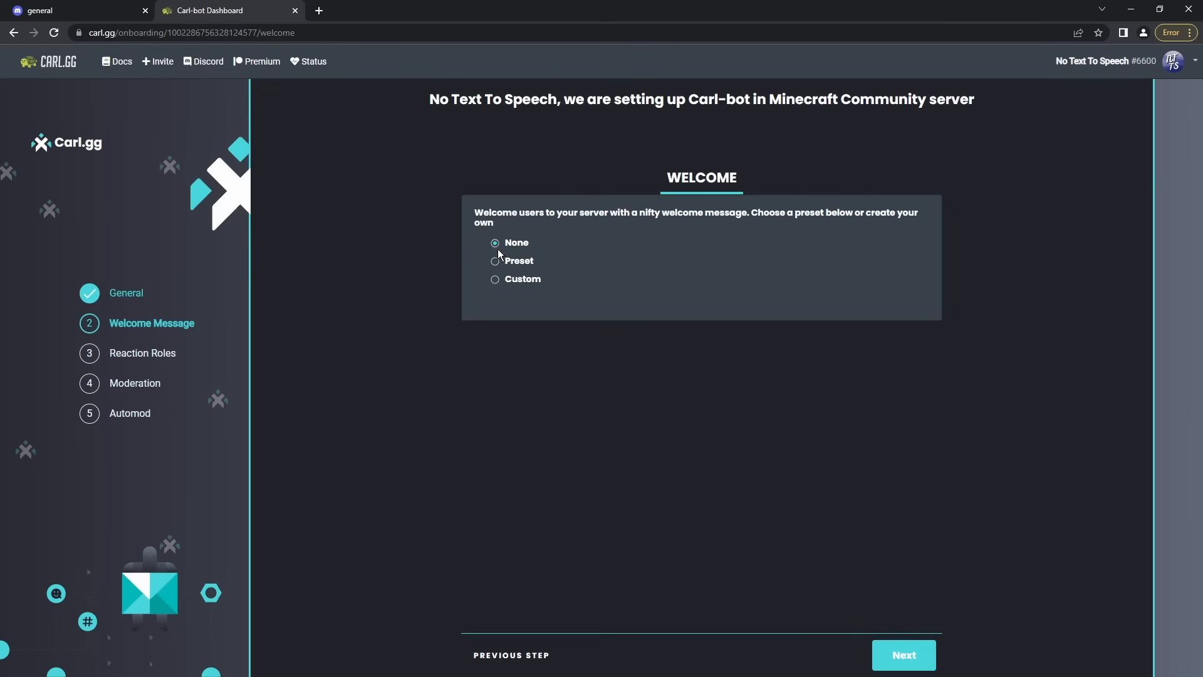
pyautogui.click(892, 661)
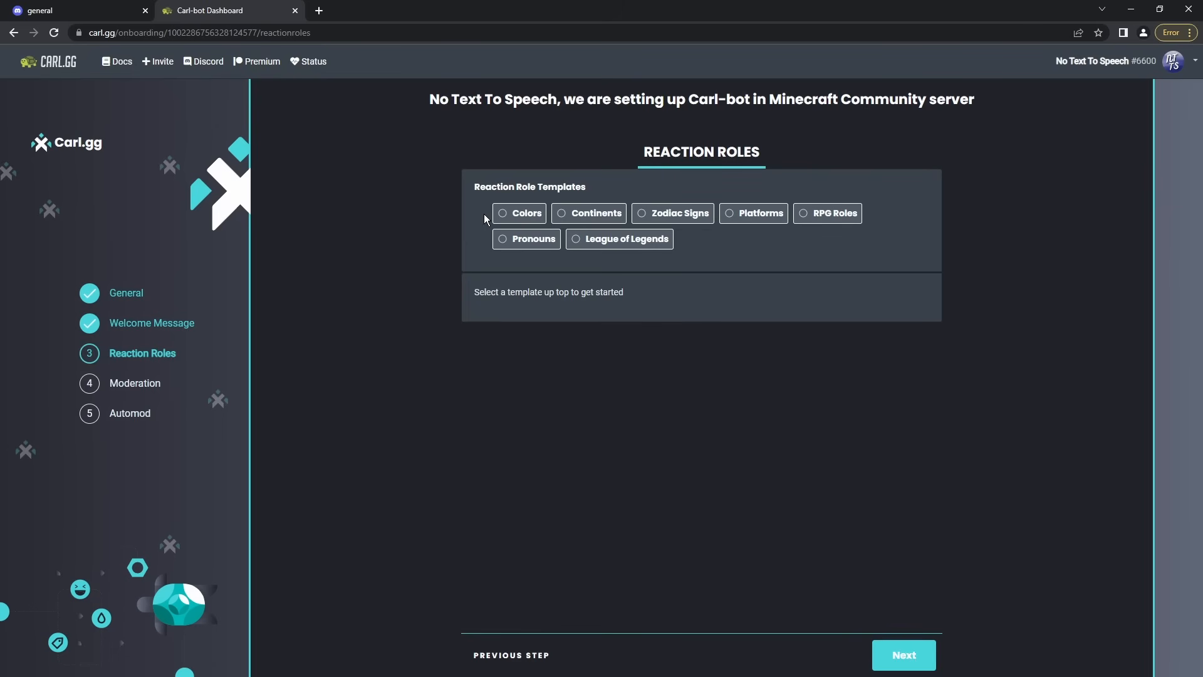
# Create the Colors reaction-role message posted in #get-roles.
pyautogui.click(504, 214)
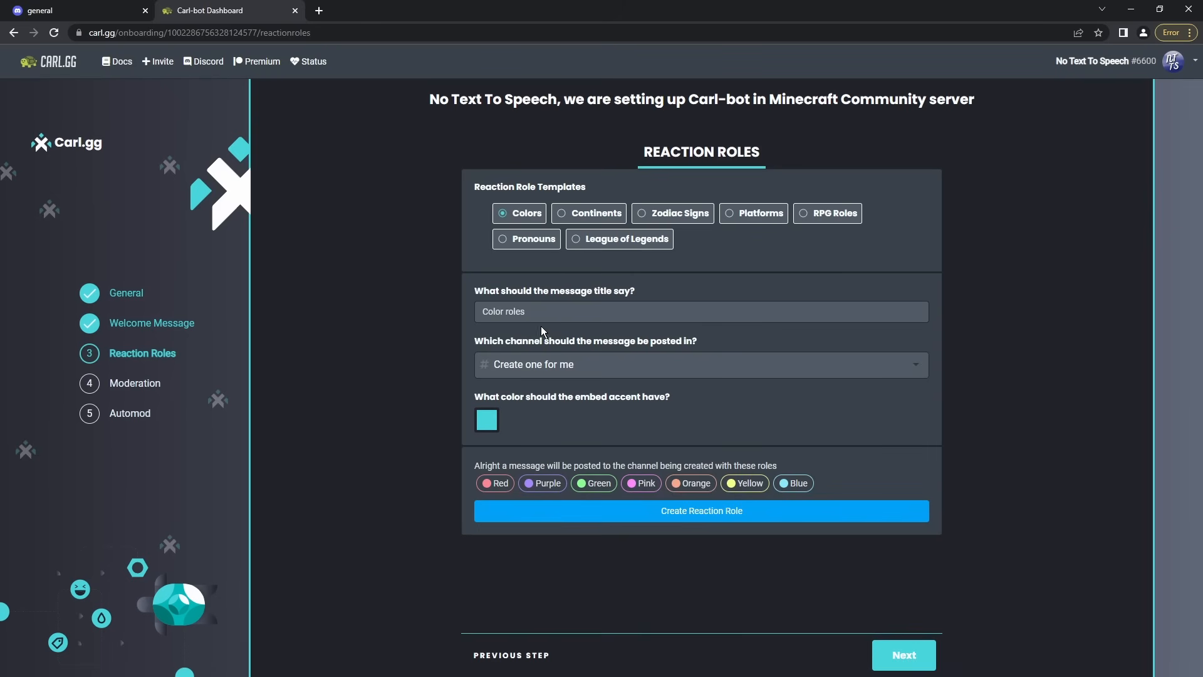
pyautogui.click(574, 369)
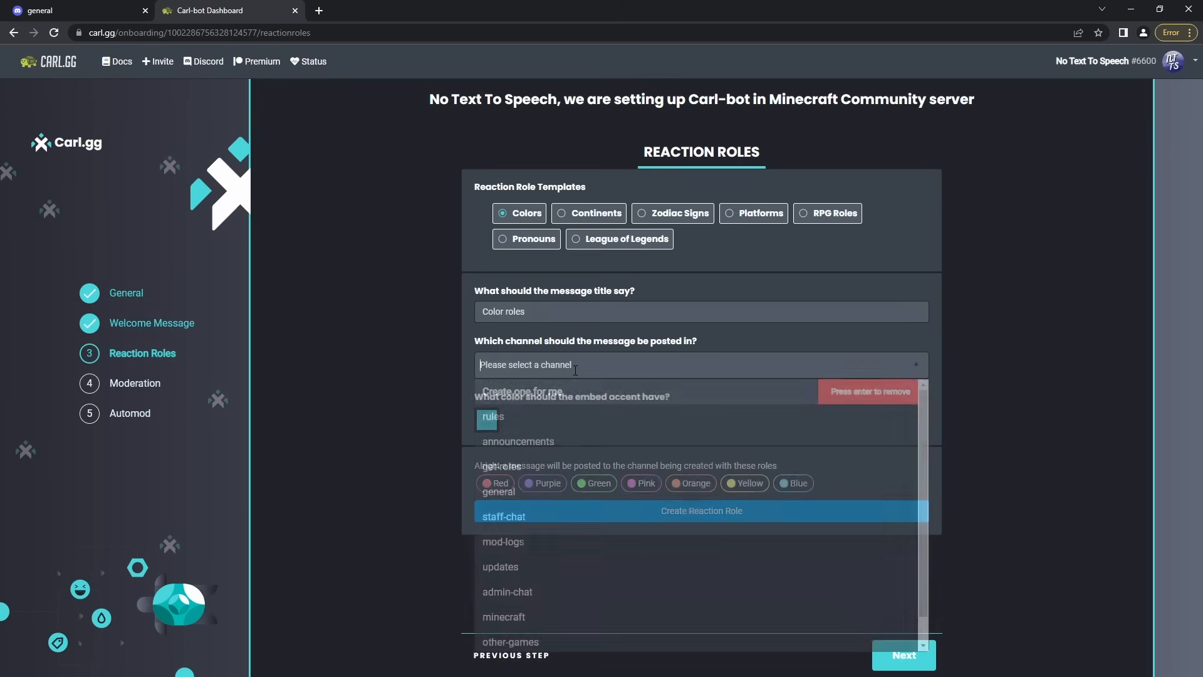
pyautogui.click(542, 462)
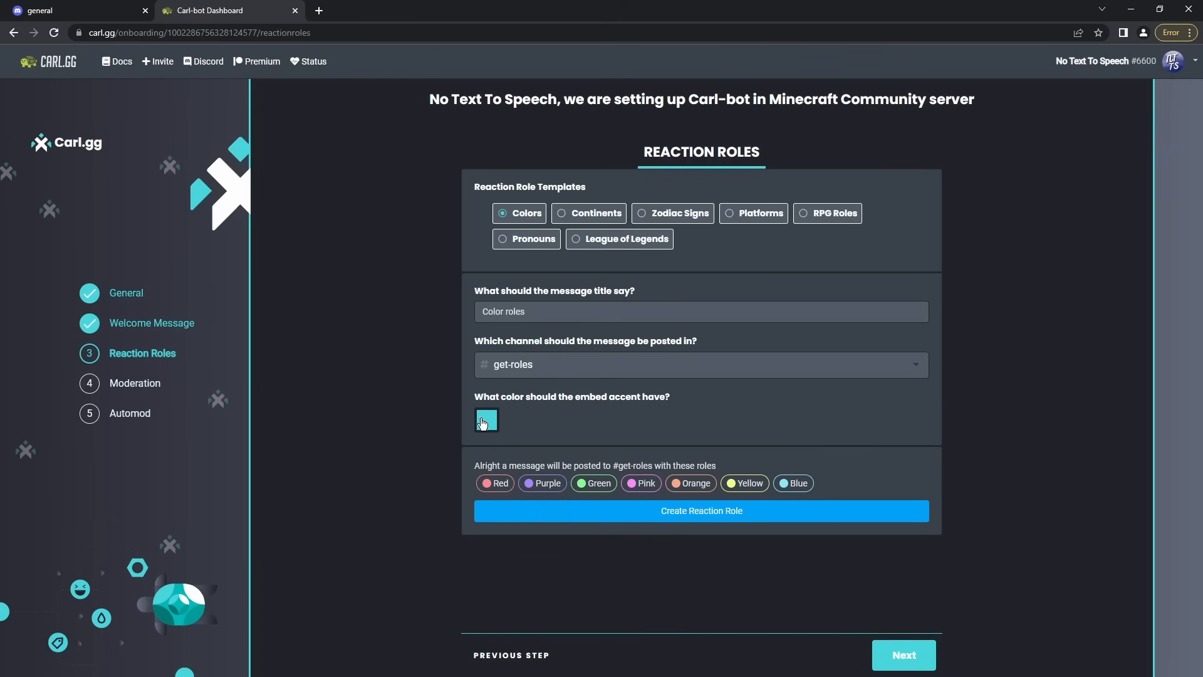
pyautogui.moveTo(532, 8); pyautogui.dragTo(542, 23)
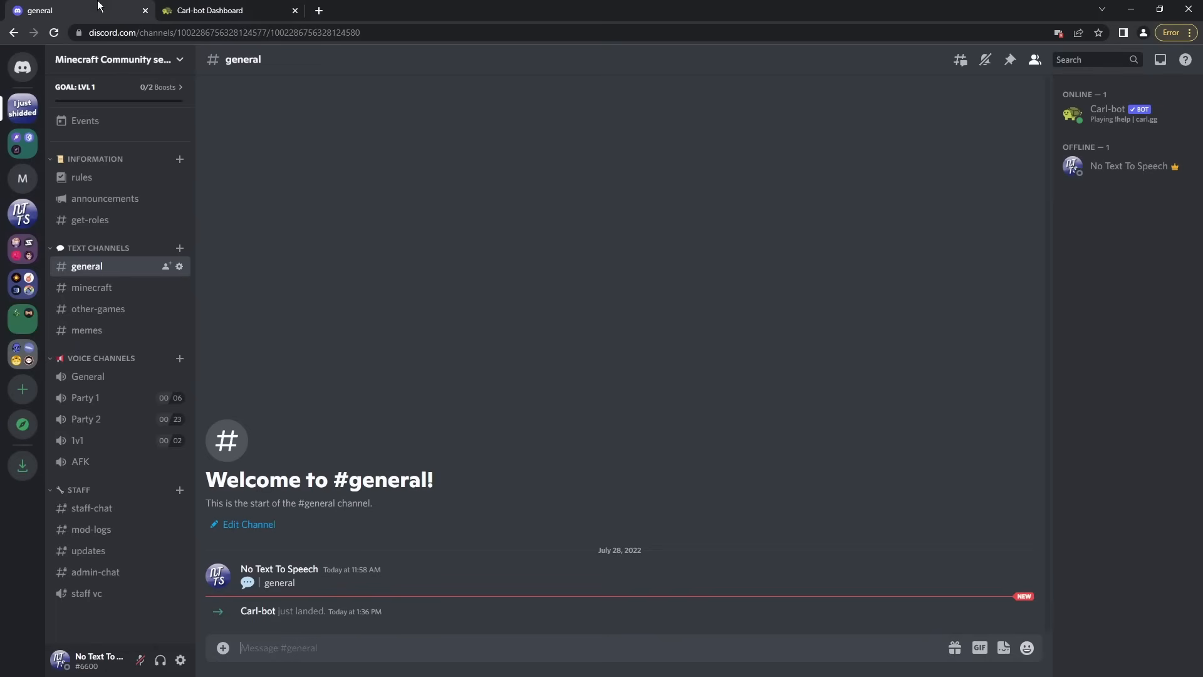
pyautogui.click(83, 179)
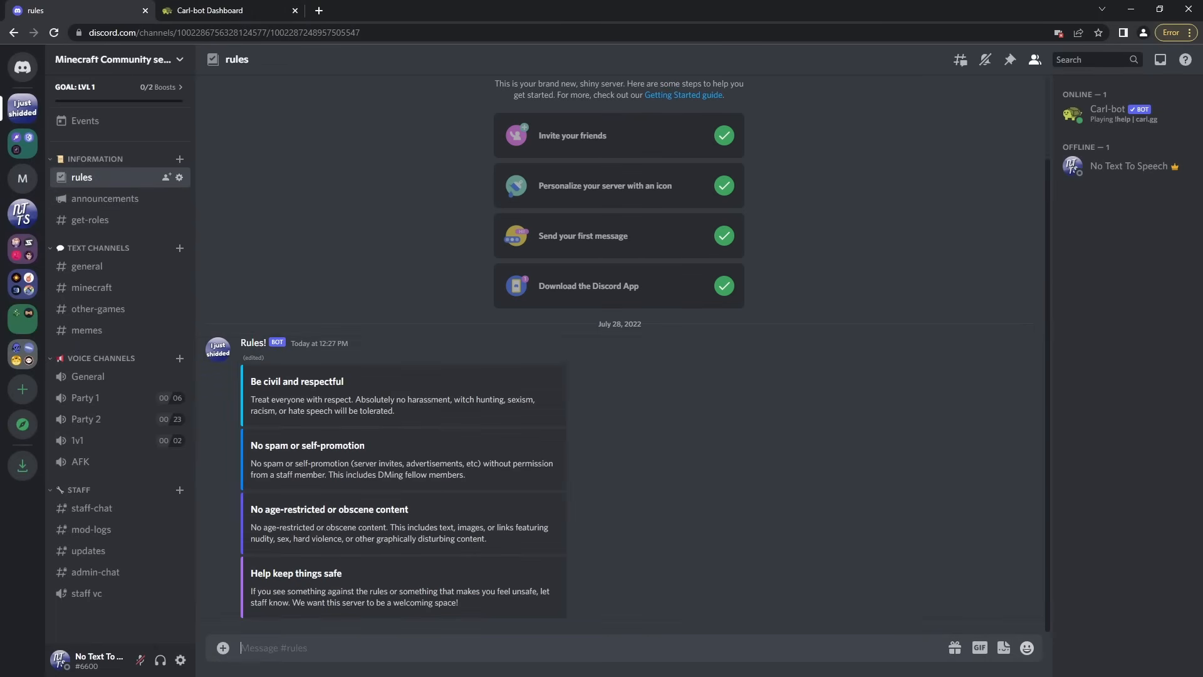
pyautogui.click(231, 9)
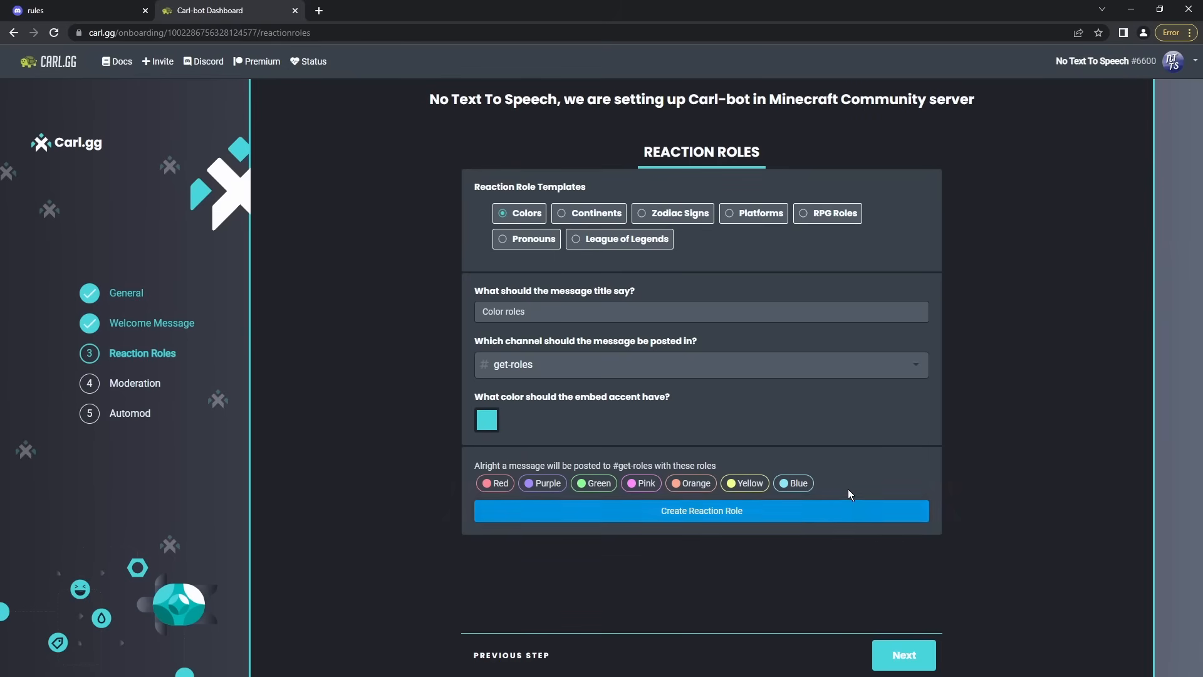
pyautogui.click(727, 518)
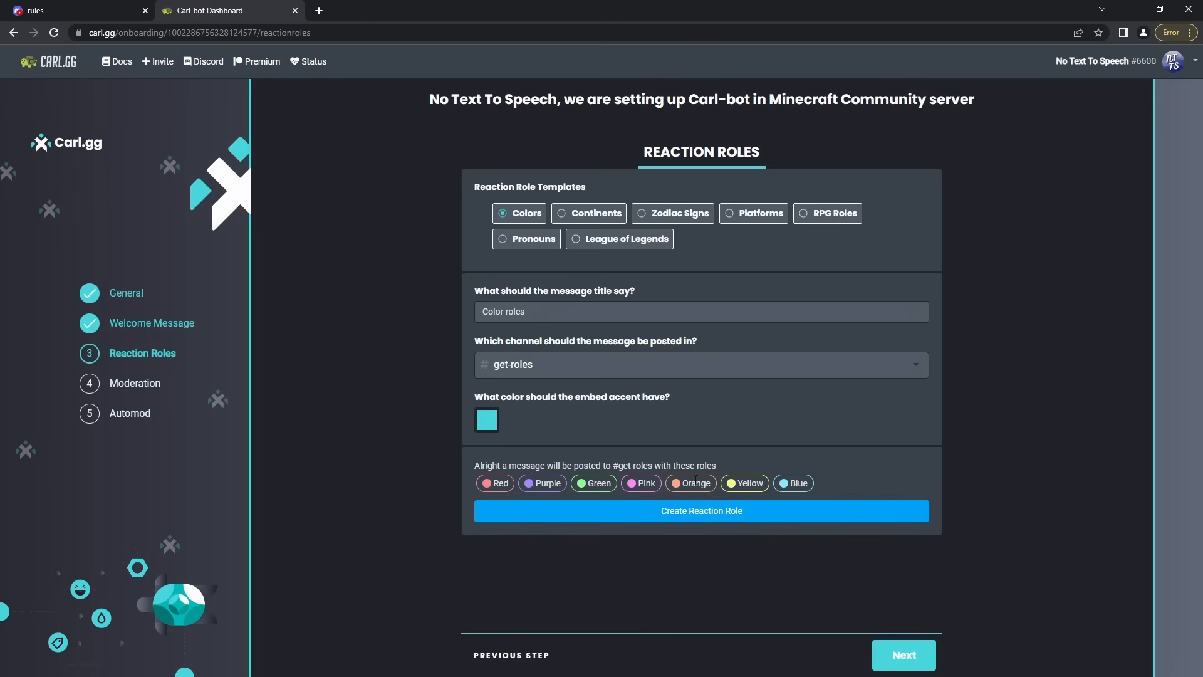
# Create the Continents reaction-role message with a green embed accent colour.
pyautogui.click(595, 214)
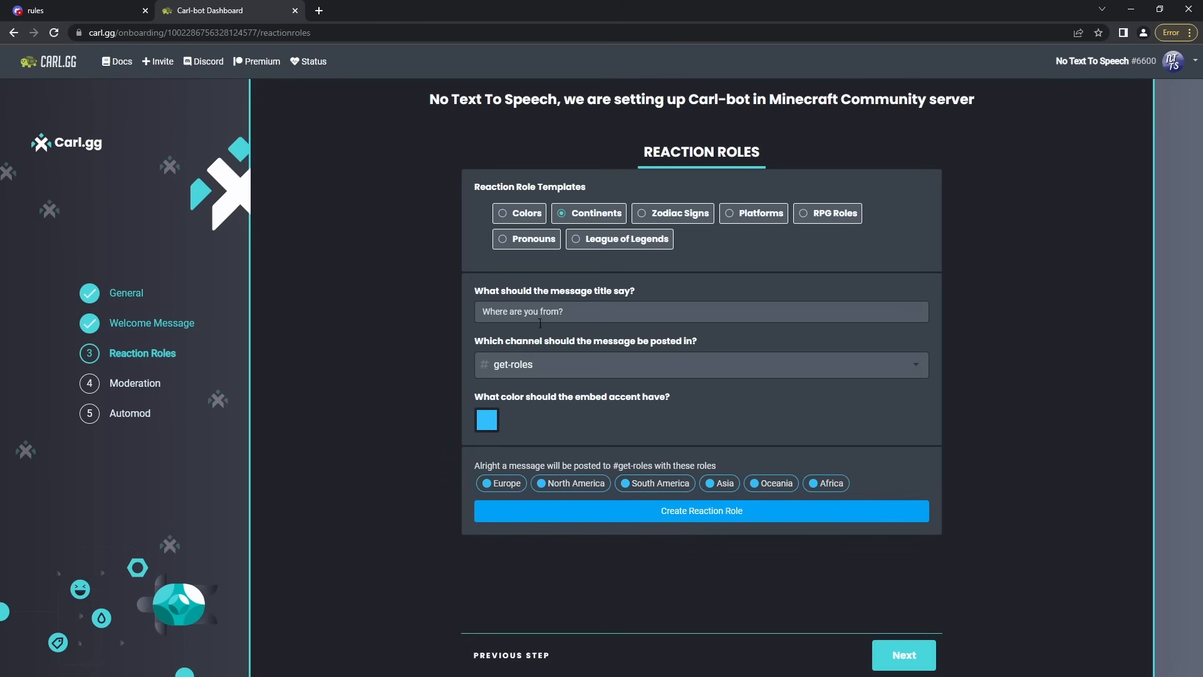
pyautogui.click(487, 420)
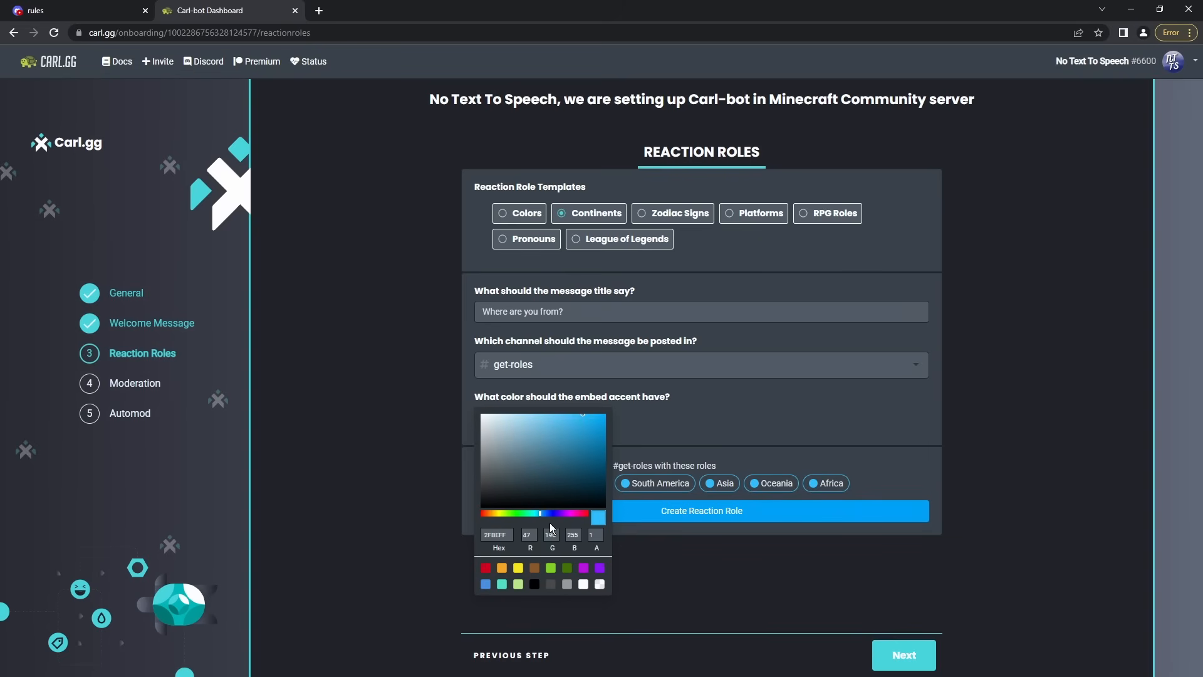
pyautogui.click(533, 516)
pyautogui.click(719, 428)
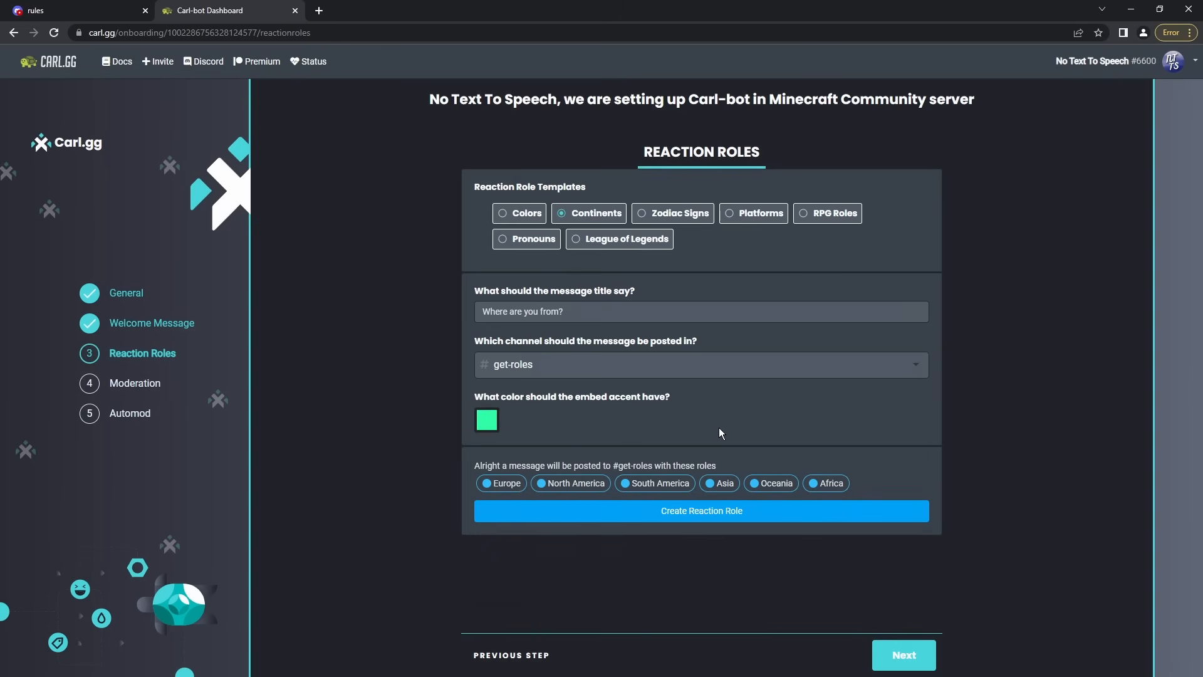
pyautogui.click(703, 514)
# Choose the League of Legends template, then check the three posted messages in Discord's #get-roles.
pyautogui.click(658, 213)
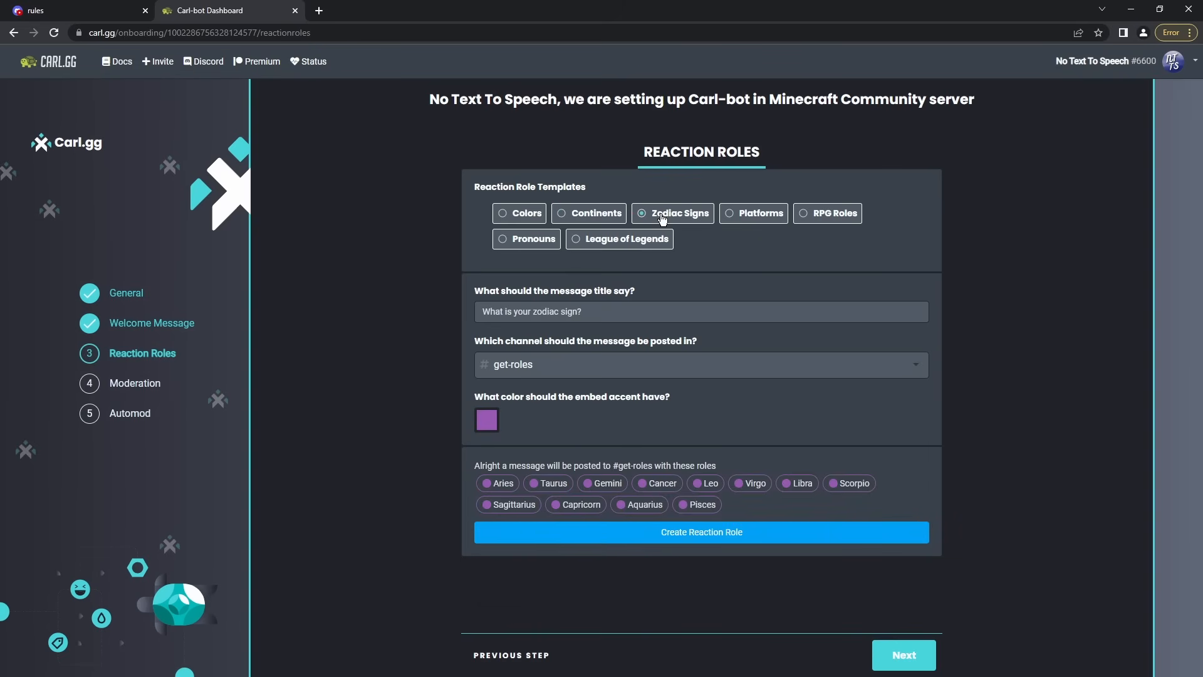
pyautogui.click(745, 215)
pyautogui.click(807, 216)
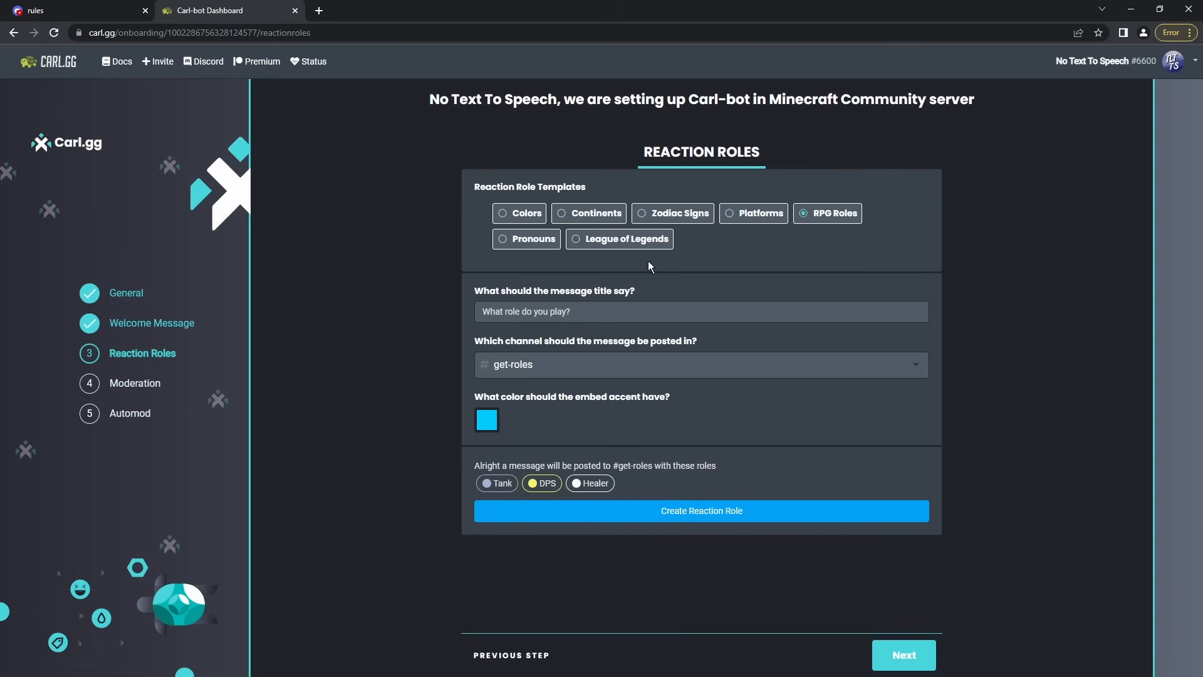
pyautogui.click(531, 242)
pyautogui.click(615, 248)
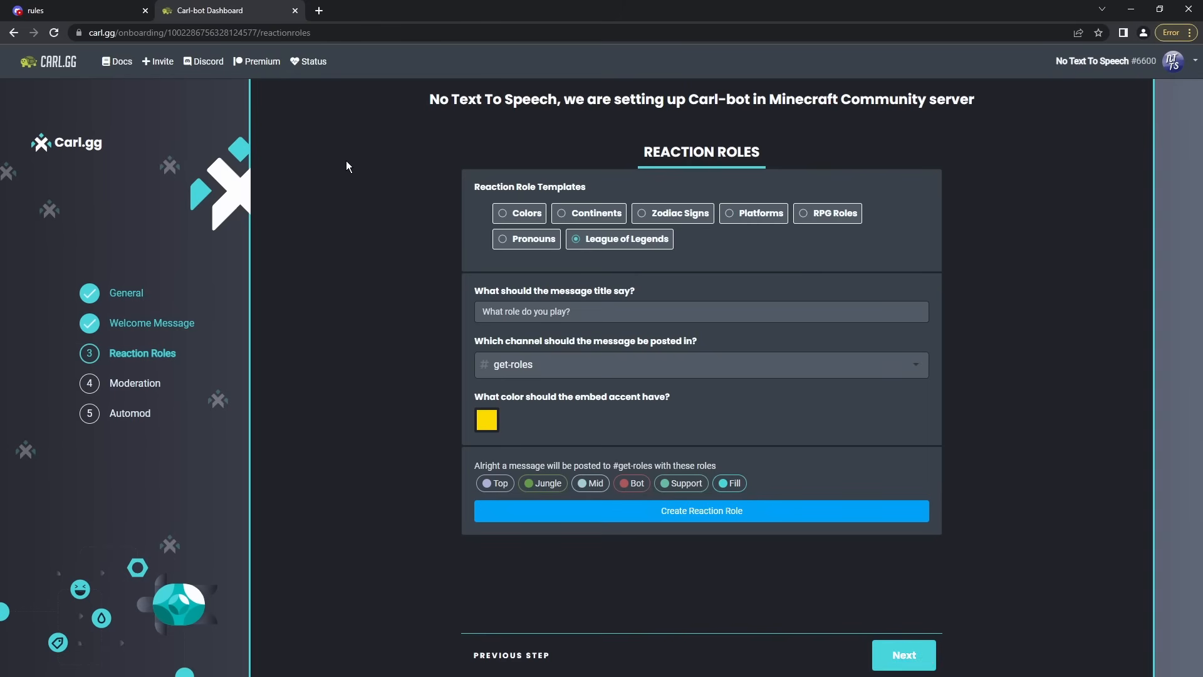
pyautogui.click(75, 7)
pyautogui.click(97, 222)
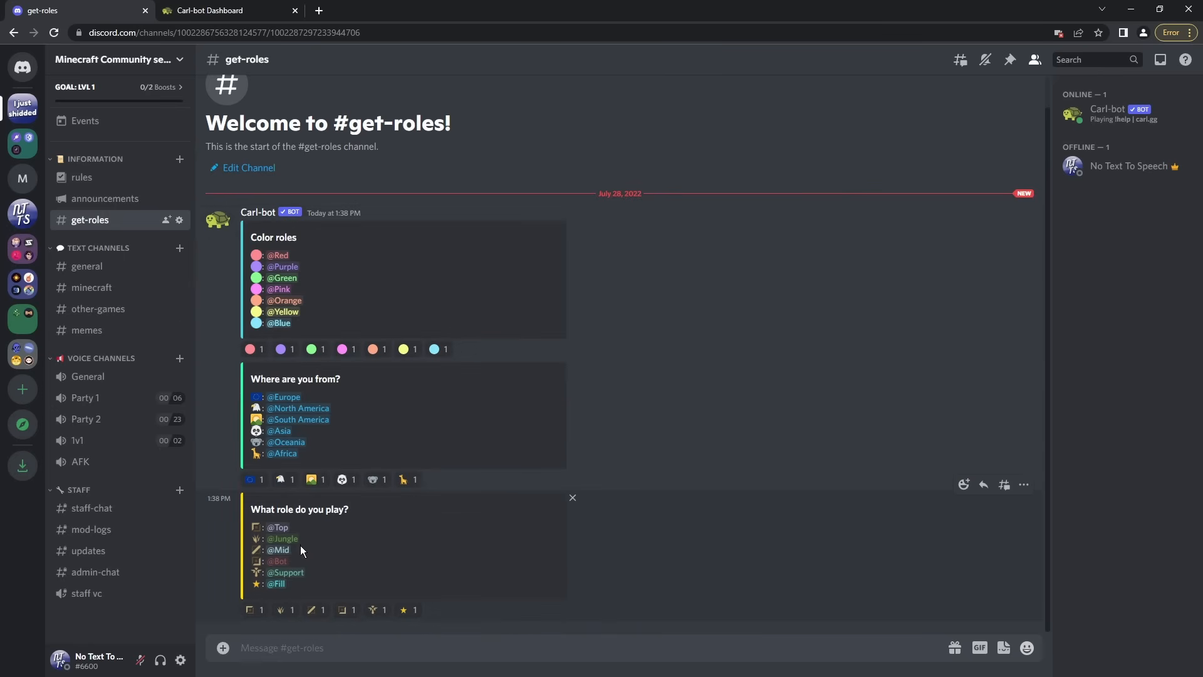
# In Server Settings > Roles, move the carl-bot role to the top and save the order.
pyautogui.click(160, 70)
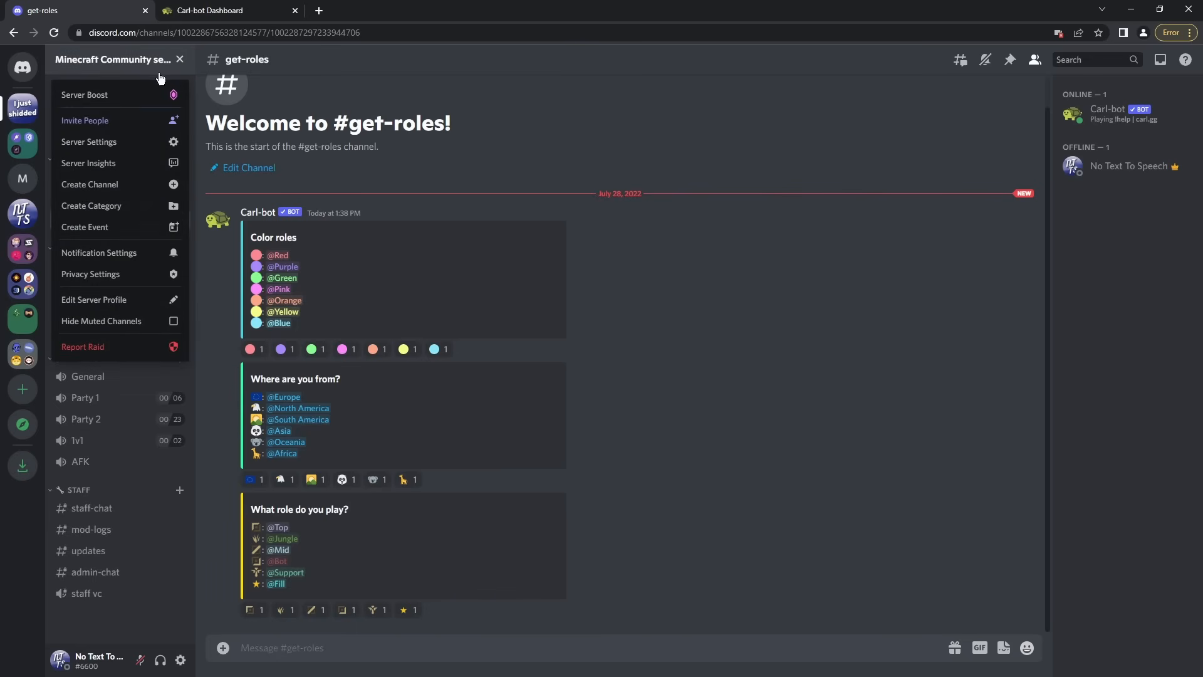
pyautogui.click(113, 145)
pyautogui.click(310, 127)
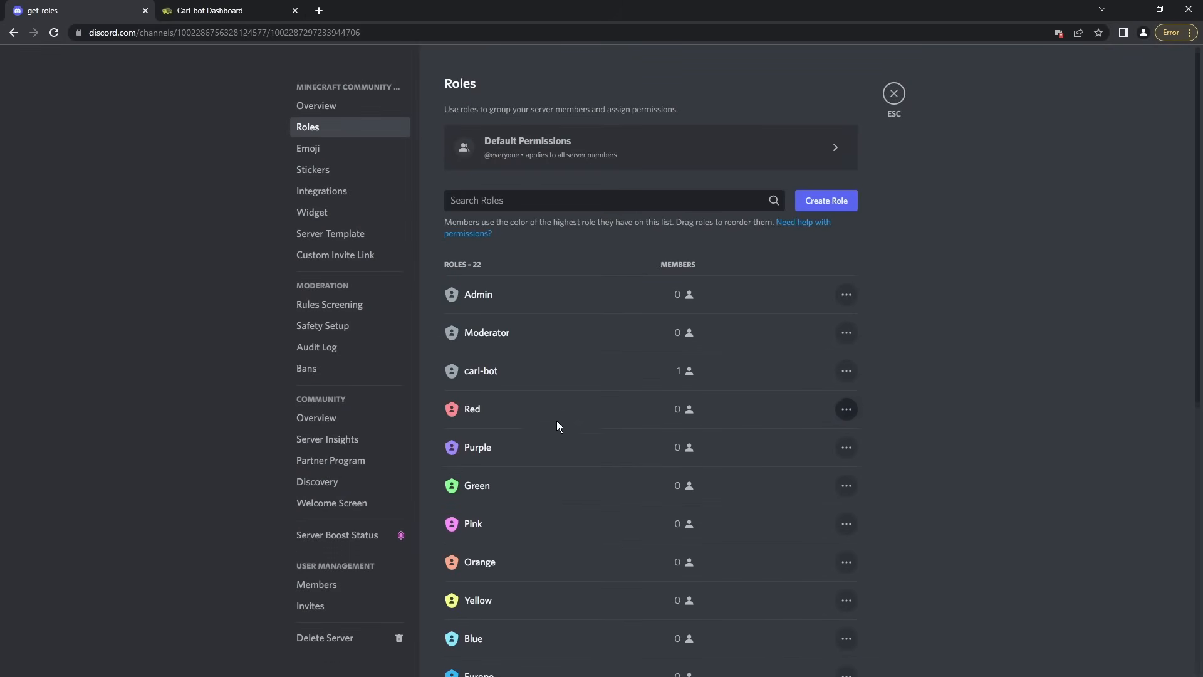
pyautogui.scroll(-5, 557, 420)
pyautogui.scroll(5, 549, 354)
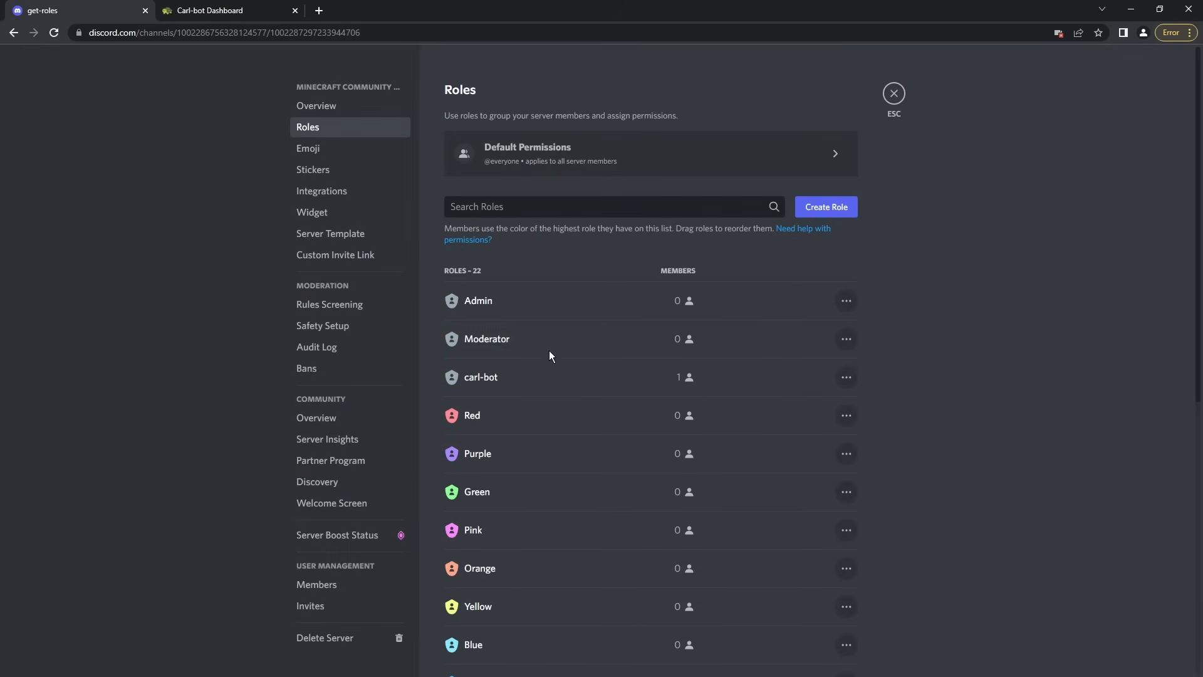
pyautogui.moveTo(432, 381); pyautogui.dragTo(435, 287)
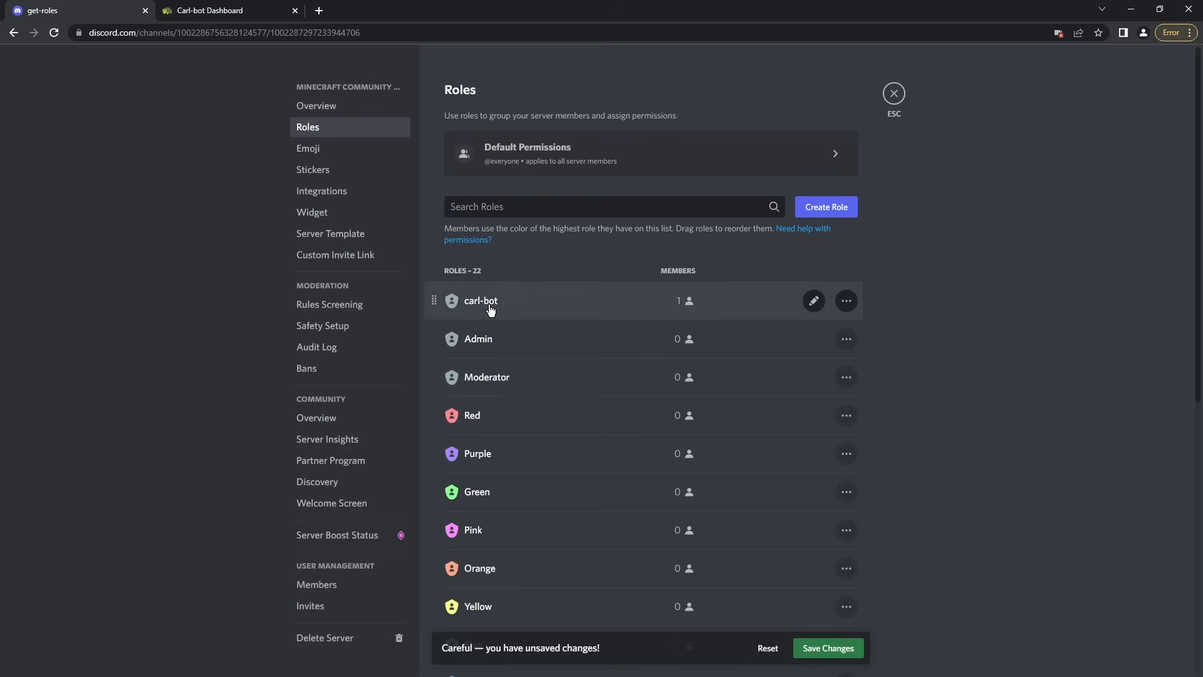
pyautogui.scroll(-8, 491, 309)
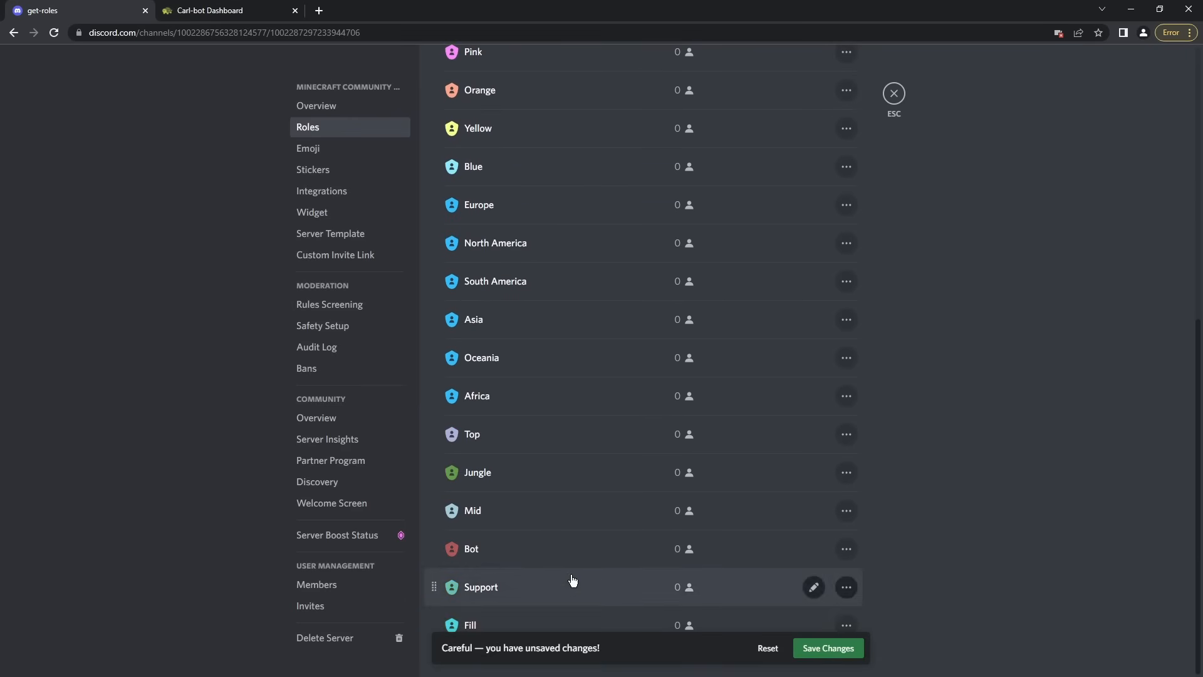
pyautogui.scroll(8, 465, 375)
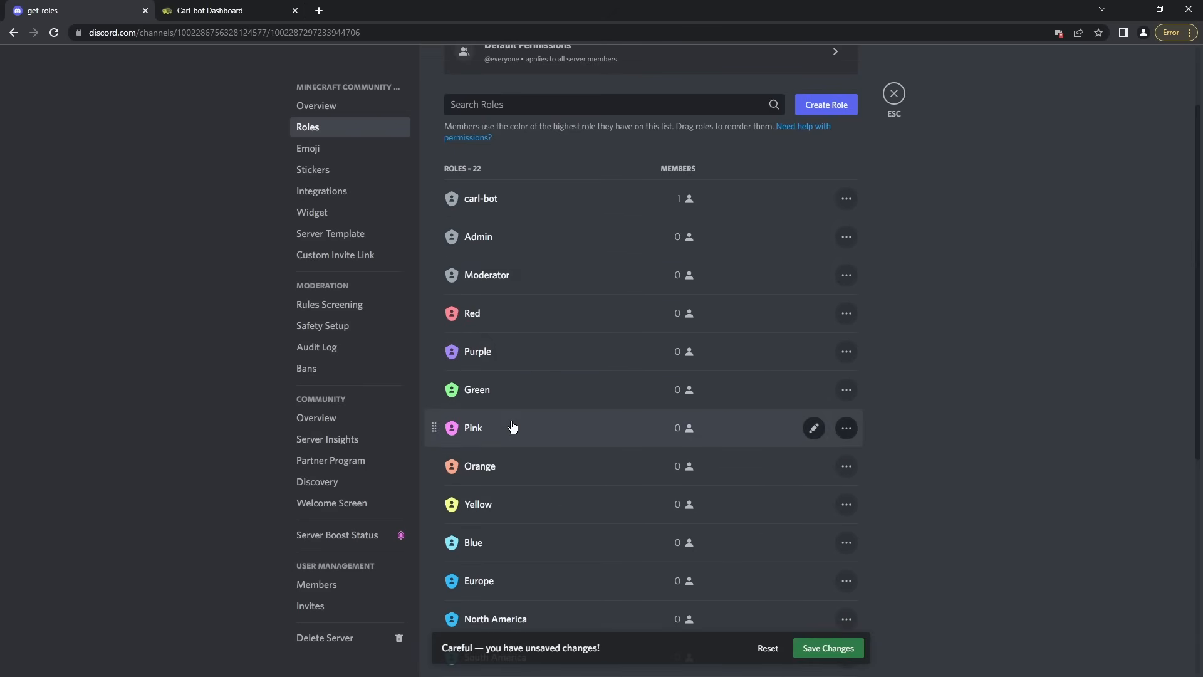
pyautogui.click(832, 649)
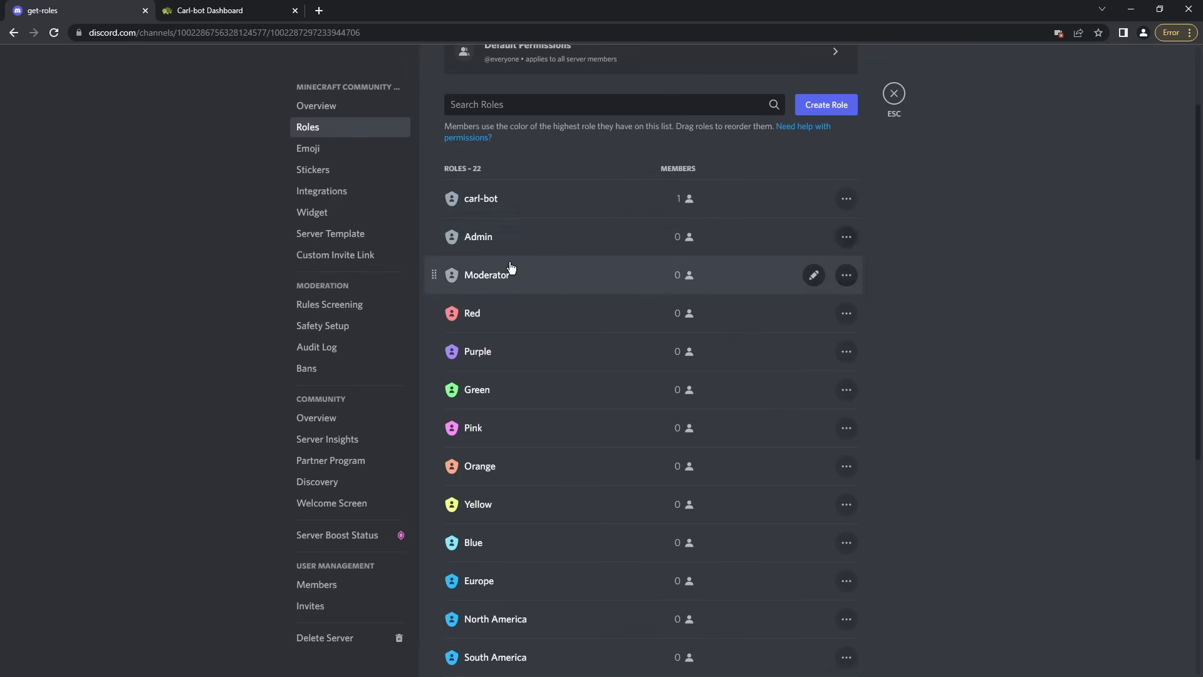
pyautogui.click(240, 11)
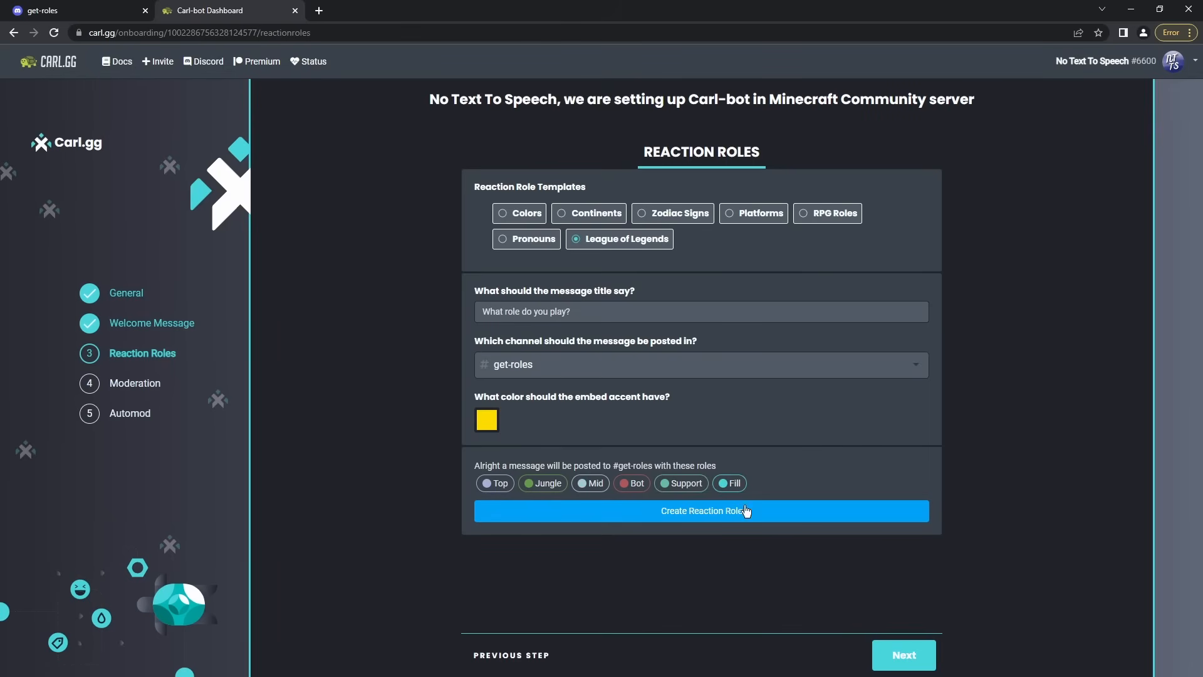
# Set the mute role to 'Create one for me' and the modlogs channel to mod-logs.
pyautogui.click(904, 654)
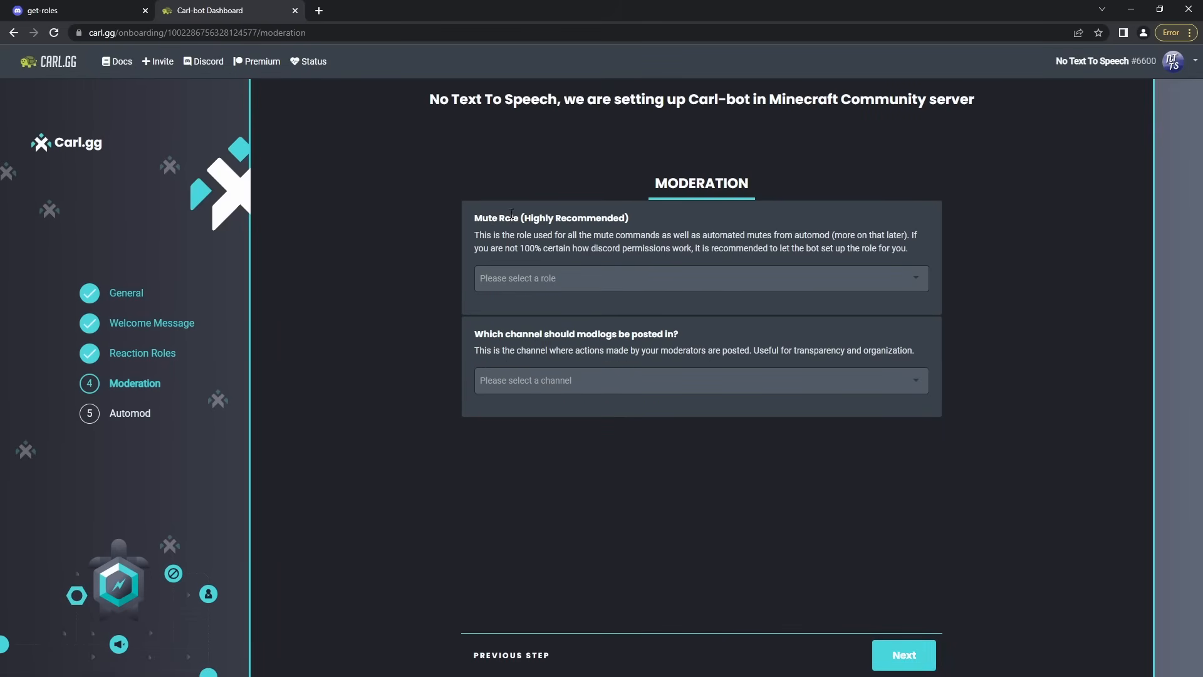
pyautogui.click(576, 286)
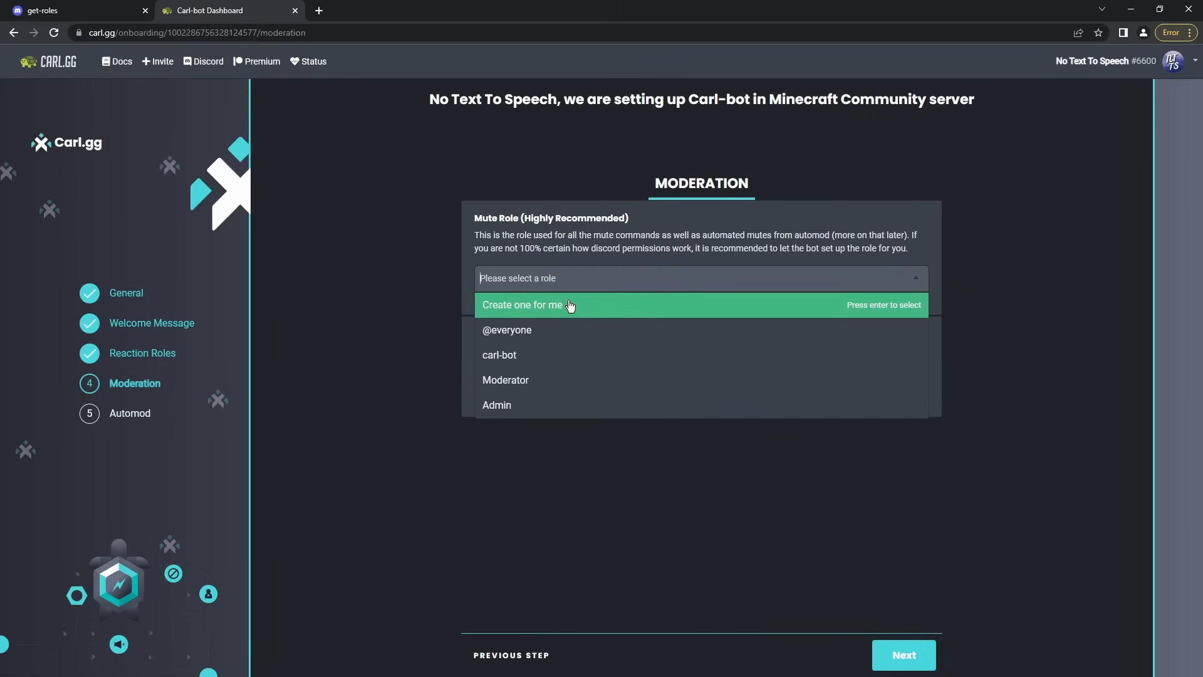
pyautogui.click(570, 305)
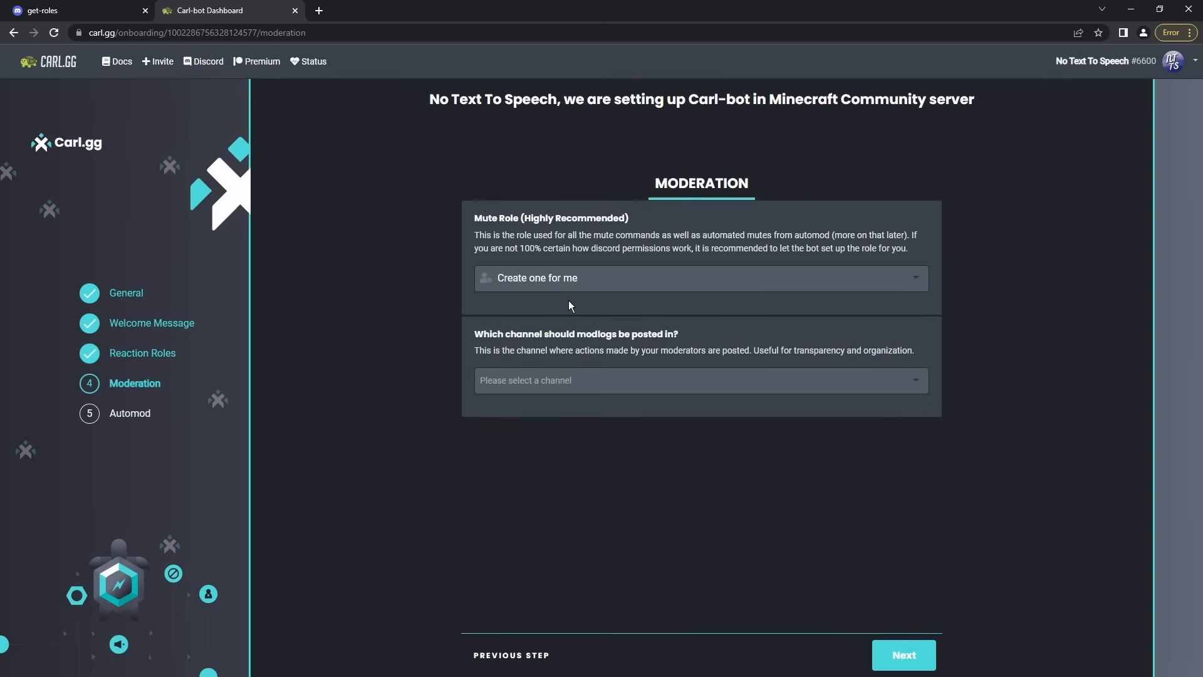
pyautogui.click(607, 386)
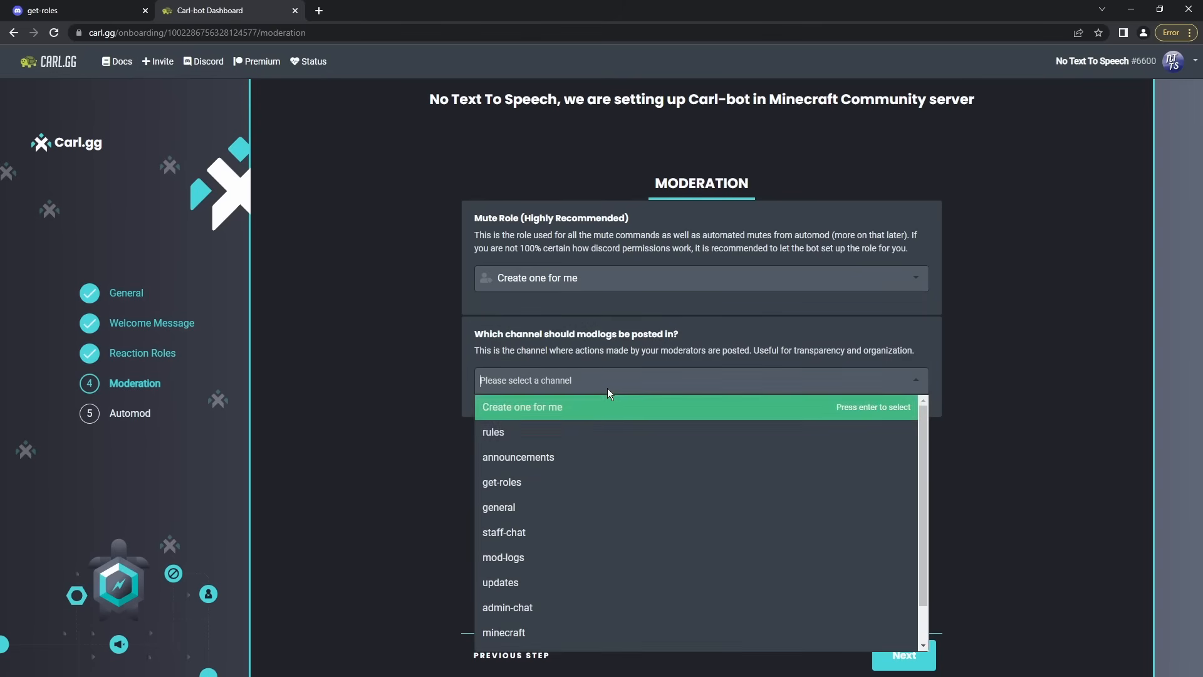
pyautogui.click(530, 558)
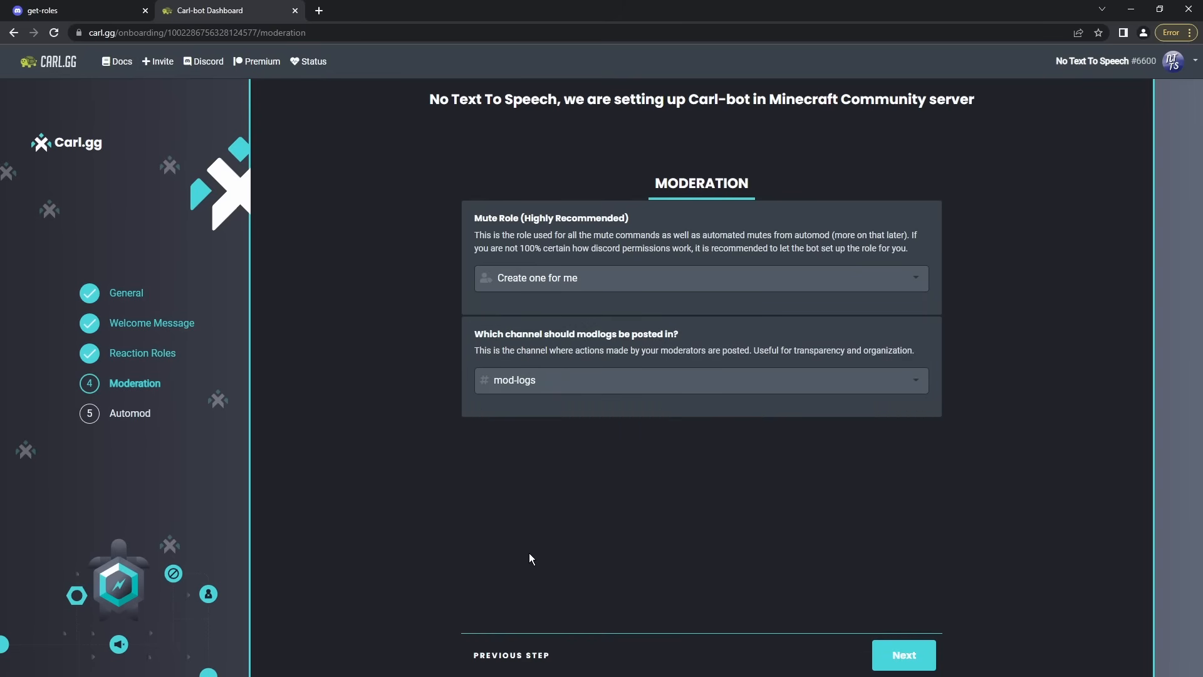
# Choose the Medium automod preset, finish onboarding, and skip to the dashboard.
pyautogui.click(921, 649)
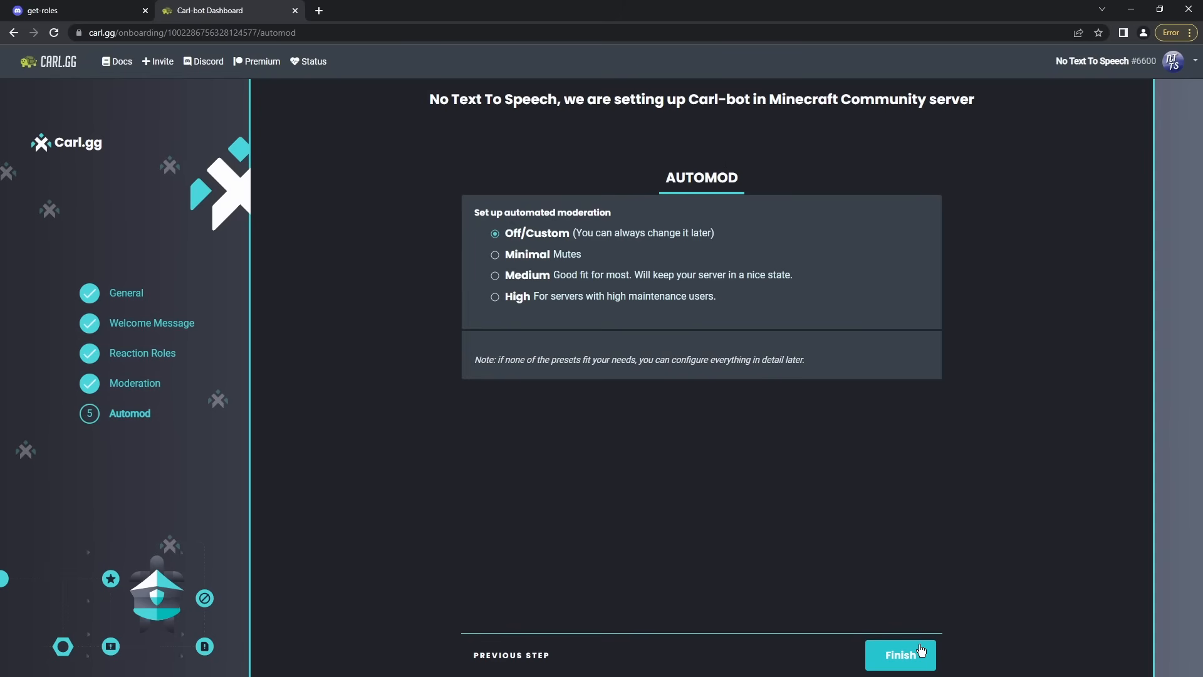
pyautogui.click(500, 276)
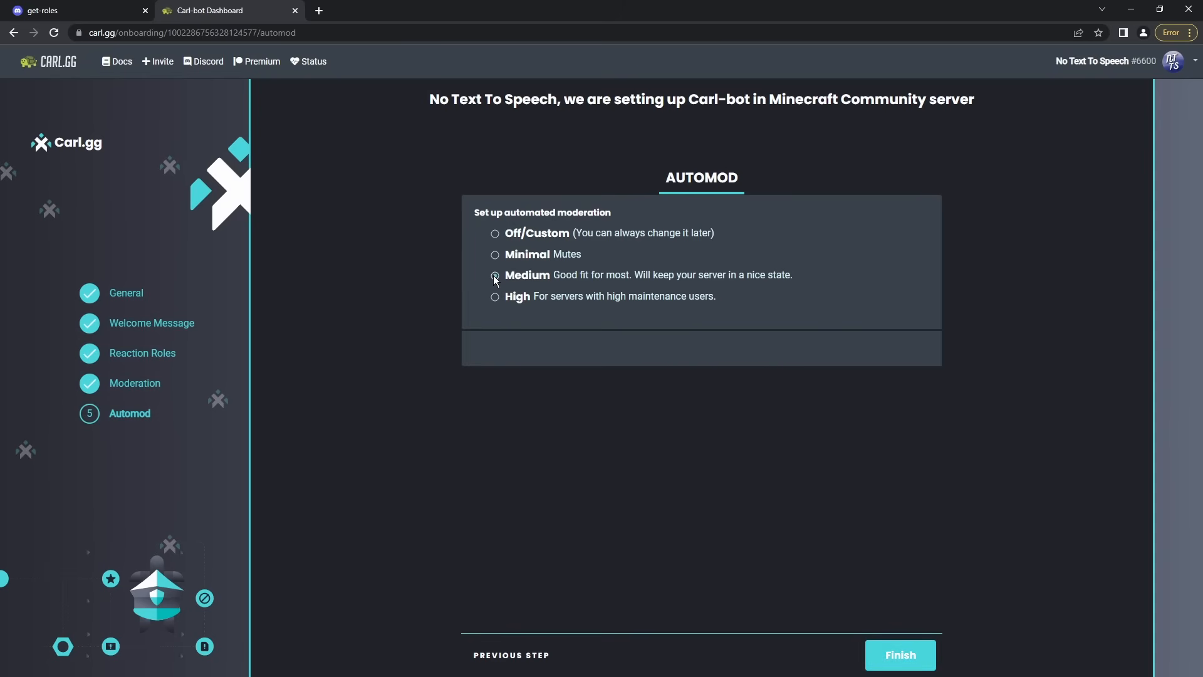
pyautogui.click(896, 656)
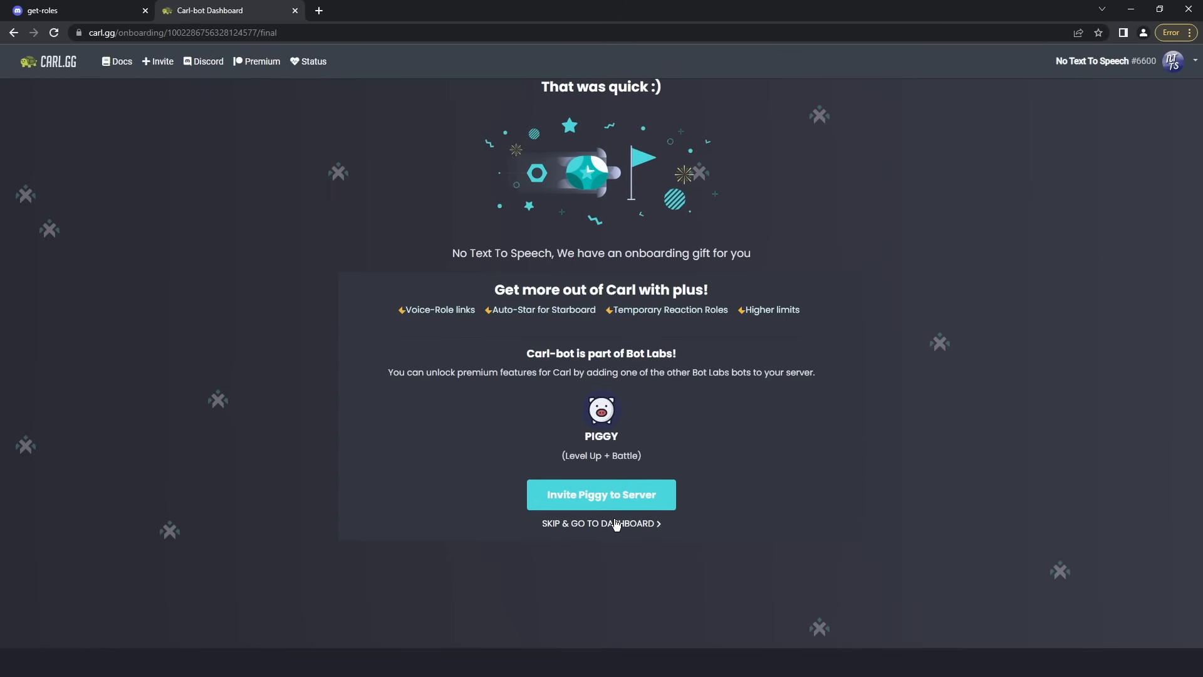
pyautogui.click(579, 525)
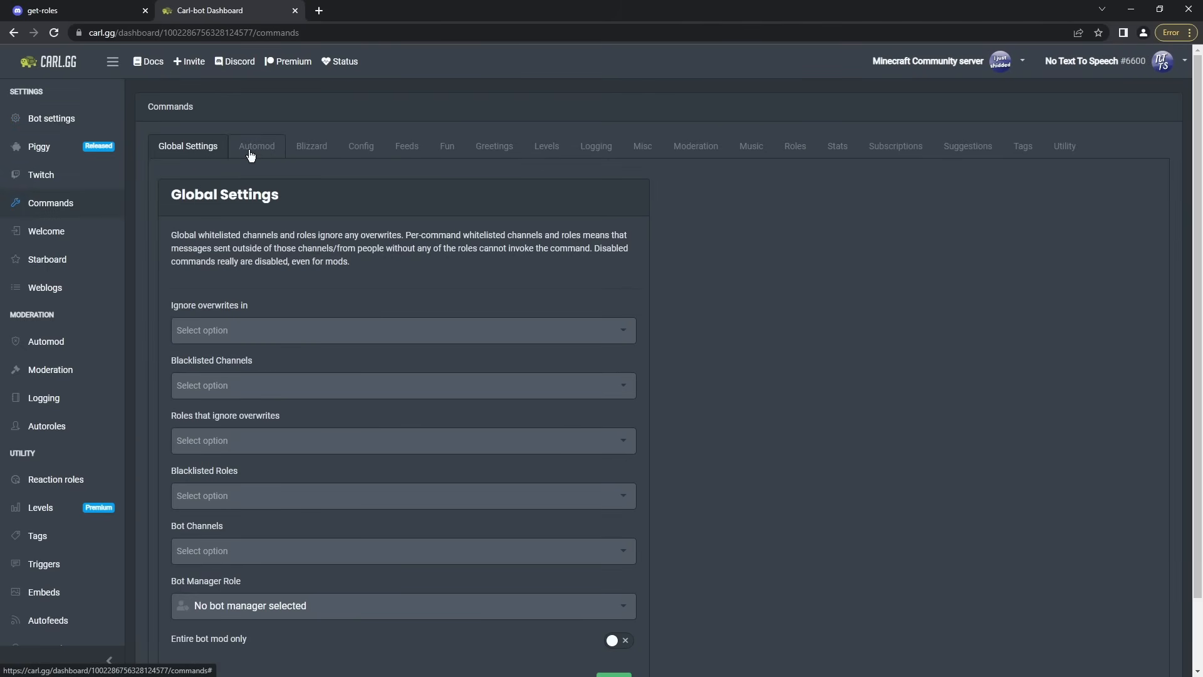
# Browse the Automod and Blizzard command categories and invasion overwrites, then go to Automod settings.
pyautogui.click(250, 151)
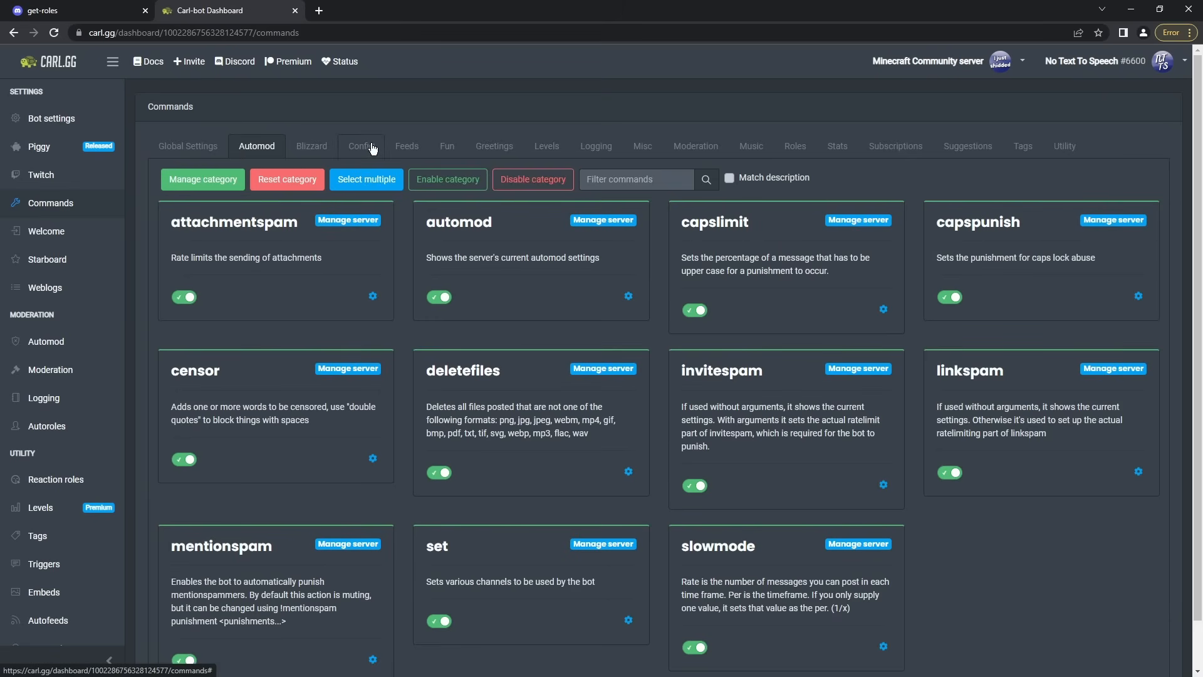
pyautogui.click(295, 149)
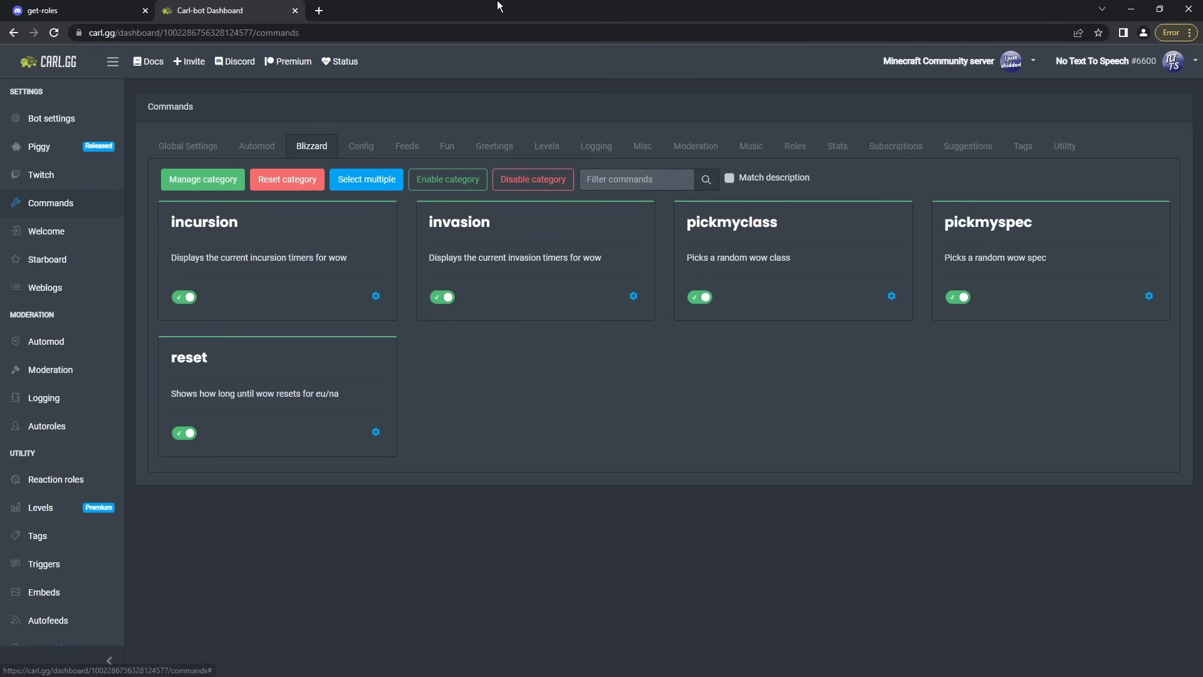
pyautogui.click(634, 296)
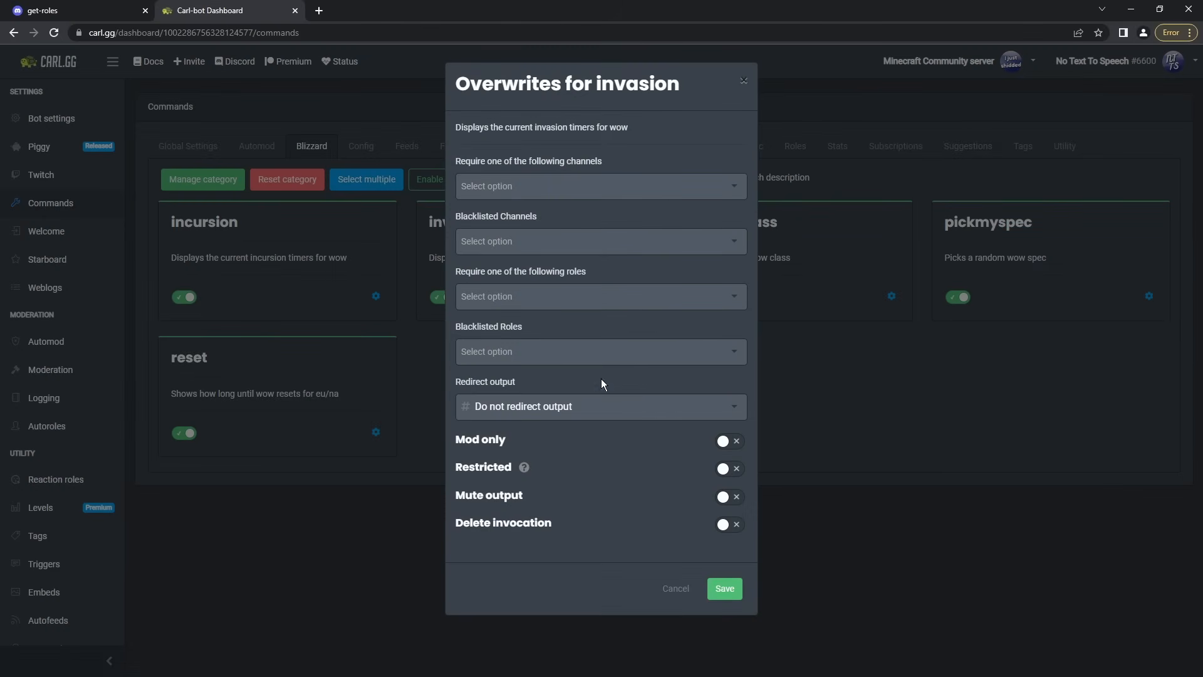
pyautogui.click(743, 81)
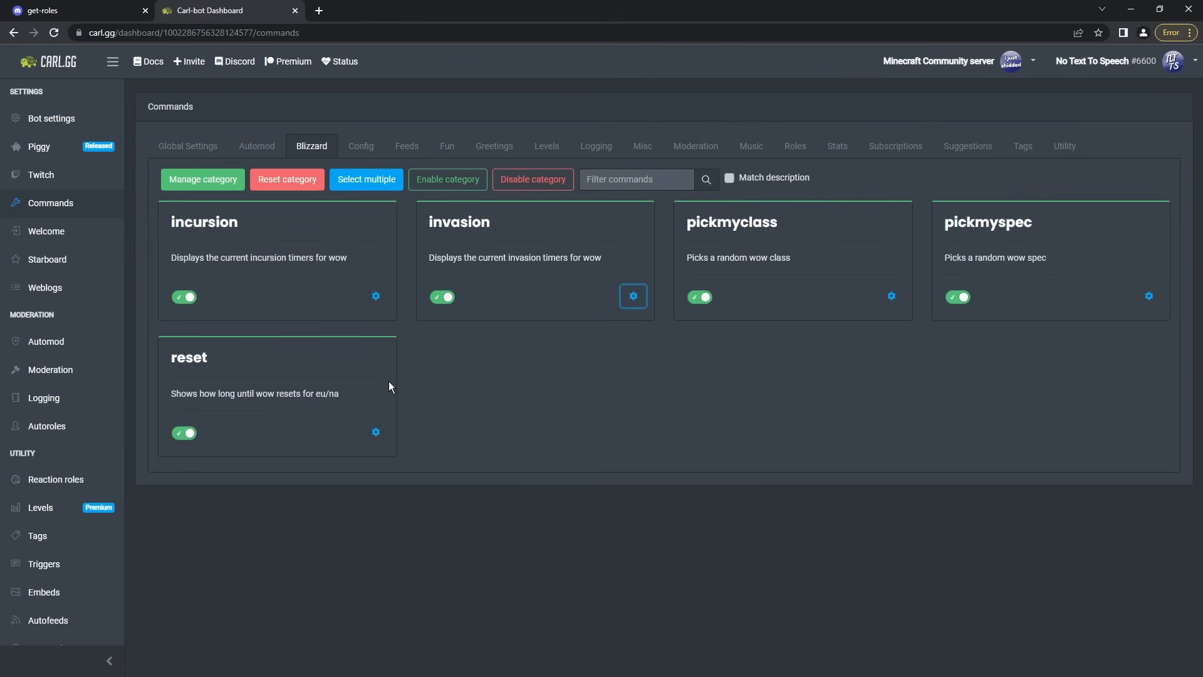
pyautogui.click(39, 358)
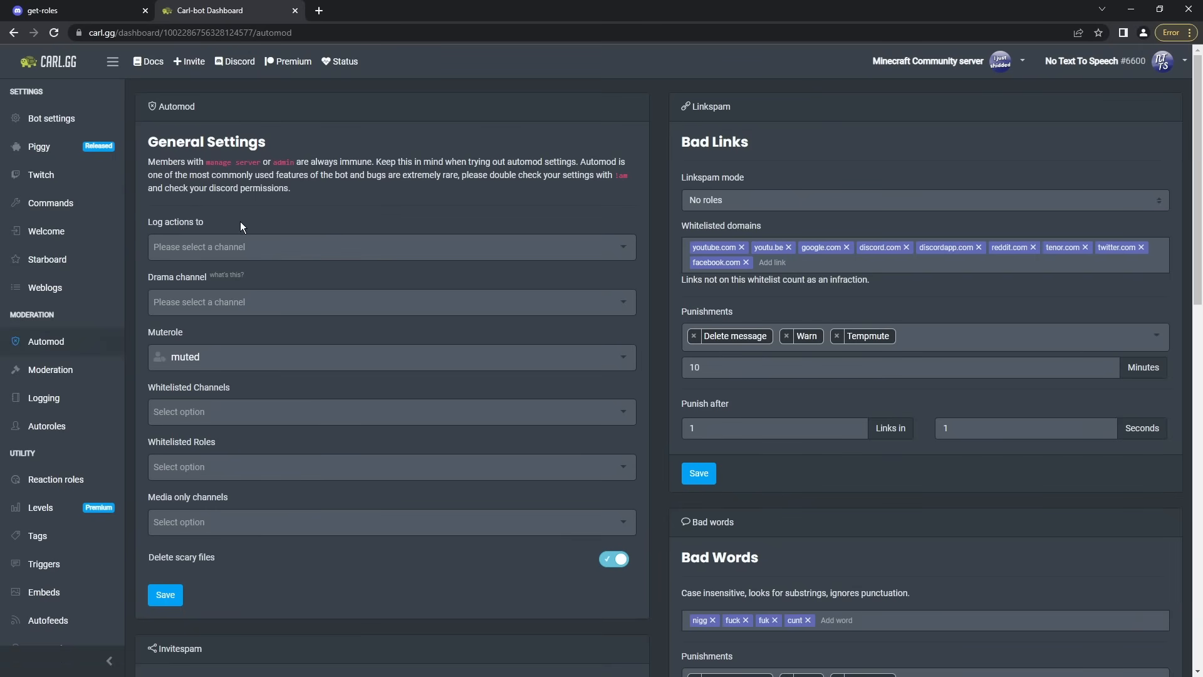
# Set the automod 'Log actions to' channel to mod-logs.
pyautogui.click(197, 244)
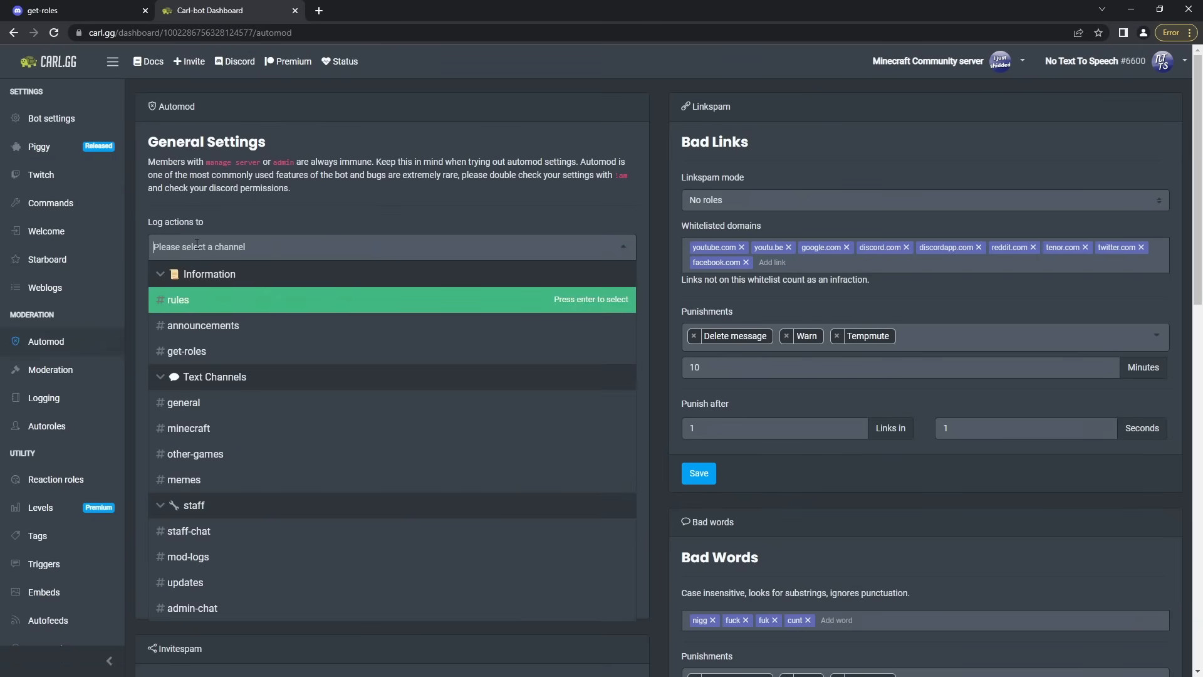
pyautogui.scroll(-4, 213, 407)
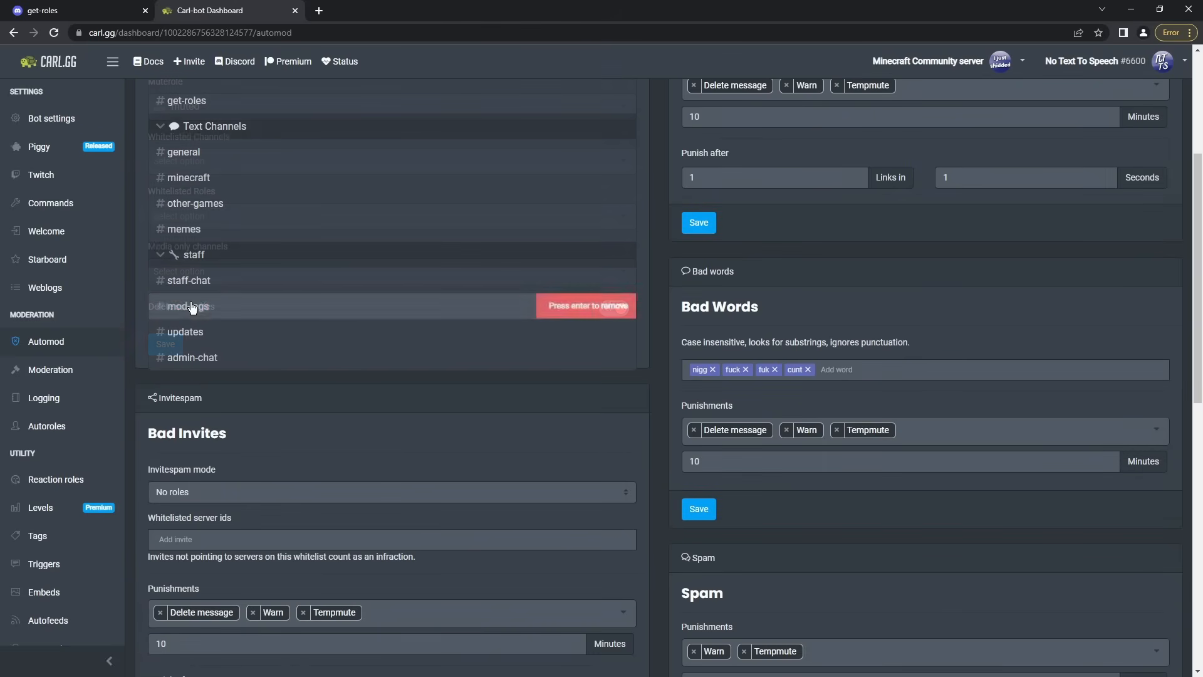
pyautogui.click(188, 305)
pyautogui.scroll(4, 198, 307)
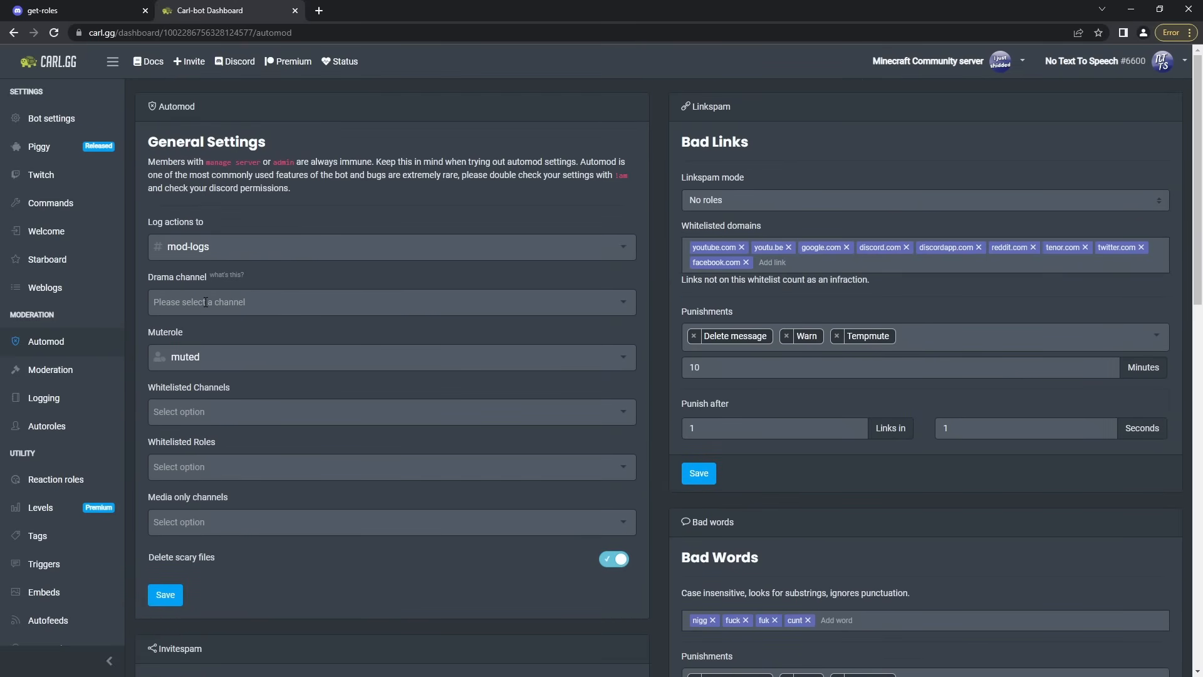
pyautogui.moveTo(225, 276)
# Leave Whitelisted Roles empty and save the Automod General Settings.
pyautogui.click(200, 471)
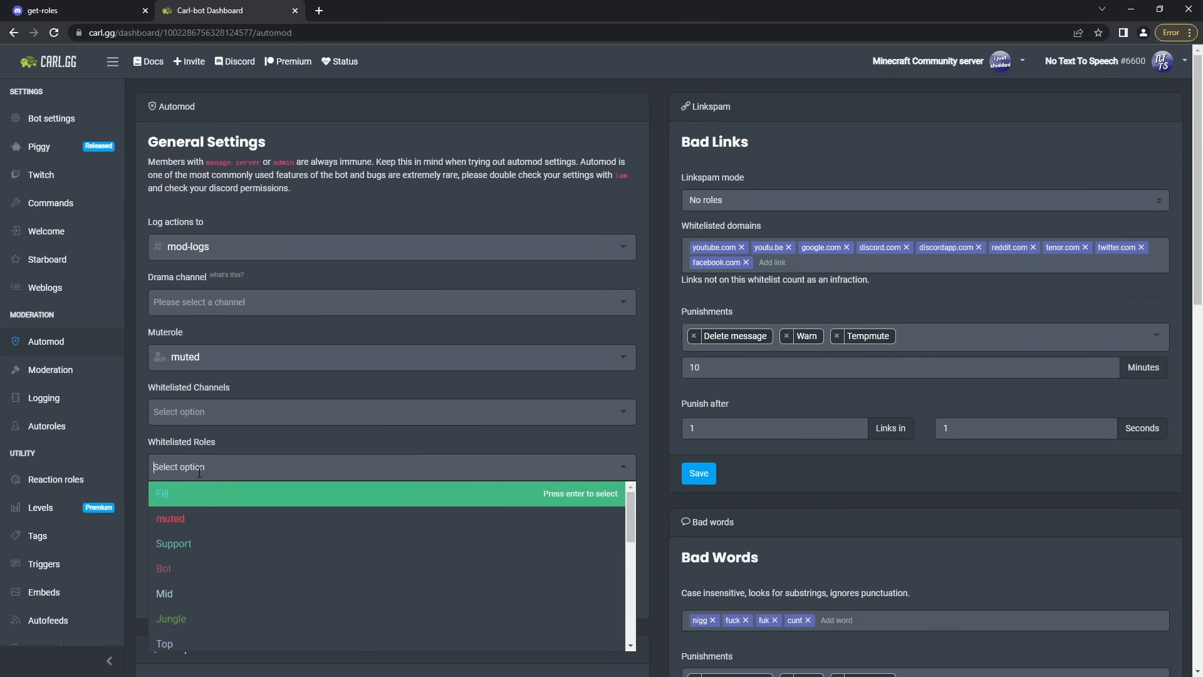
pyautogui.scroll(-5, 202, 570)
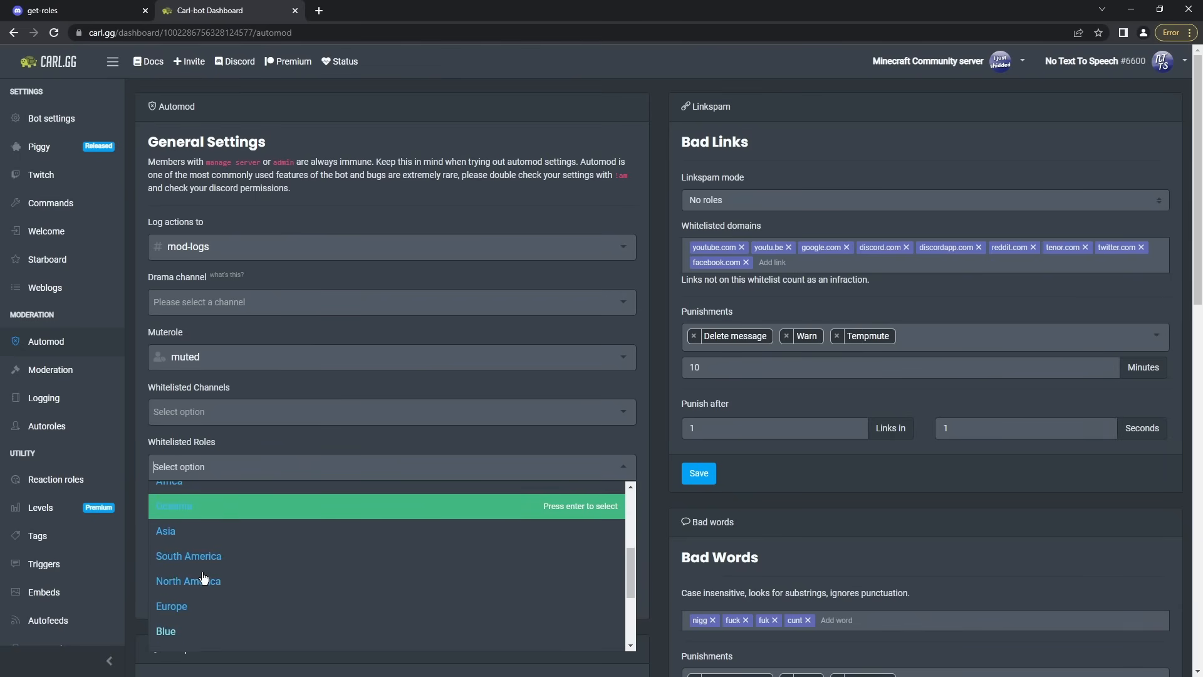
pyautogui.scroll(-3, 201, 573)
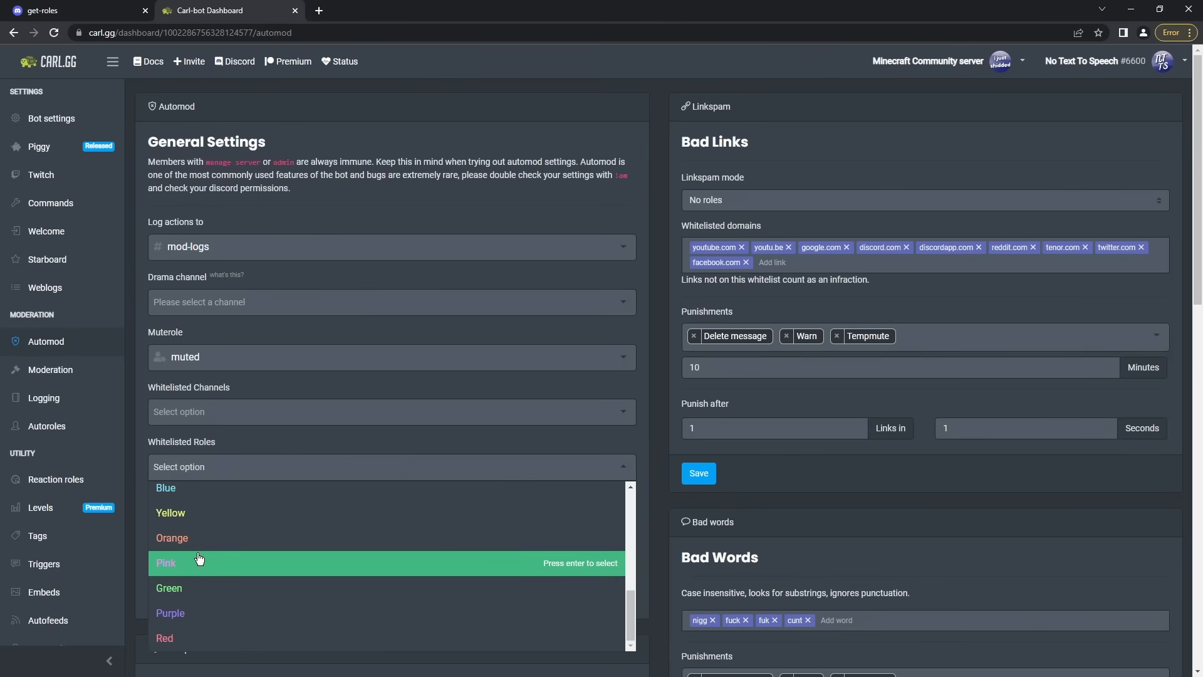
pyautogui.scroll(5, 199, 557)
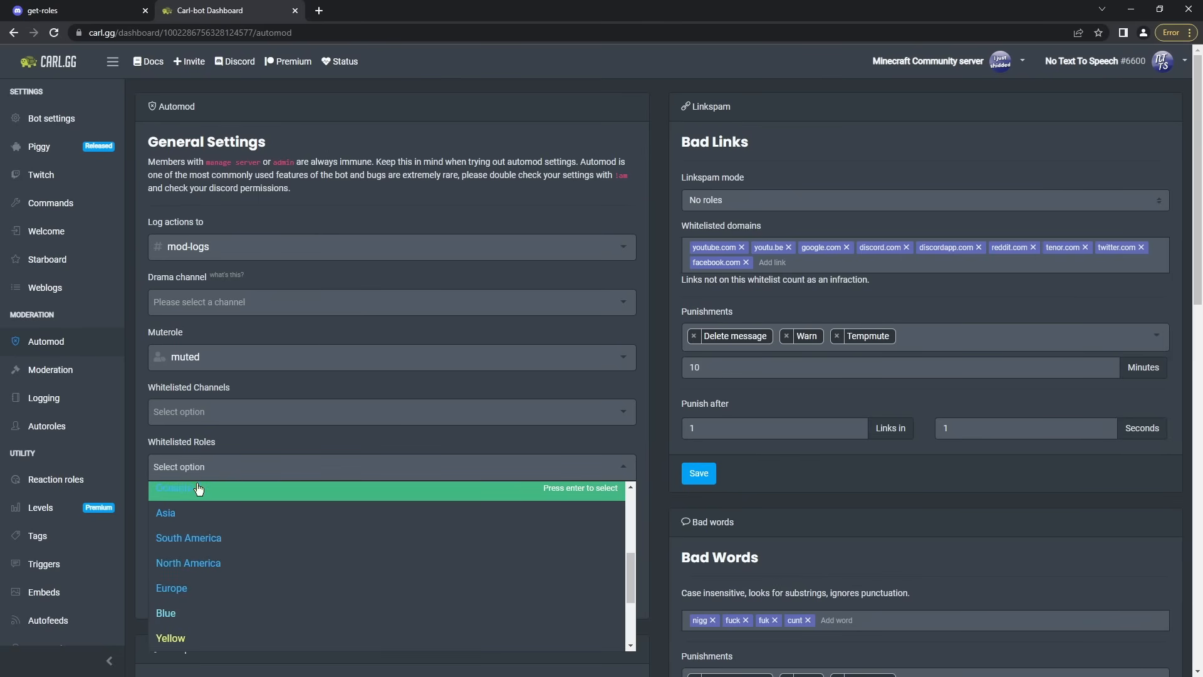
pyautogui.scroll(5, 202, 537)
pyautogui.scroll(-10, 202, 537)
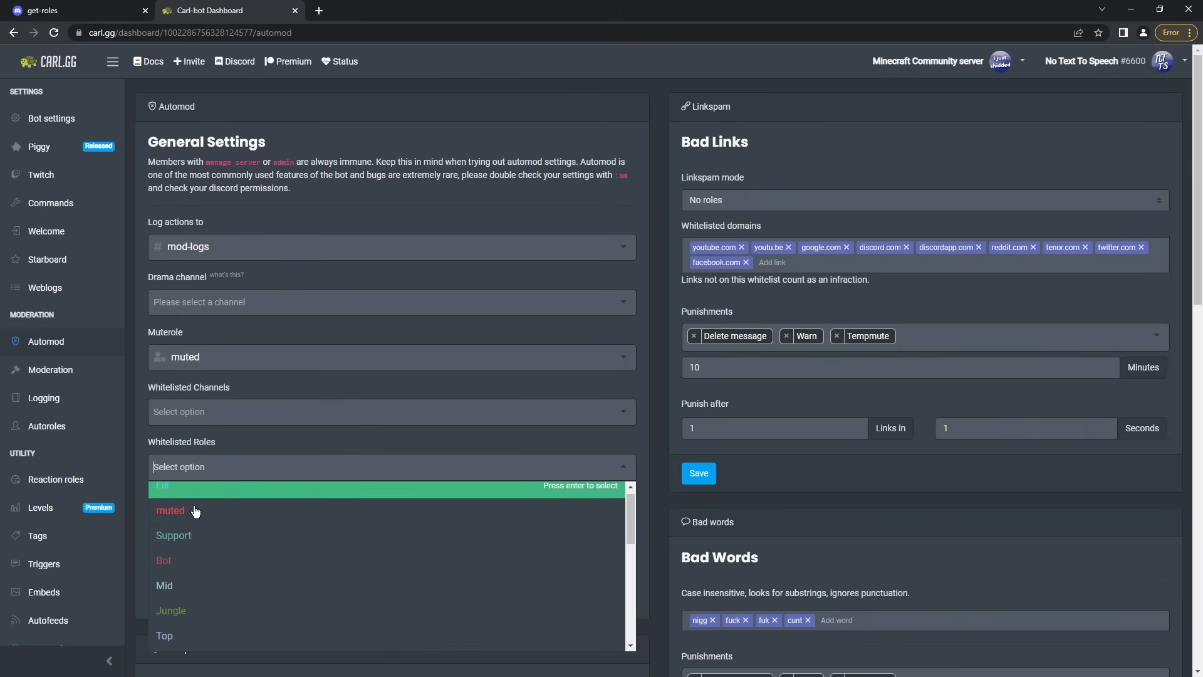
pyautogui.scroll(-3, 199, 548)
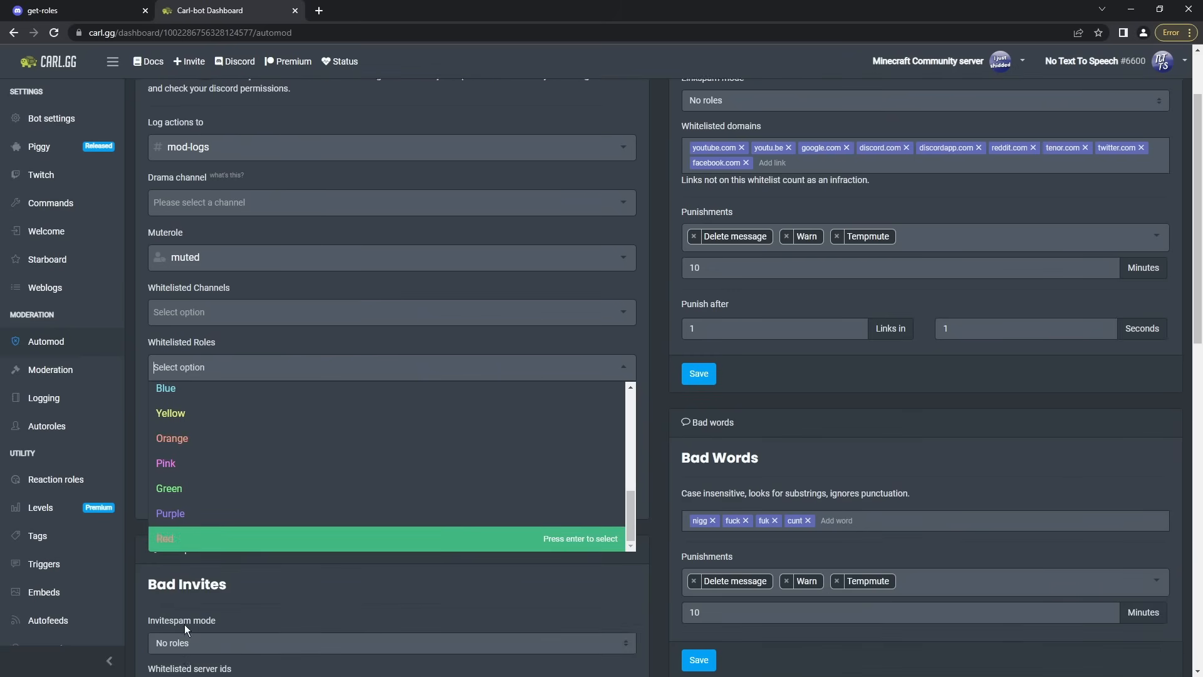
pyautogui.click(277, 292)
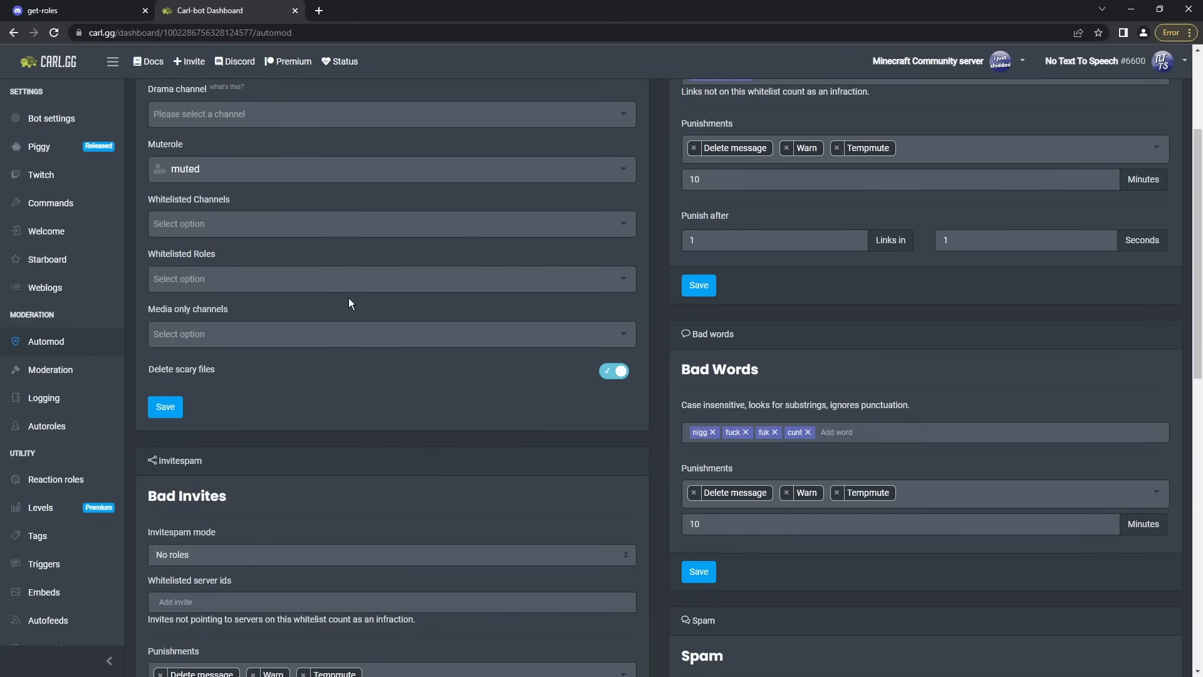
pyautogui.scroll(3, 205, 415)
pyautogui.click(159, 600)
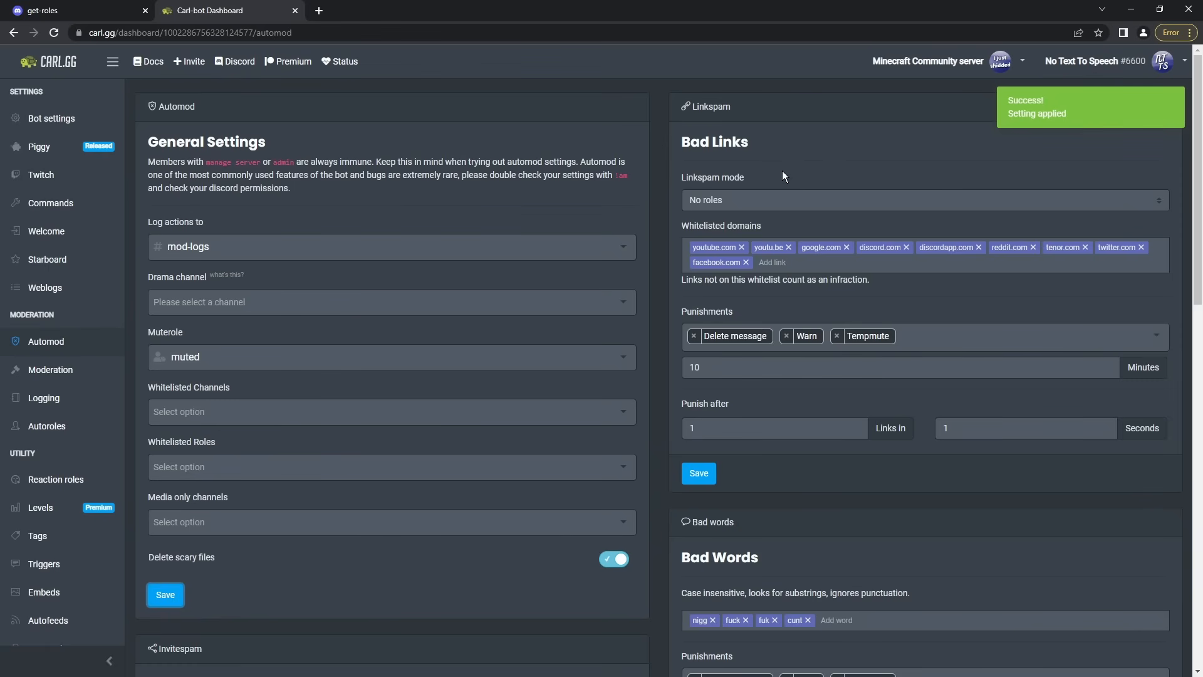
pyautogui.click(808, 200)
pyautogui.click(812, 203)
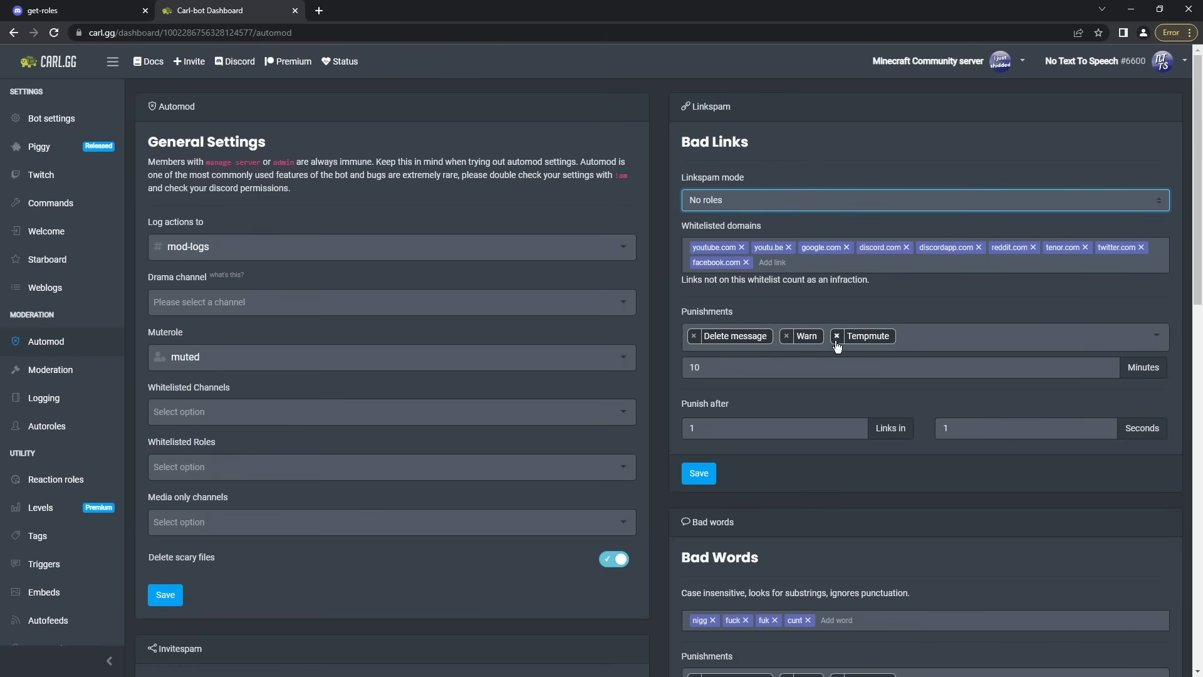
# Switch Bad Links filtering to Blacklist mode and save it.
pyautogui.click(878, 337)
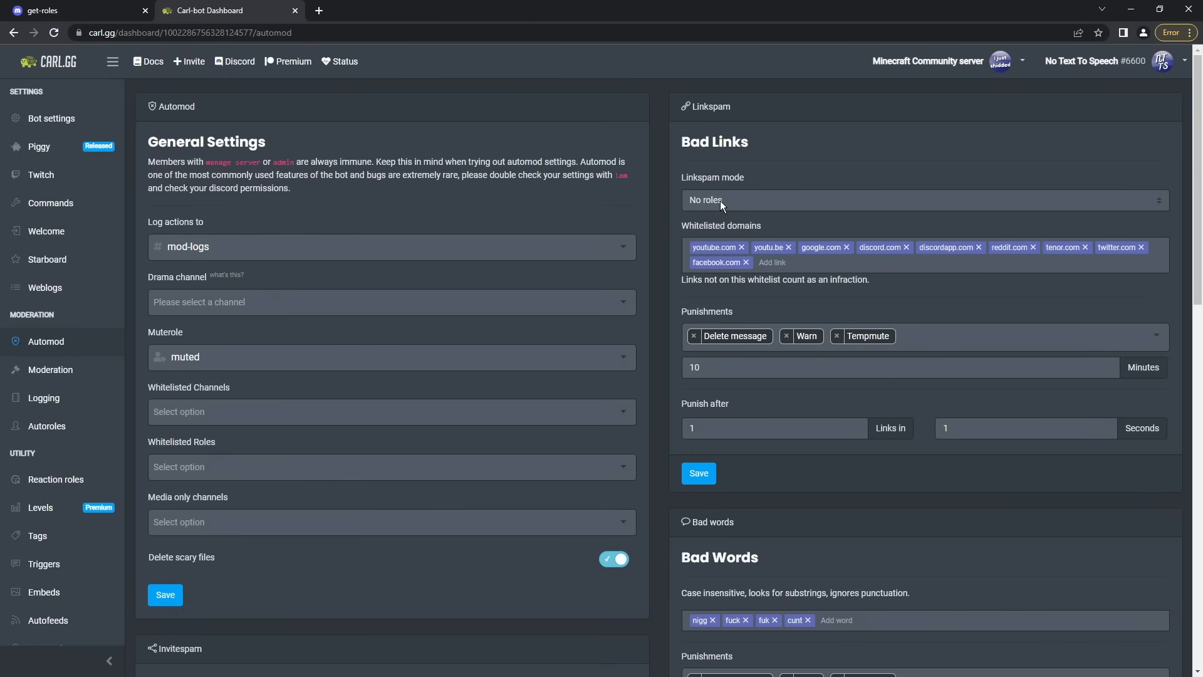
pyautogui.click(703, 201)
pyautogui.click(705, 216)
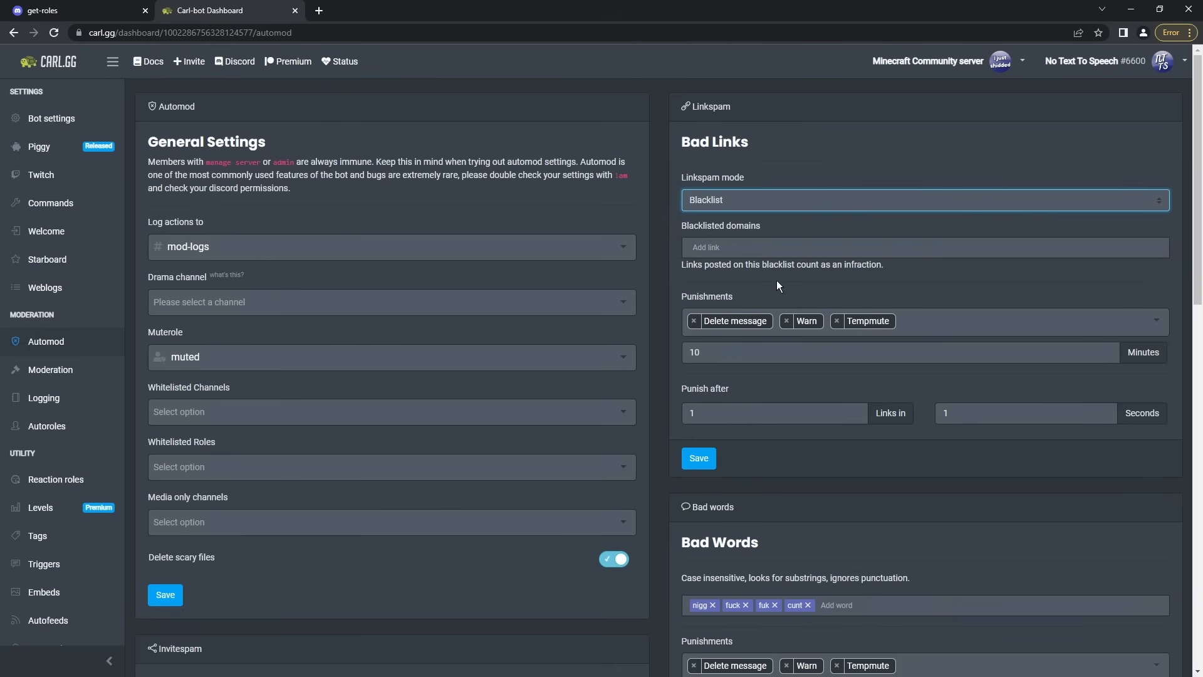
pyautogui.click(699, 458)
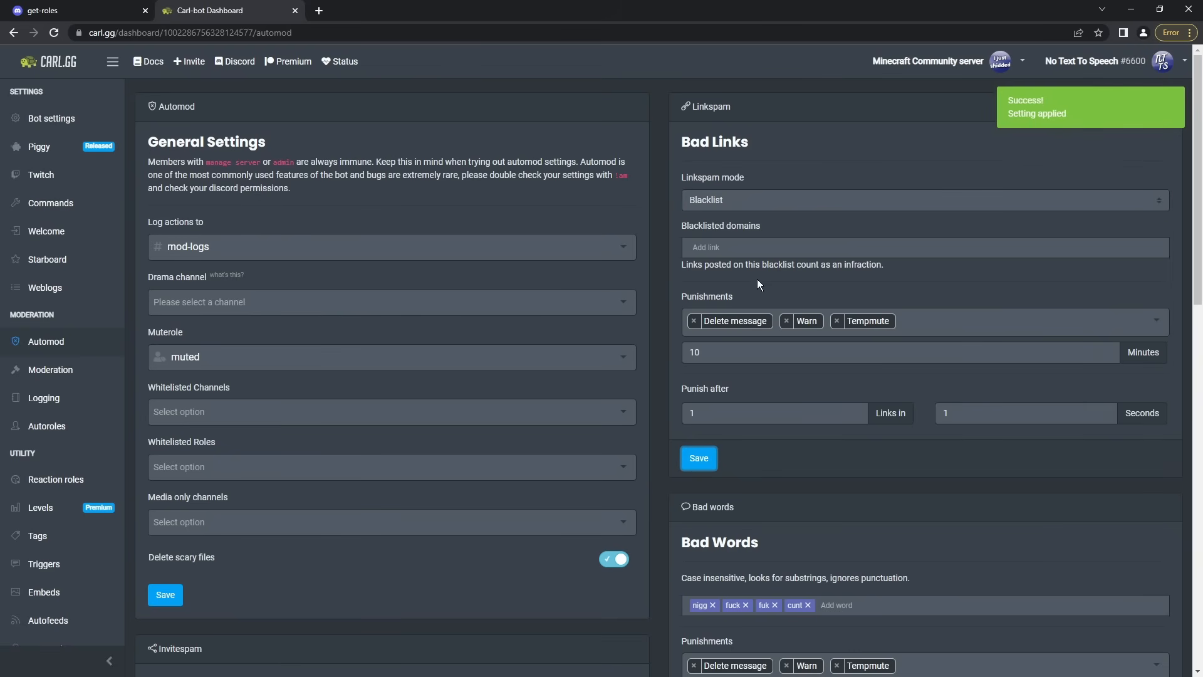
# Add thehub.com to the blacklisted domains.
pyautogui.click(712, 248)
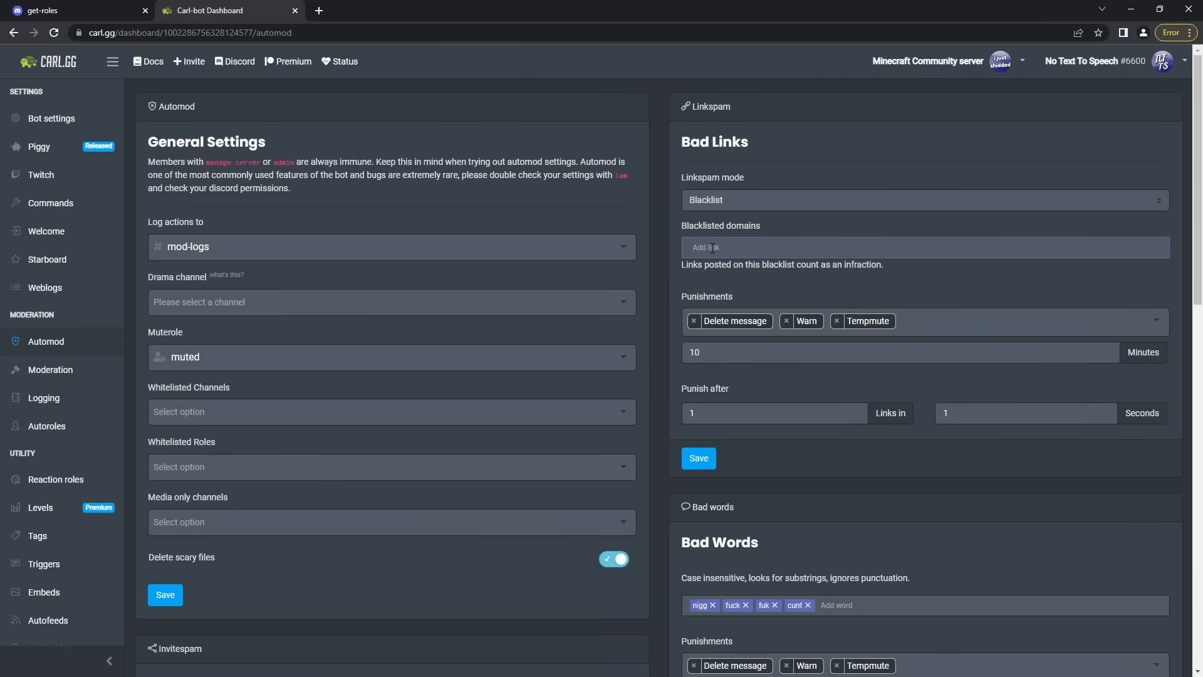
pyautogui.write('thehub.com')
pyautogui.press('Return')
# Discard a stray 'fucky' entry and save the Bad Words filter with its original four words.
pyautogui.scroll(-5, 743, 254)
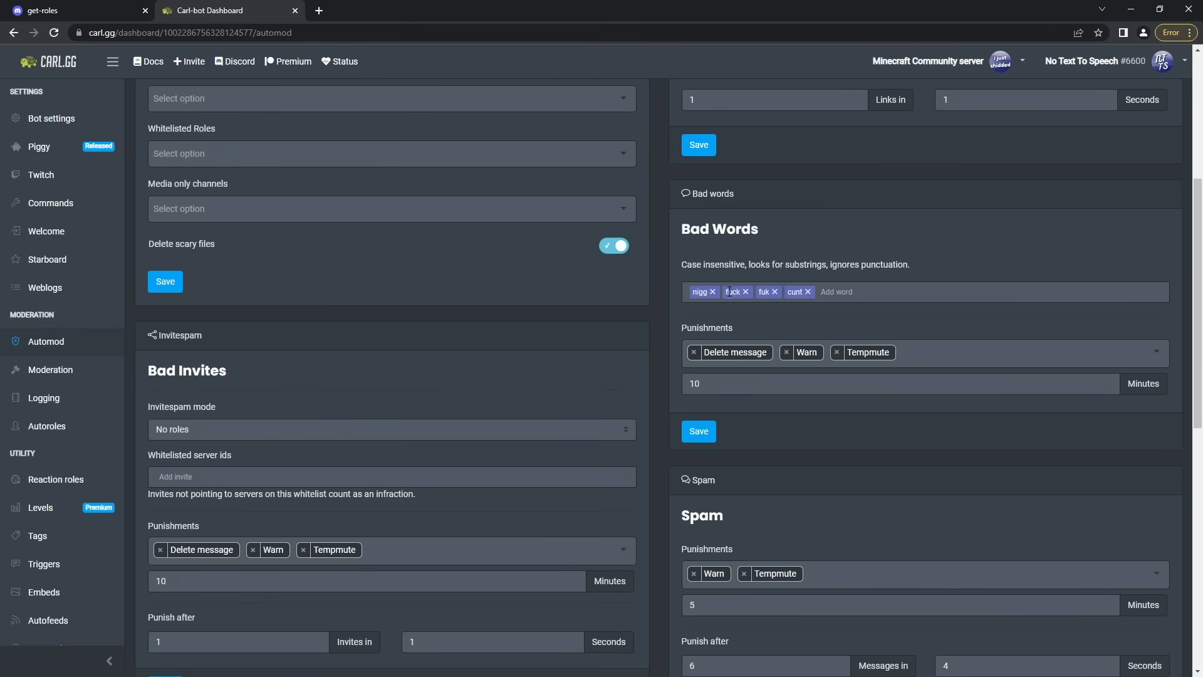
pyautogui.click(859, 292)
pyautogui.write('fucky')
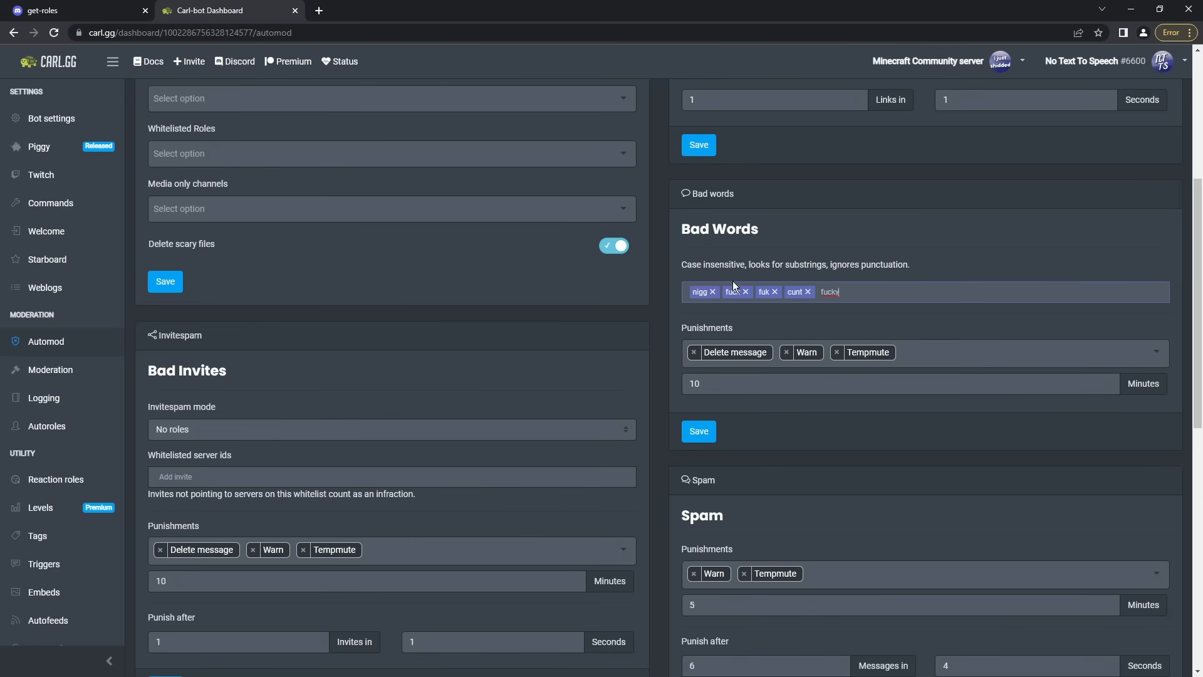
pyautogui.press('BackSpace')
pyautogui.press('BackSpace')
pyautogui.press('BackSpace')
pyautogui.press('BackSpace')
pyautogui.press('BackSpace')
pyautogui.press('BackSpace')
pyautogui.click(918, 254)
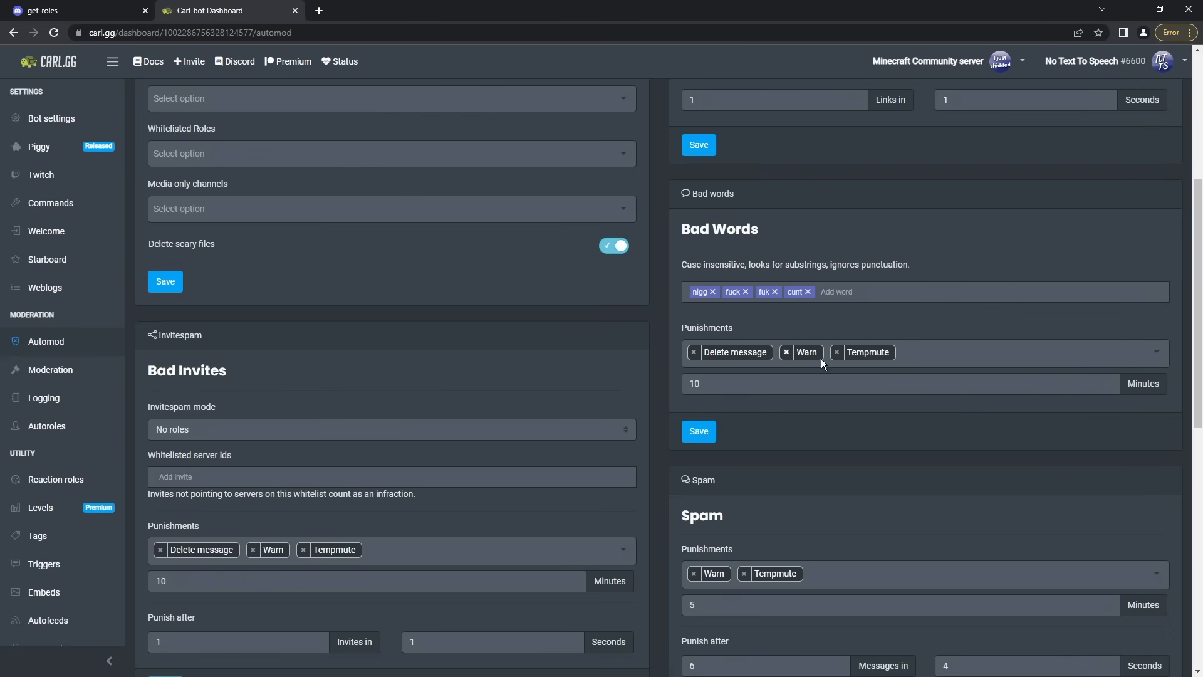
pyautogui.click(698, 431)
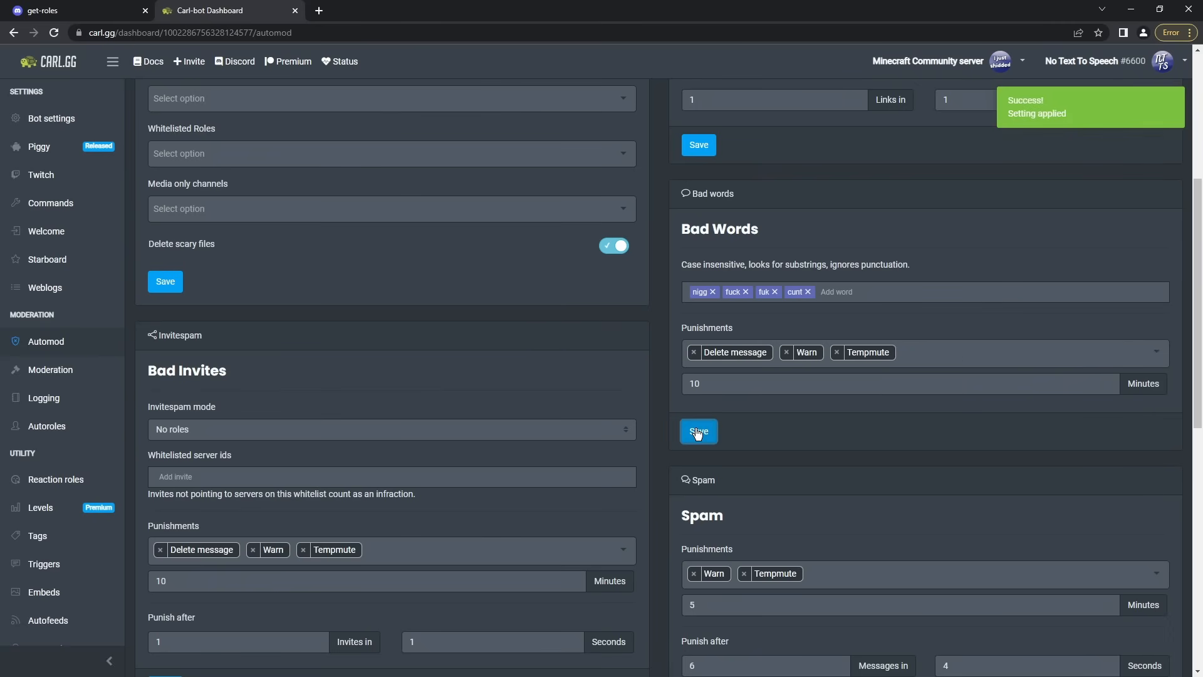
pyautogui.scroll(-3, 212, 247)
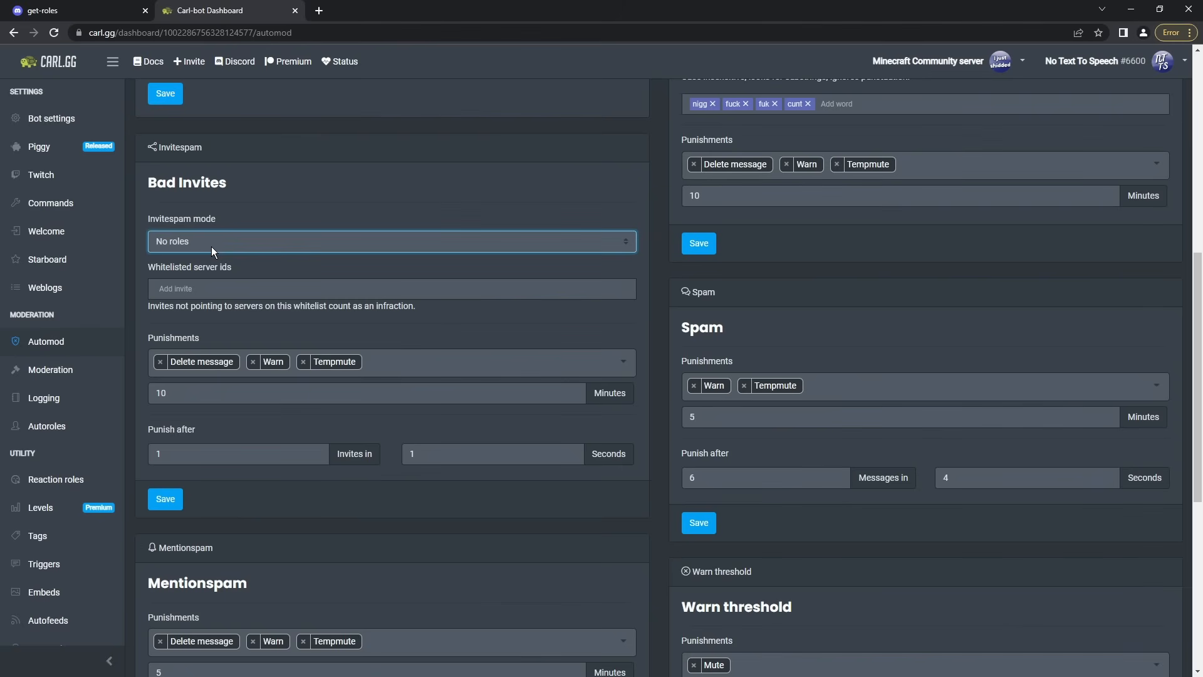
# Set the Bad Invites (invite spam) mode to Whitelist, then go to Discord for the server ID.
pyautogui.click(212, 246)
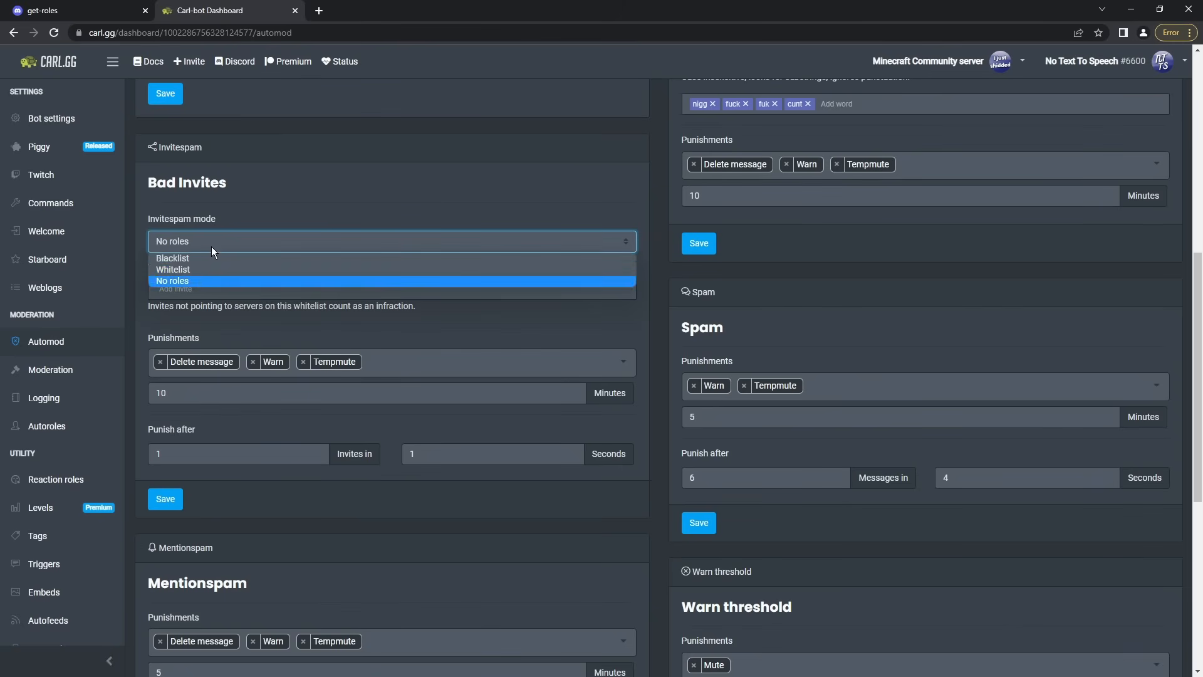
pyautogui.click(177, 270)
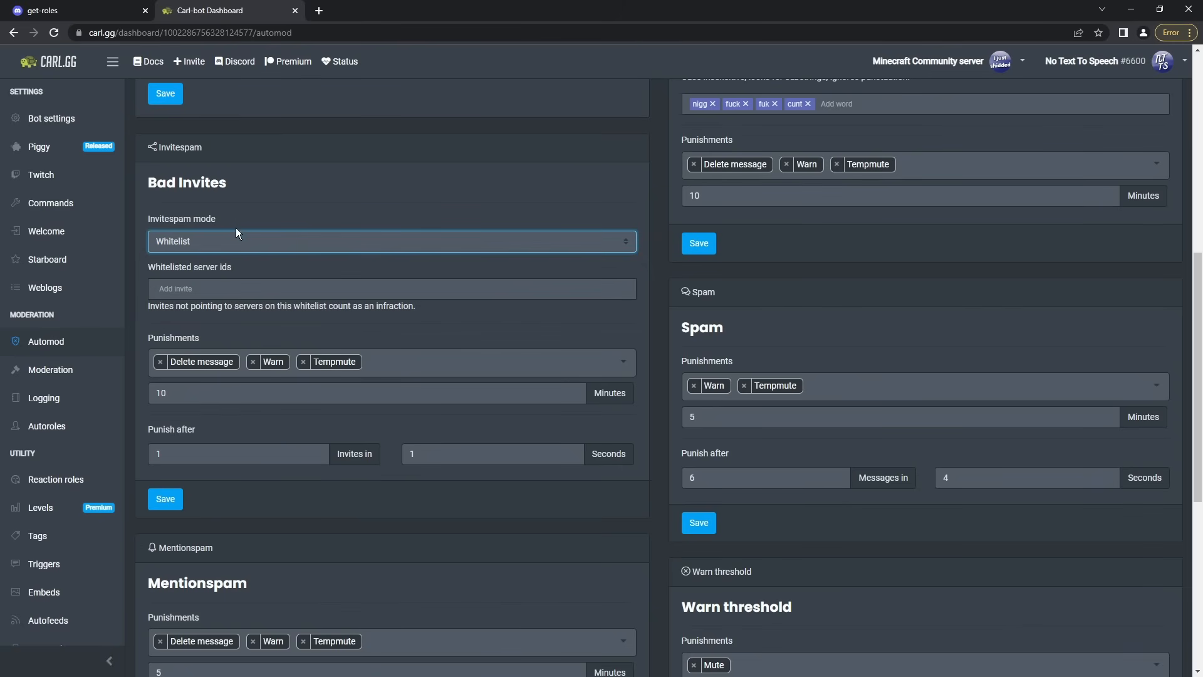
pyautogui.click(191, 290)
pyautogui.click(81, 10)
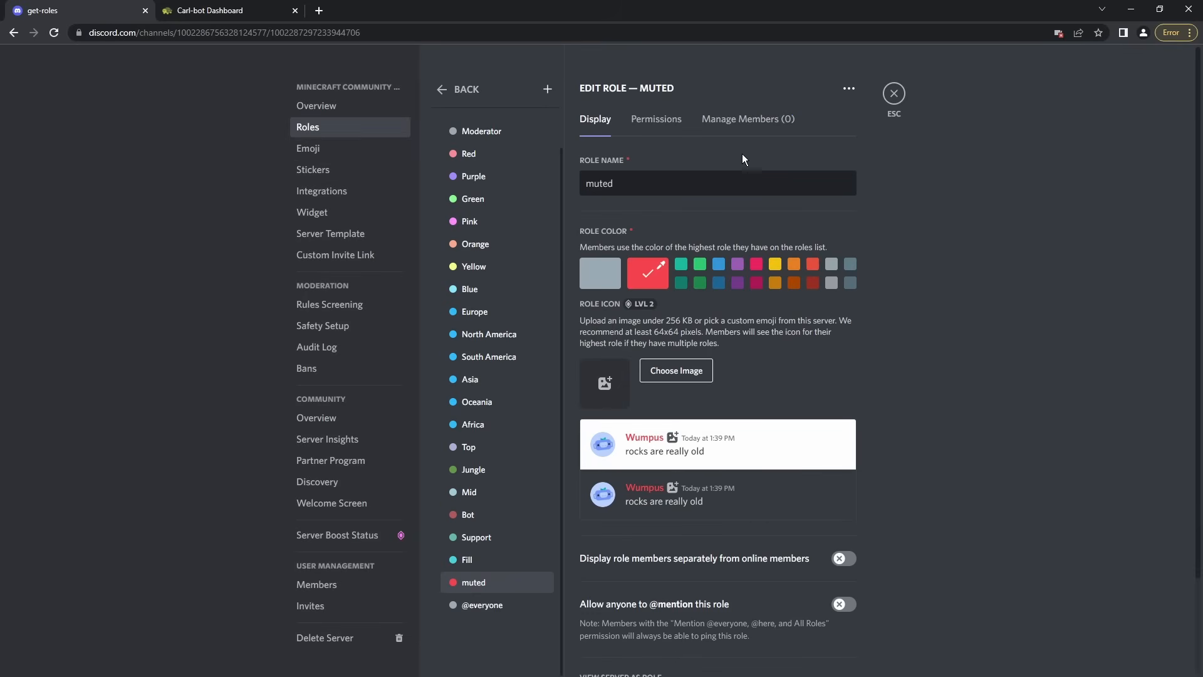
# Close the muted role editor and confirm Developer Mode is enabled in Discord's Advanced settings.
pyautogui.click(894, 94)
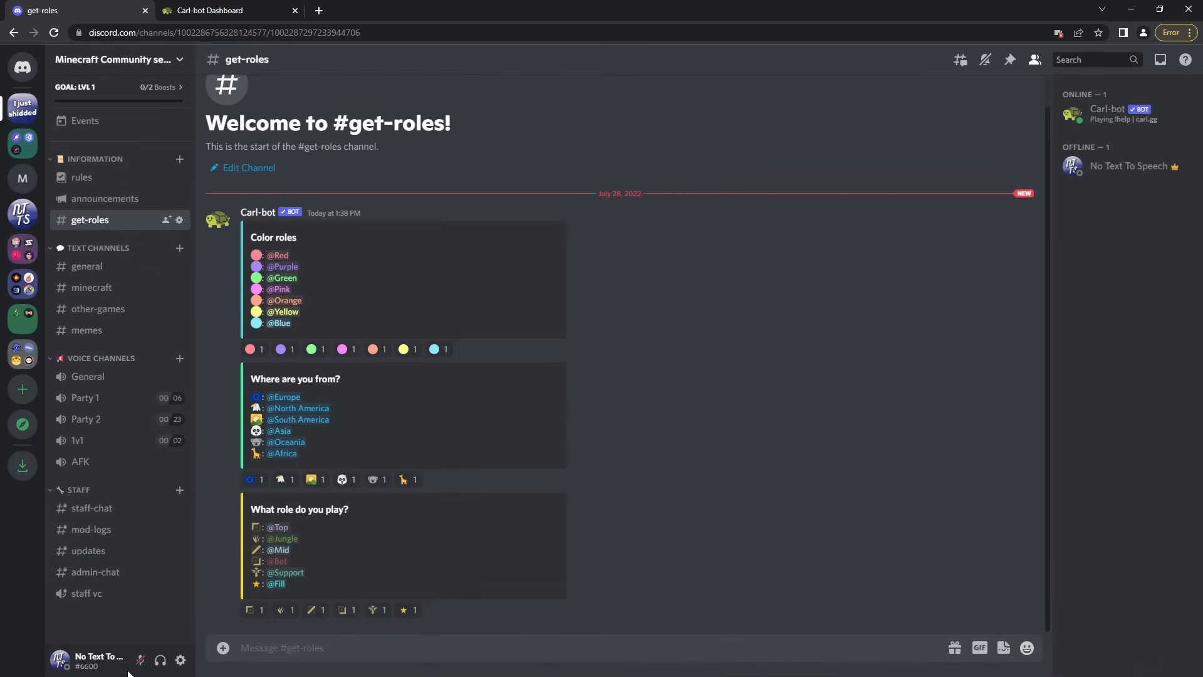
pyautogui.click(180, 660)
pyautogui.scroll(-3, 314, 389)
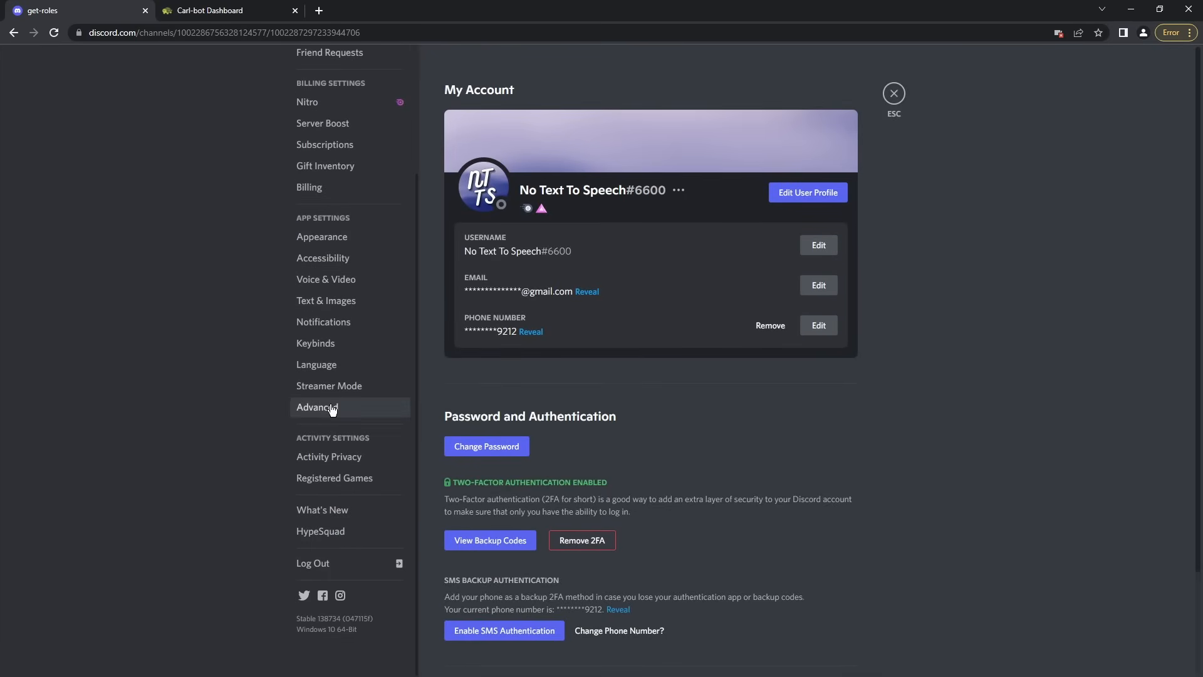
pyautogui.click(332, 410)
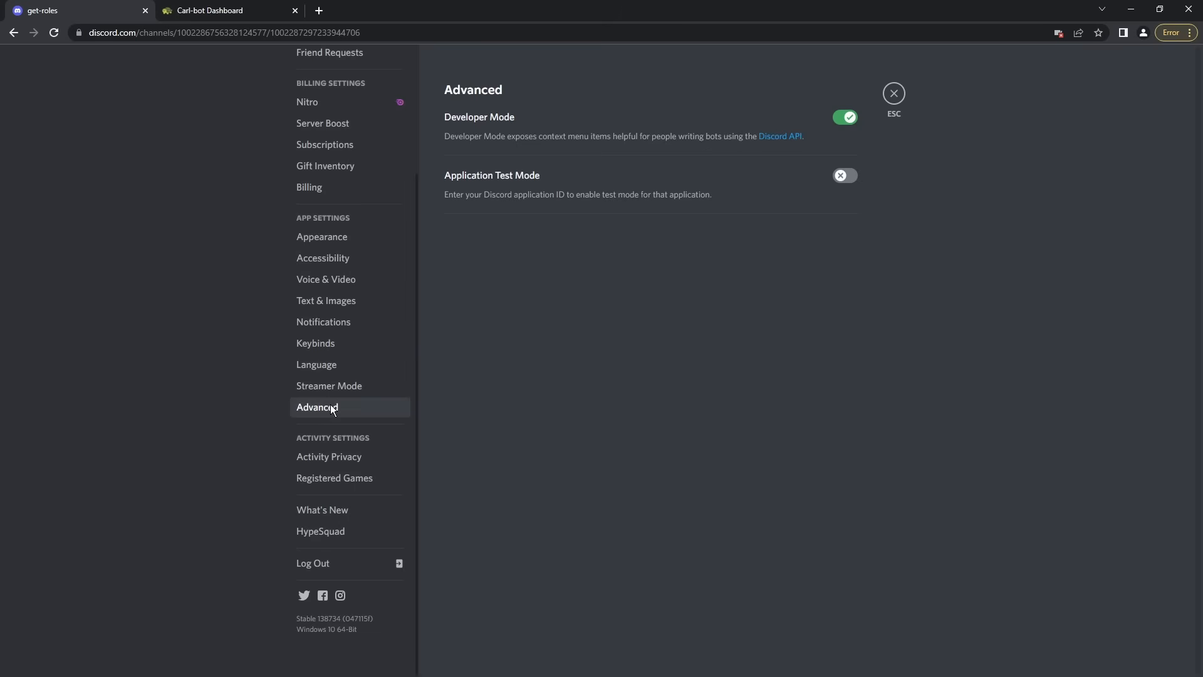
pyautogui.click(895, 93)
# Copy the server's ID from its icon menu and return to the Carl-bot Dashboard.
pyautogui.rightClick(15, 215)
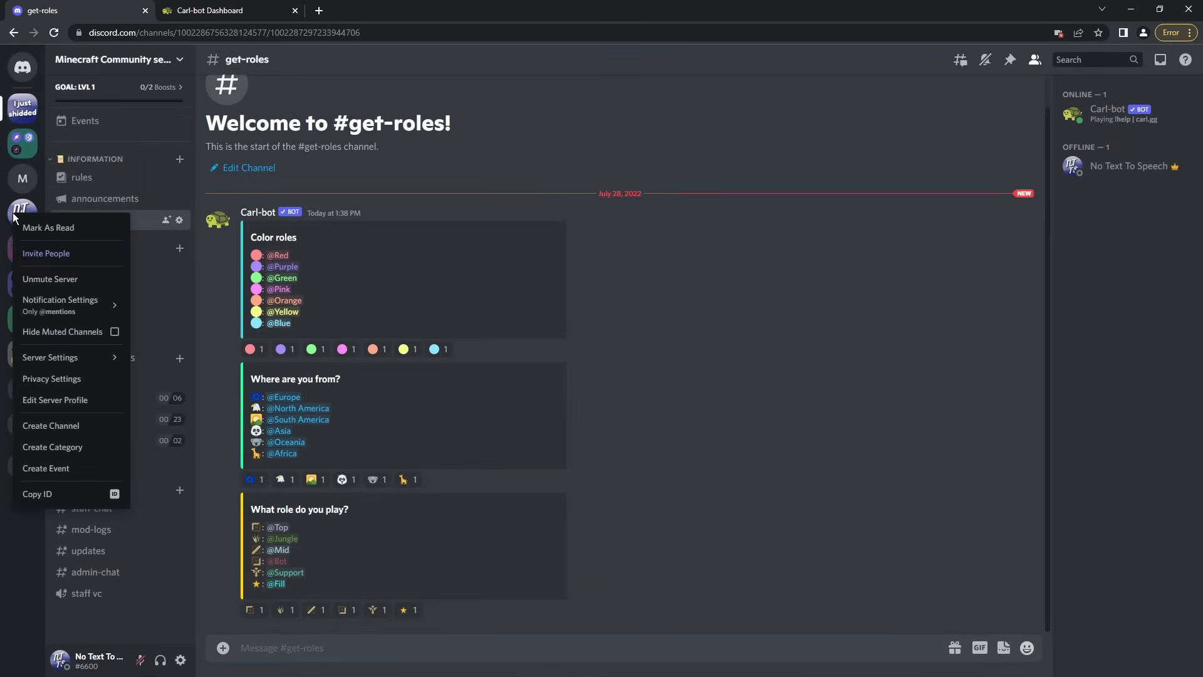
pyautogui.click(38, 494)
pyautogui.click(235, 6)
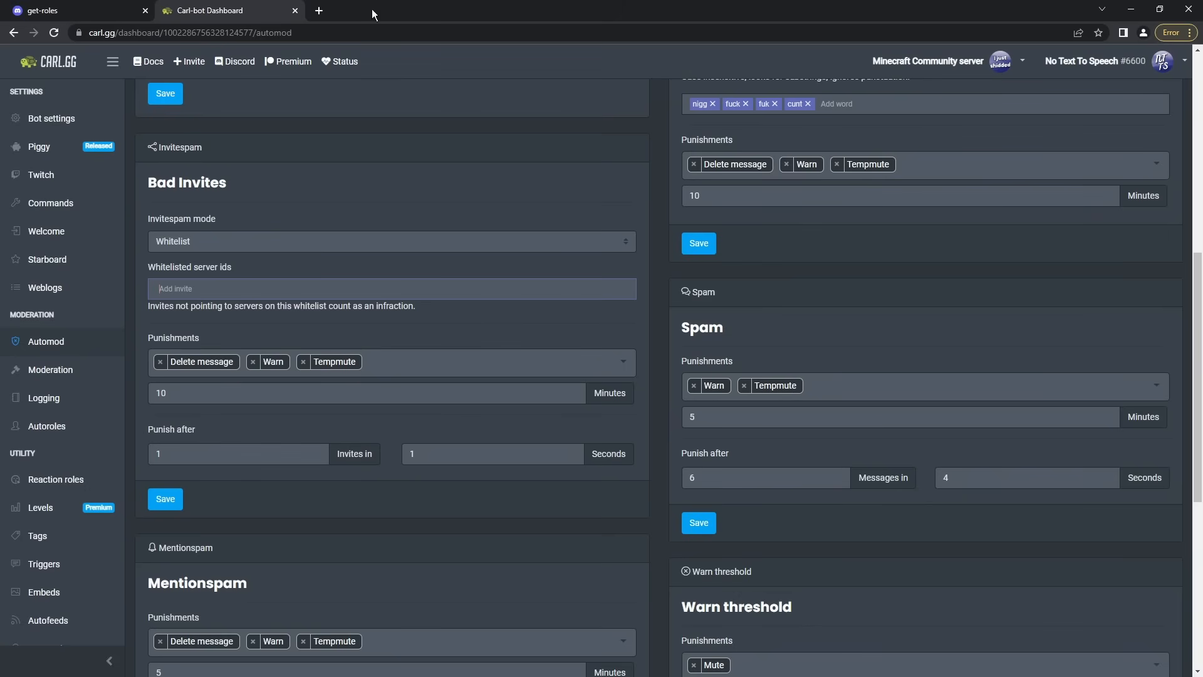
# Paste the copied server ID into the Whitelisted server ids field and save Bad Invites.
pyautogui.click(201, 287)
pyautogui.hotkey('ctrl', 'v')
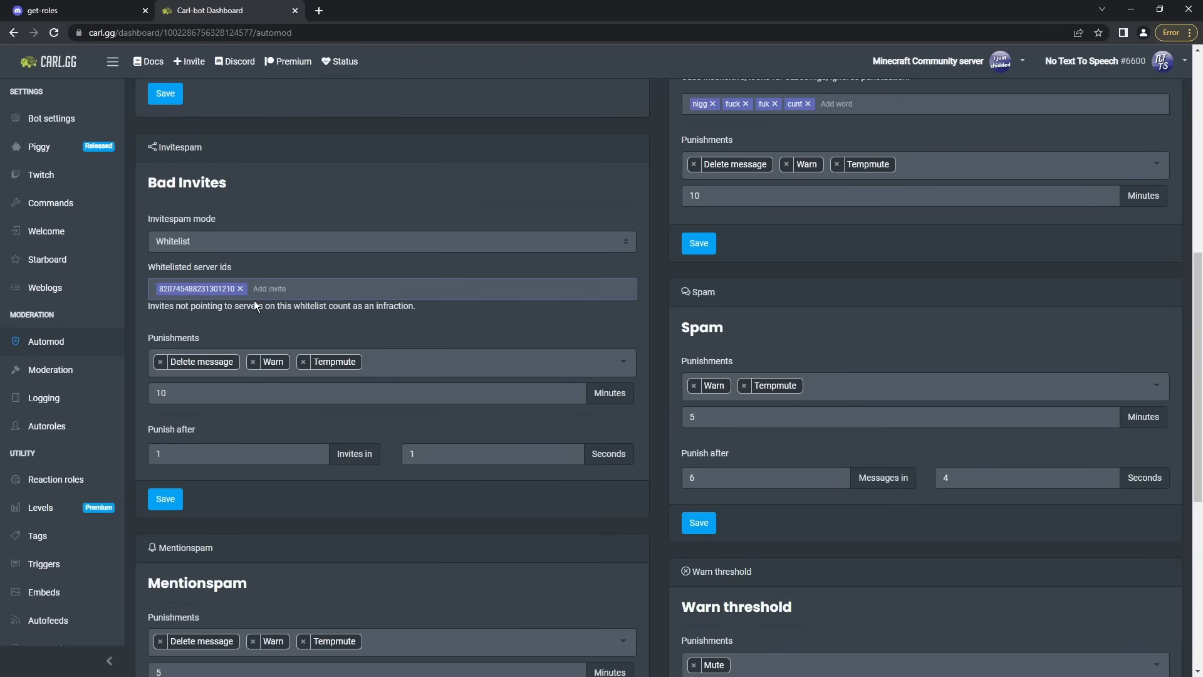
pyautogui.click(120, 9)
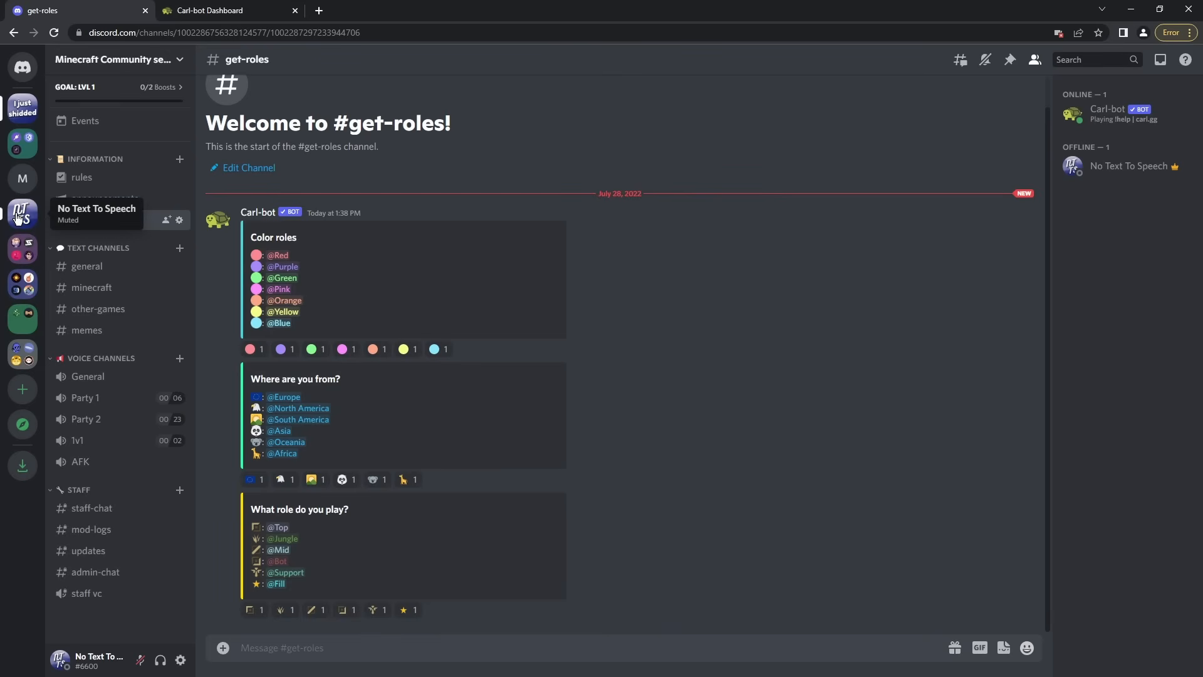
pyautogui.click(209, 8)
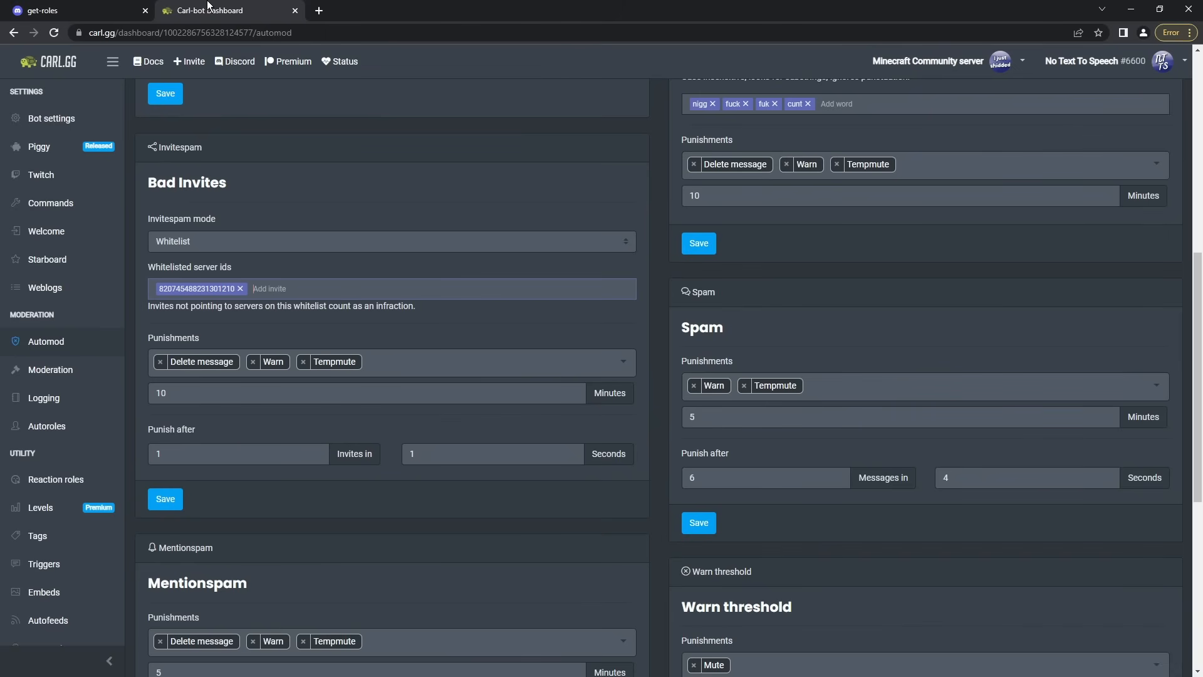
pyautogui.click(166, 499)
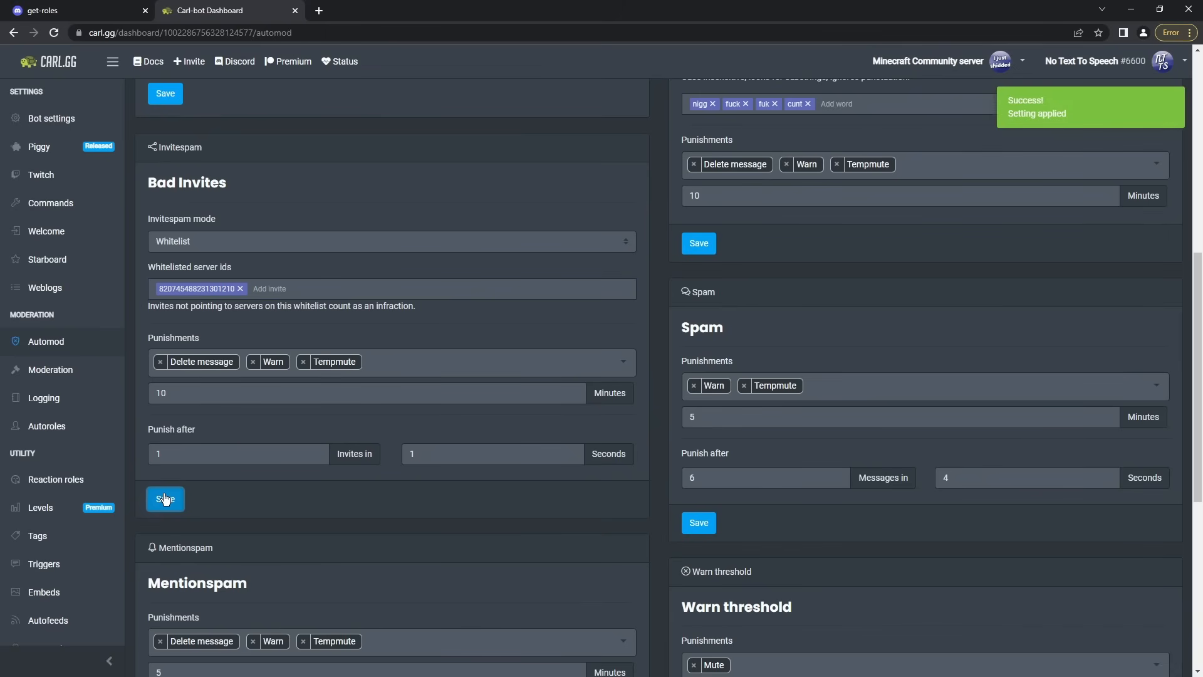
pyautogui.scroll(-2, 786, 317)
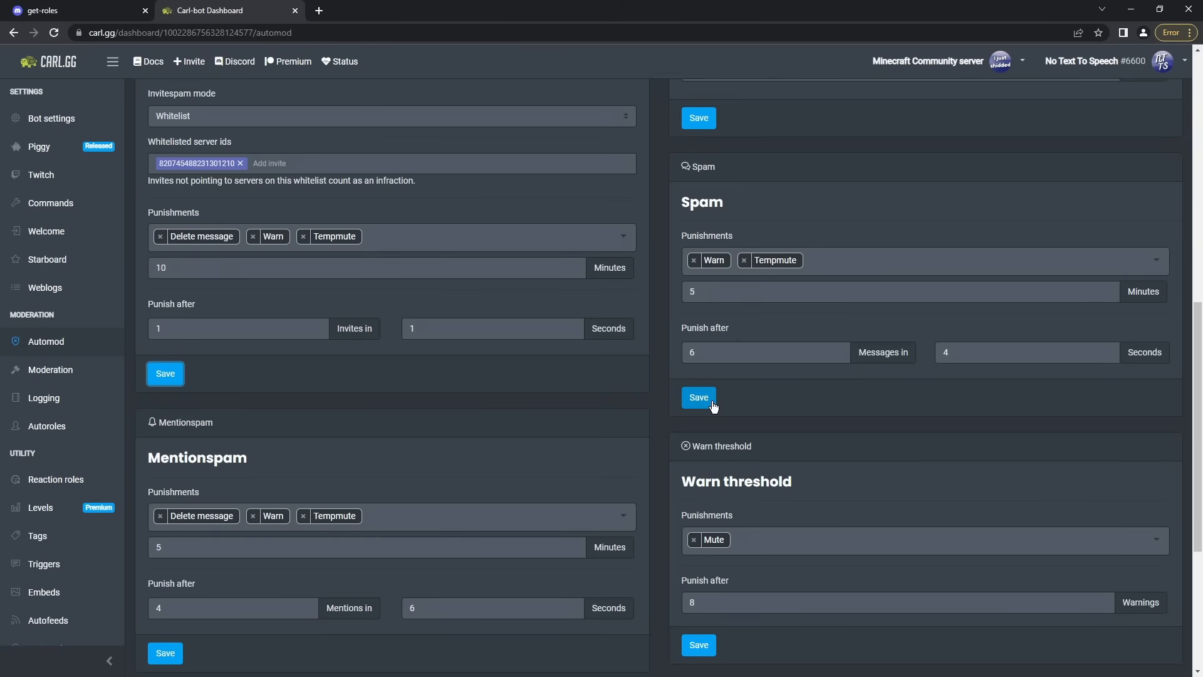
pyautogui.scroll(-2, 317, 495)
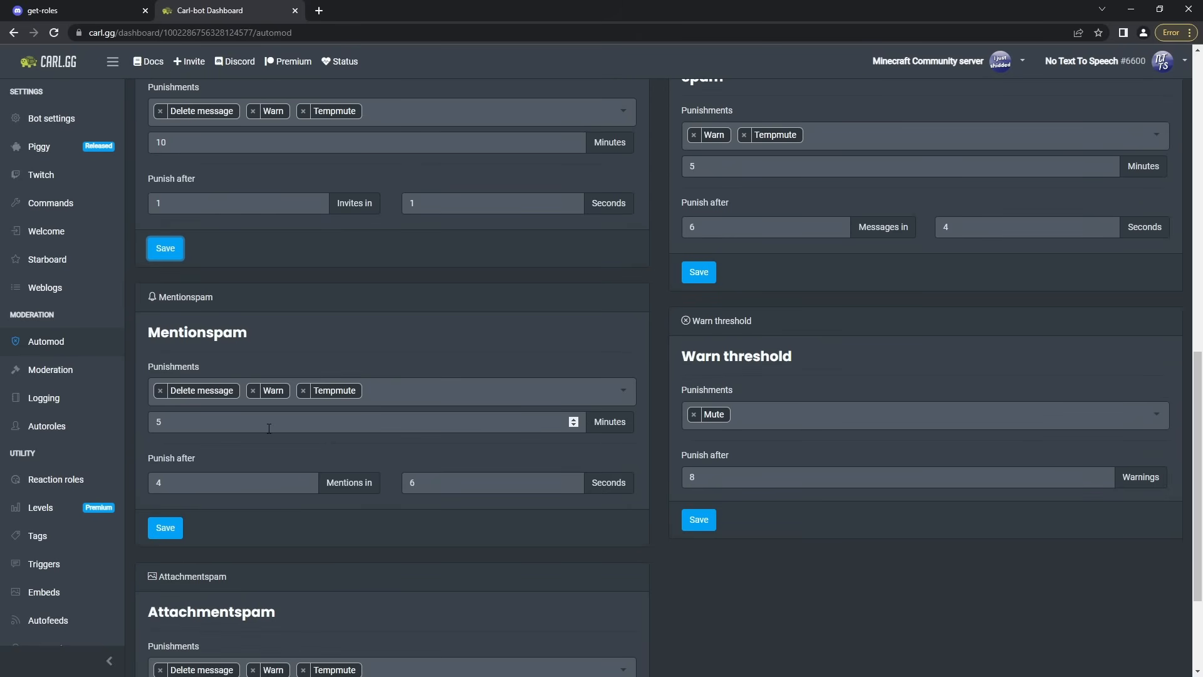
pyautogui.click(416, 399)
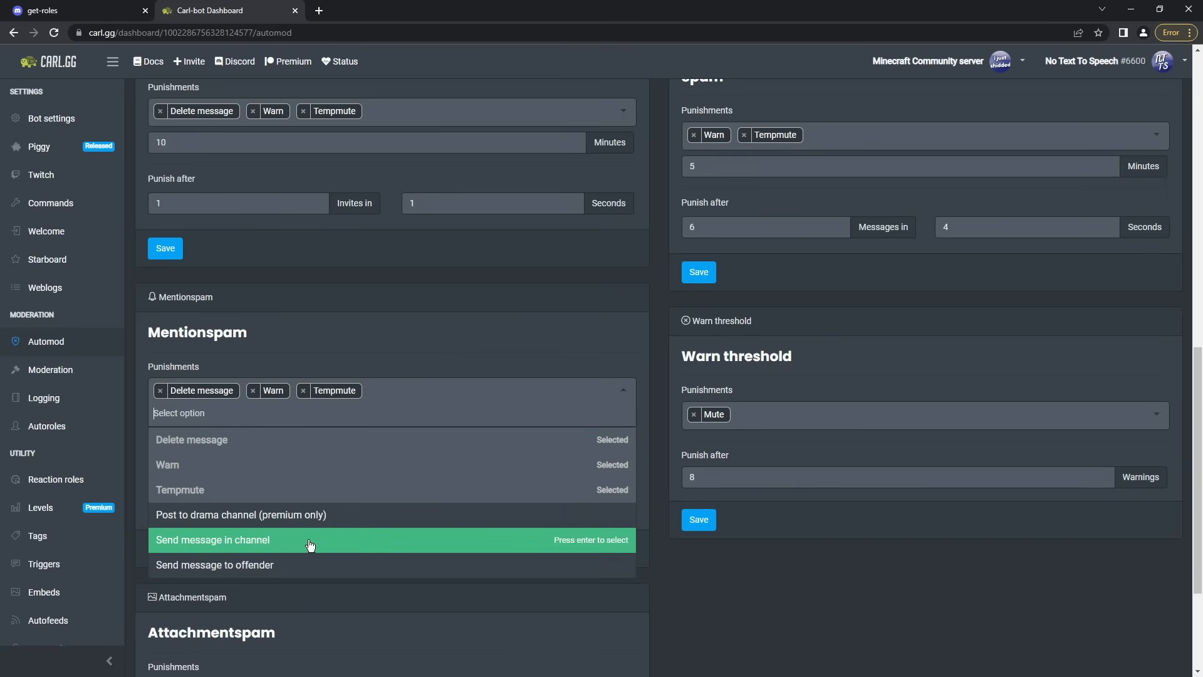
pyautogui.scroll(-2, 813, 291)
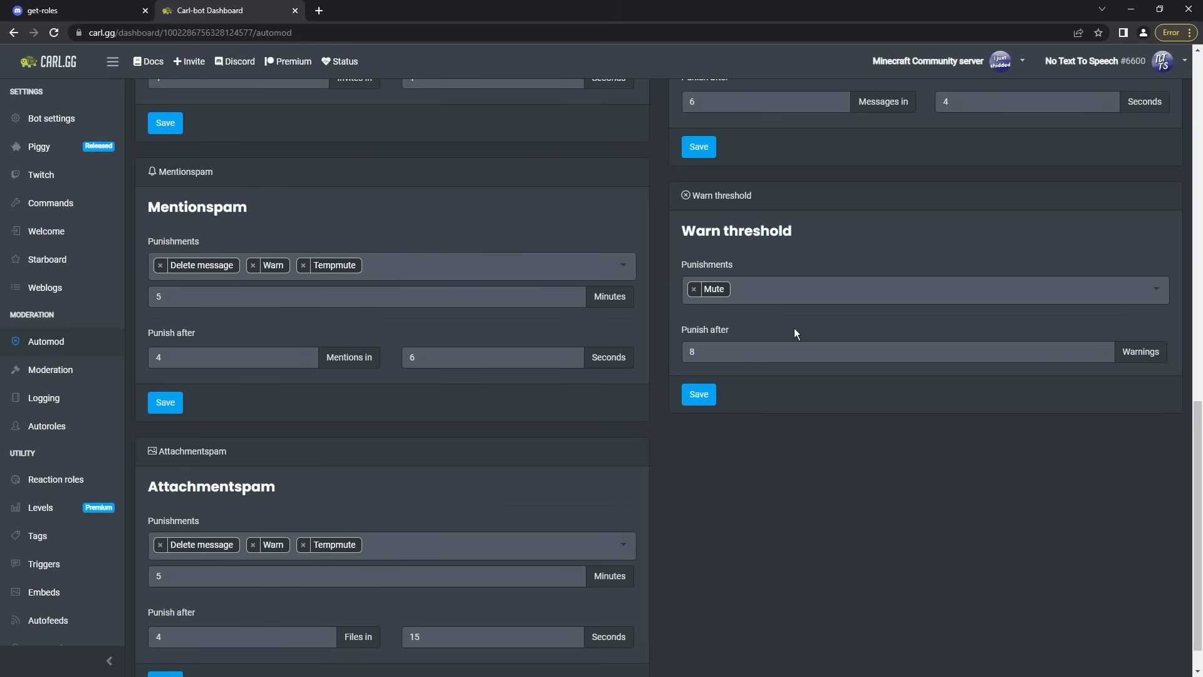
pyautogui.scroll(-1, 794, 333)
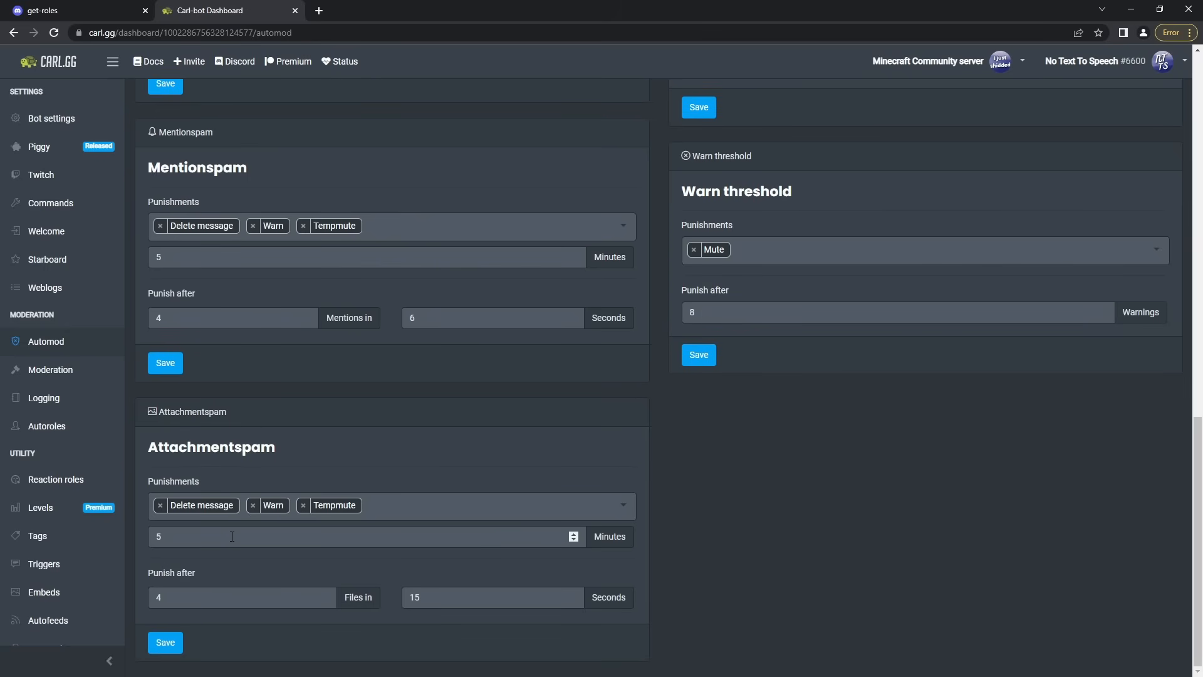
pyautogui.scroll(20, 427, 480)
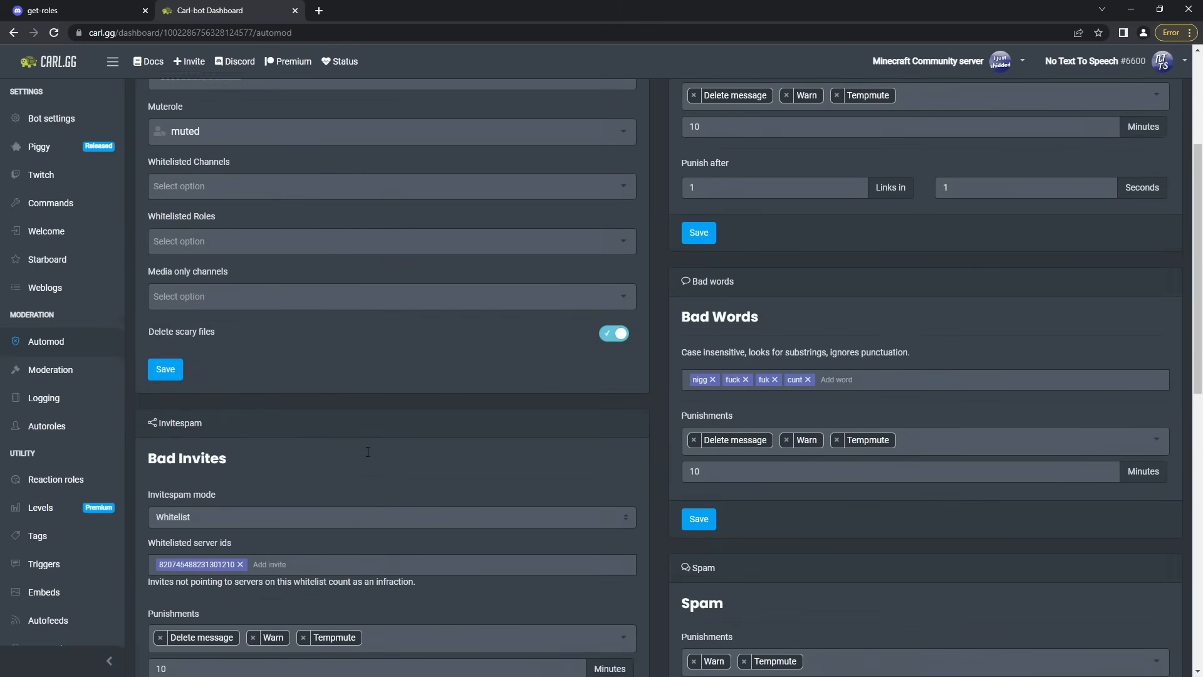
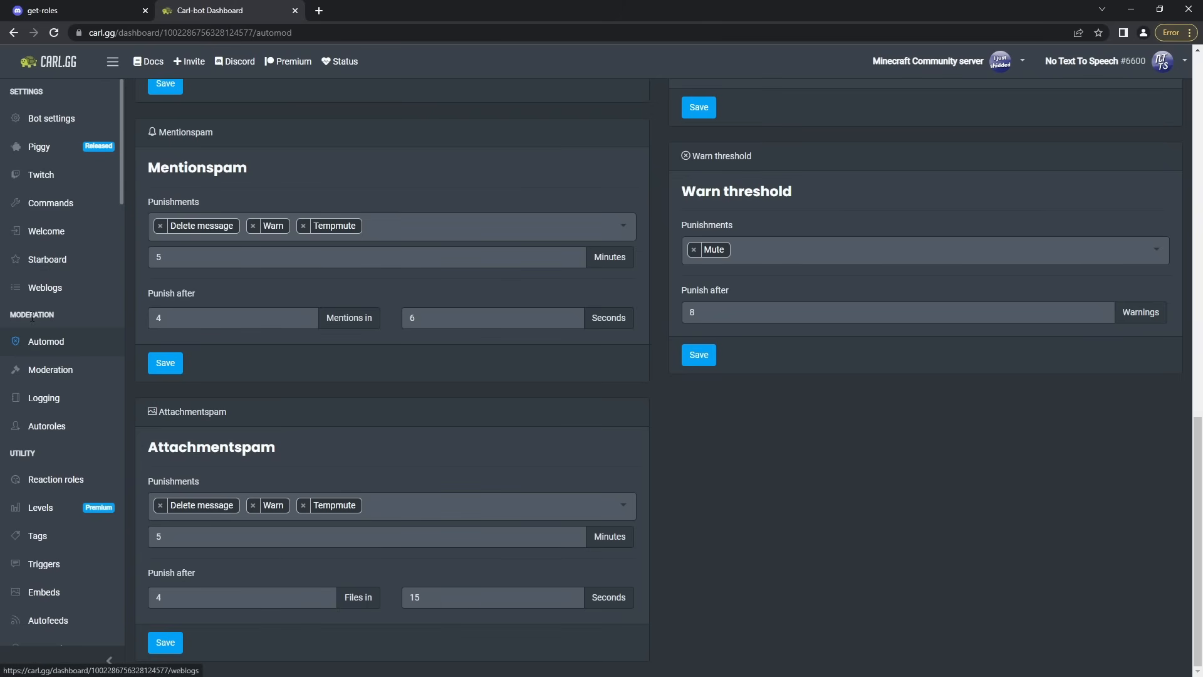
# Review Carl-bot's Moderation page (mod-logs channel, all events logged), then return to the get-roles tab.
pyautogui.click(44, 370)
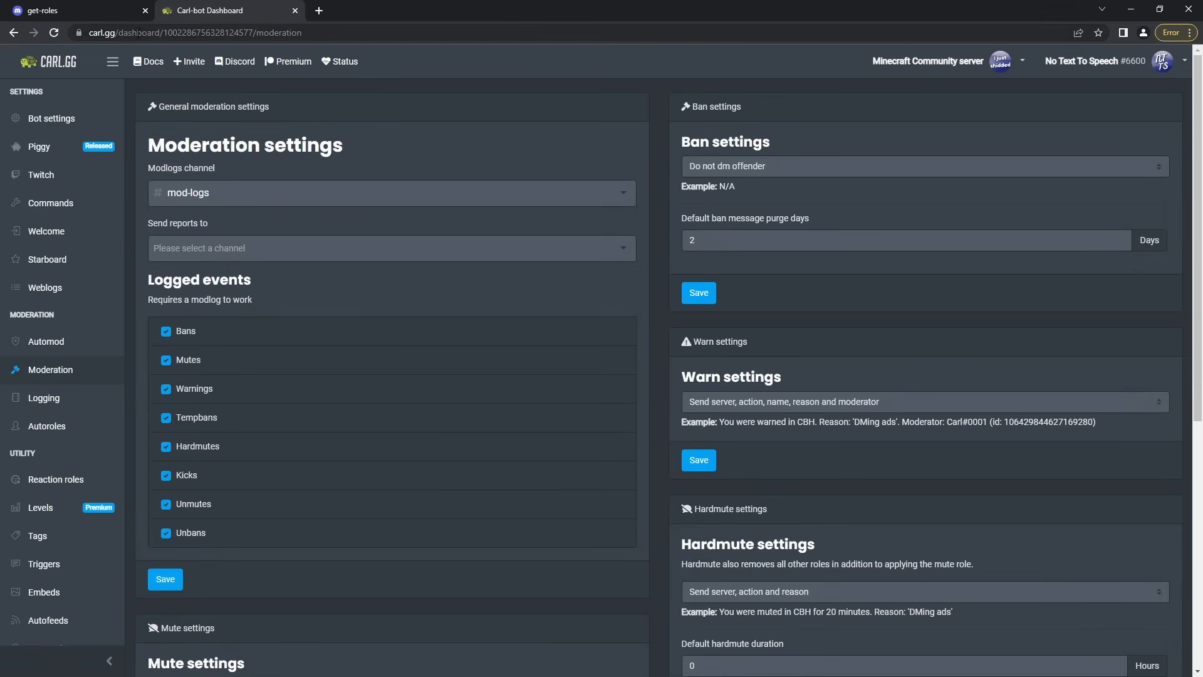
pyautogui.click(106, 8)
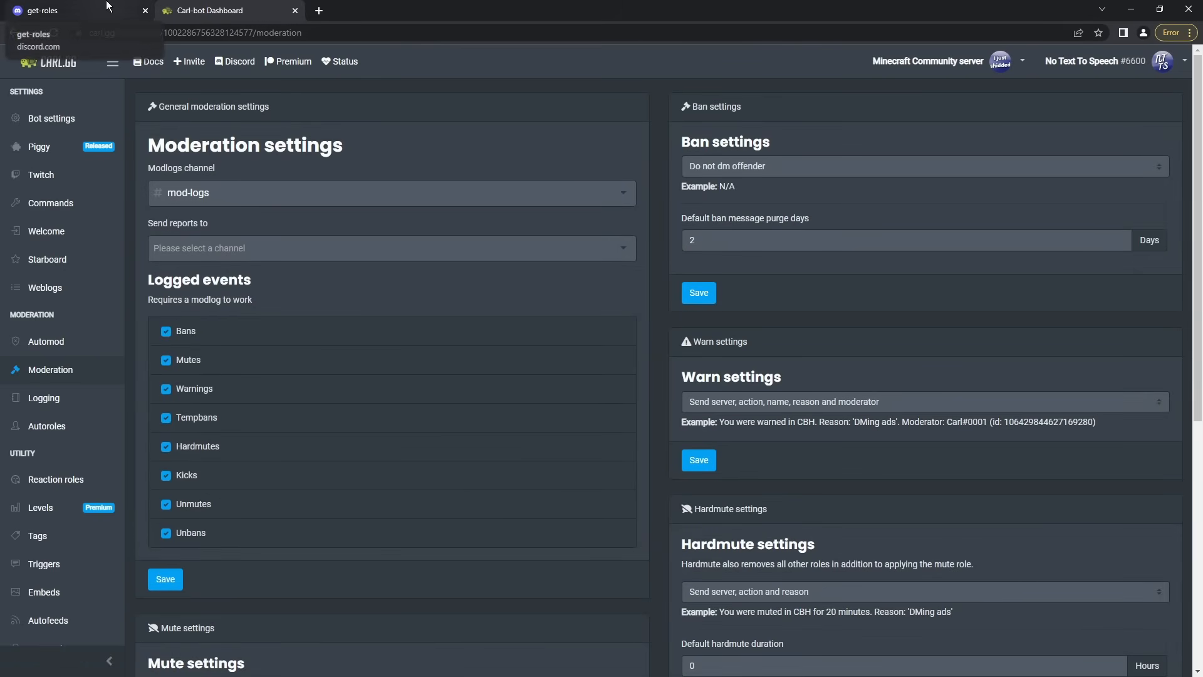
# Close the Carl-bot tab and react to claim the Red, North America, Top, Mid and Bot roles.
pyautogui.click(295, 11)
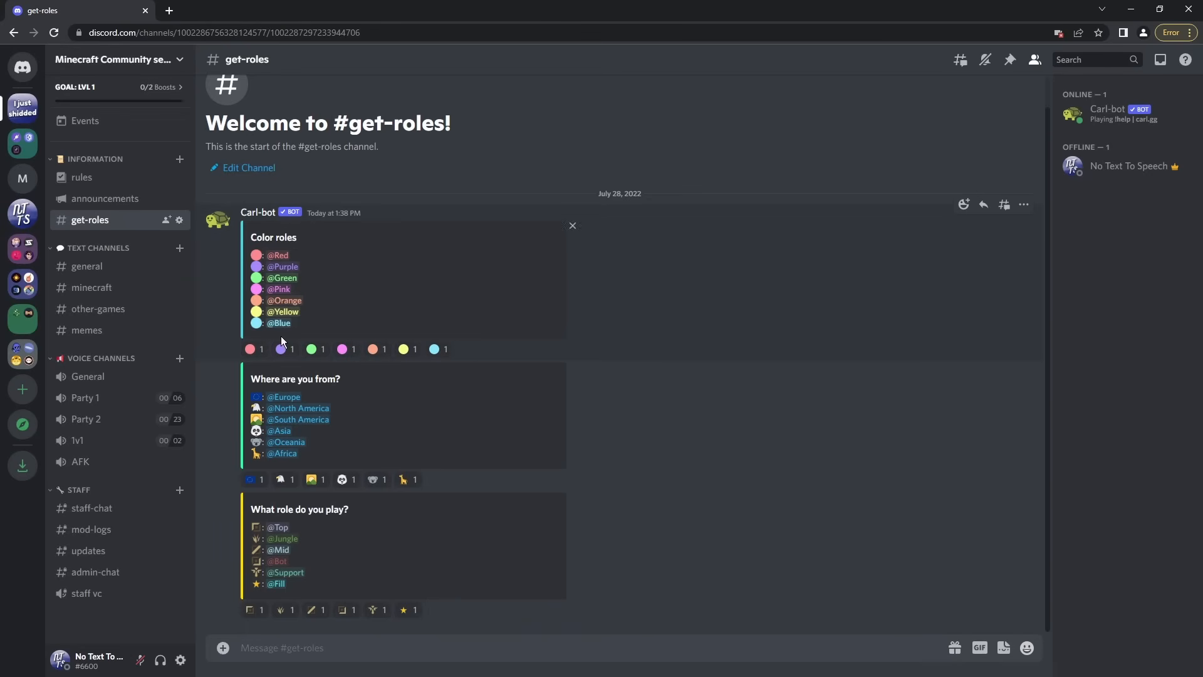
pyautogui.click(252, 350)
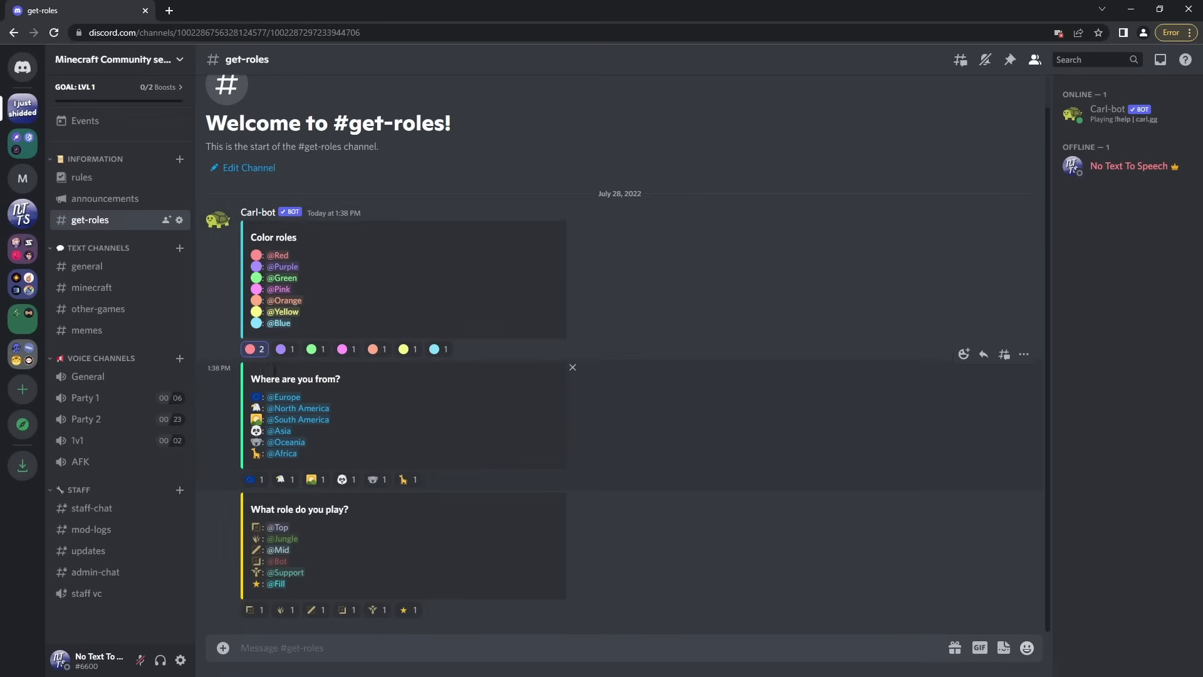
pyautogui.click(282, 479)
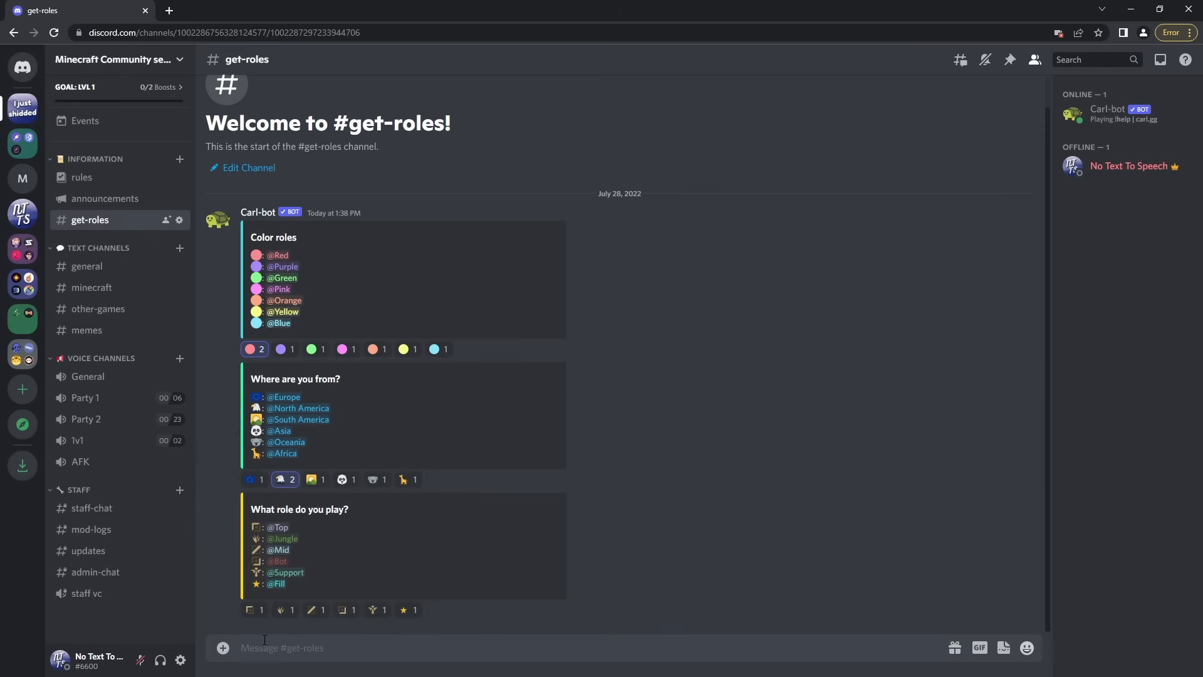
pyautogui.click(252, 610)
pyautogui.click(314, 609)
pyautogui.click(340, 610)
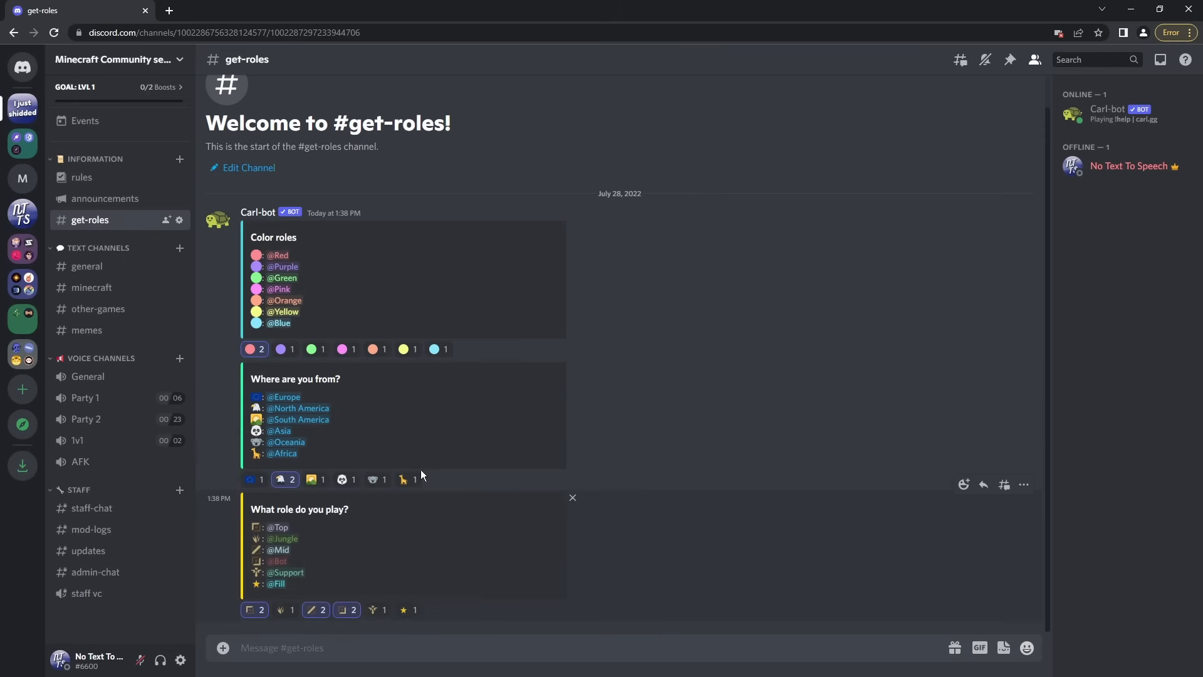
# Check the newly assigned roles on your profile card and clear the unsent 'hello' test message.
pyautogui.click(1124, 170)
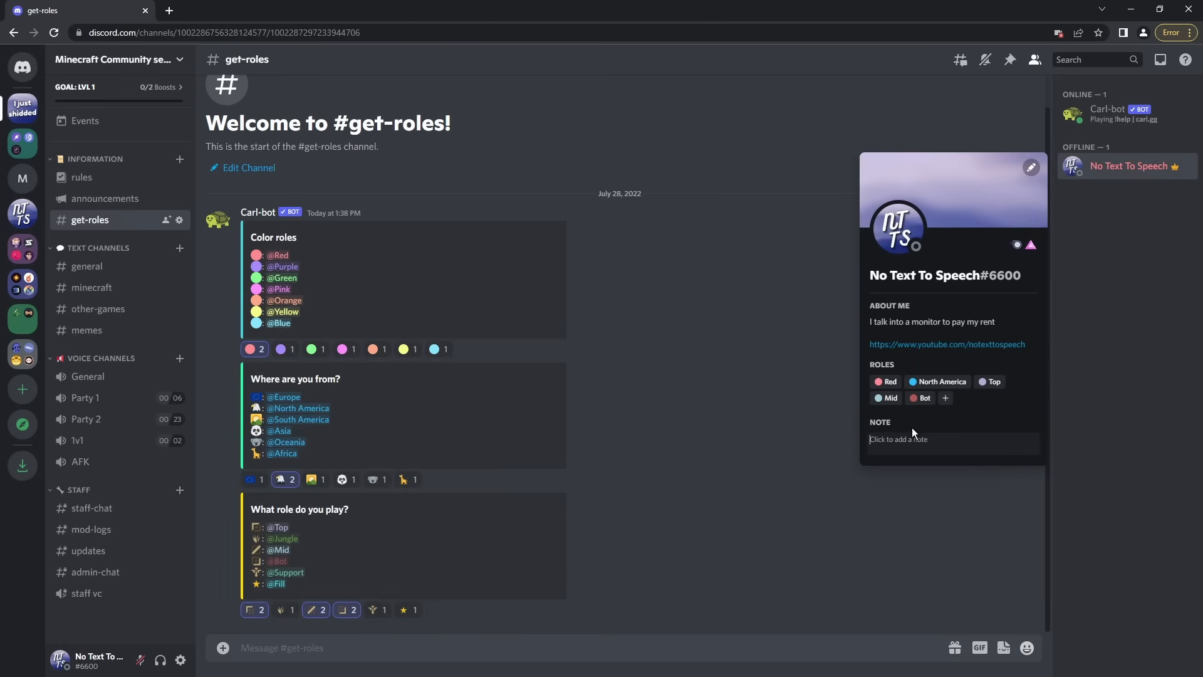
pyautogui.click(743, 380)
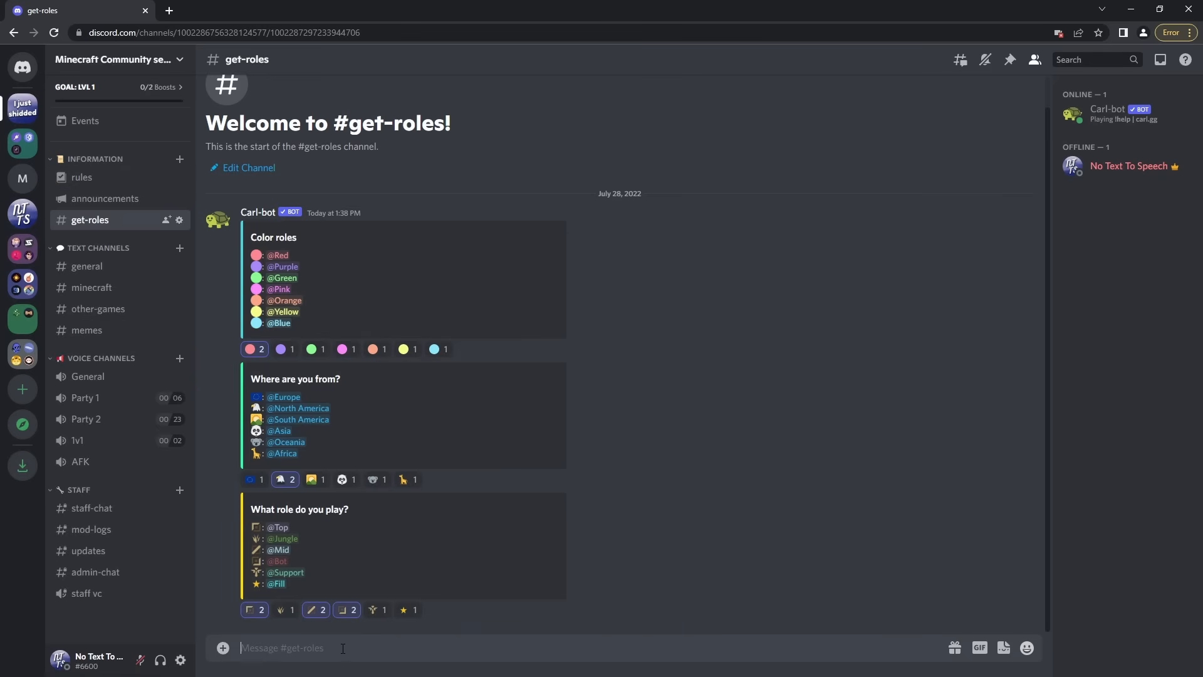
pyautogui.write('hello')
pyautogui.hotkey('ctrl', 'BackSpace')
pyautogui.click(113, 58)
# In Server Settings > Roles, open the Fill role and start viewing the server as it.
pyautogui.click(93, 145)
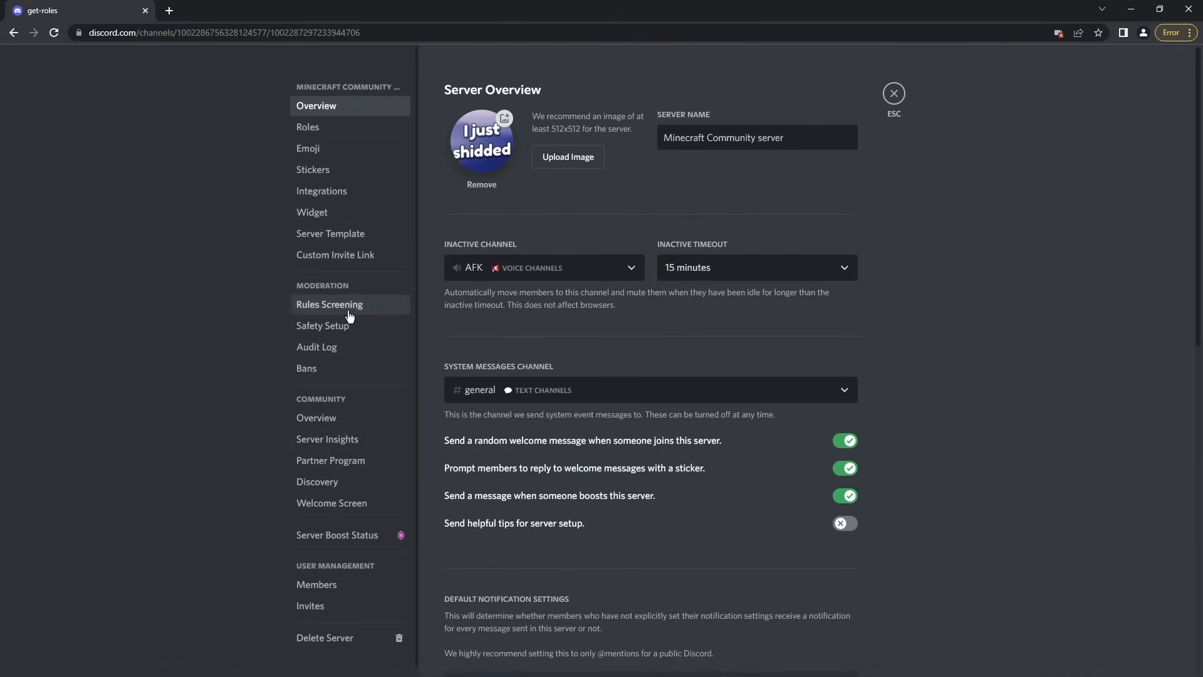
pyautogui.click(309, 127)
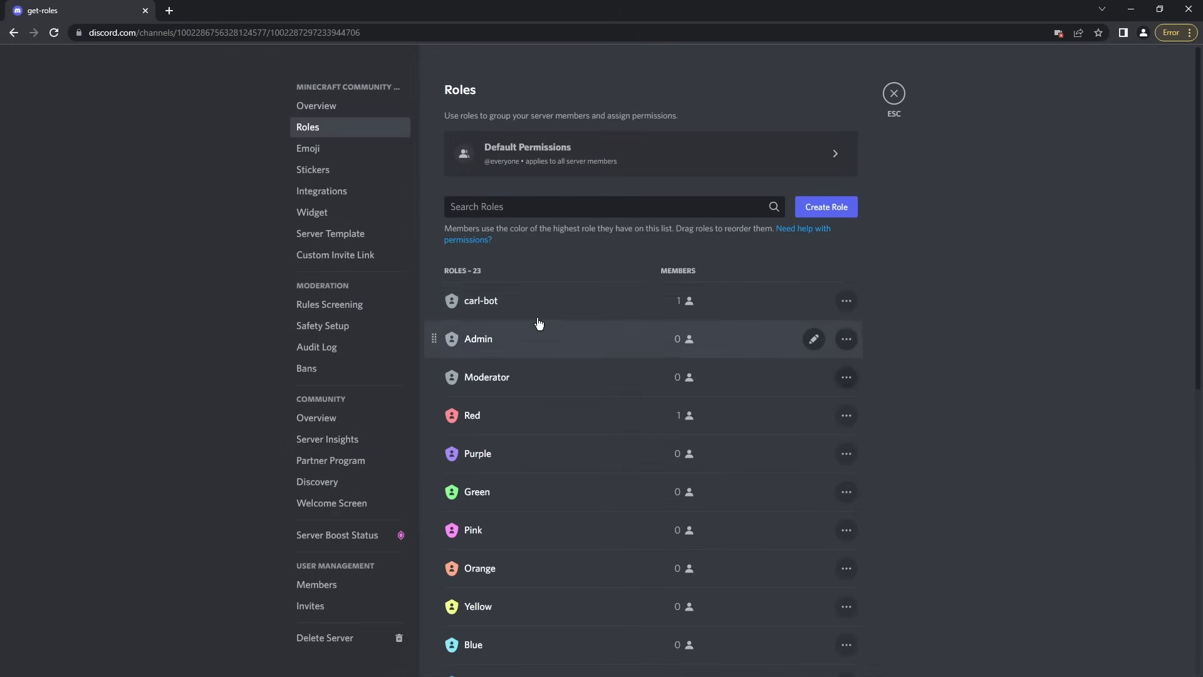
pyautogui.click(545, 158)
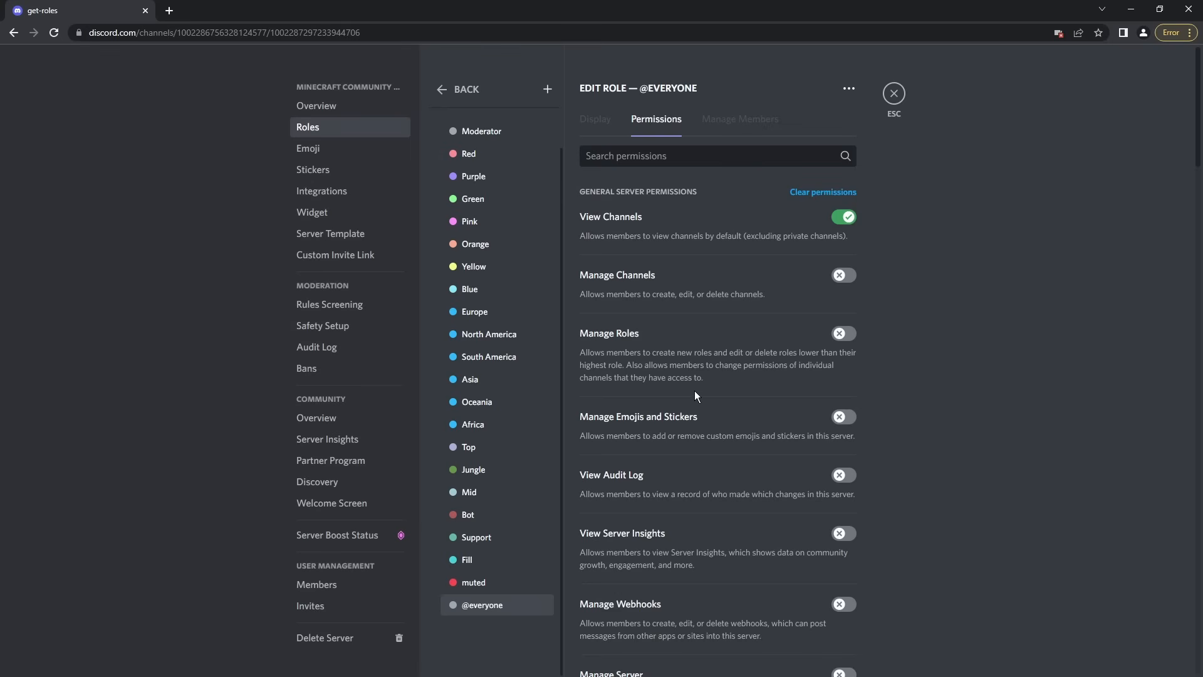
pyautogui.scroll(1, 518, 362)
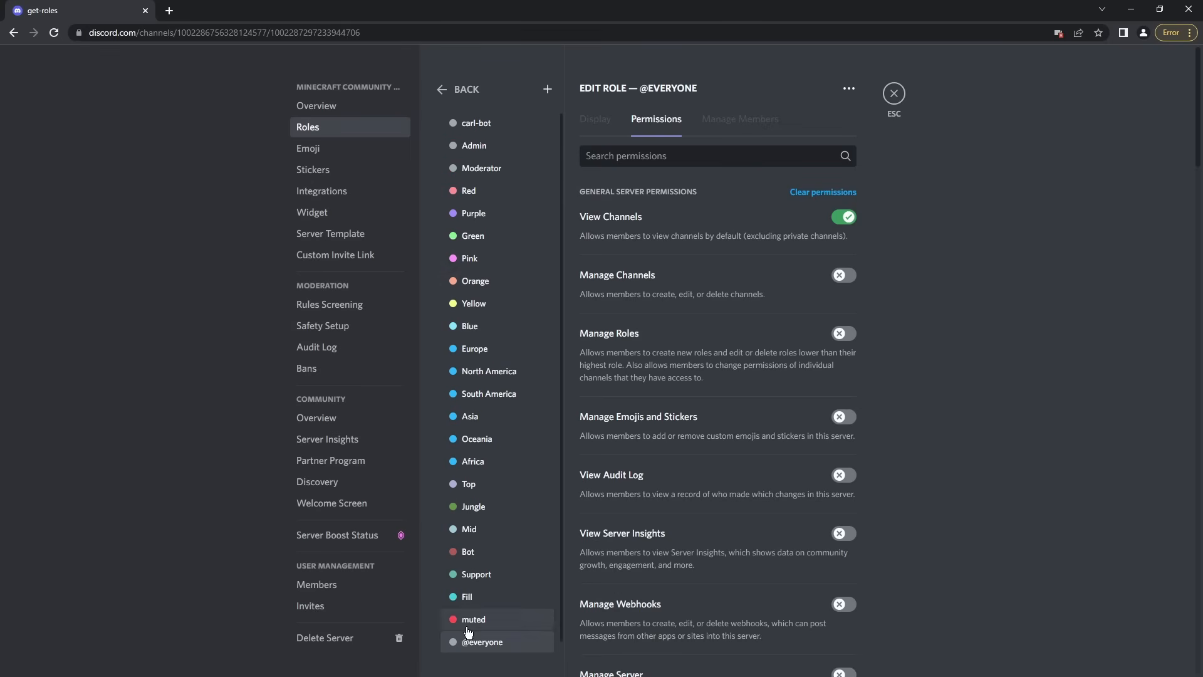
pyautogui.click(467, 596)
pyautogui.click(595, 119)
pyautogui.scroll(-2, 645, 516)
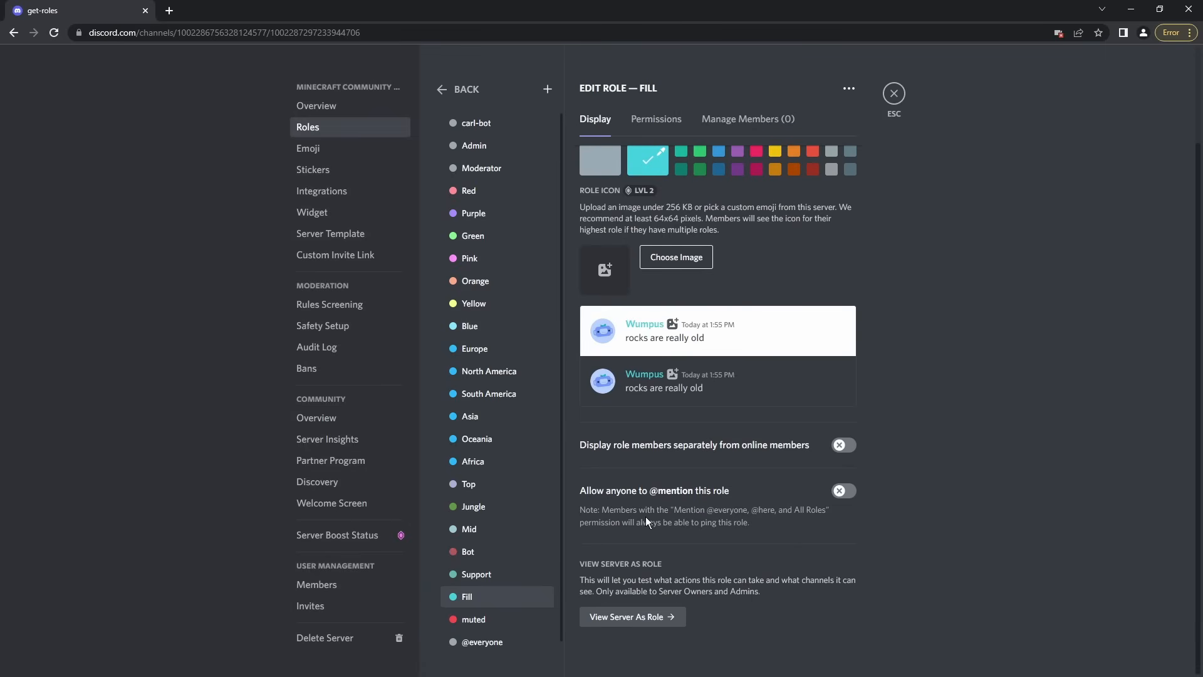
pyautogui.click(630, 619)
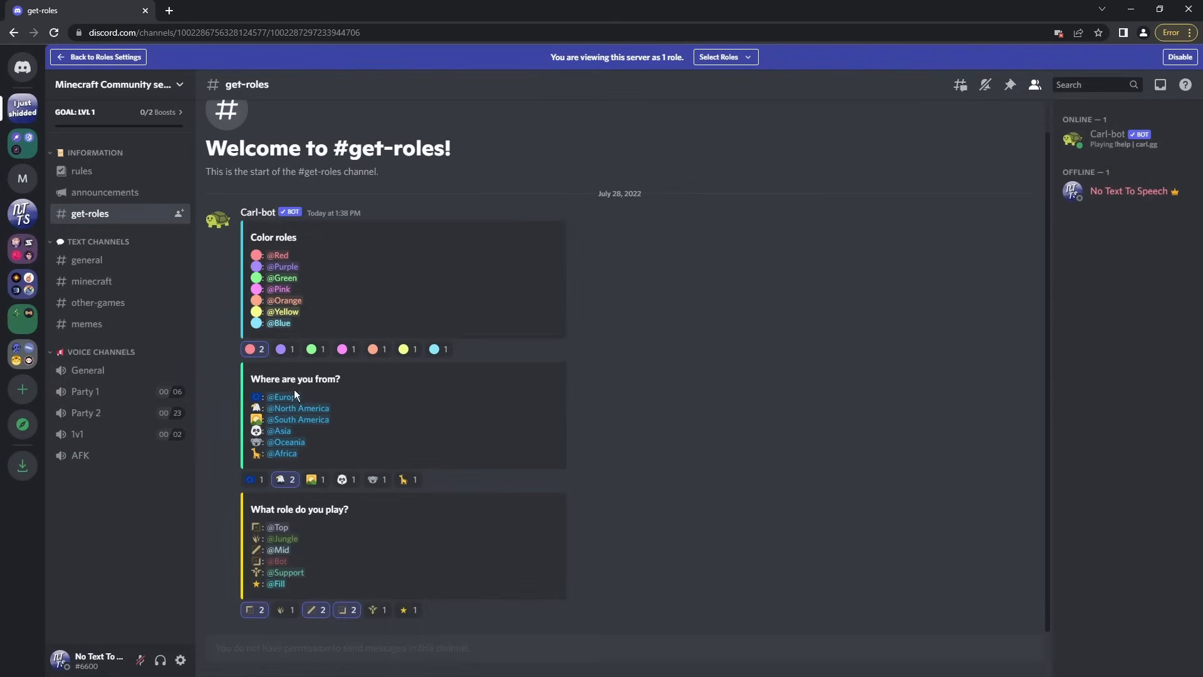
# Switch the role preview to only muted and confirm #general blocks sending messages.
pyautogui.click(723, 63)
pyautogui.scroll(-5, 789, 123)
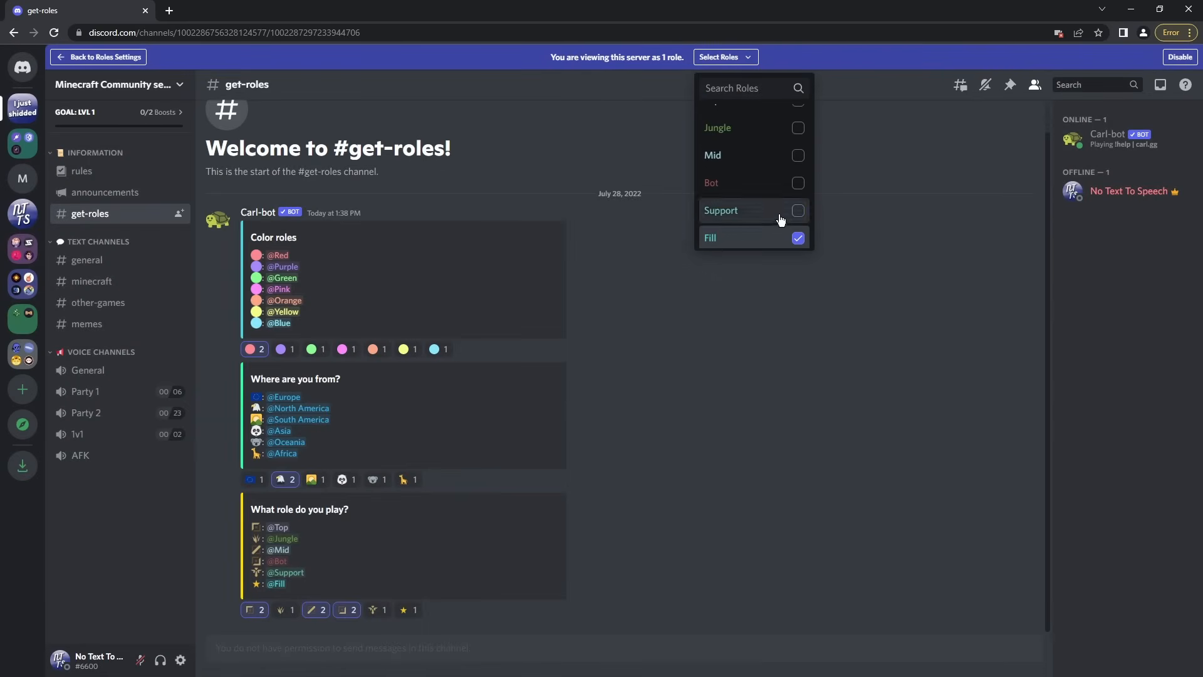
pyautogui.scroll(-2, 781, 219)
pyautogui.click(798, 183)
pyautogui.click(356, 649)
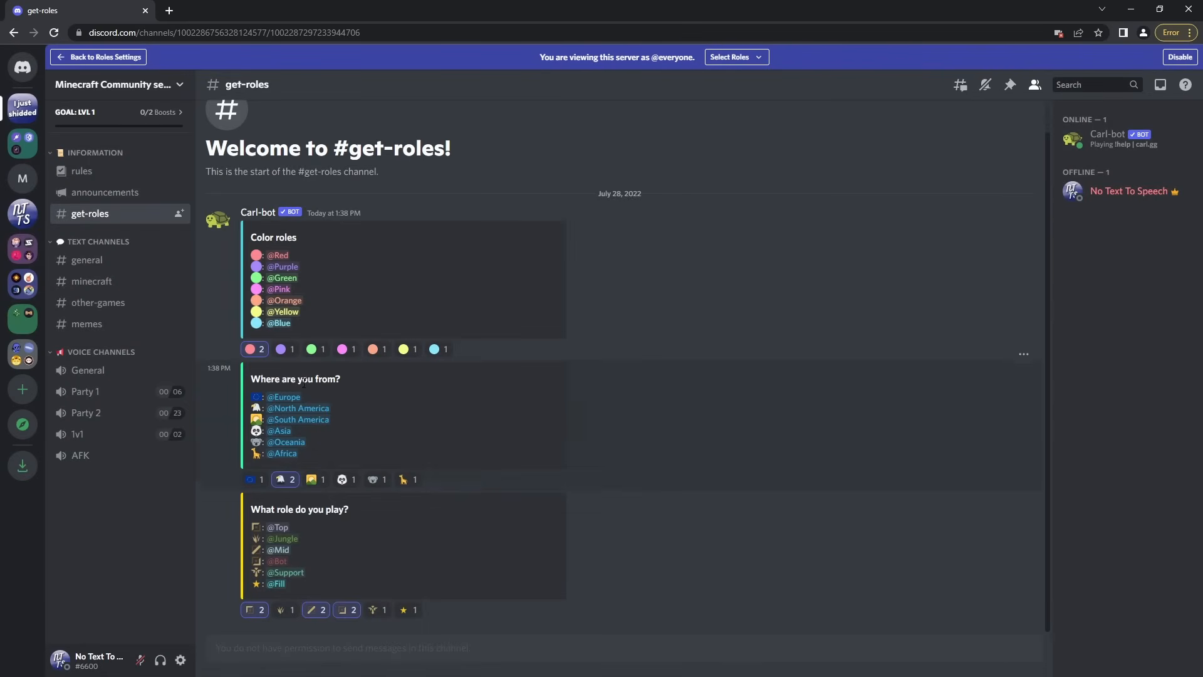
pyautogui.click(733, 57)
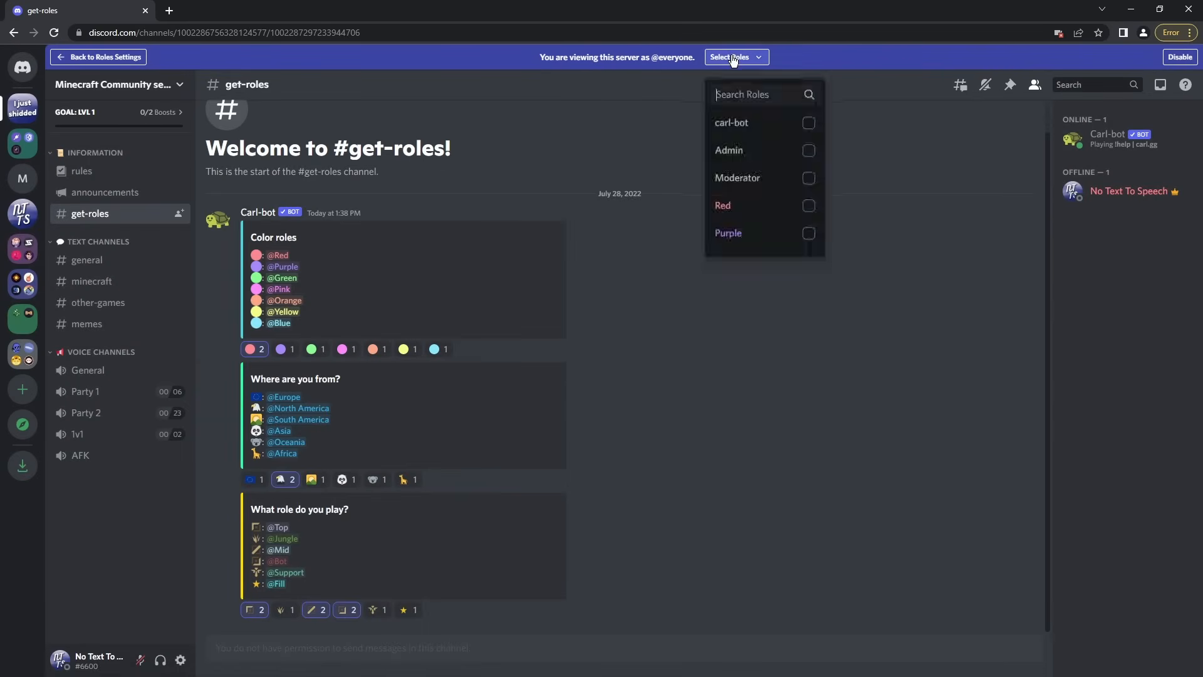
pyautogui.scroll(-7, 799, 188)
pyautogui.click(808, 207)
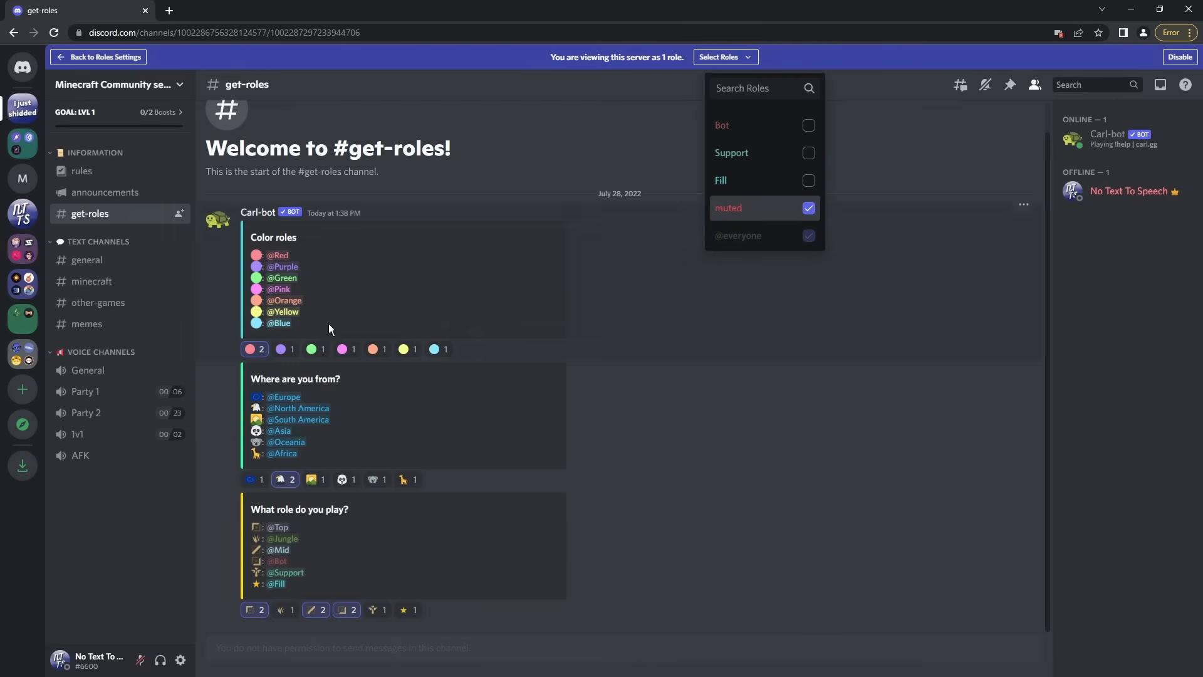
pyautogui.click(87, 260)
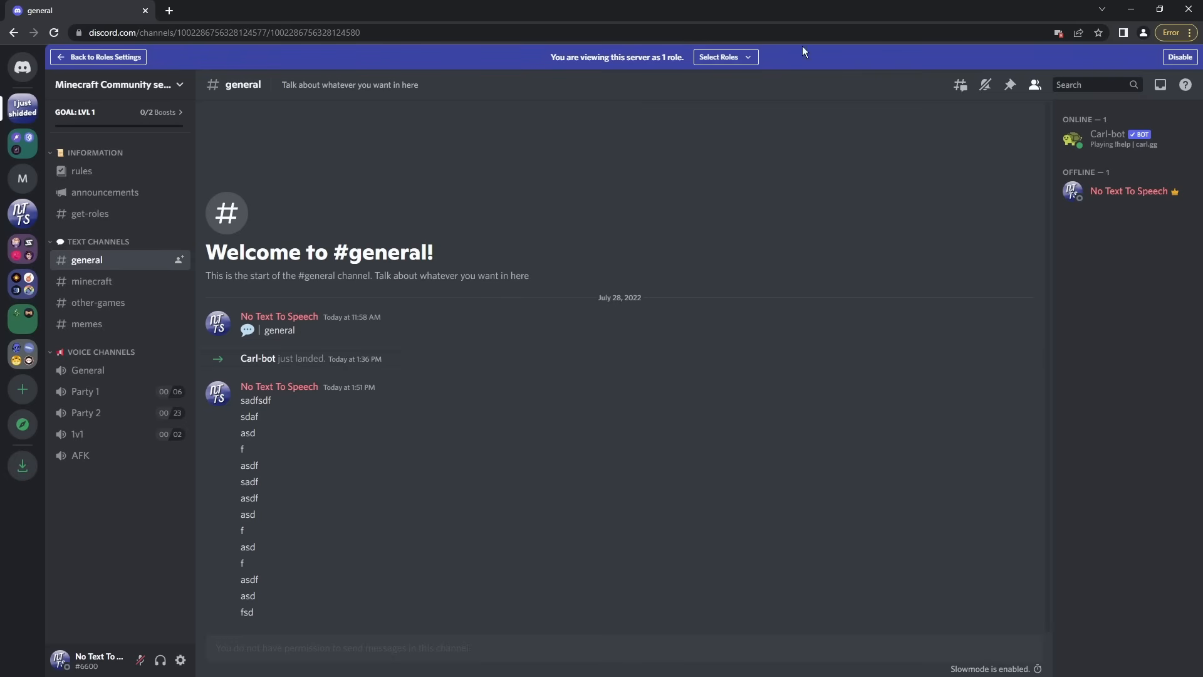
# Exit the role preview and generate a 7-day invite link for Minecraft Community via Invite People.
pyautogui.click(1180, 56)
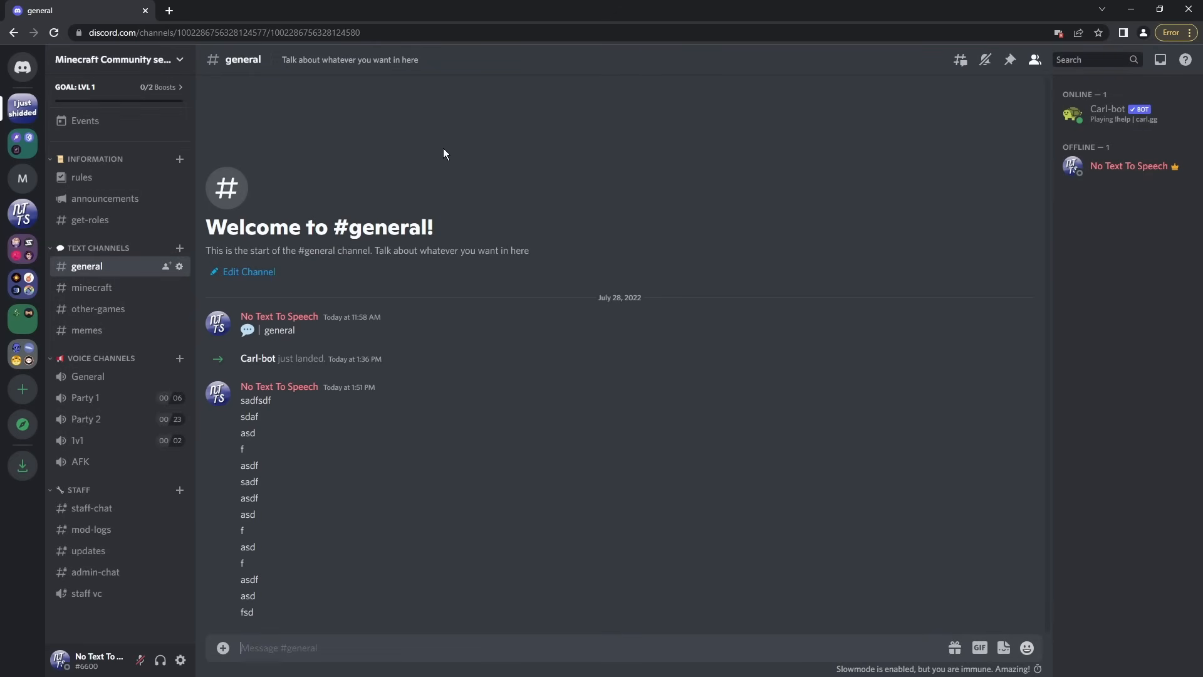
pyautogui.rightClick(22, 108)
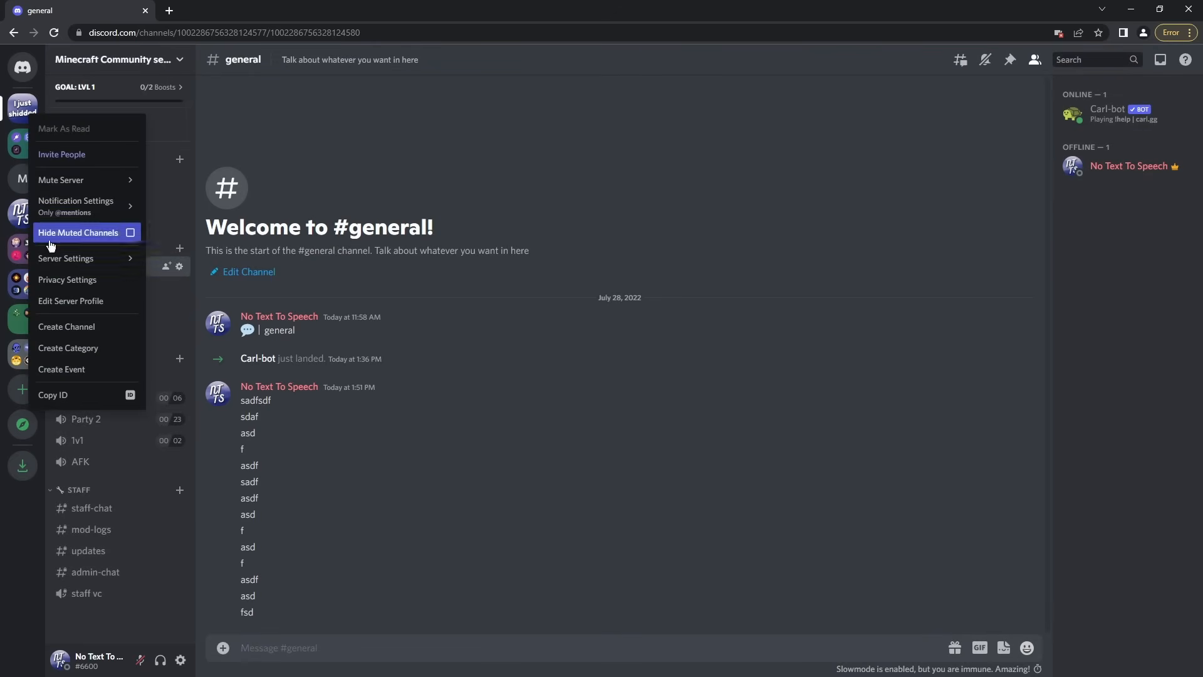
pyautogui.click(55, 156)
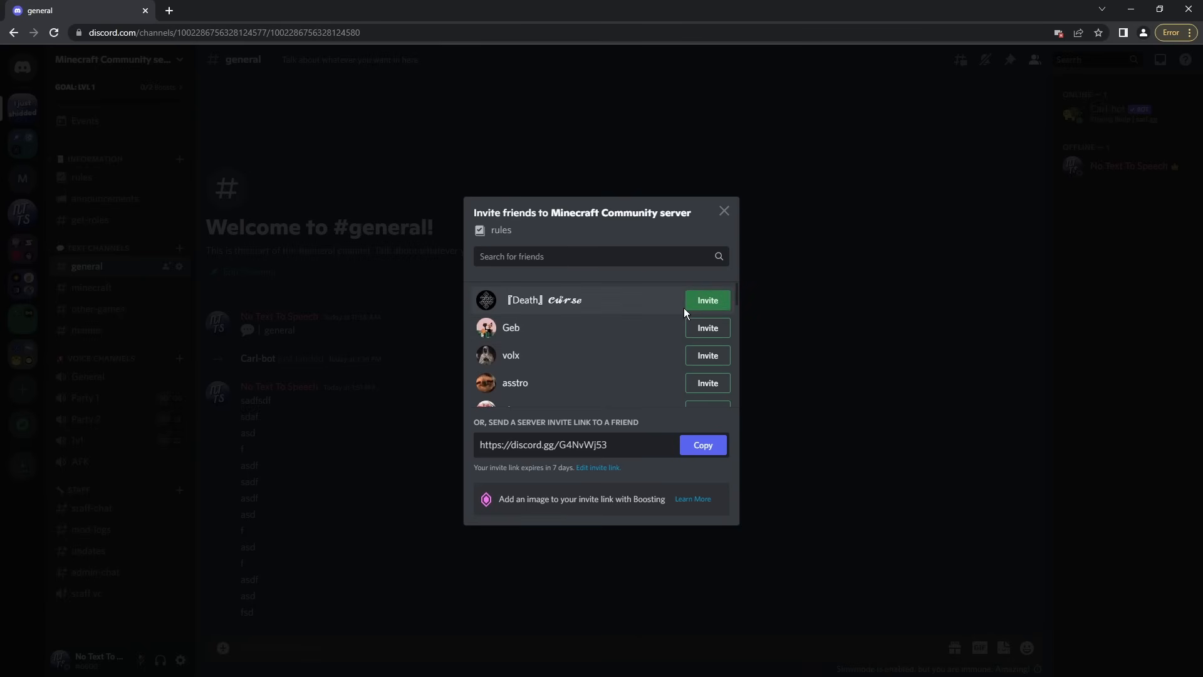
pyautogui.scroll(-5, 589, 378)
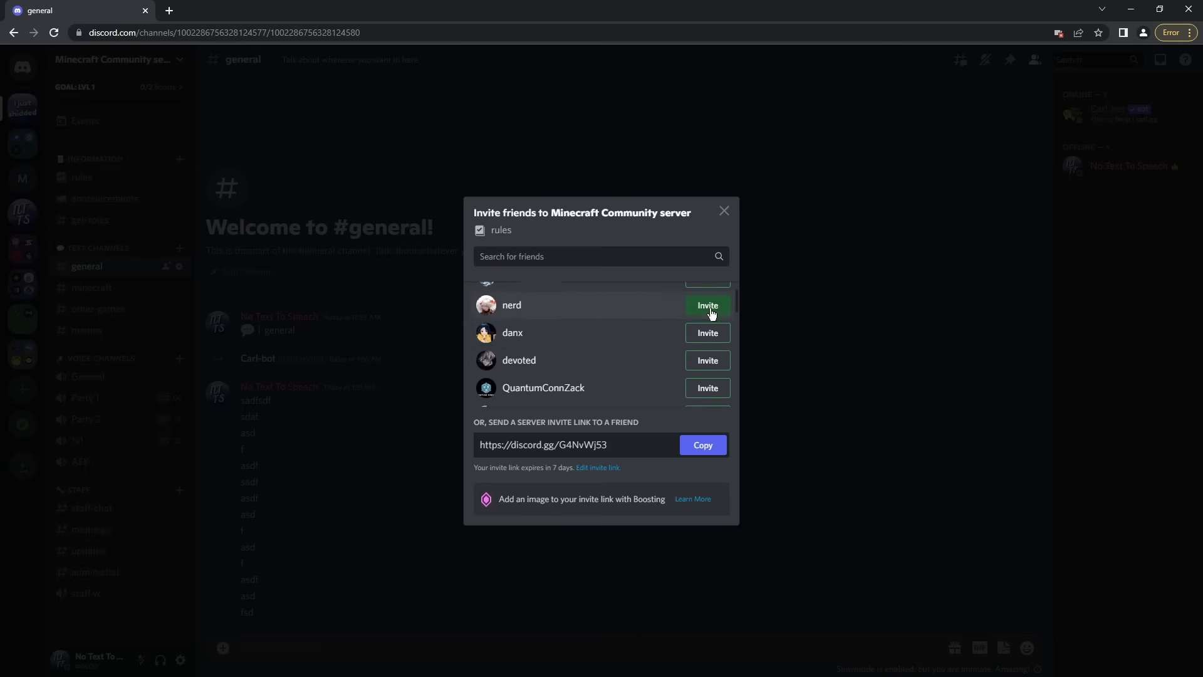
pyautogui.scroll(5, 711, 313)
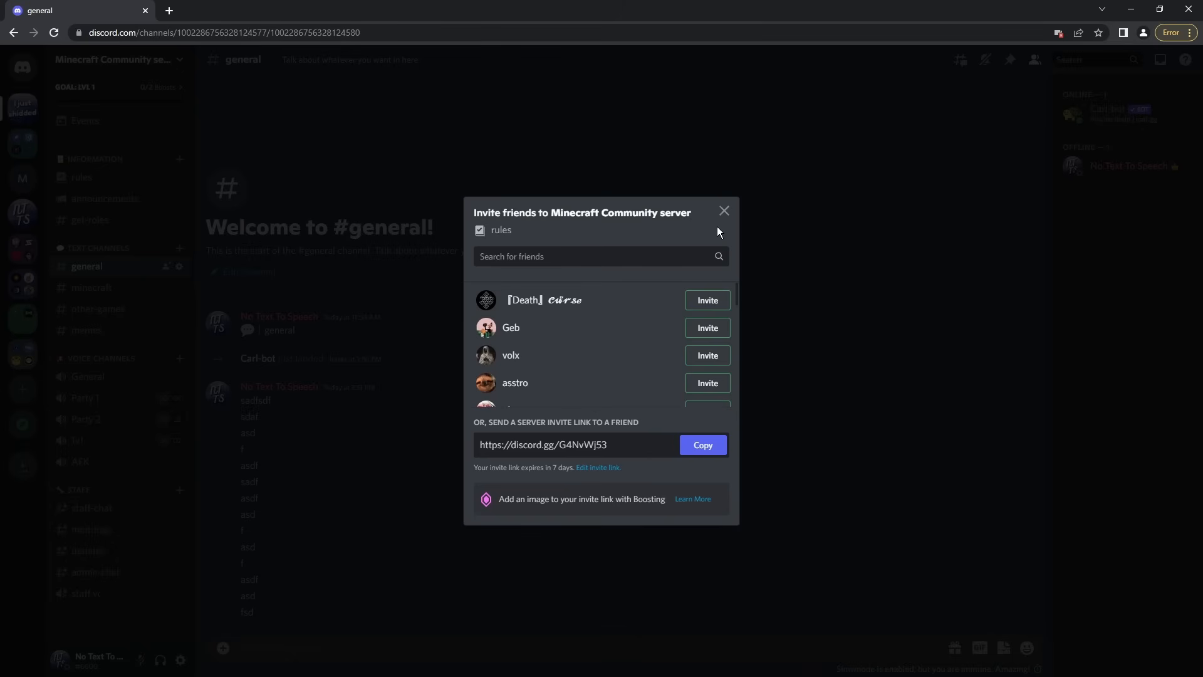
pyautogui.click(724, 210)
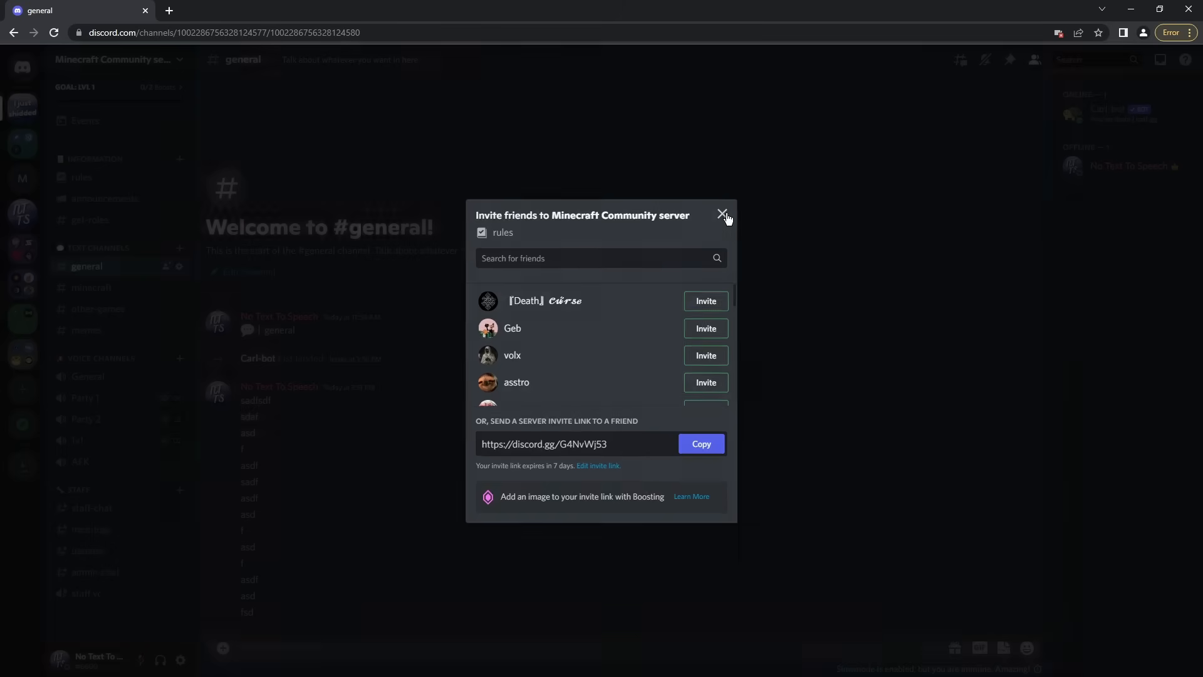